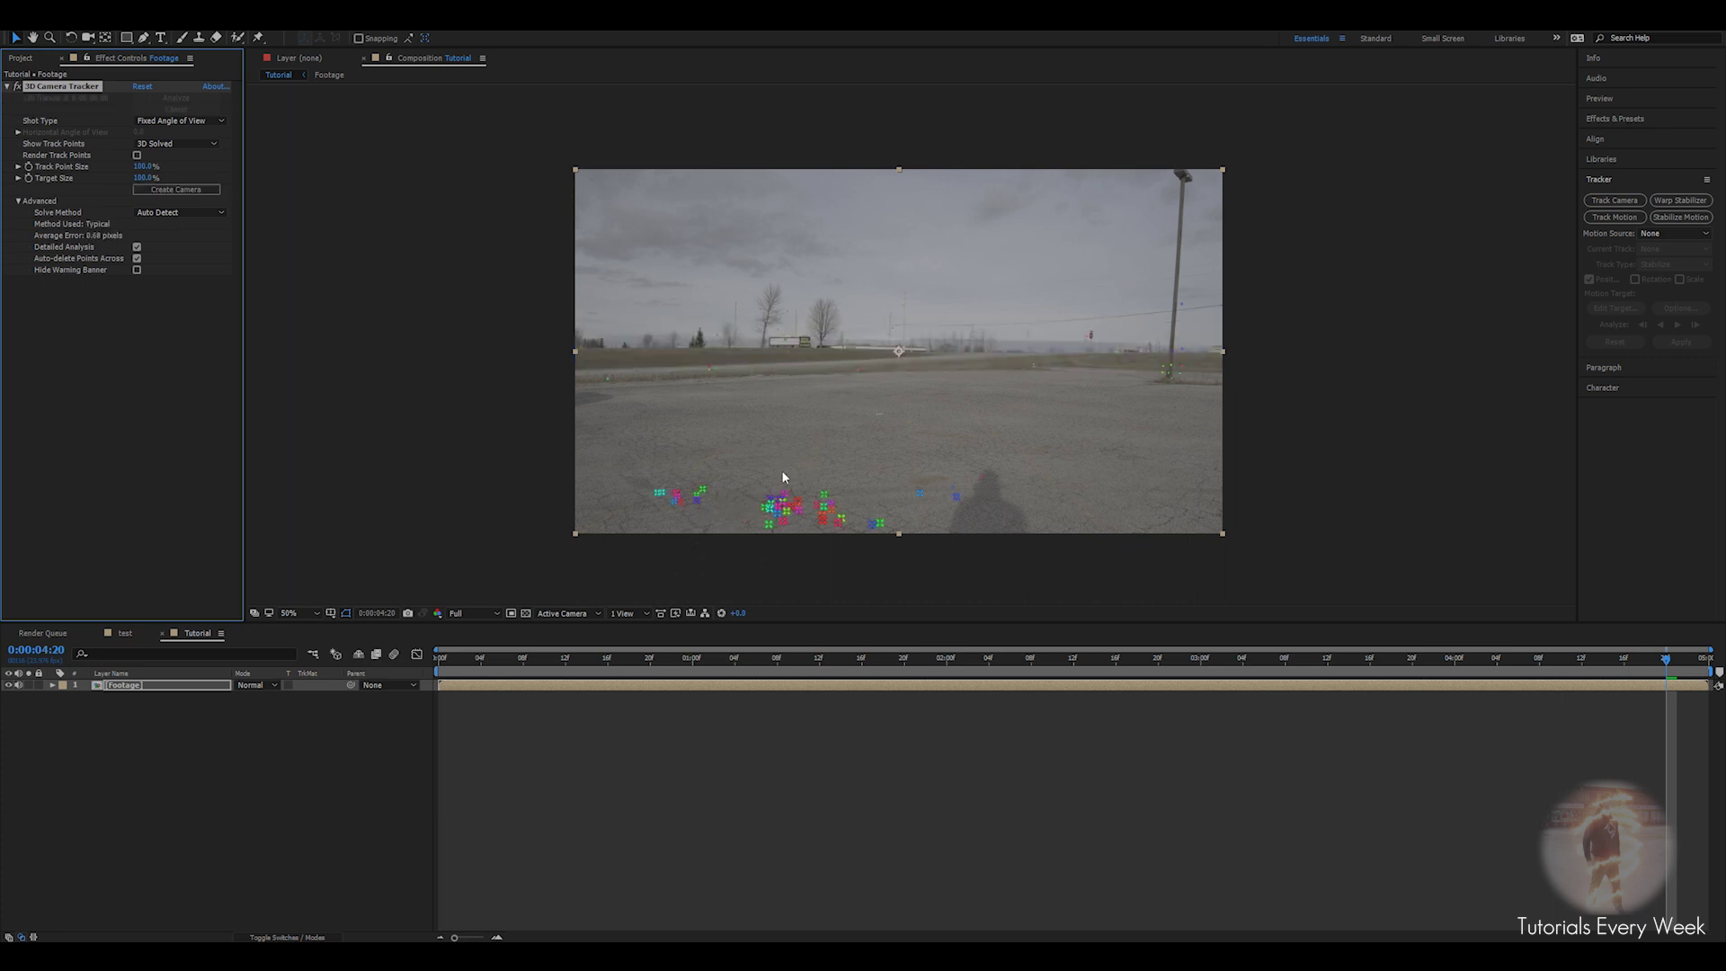
At frame 0:00:04:03, create a null and 3D tracker camera from selected ground track points.
mouse_move(908, 508)
left_click(744, 660)
left_click(1085, 659)
key("space")
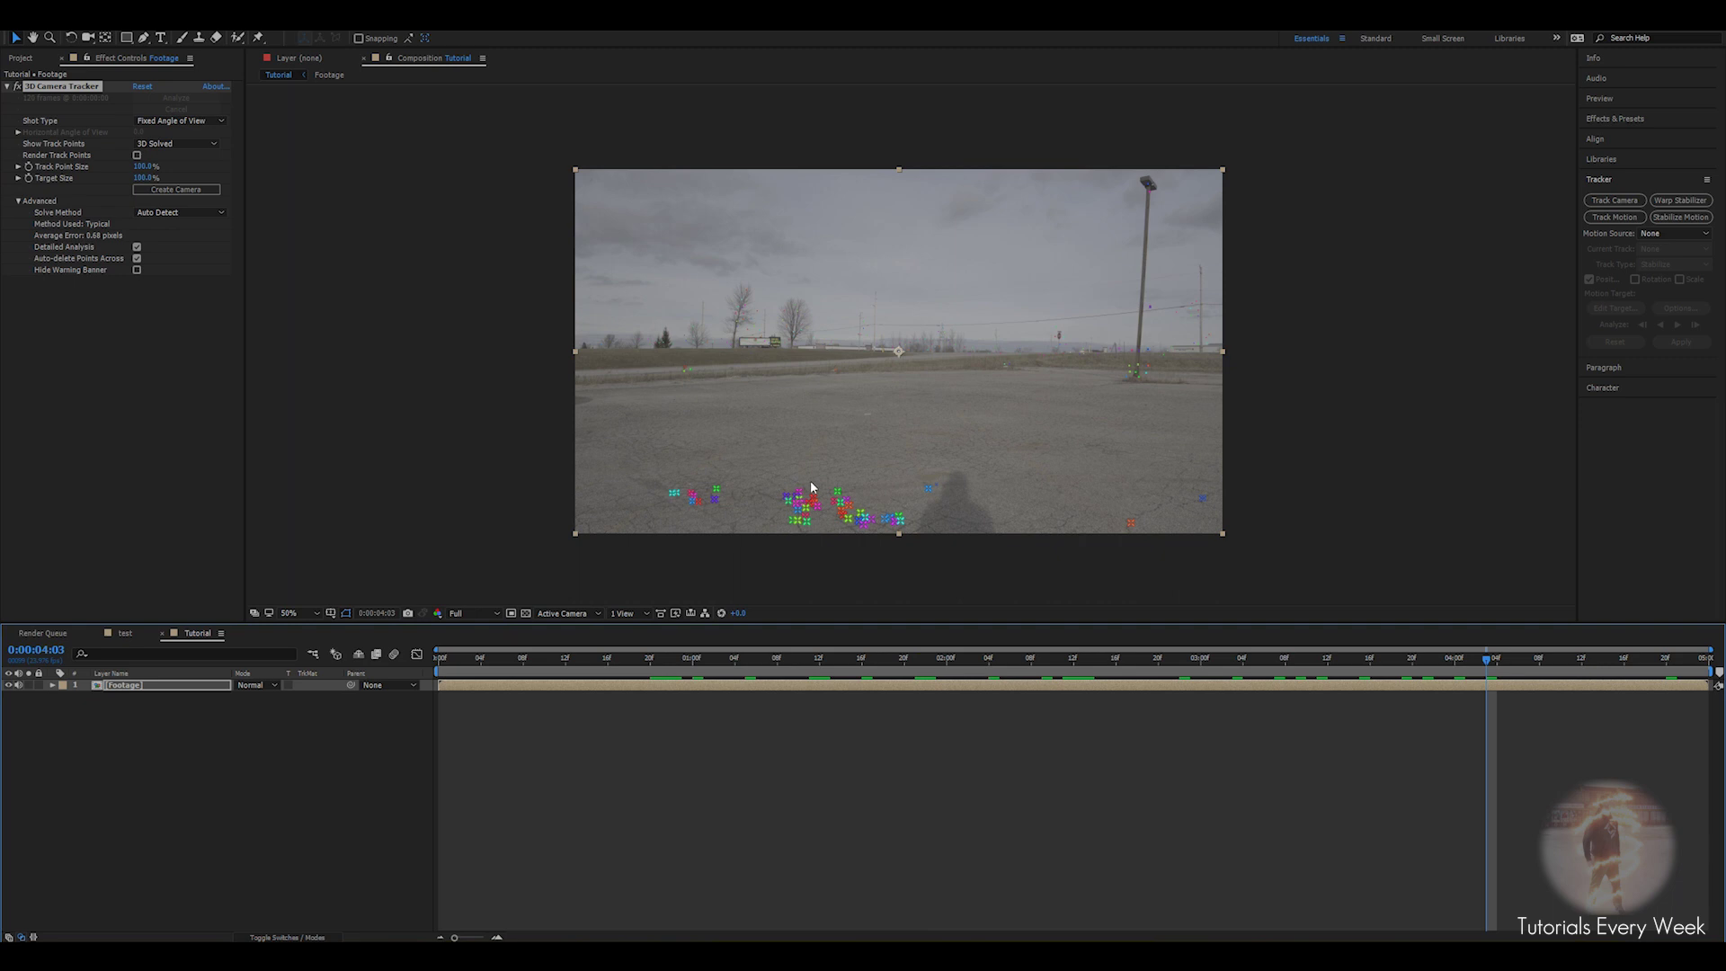
mouse_move(820, 497)
right_click(820, 494)
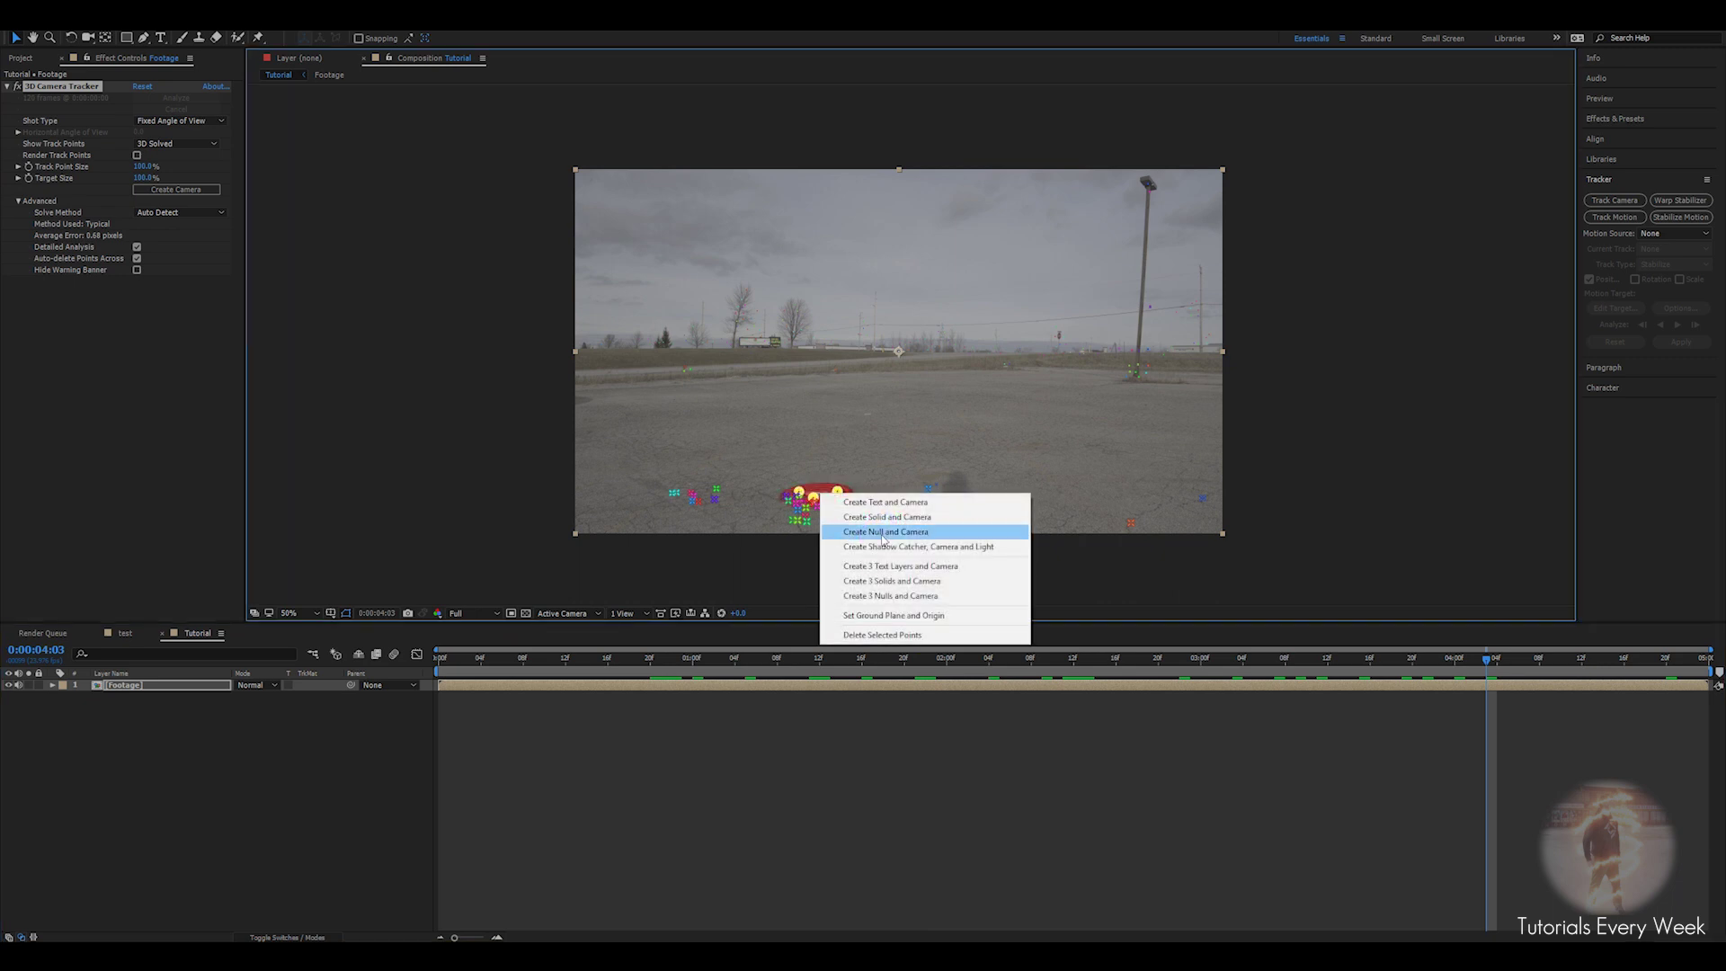
left_click(897, 534)
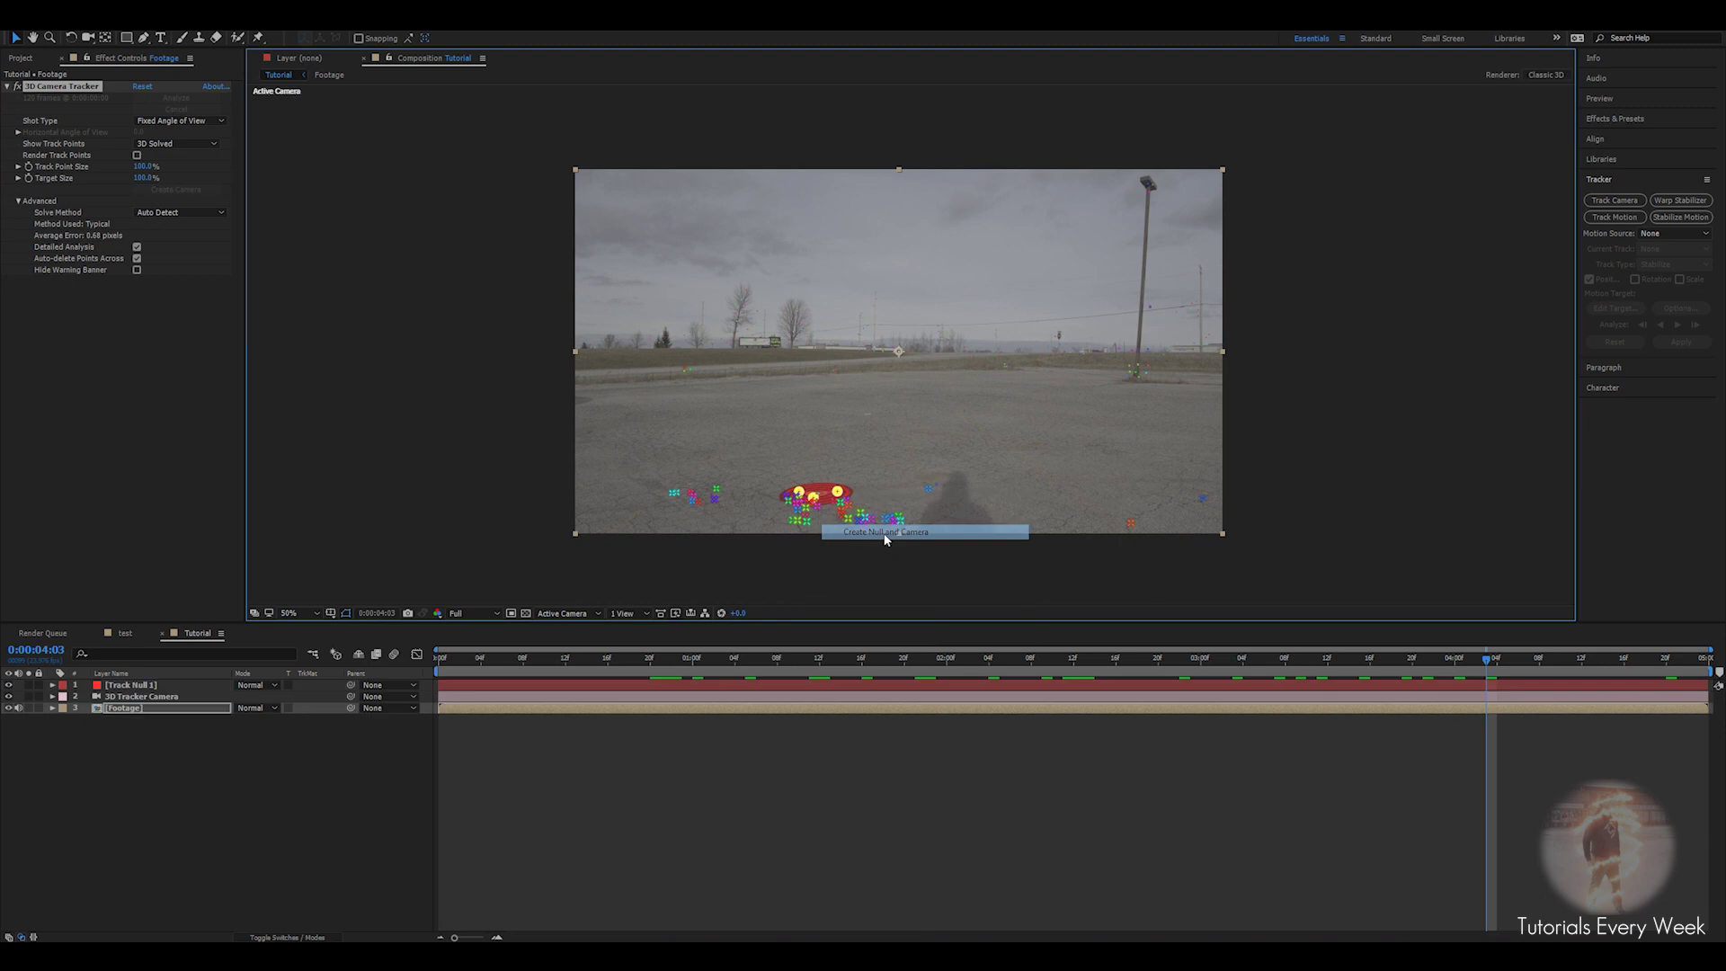
Rename the Track Null 1 layer to Floor Null.
left_click(134, 688)
key("Return")
type("rt")
type(" NUll")
key("Return")
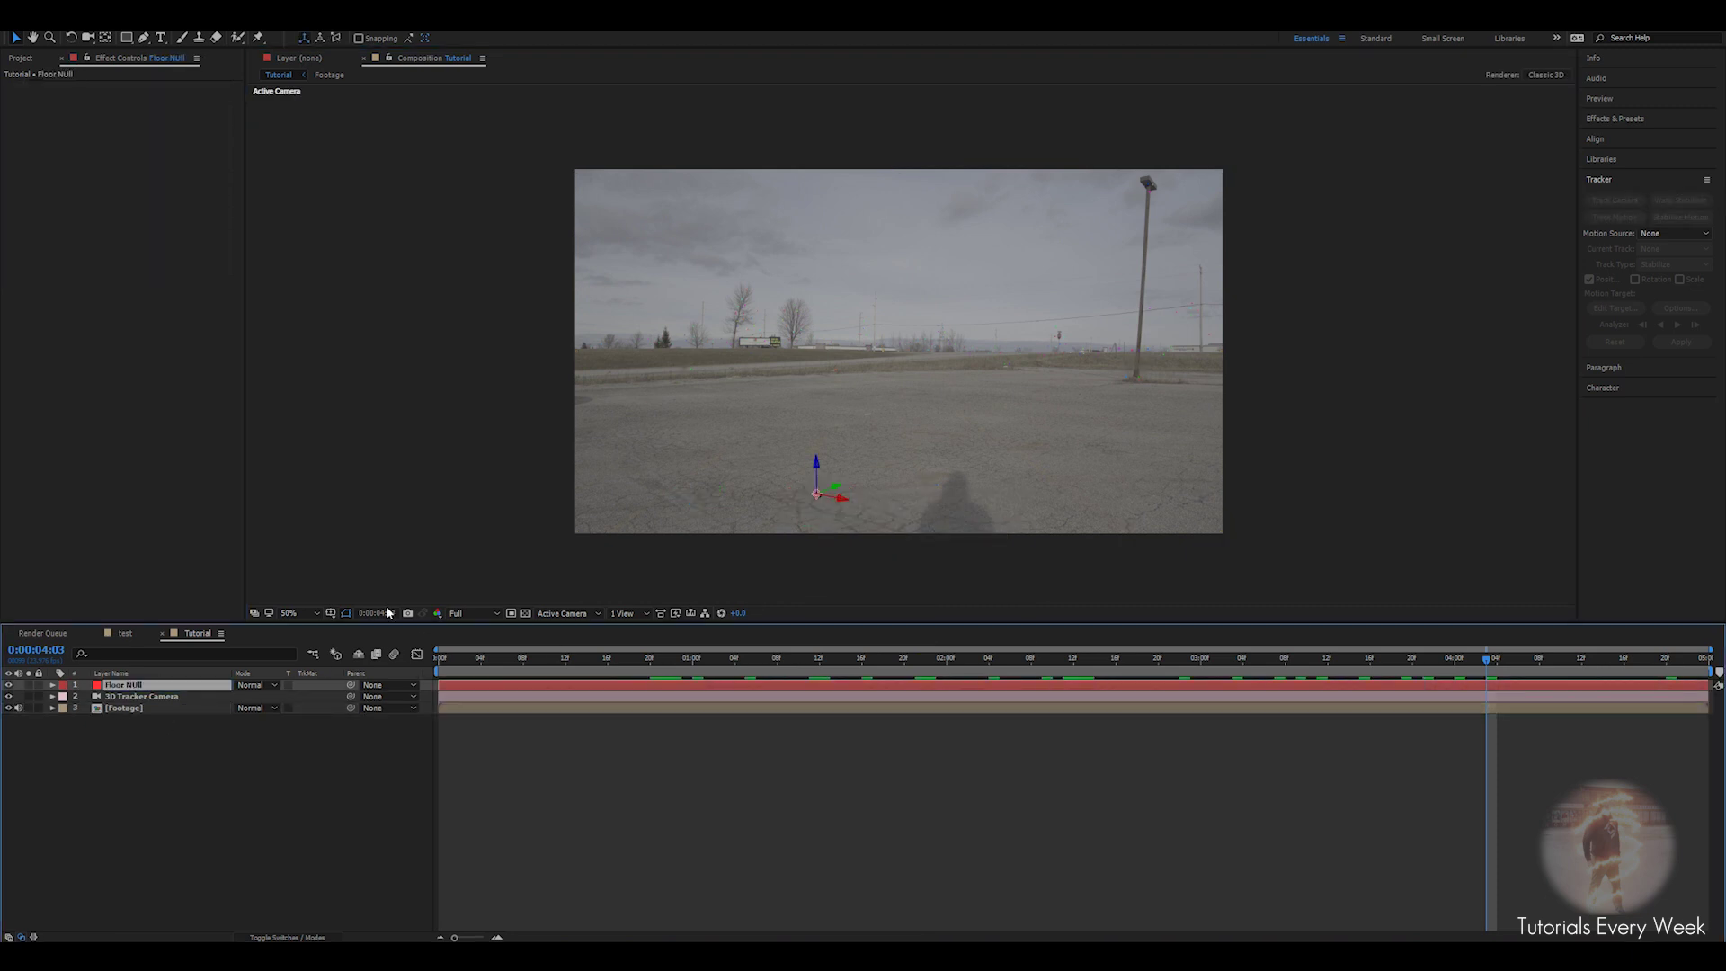
Add a new solid layer named ElementPez.
right_click(501, 732)
mouse_move(540, 740)
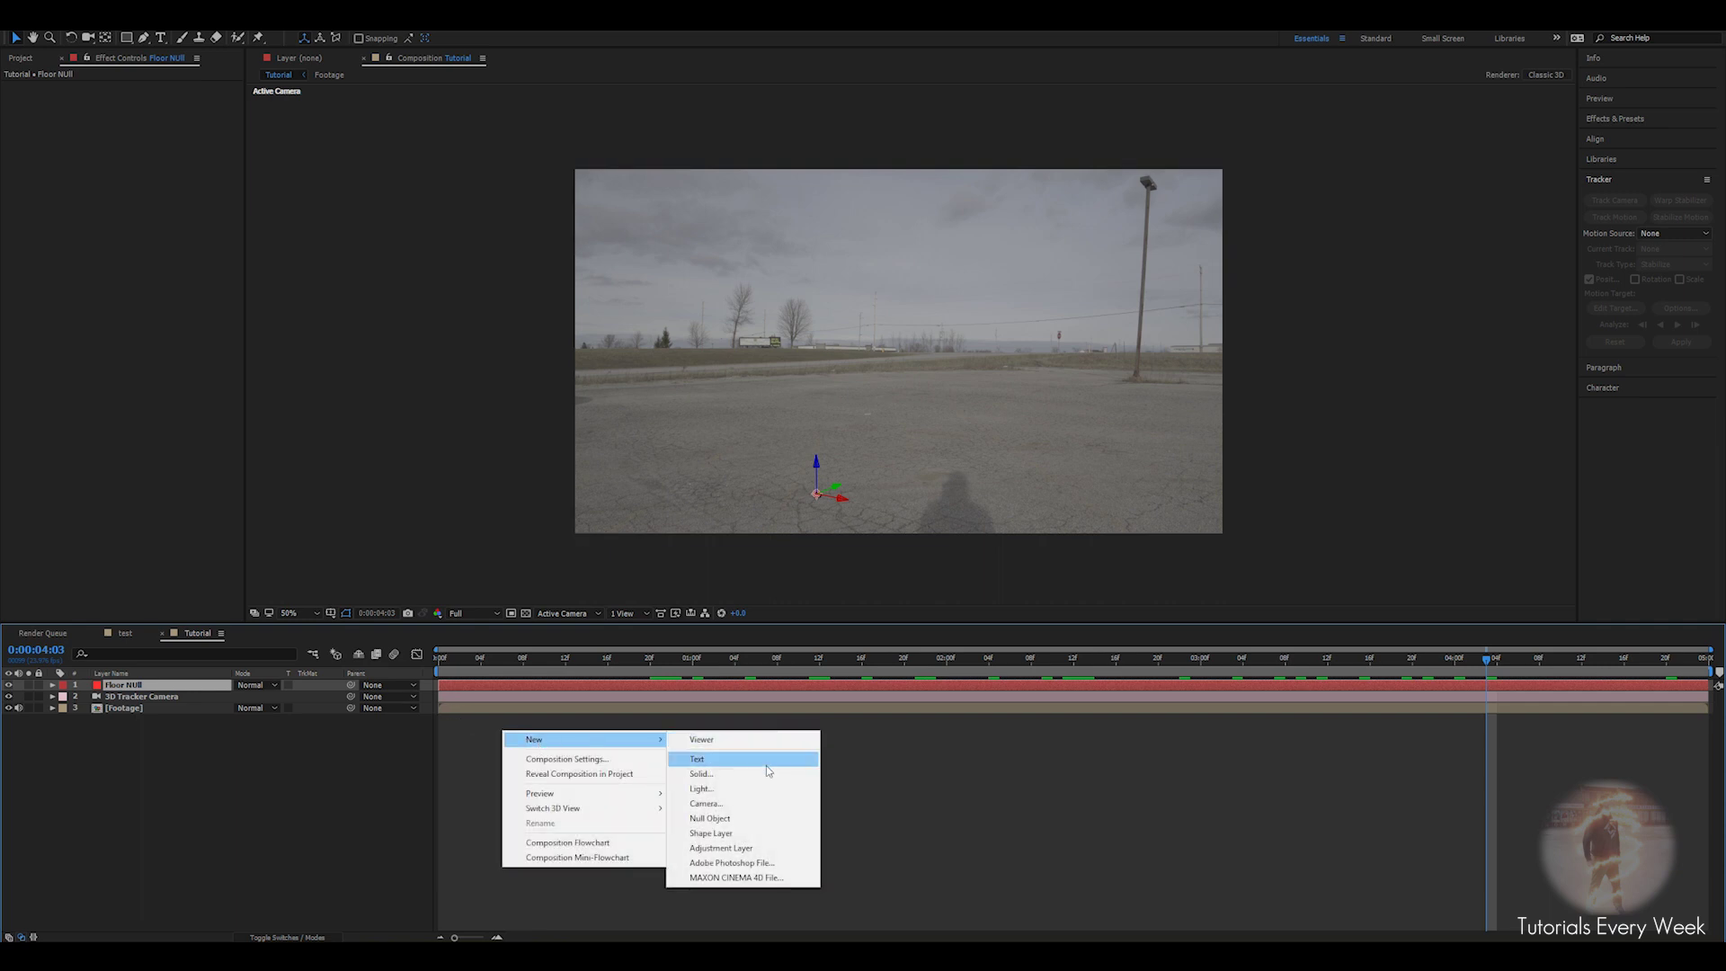
left_click(702, 774)
type("ElementPez")
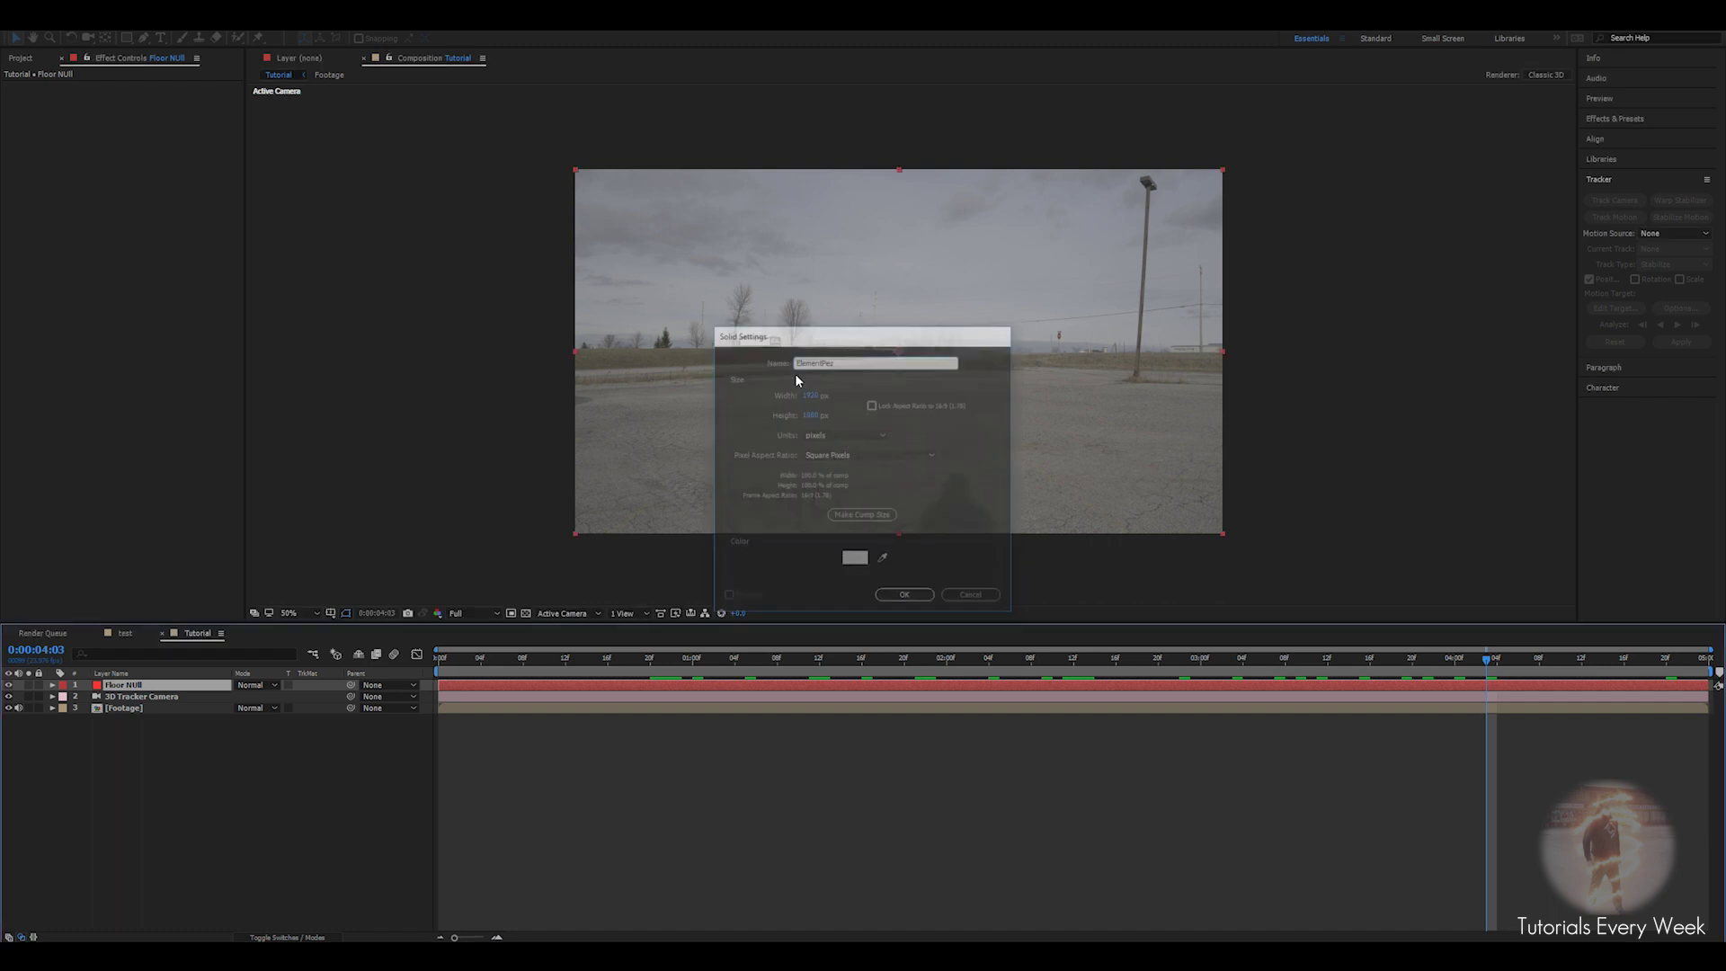
key("Return")
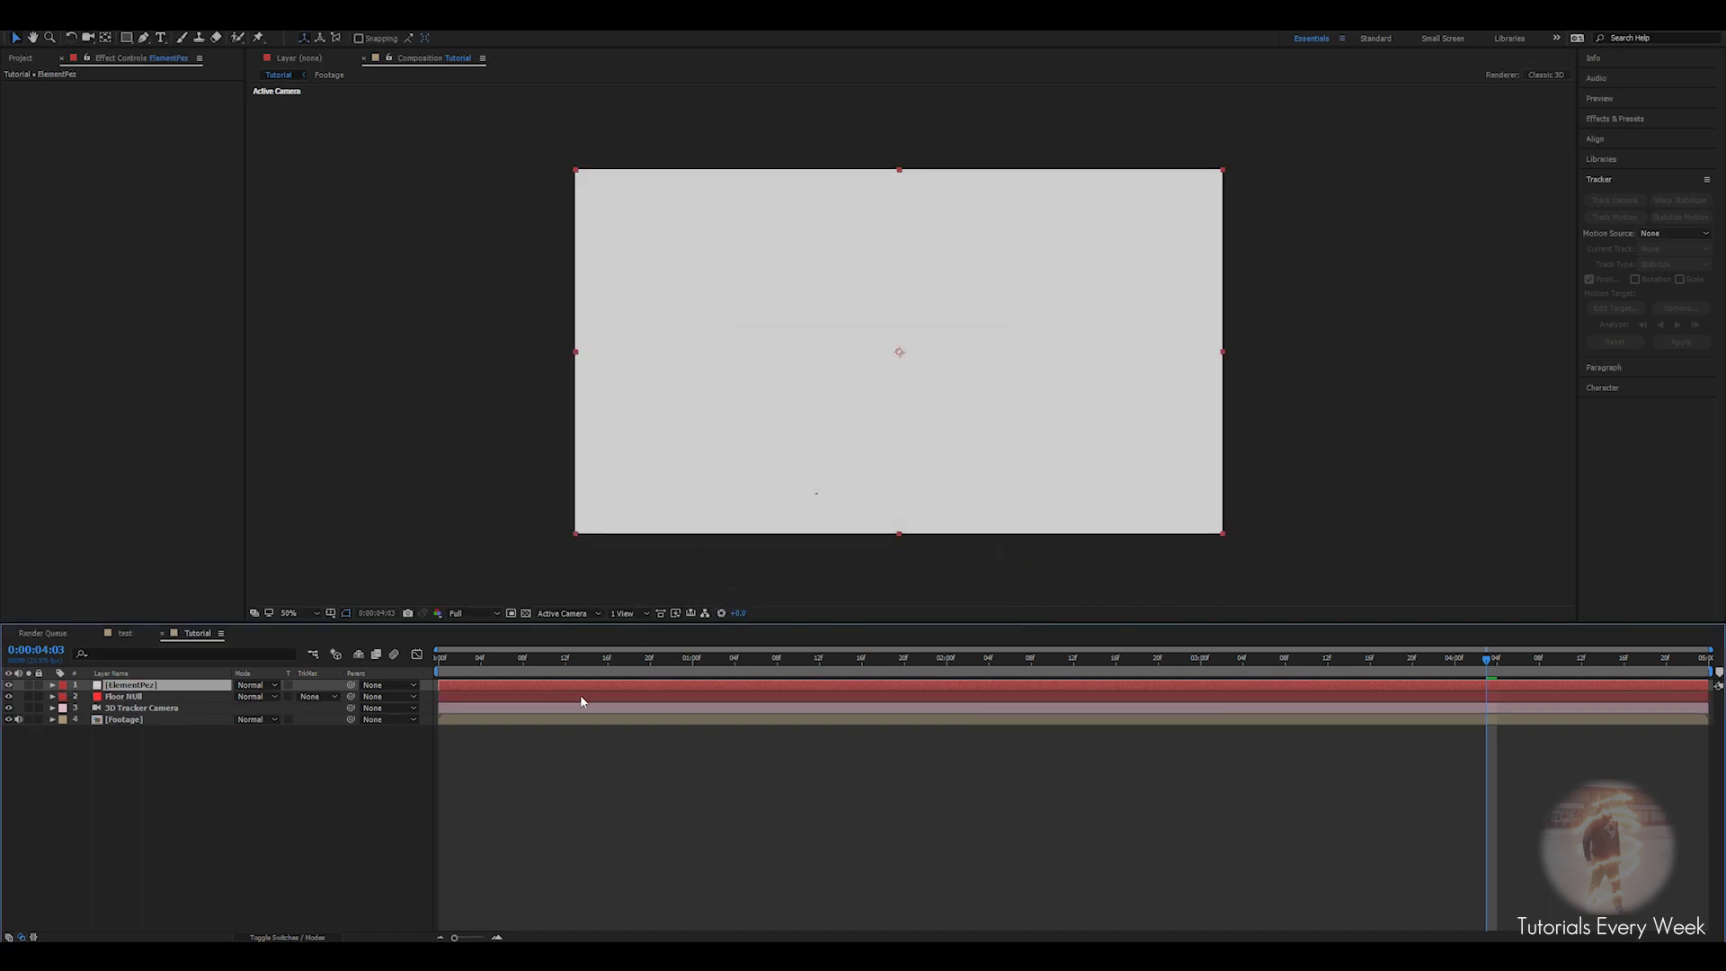
Apply the Element effect to the solid and open its Scene Setup.
key("ctrl+space")
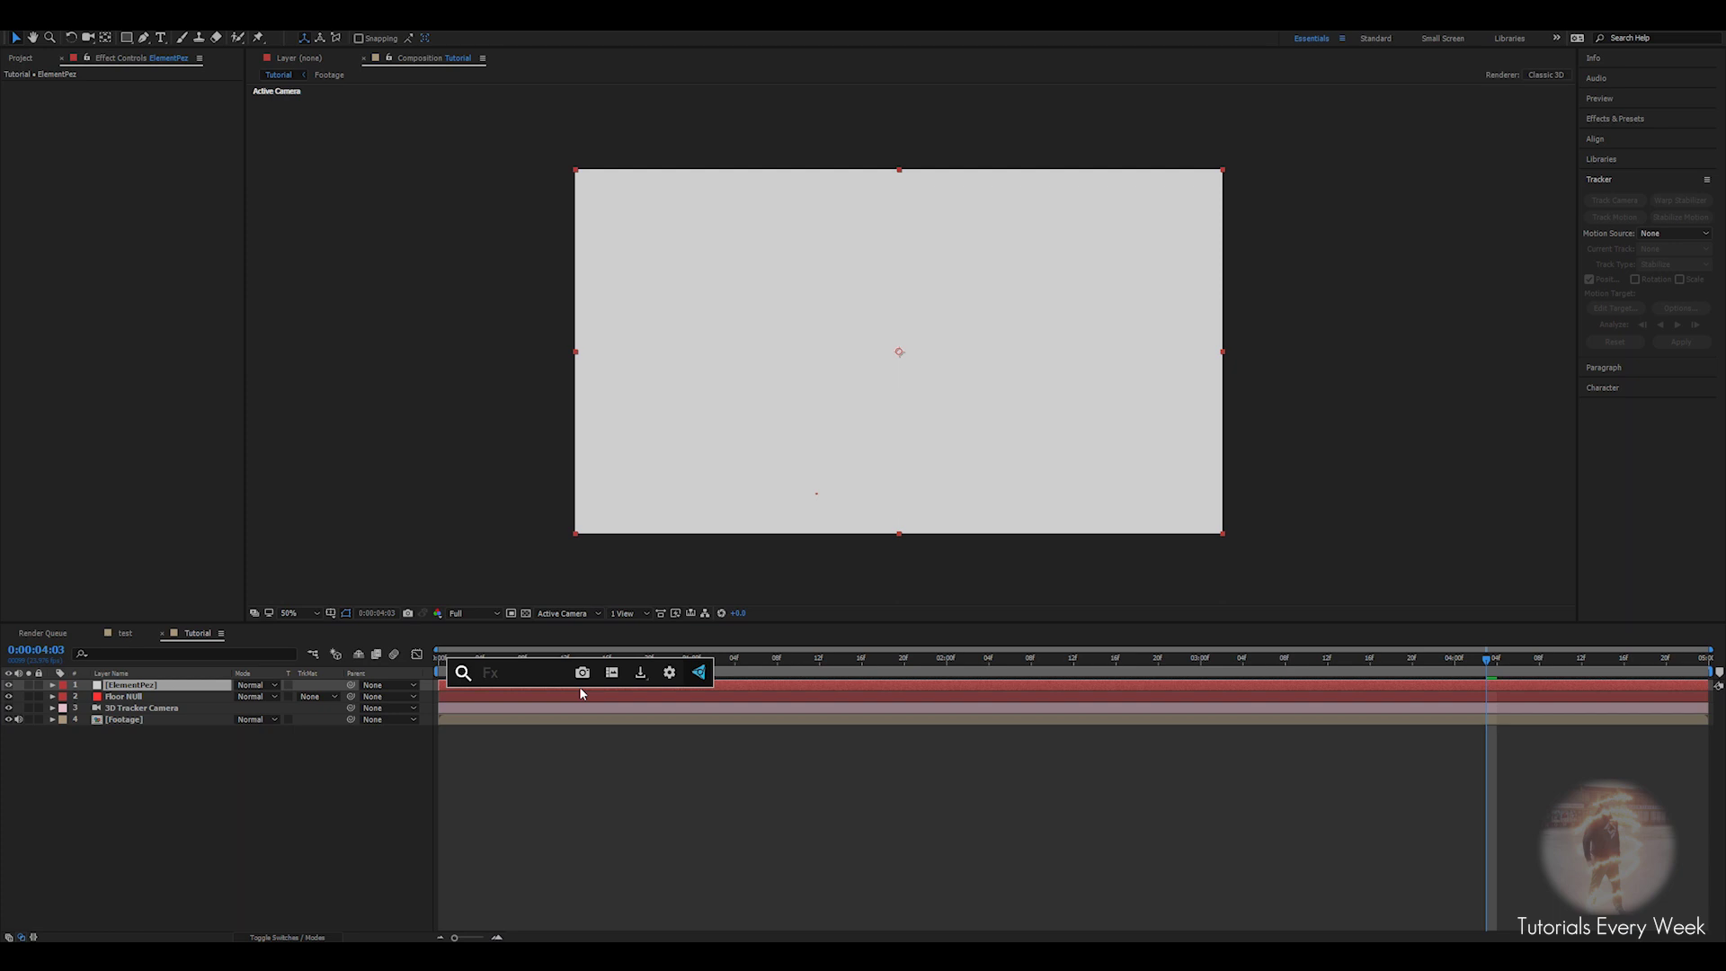
type("element")
key("Return")
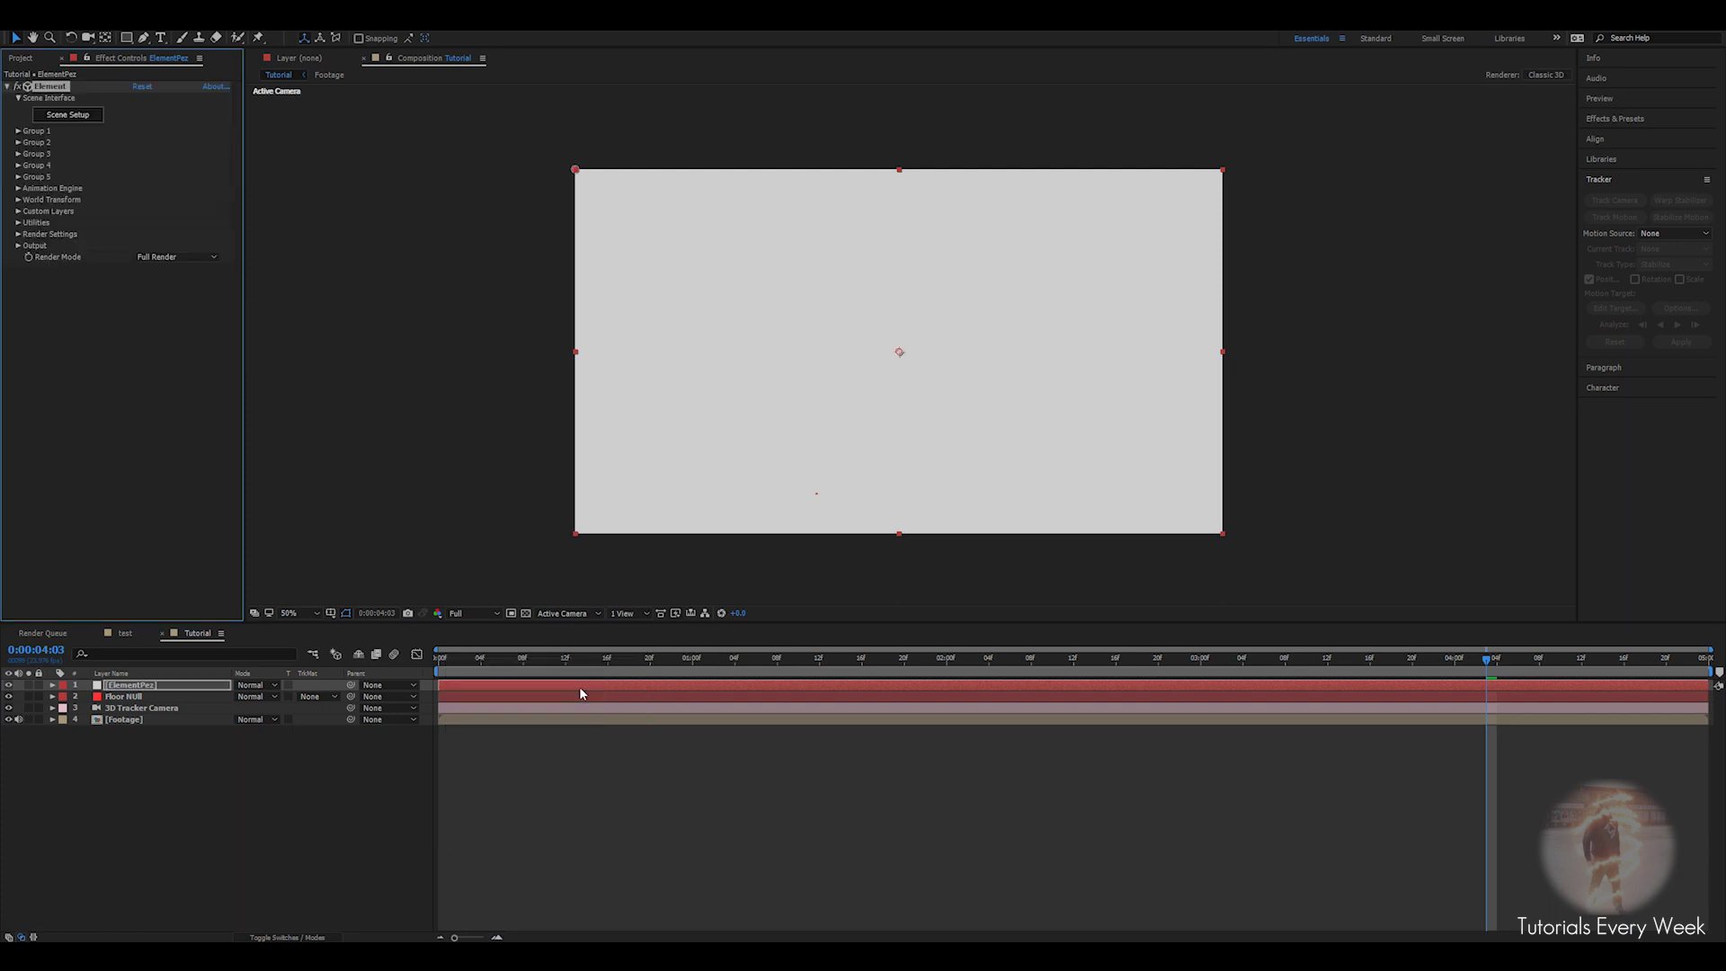
left_click(81, 116)
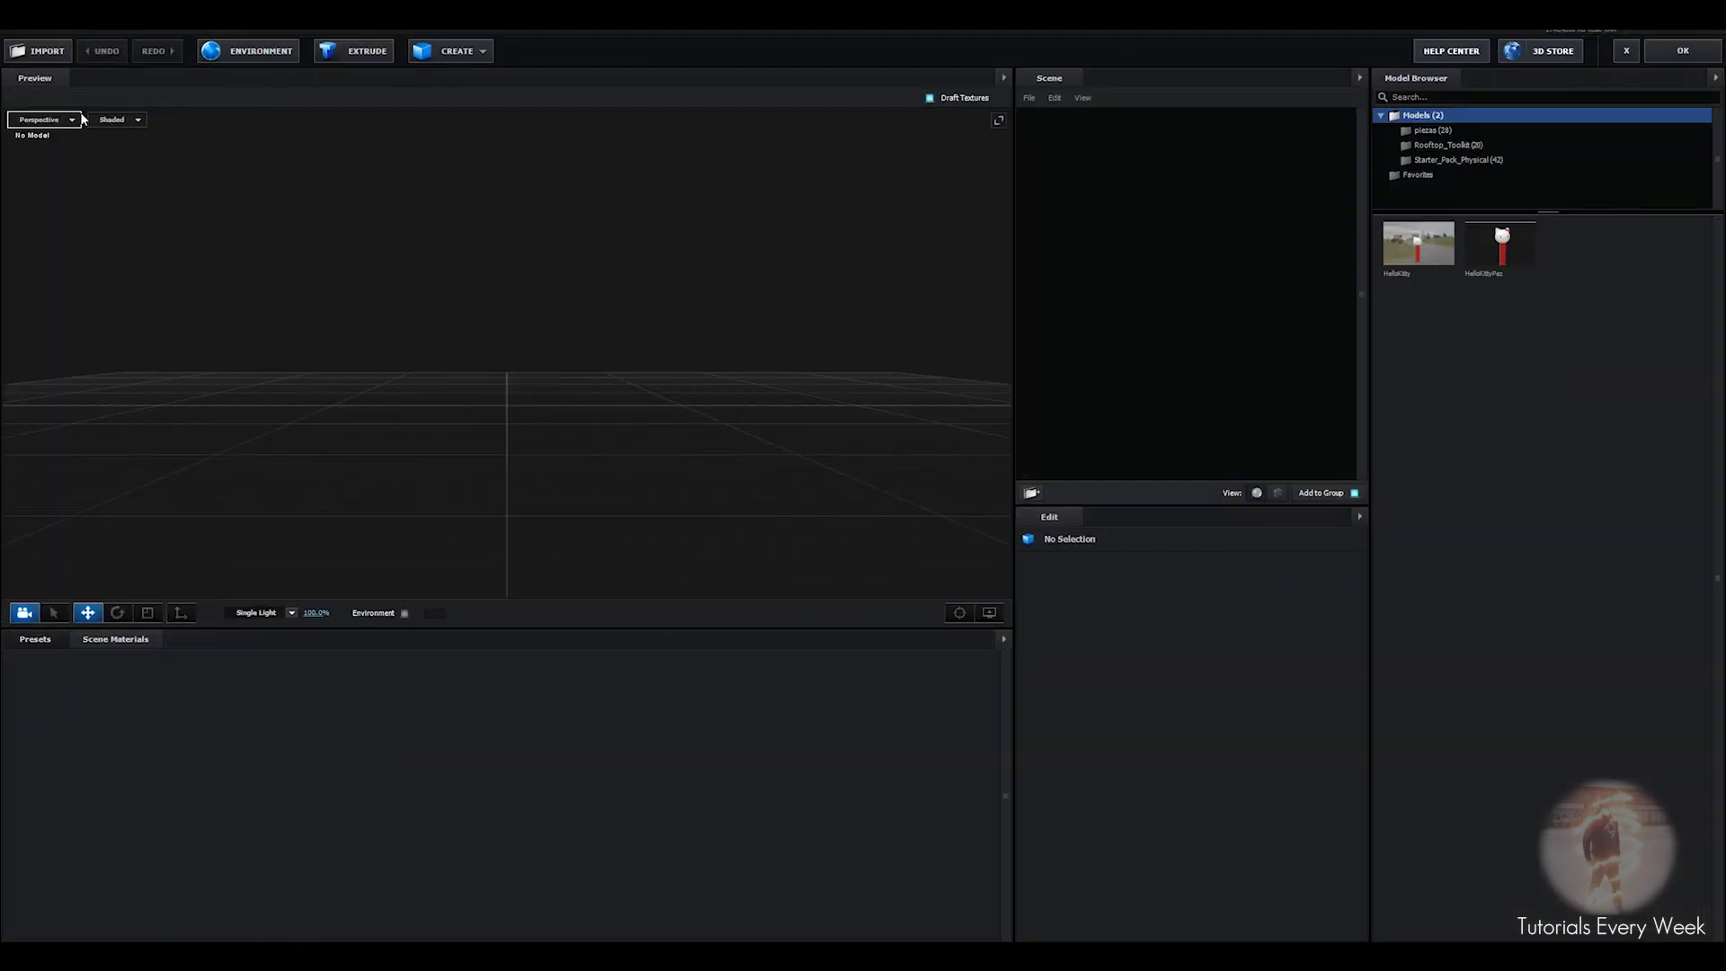
Import the HelloKittyPez model from the Models folder into the Element 3D scene.
left_click(47, 56)
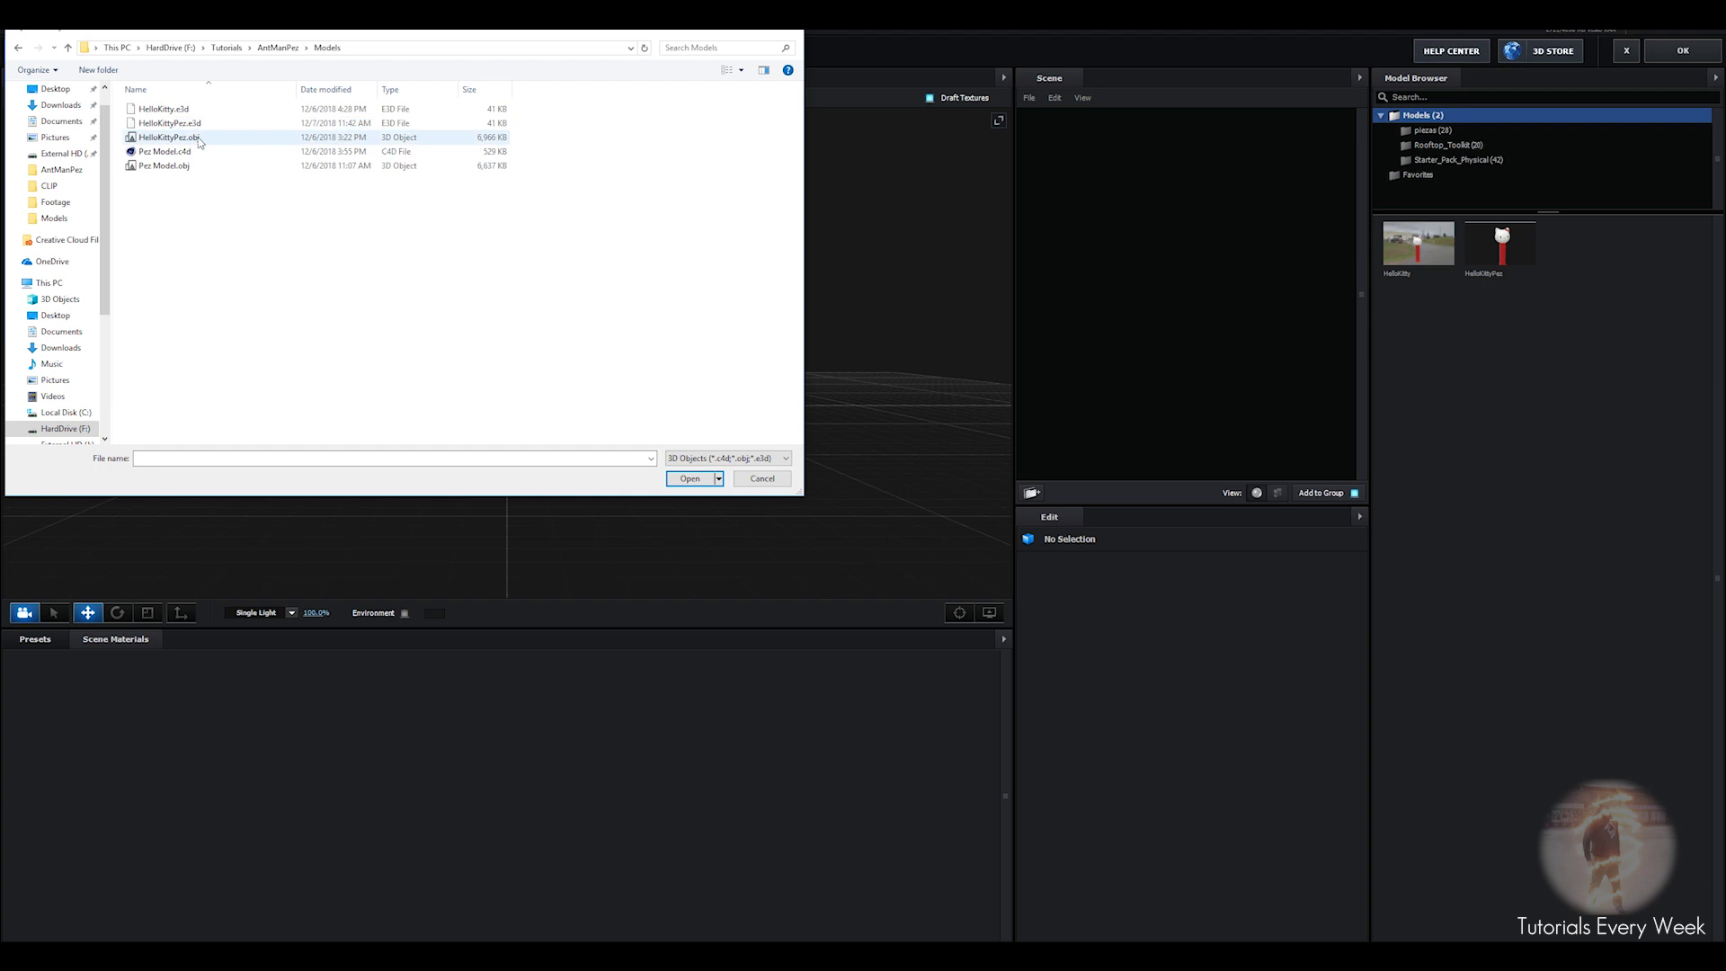
left_click(199, 131)
left_click(690, 478)
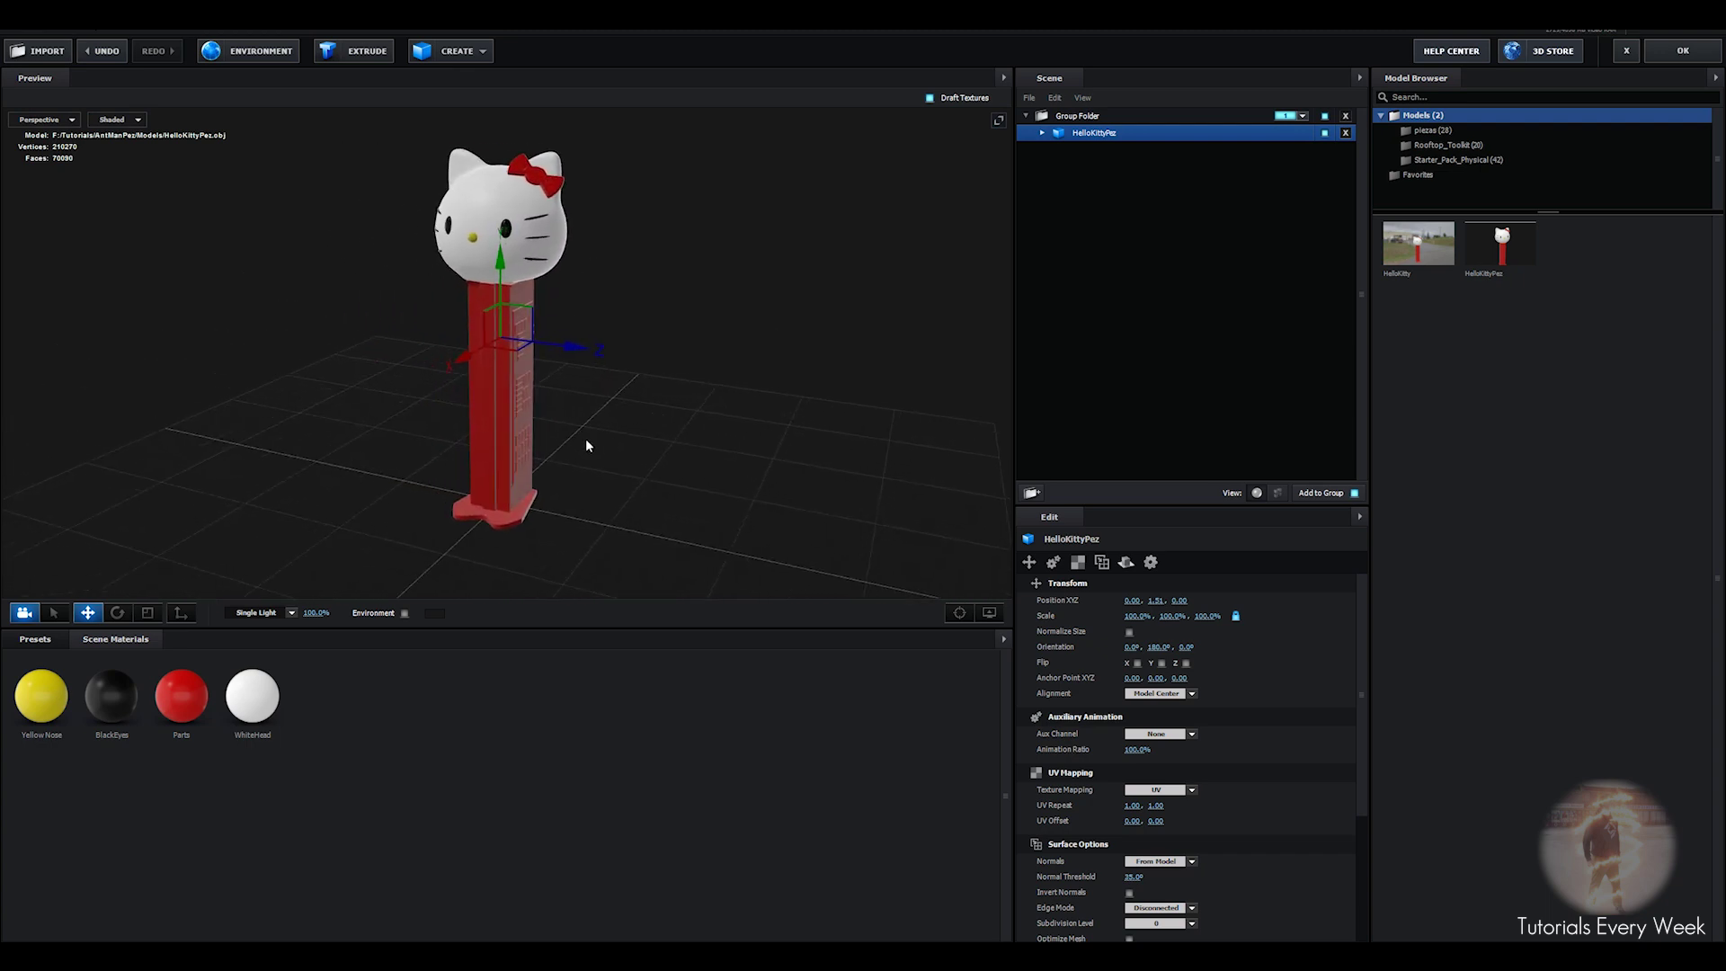
left_click(260, 51)
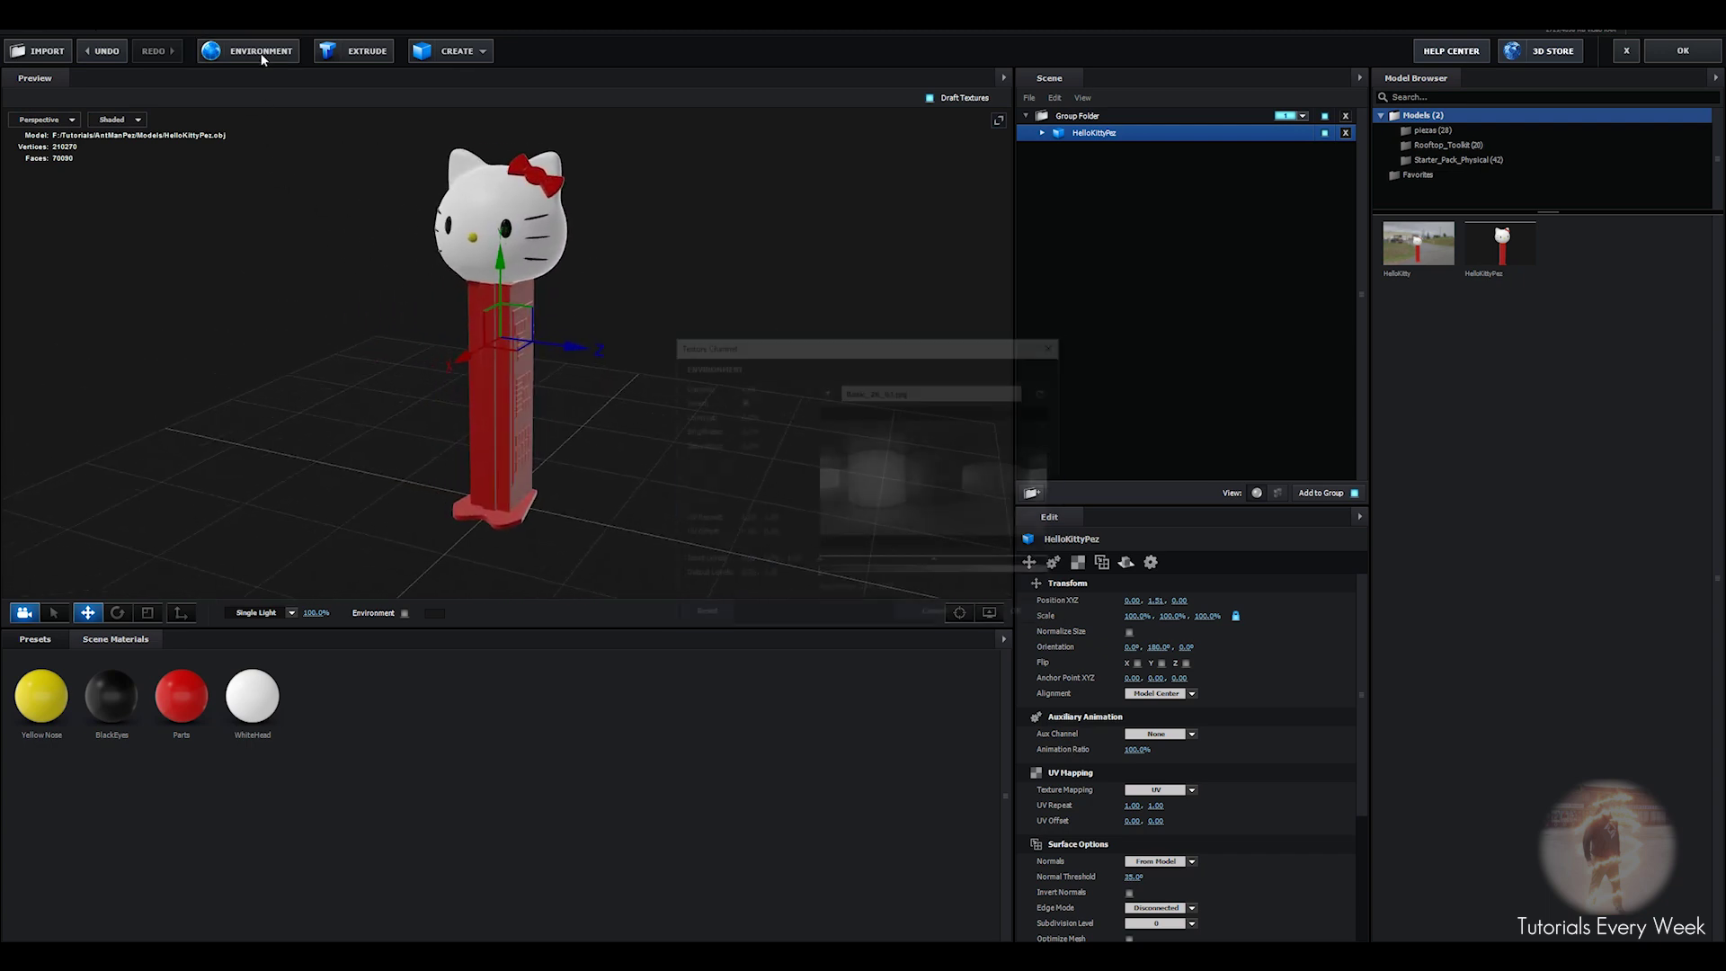
Use AntManPez/Hdri.jpg as the environment map, then zoom out around the Pez model.
left_click(881, 391)
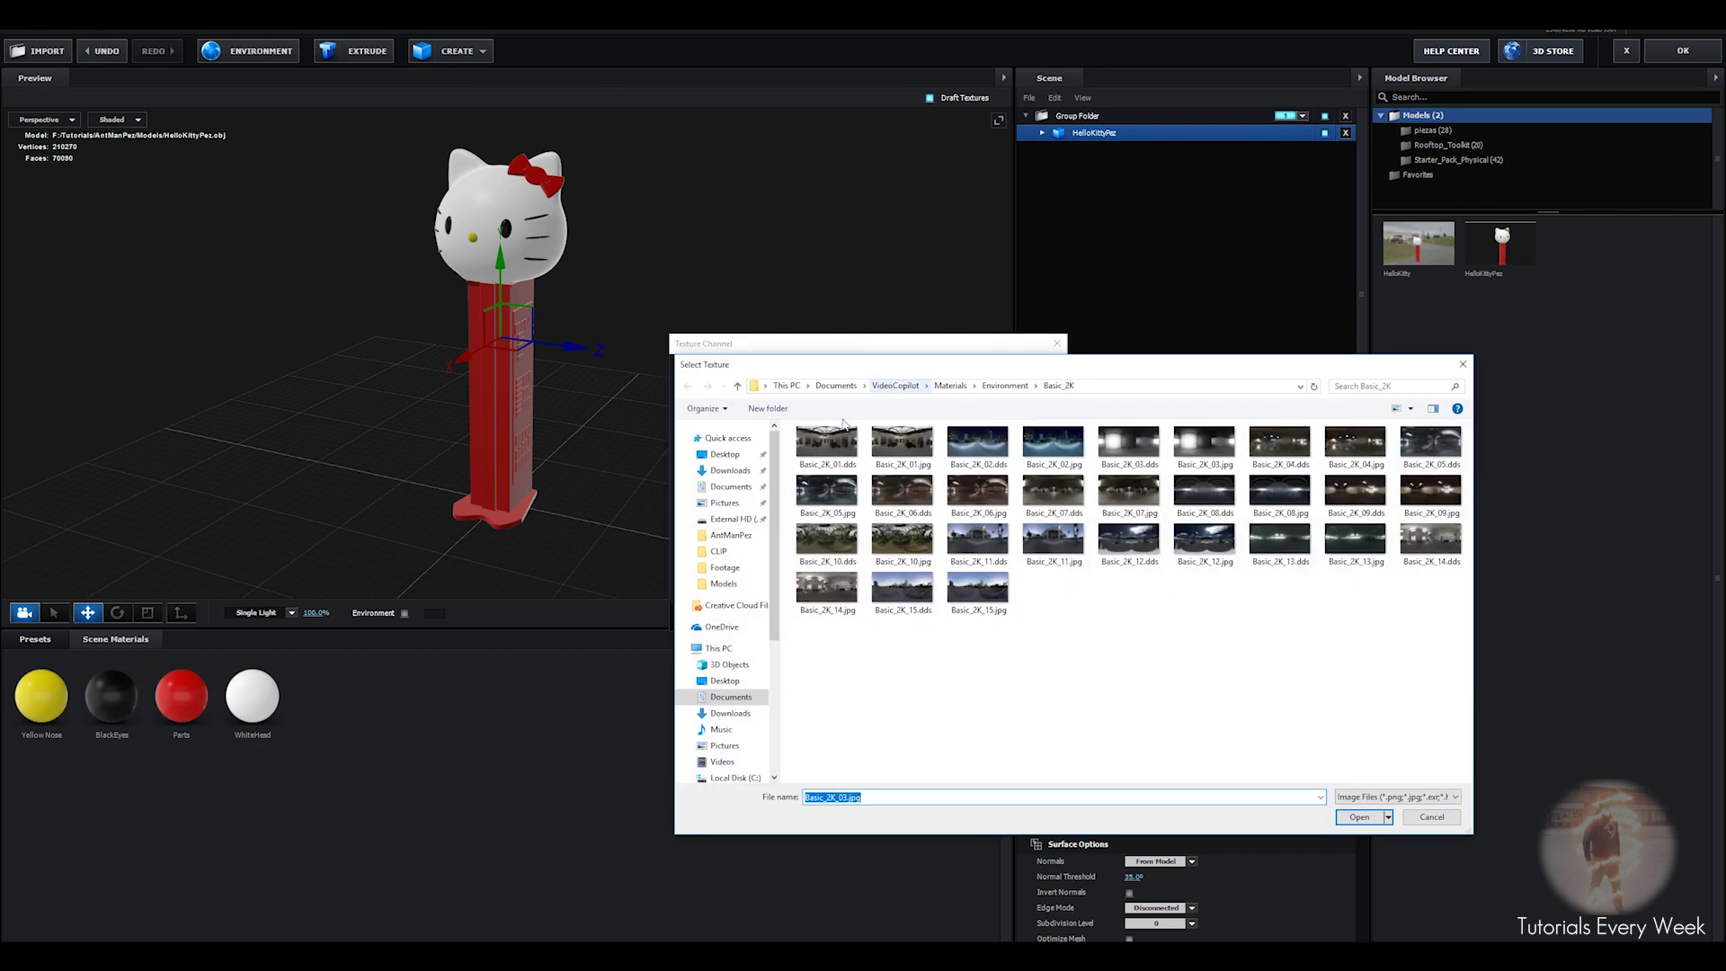
left_click(731, 535)
left_click(977, 477)
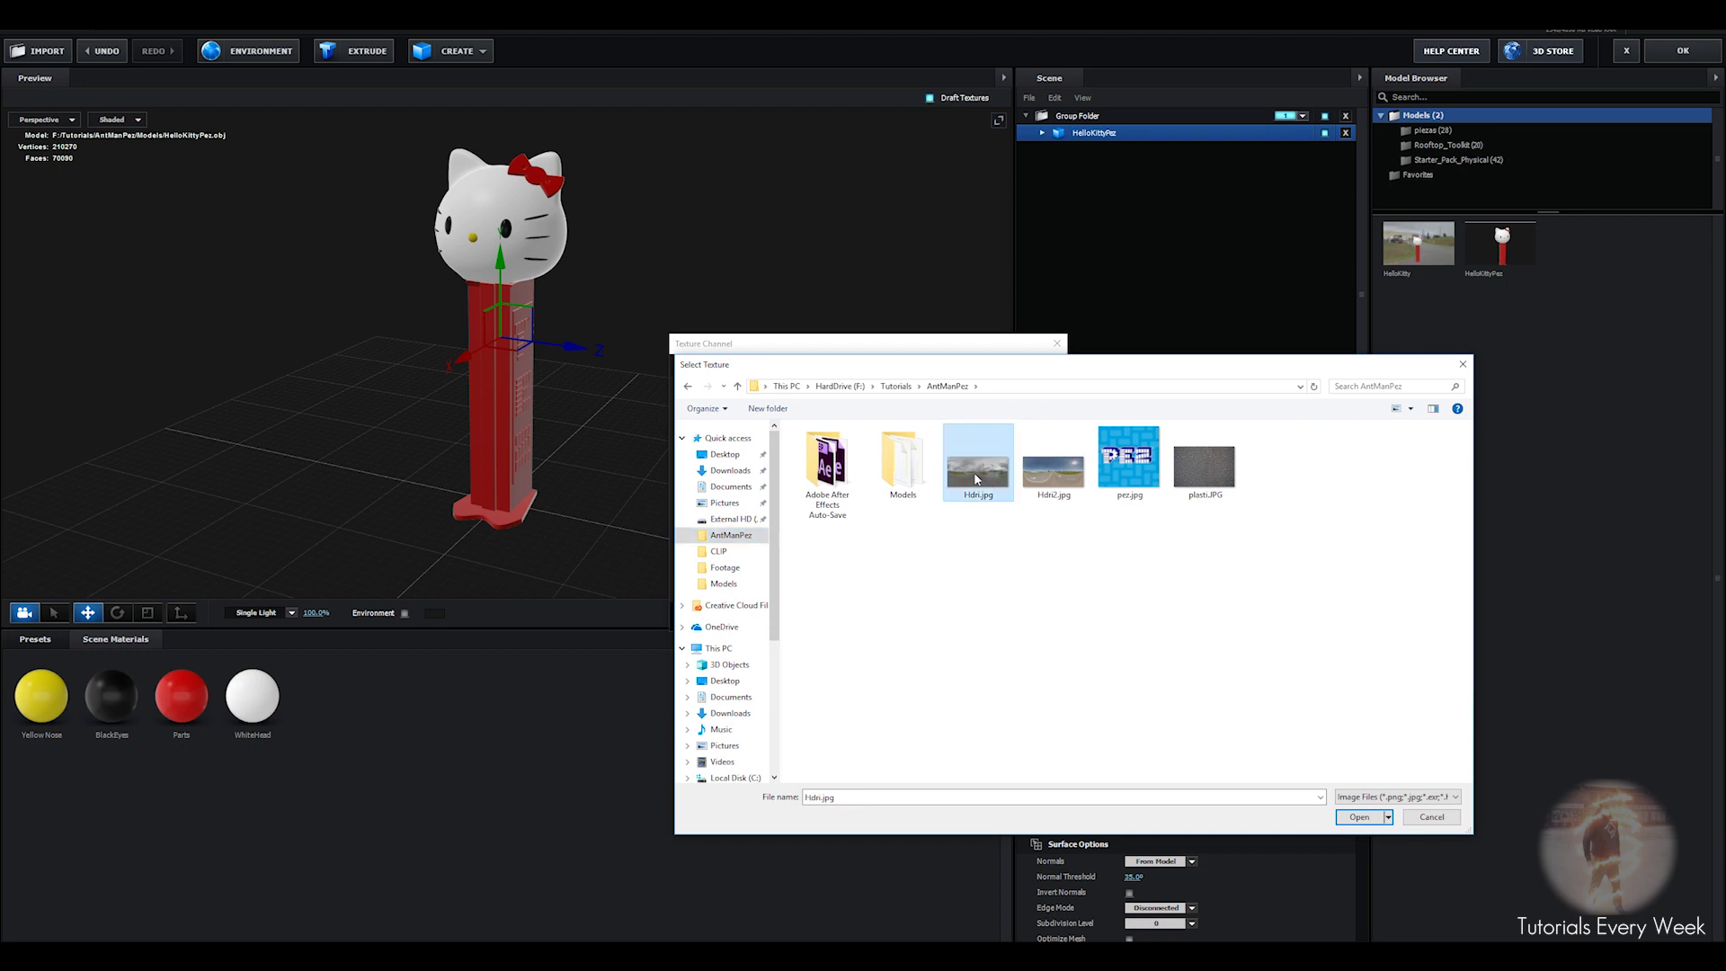
left_click(1360, 817)
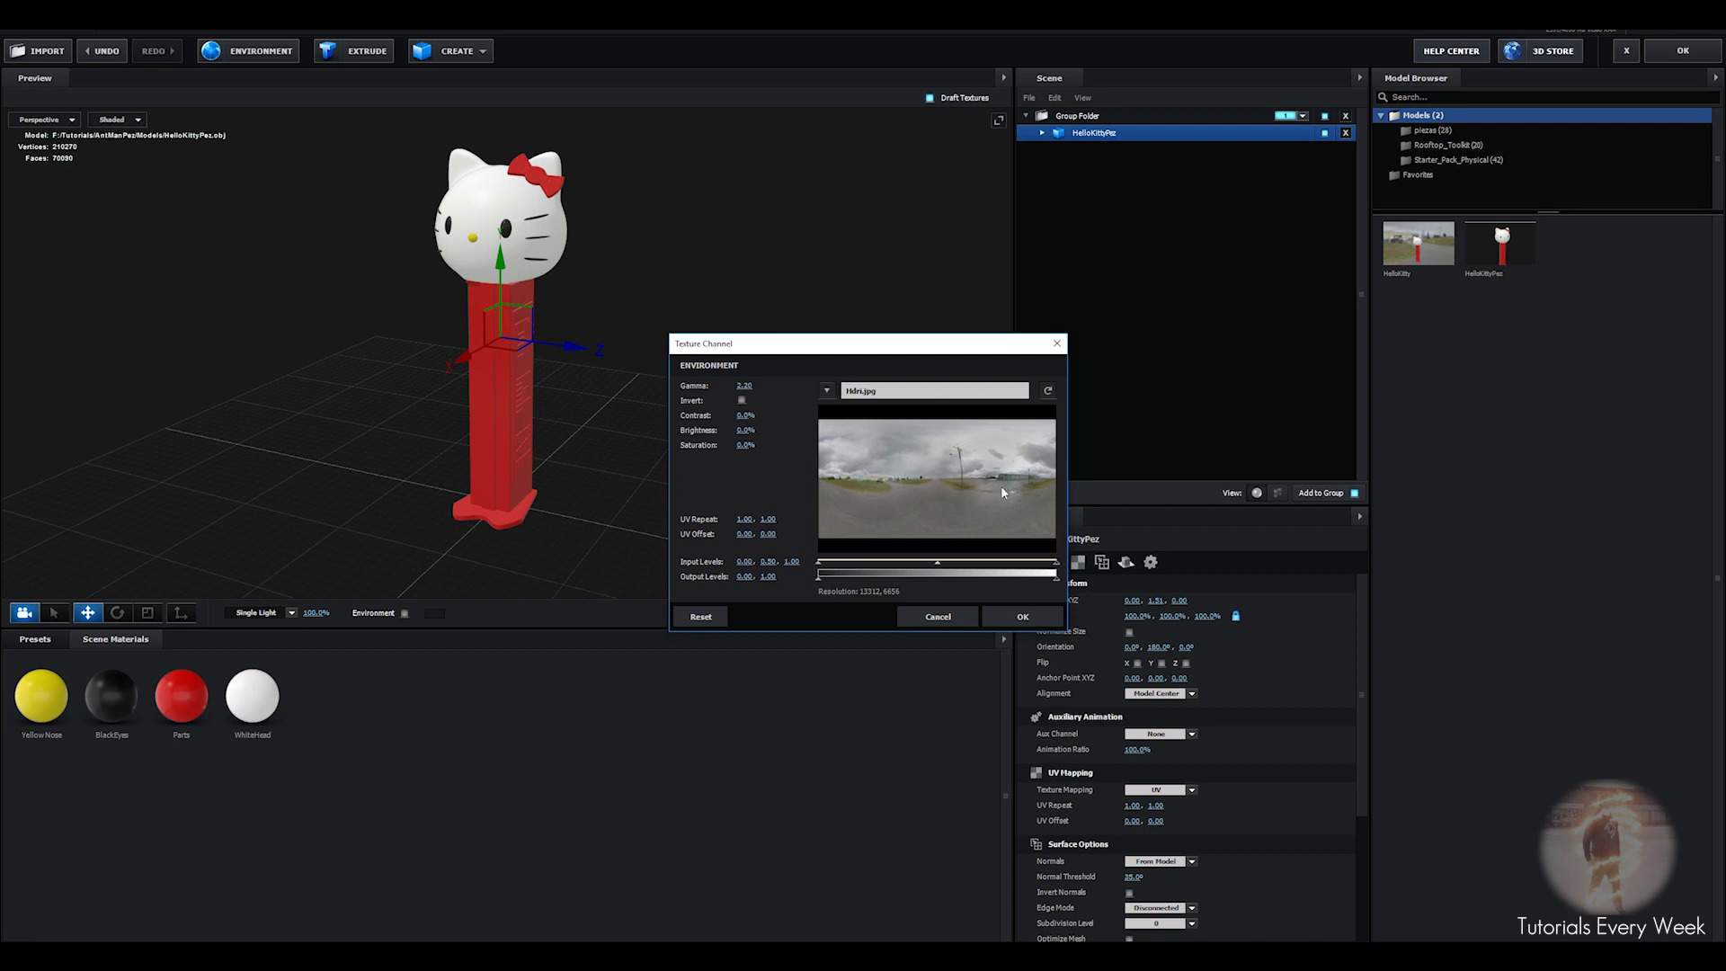
left_click(1023, 617)
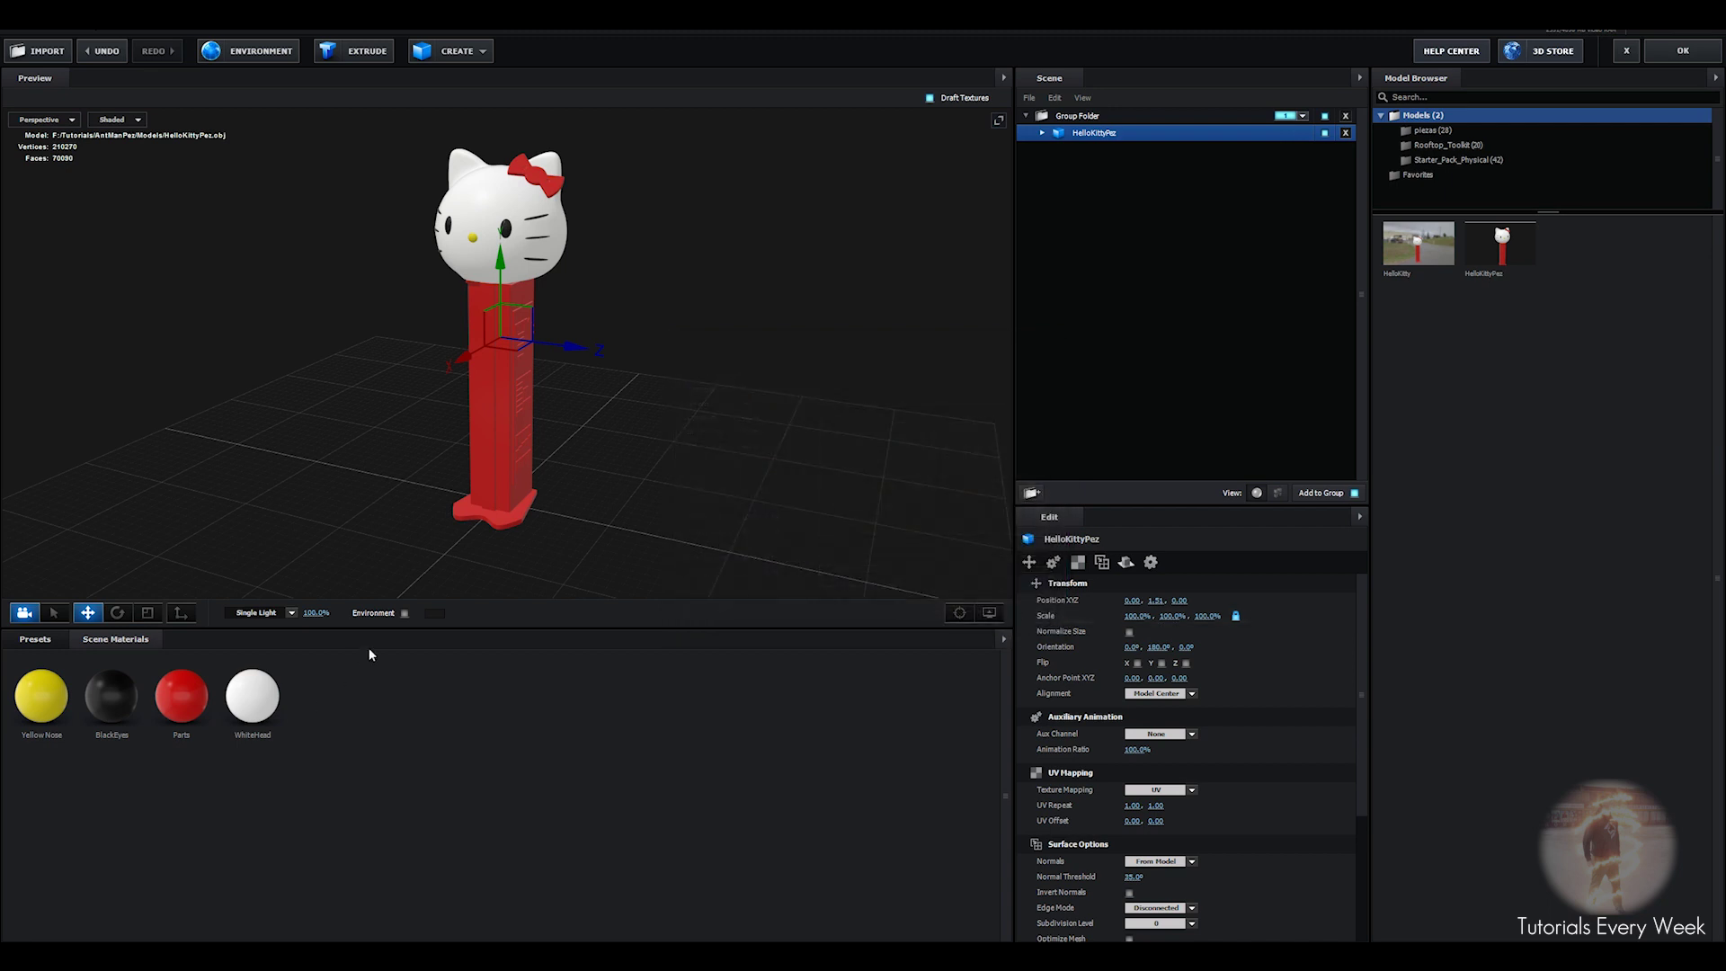
scroll(566, 384, "down", 3)
left_click_drag(566, 384, 580, 419)
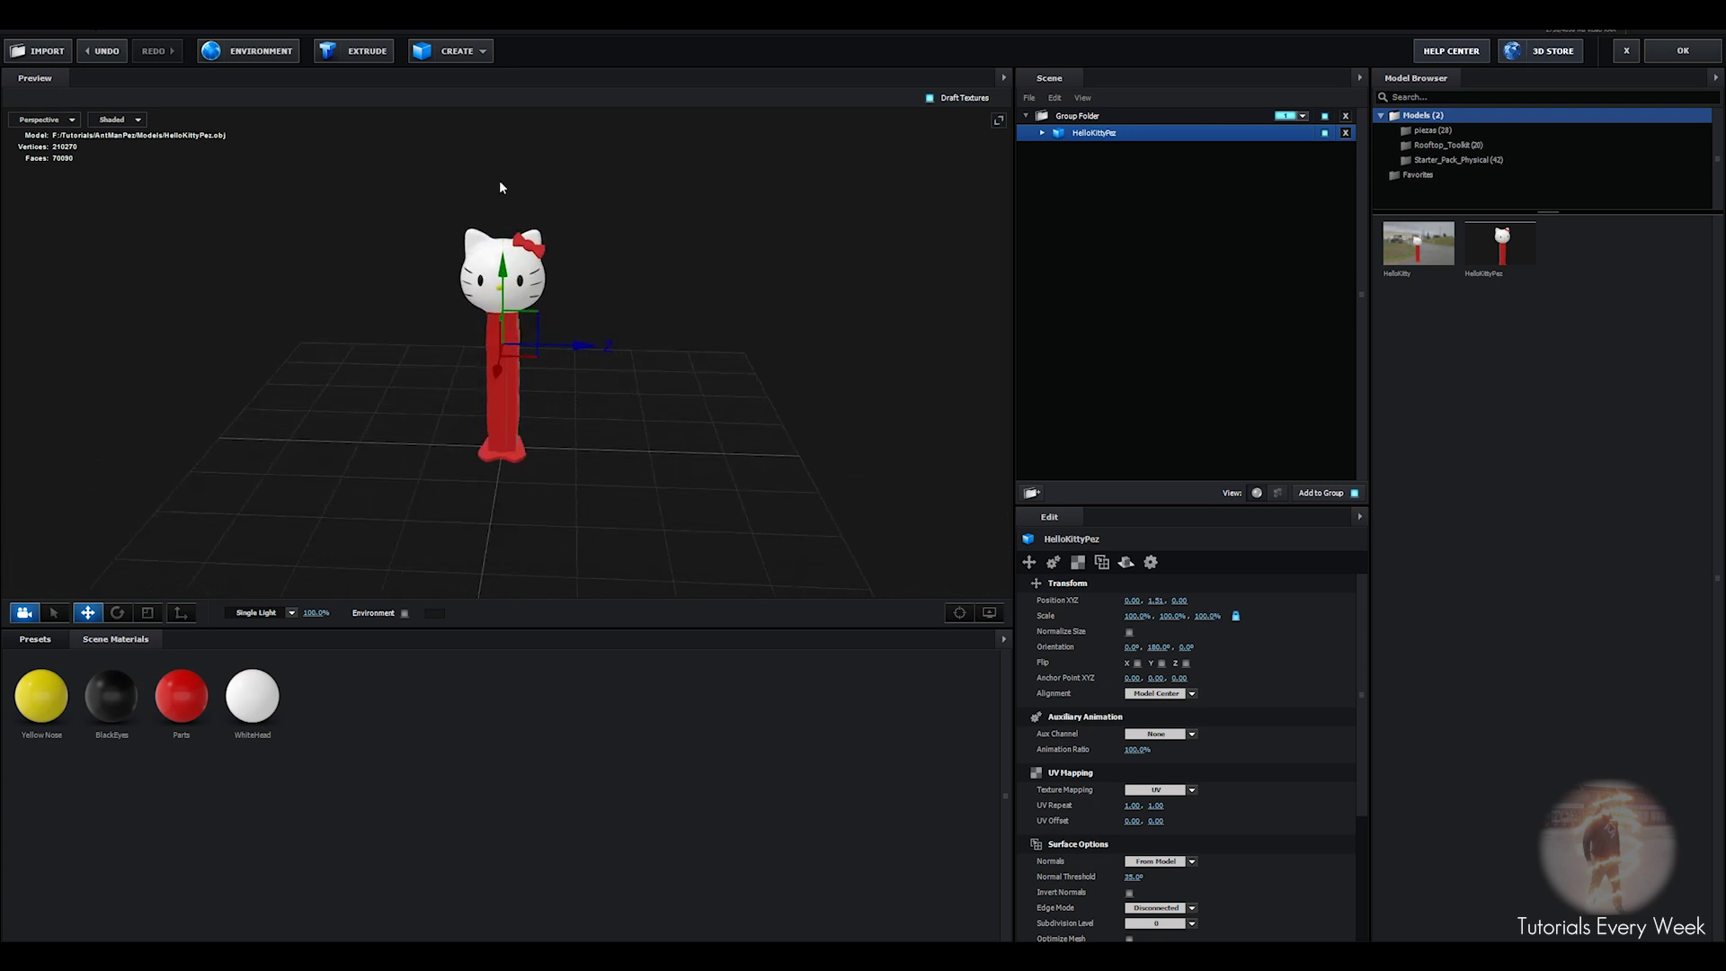
Add a plane primitive, moved out of the Pez group folder and assigned to group 2.
left_click(459, 54)
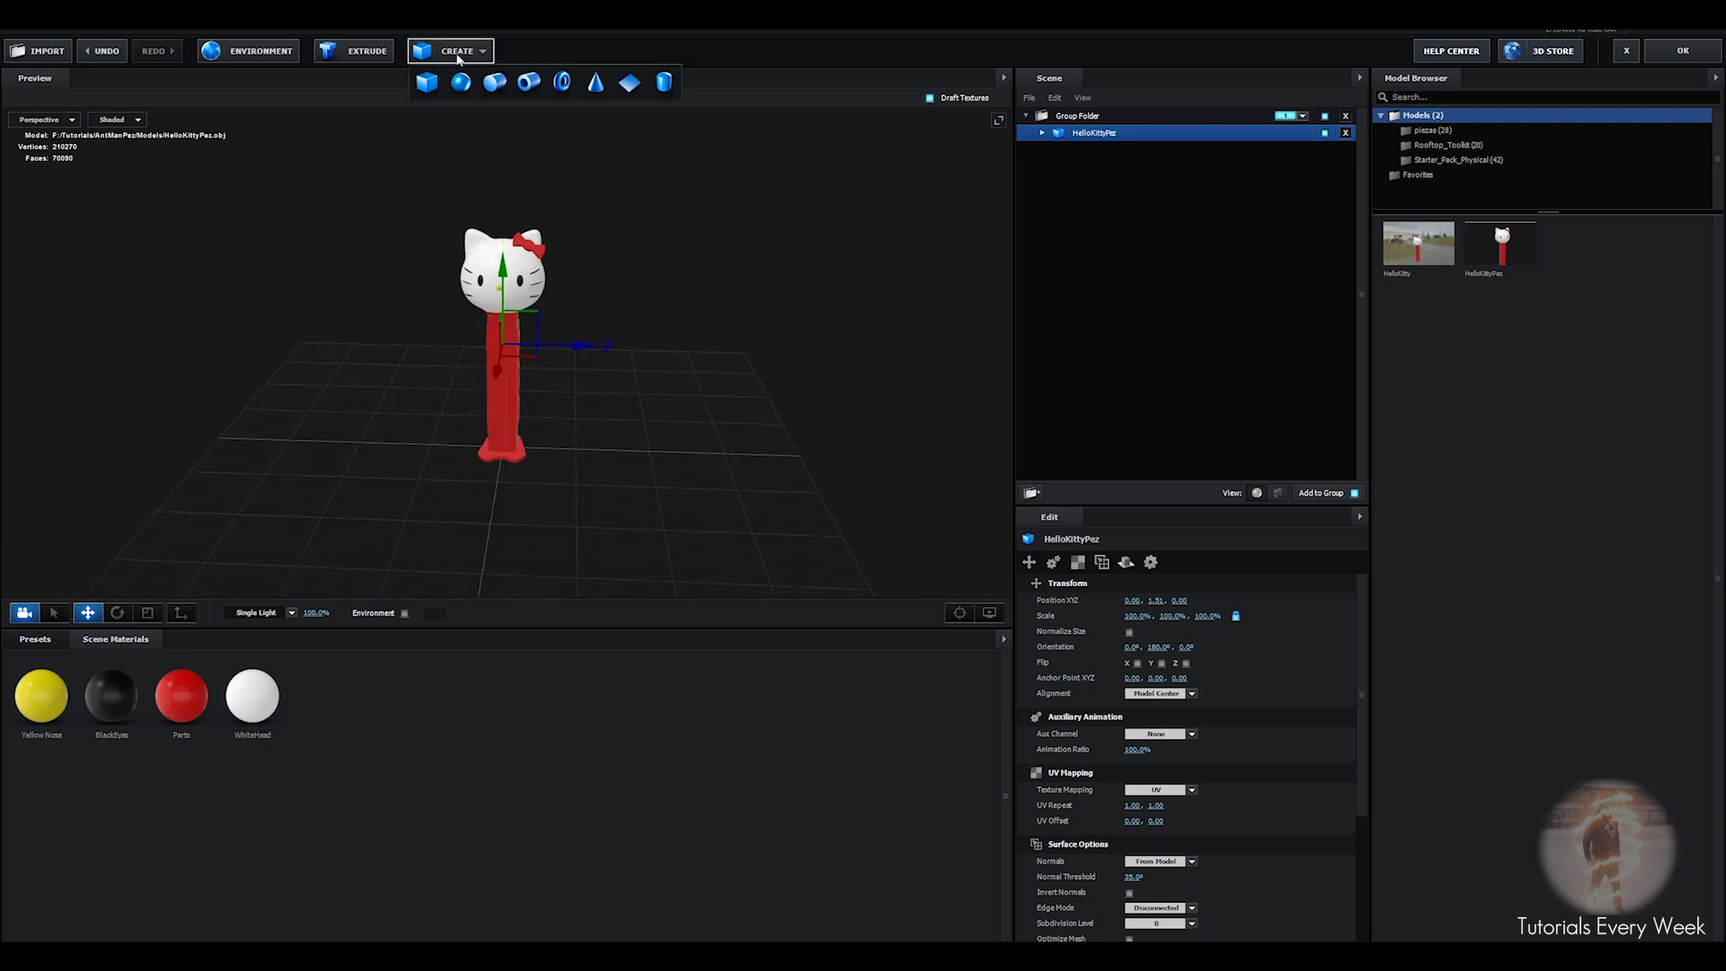
left_click(629, 82)
left_click_drag(1087, 160, 1085, 185)
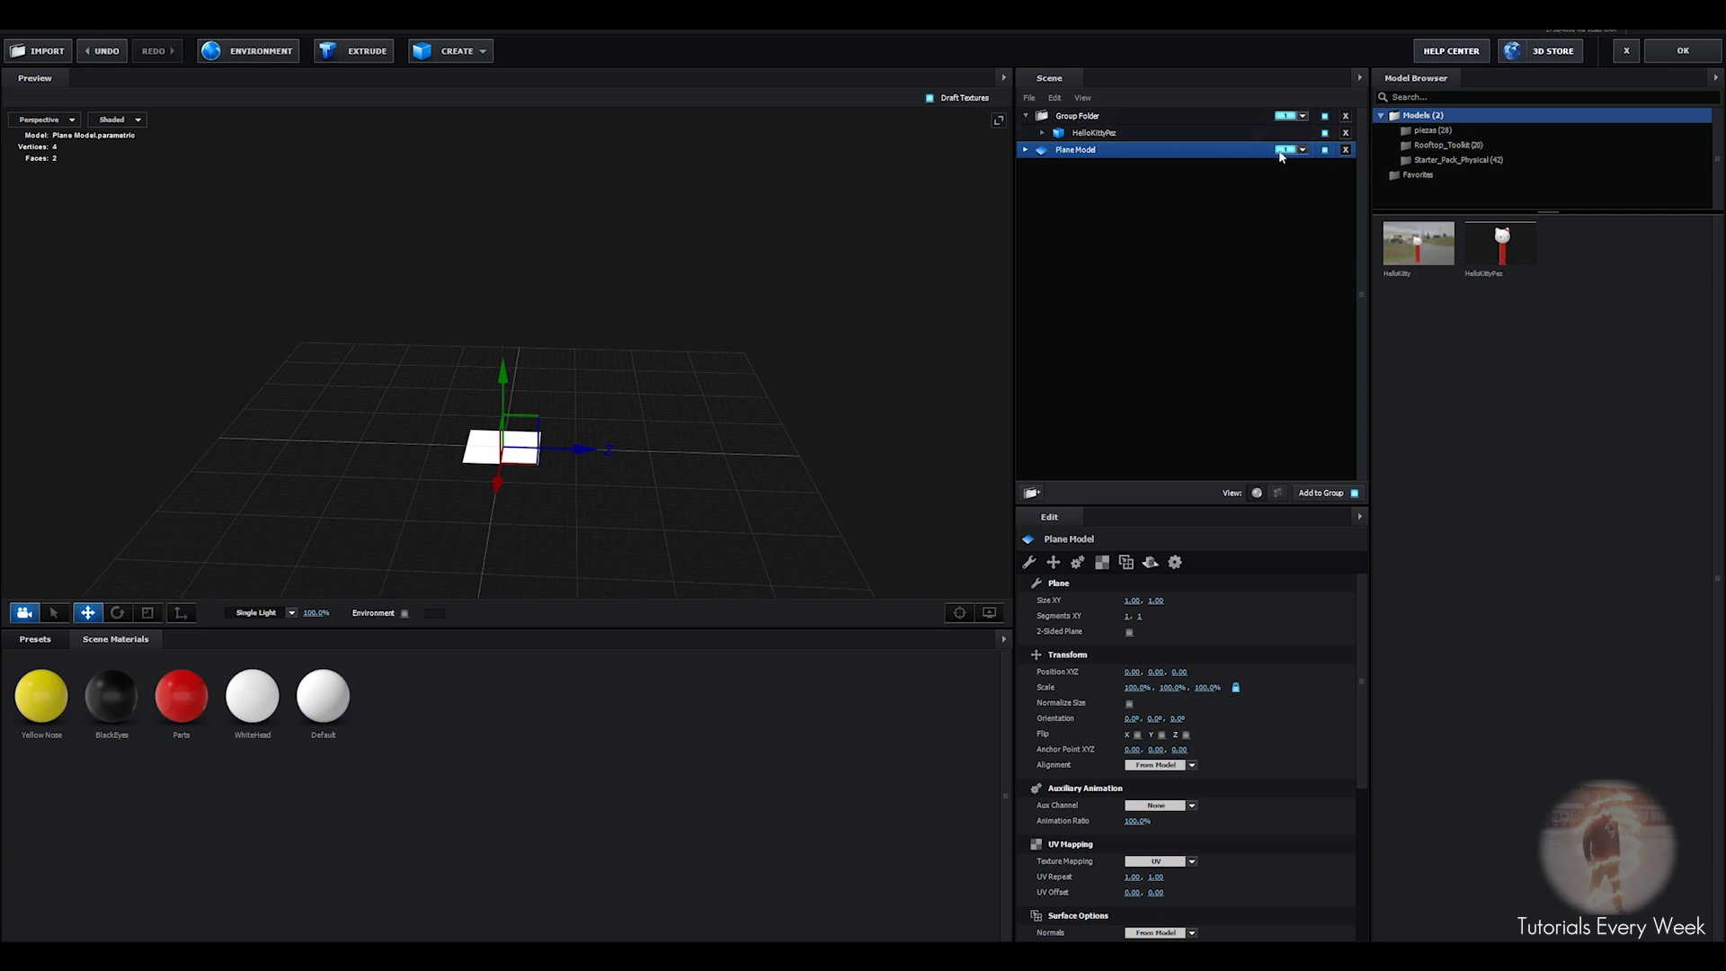
left_click(1300, 150)
left_click(1309, 173)
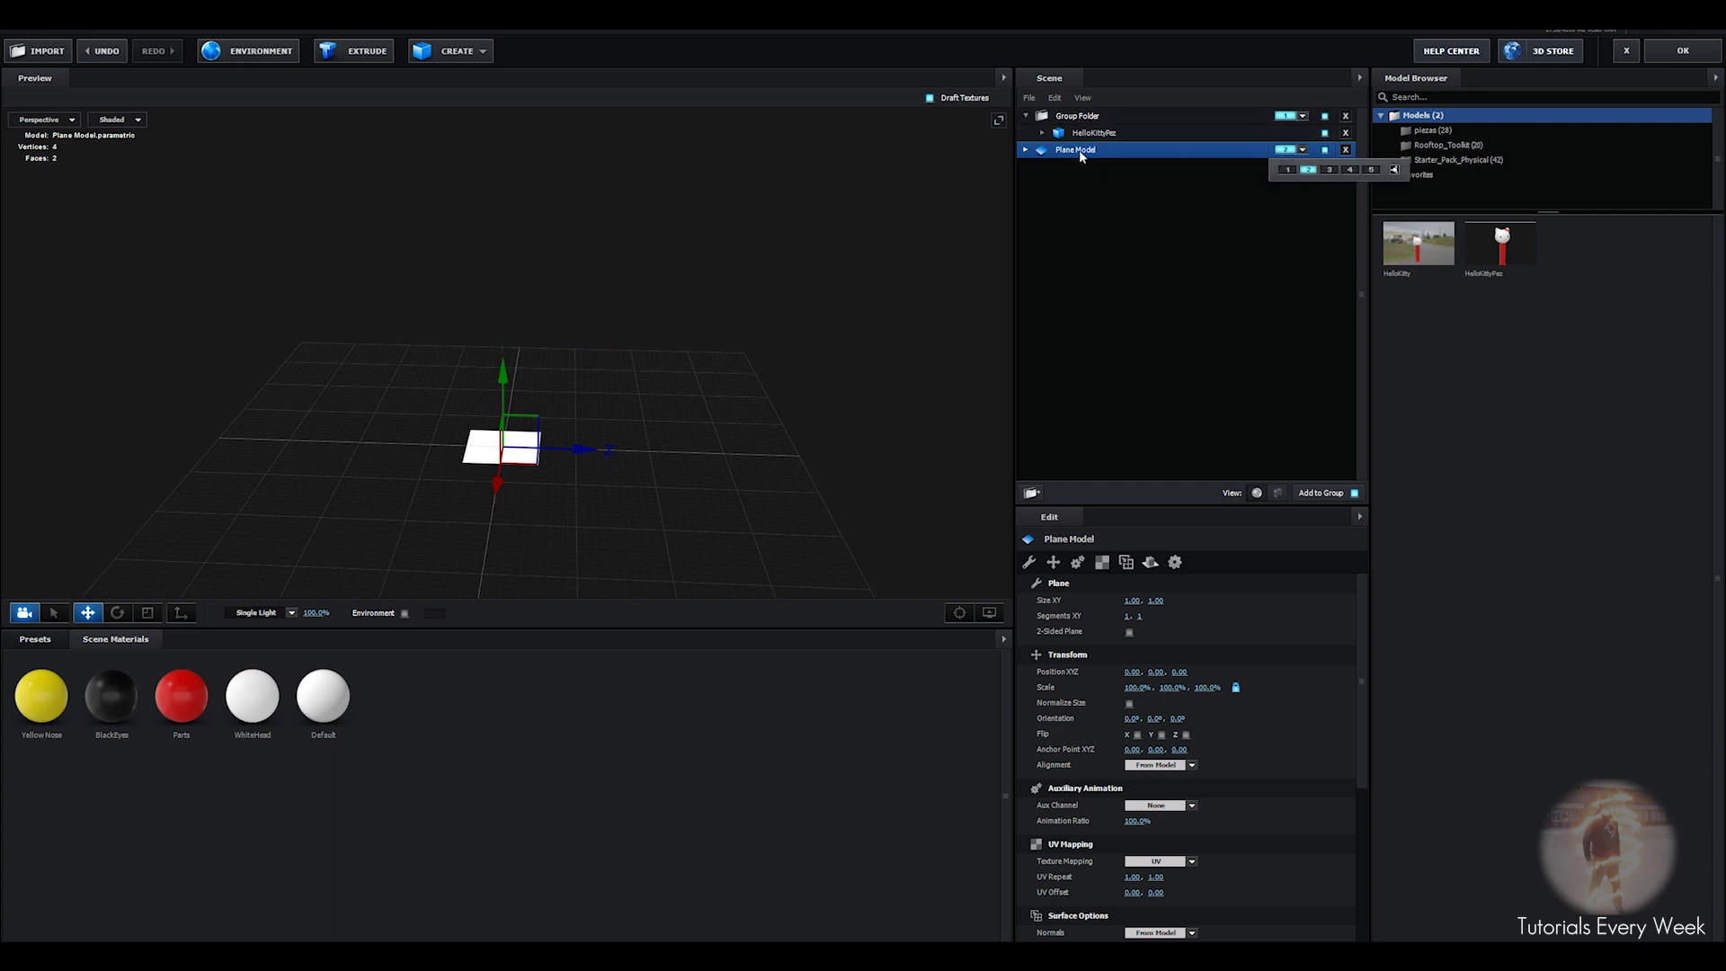
Set the plane's Size XY to 10 by 10 and apply the scene.
left_click(1132, 601)
type("10")
key("Tab")
type("10")
key("Return")
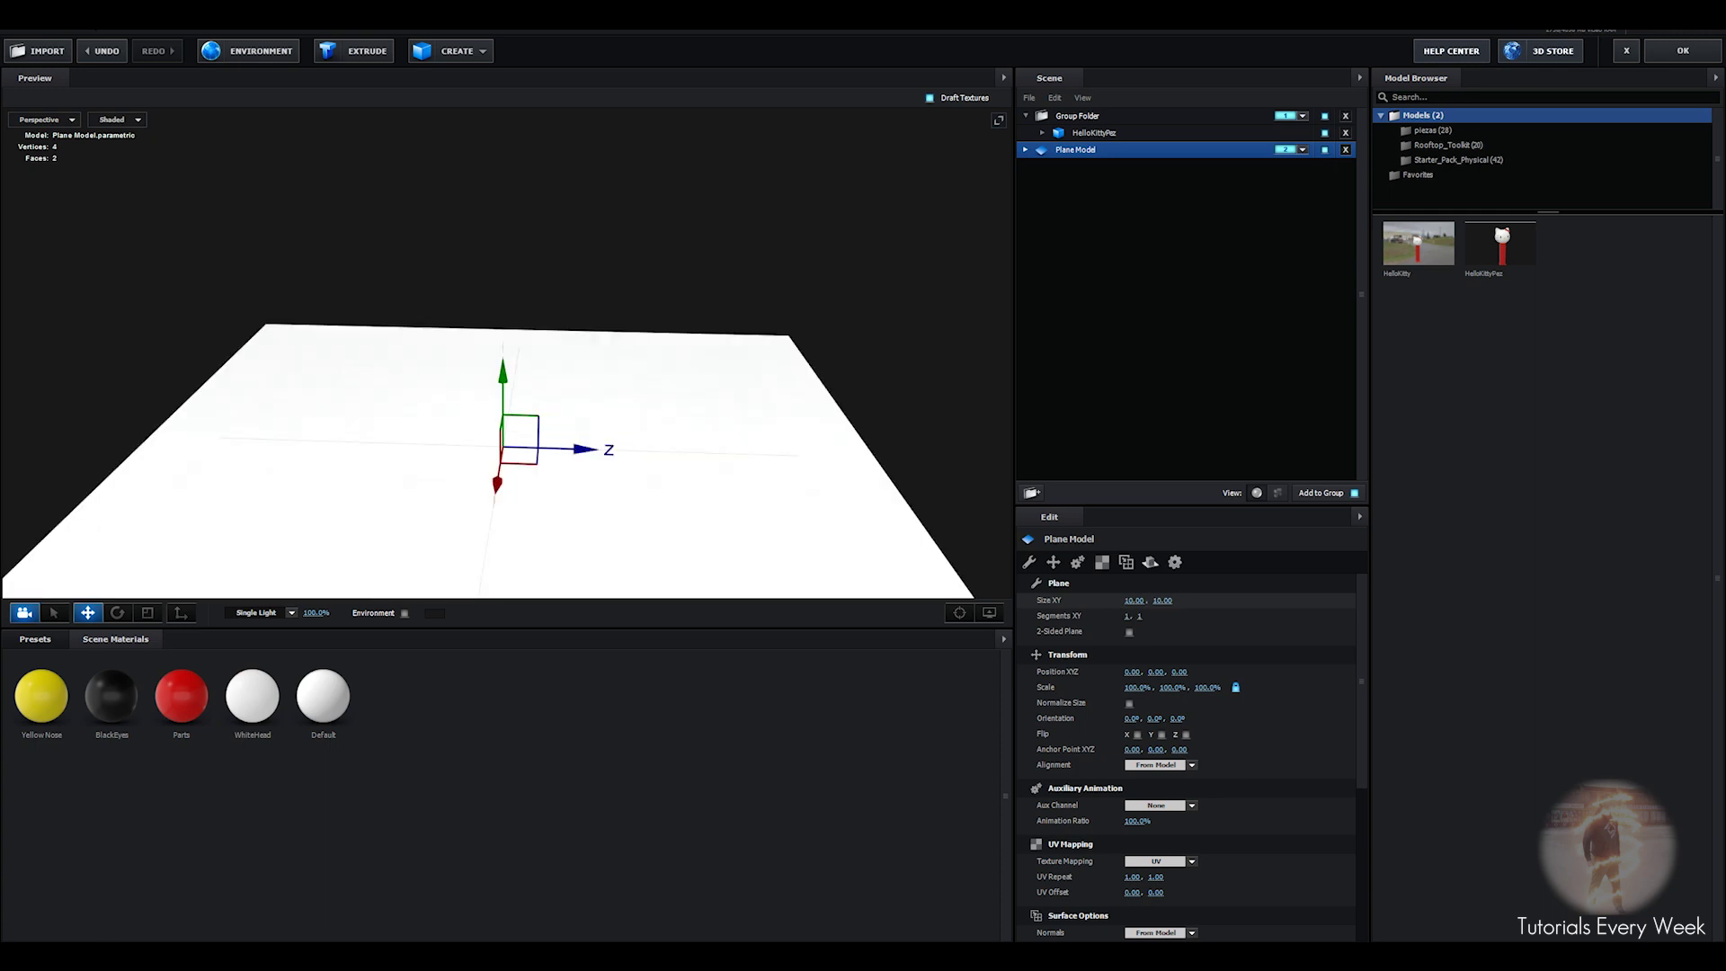
left_click(1683, 51)
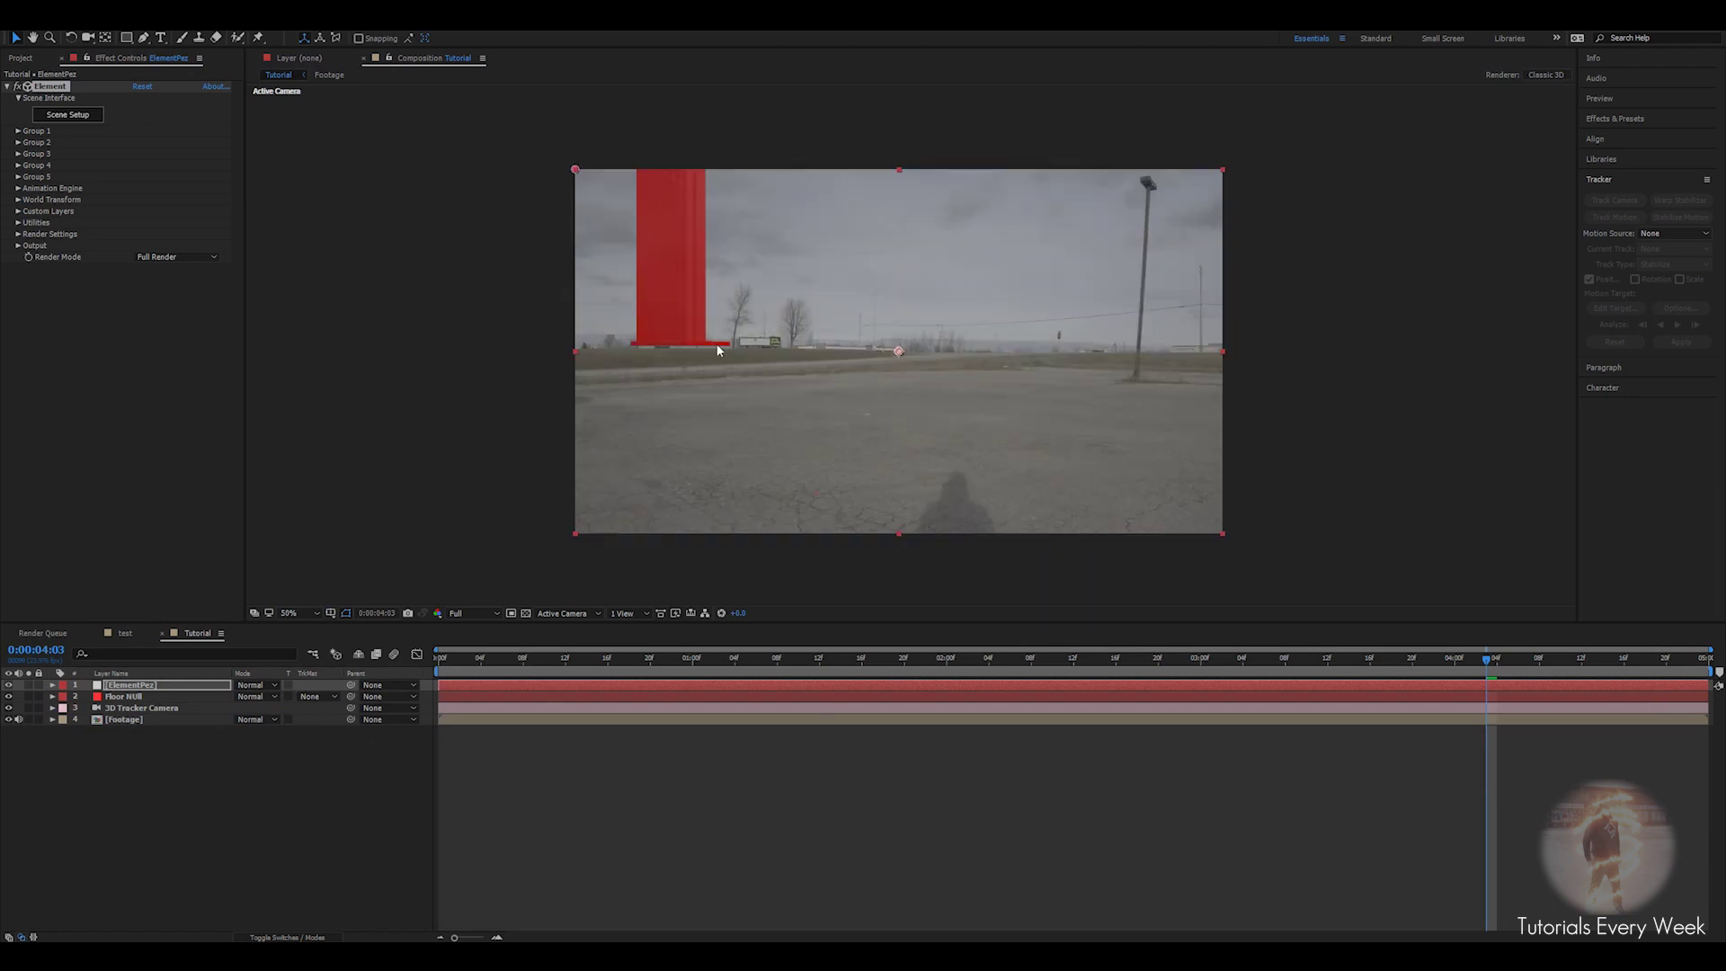
Drag the time indicator back to an early frame showing the Pez on its floor.
left_click_drag(1463, 669, 641, 717)
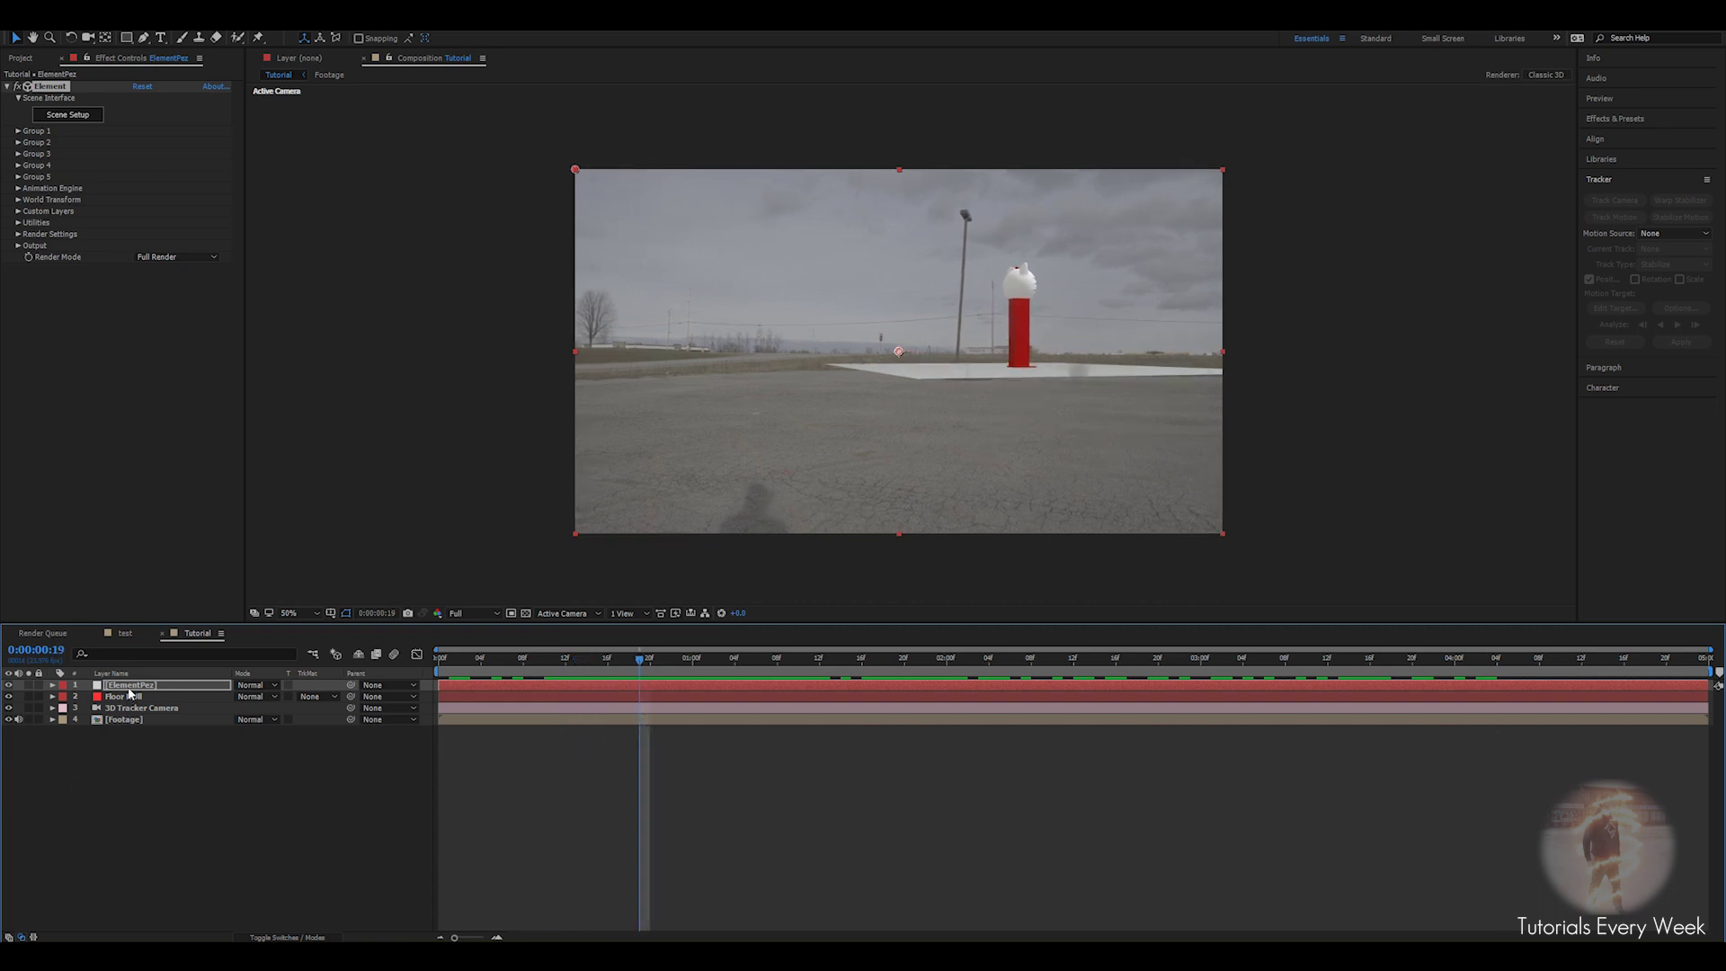
Create a Group 1 null from the Element effect's Group Utilities.
left_click(17, 132)
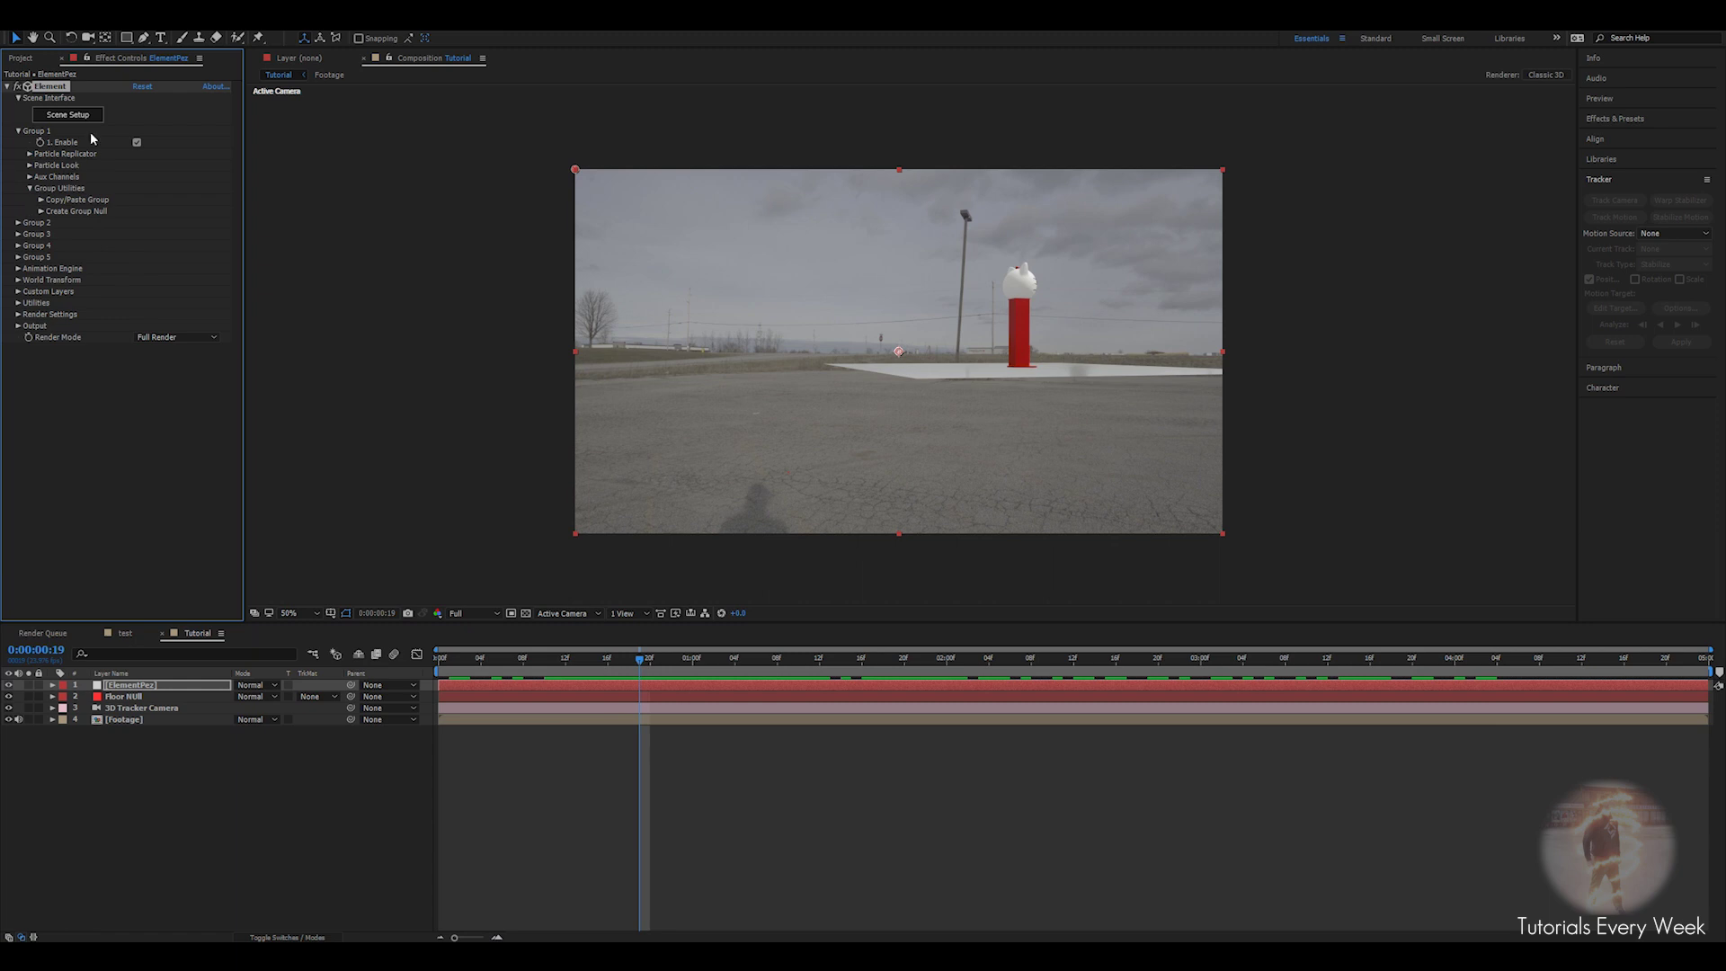
left_click(41, 211)
left_click(79, 236)
Rename the Group 1 Null layer to PezAnimation Control.
left_click(155, 689)
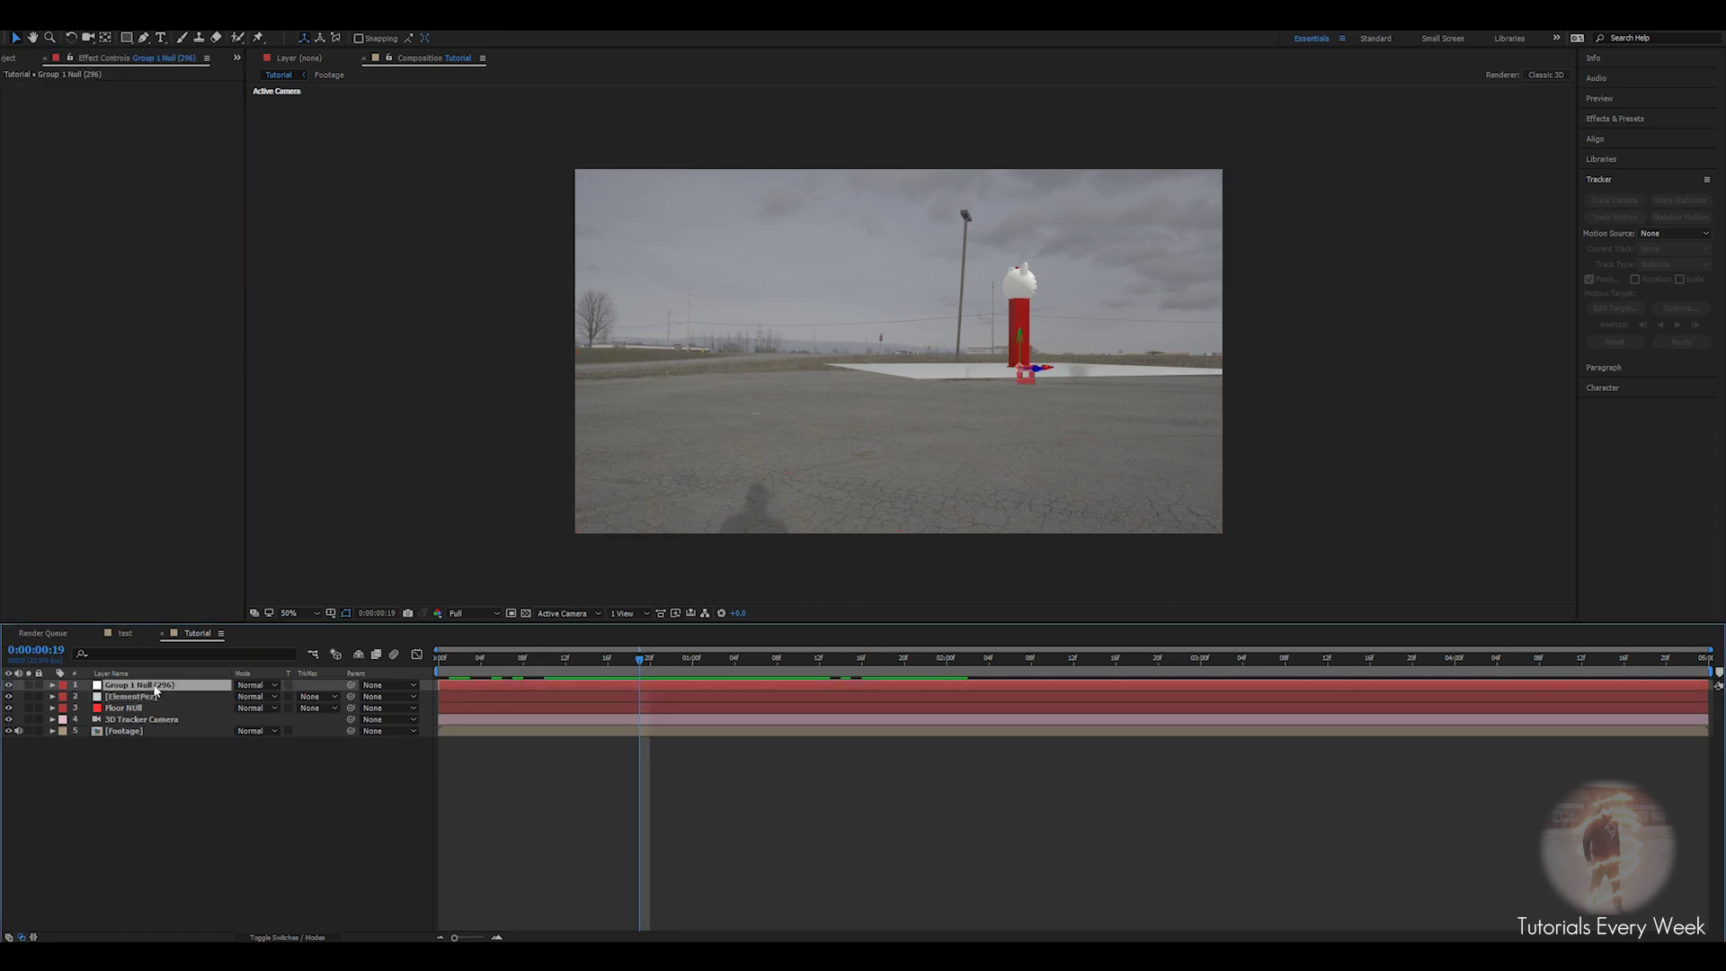
key("Return")
type("PezAnimatio")
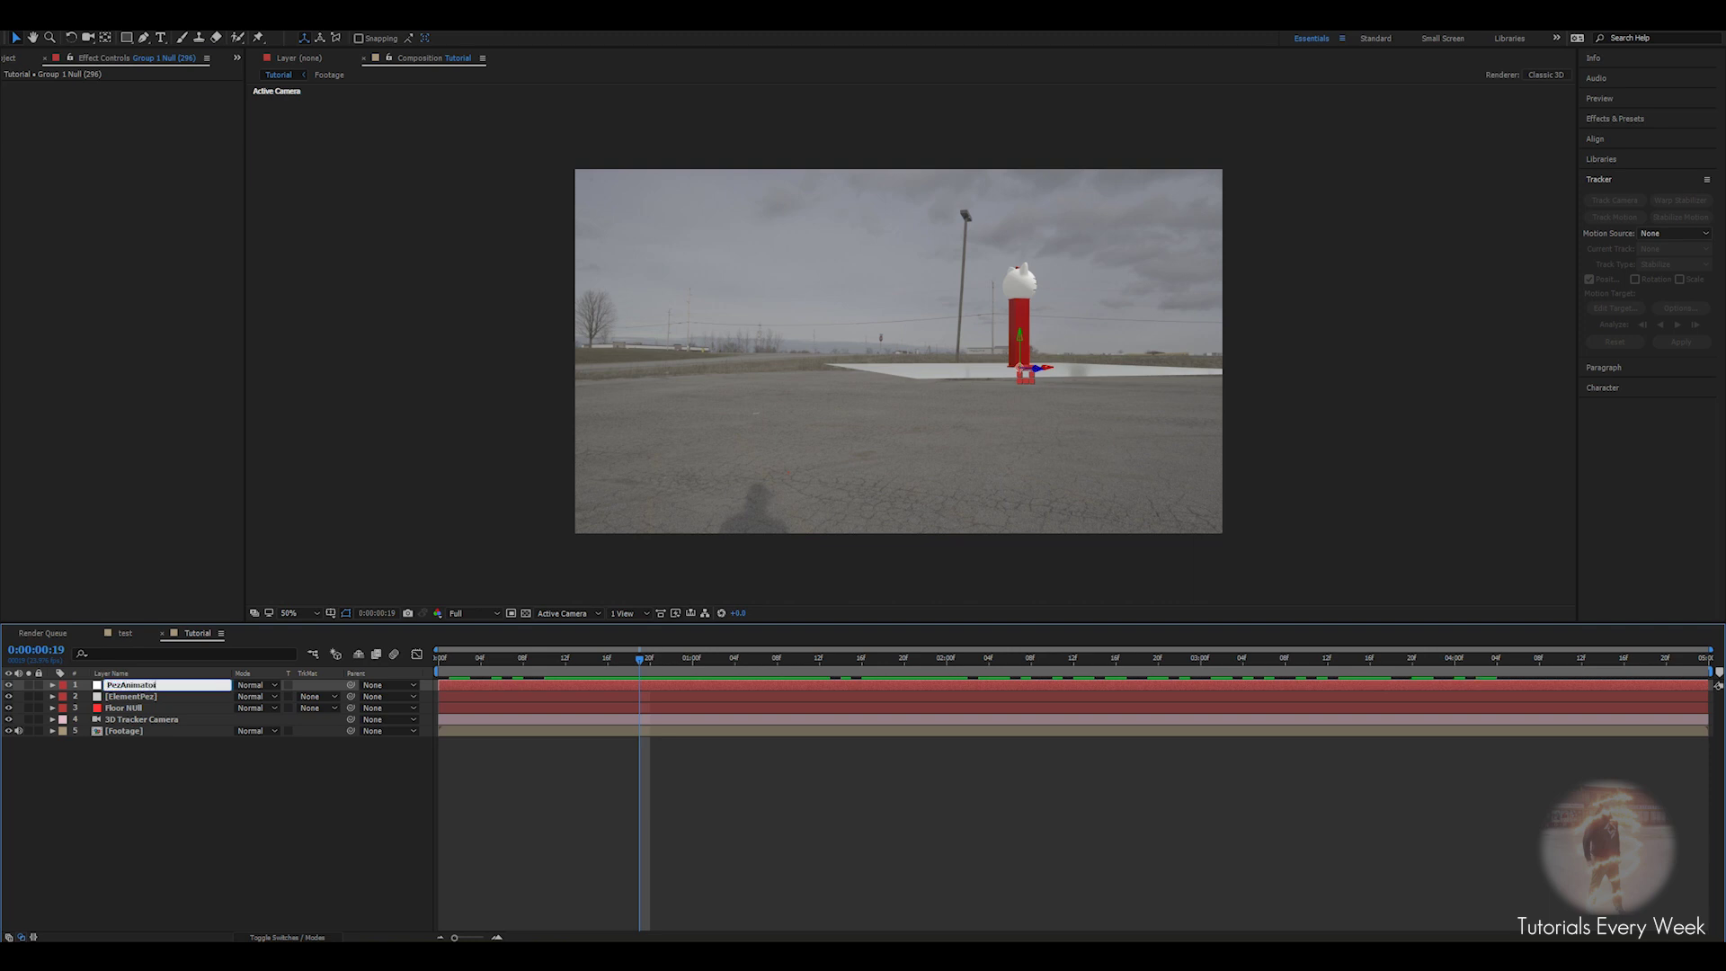
type("n Control")
key("Return")
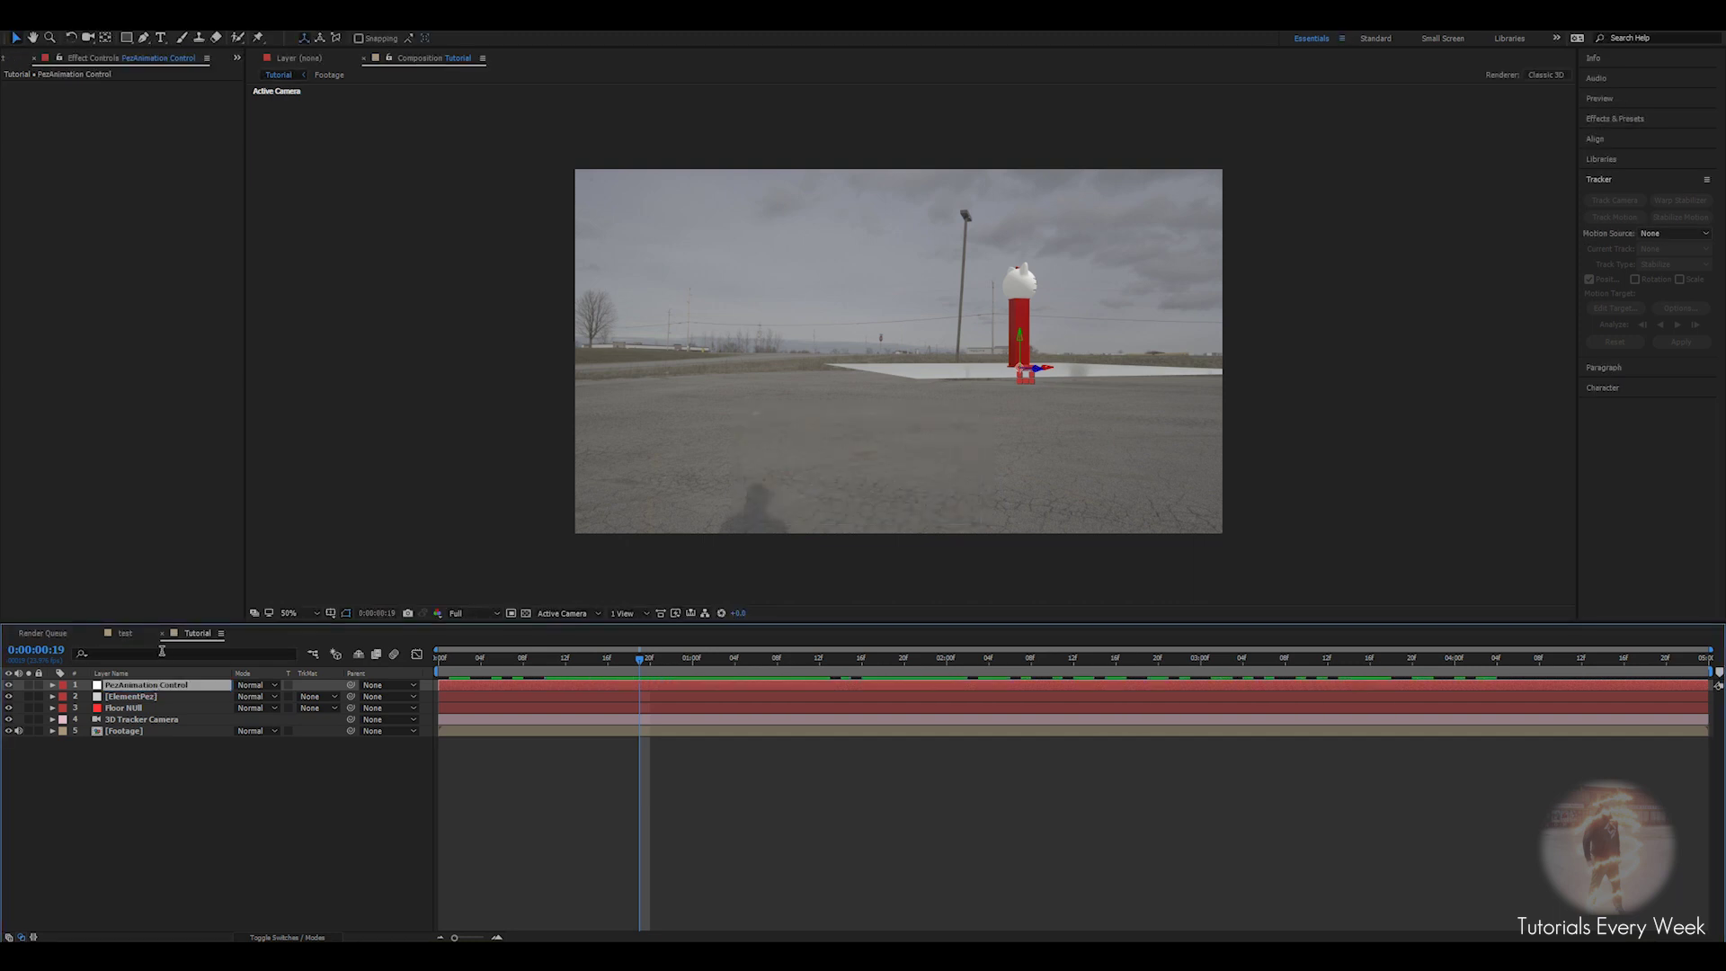
Parent PezAnimation Control to Floor Null, raise it up and right, and scale it to 800%.
left_click_drag(351, 685, 135, 711)
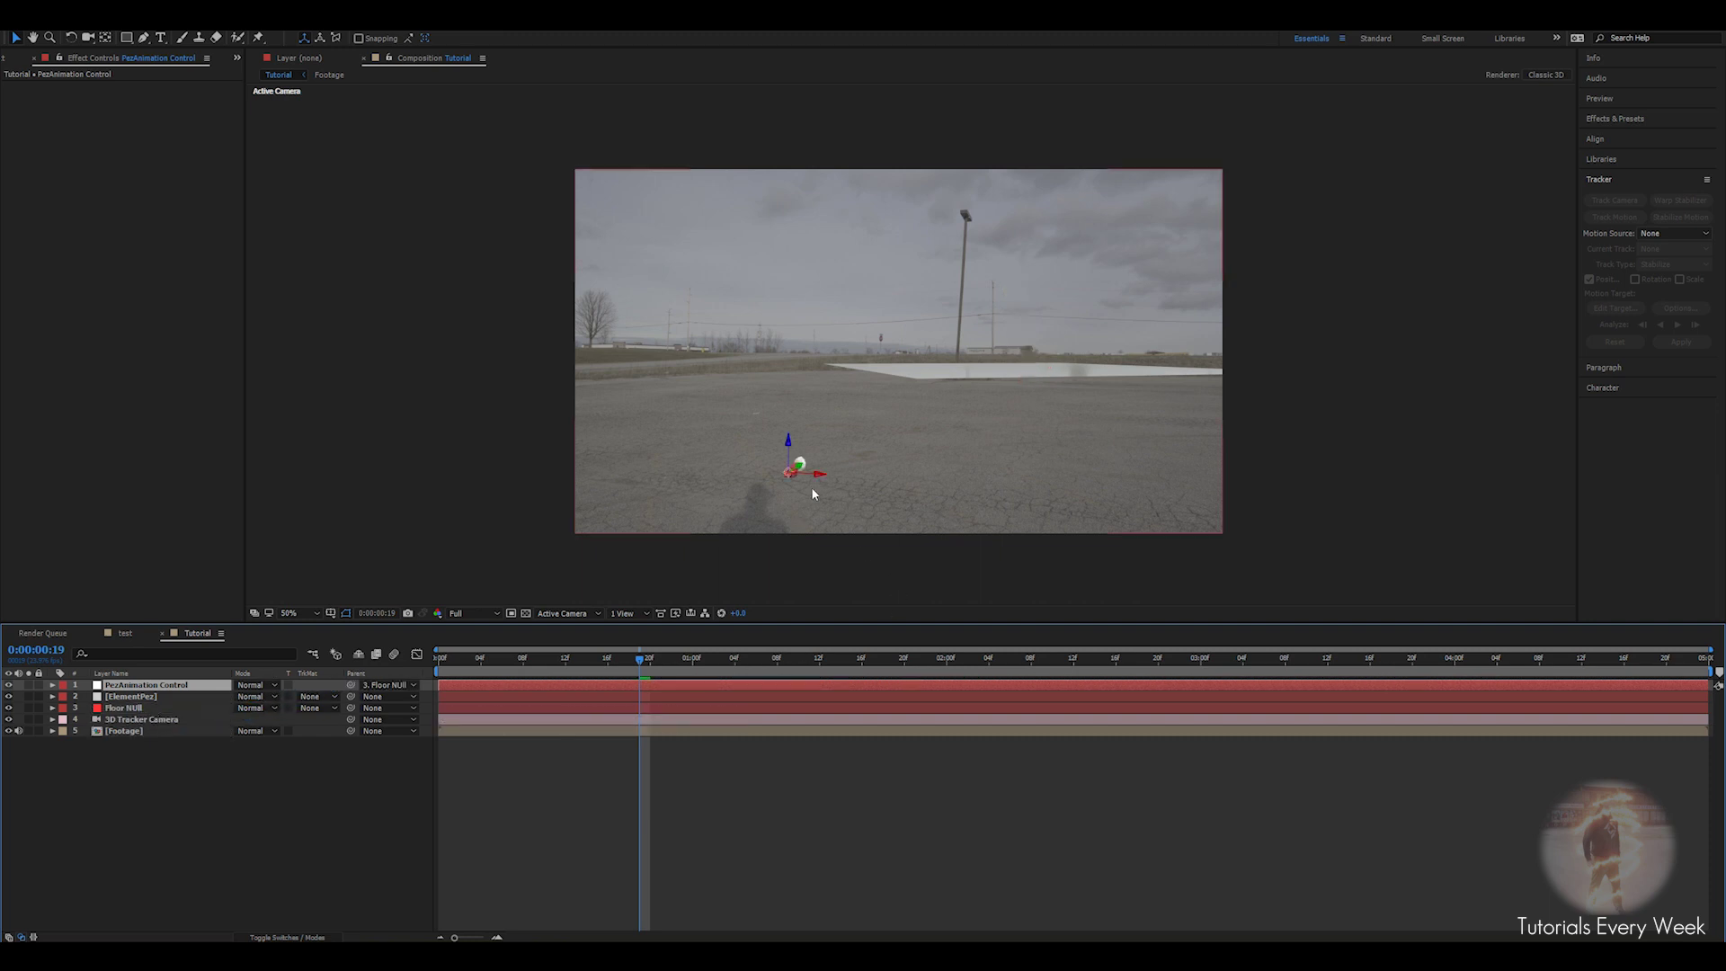
left_click_drag(771, 476, 780, 385)
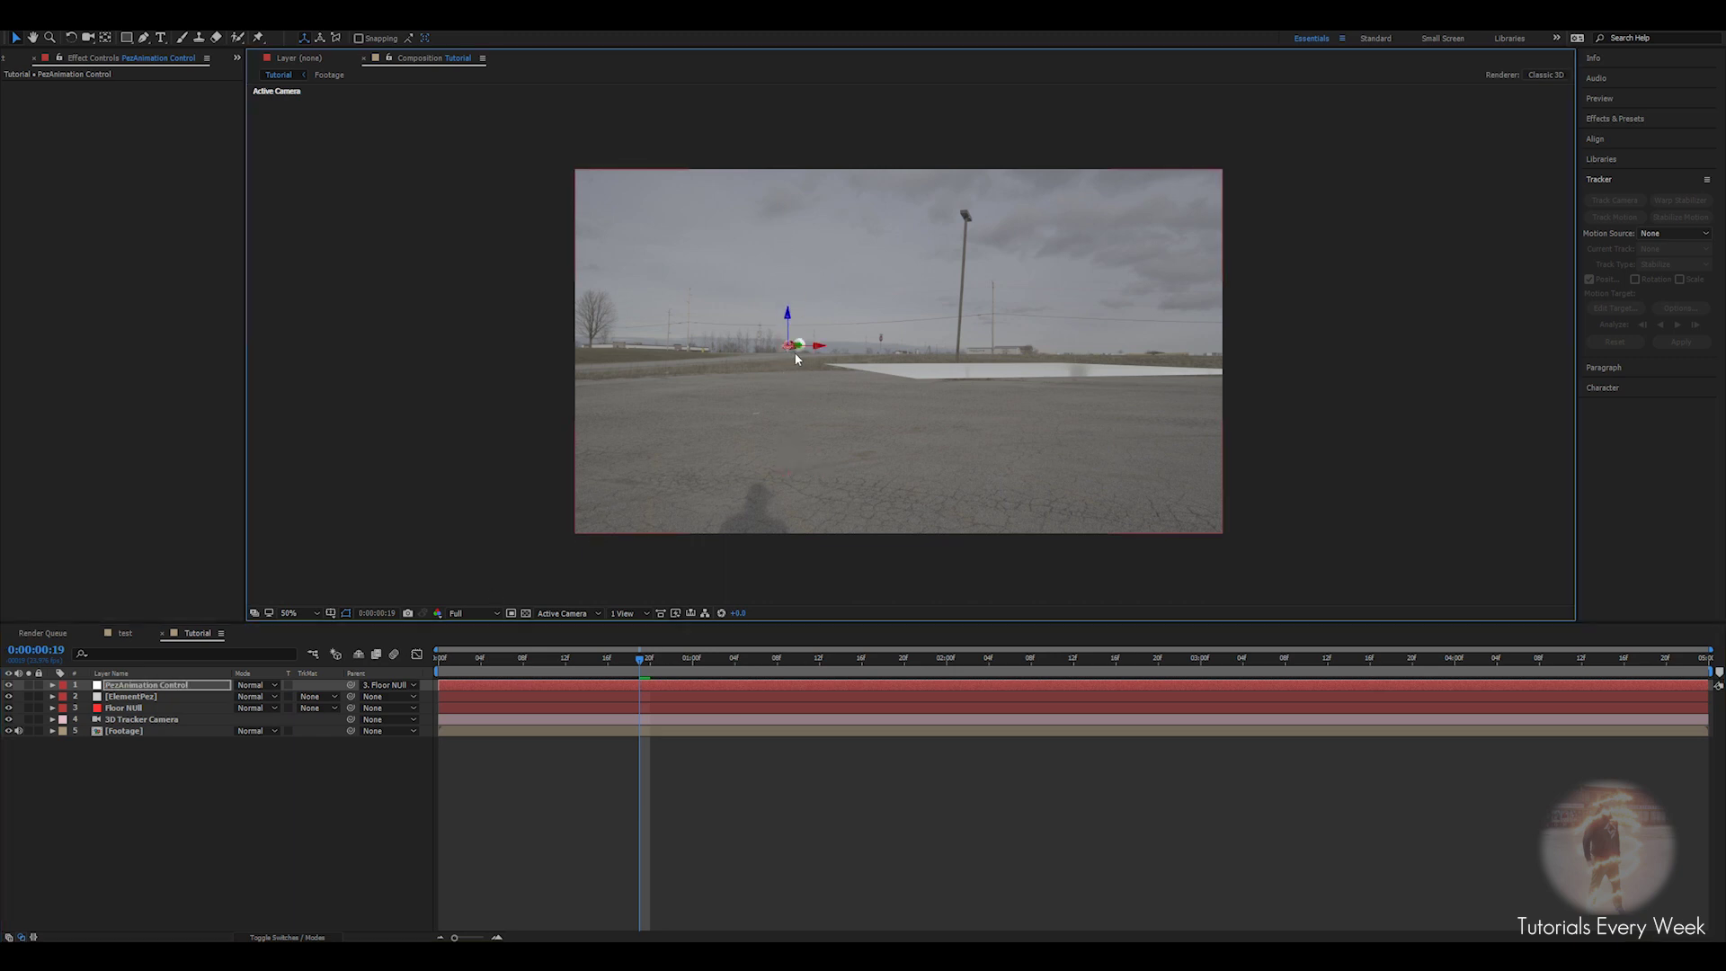
left_click_drag(798, 347, 856, 343)
key("s")
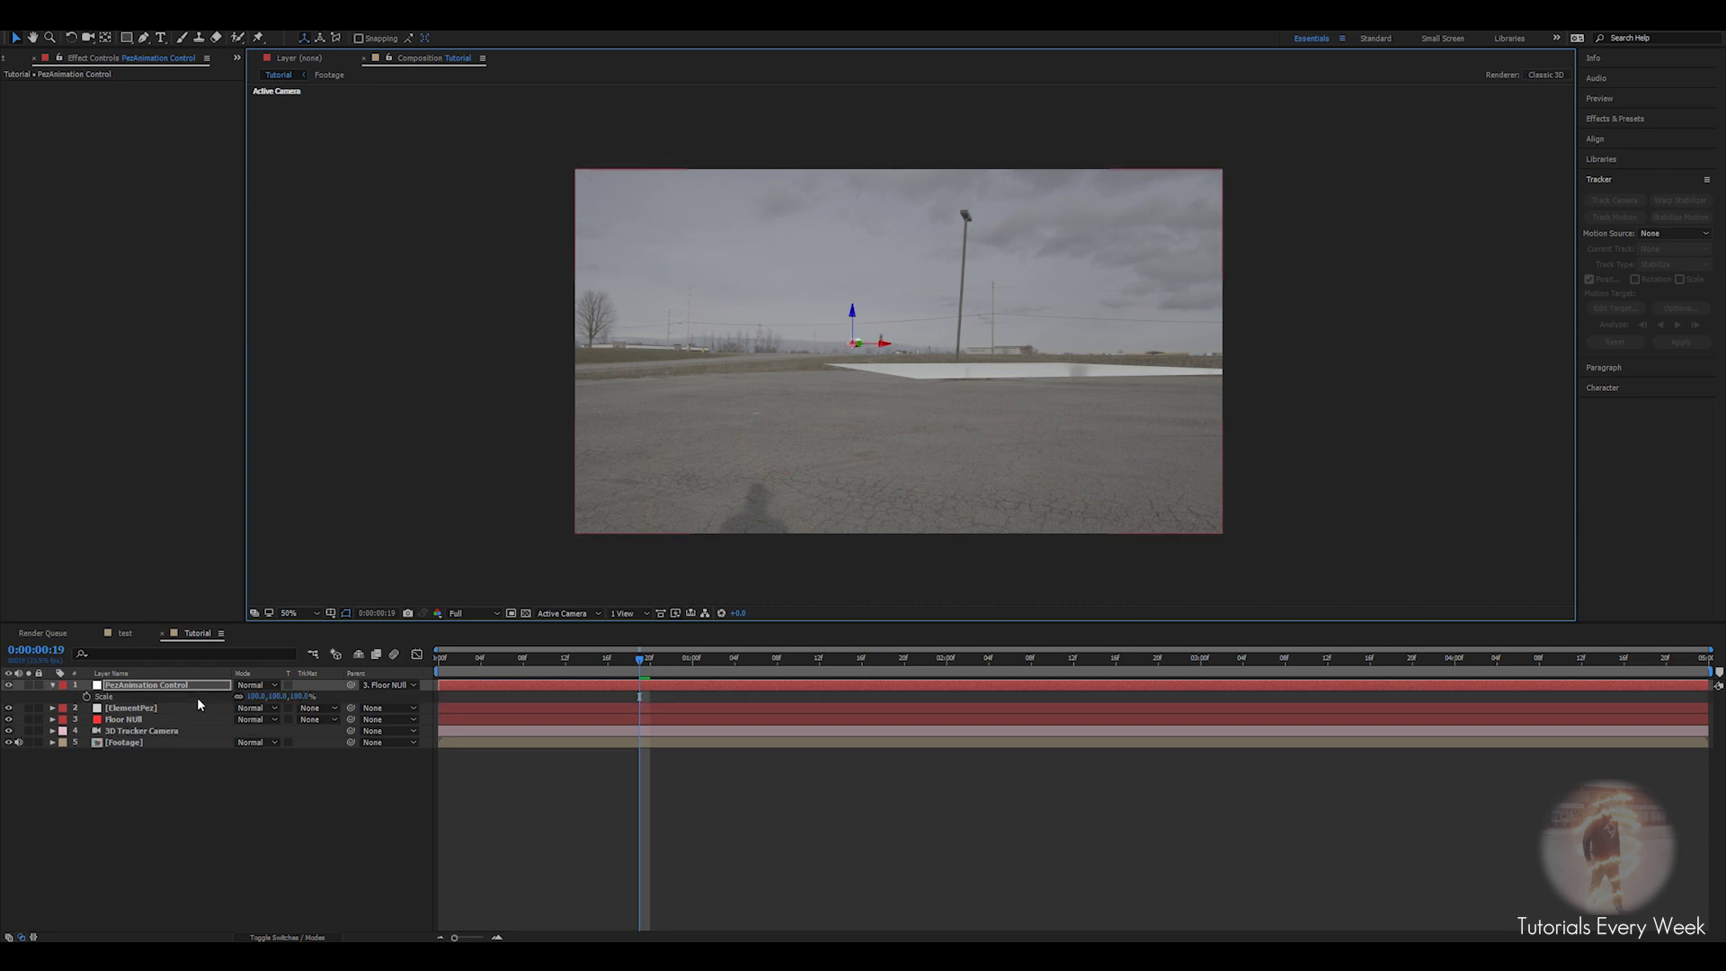
left_click(257, 696)
type("800")
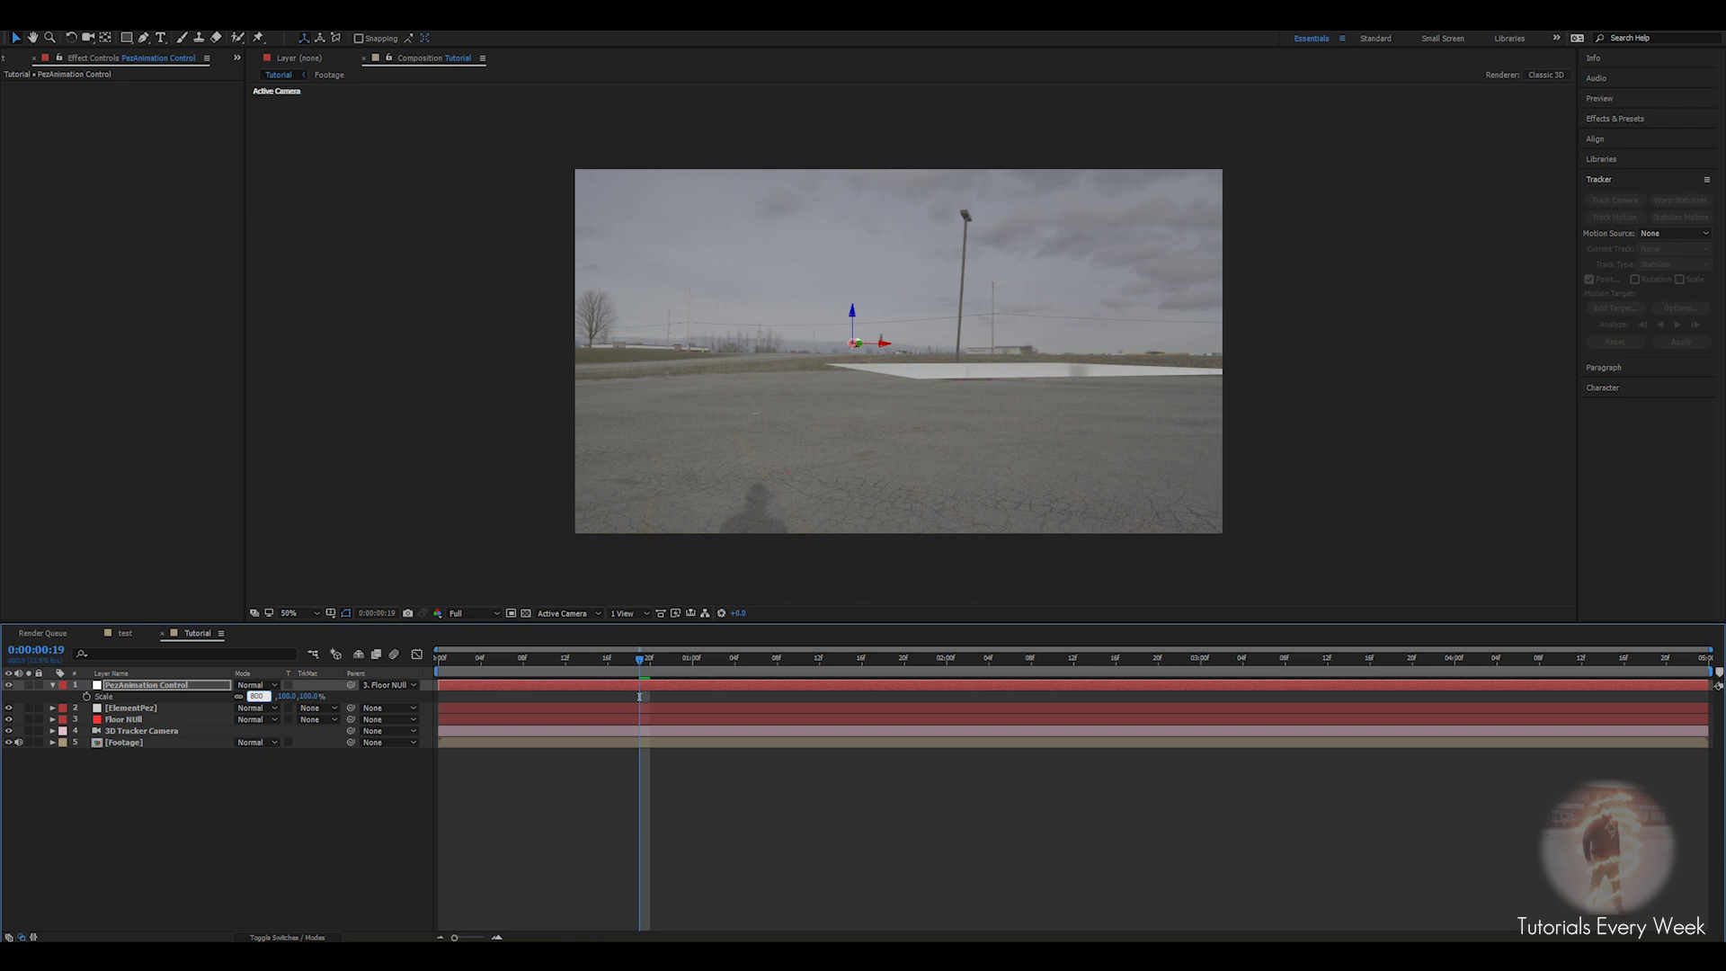
key("Return")
Adjust the null's Orientation until the Pez stands upright, then preview the animation.
key("r")
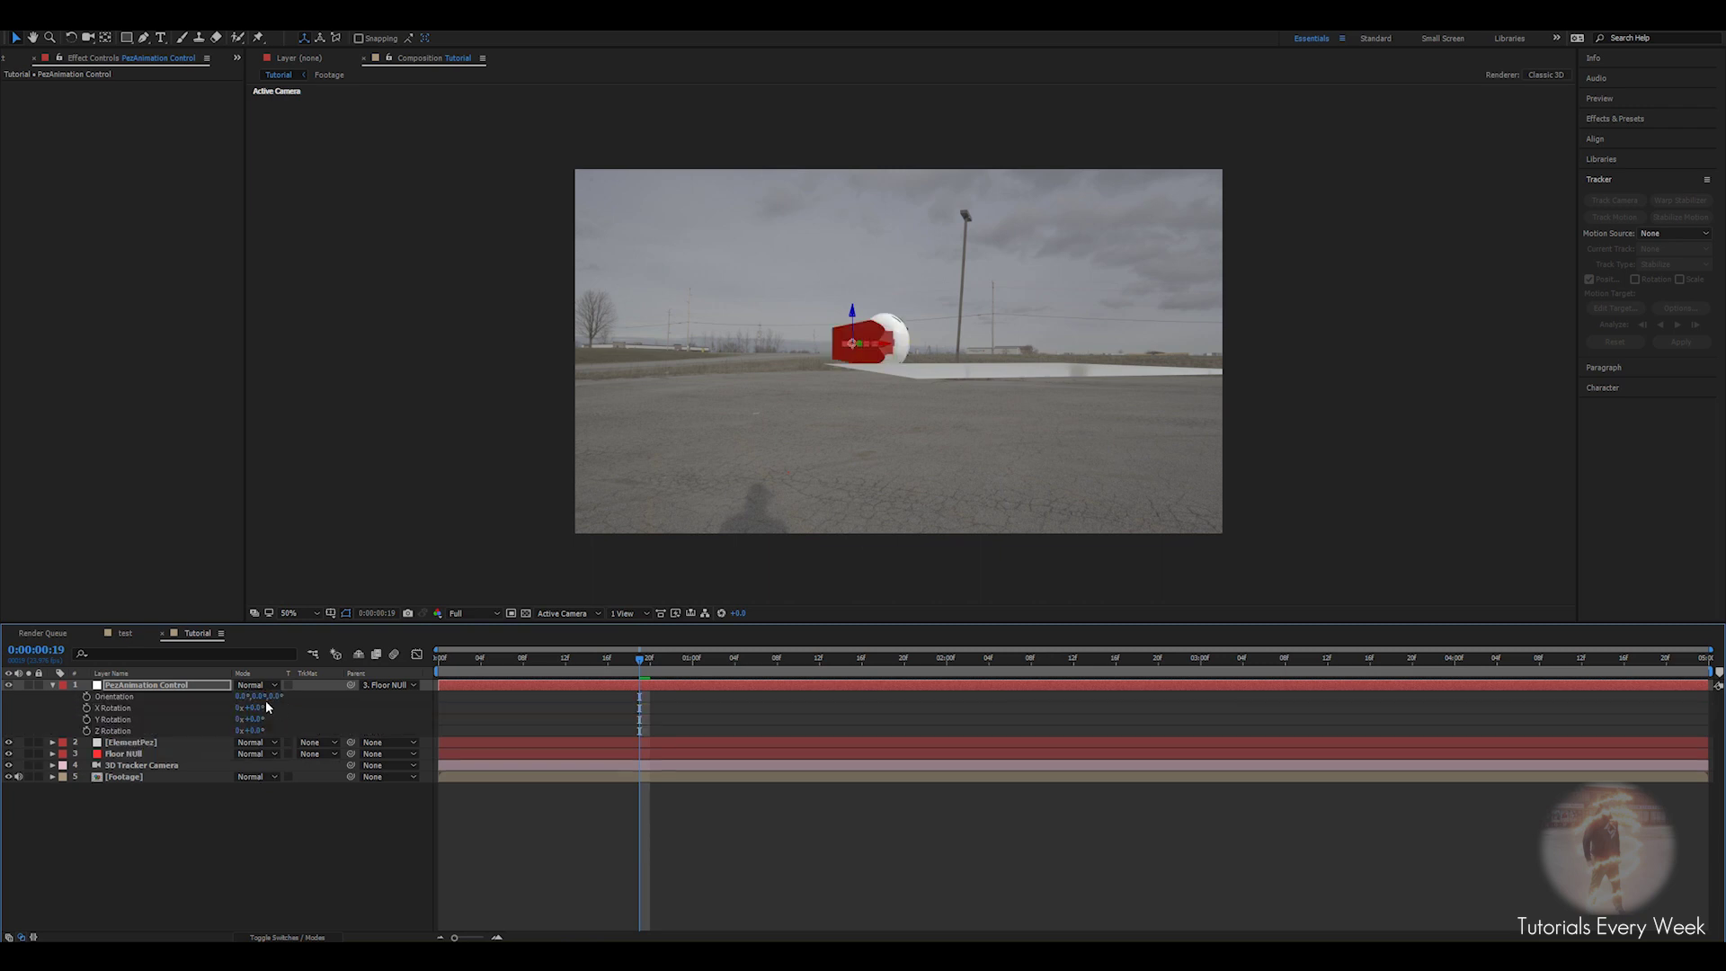
left_click_drag(277, 697, 349, 734)
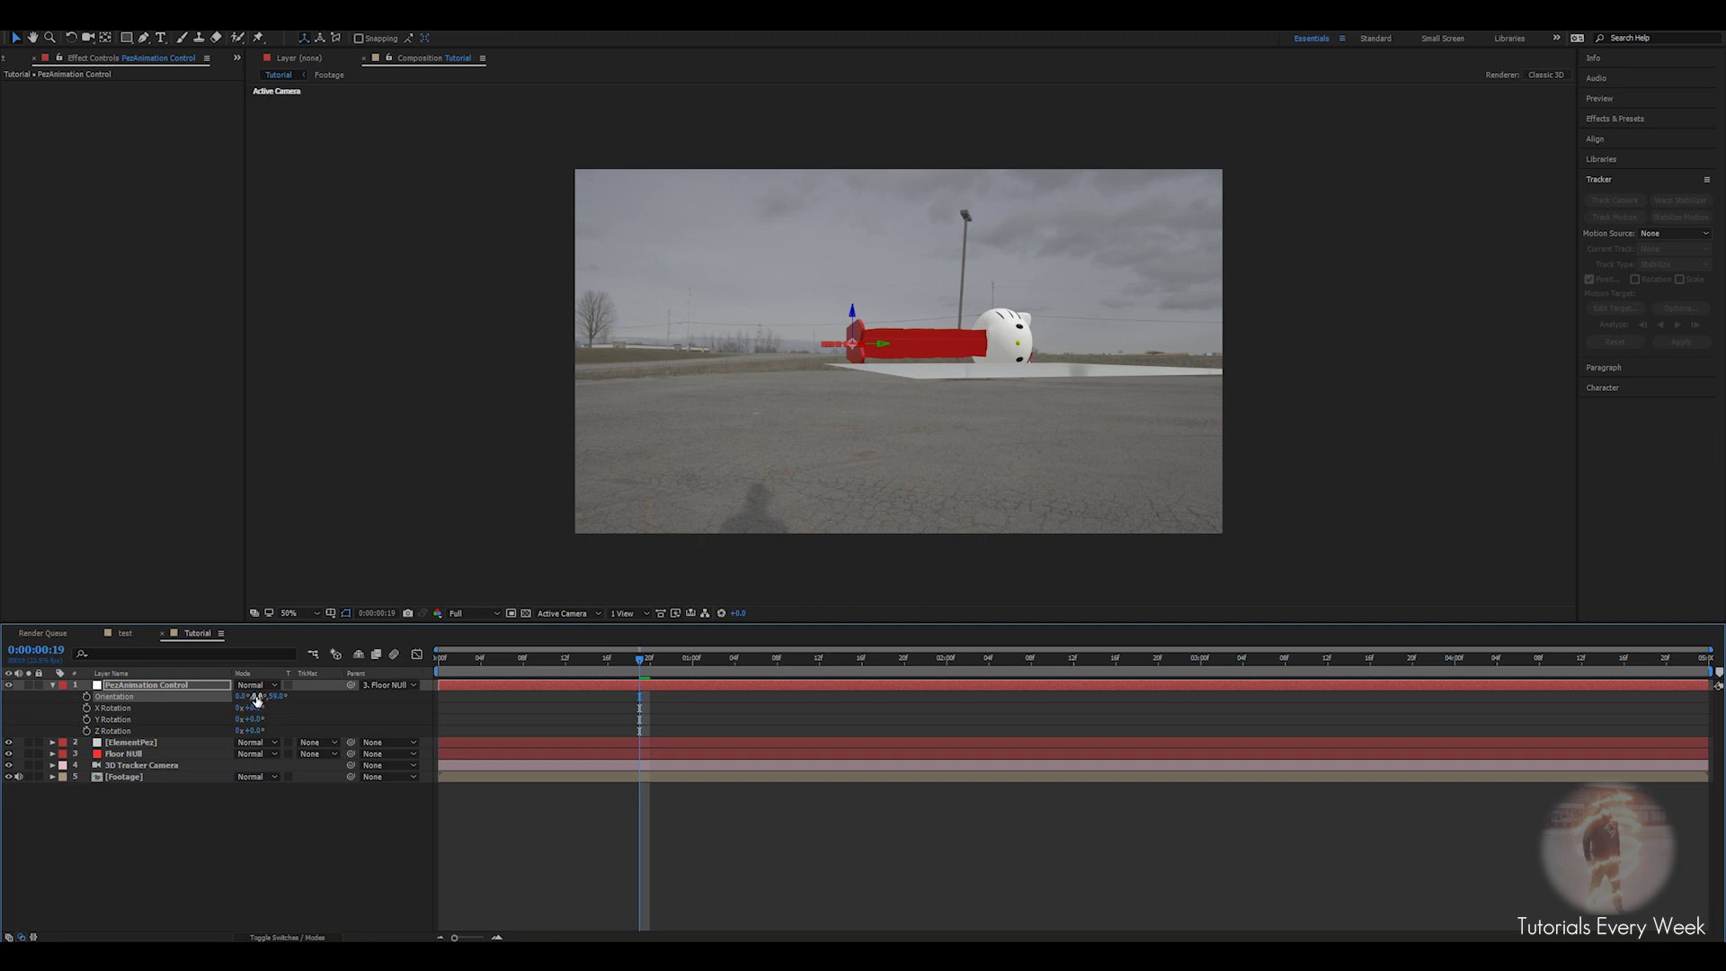
mouse_move(257, 696)
left_mouse_down()
mouse_move(345, 694)
mouse_move(256, 687)
left_mouse_up()
key("space")
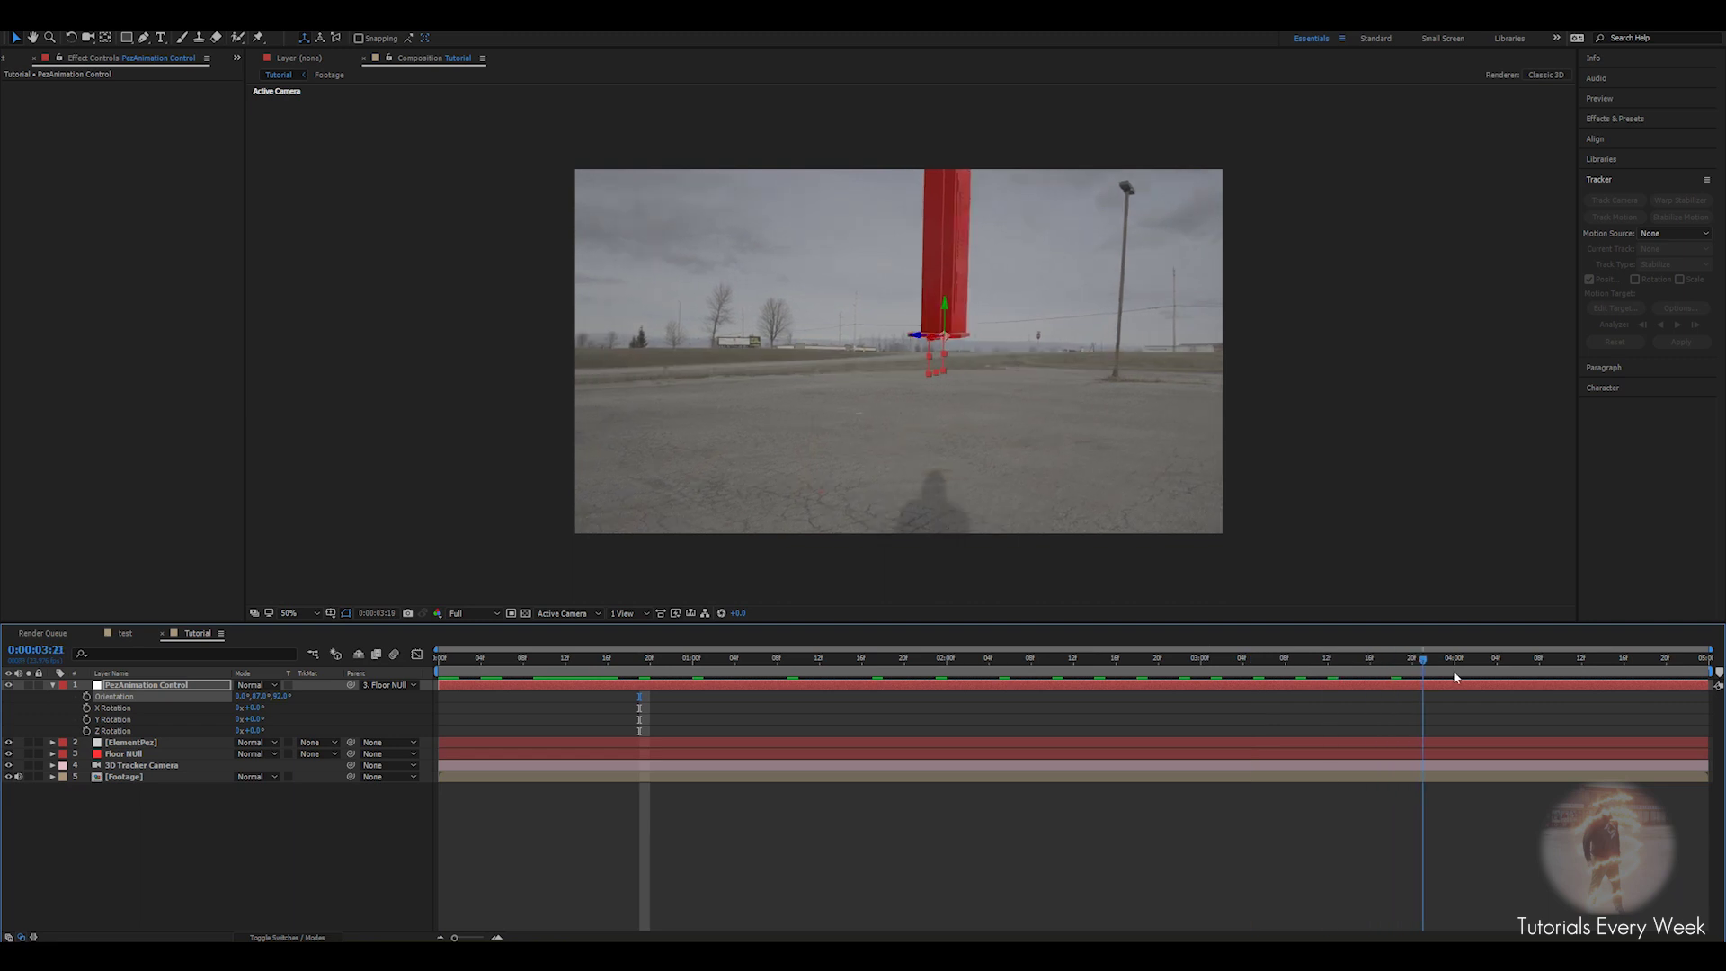
key("space")
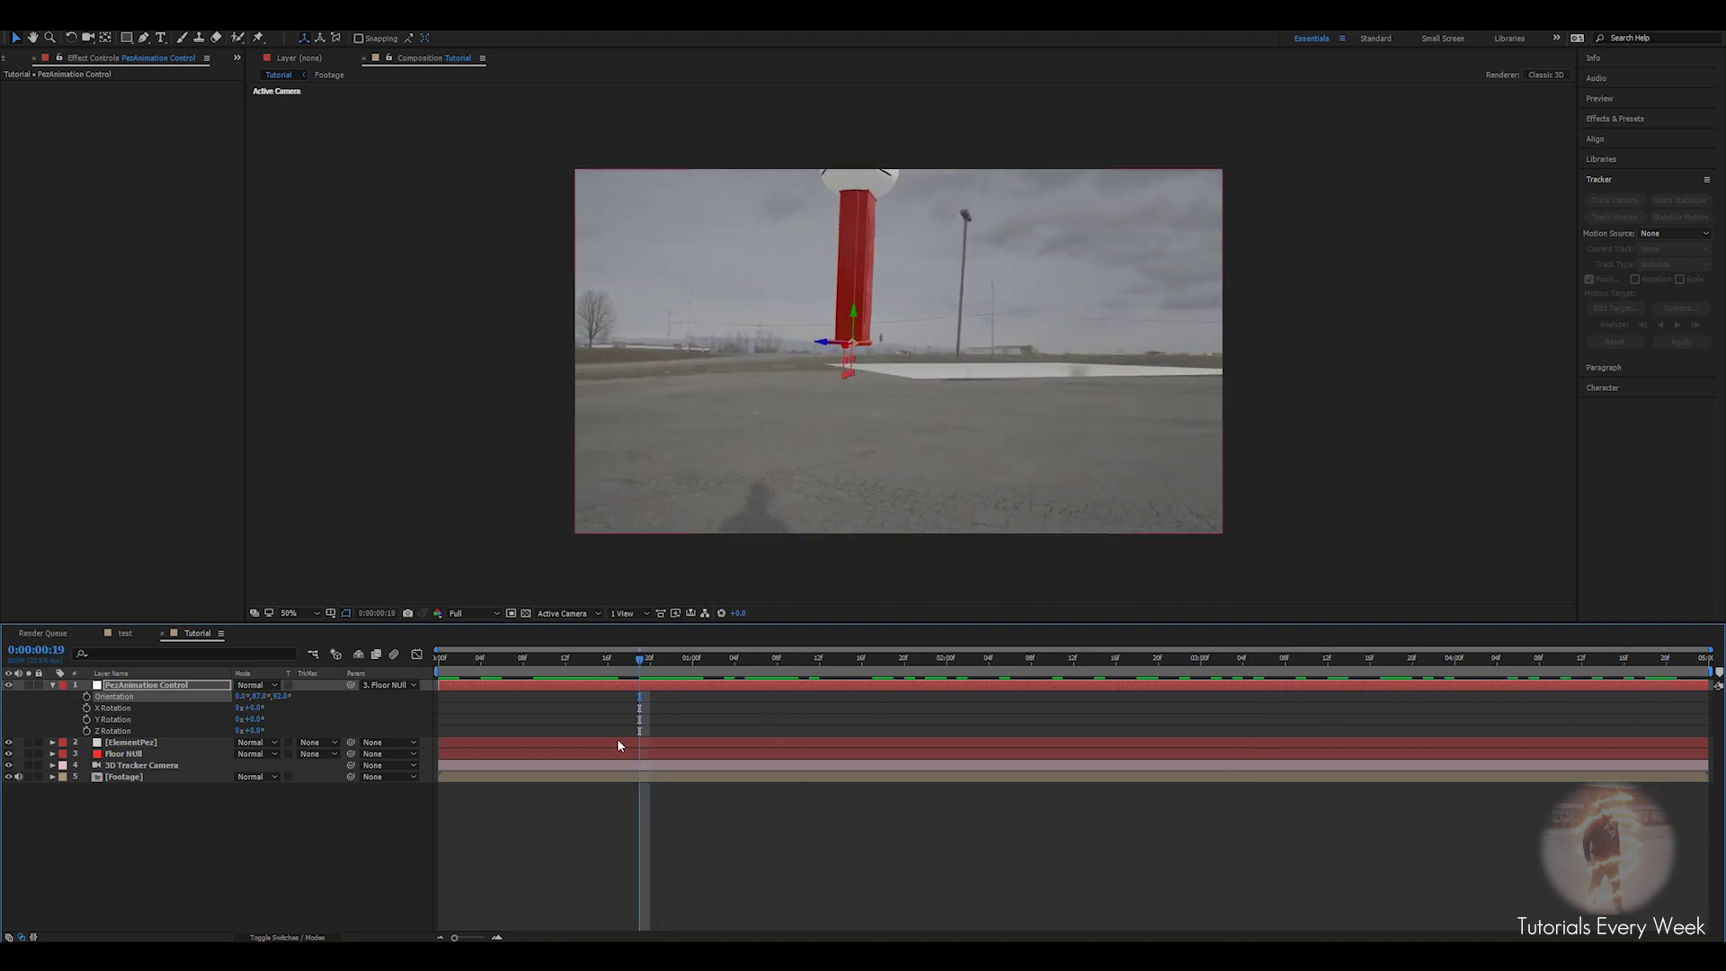
Create a group null for Element's Group 2 via Group Utilities.
left_click(135, 743)
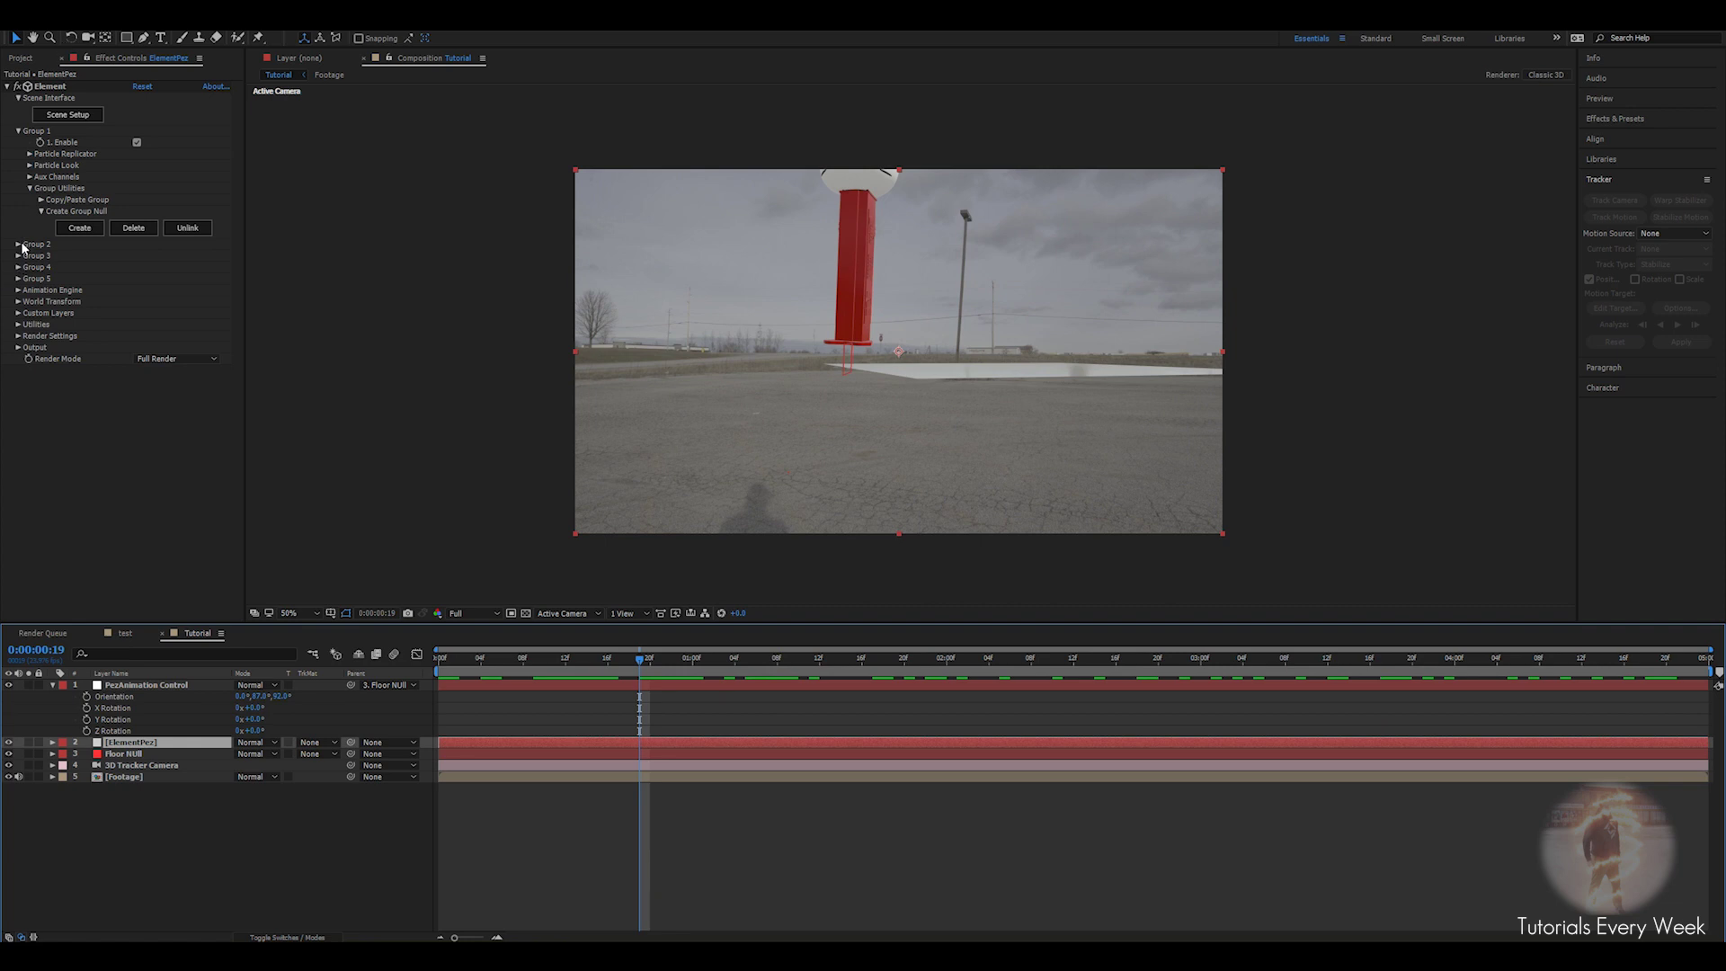
left_click(19, 245)
left_click(30, 301)
left_click(41, 324)
left_click(90, 347)
Rename the new null GroundNull and parent it to Floor Null.
left_click(149, 687)
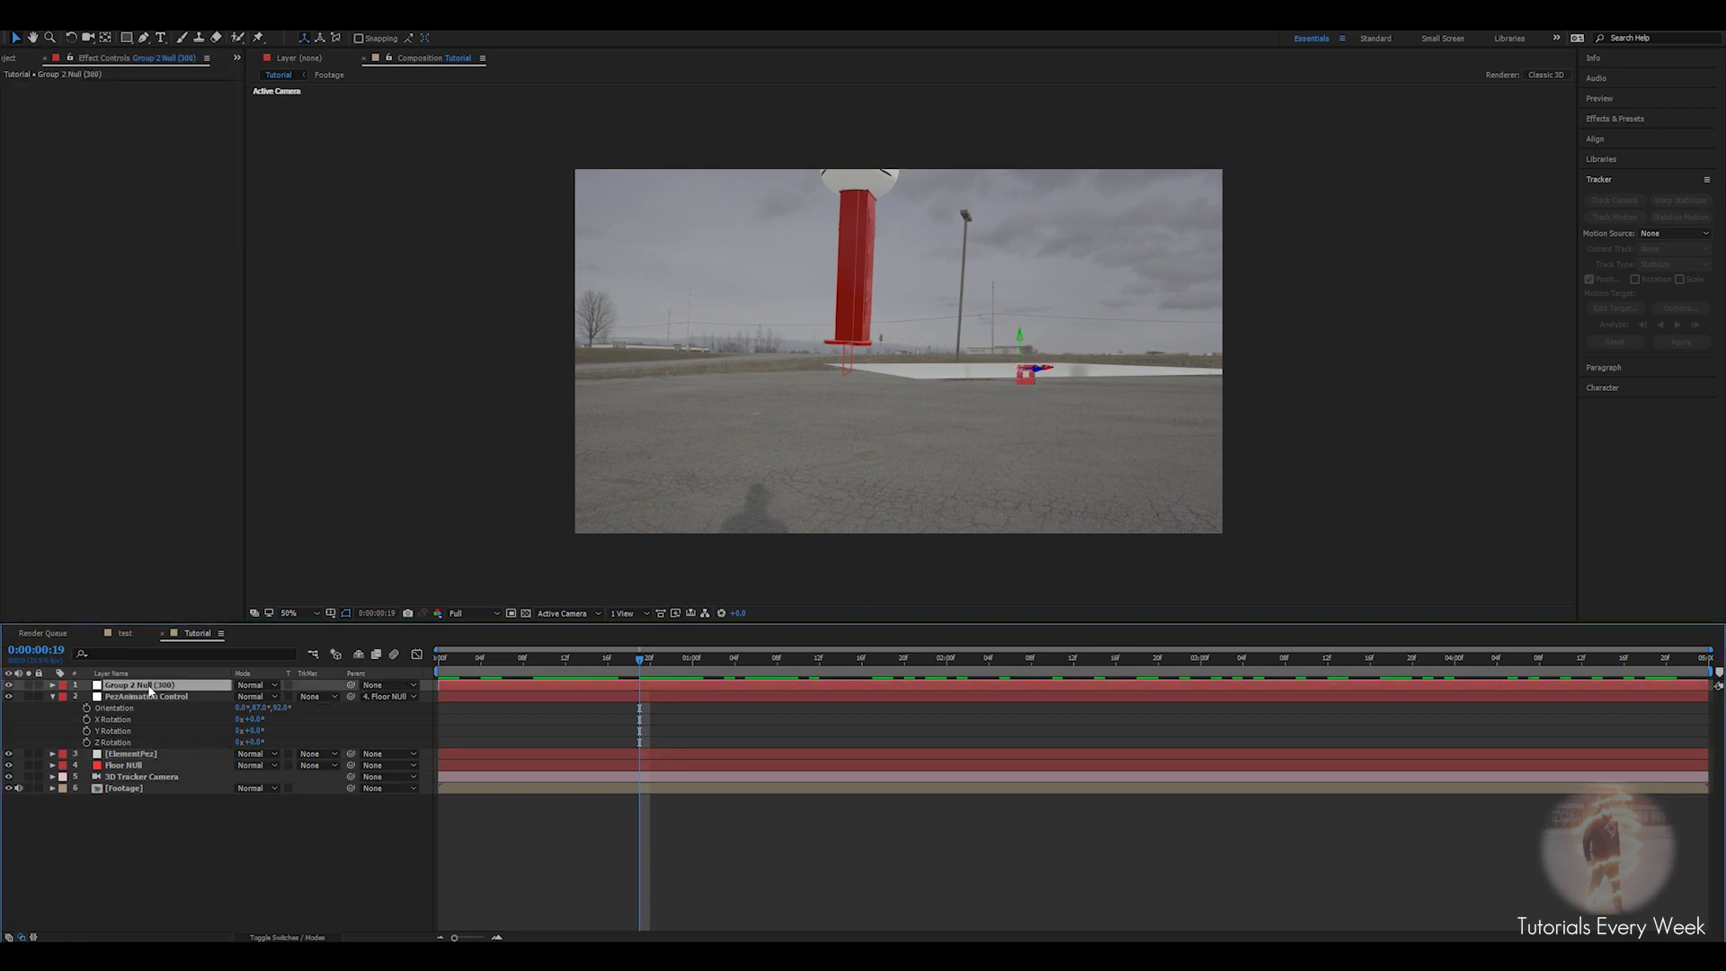
key("Return")
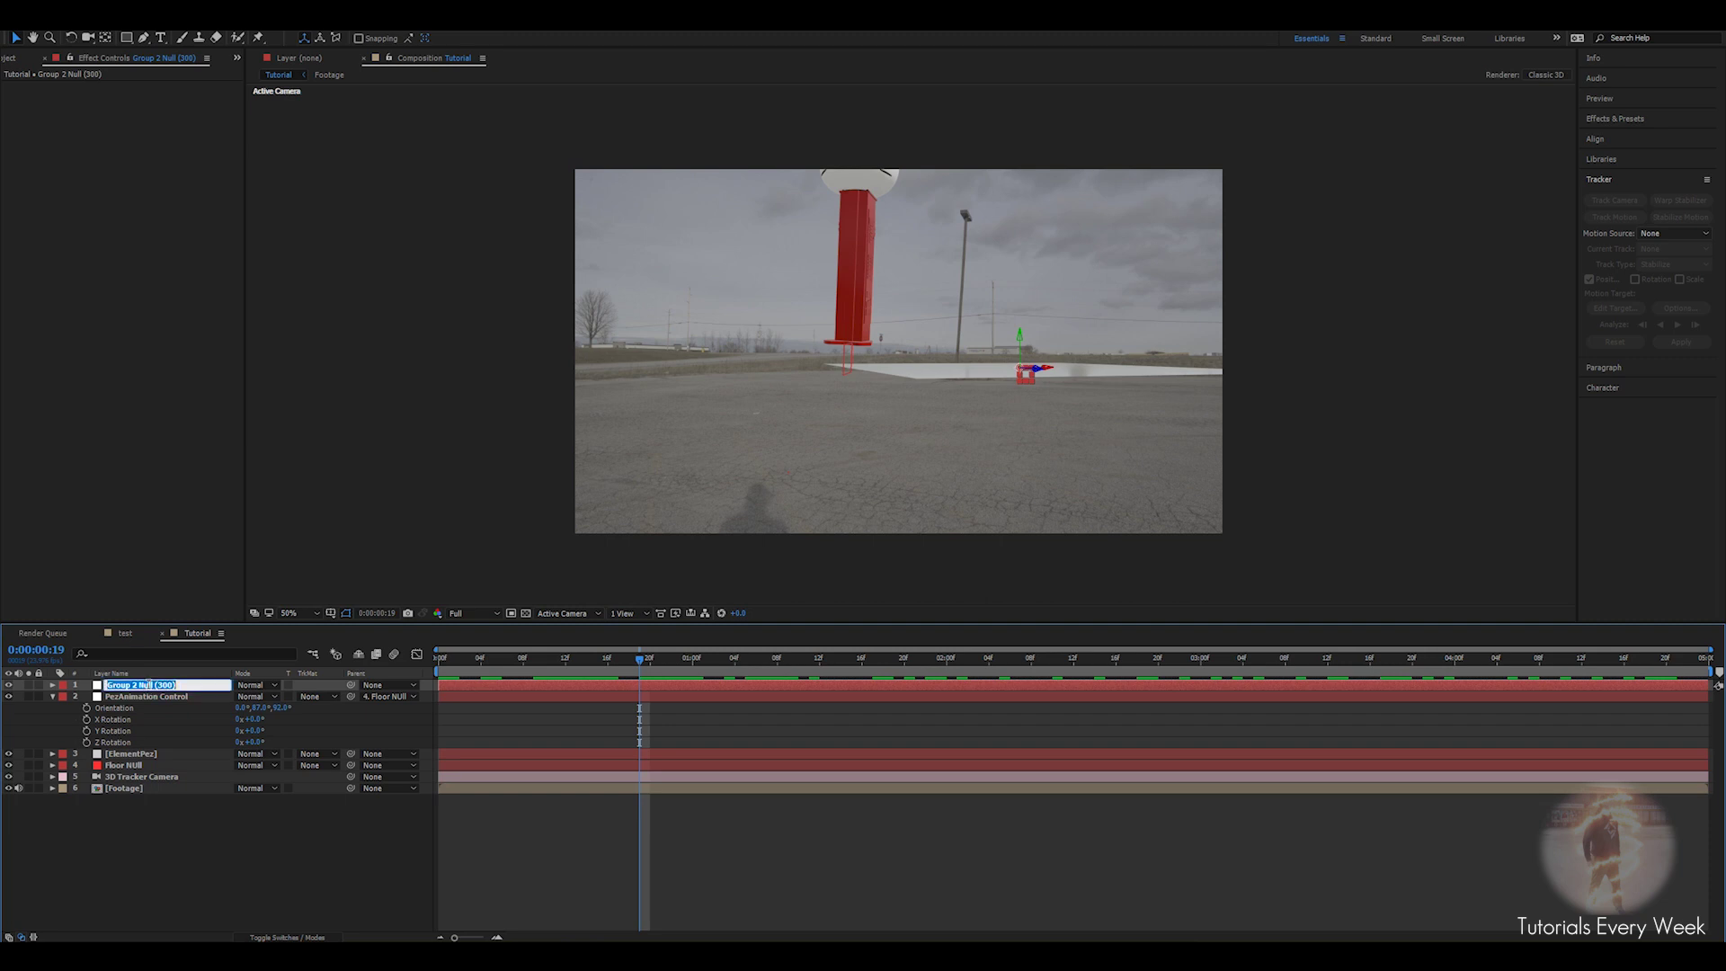
type("GroundNull")
key("Return")
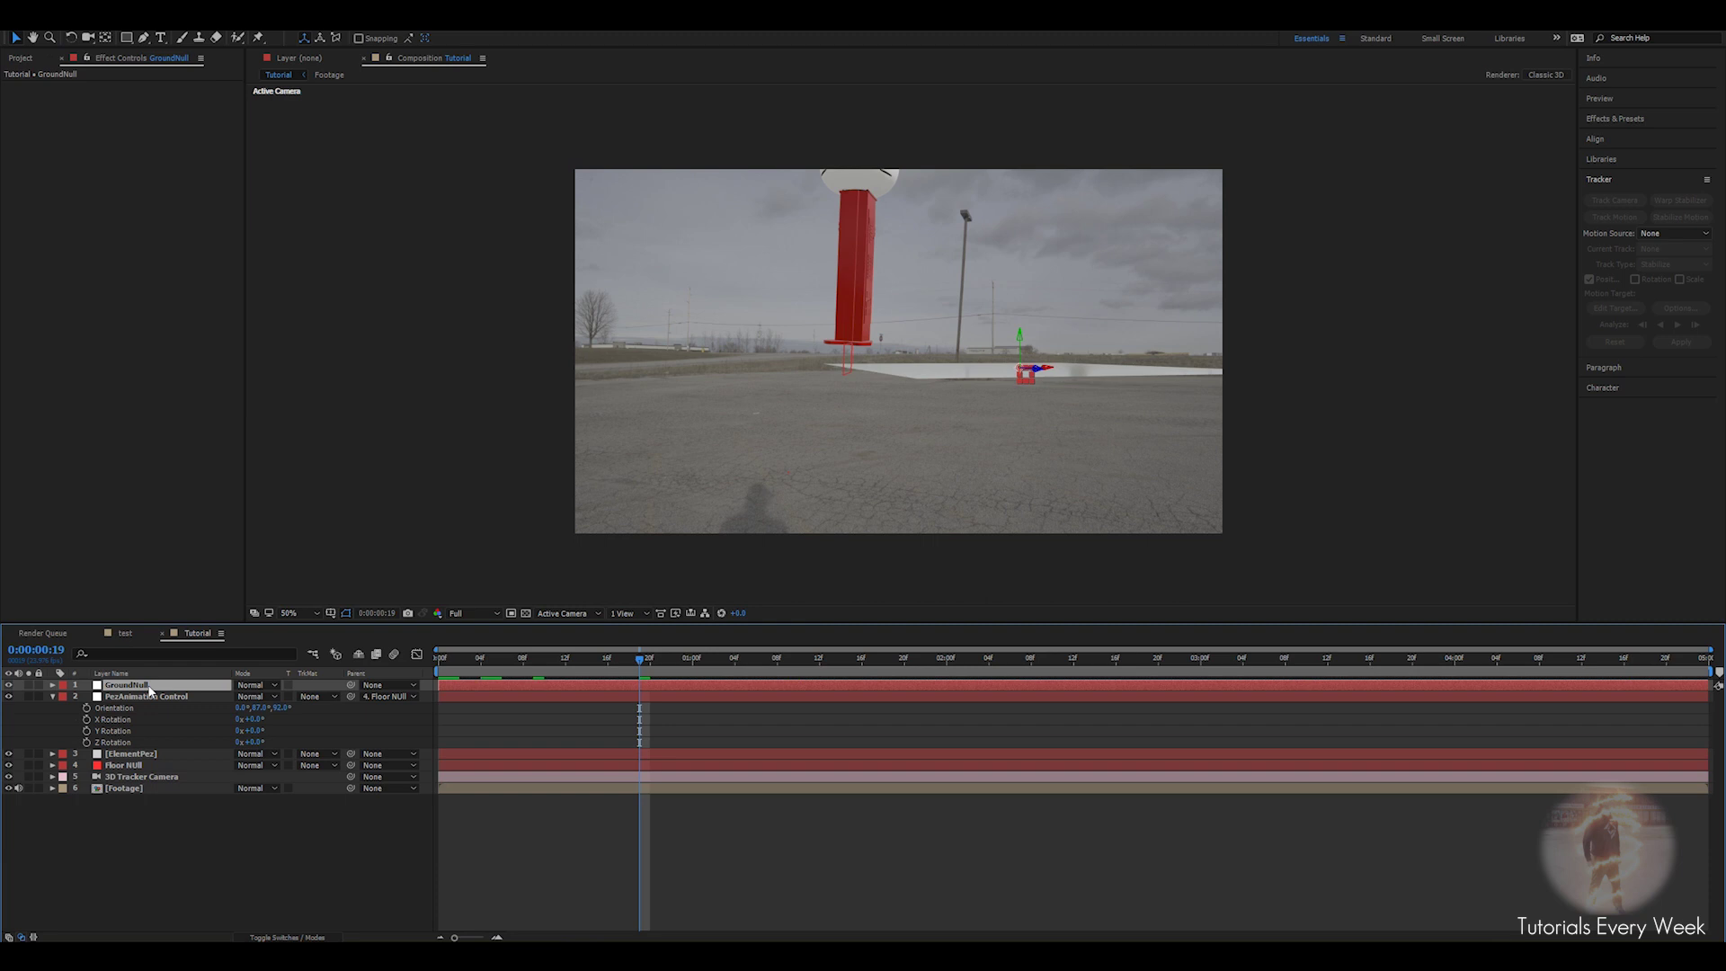
left_click_drag(351, 686, 147, 773)
left_click(752, 543)
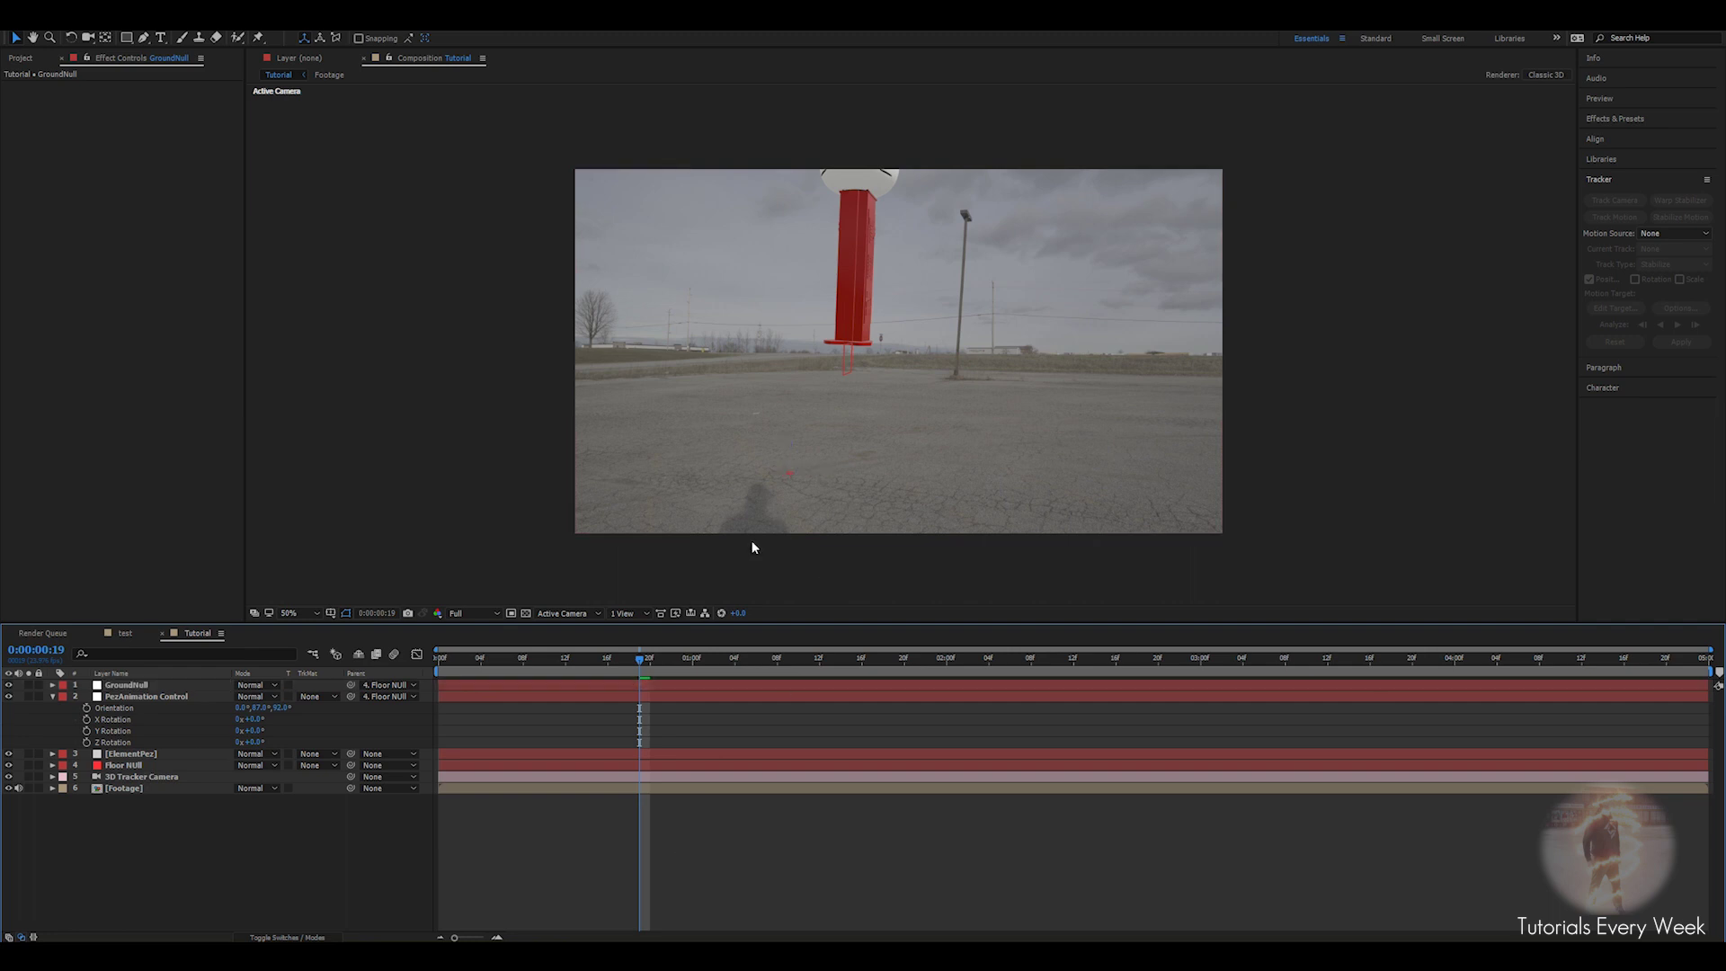
scroll(752, 543, "up", 2)
left_click_drag(675, 551, 805, 390)
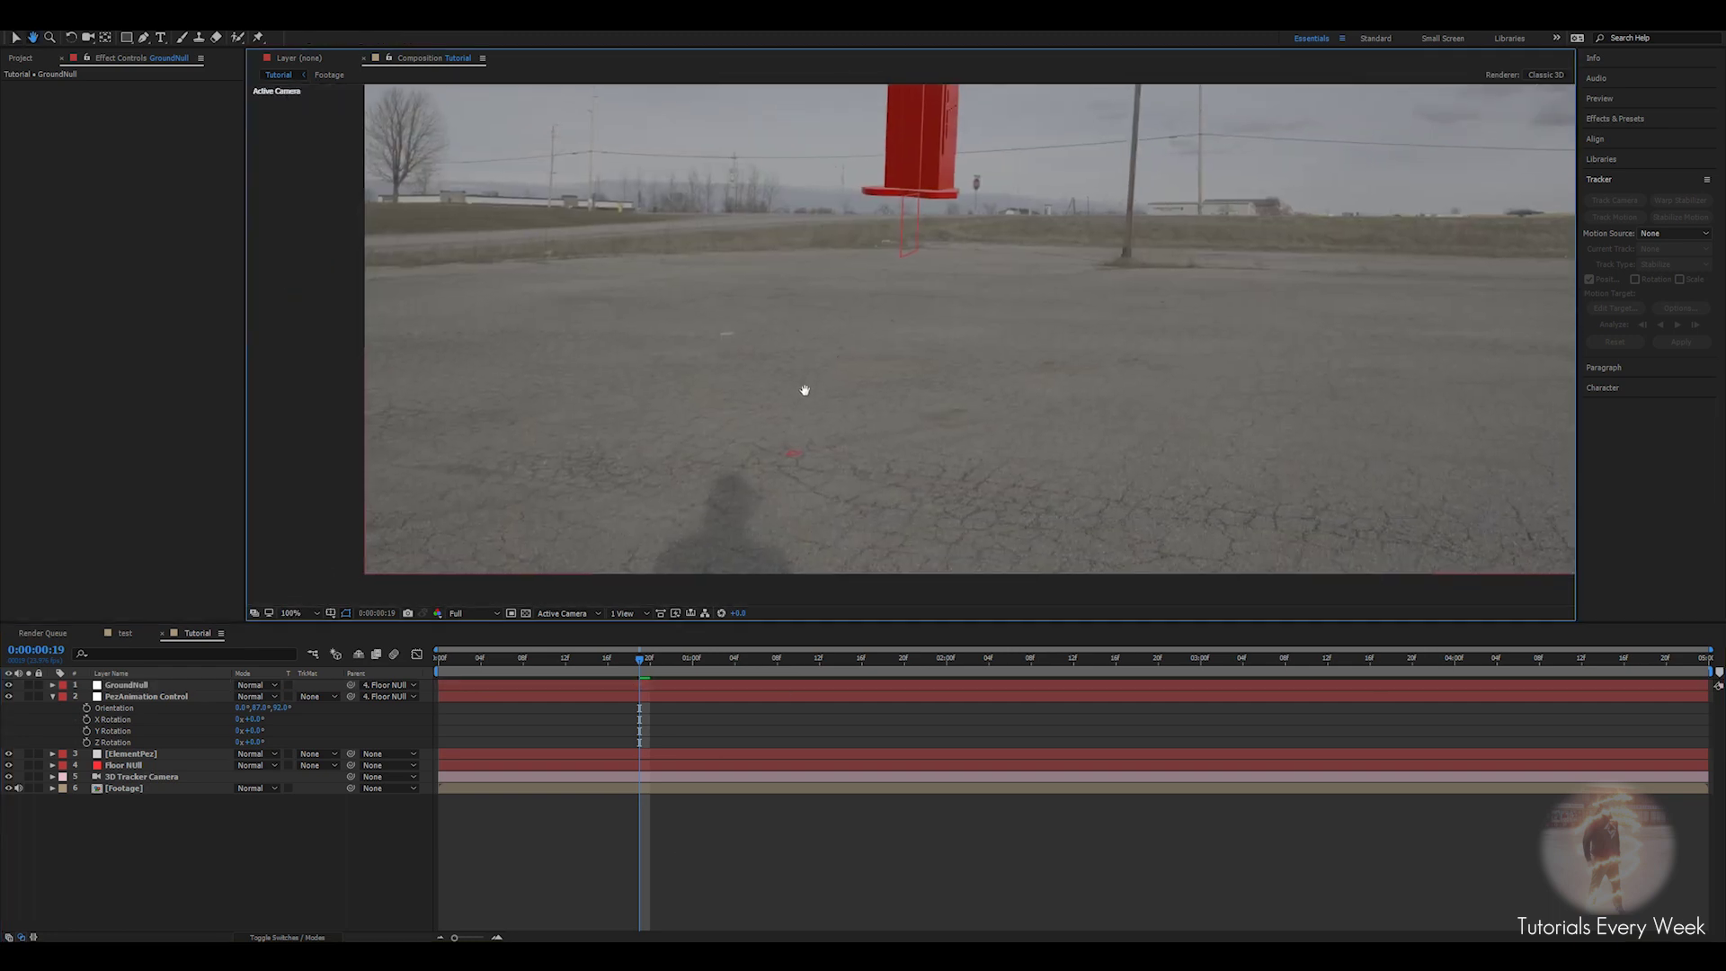
Set GroundNull's X Orientation to 90° so the plane lies flat.
left_click(135, 687)
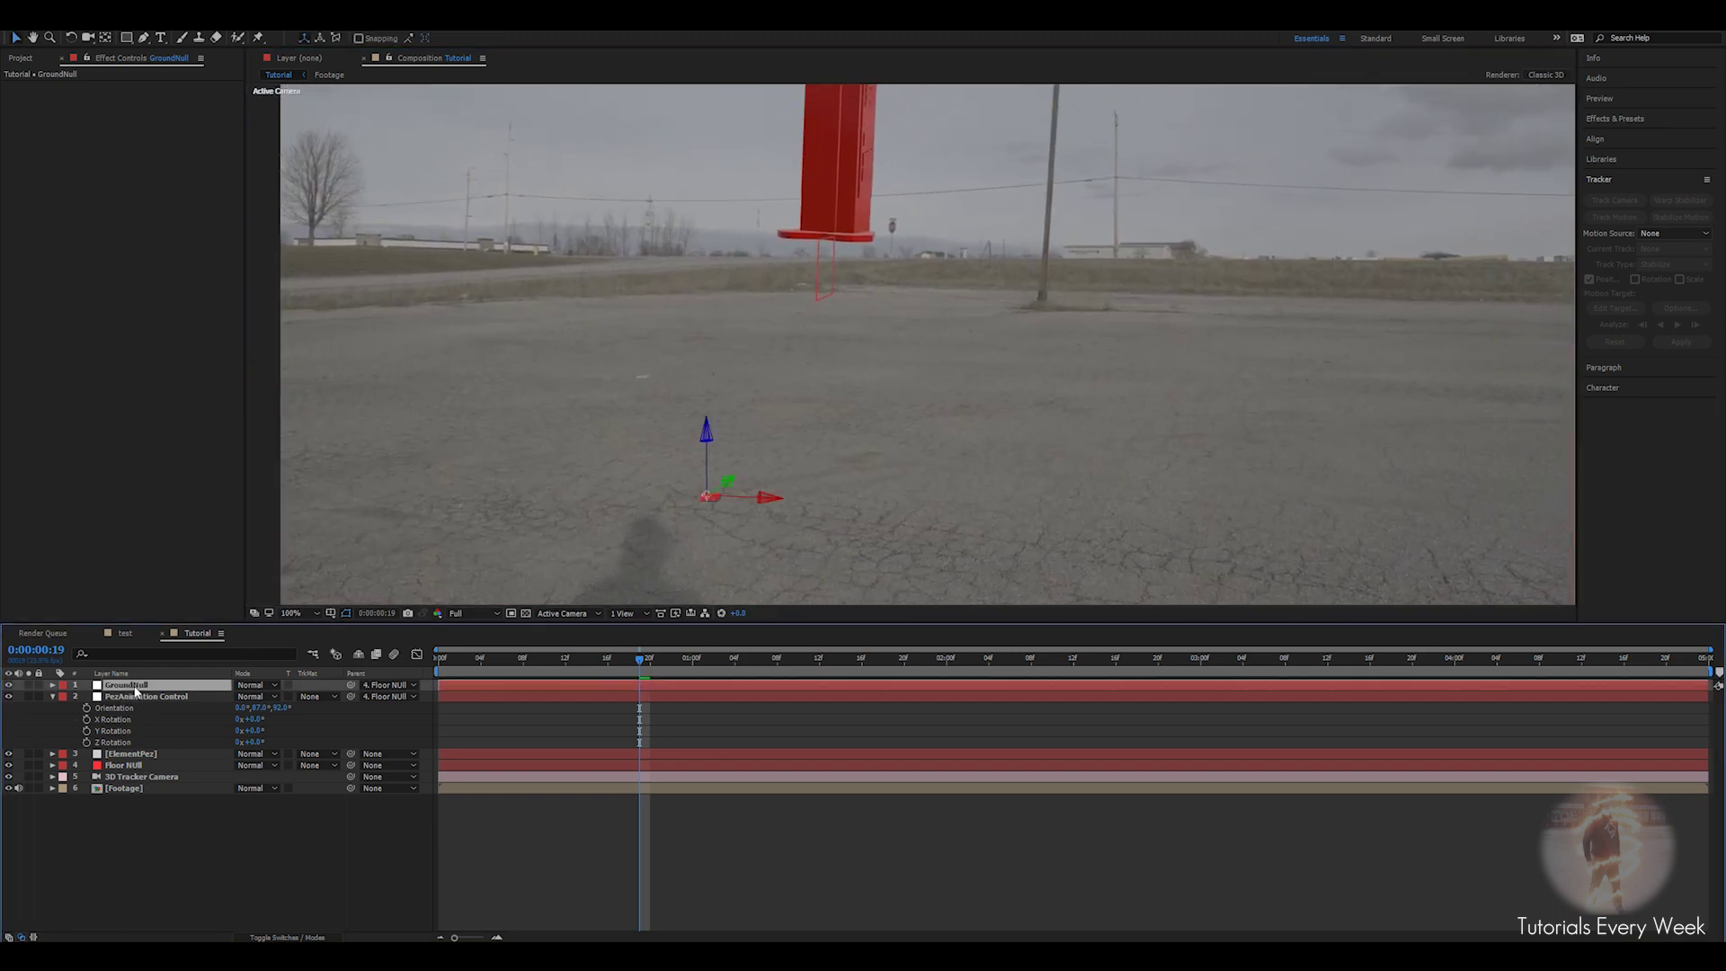
key("r")
left_click(241, 696)
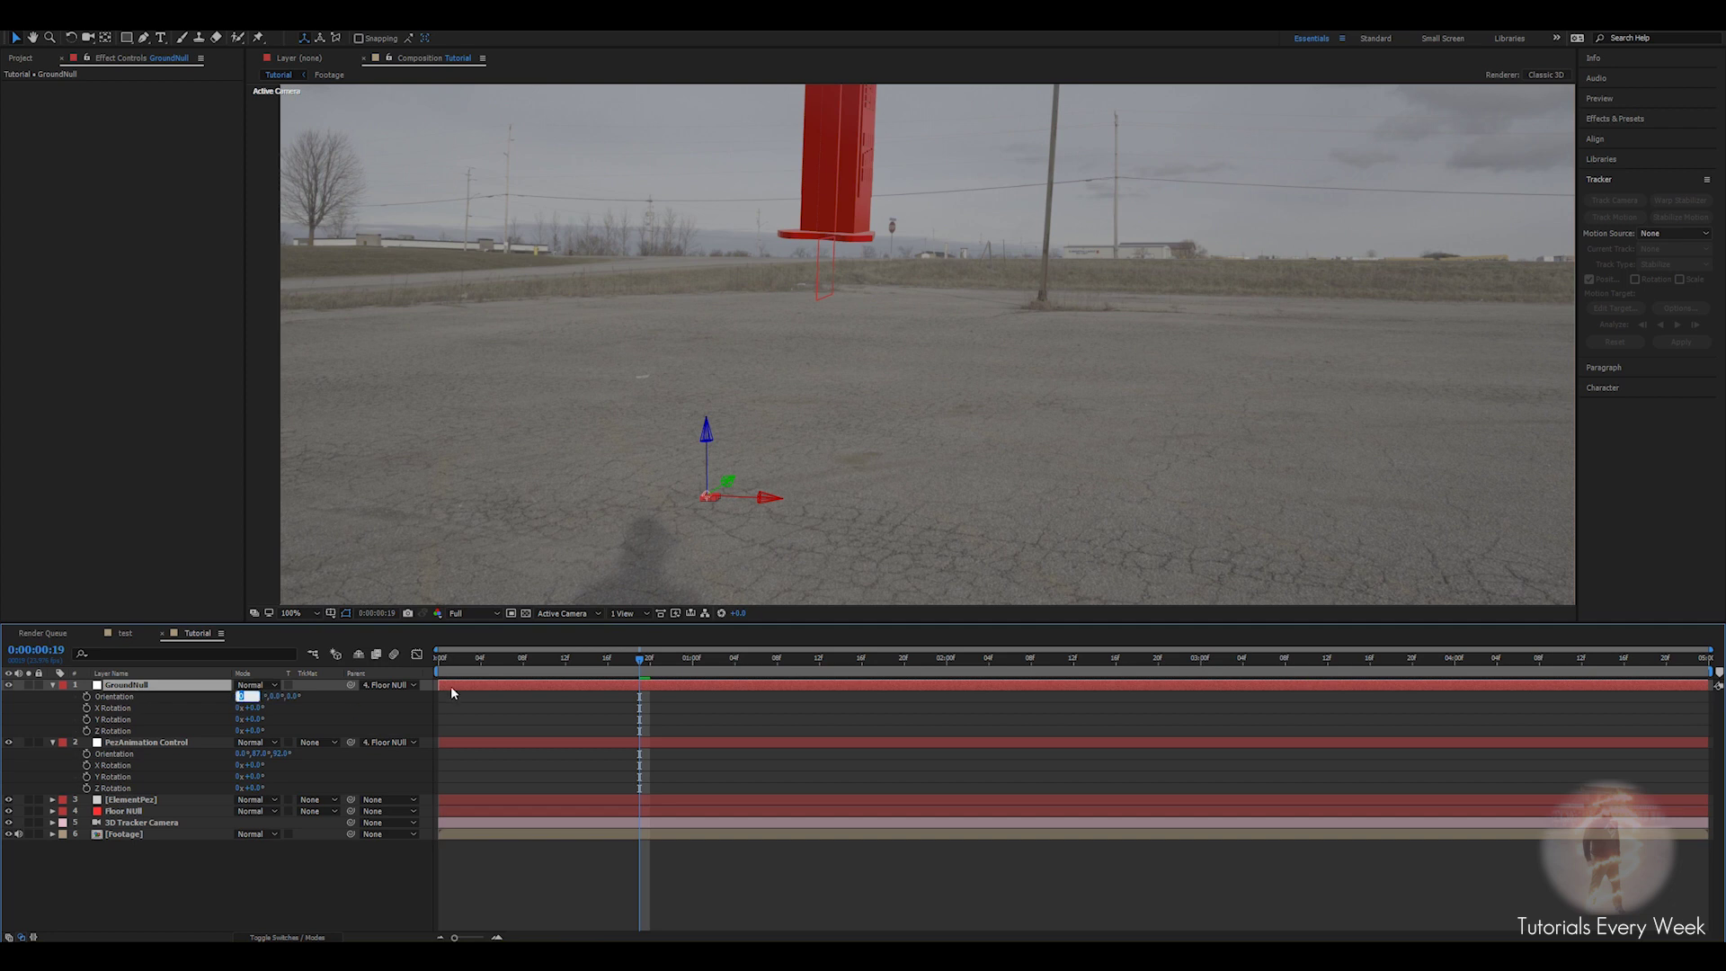
key("Return")
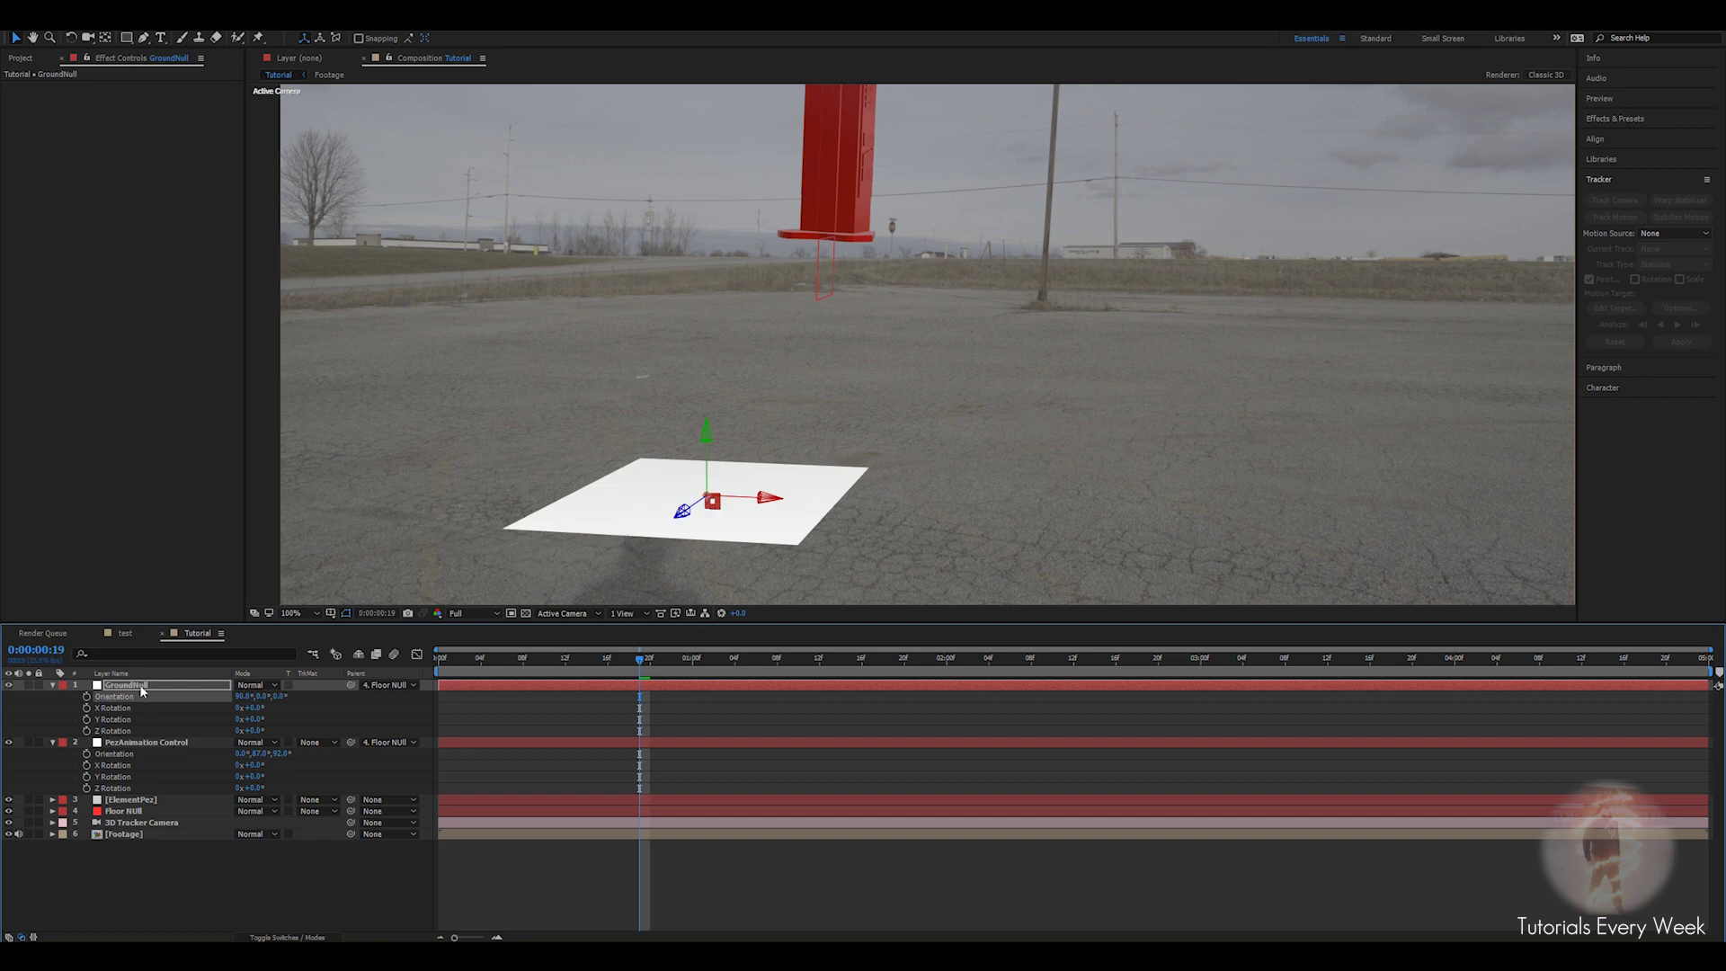
Scale GroundNull to about 772%, tilt it about 9° on Y, and move it left.
key("s")
left_click_drag(256, 696, 323, 696)
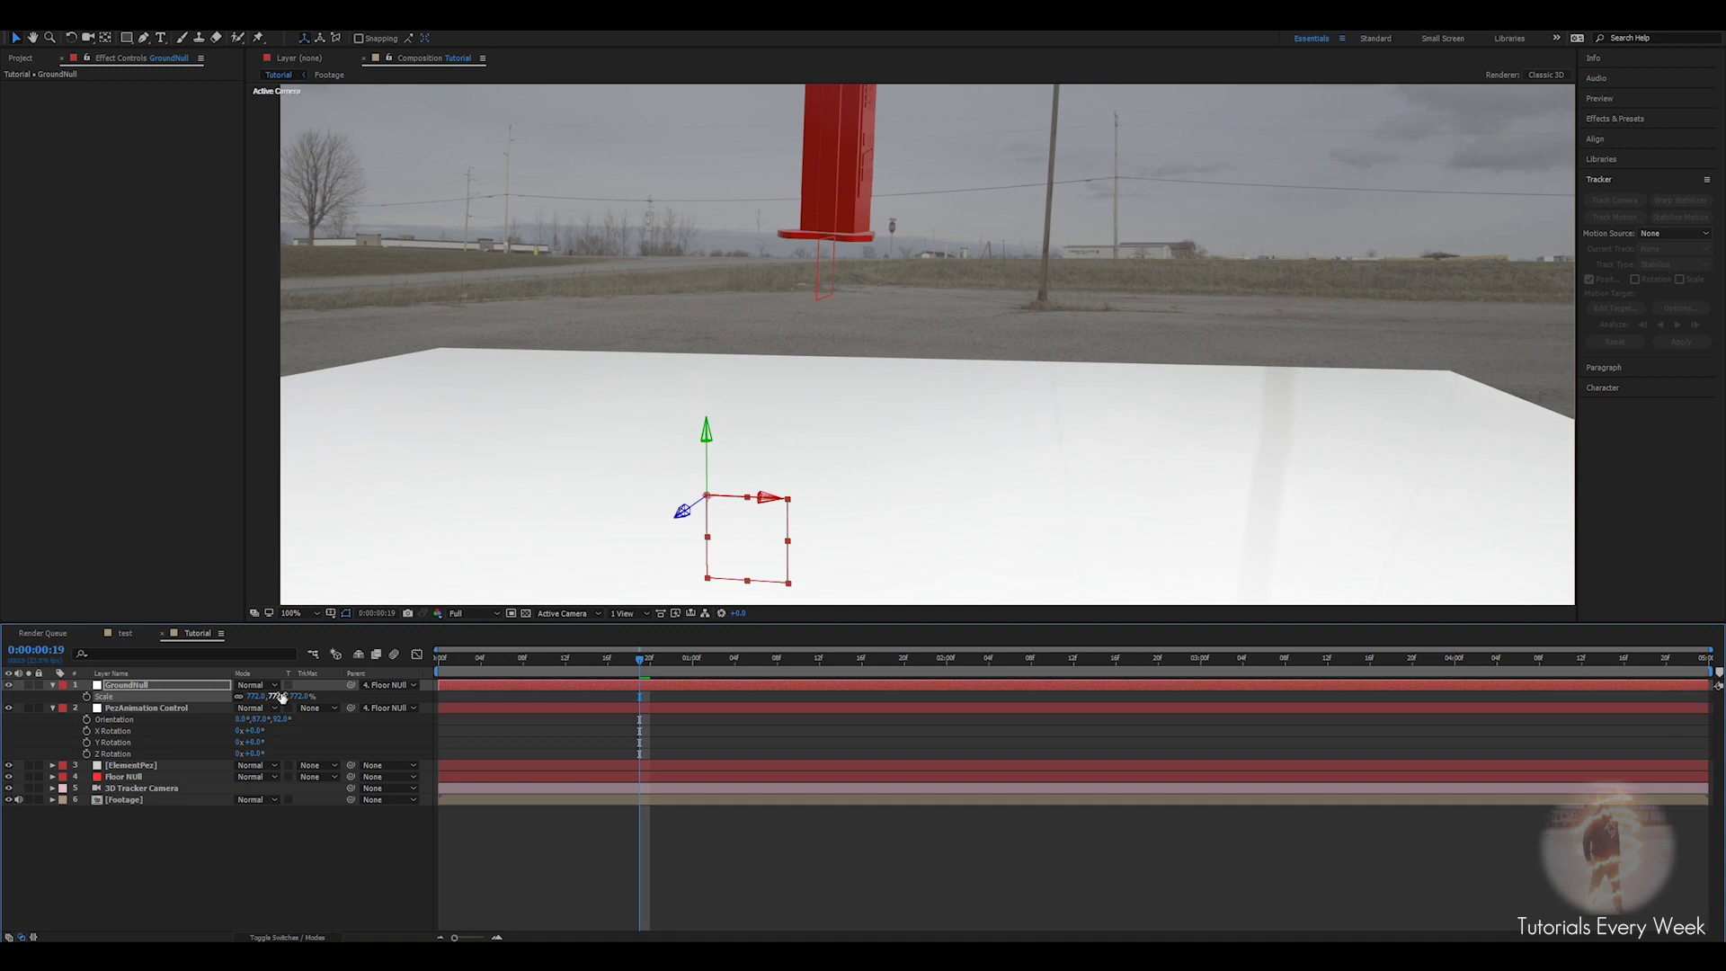
key("r")
left_click_drag(260, 696, 265, 696)
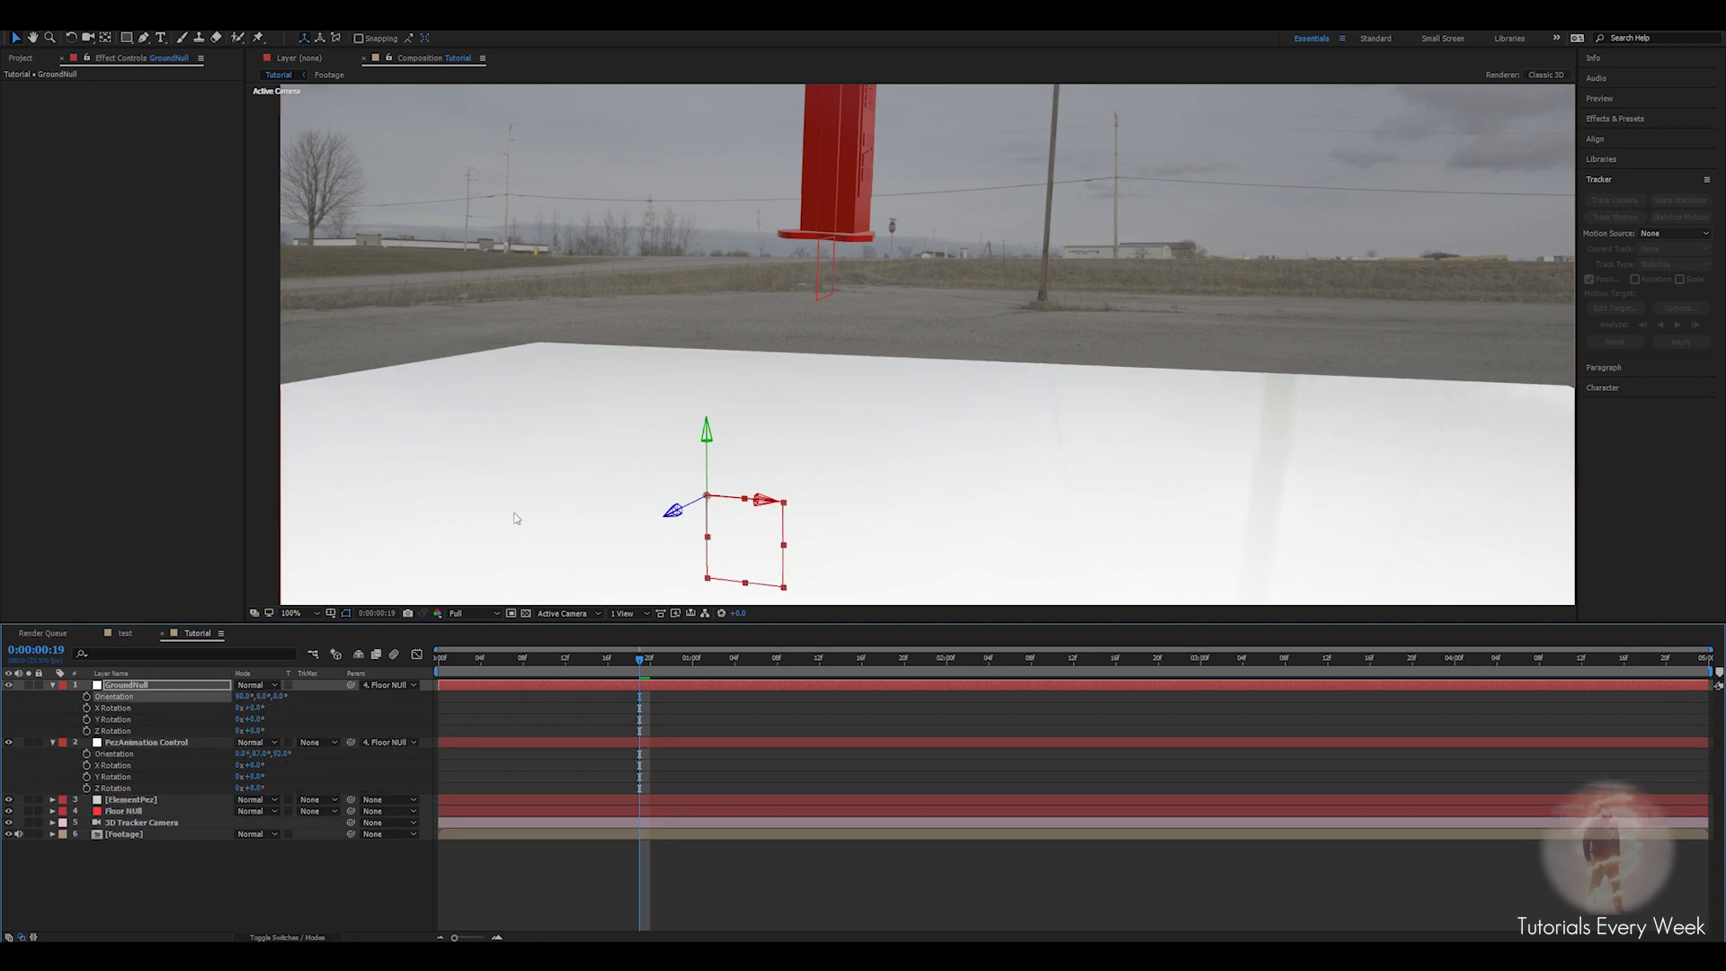
scroll(832, 434, "down", 2)
left_click_drag(836, 427, 683, 418)
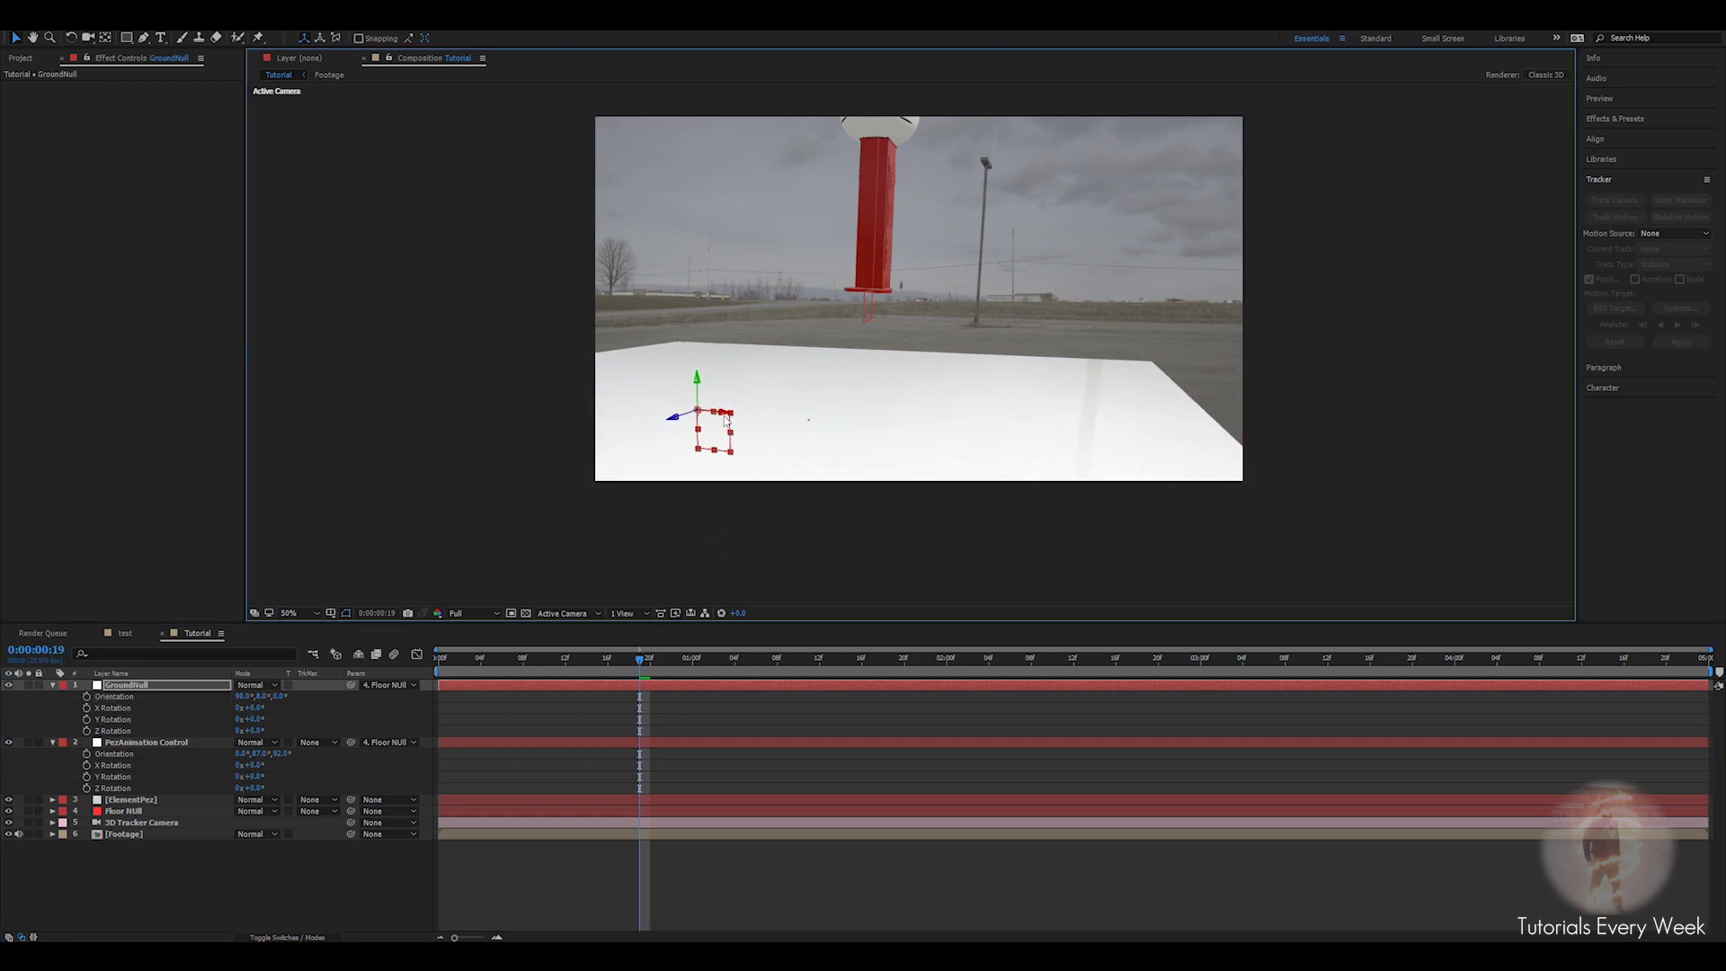
left_click_drag(730, 420, 785, 317)
At a later frame, tilt the ground plane to 25° on Y, then return to about one second.
left_click_drag(642, 665, 1697, 660)
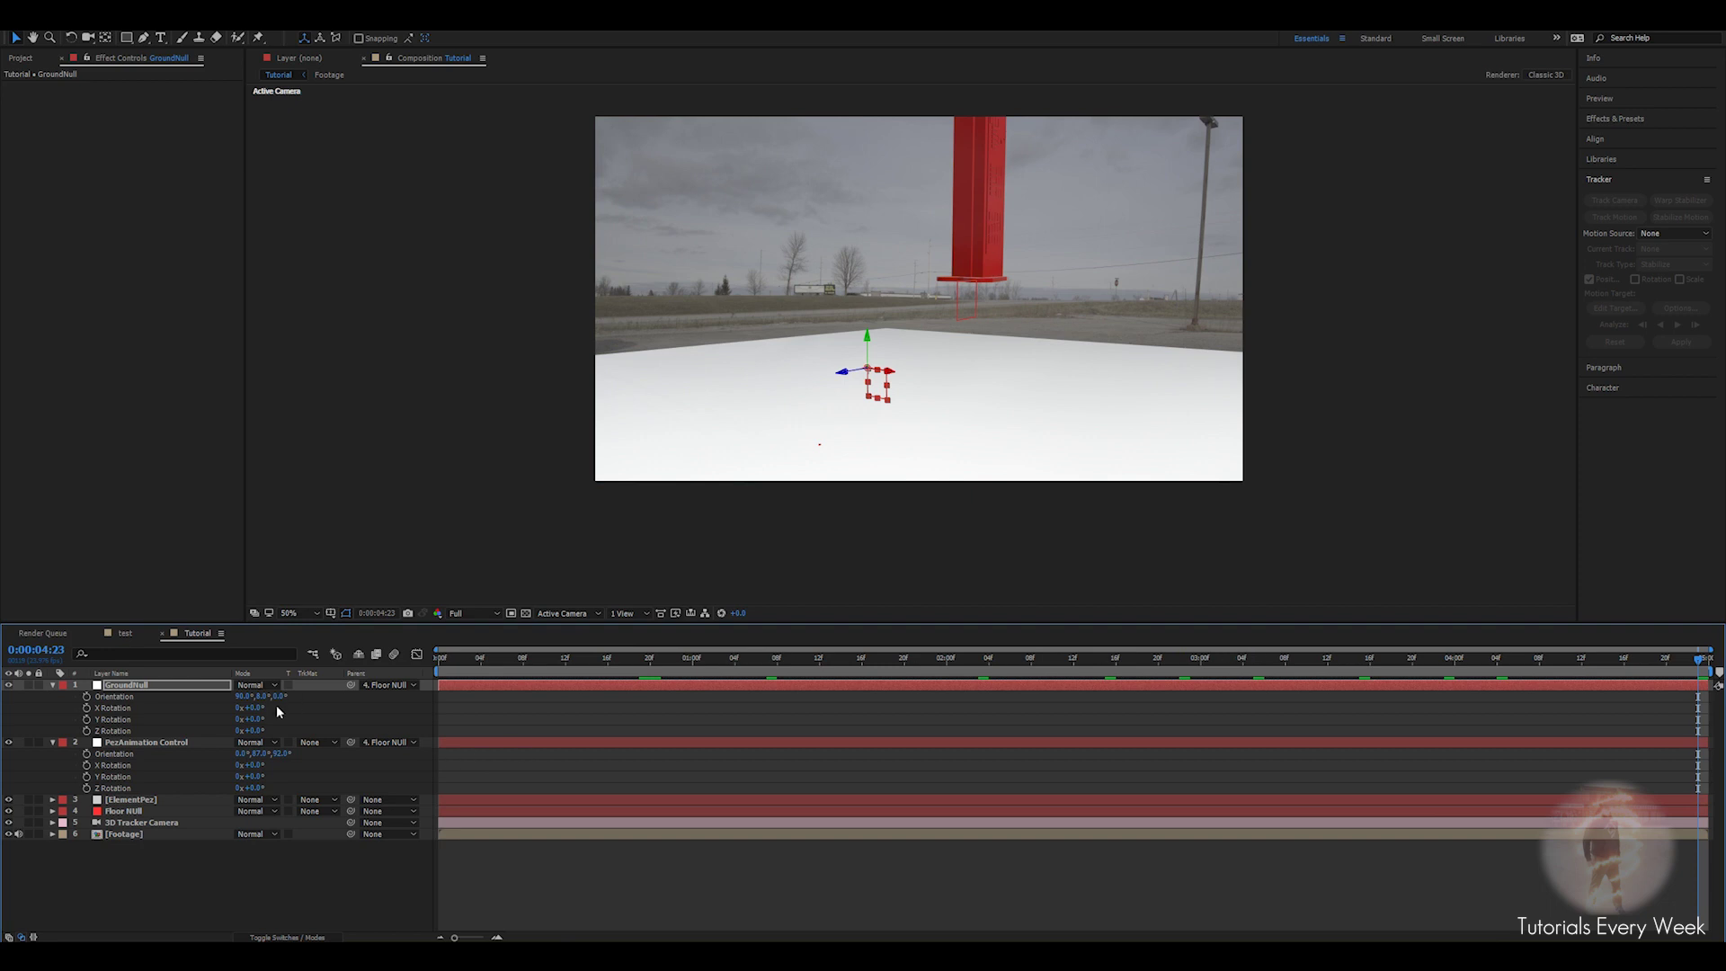
left_click_drag(255, 697, 506, 729)
key("s")
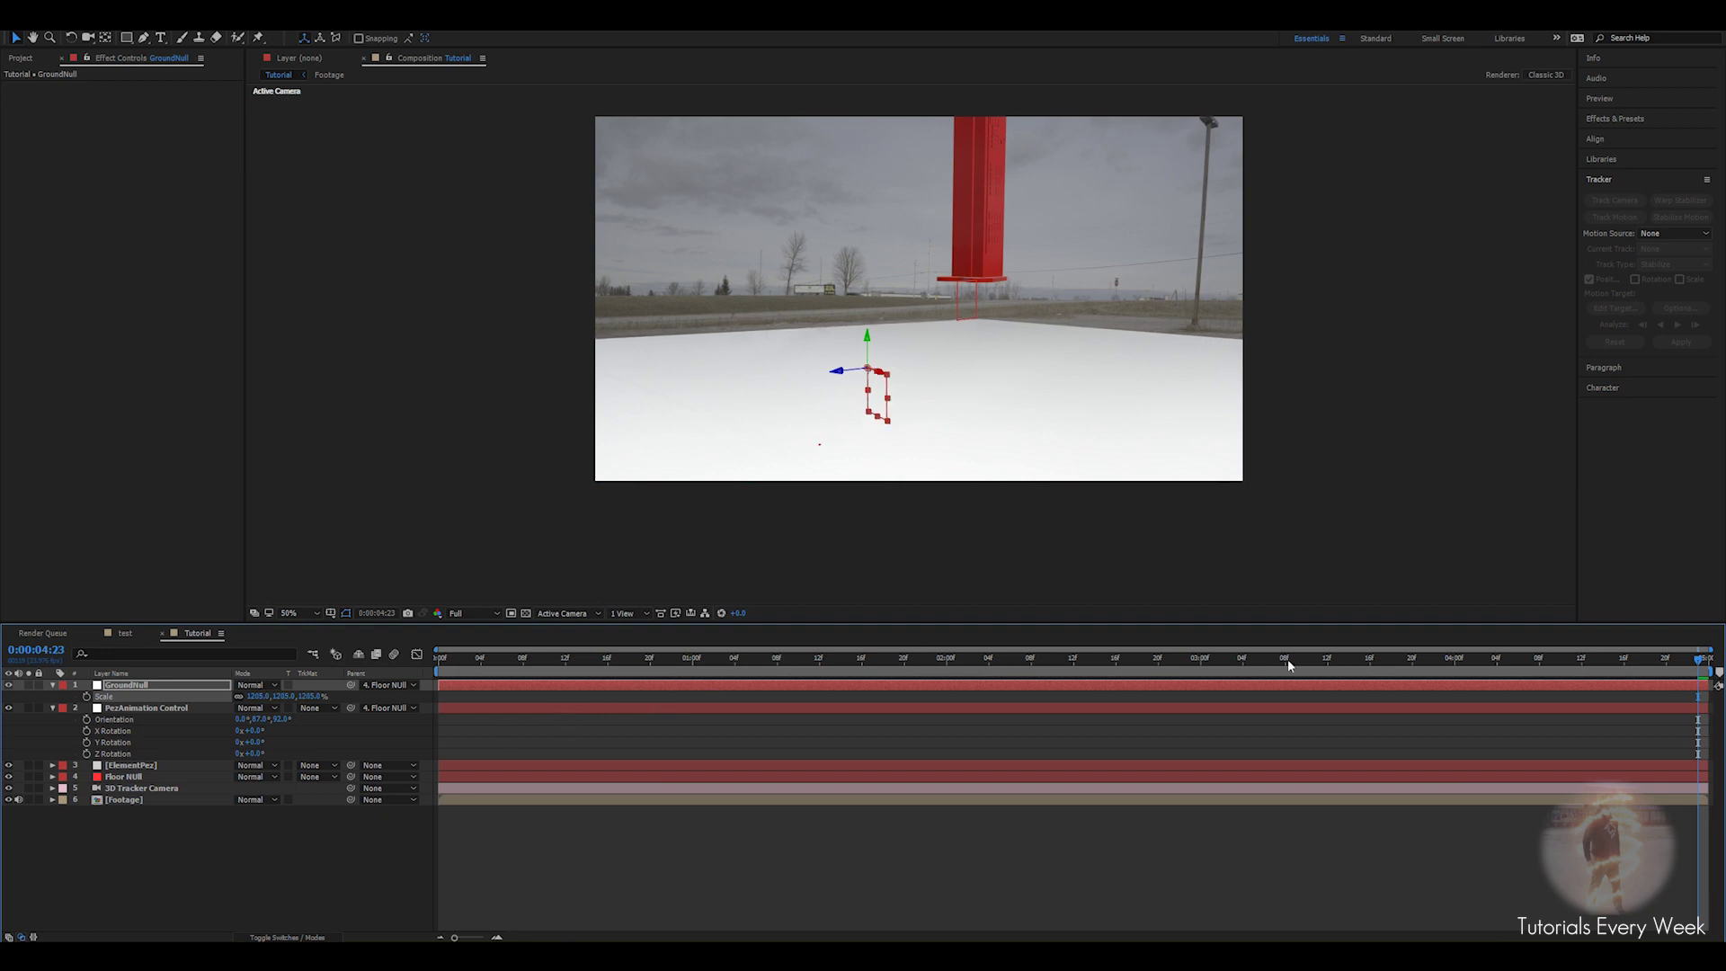
left_click_drag(1606, 658, 708, 651)
left_click(130, 766)
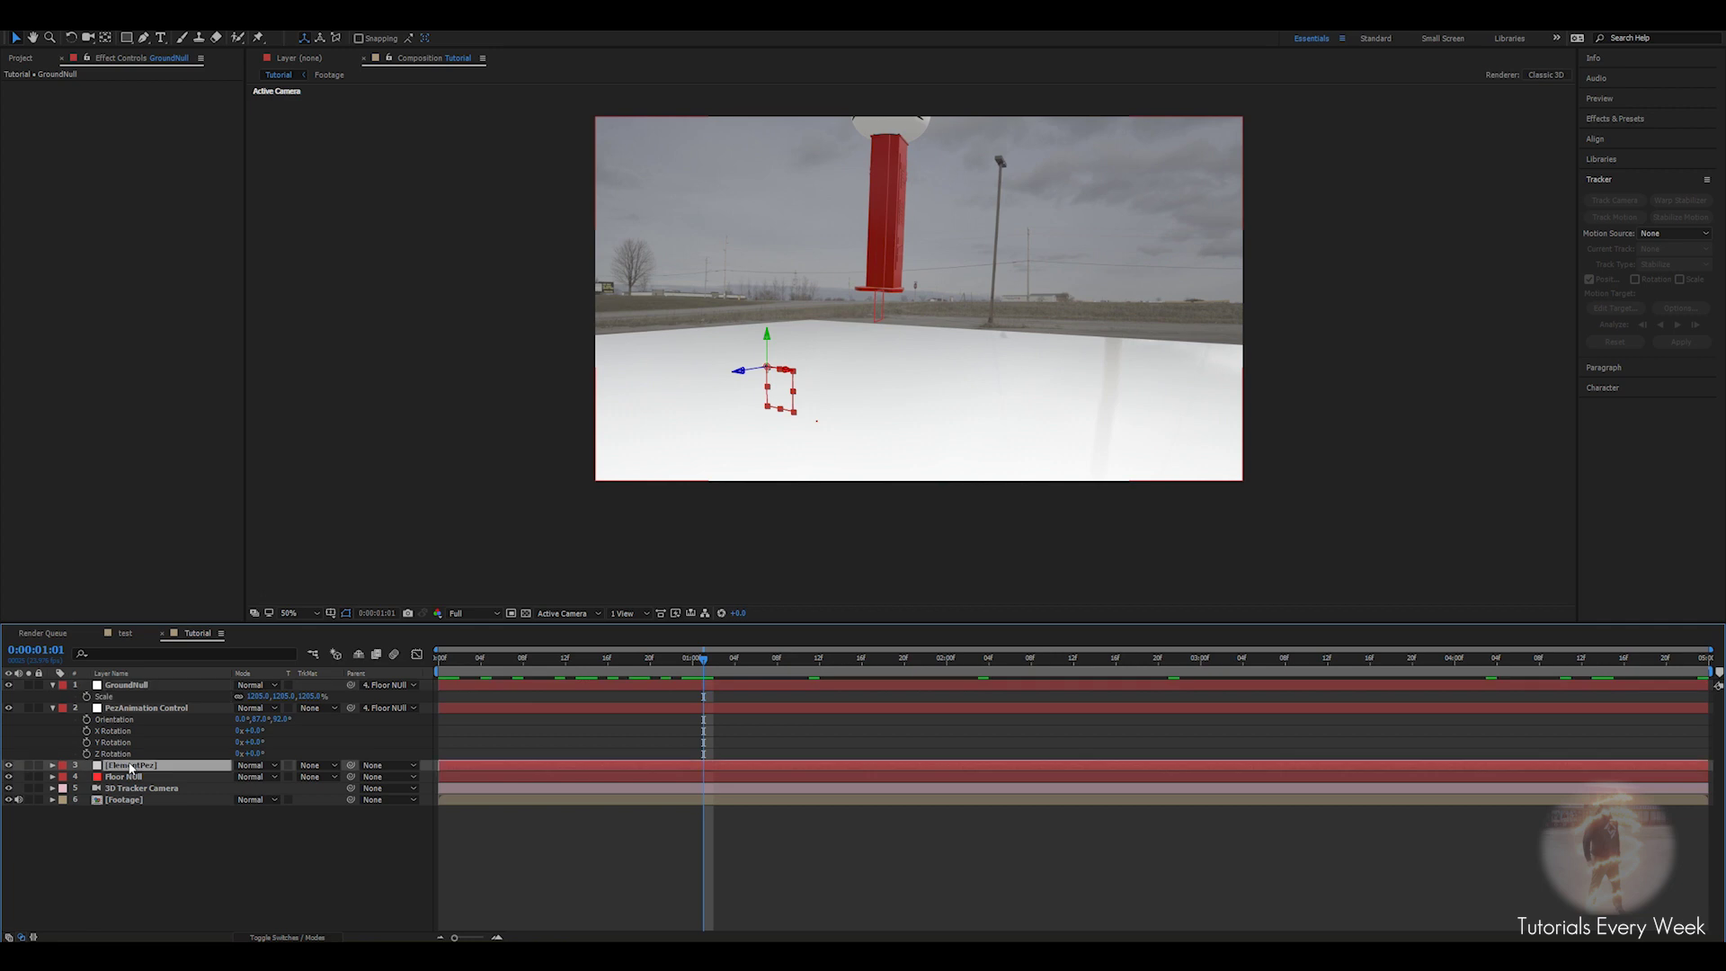
Apply the Physical preset Matte_Shadow material to the Element 3D ground plane and close Scene Setup.
left_click(80, 122)
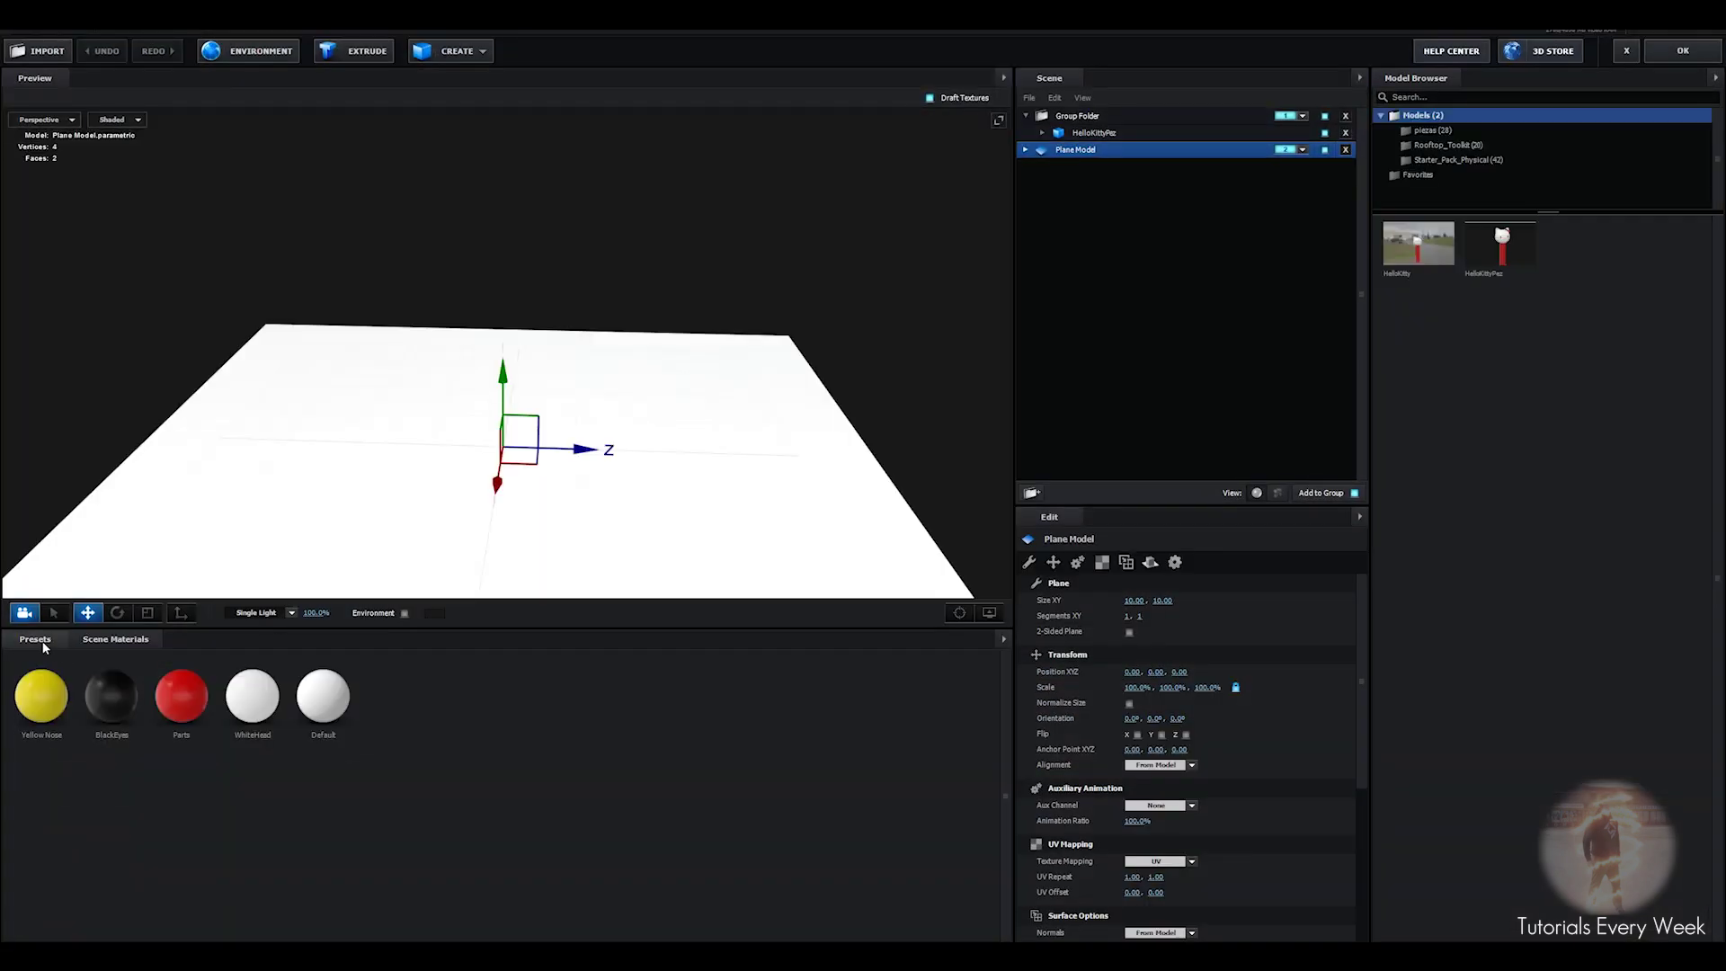
left_click(52, 642)
left_click(66, 707)
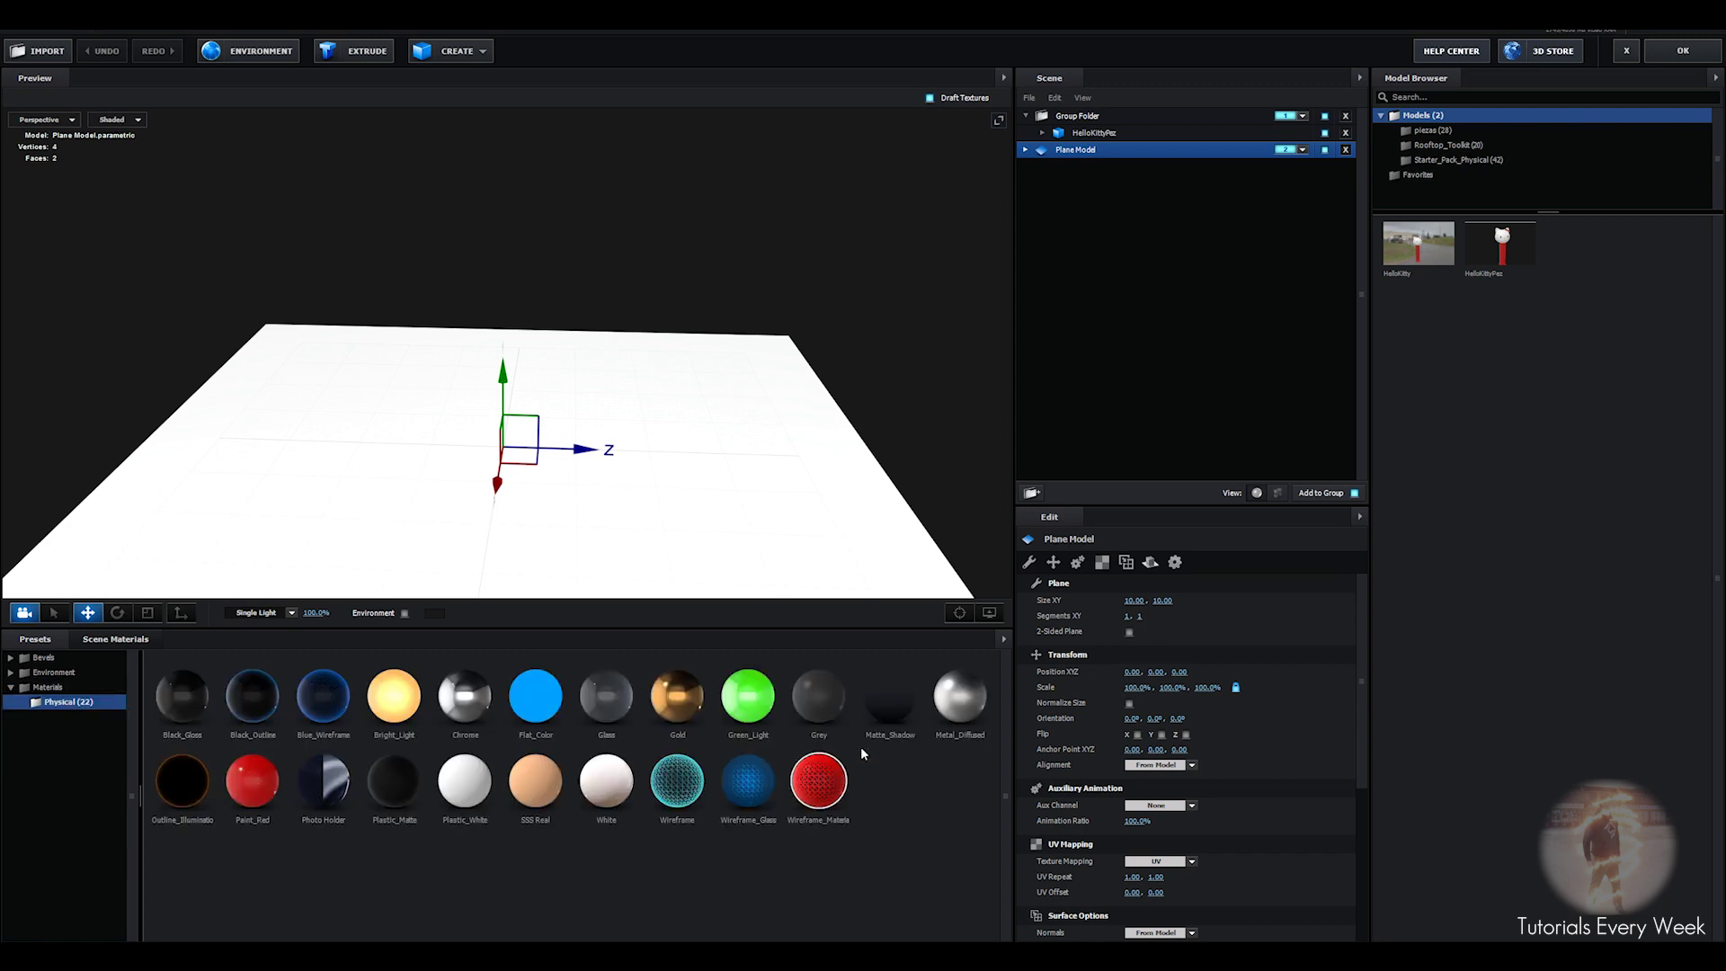
left_click_drag(908, 710, 737, 497)
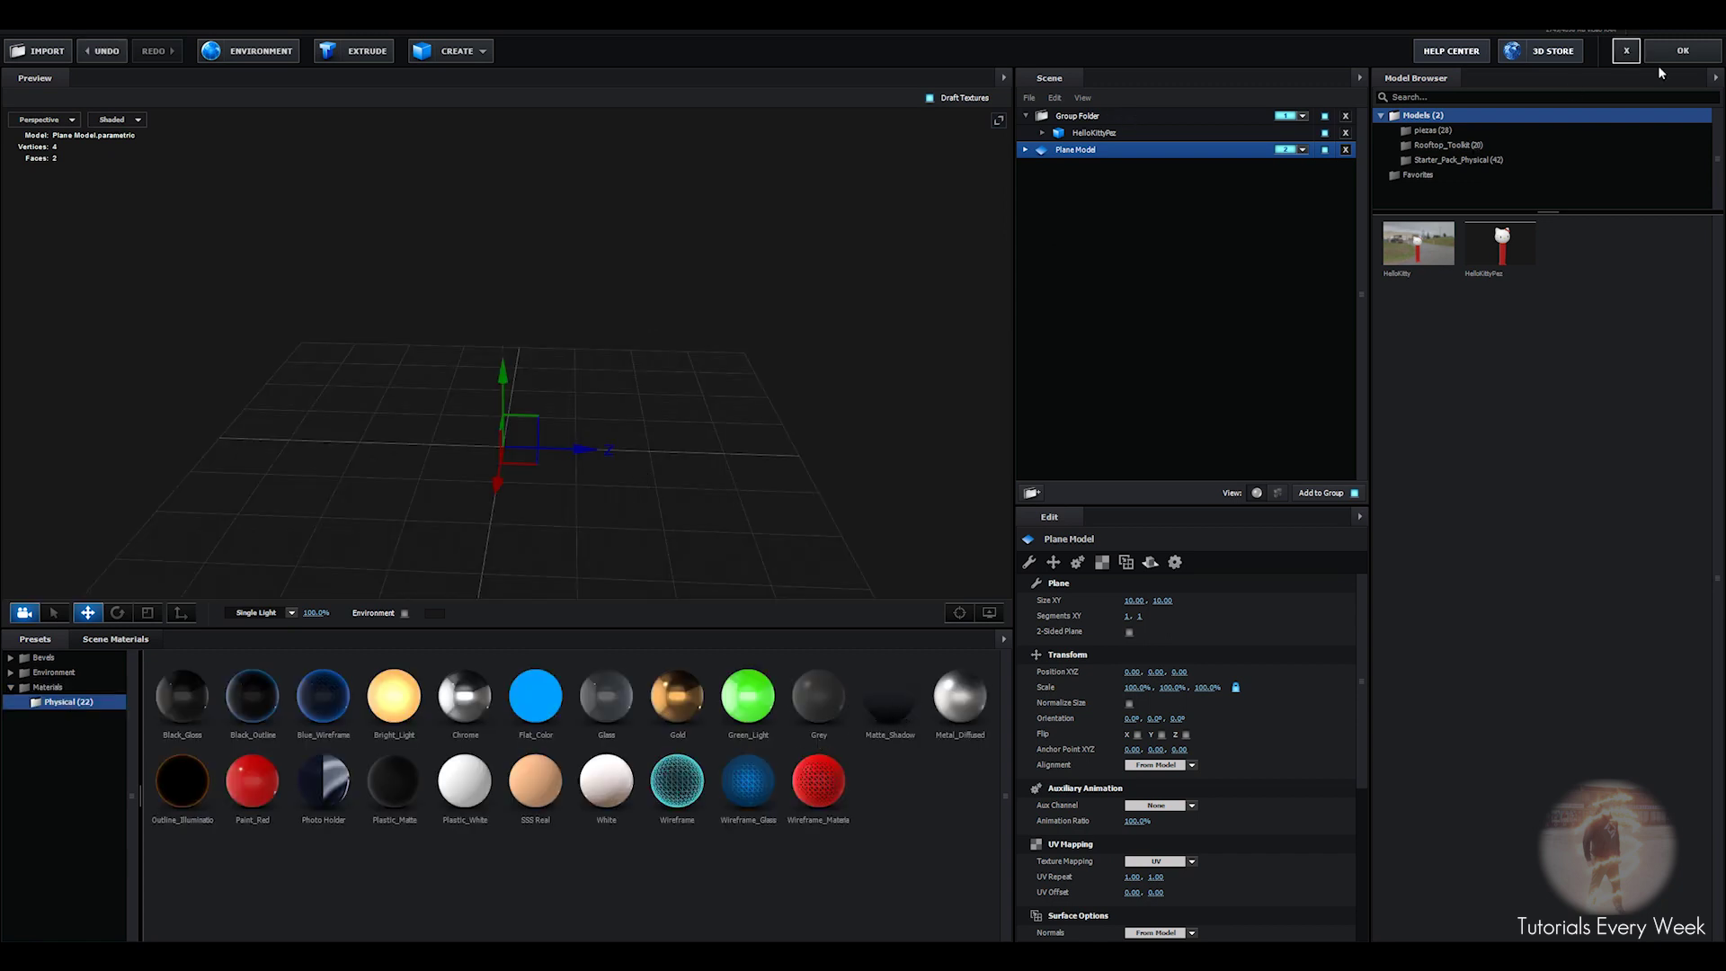
left_click(1681, 50)
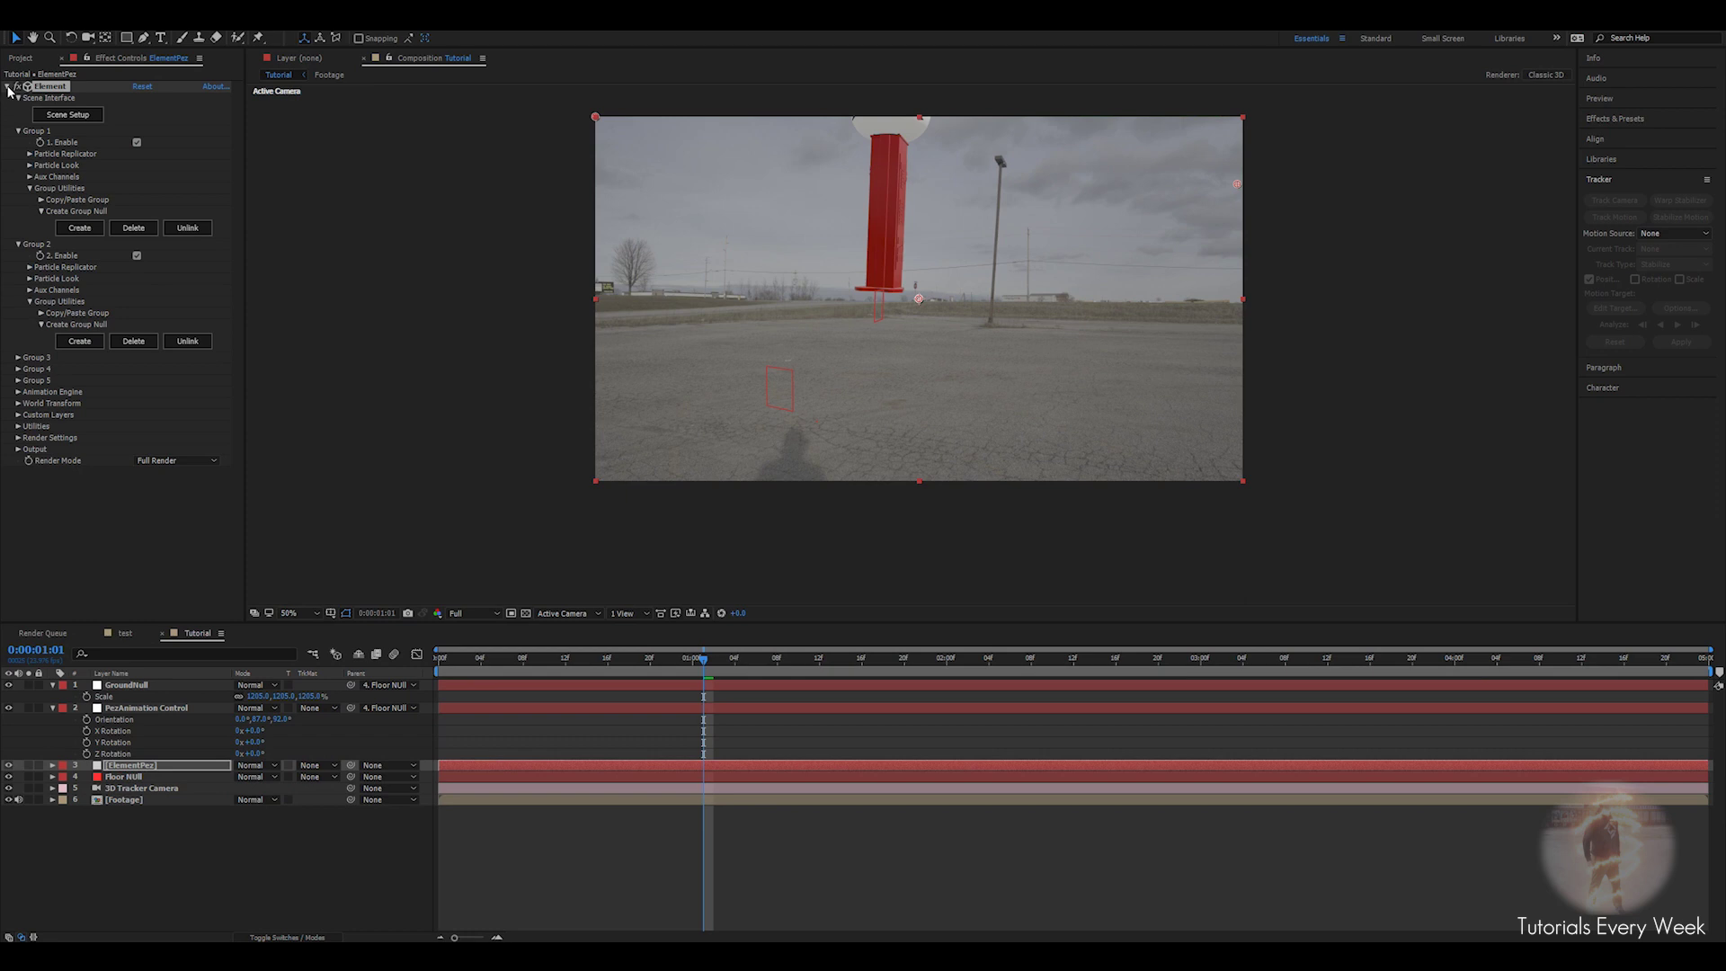
Under Element's Render Settings, enable Shadows with Shadow Mode set to Ray-Traced.
left_click(52, 685)
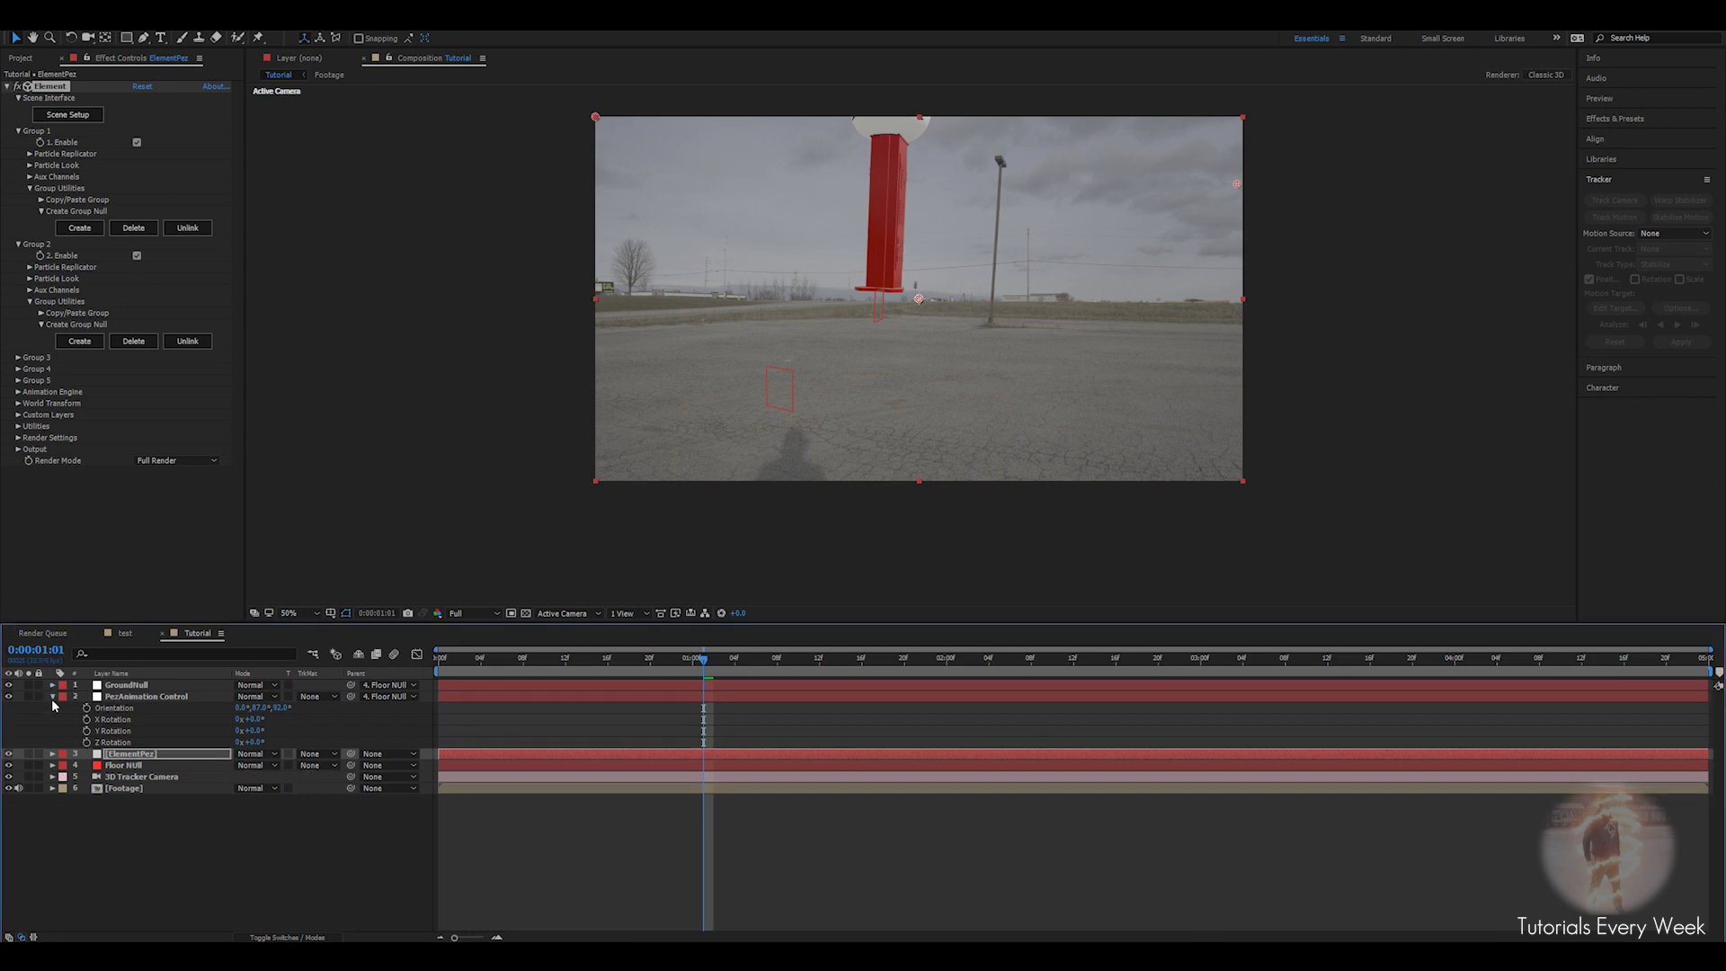
left_click(52, 697)
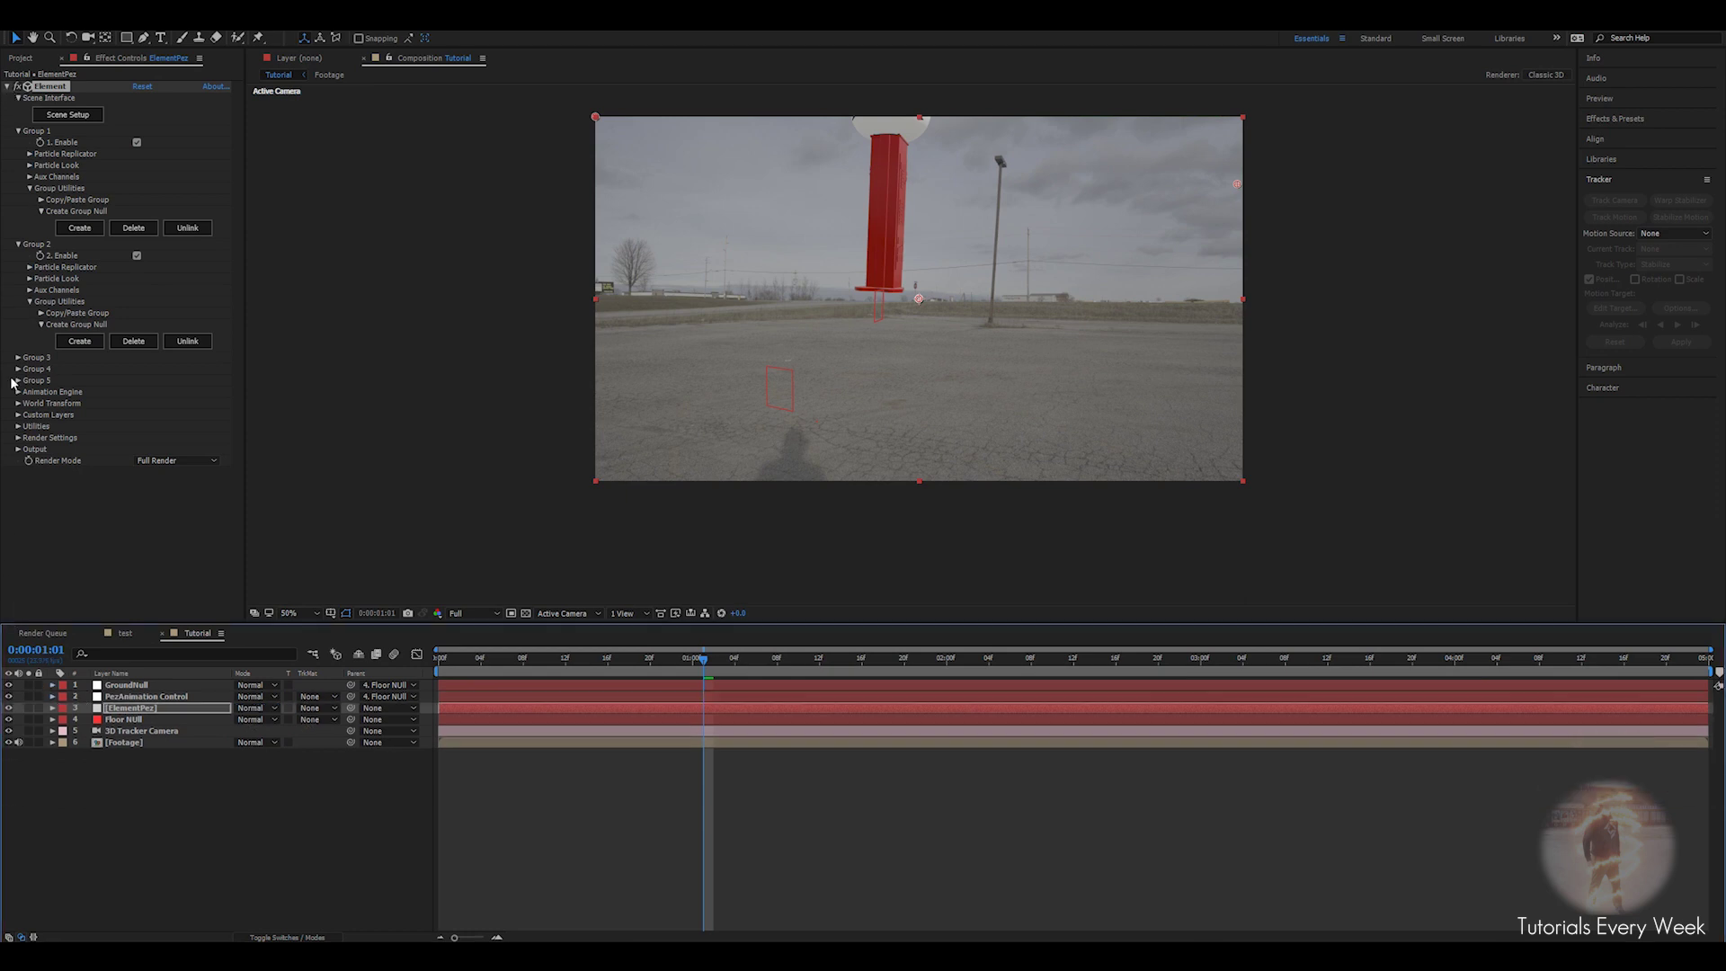
left_click(18, 437)
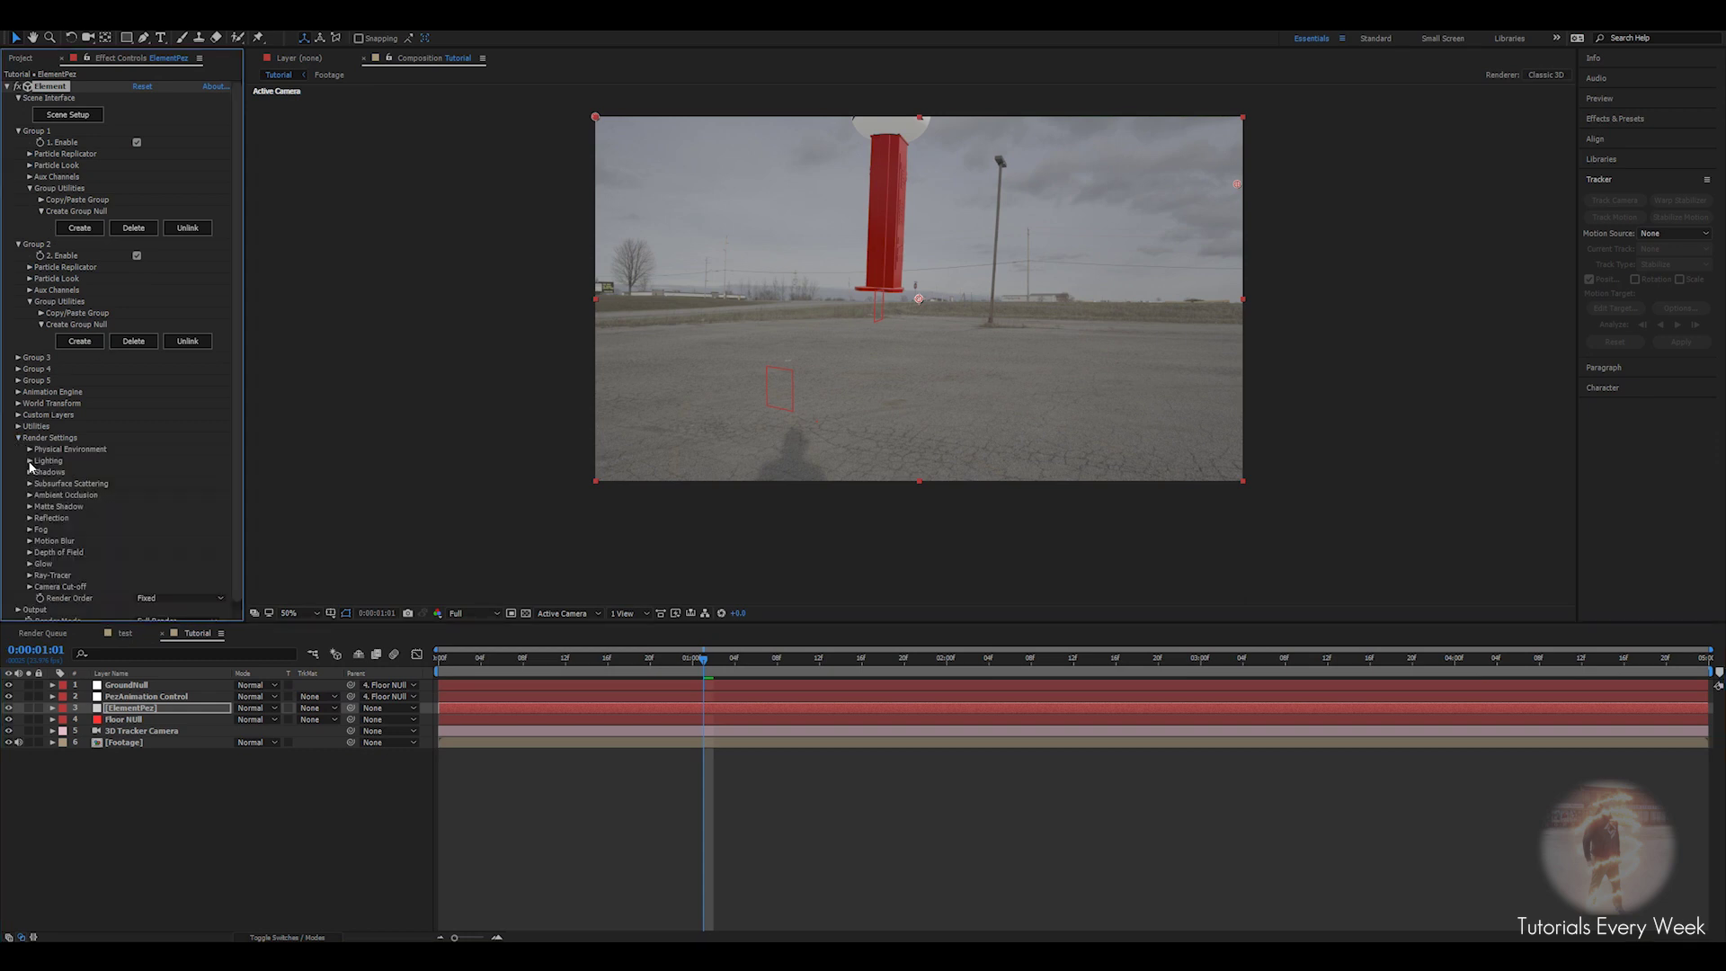
left_click(30, 473)
left_click(138, 484)
left_click(180, 496)
left_click(177, 529)
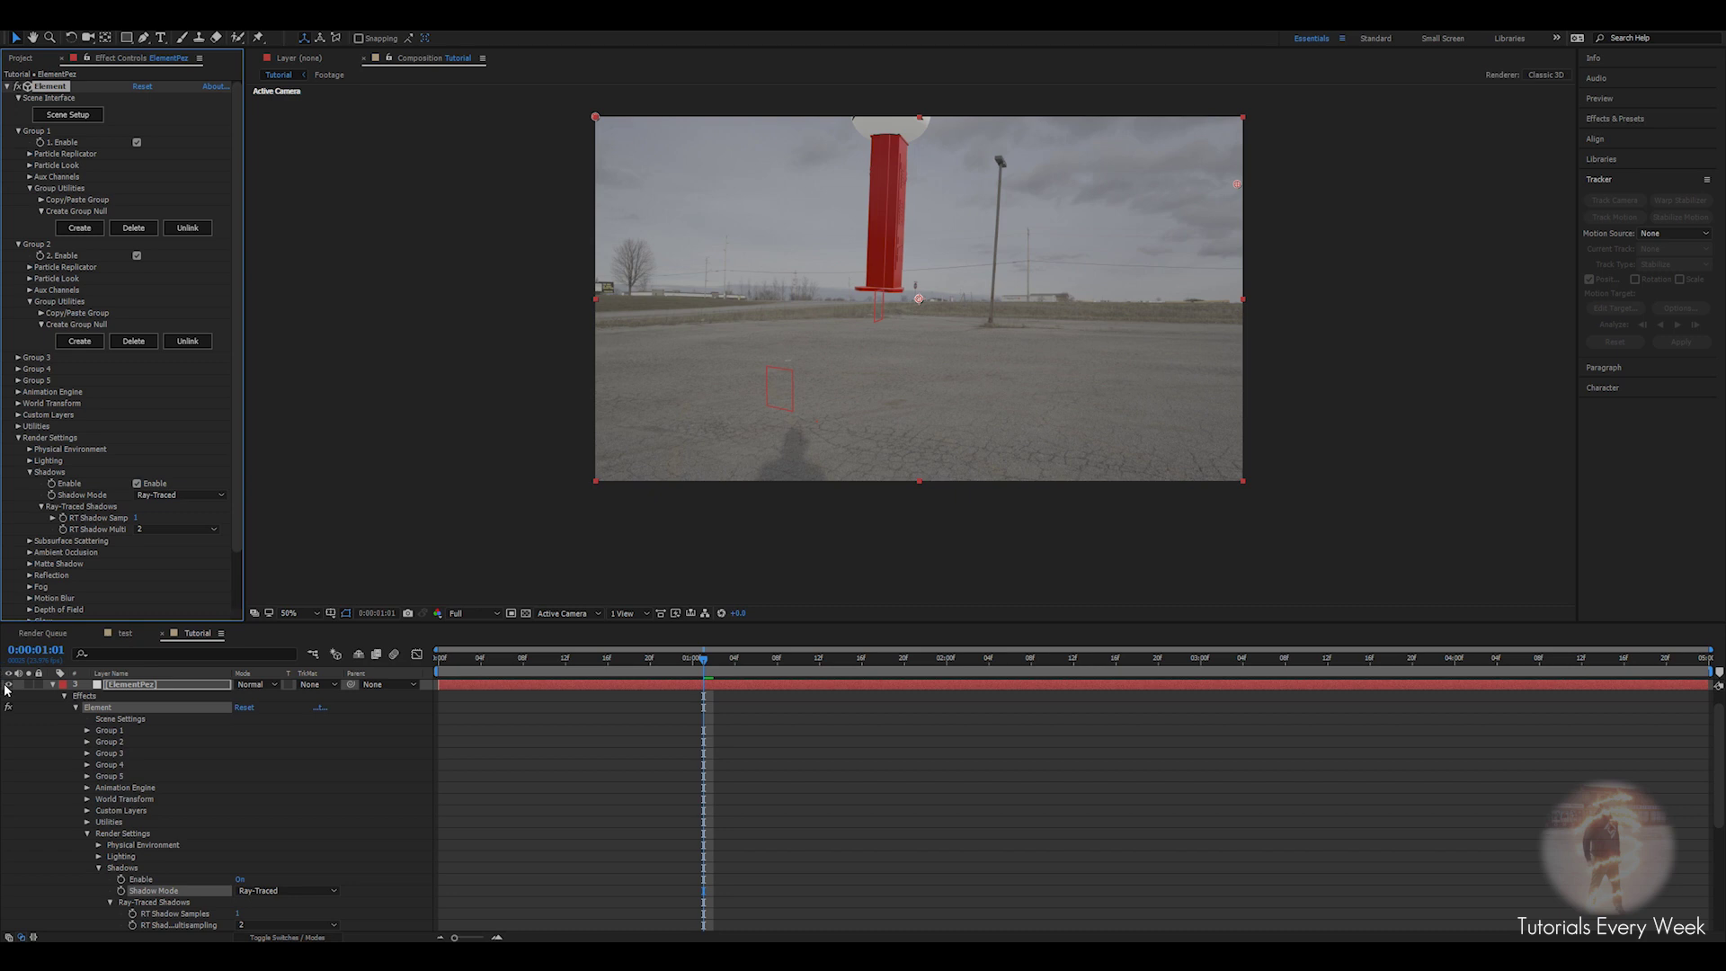
left_click(53, 685)
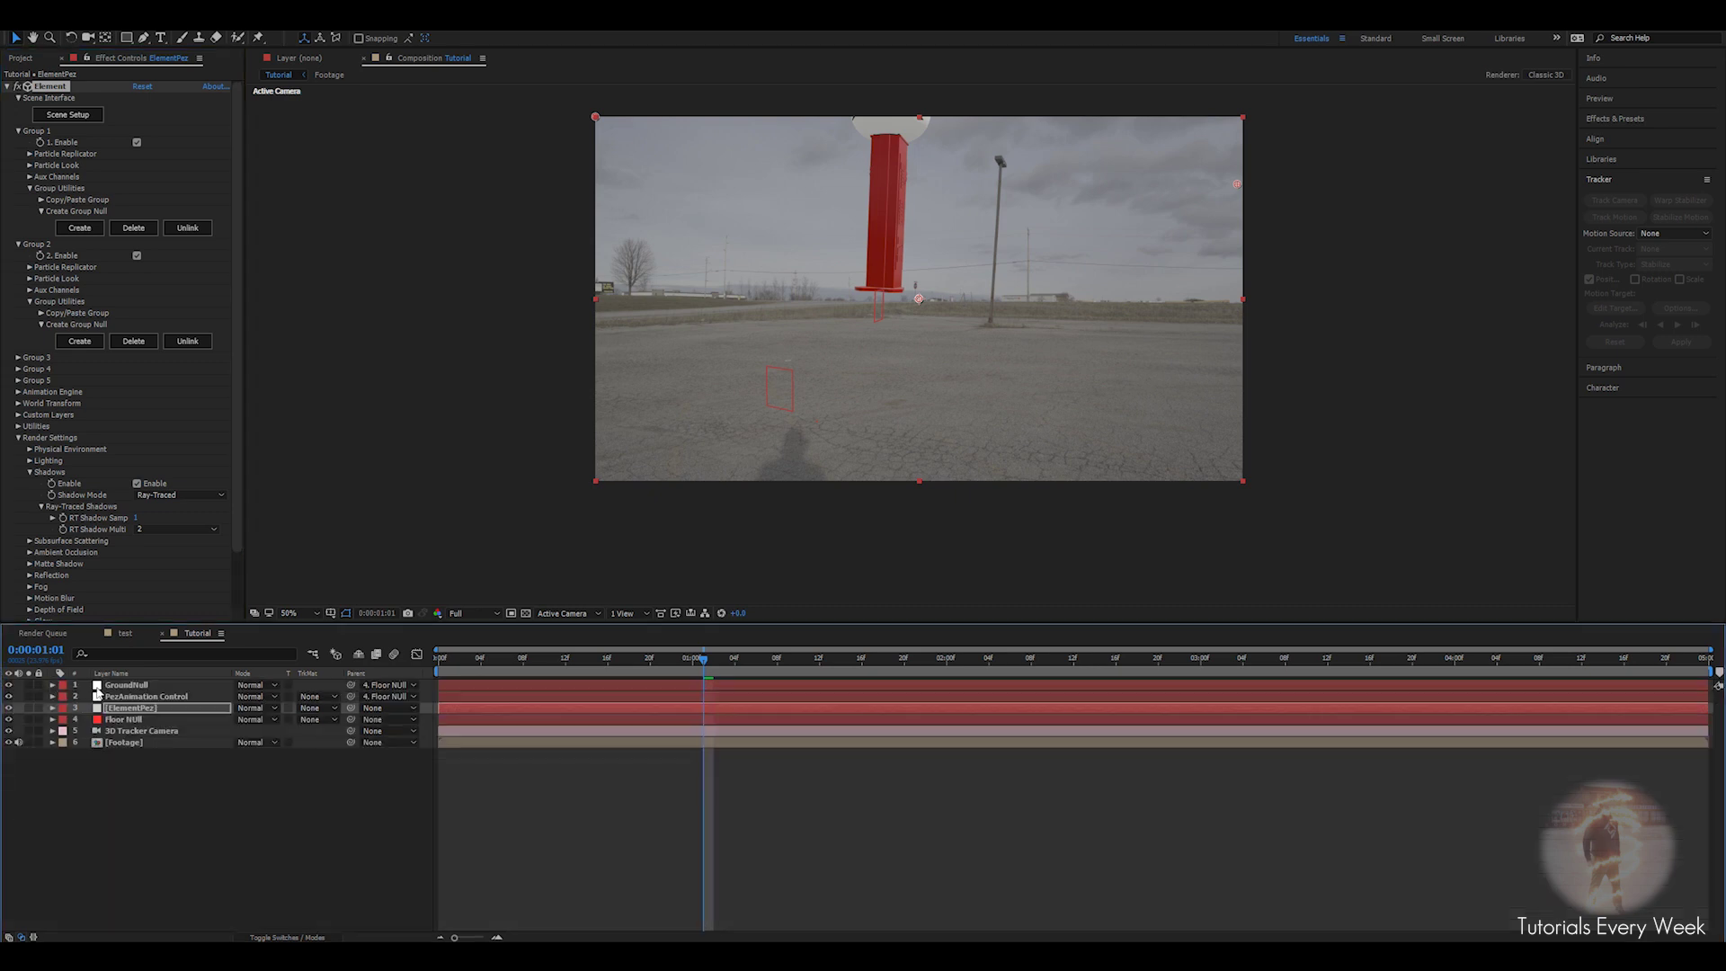
scroll(57, 396, "down", 2)
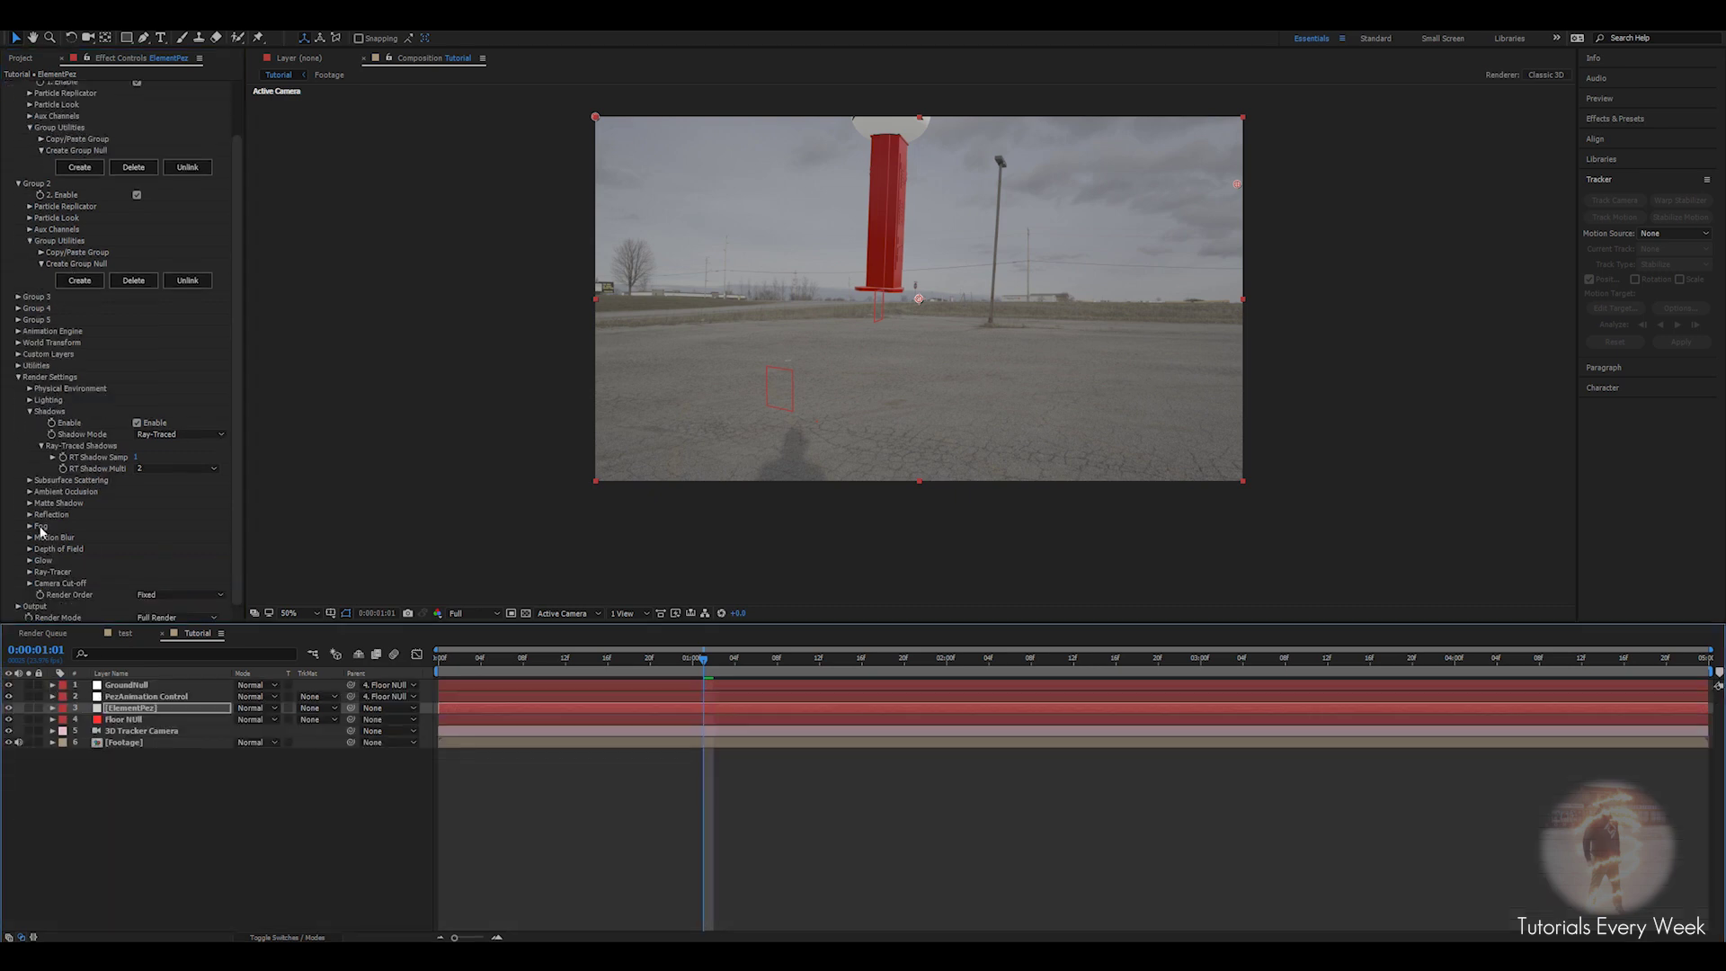
Expand Ambient Occlusion and set SSAO Intensity to 8, zooming in on the Pez body.
left_click(30, 492)
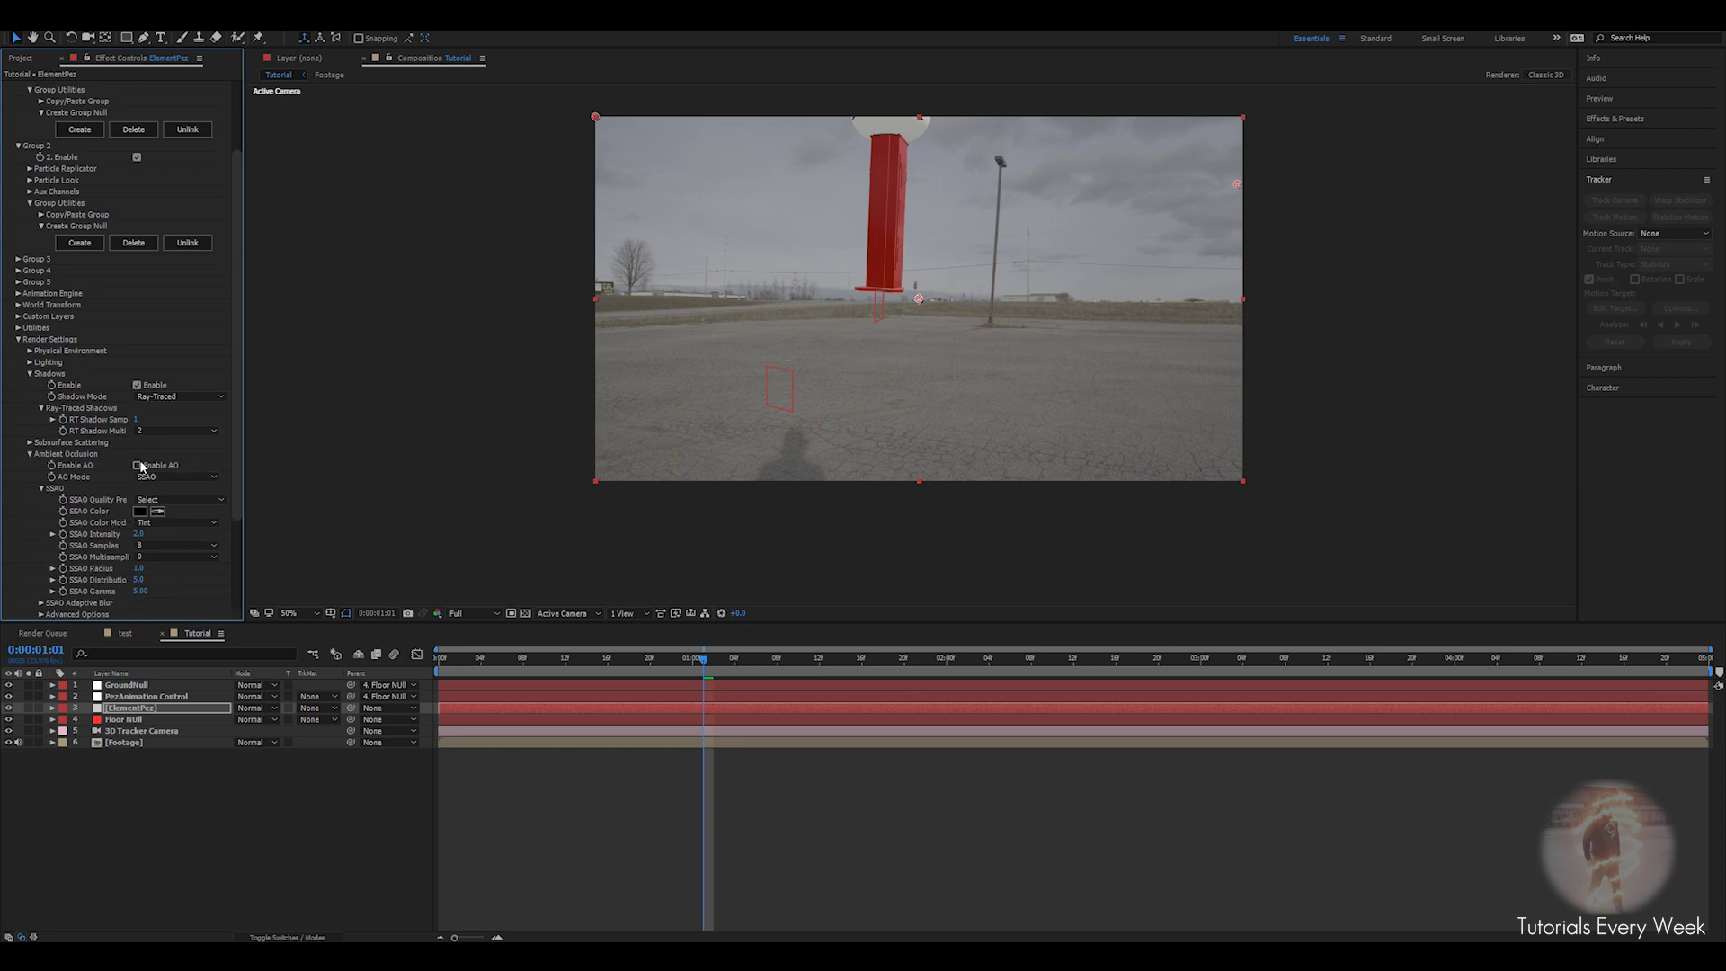
left_click(140, 536)
key("Return")
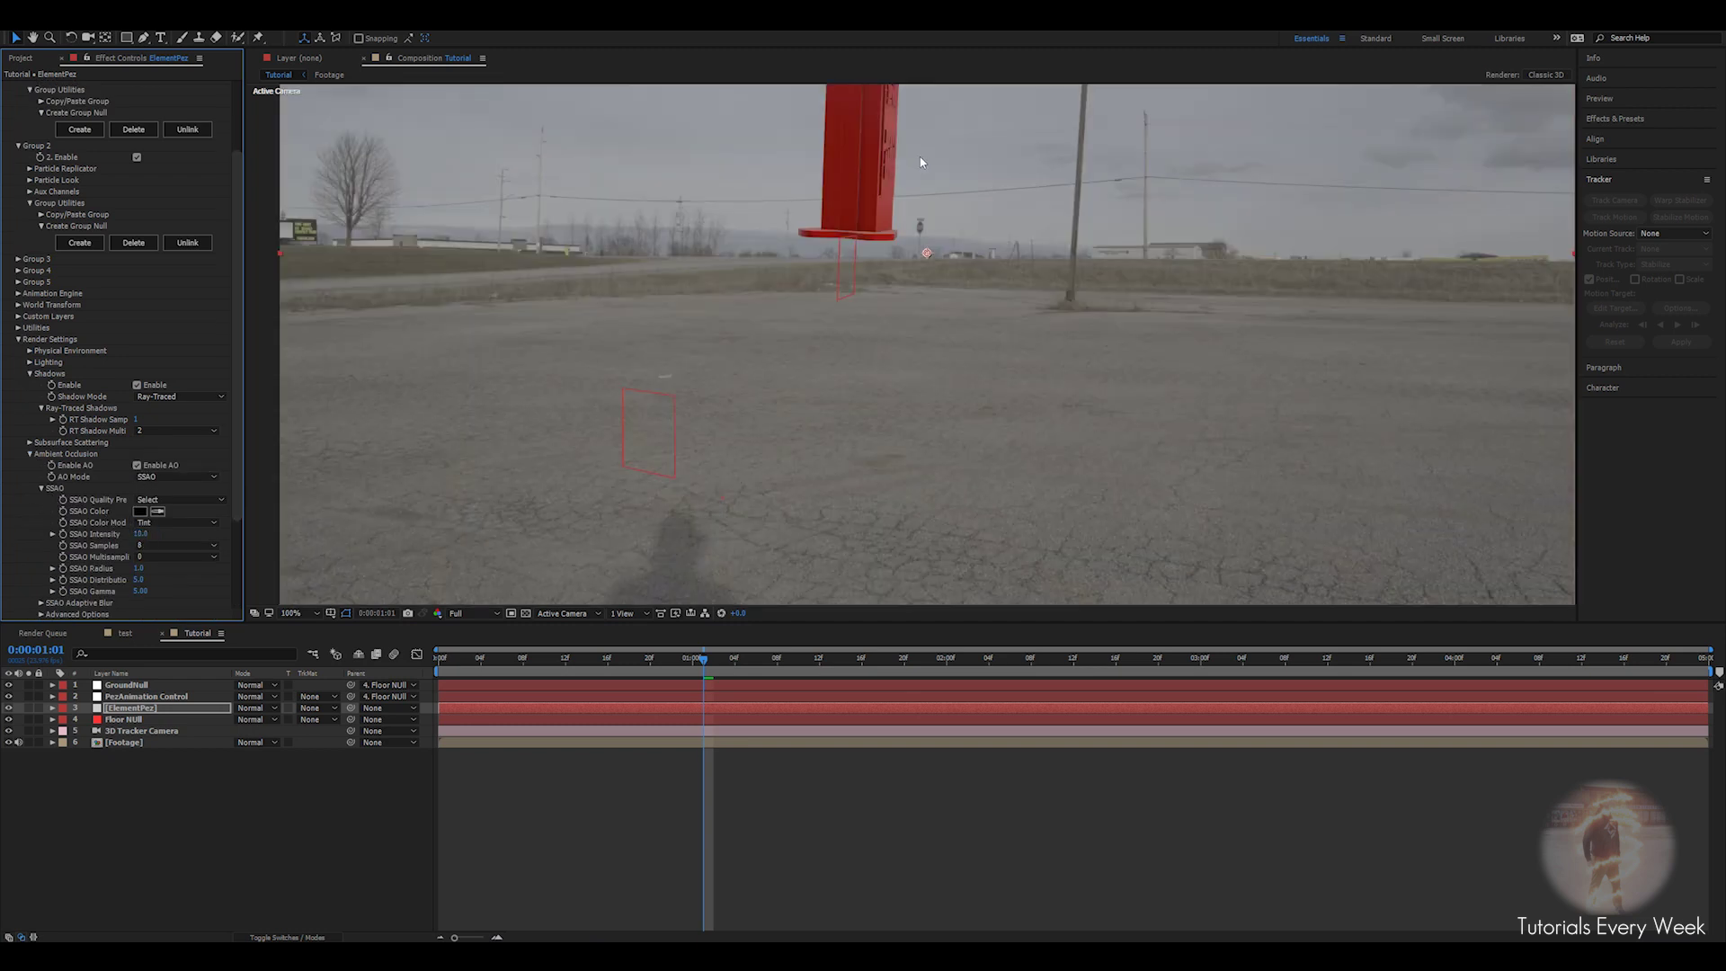
scroll(909, 270, "up", 2)
left_click_drag(834, 381, 770, 454)
key("period")
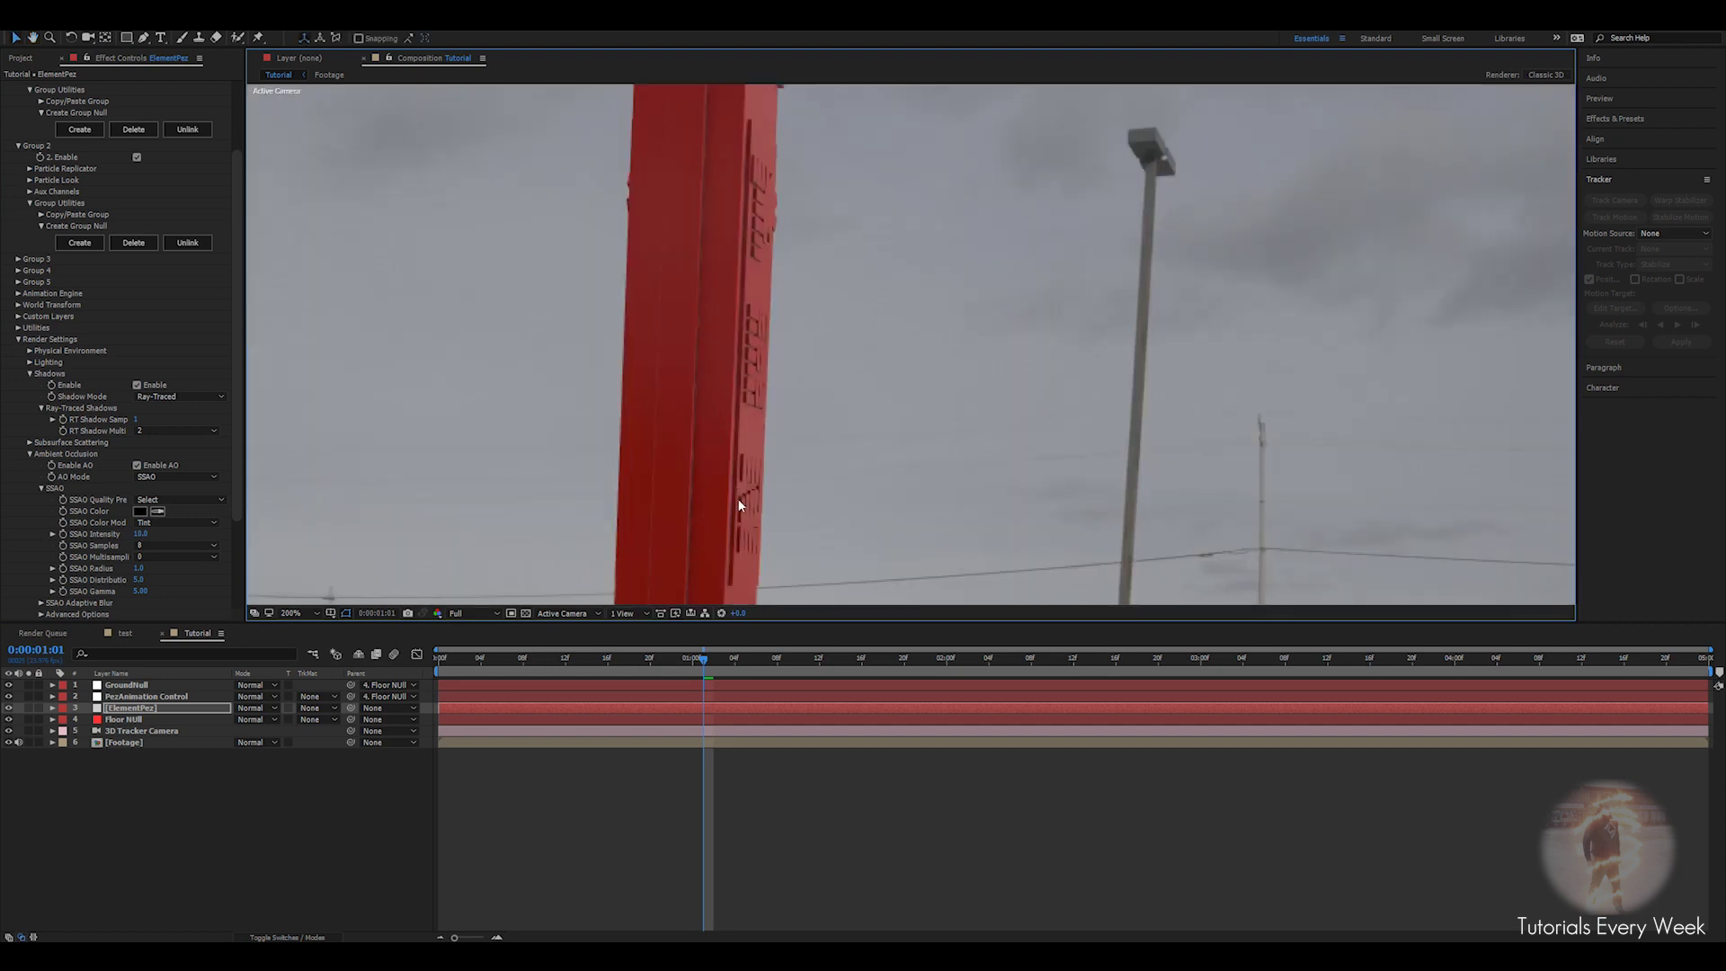
left_click(141, 534)
type("8")
key("Return")
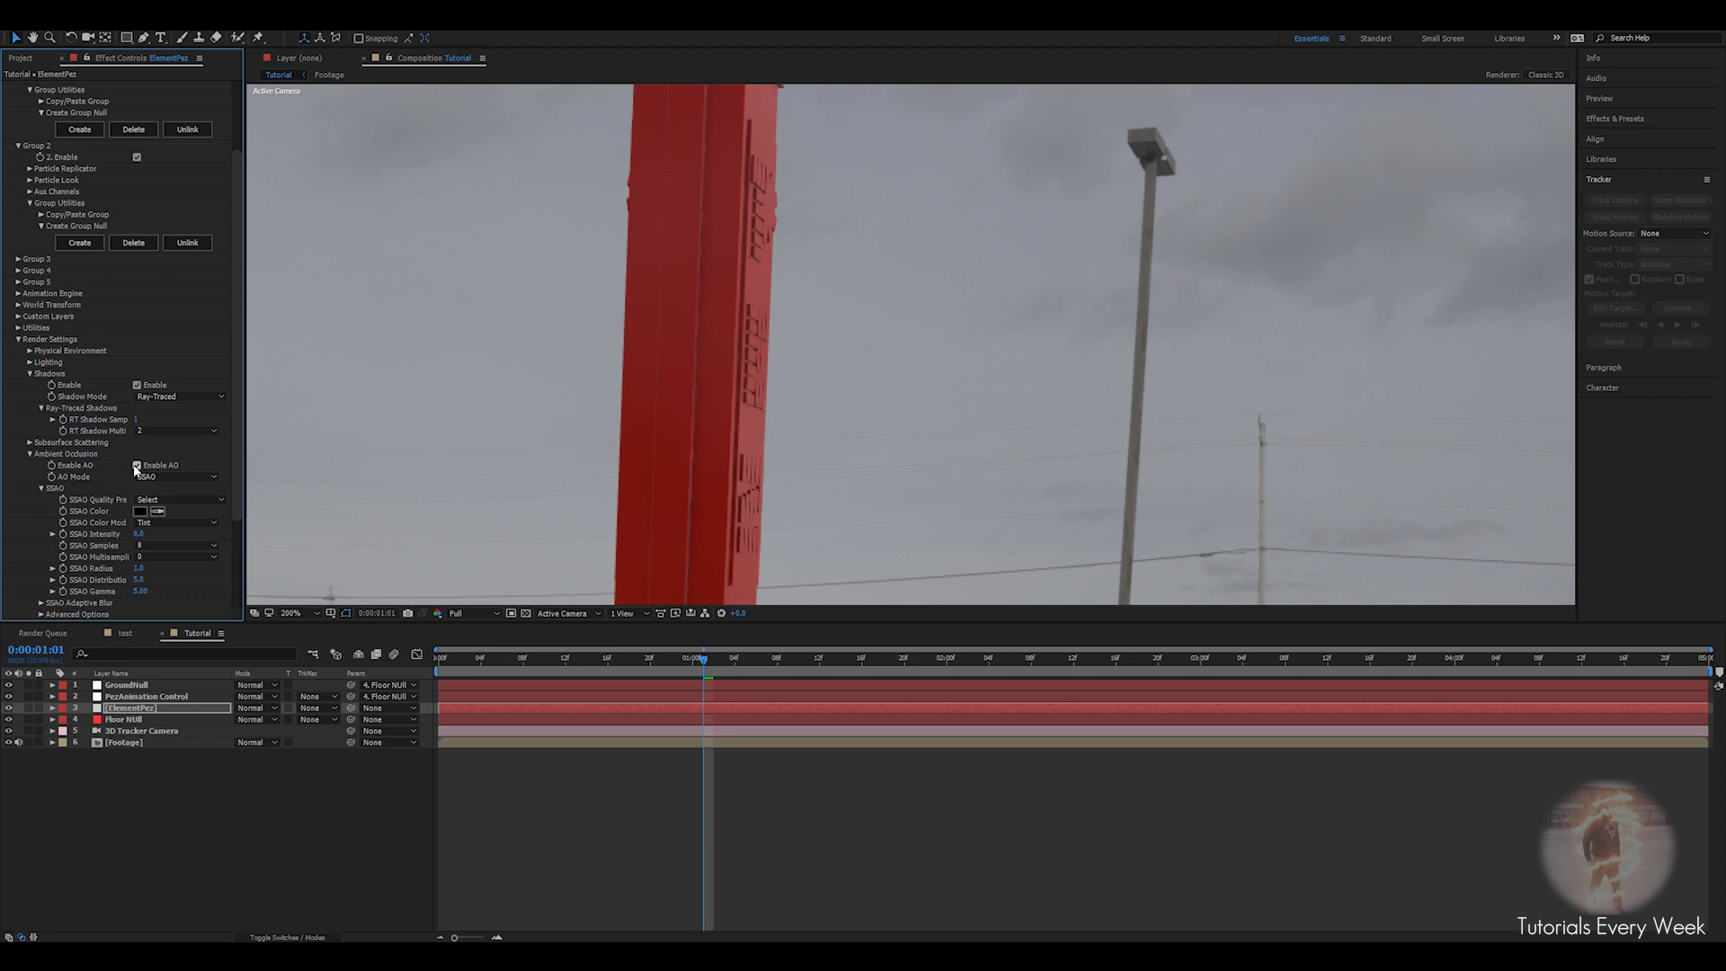
Raise SSAO Samples to 16 and scrub ahead to preview the shot.
left_click(153, 546)
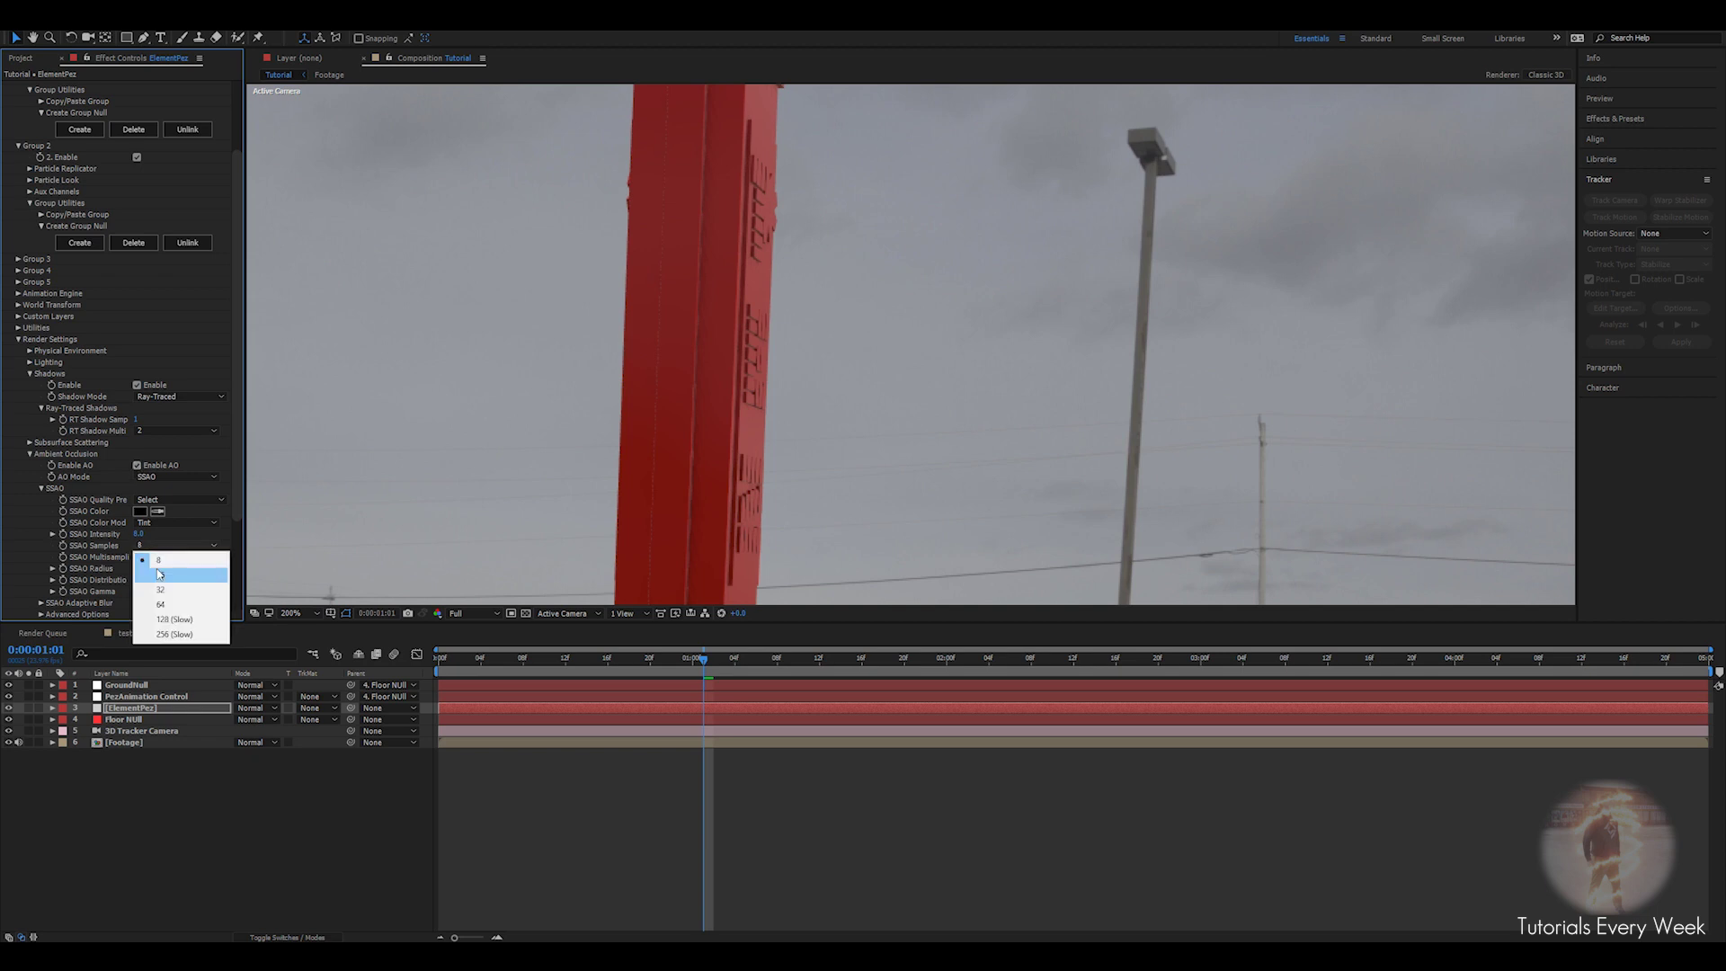
left_click(159, 576)
scroll(681, 320, "down", 2)
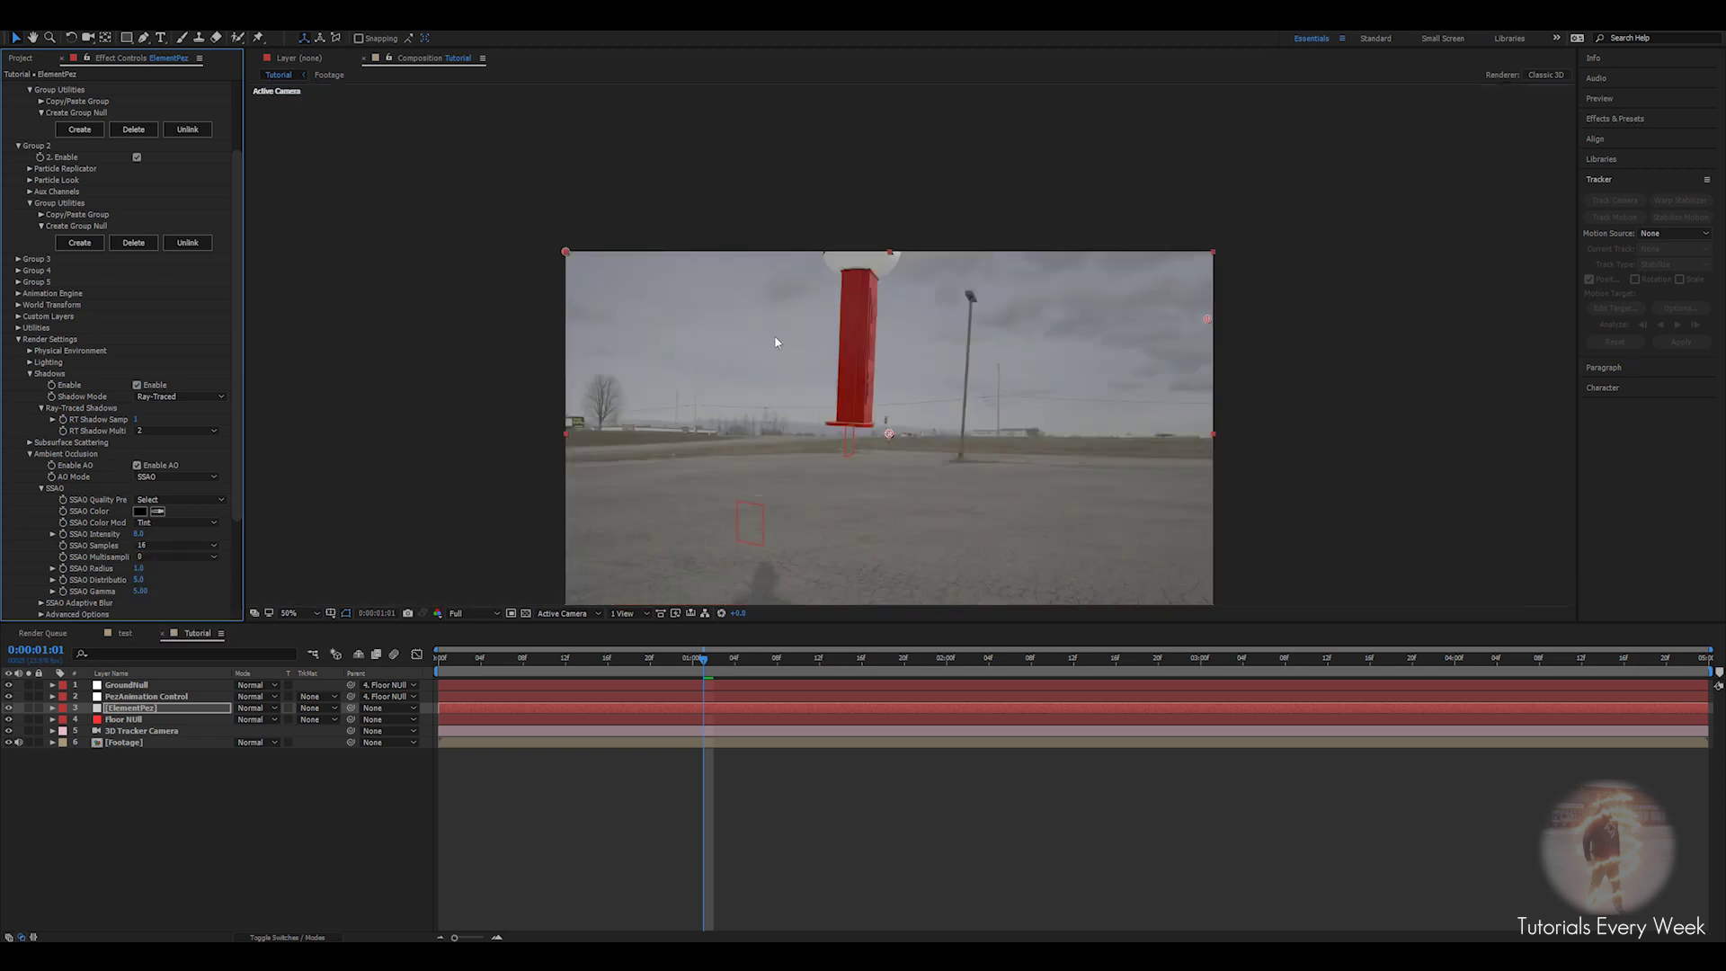
scroll(818, 336, "up", 1)
scroll(817, 336, "down", 6)
scroll(866, 351, "up", 4)
left_click_drag(702, 668, 756, 676)
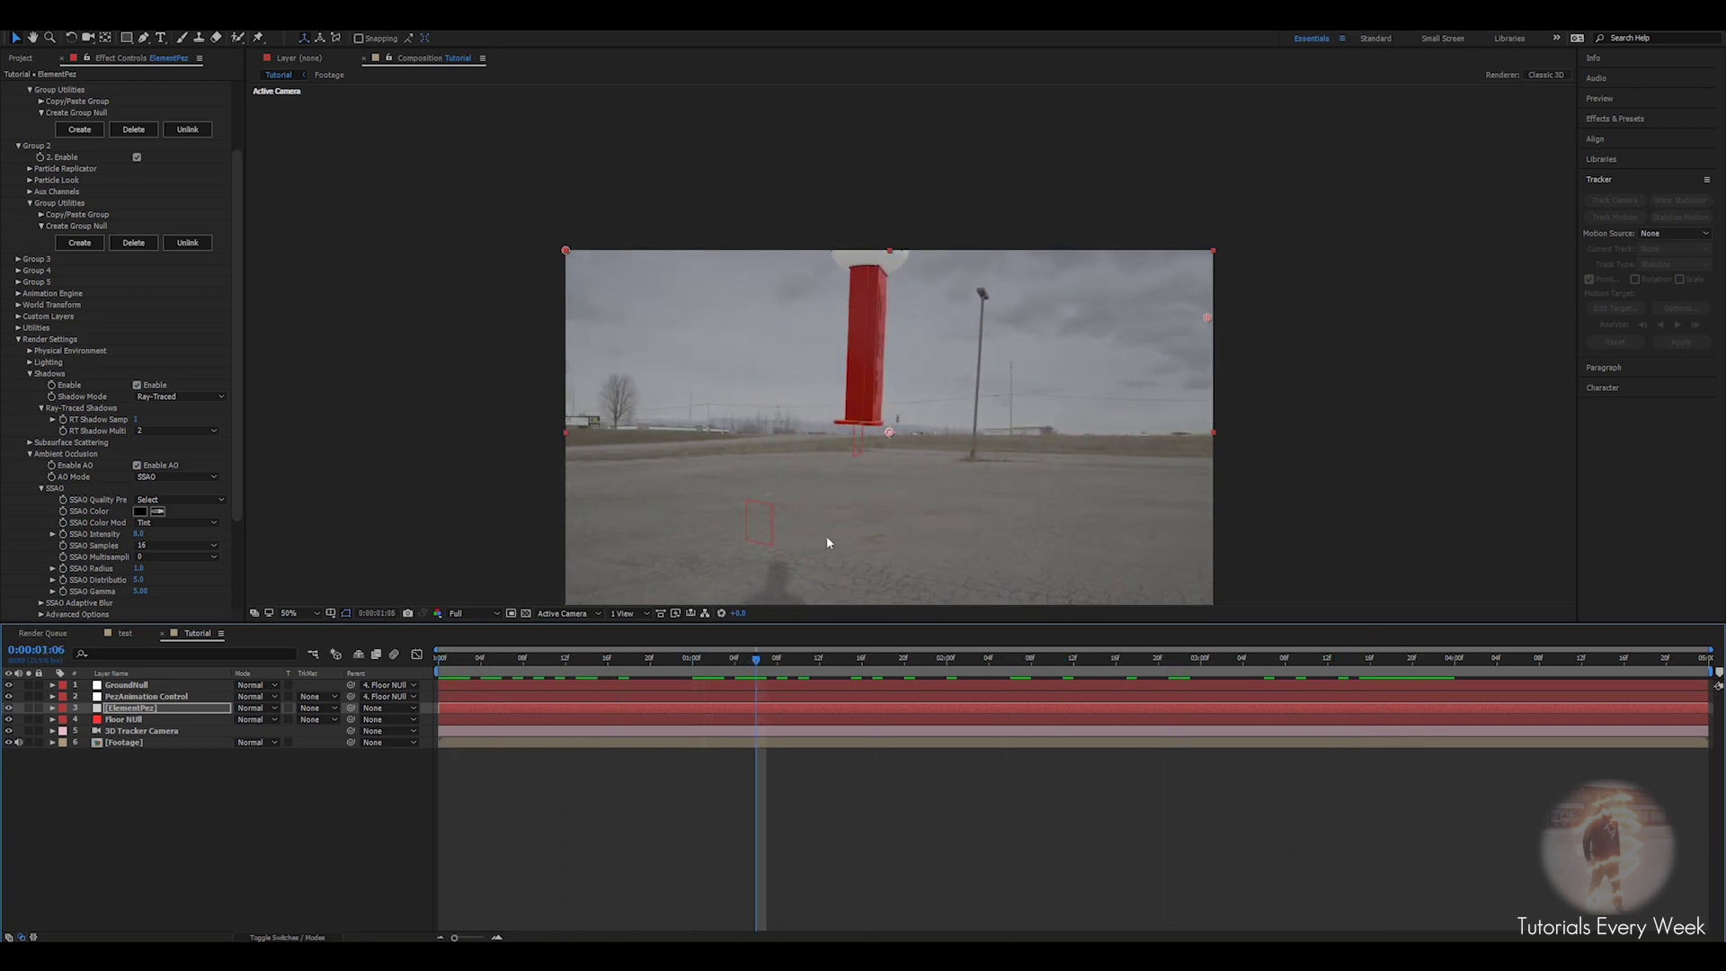
Lower the Pez slightly in the scene and recentre the composition view.
left_click(135, 696)
left_click_drag(865, 402, 861, 503)
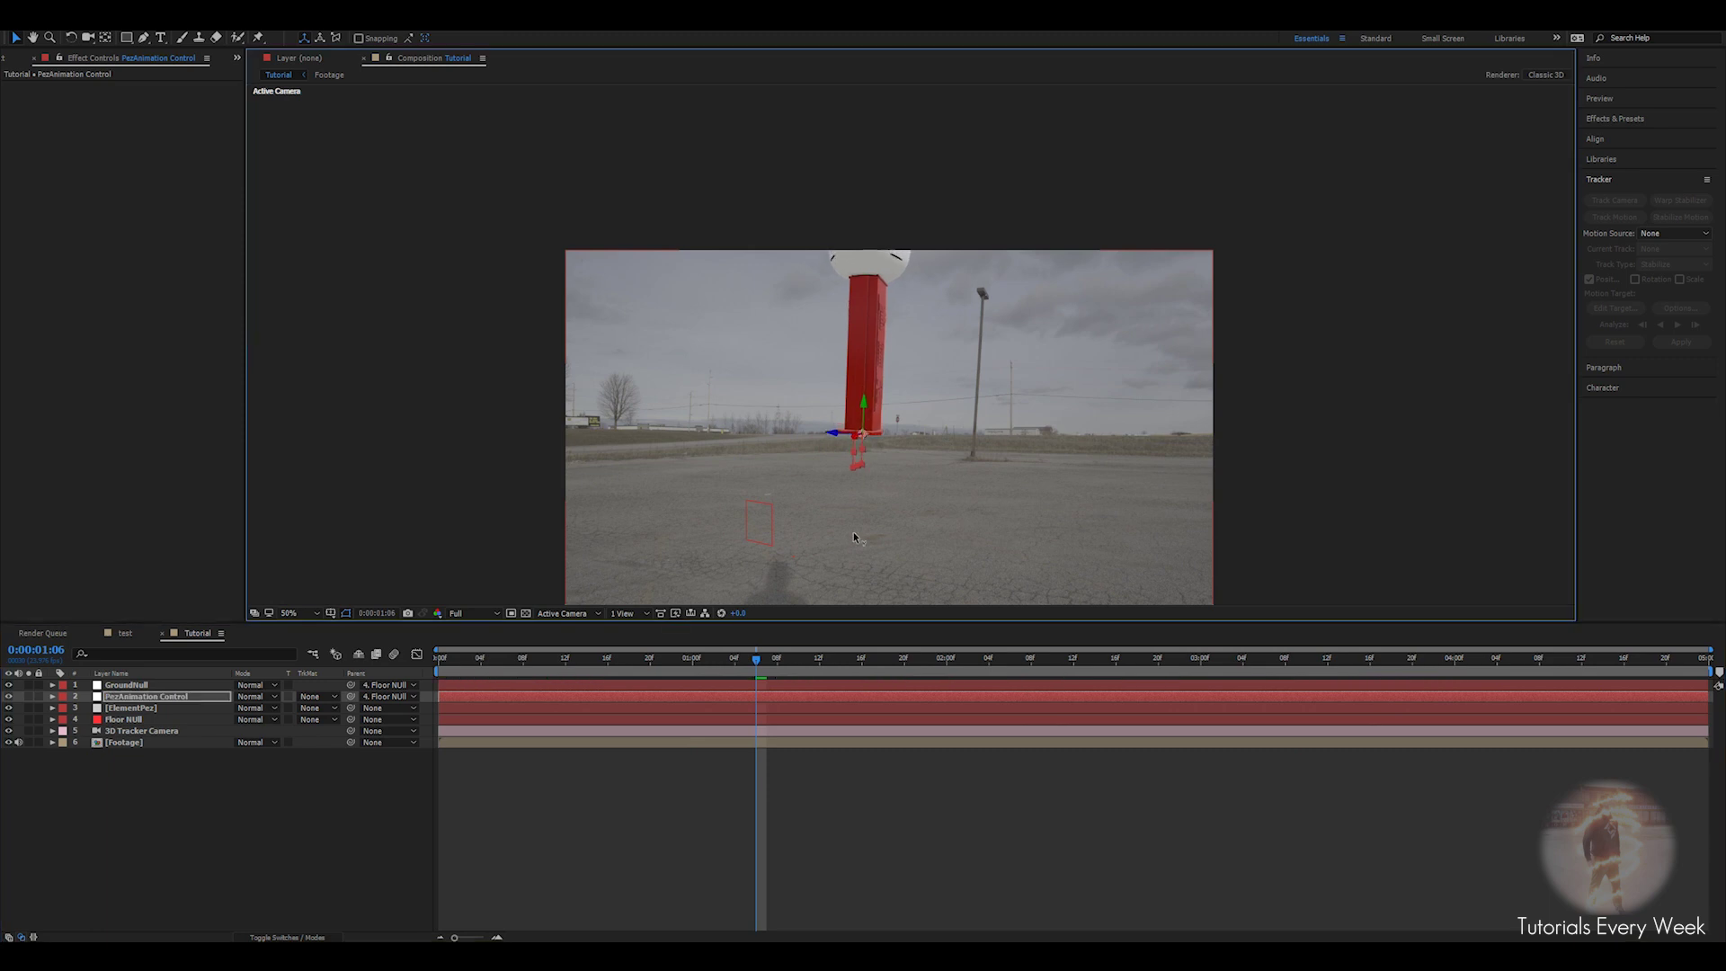
left_click_drag(926, 464, 802, 472)
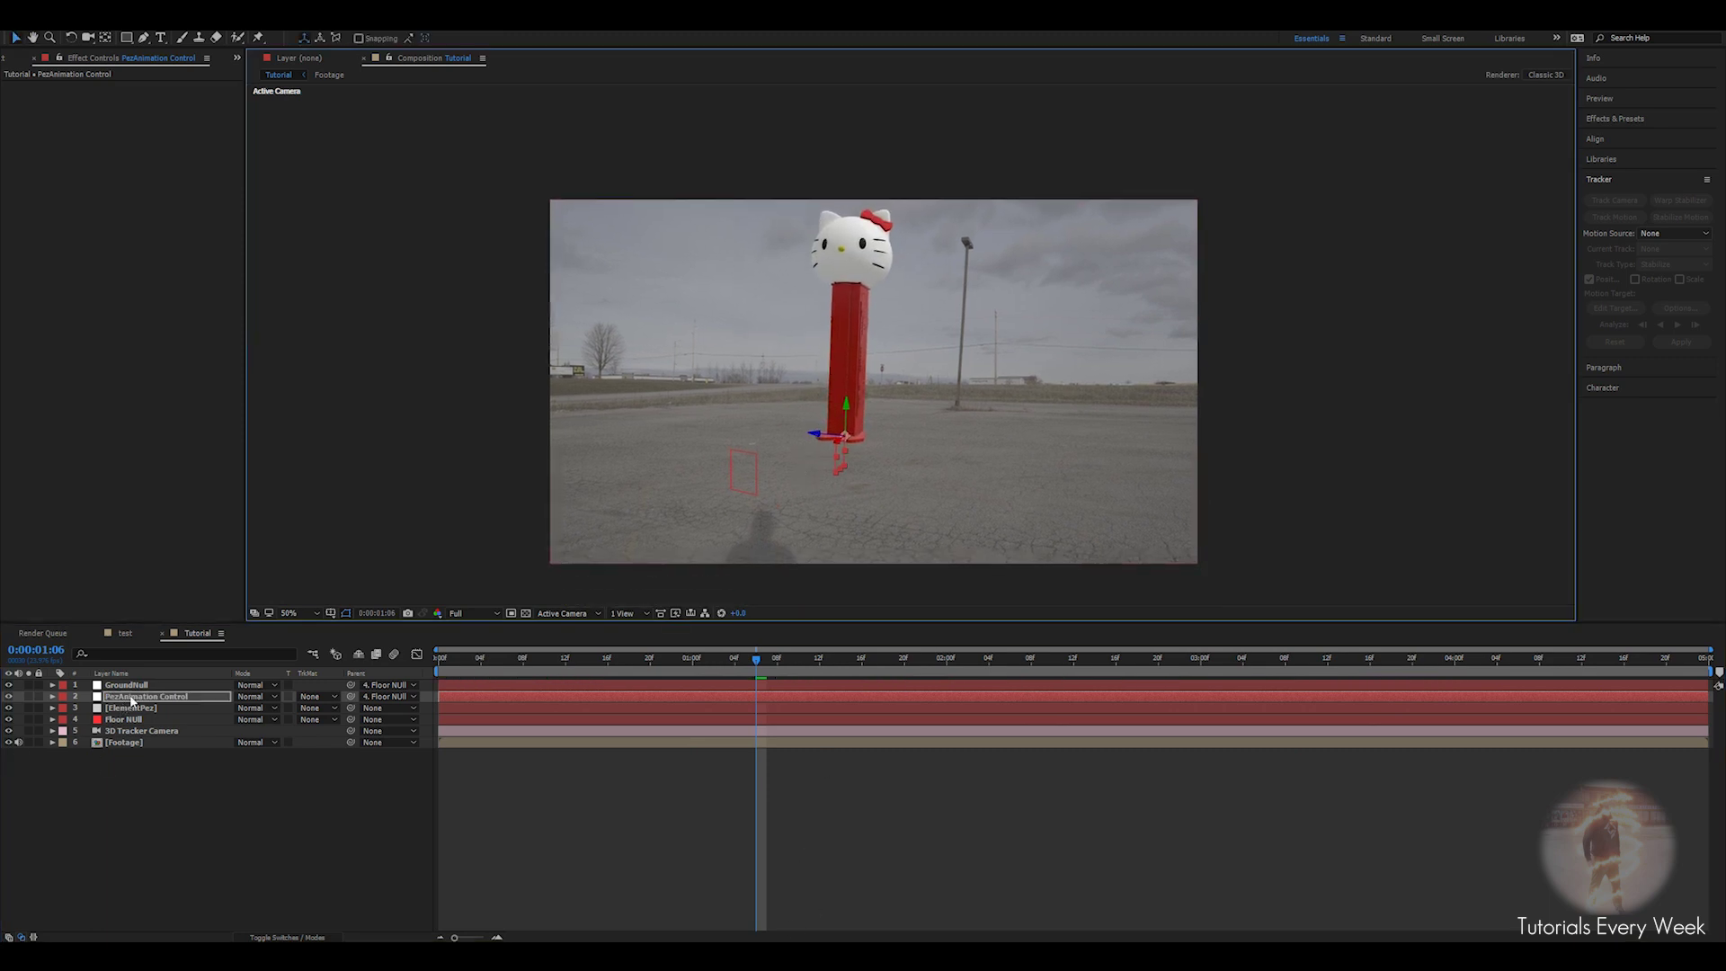
Add a new light, Light 1, with Light Type Parallel and adjusted intensity.
right_click(594, 772)
mouse_move(632, 781)
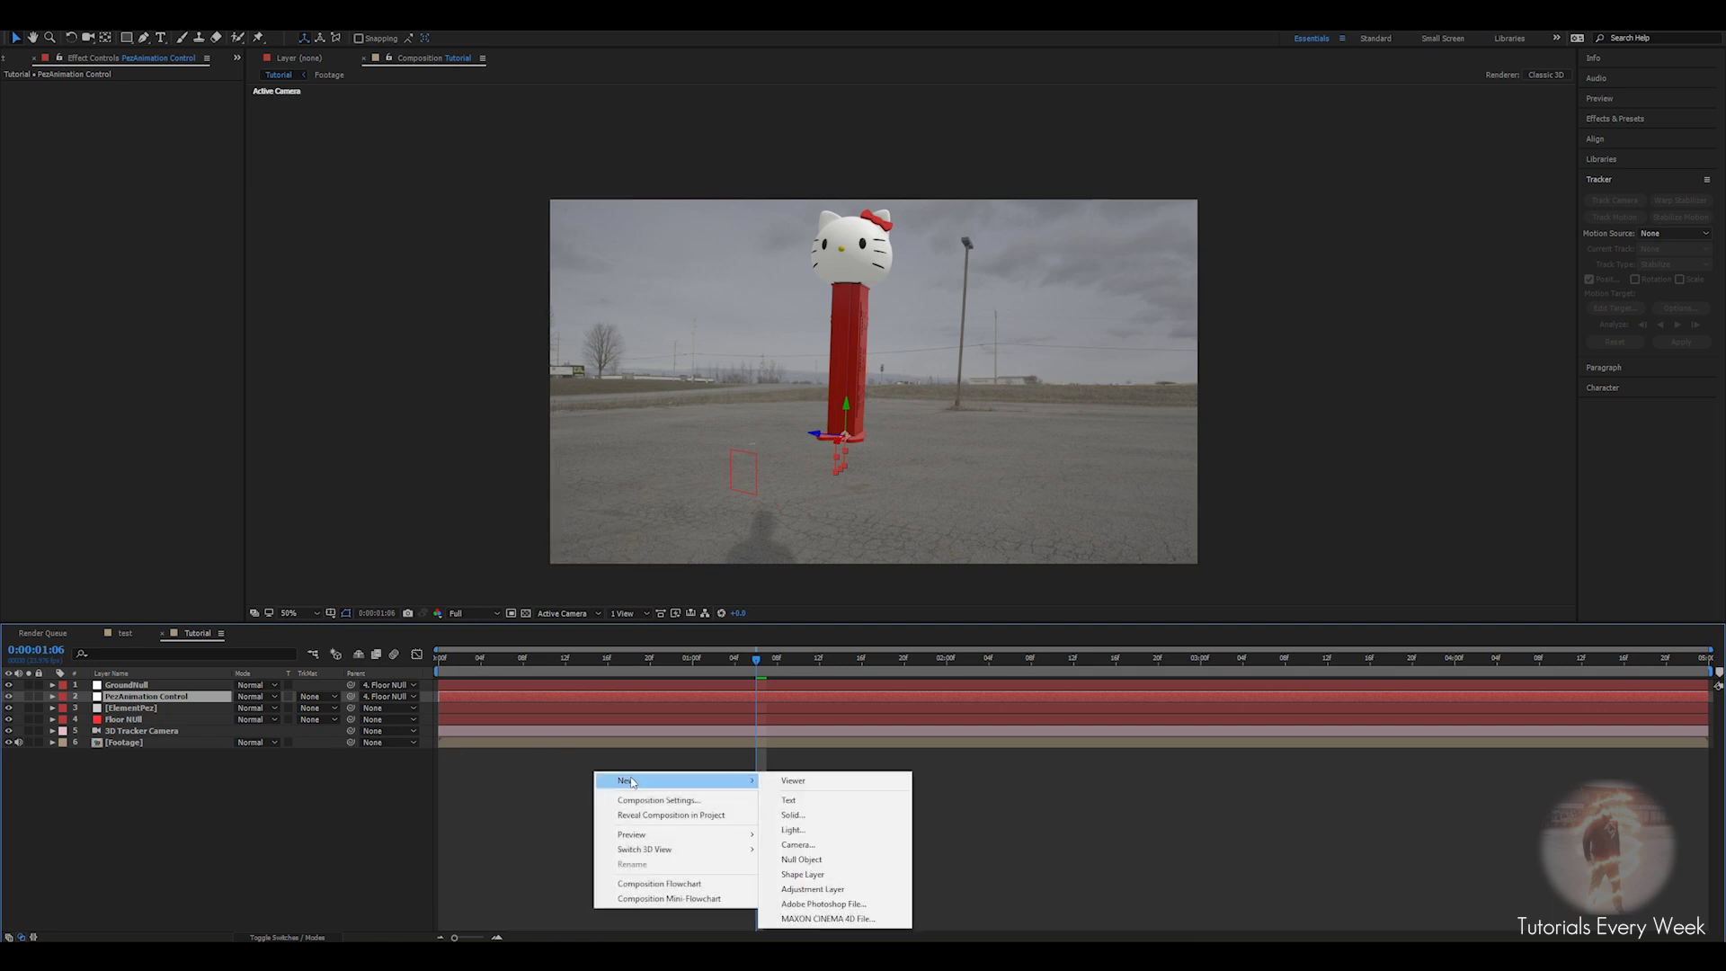
left_click(793, 829)
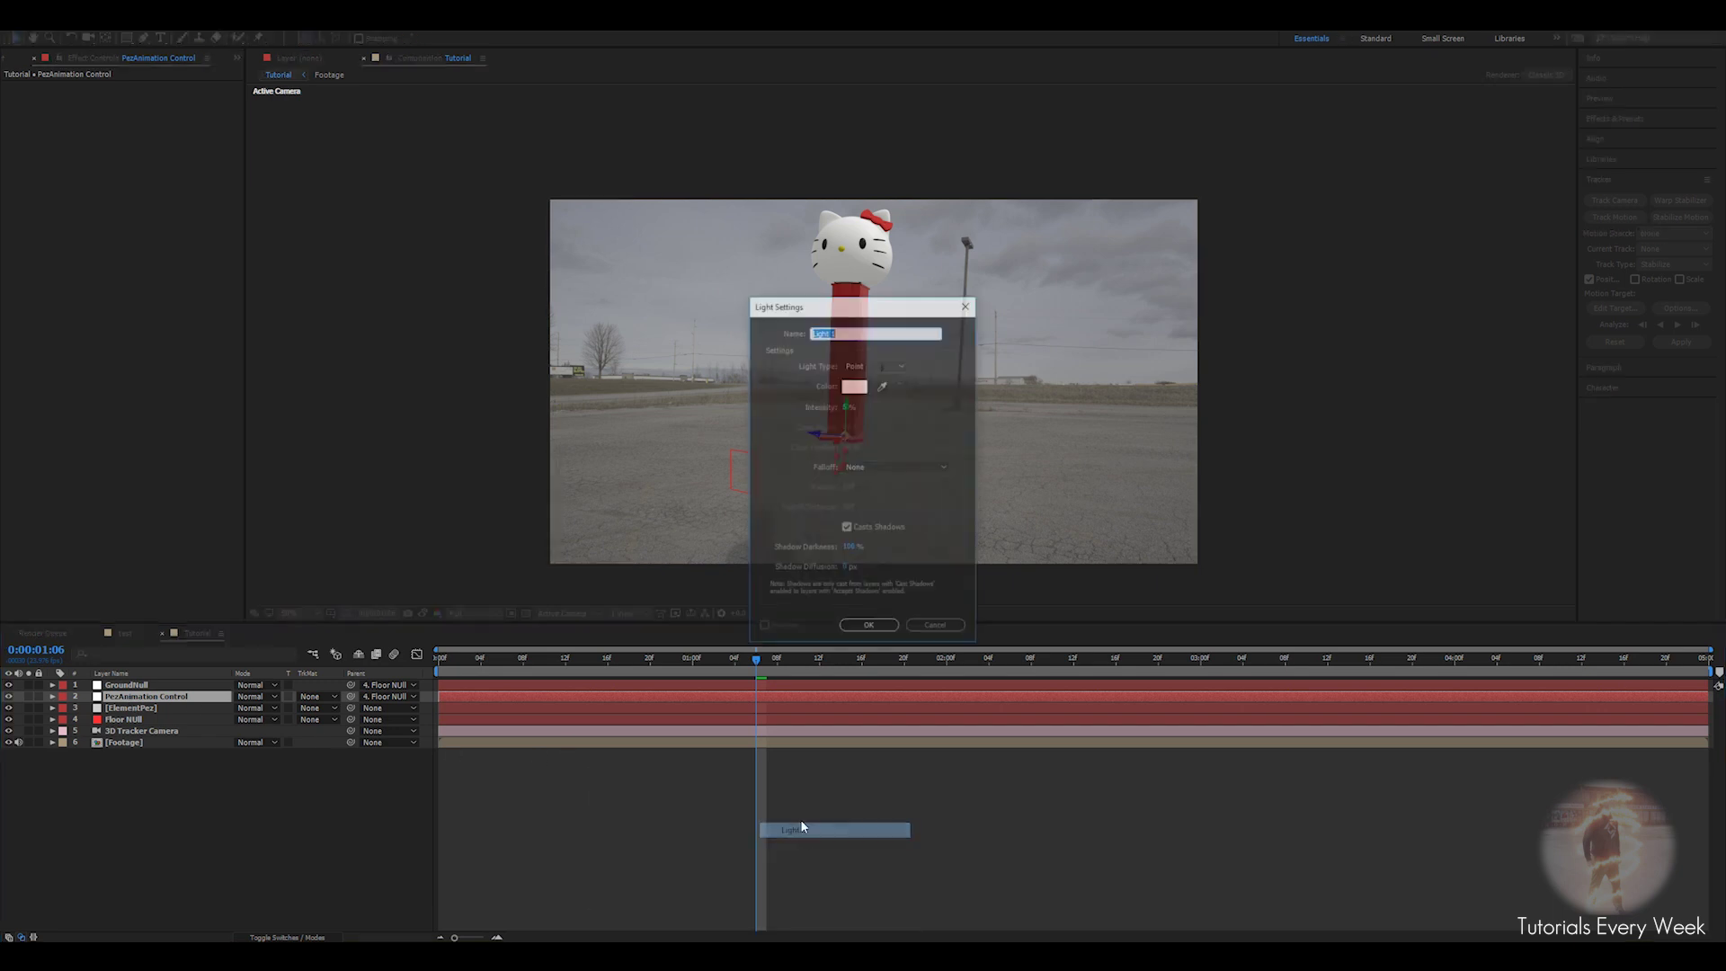
left_click(858, 366)
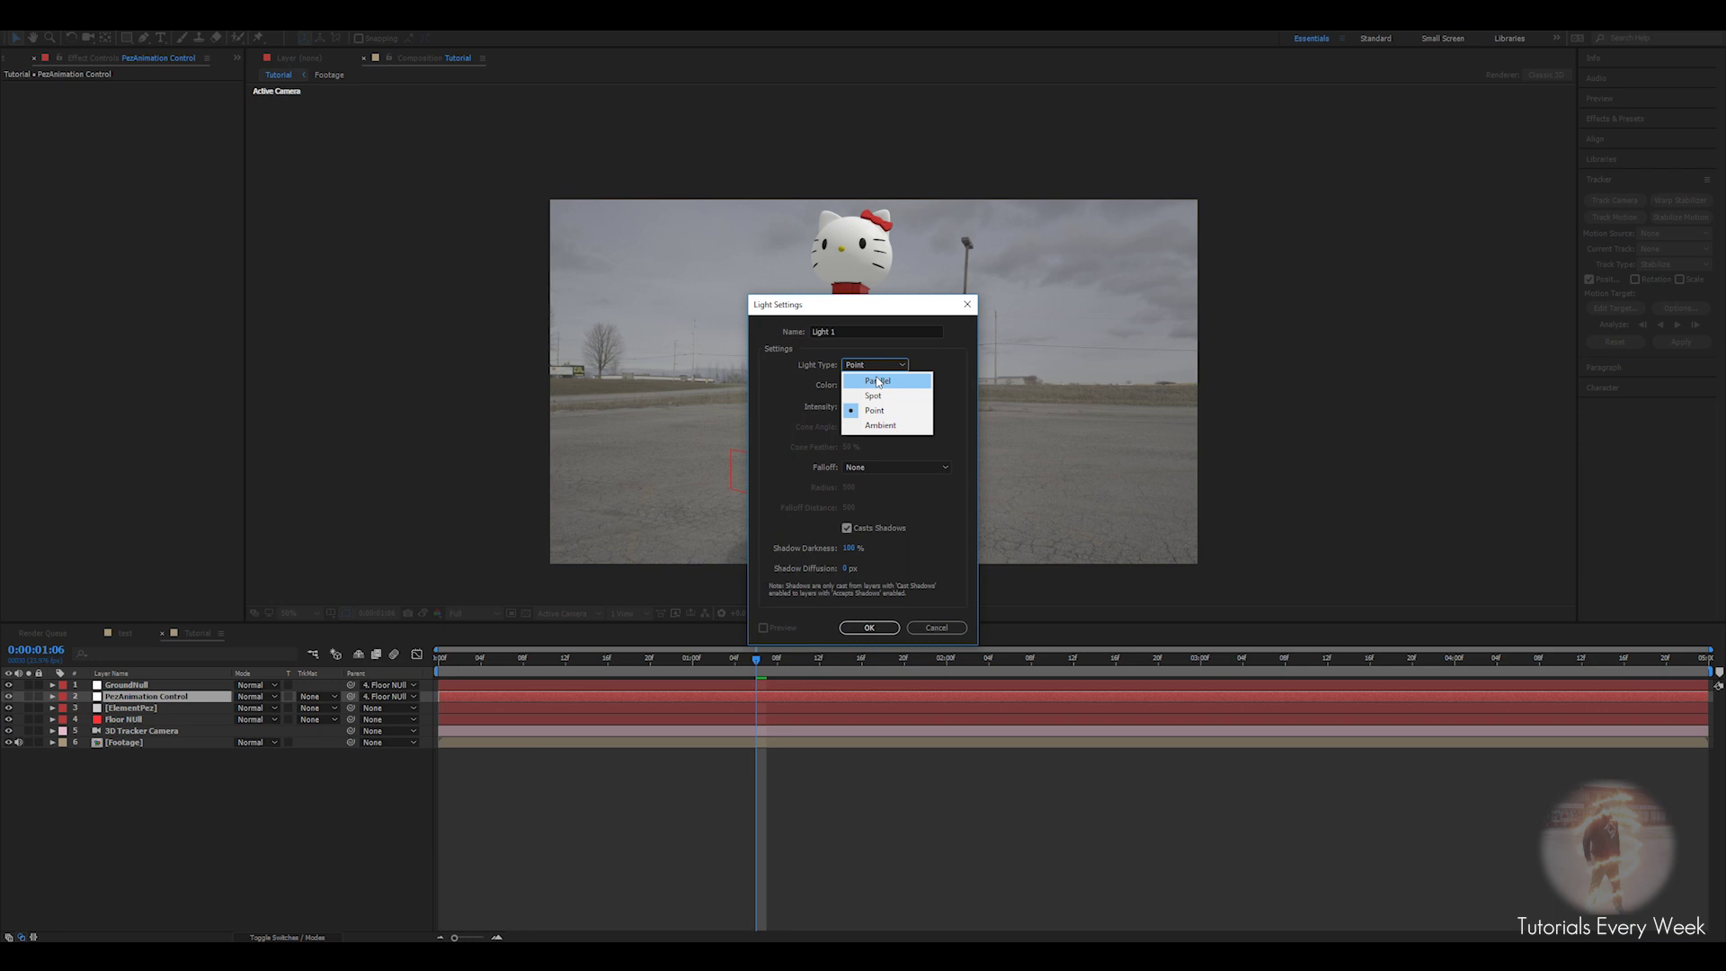
left_click(879, 382)
left_click(850, 406)
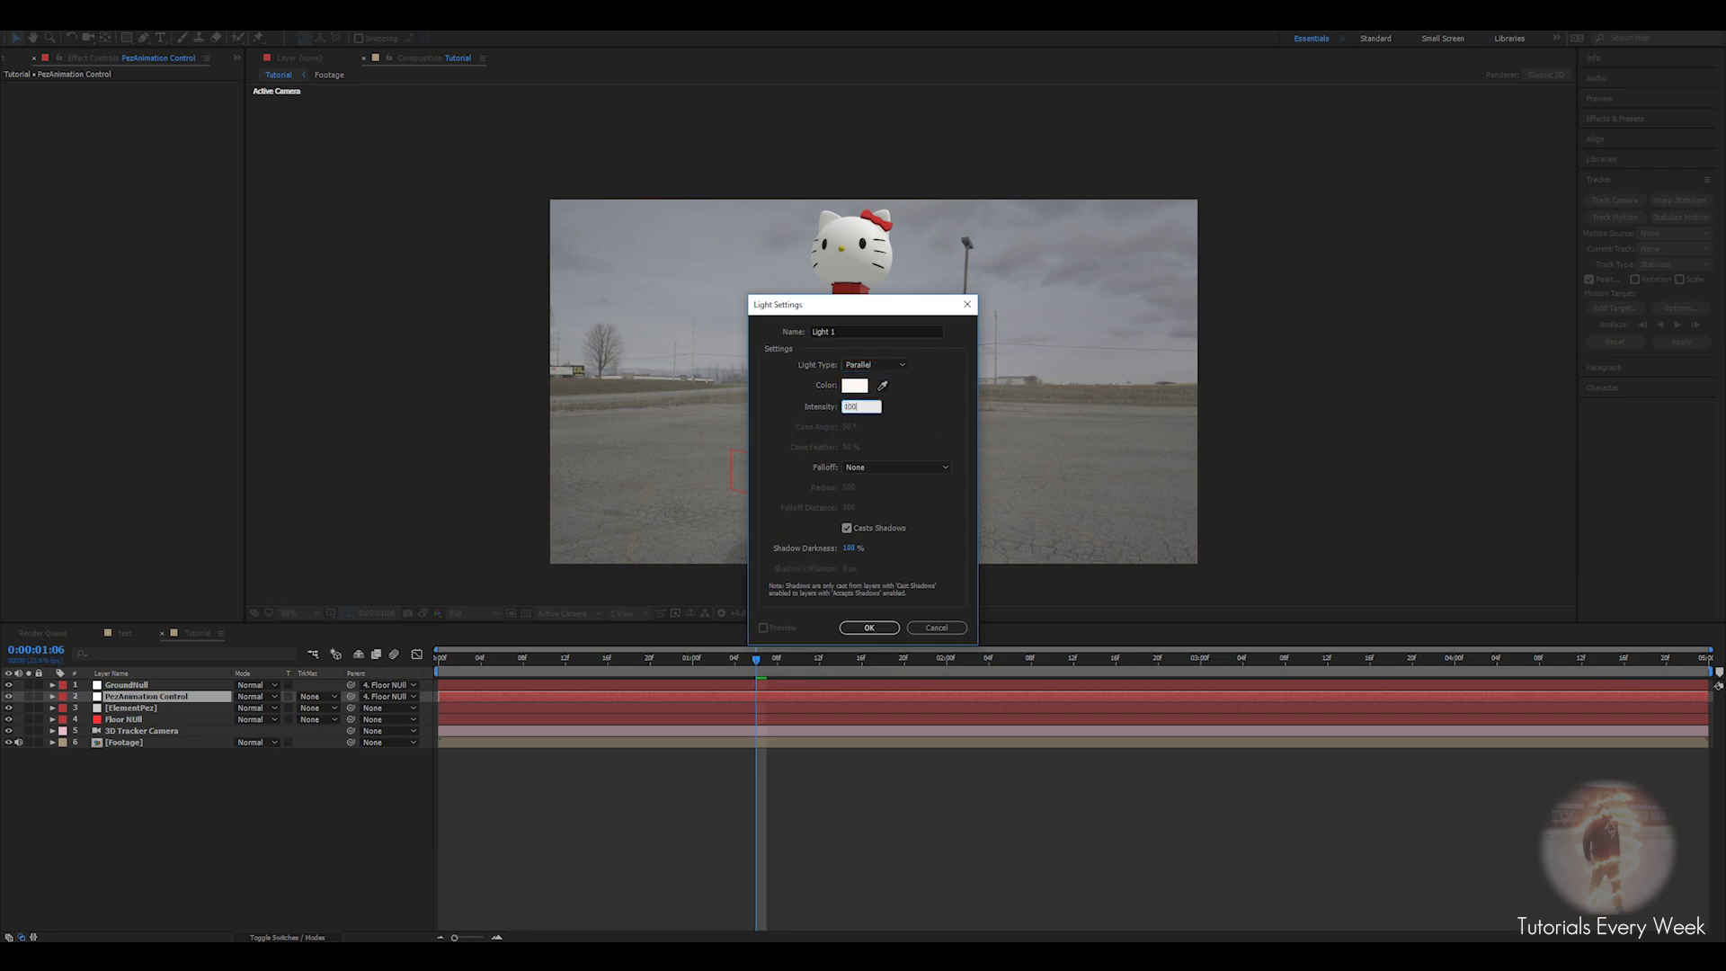
key("Return")
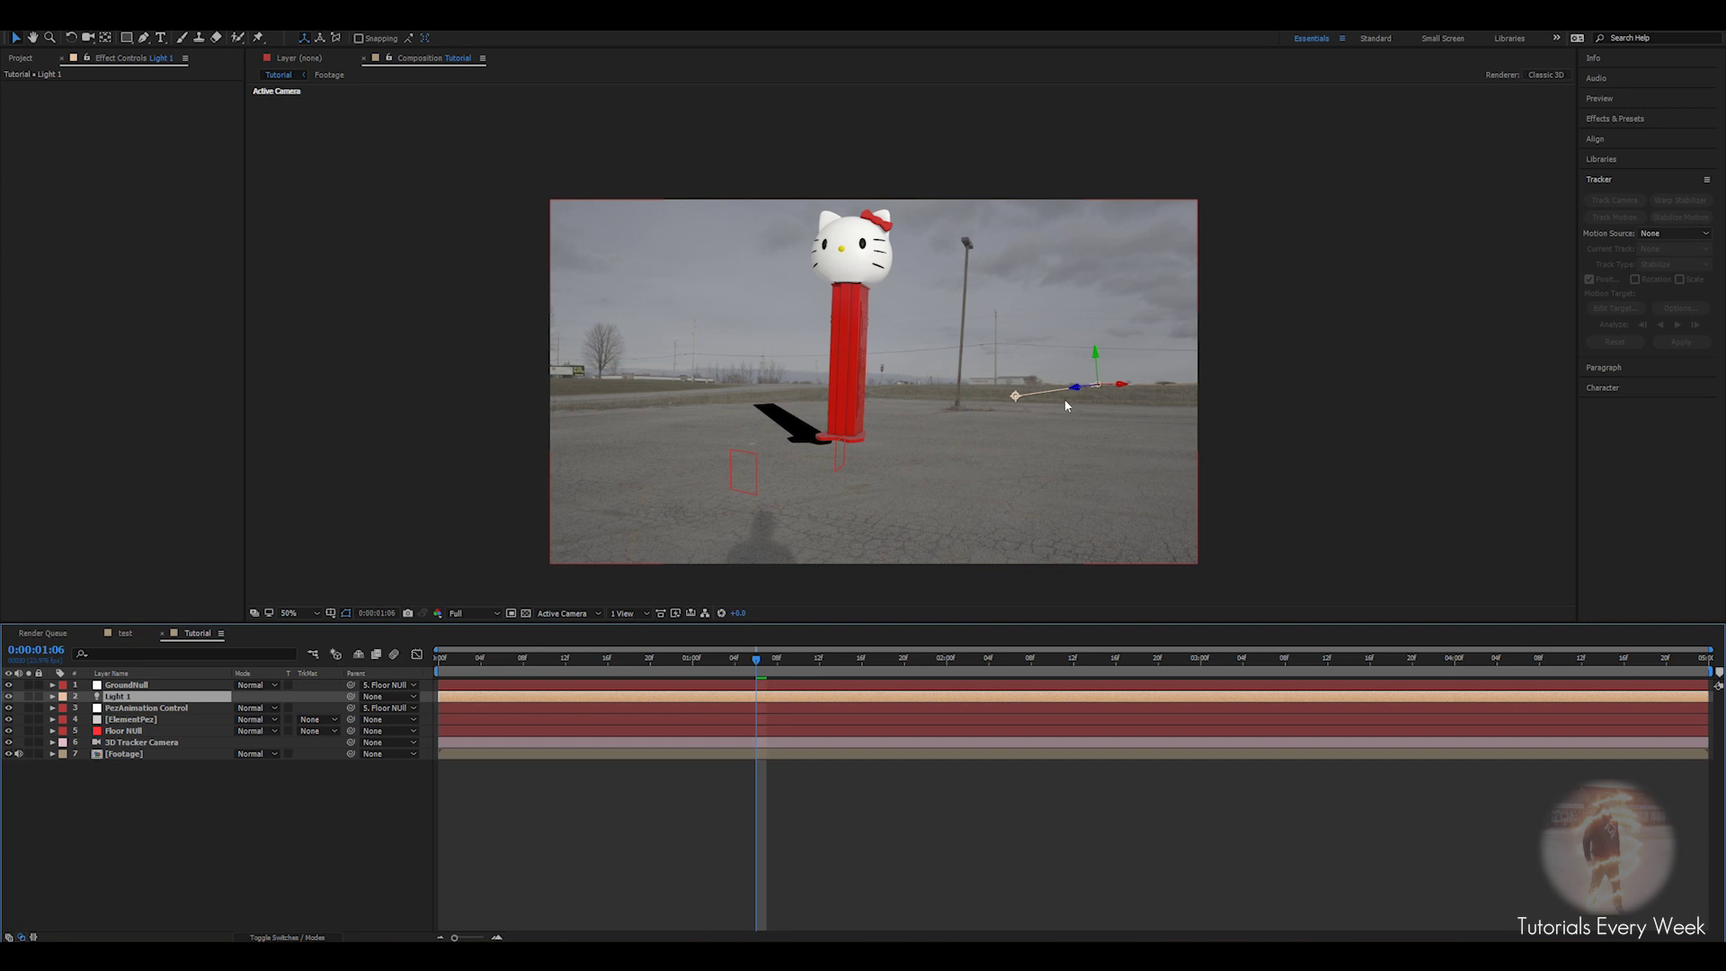
Move Light 1 left and scrub its Point of Interest values to reshape the Pez's shadow.
left_click_drag(1122, 387, 995, 400)
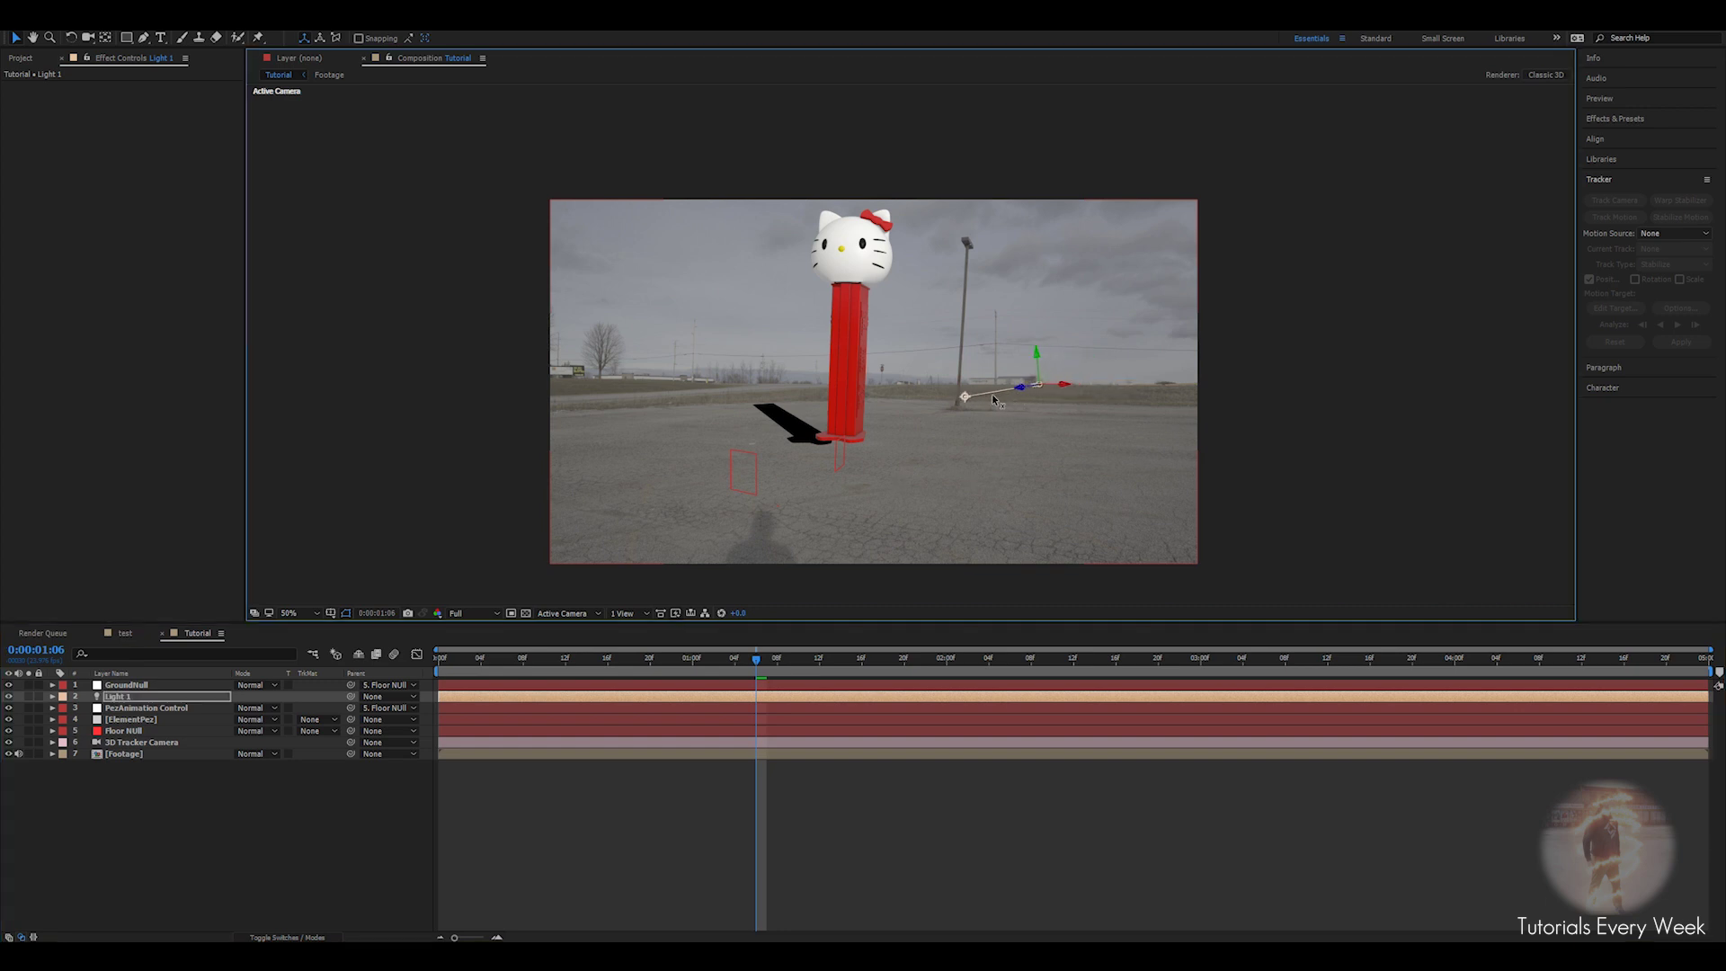
left_click(1036, 373)
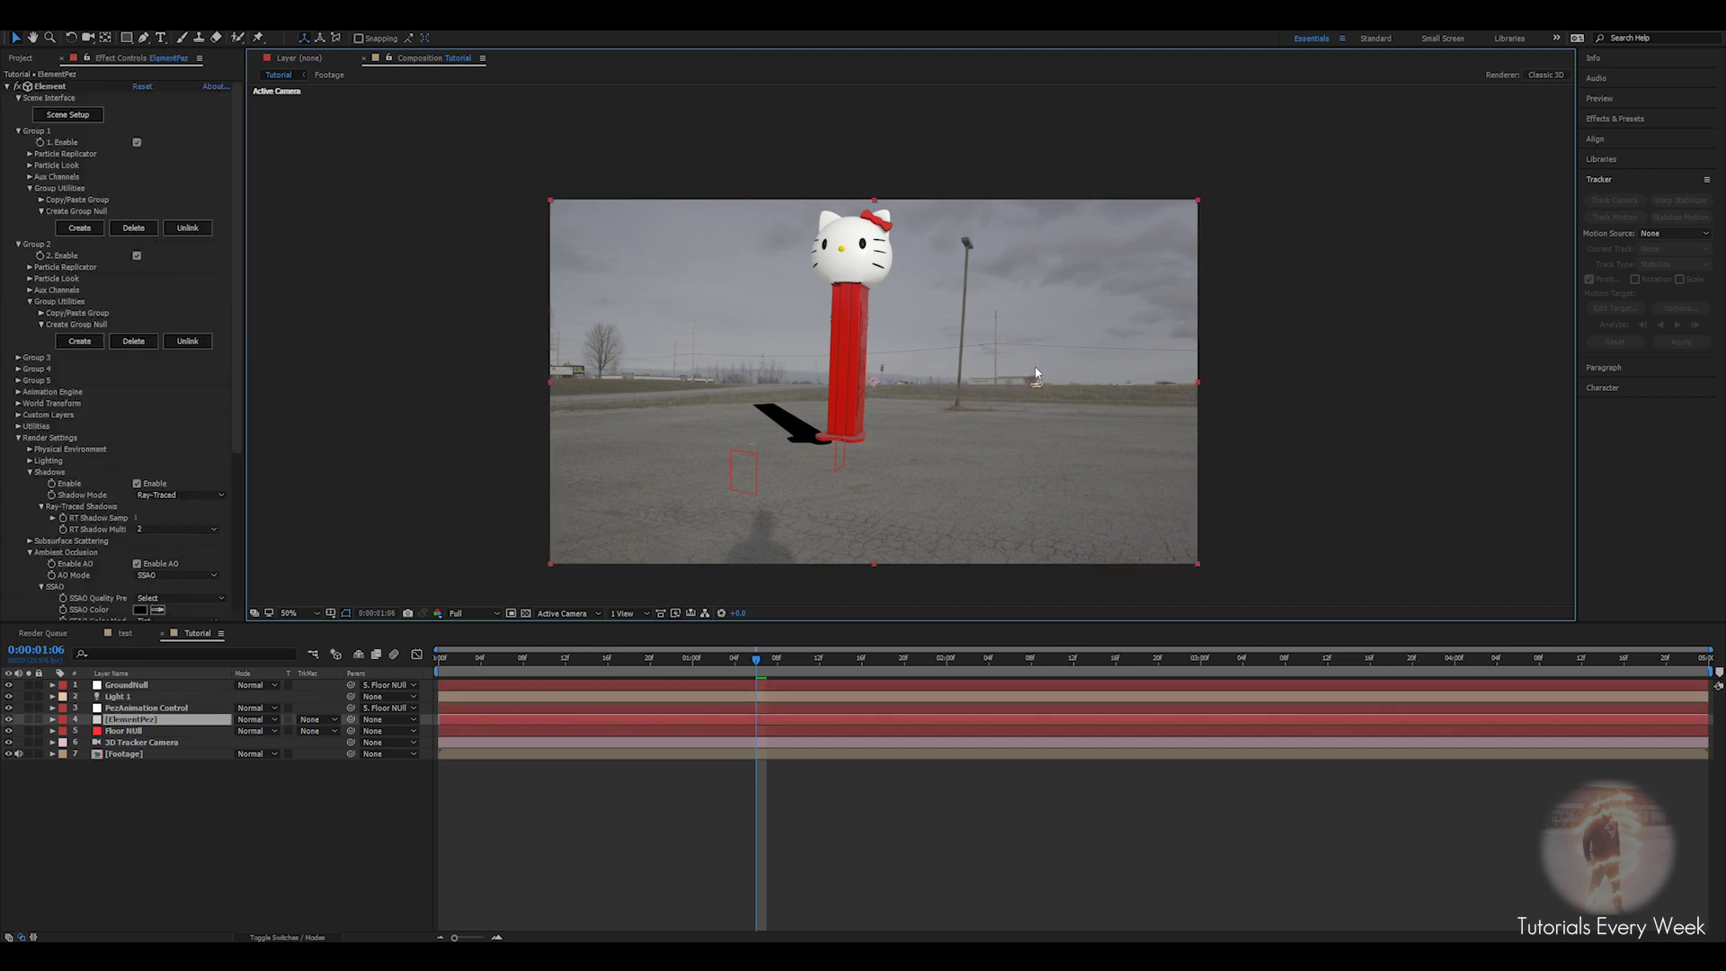
left_click(1039, 386)
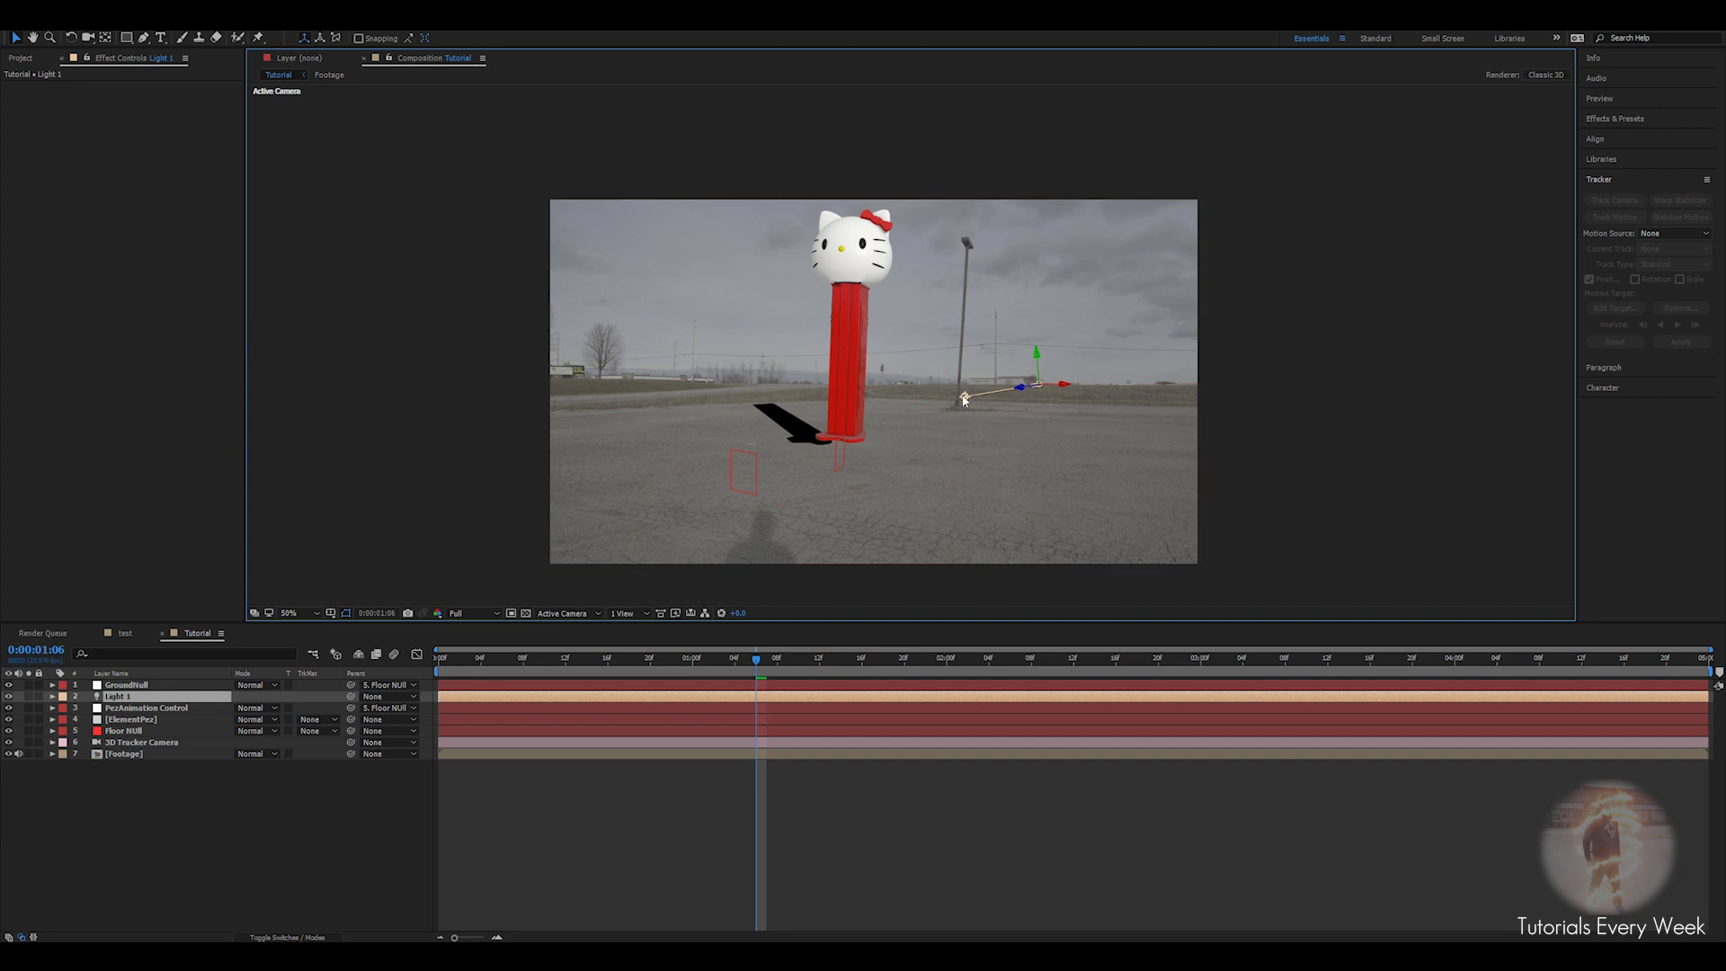
key("a")
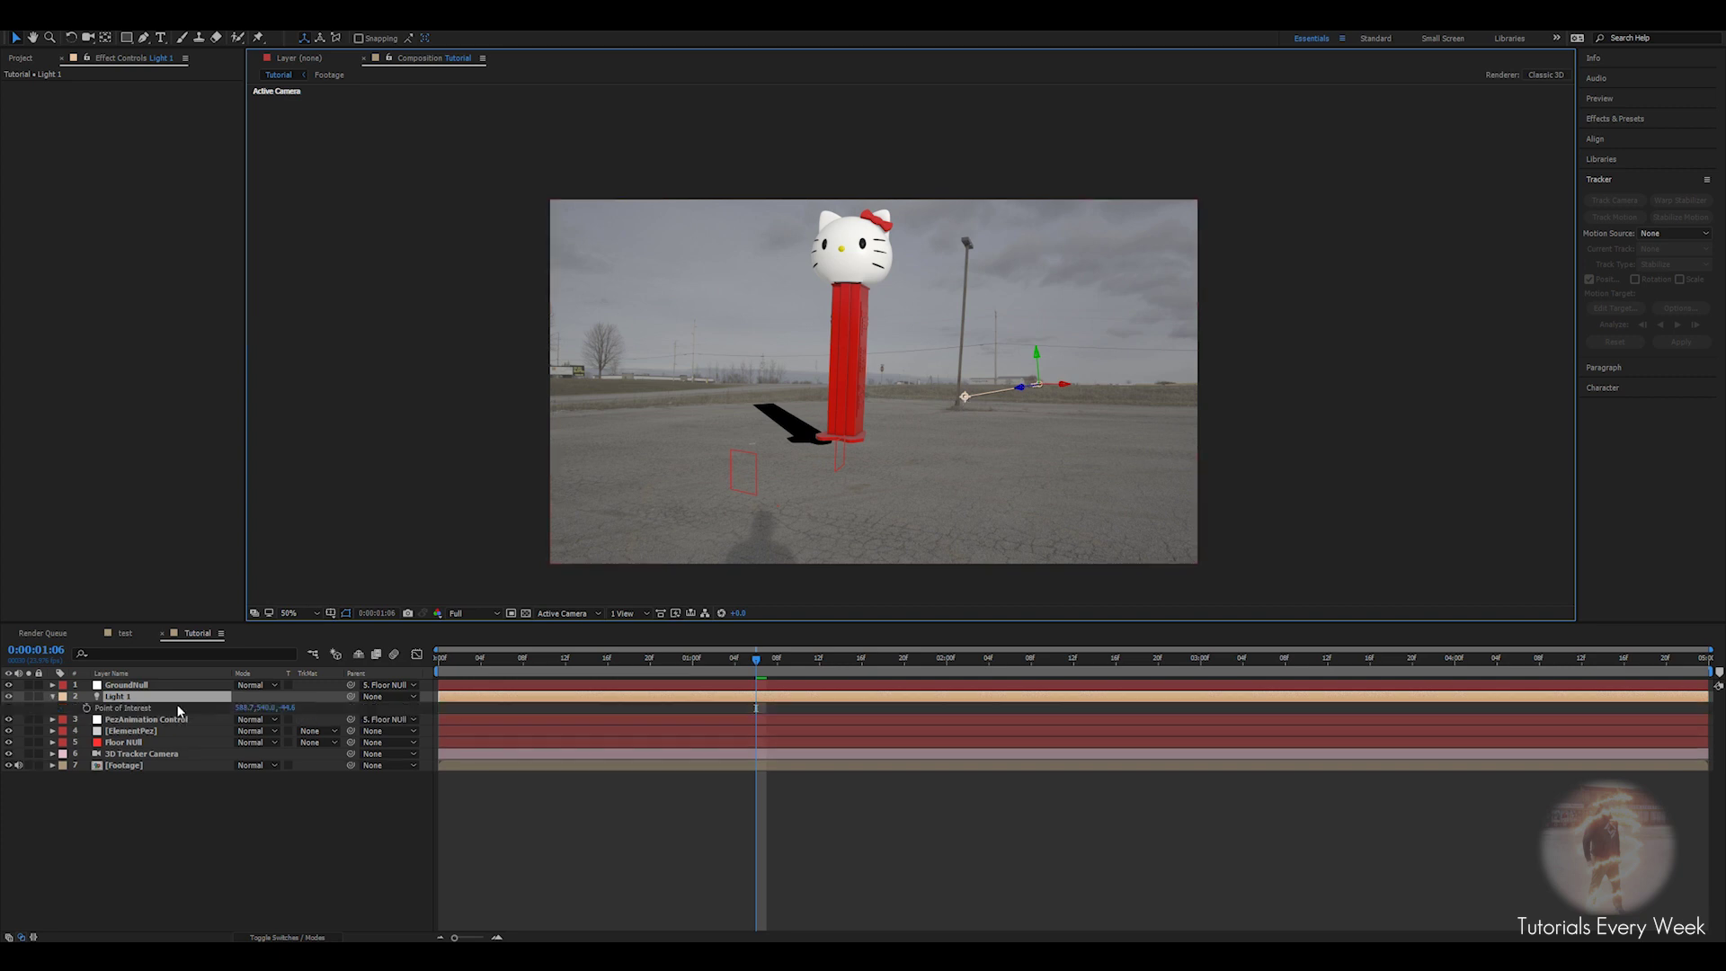
left_click_drag(286, 708, 539, 744)
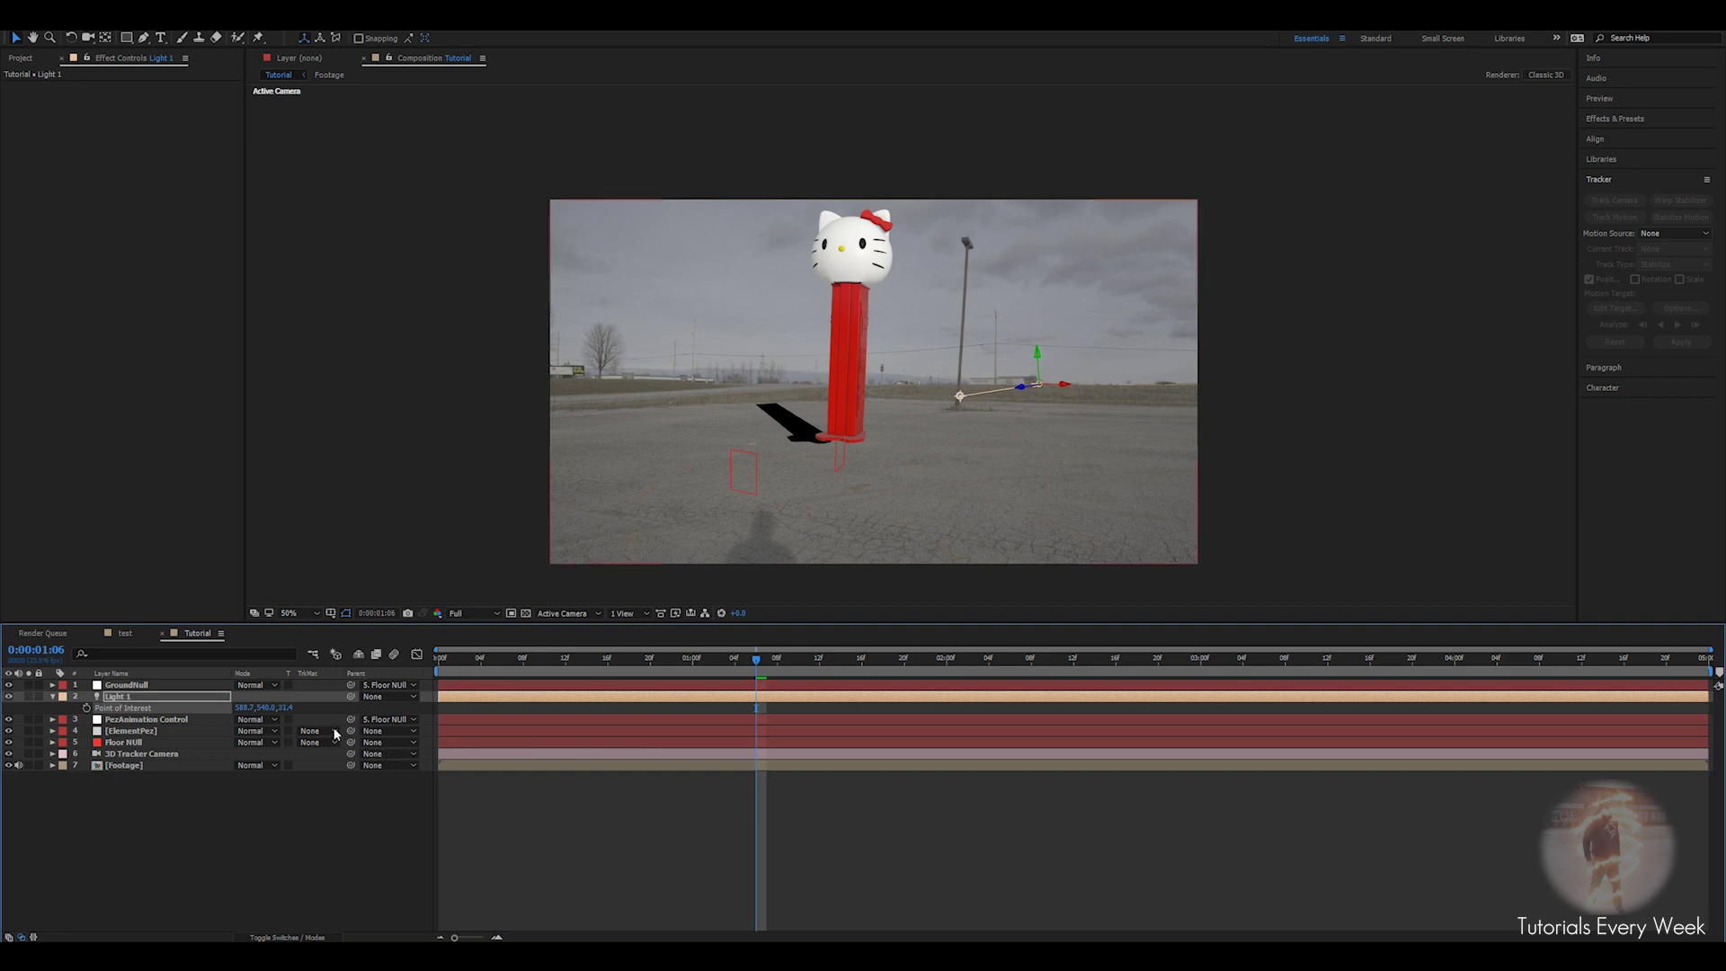
left_click_drag(267, 707, 882, 732)
left_click_drag(242, 708, 376, 696)
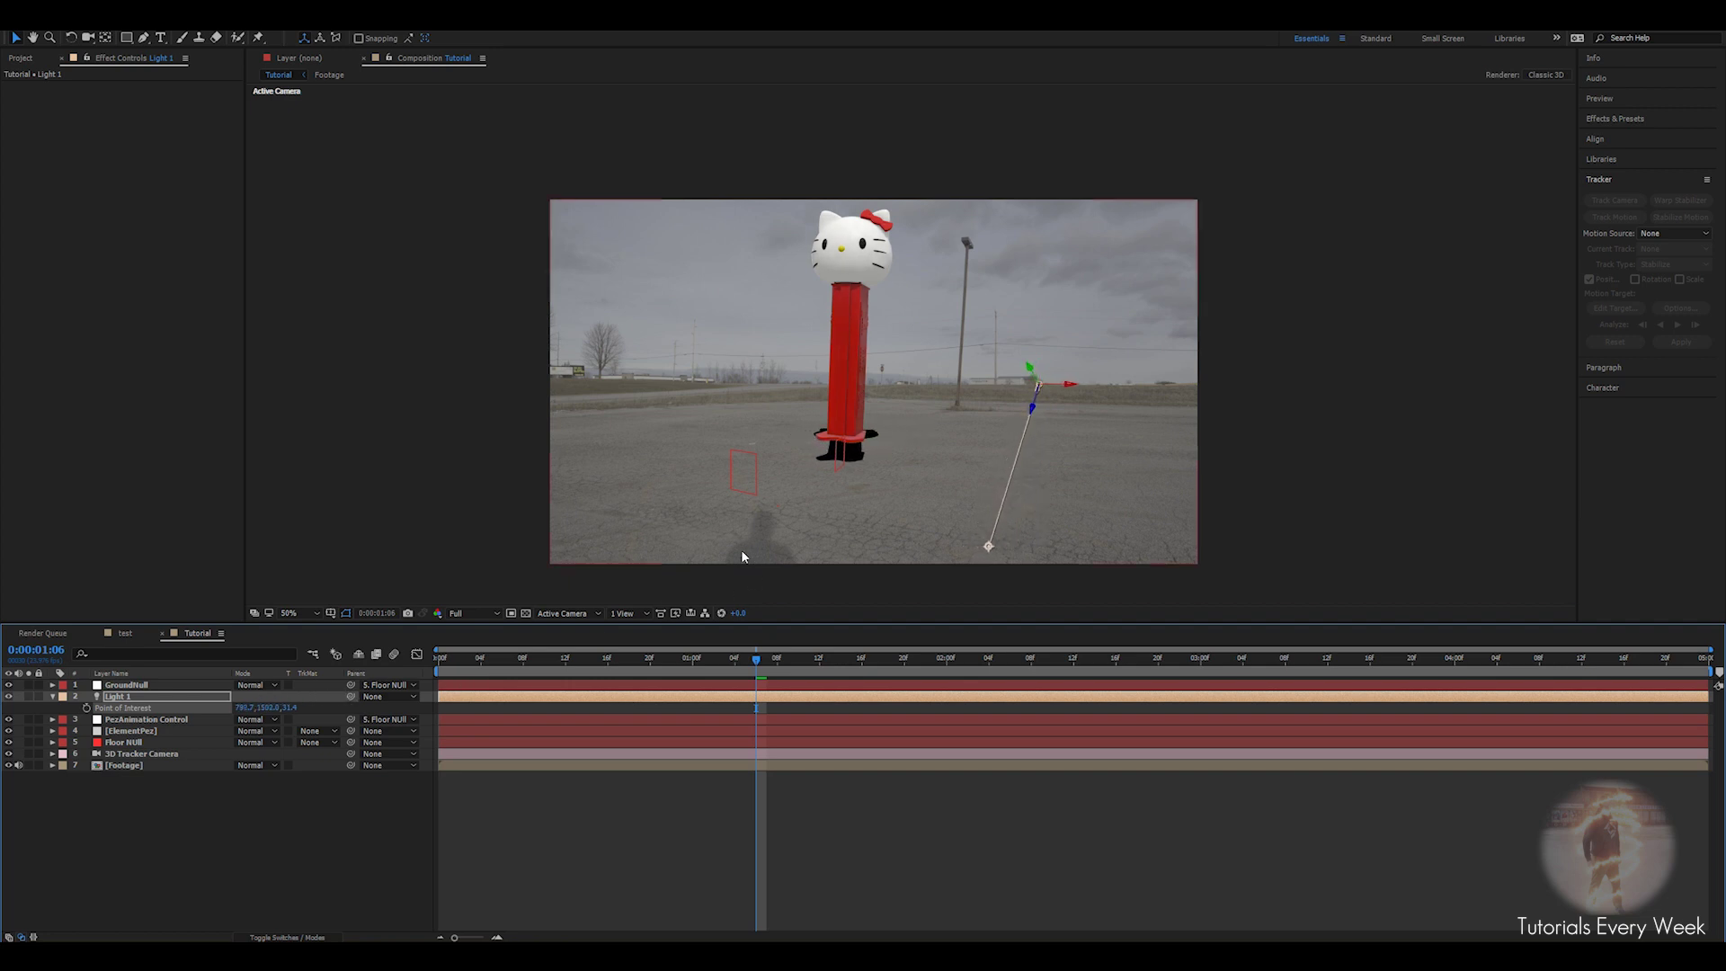
Fine-tune Light 1's Point of Interest while checking late and early frames of the shadow.
left_click_drag(912, 659, 1701, 659)
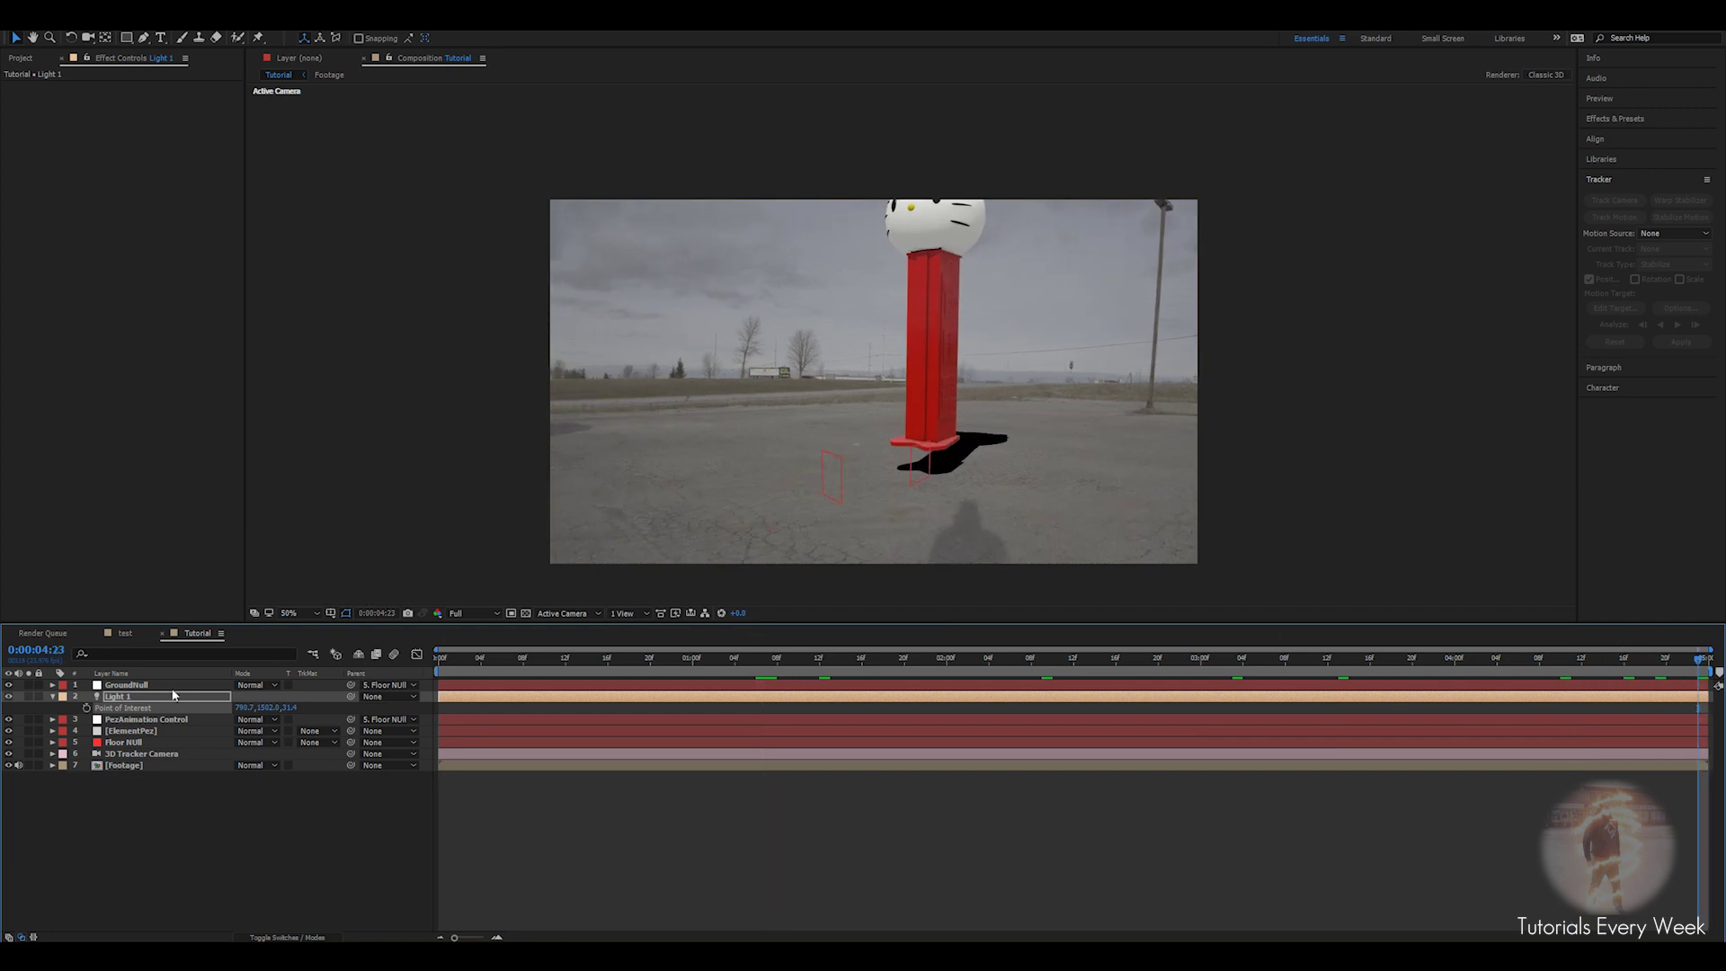
mouse_move(267, 707)
left_mouse_down()
mouse_move(220, 708)
mouse_move(265, 708)
left_mouse_up()
mouse_move(115, 707)
left_mouse_down()
mouse_move(99, 708)
mouse_move(155, 708)
mouse_move(135, 708)
left_mouse_up()
left_click_drag(296, 710, 246, 711)
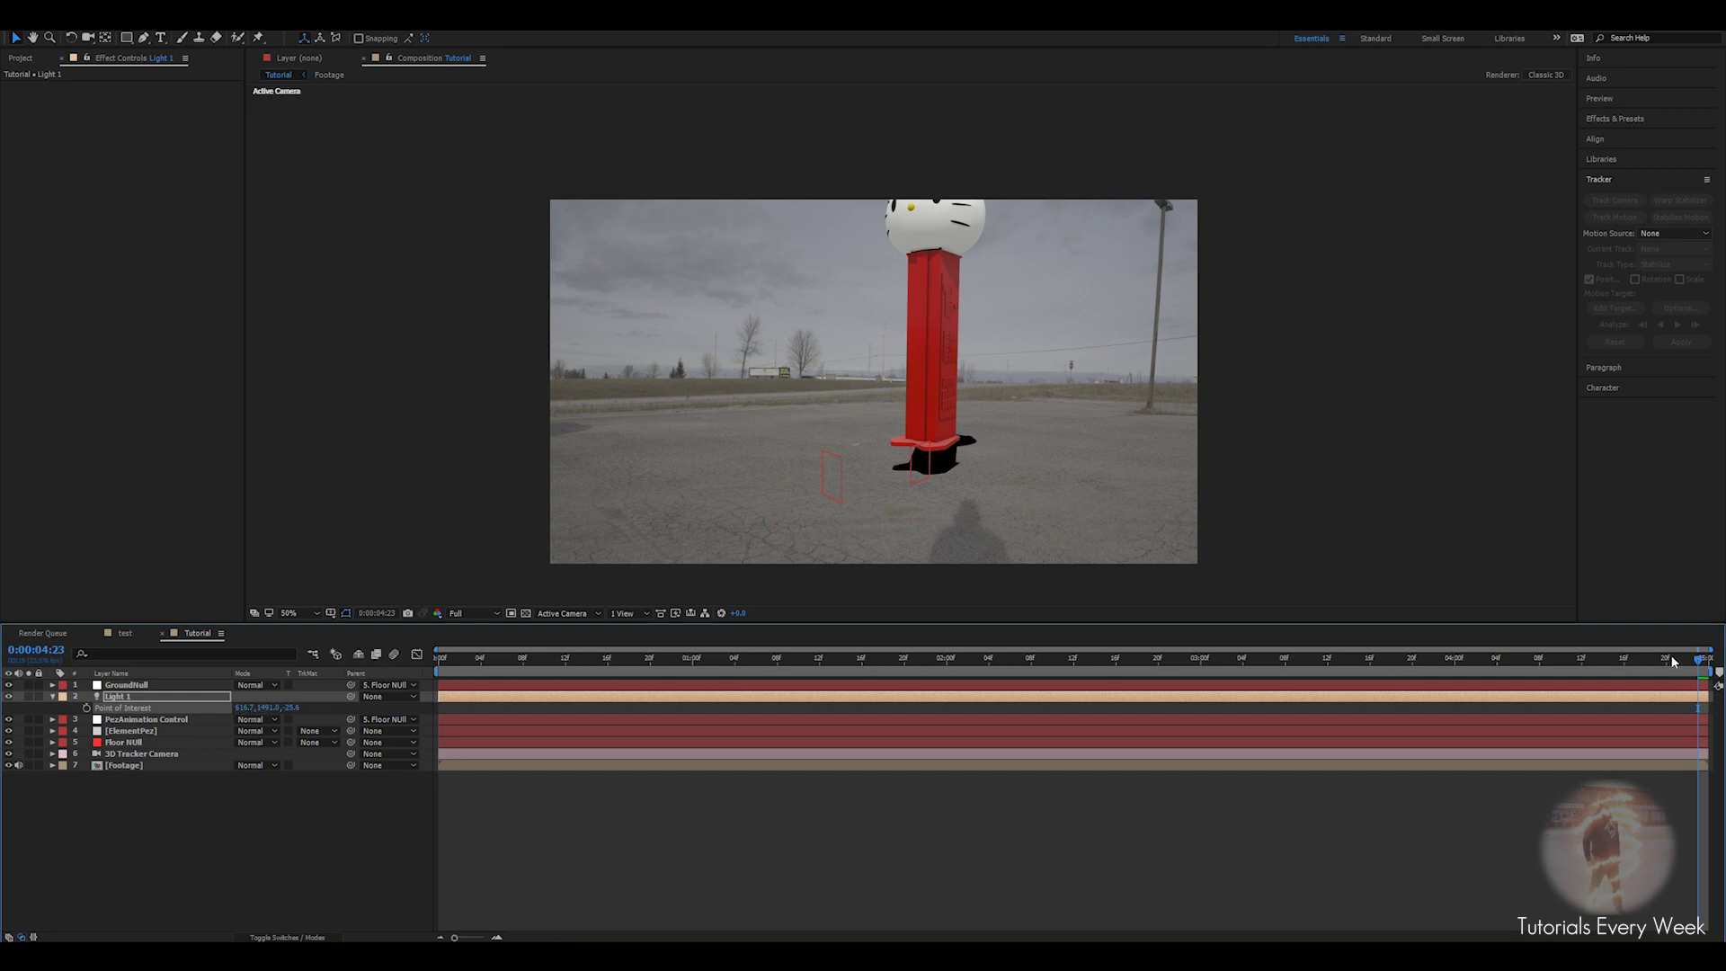
left_click_drag(1672, 662, 392, 692)
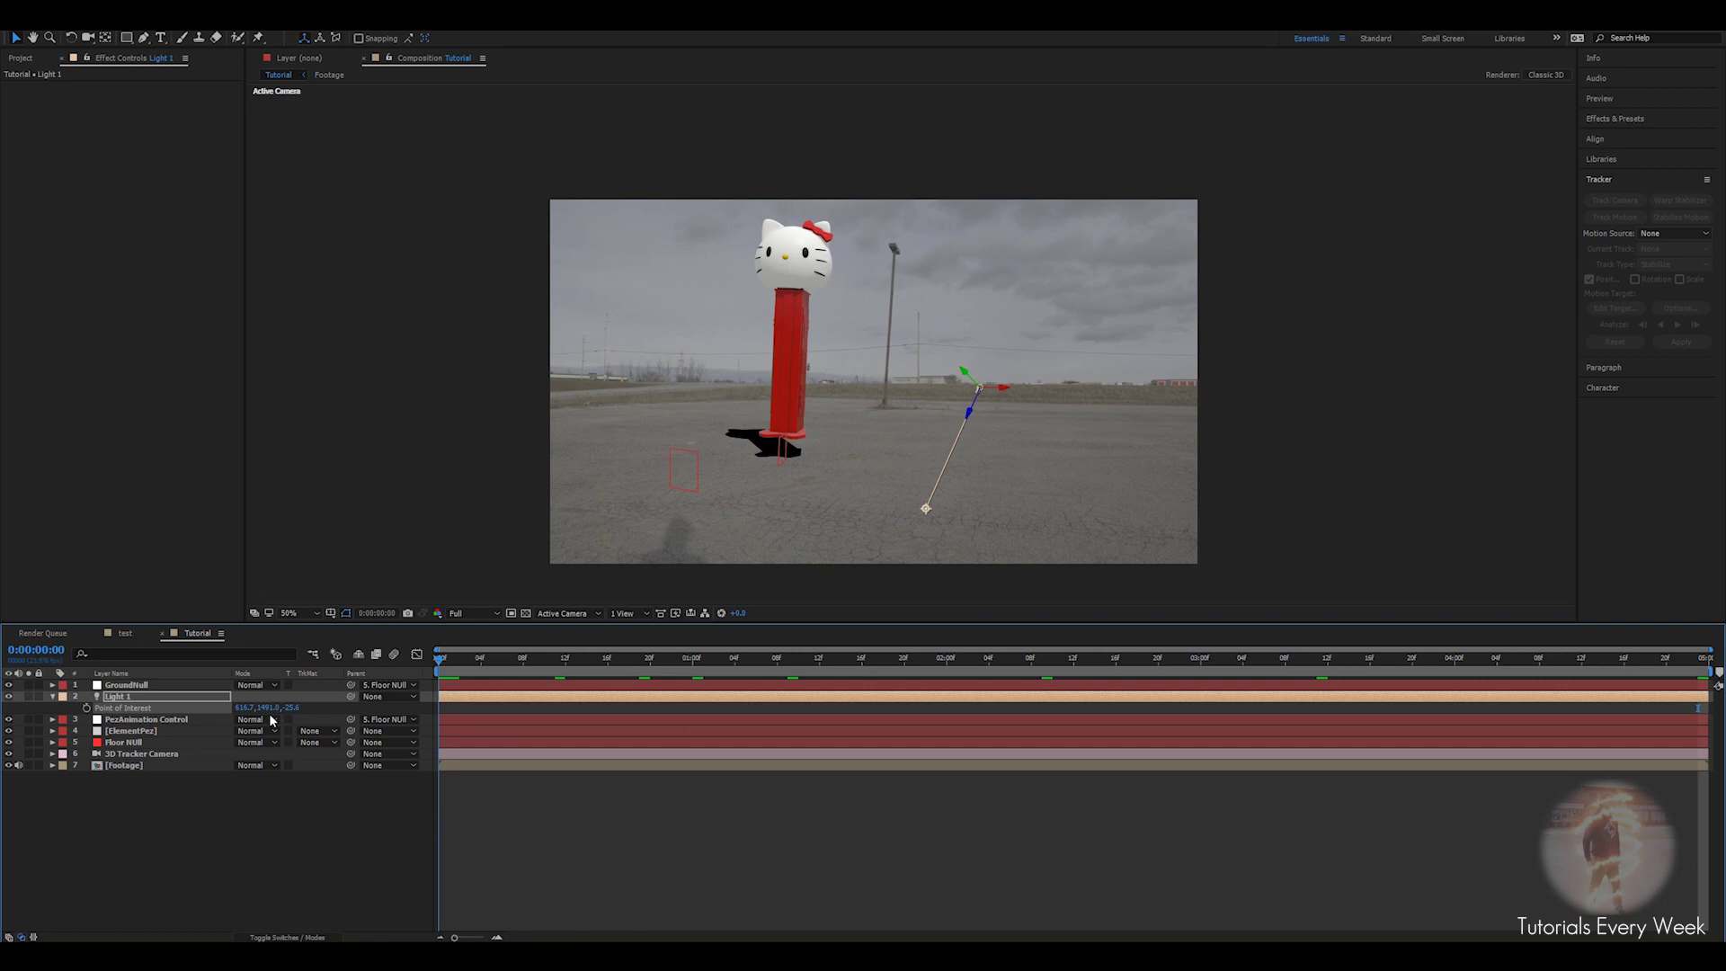
left_click_drag(268, 708, 212, 705)
key("End")
left_click(629, 658)
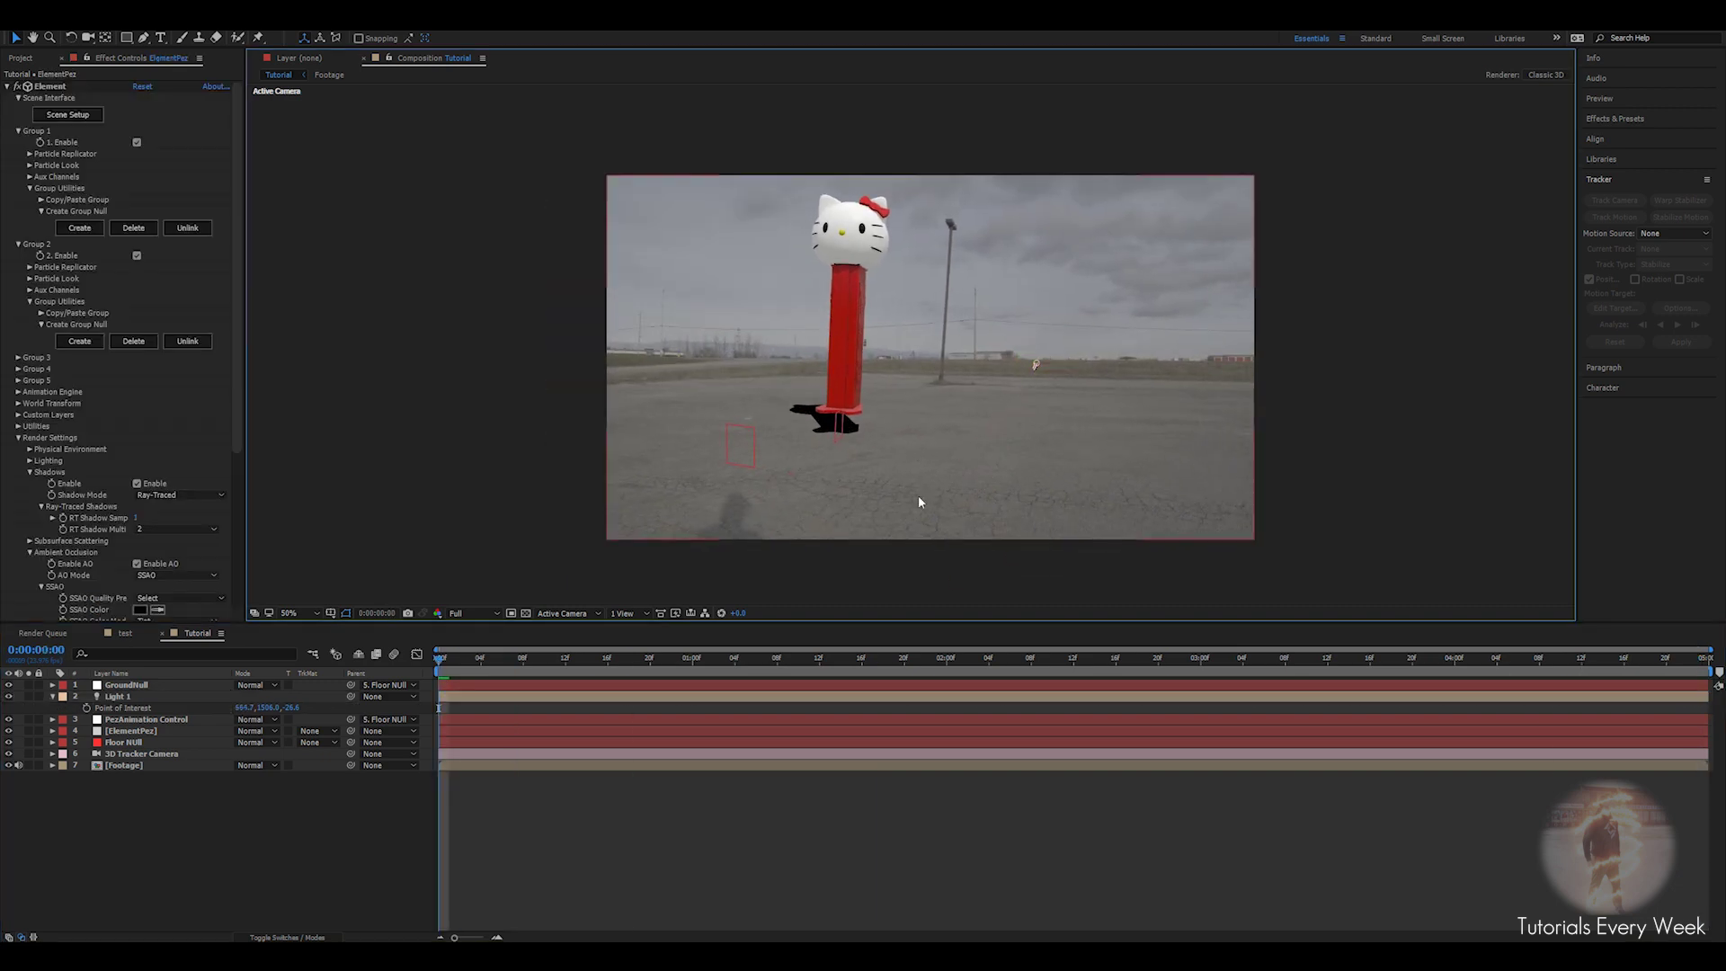
Add a second light, Light 2, as an Ambient light.
right_click(968, 413)
right_click(814, 801)
mouse_move(842, 806)
left_click(1007, 856)
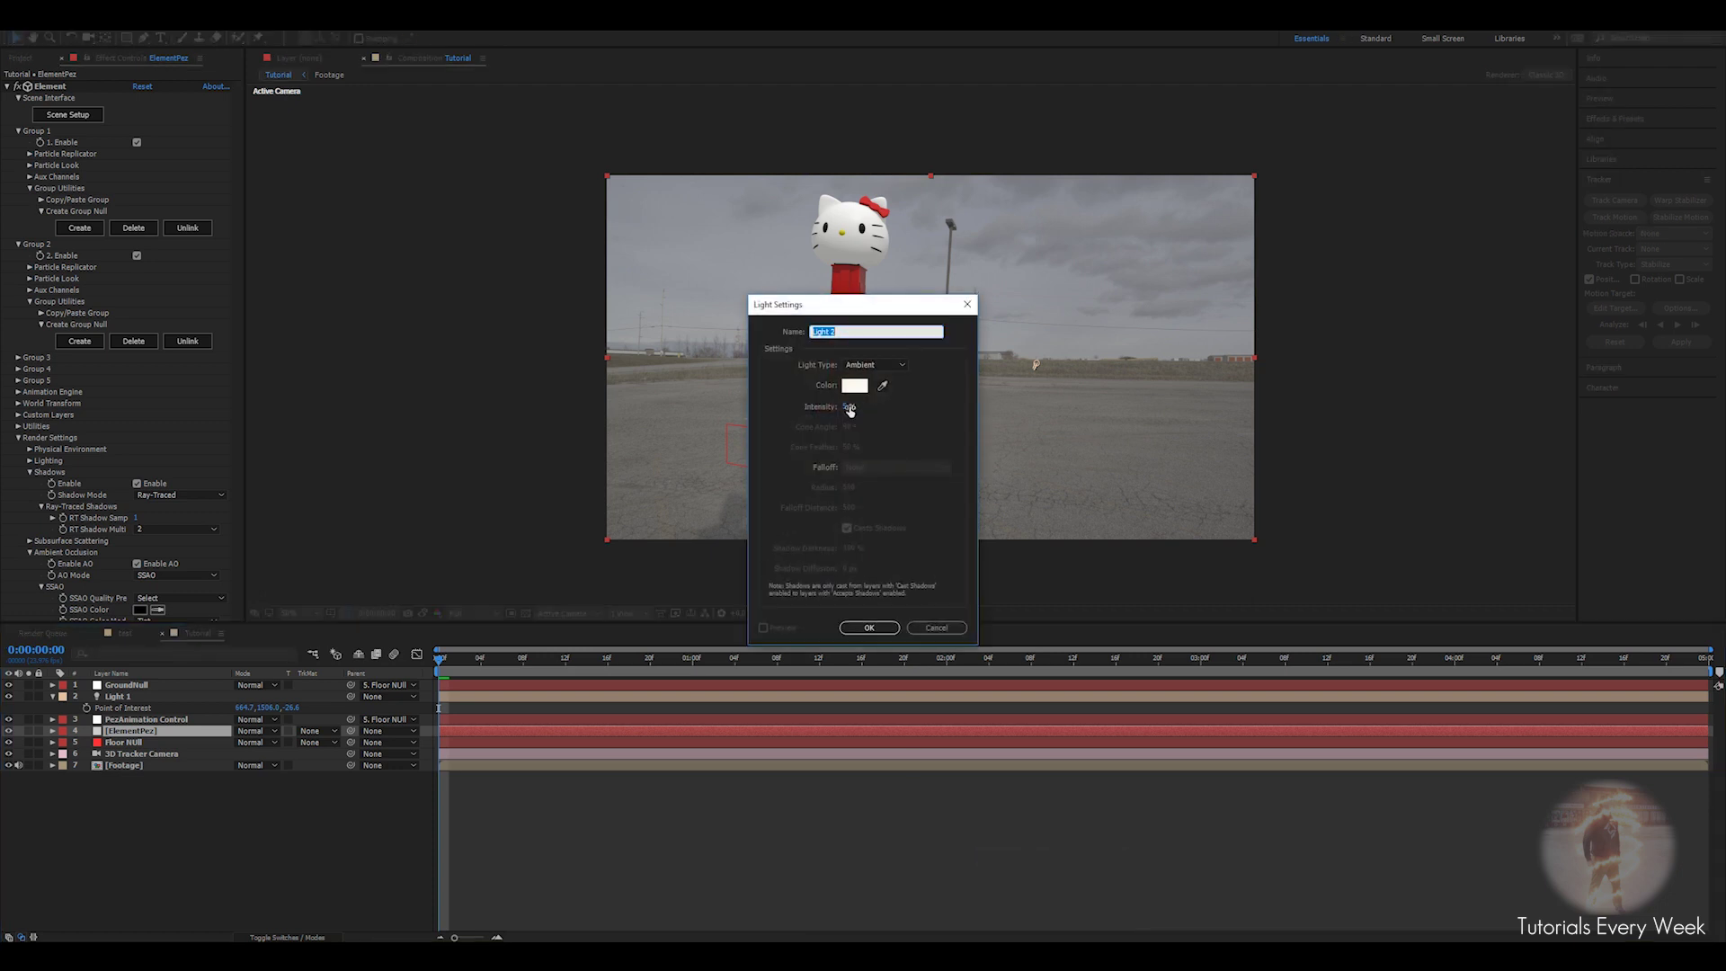
left_click(870, 629)
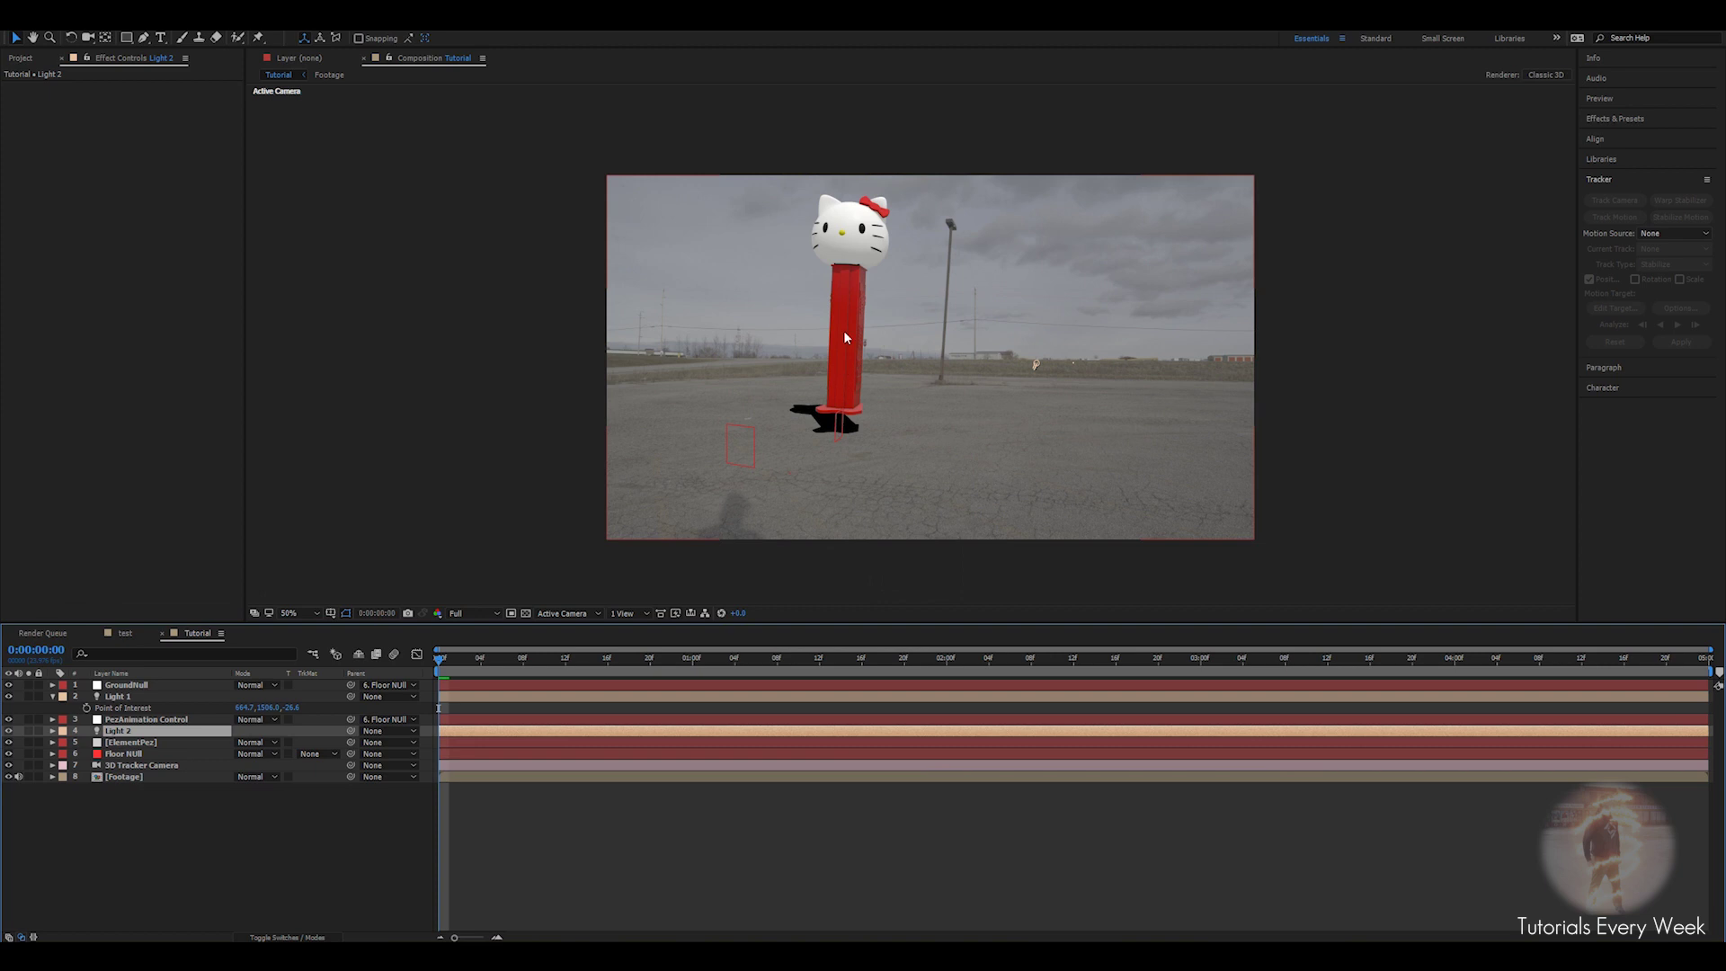
Toggle Light 2's visibility to compare, then move it above Light 1 in the layer stack.
scroll(836, 269, "up", 2)
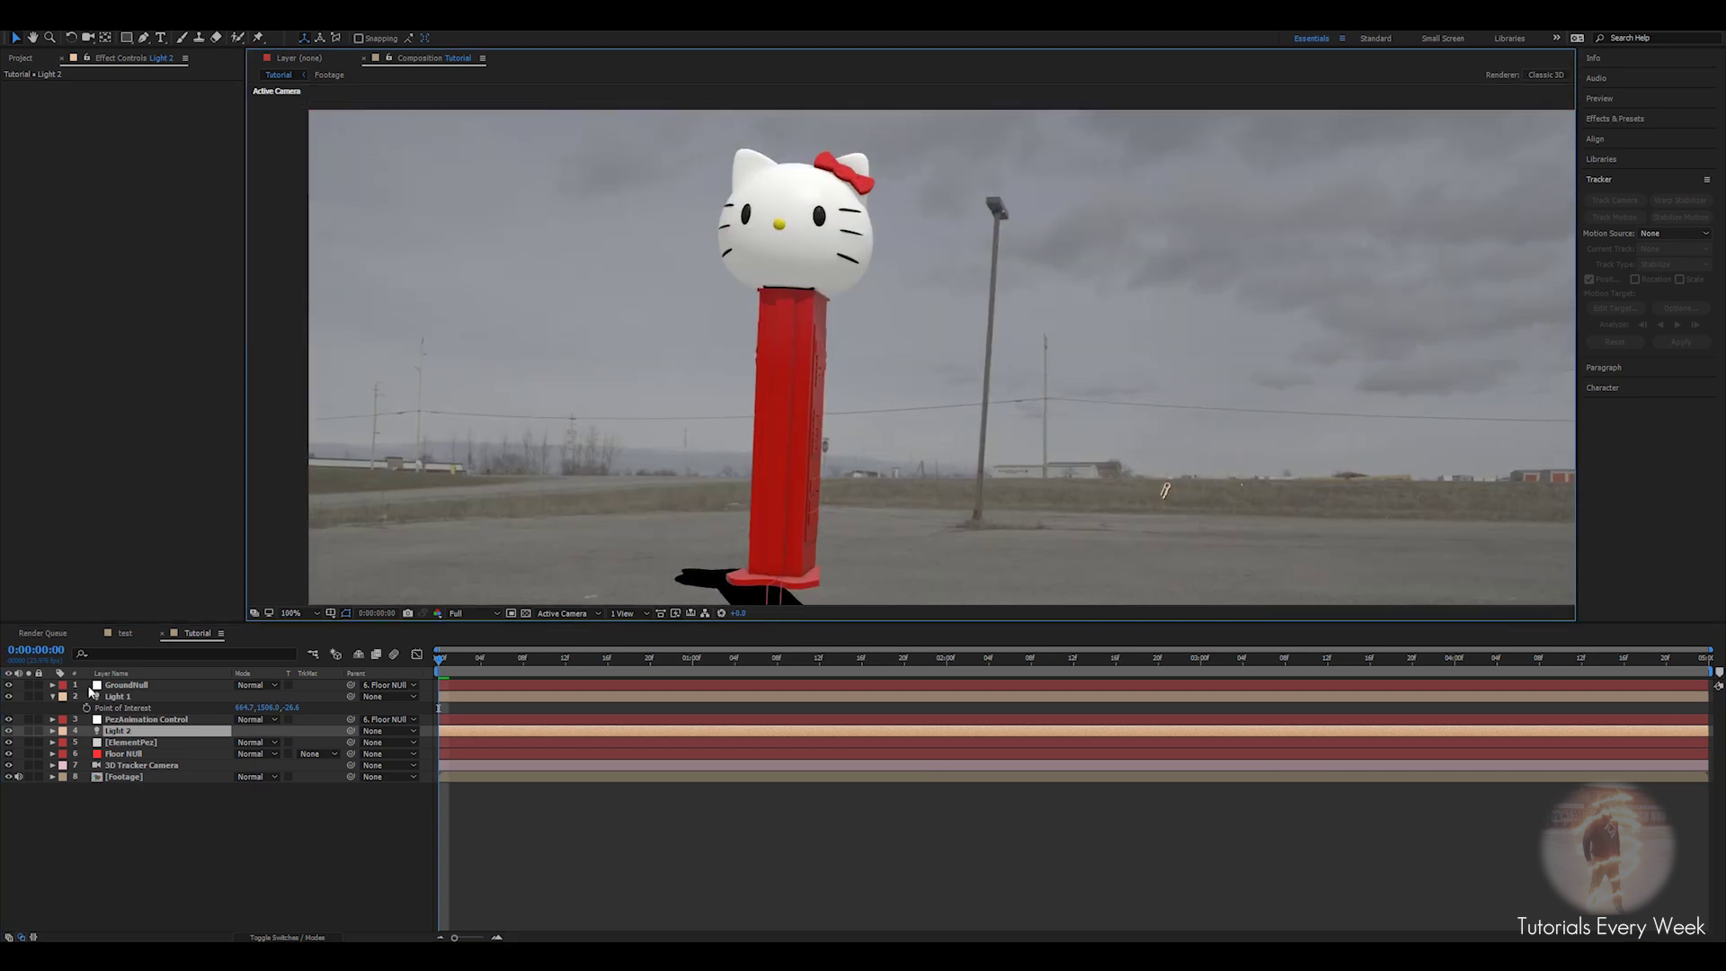
left_click(10, 732)
left_click(9, 732)
left_click(10, 732)
left_click_drag(131, 739, 126, 692)
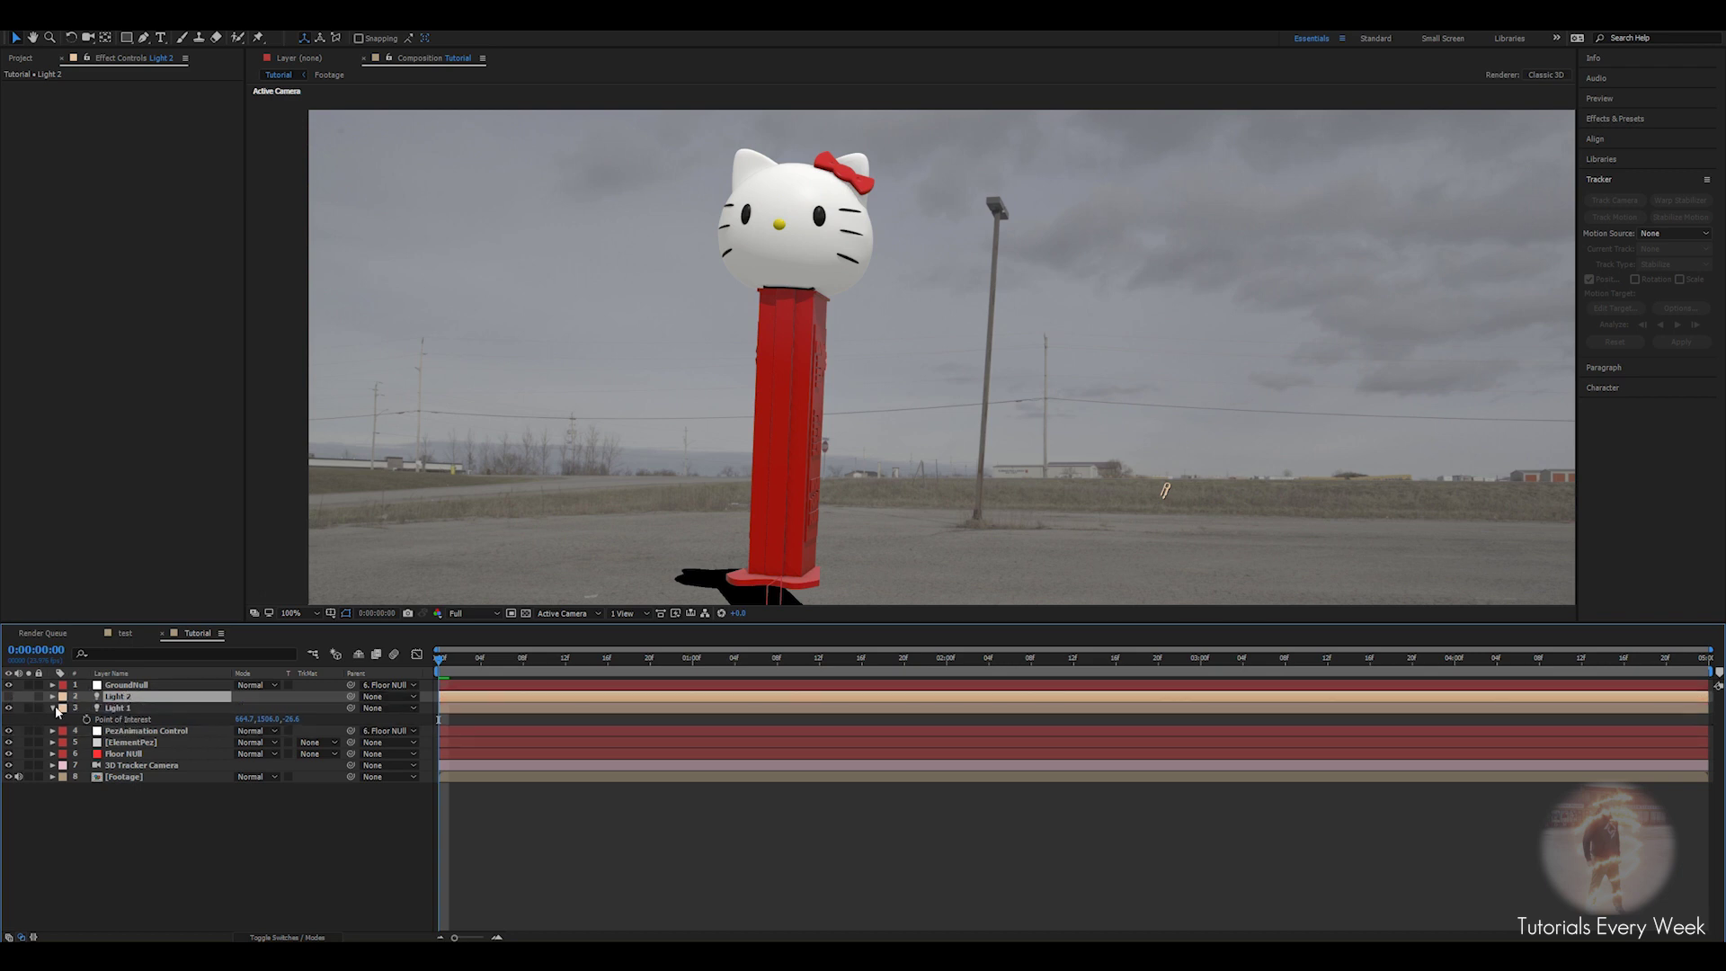
left_click(52, 708)
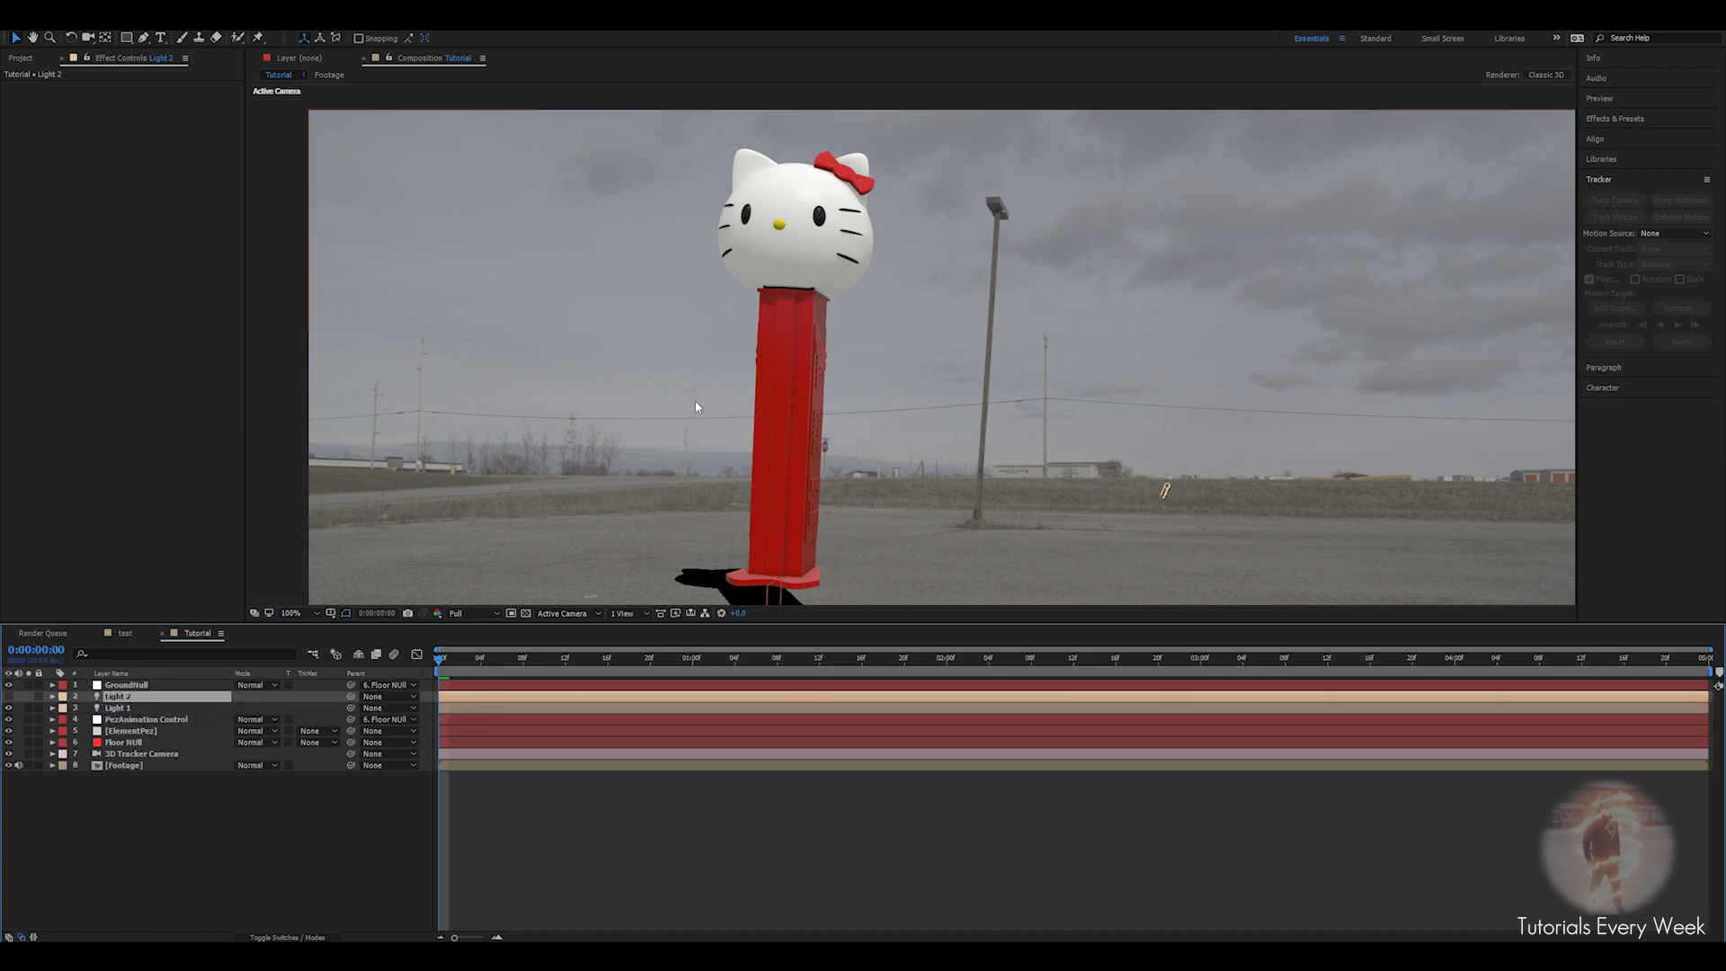
scroll(690, 415, "down", 2)
left_click_drag(490, 658, 1285, 690)
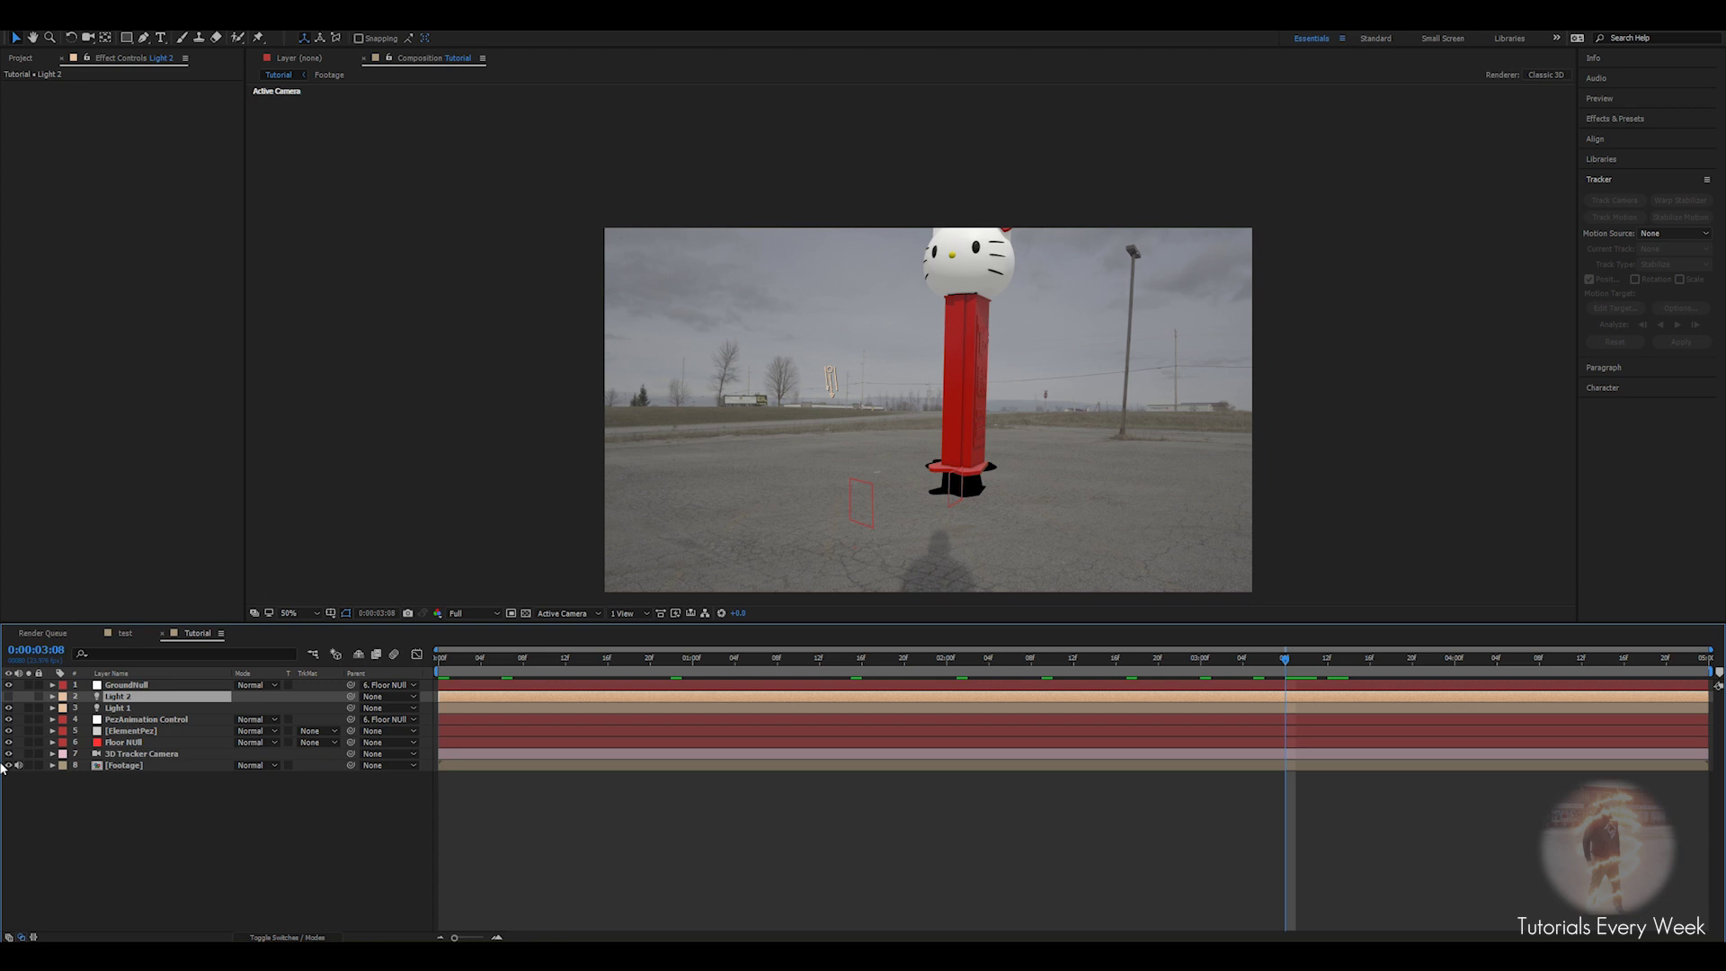
Duplicate the ElementPez layer and rename the copy 'ElementShadow'.
left_click(135, 722)
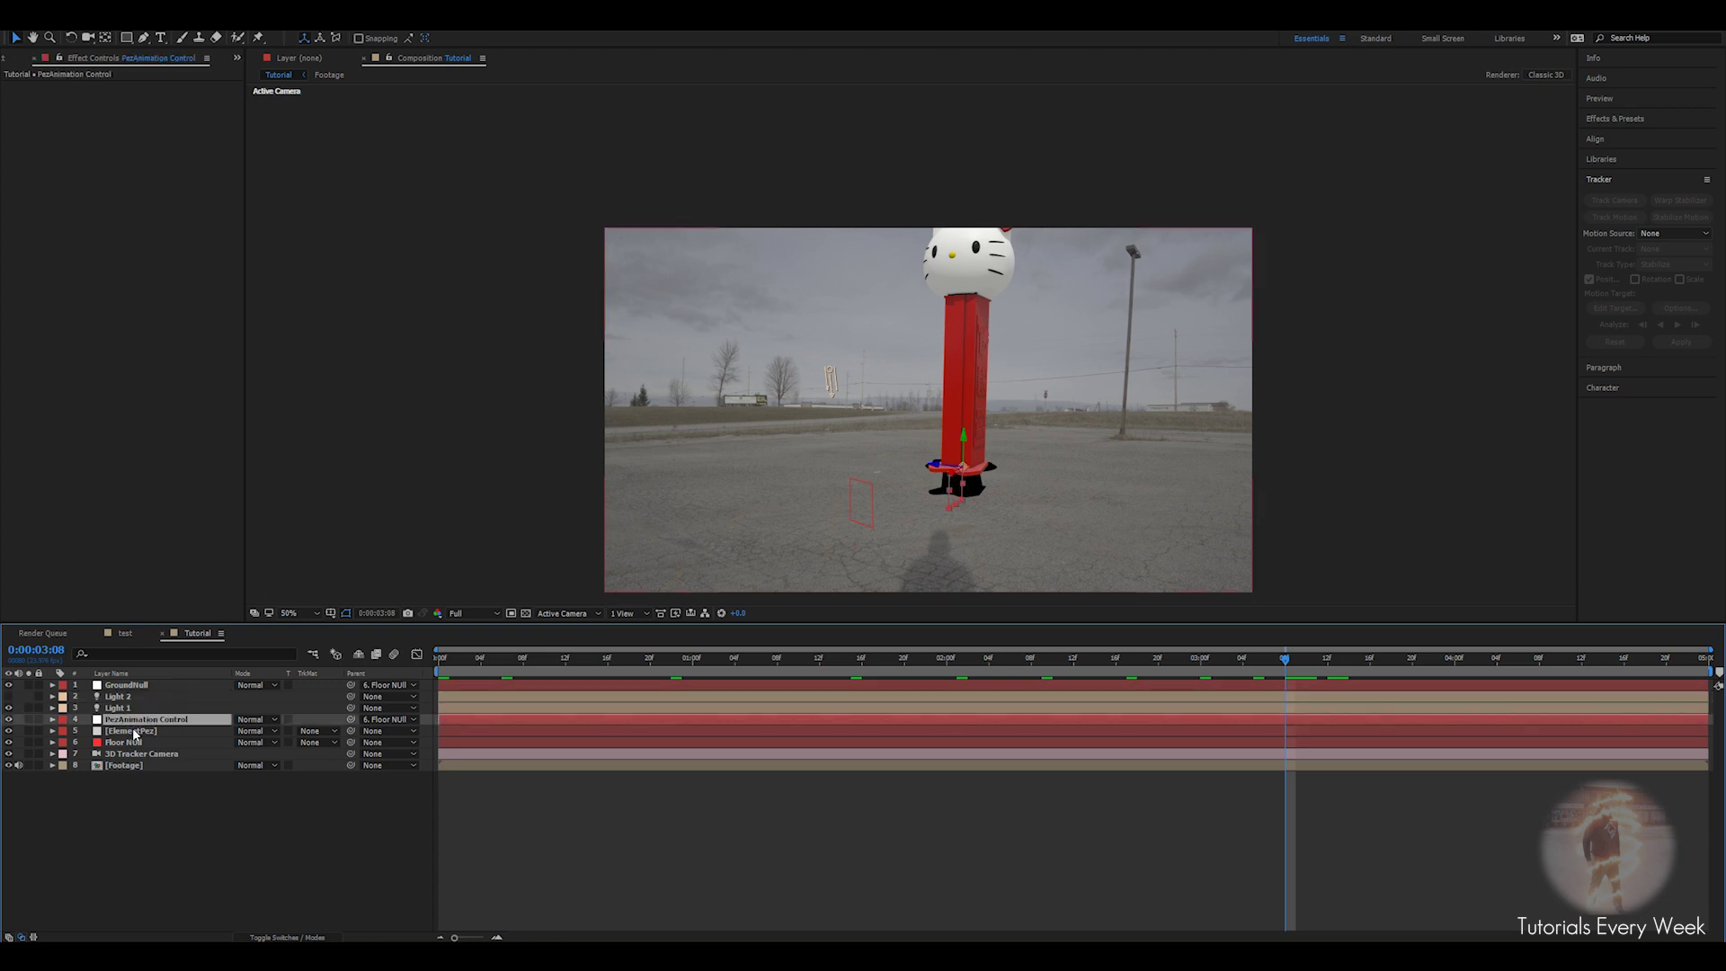
left_click(135, 732)
key("ctrl+d")
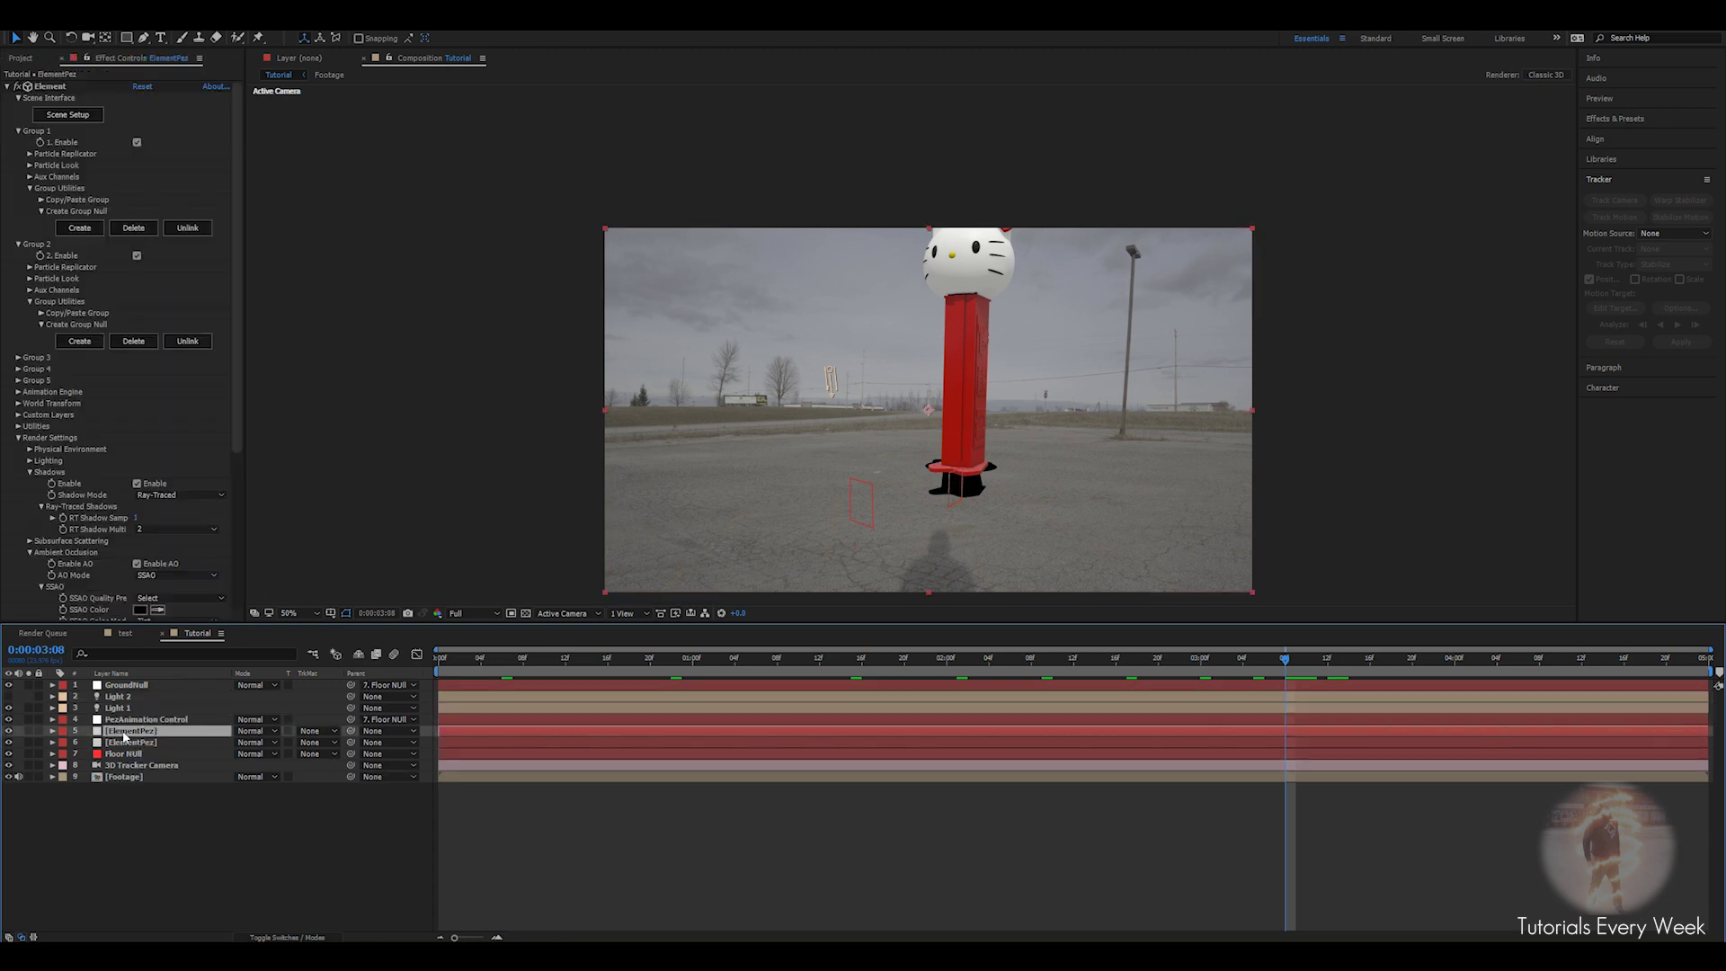
left_click(8, 86)
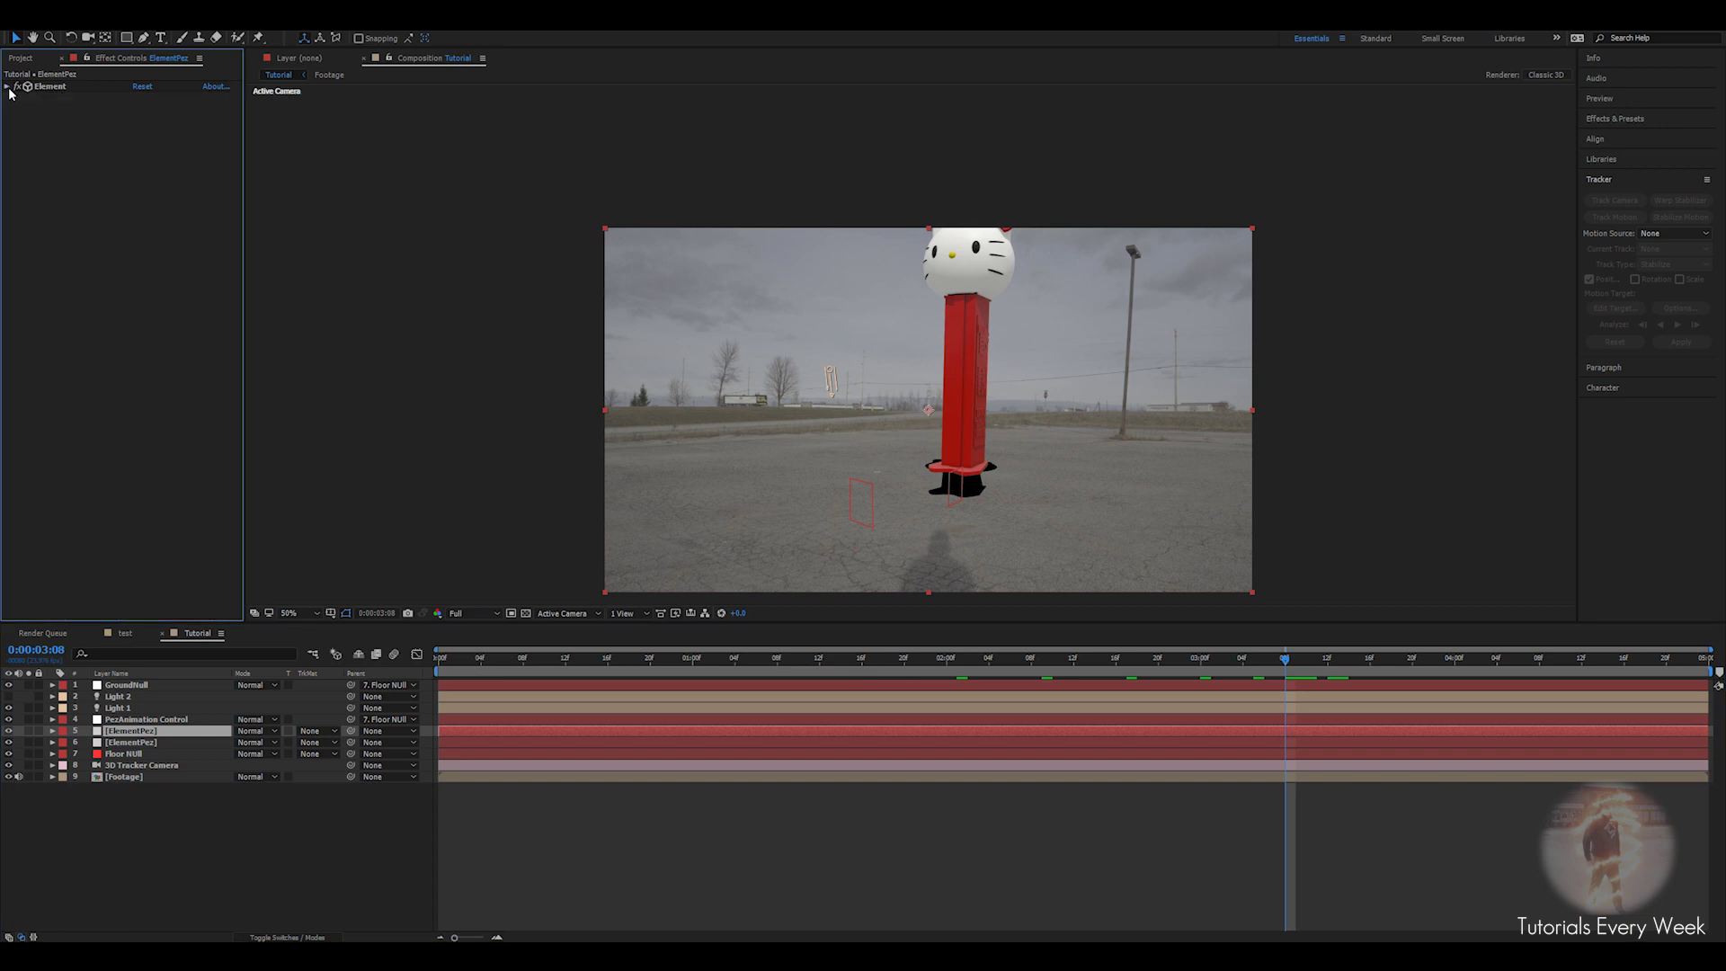
left_click(130, 730)
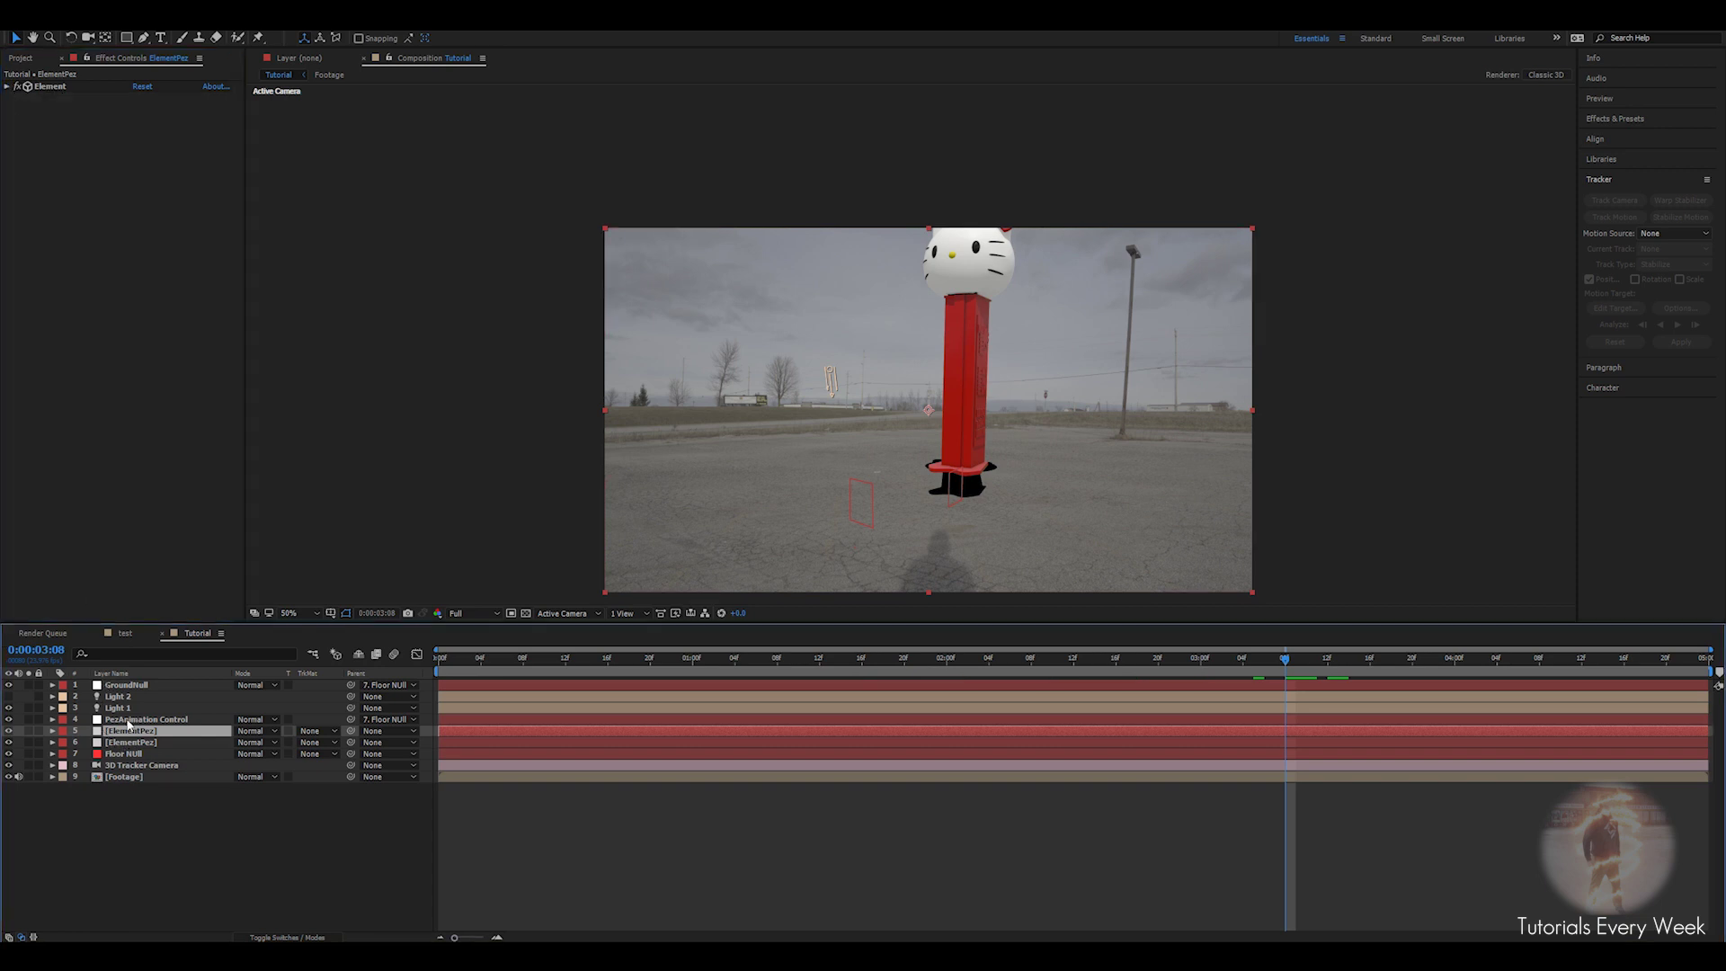
key("Return")
type("ElementShadow")
key("Return")
On ElementShadow, uncheck Enable AO and expand Output to reach the Show choices.
left_click(8, 87)
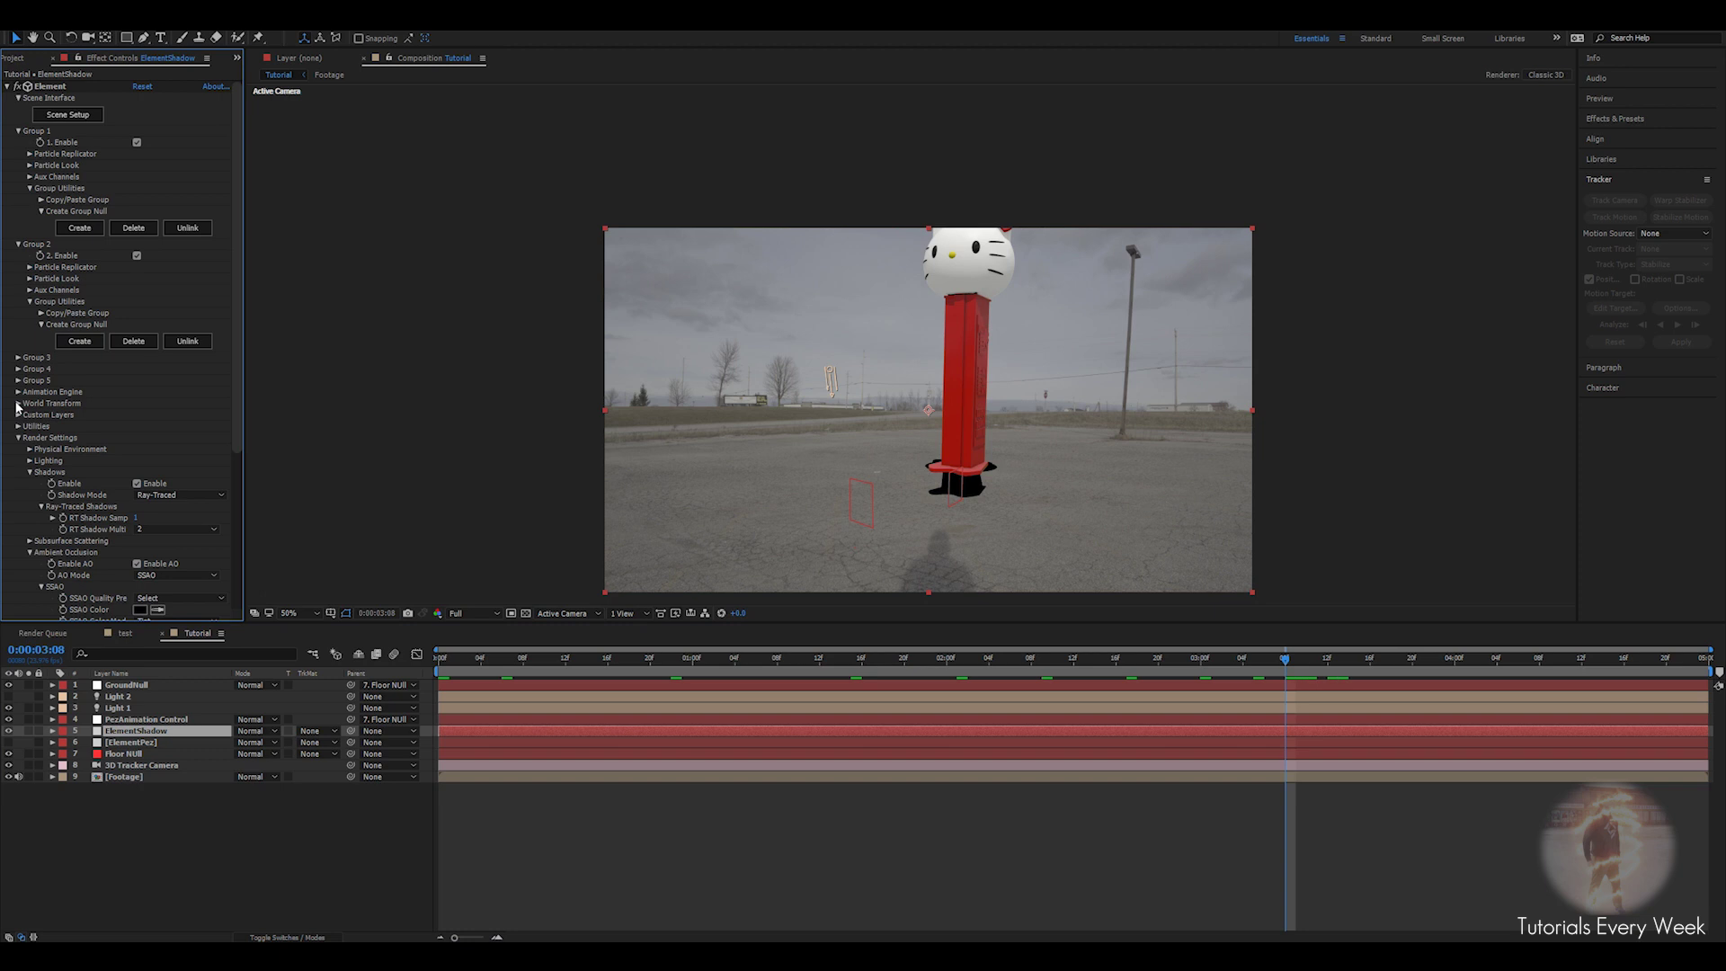
scroll(22, 409, "down", 3)
scroll(31, 410, "down", 1)
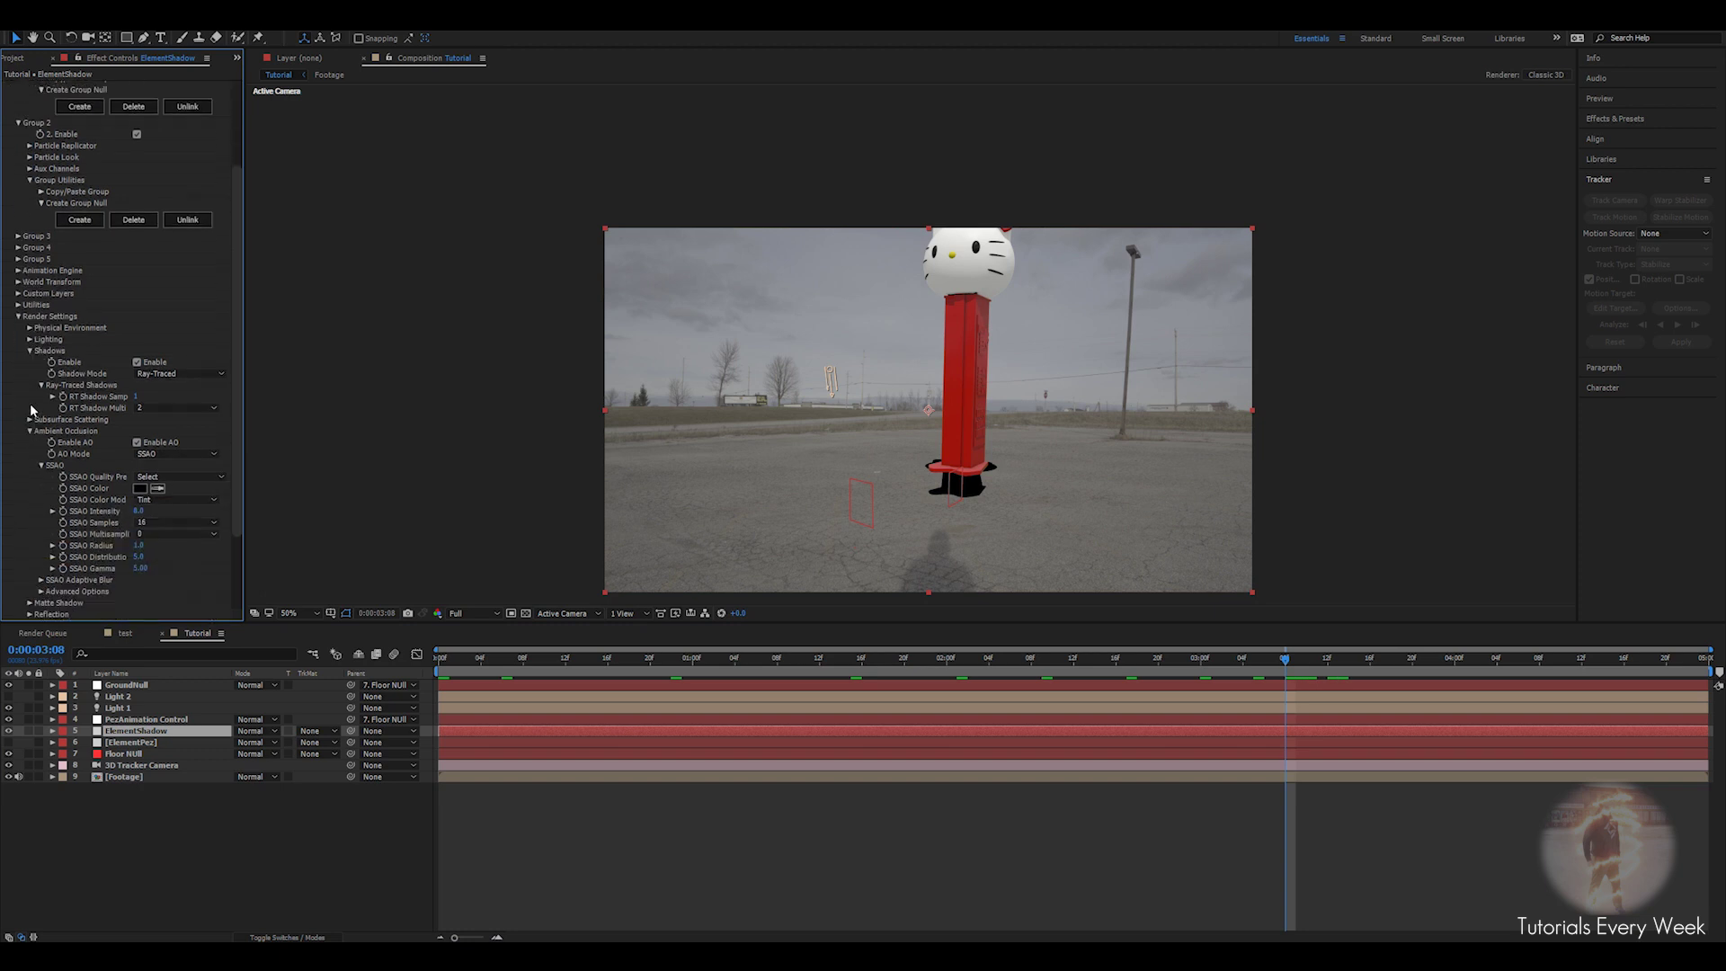
left_click(138, 443)
scroll(109, 447, "down", 3)
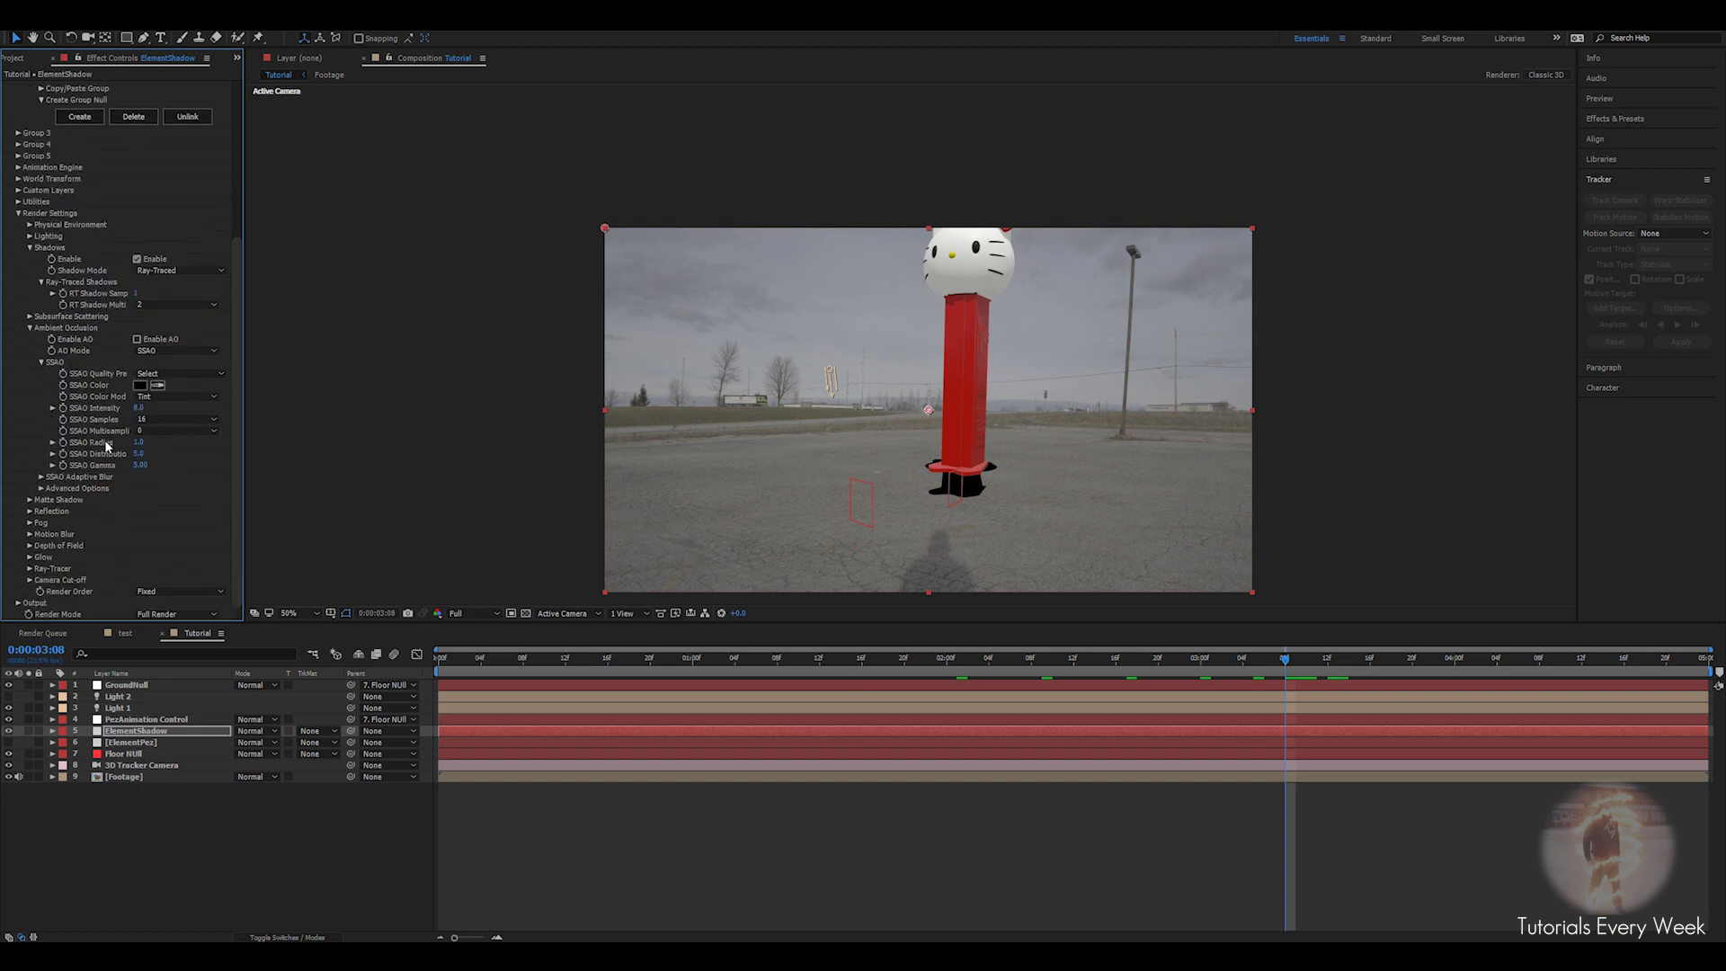
left_click(18, 602)
scroll(18, 609, "down", 5)
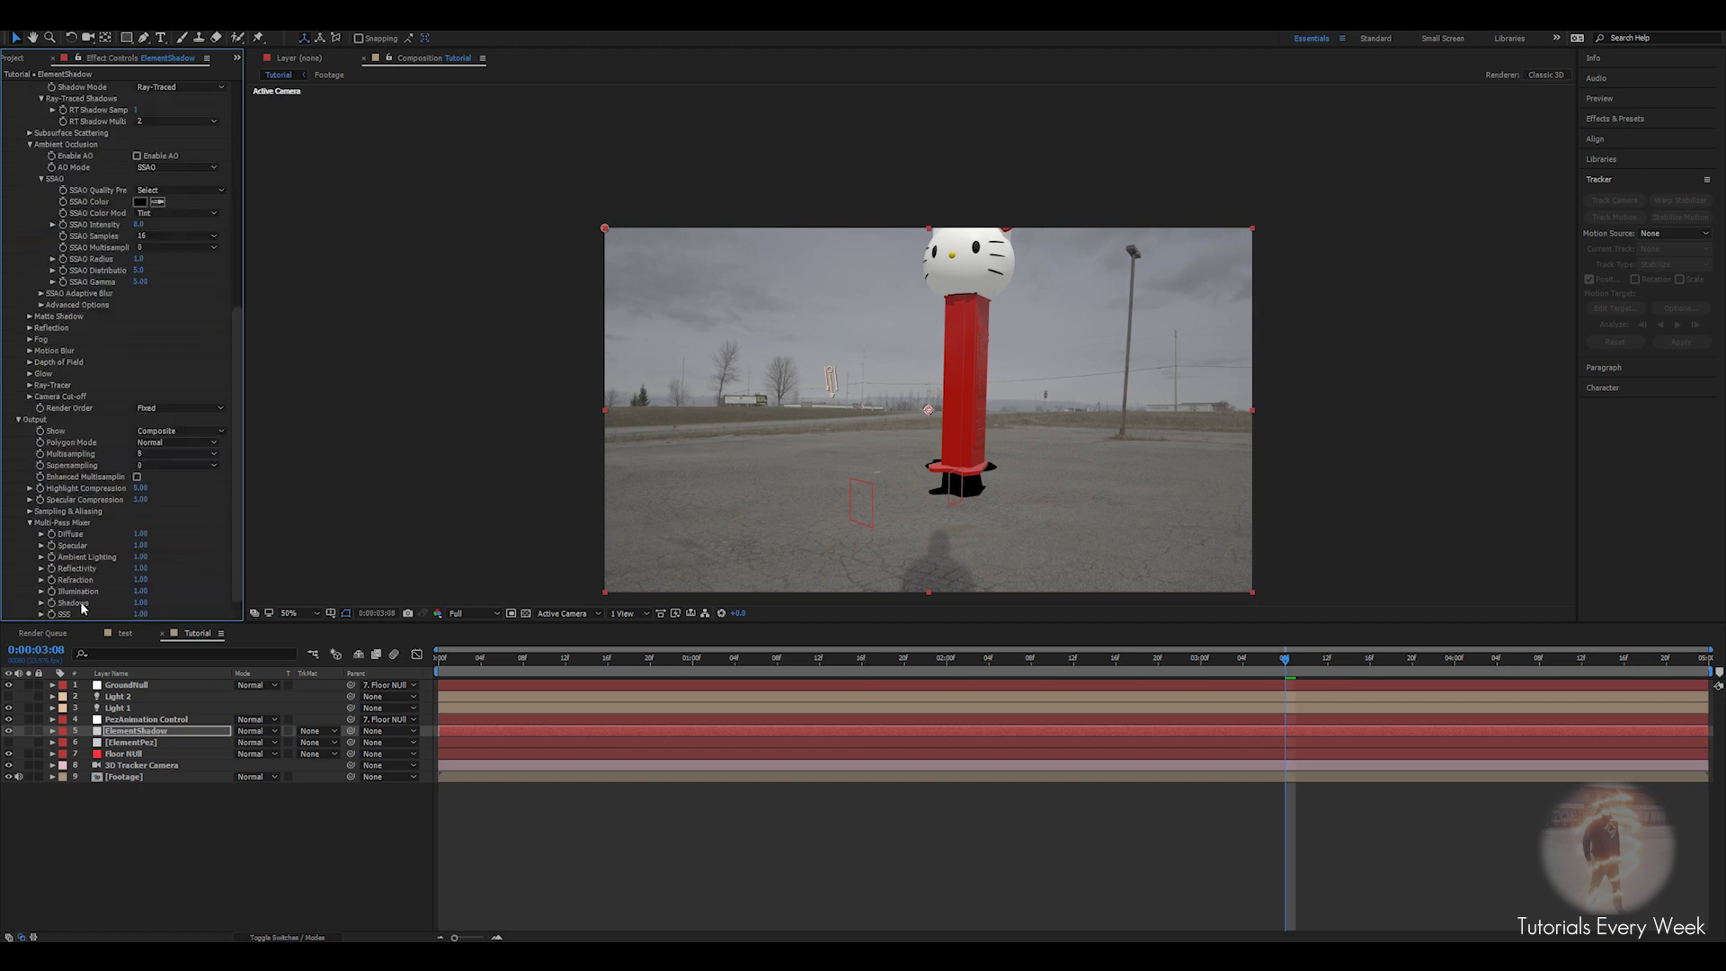
left_click(157, 433)
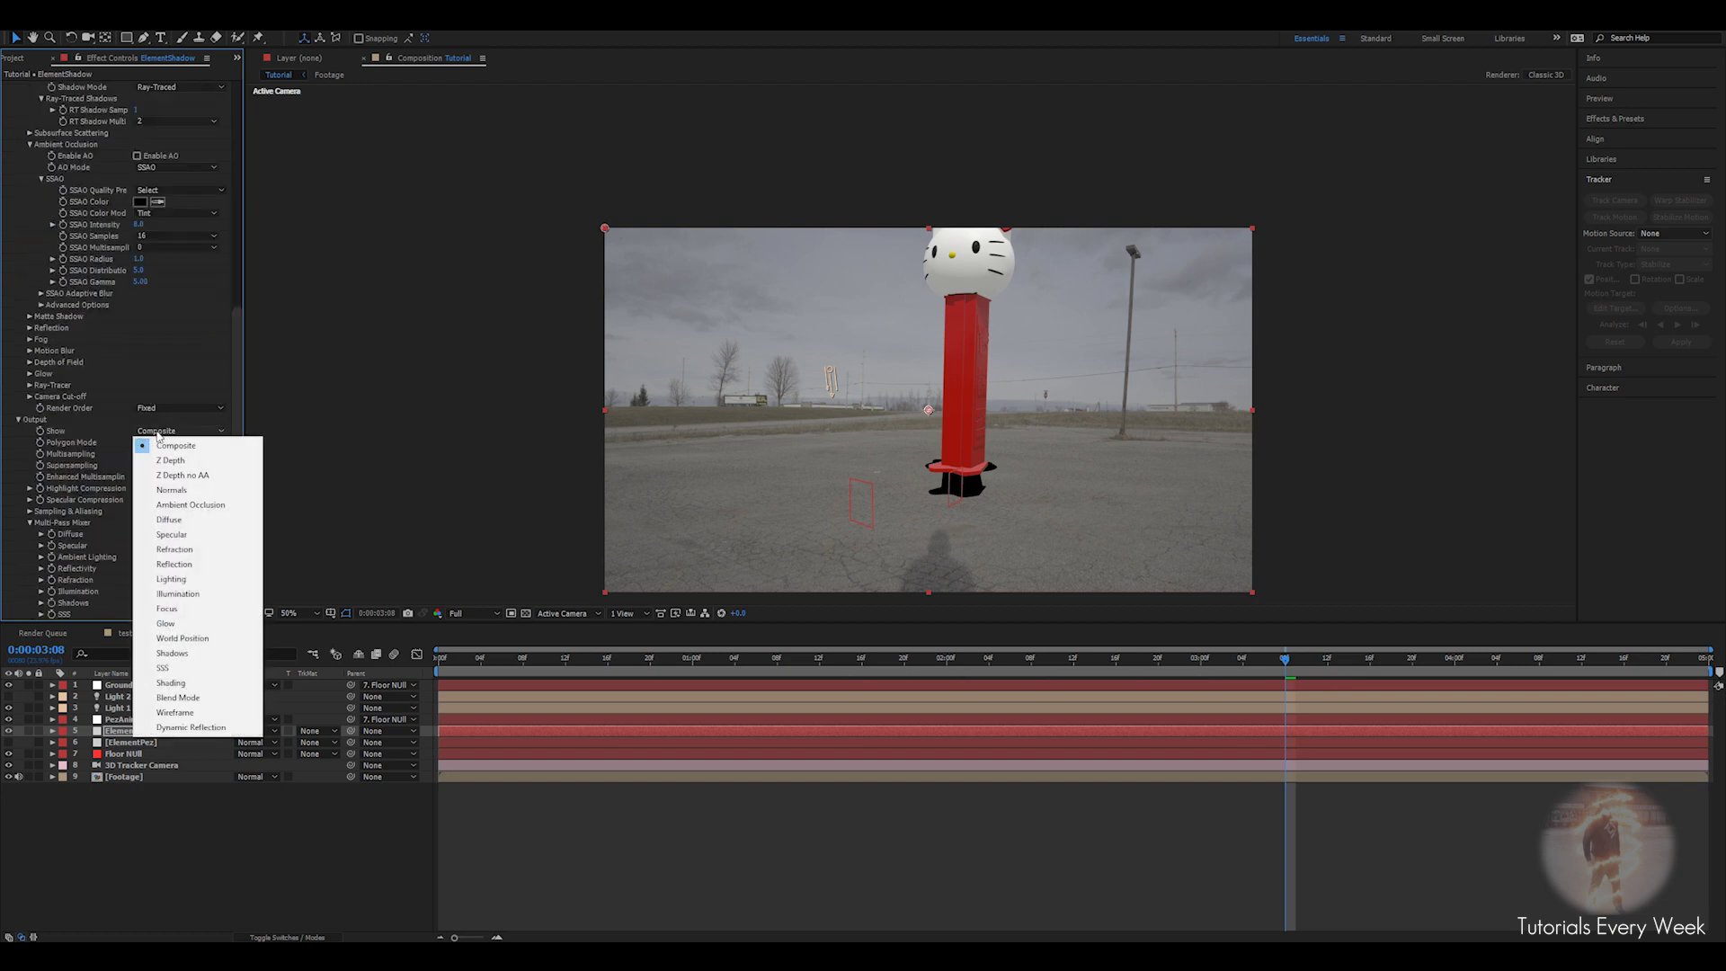
Set ElementShadow's Show output to Shadows and hide the layer.
left_click(172, 653)
scroll(871, 357, "down", 2)
scroll(877, 376, "up", 2)
left_click_drag(910, 375, 841, 365)
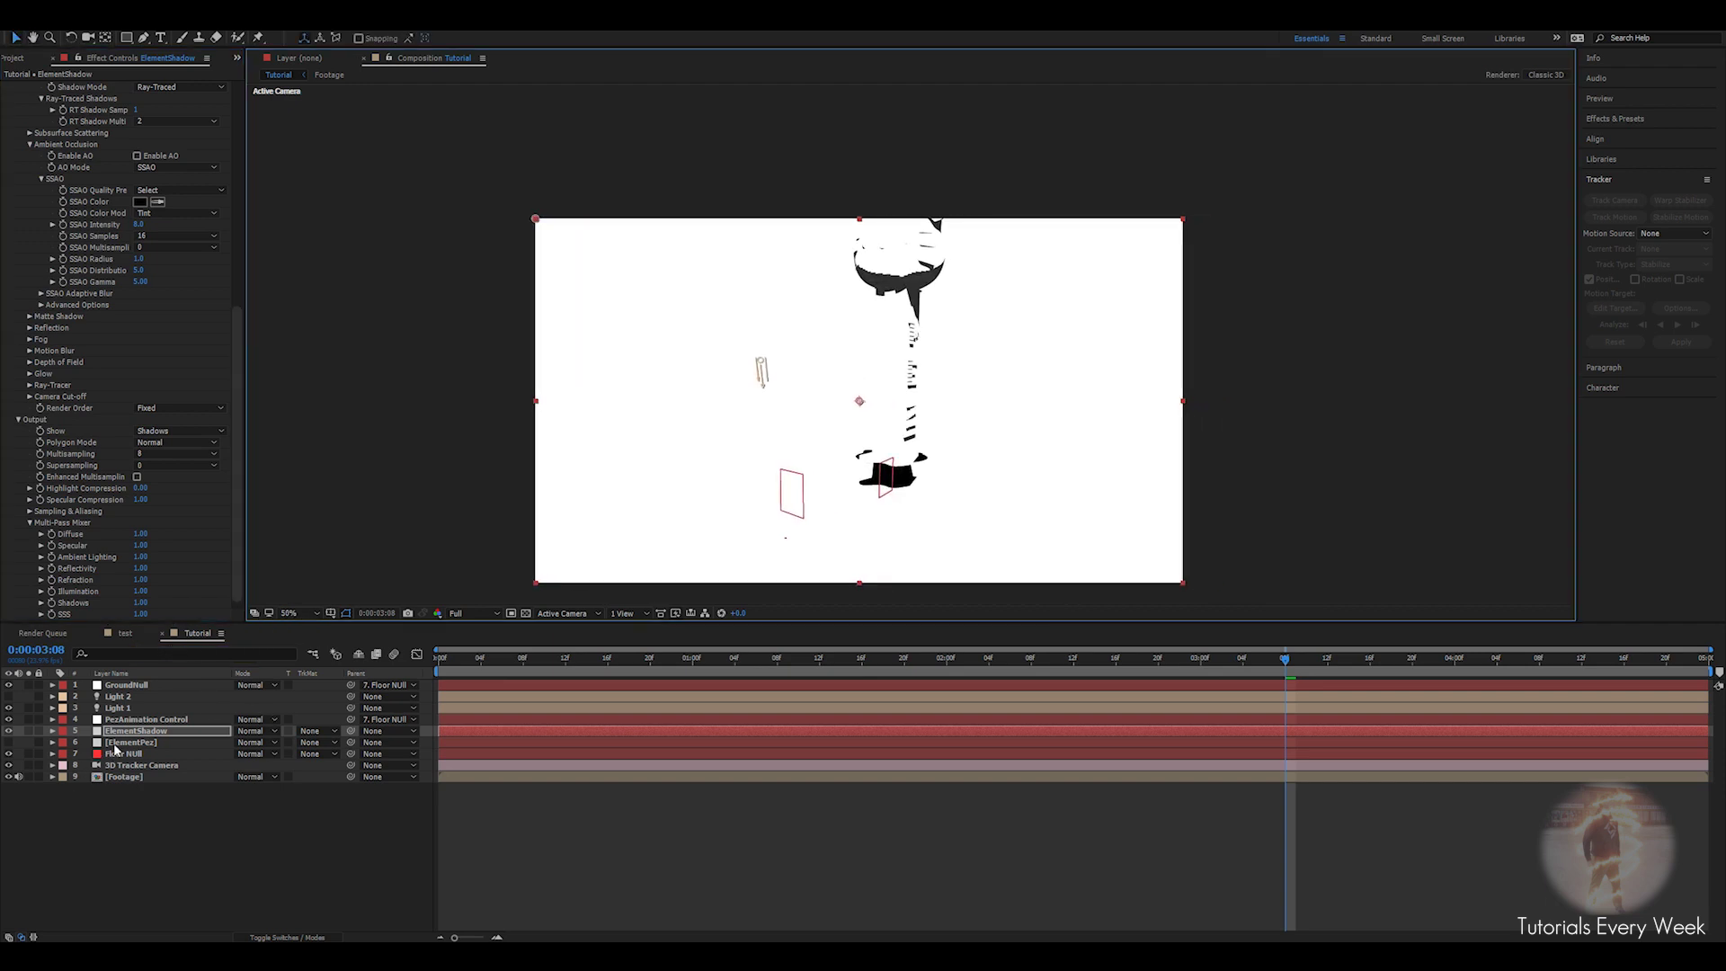
left_click(9, 731)
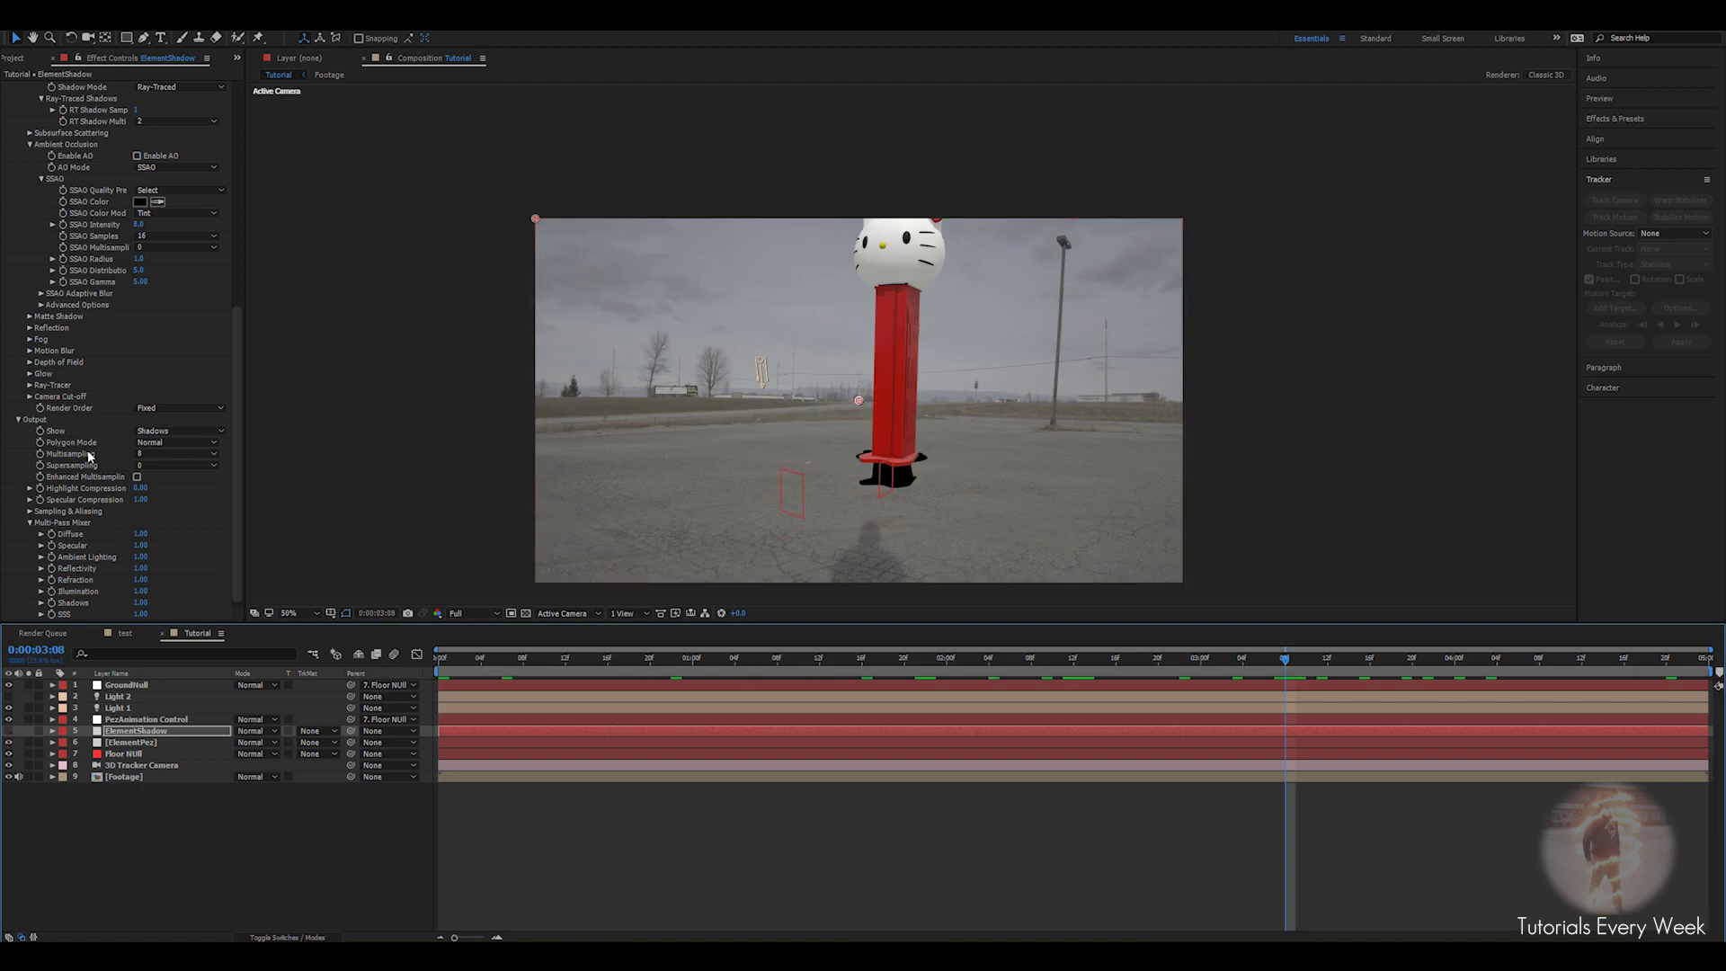
Uncheck Shadows Enable on the original ElementPez layer and zoom in on the Pez.
left_click(123, 743)
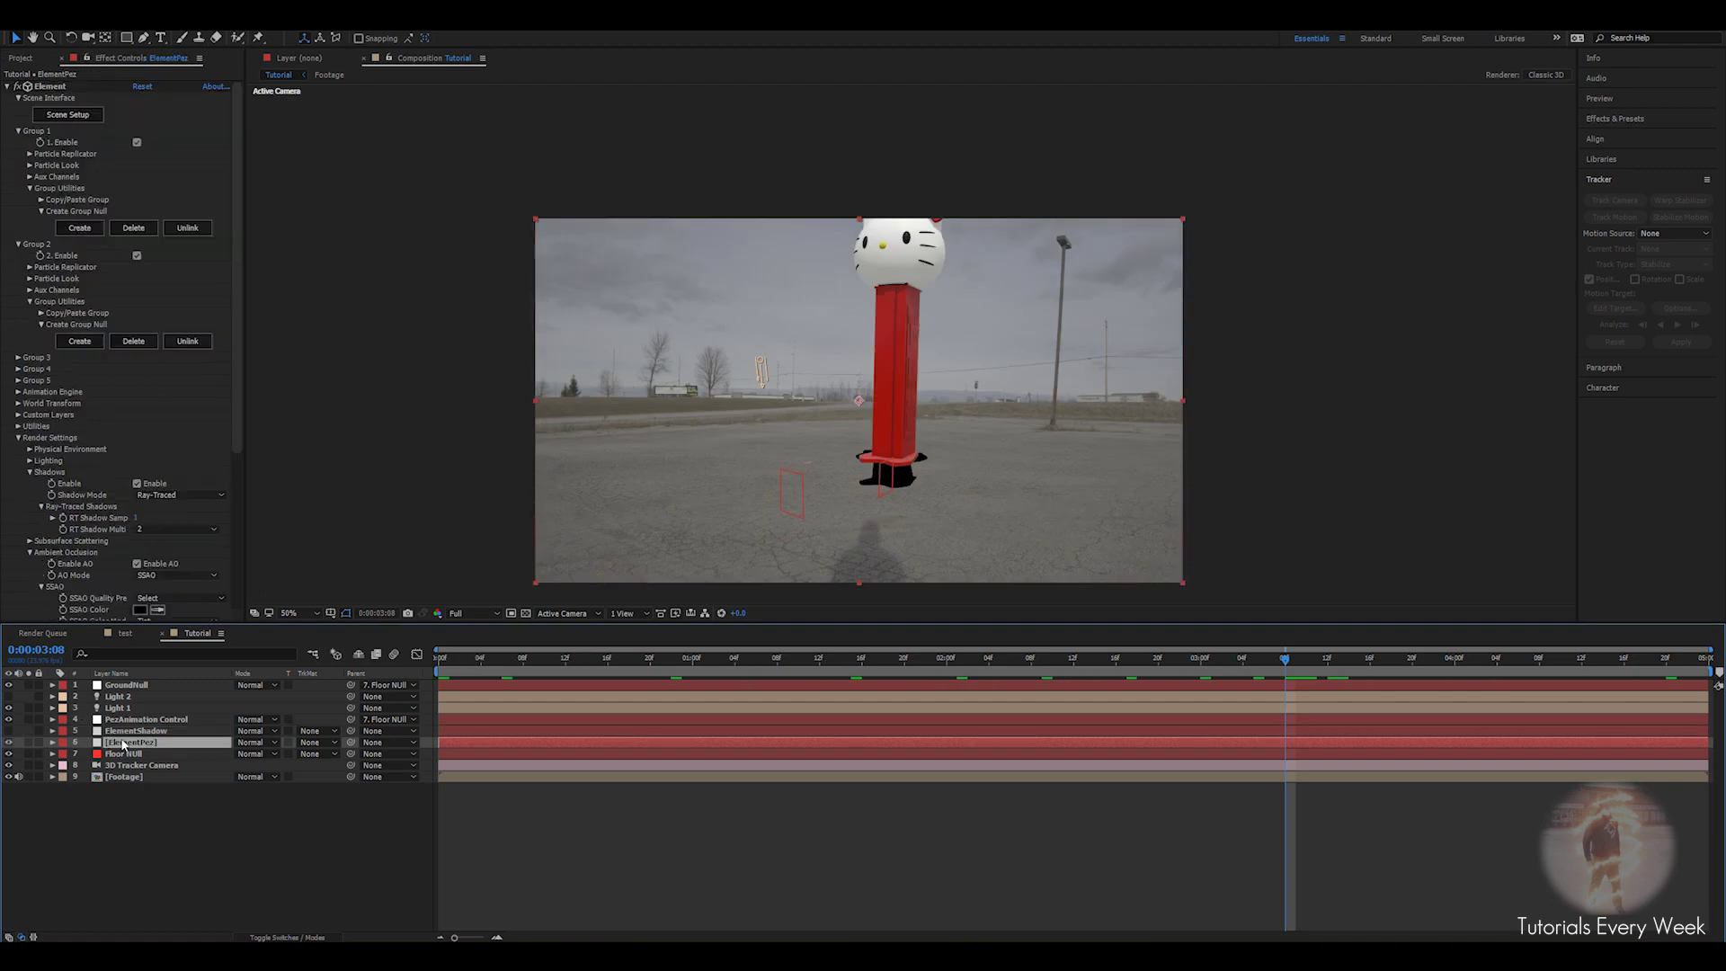
left_click(138, 484)
scroll(116, 484, "down", 3)
scroll(96, 493, "down", 4)
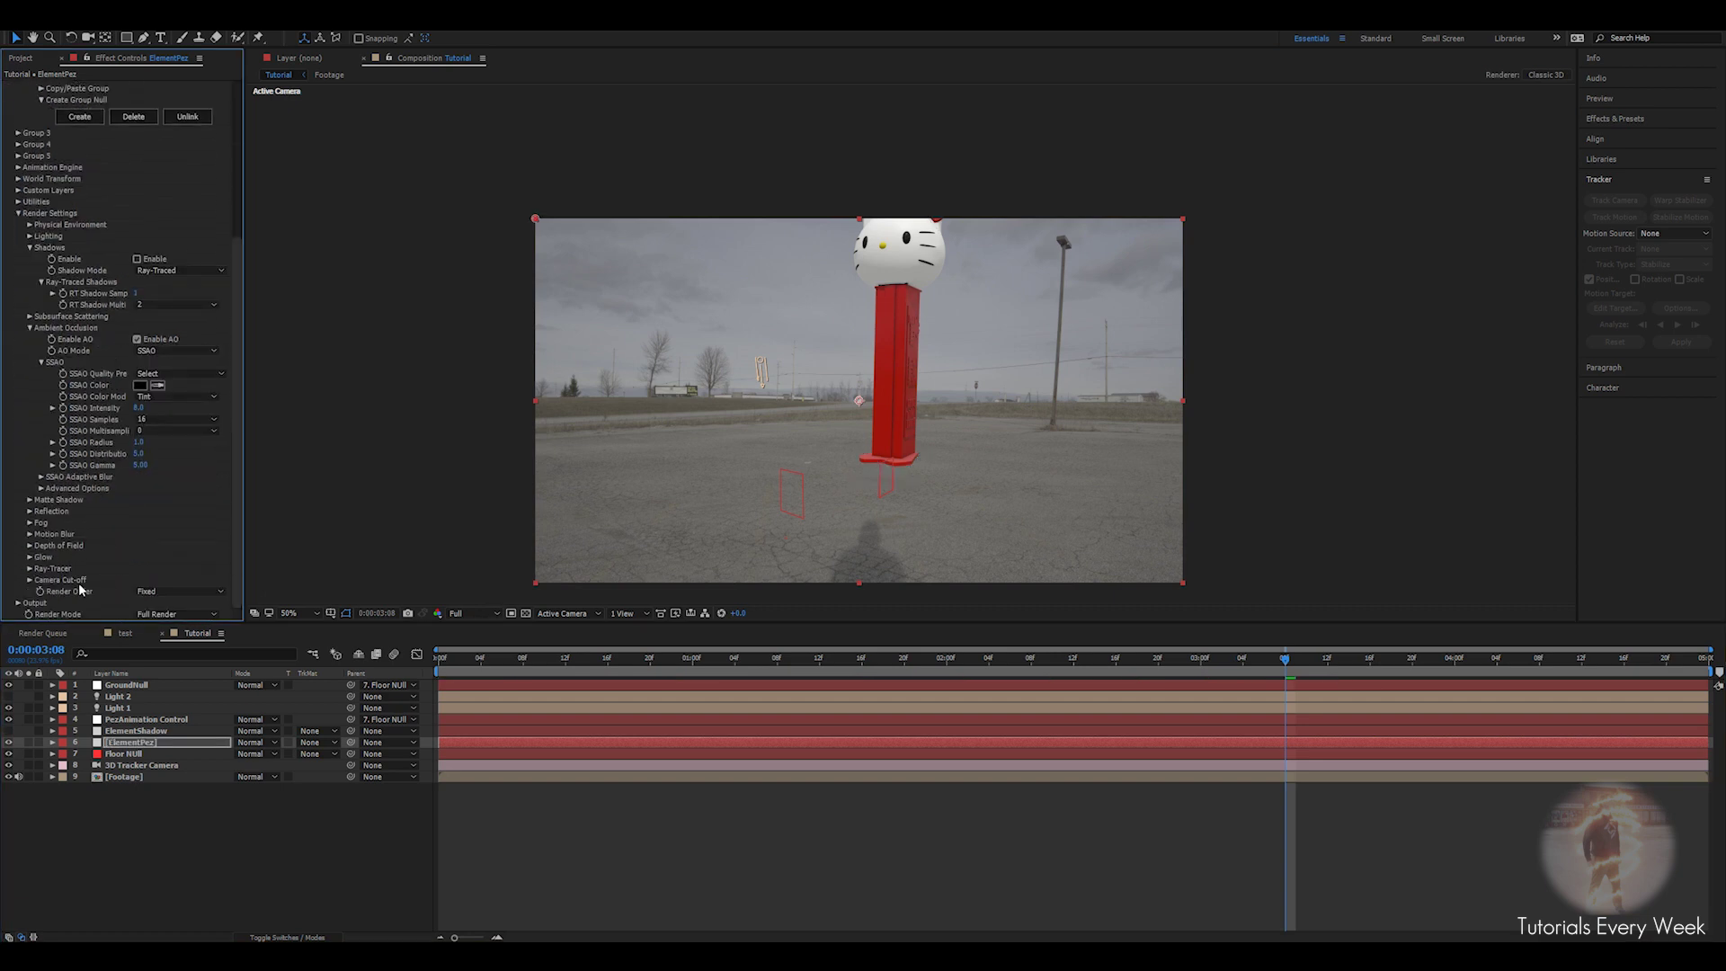
scroll(867, 387, "up", 2)
key("v")
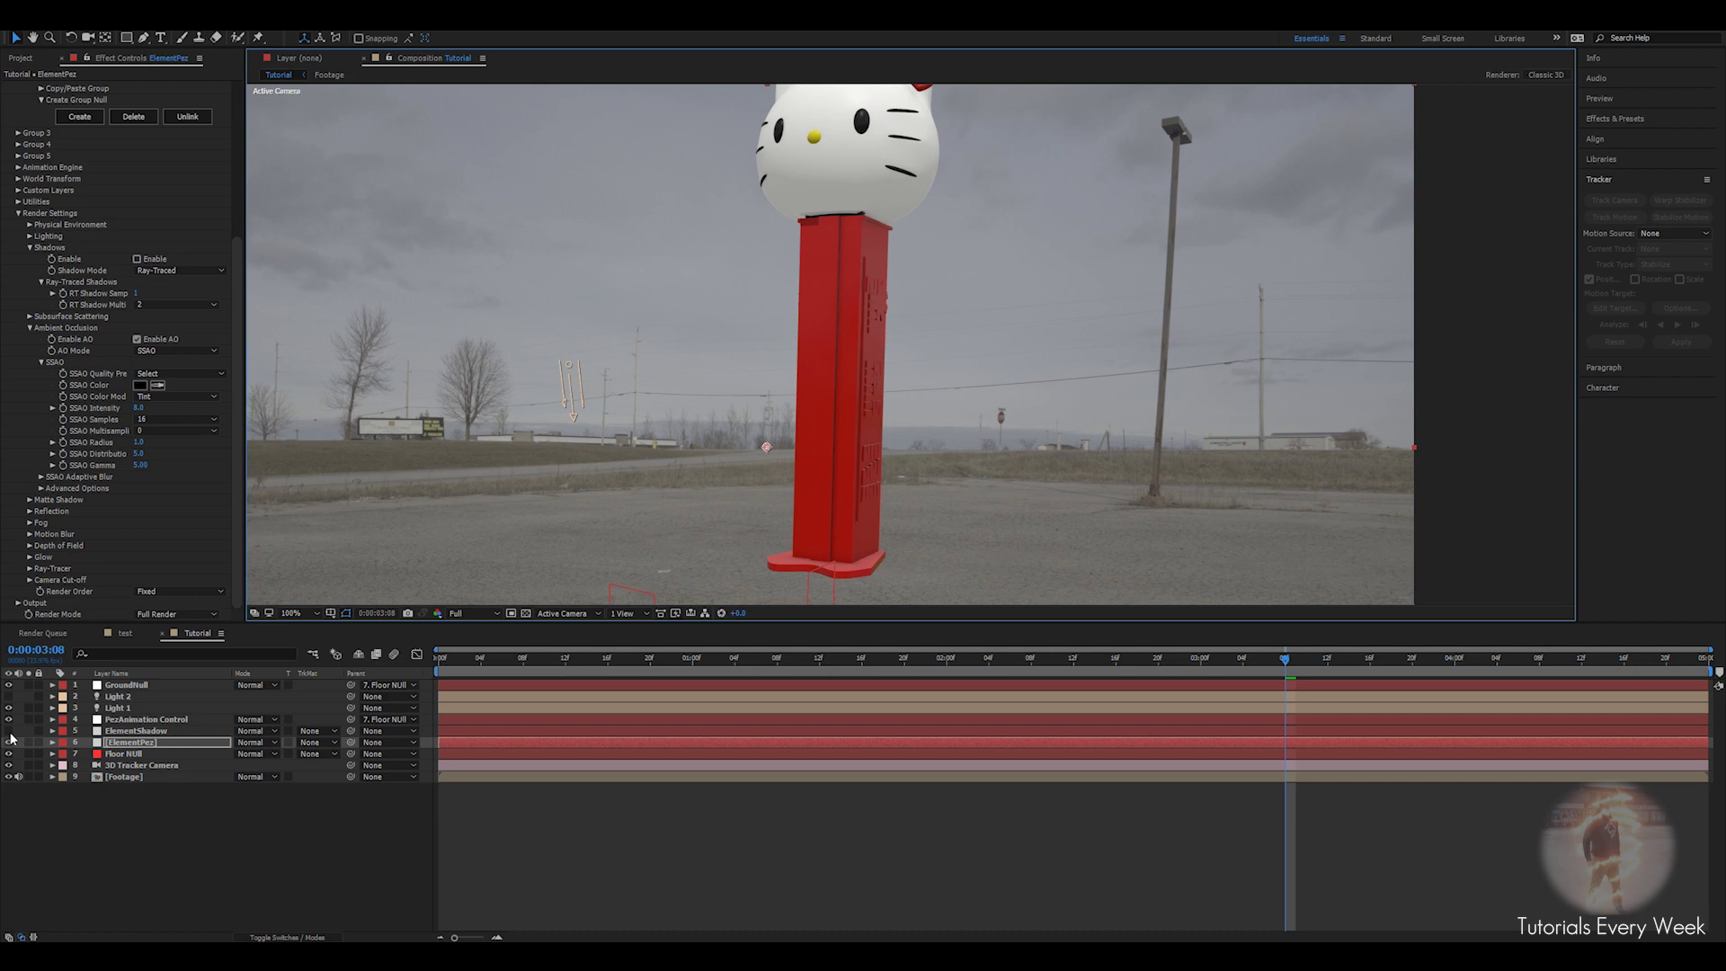
key("period")
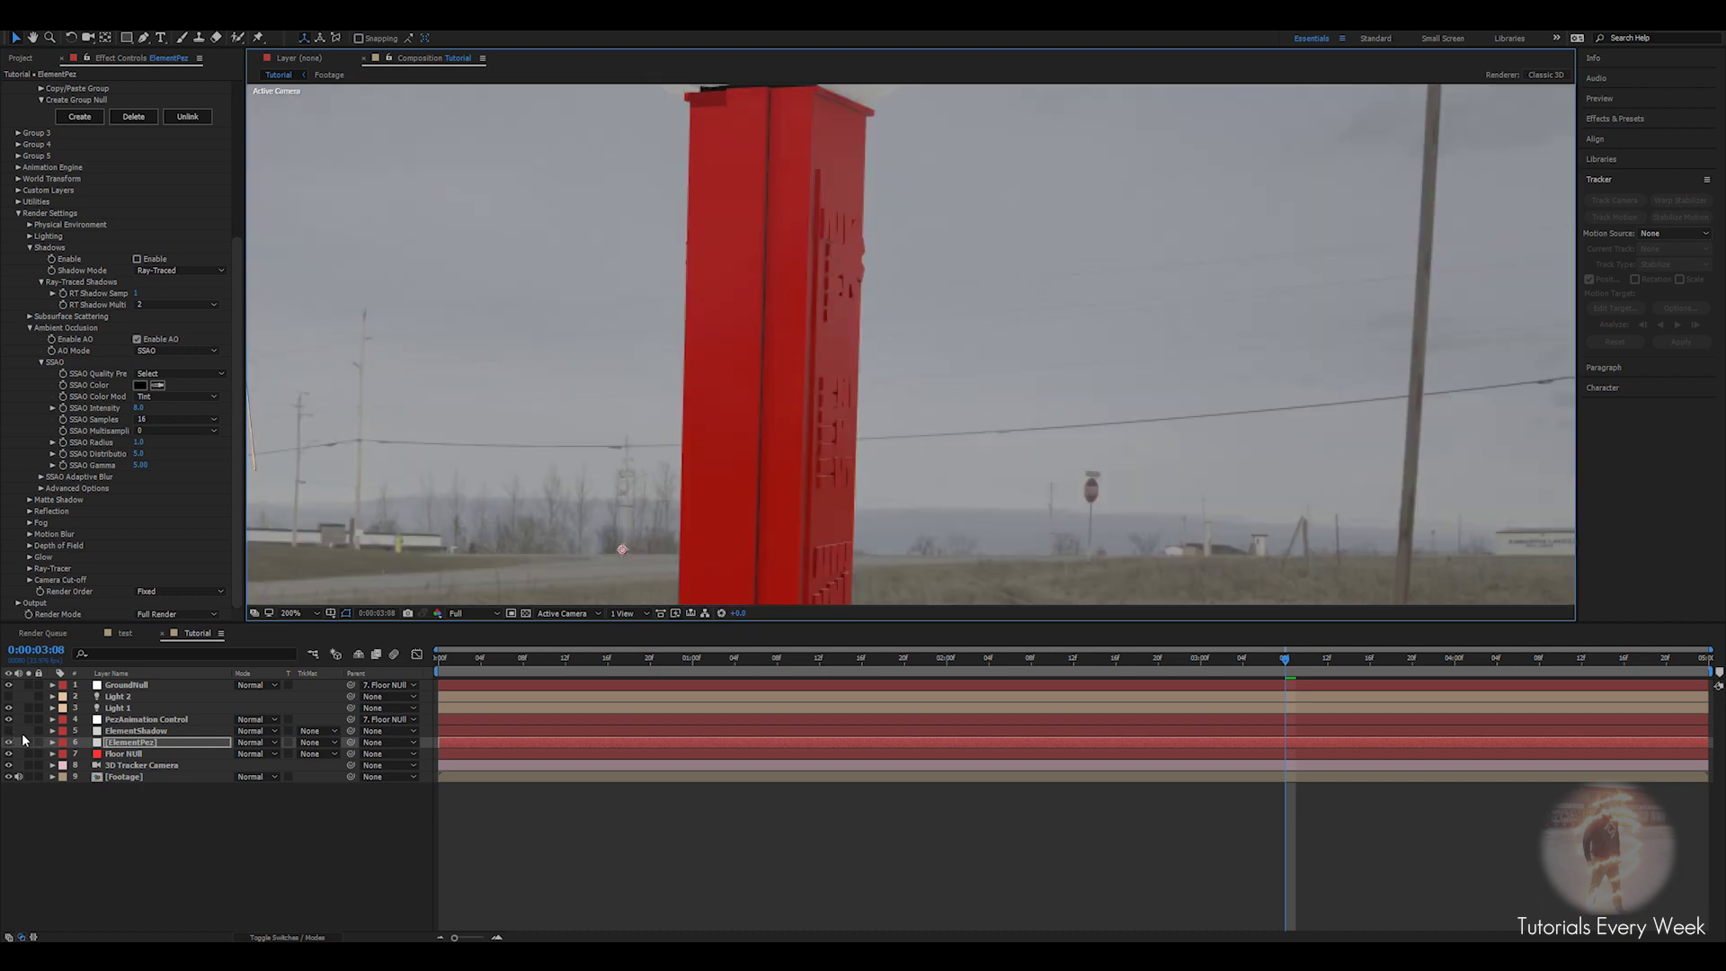
scroll(531, 440, "down", 2)
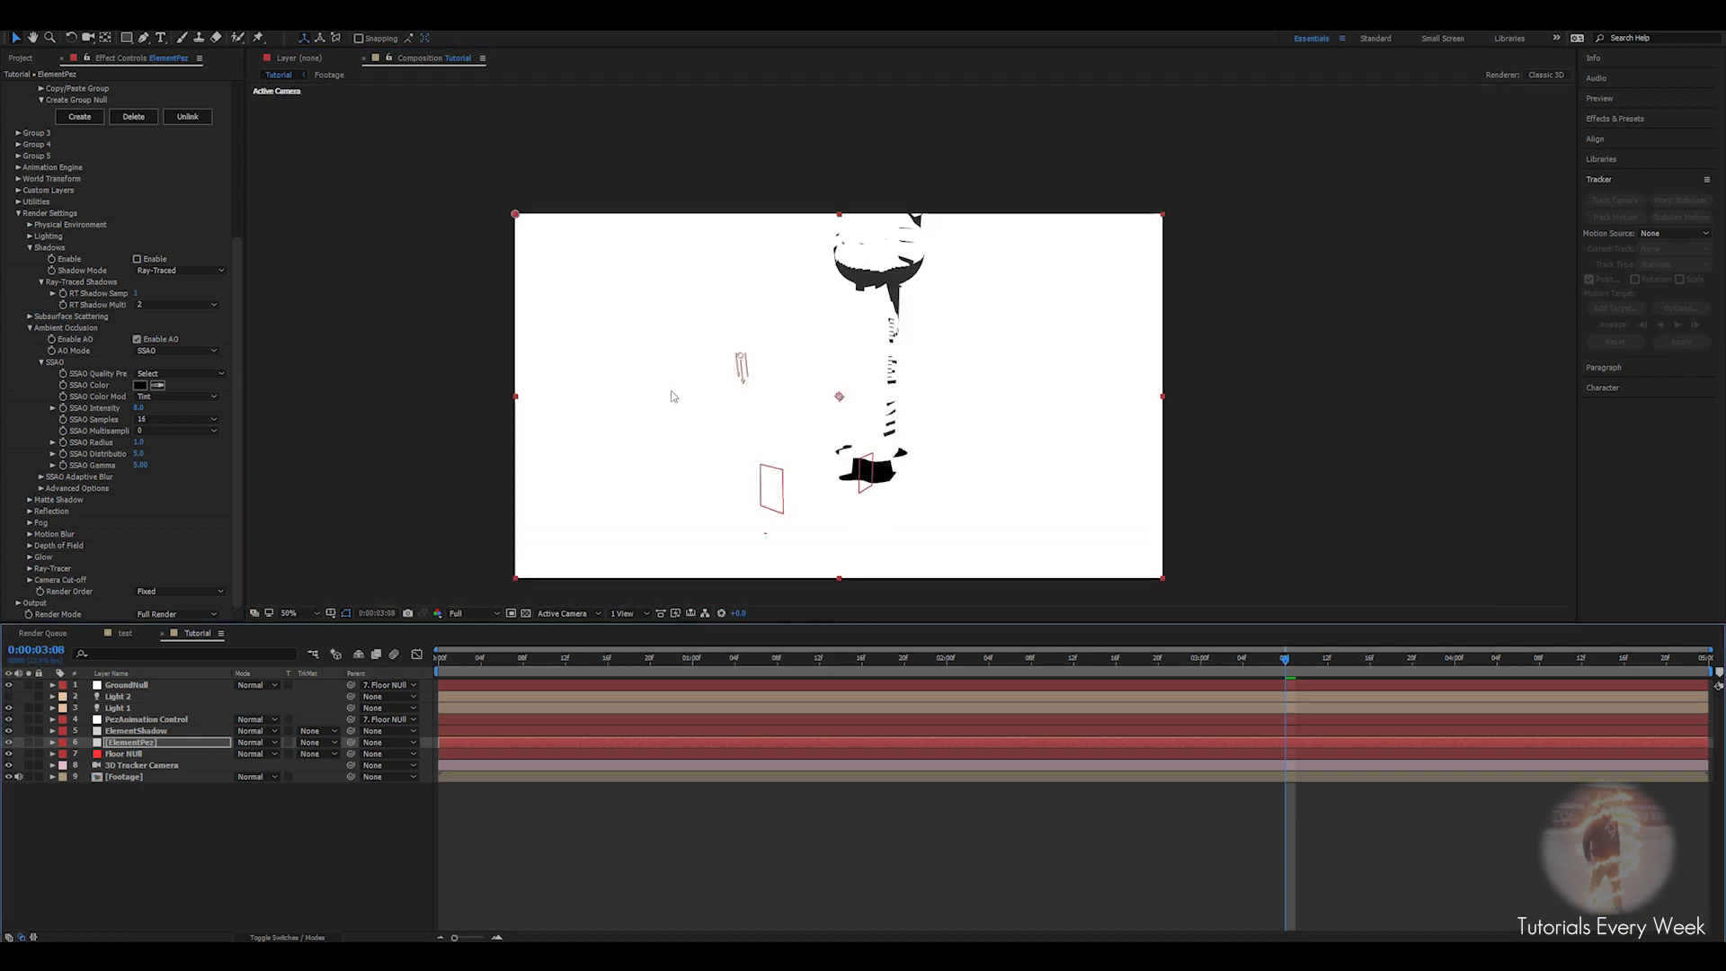
left_click_drag(616, 409, 613, 409)
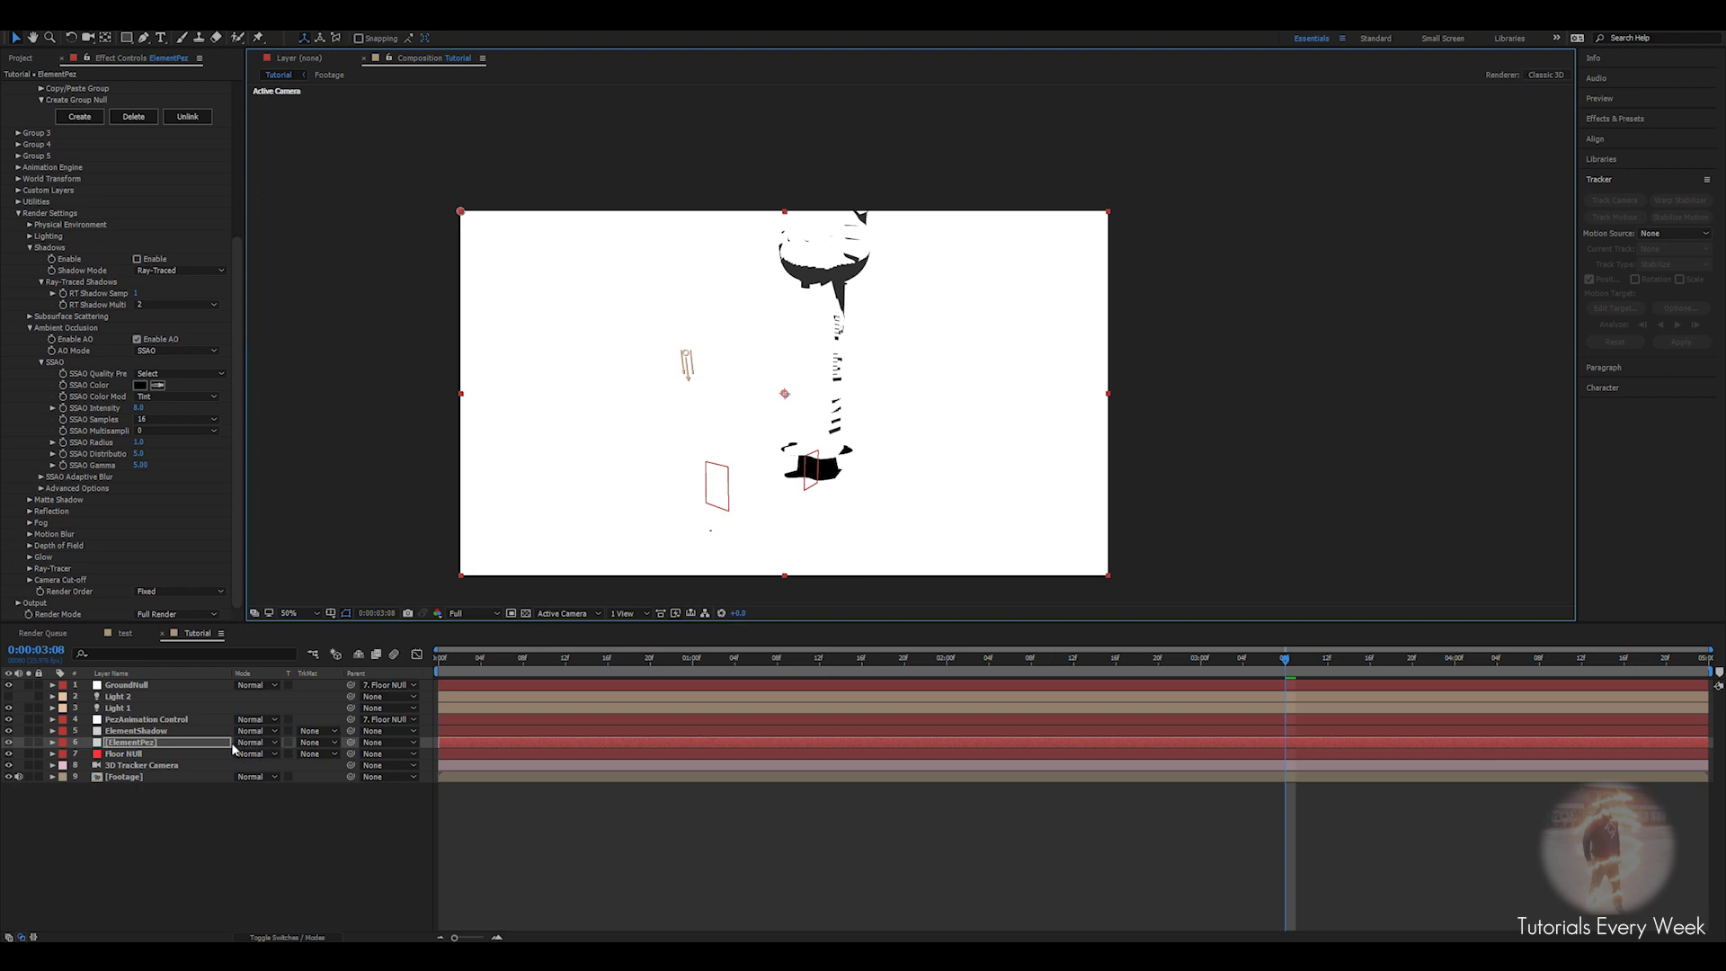
left_click(157, 731)
left_click(256, 731)
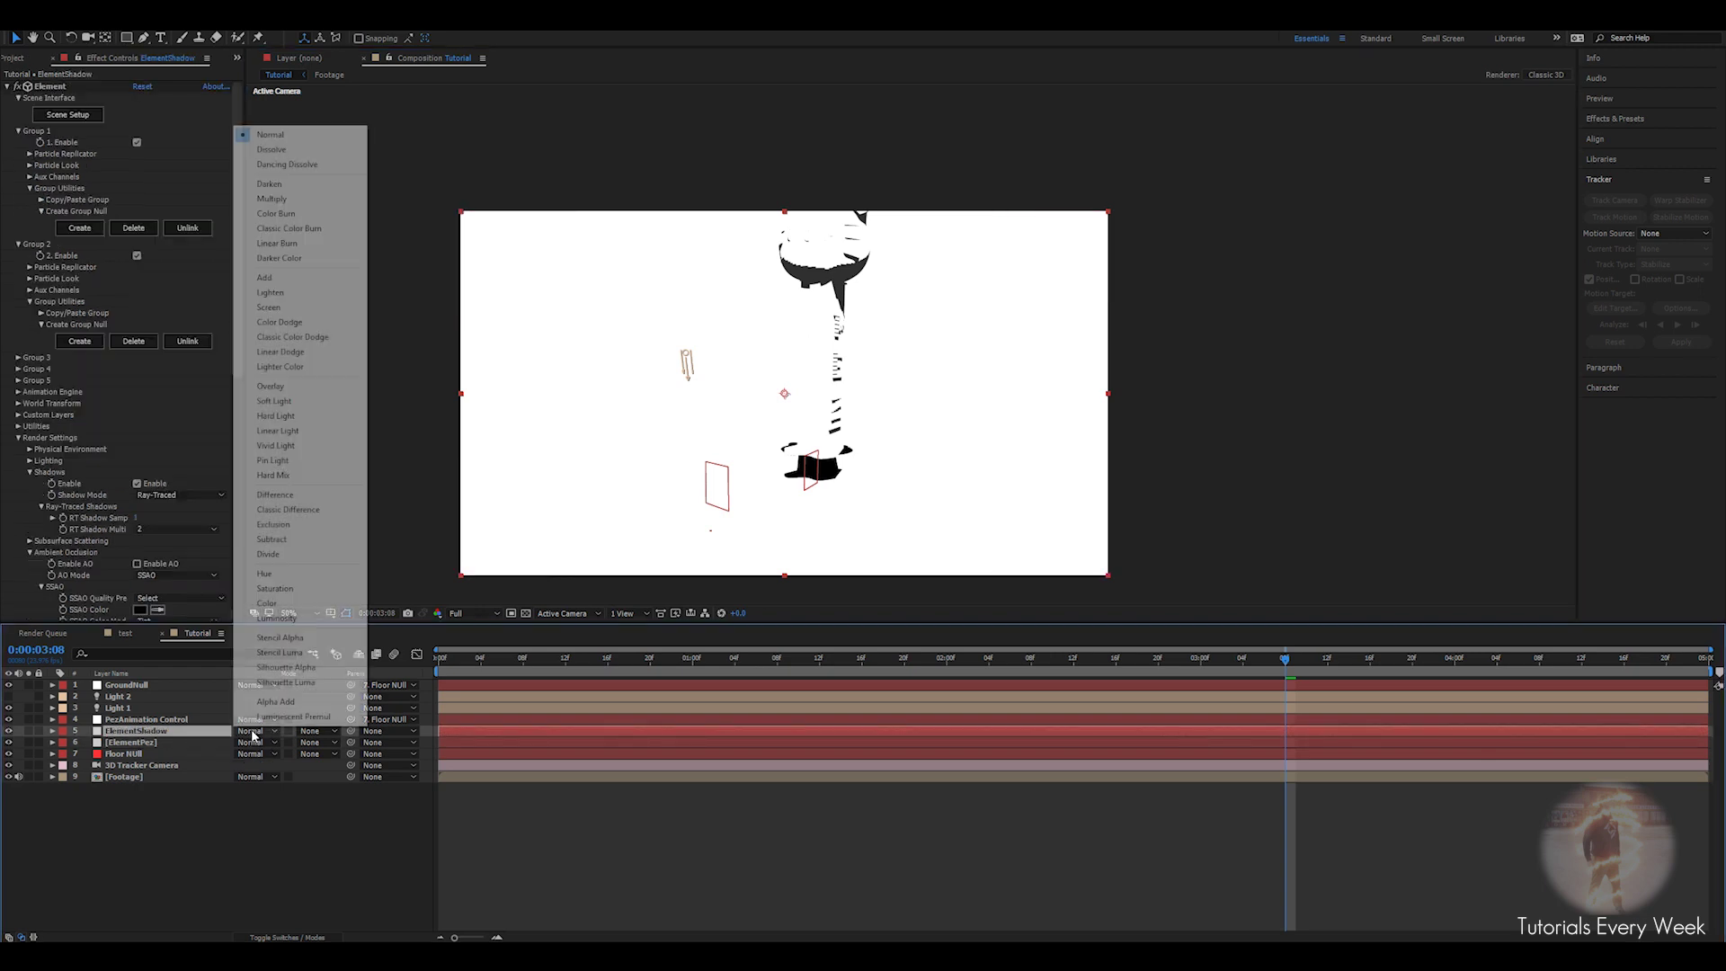
Set ElementShadow's blend mode to Multiply and add a Curves effect to it.
left_click(271, 198)
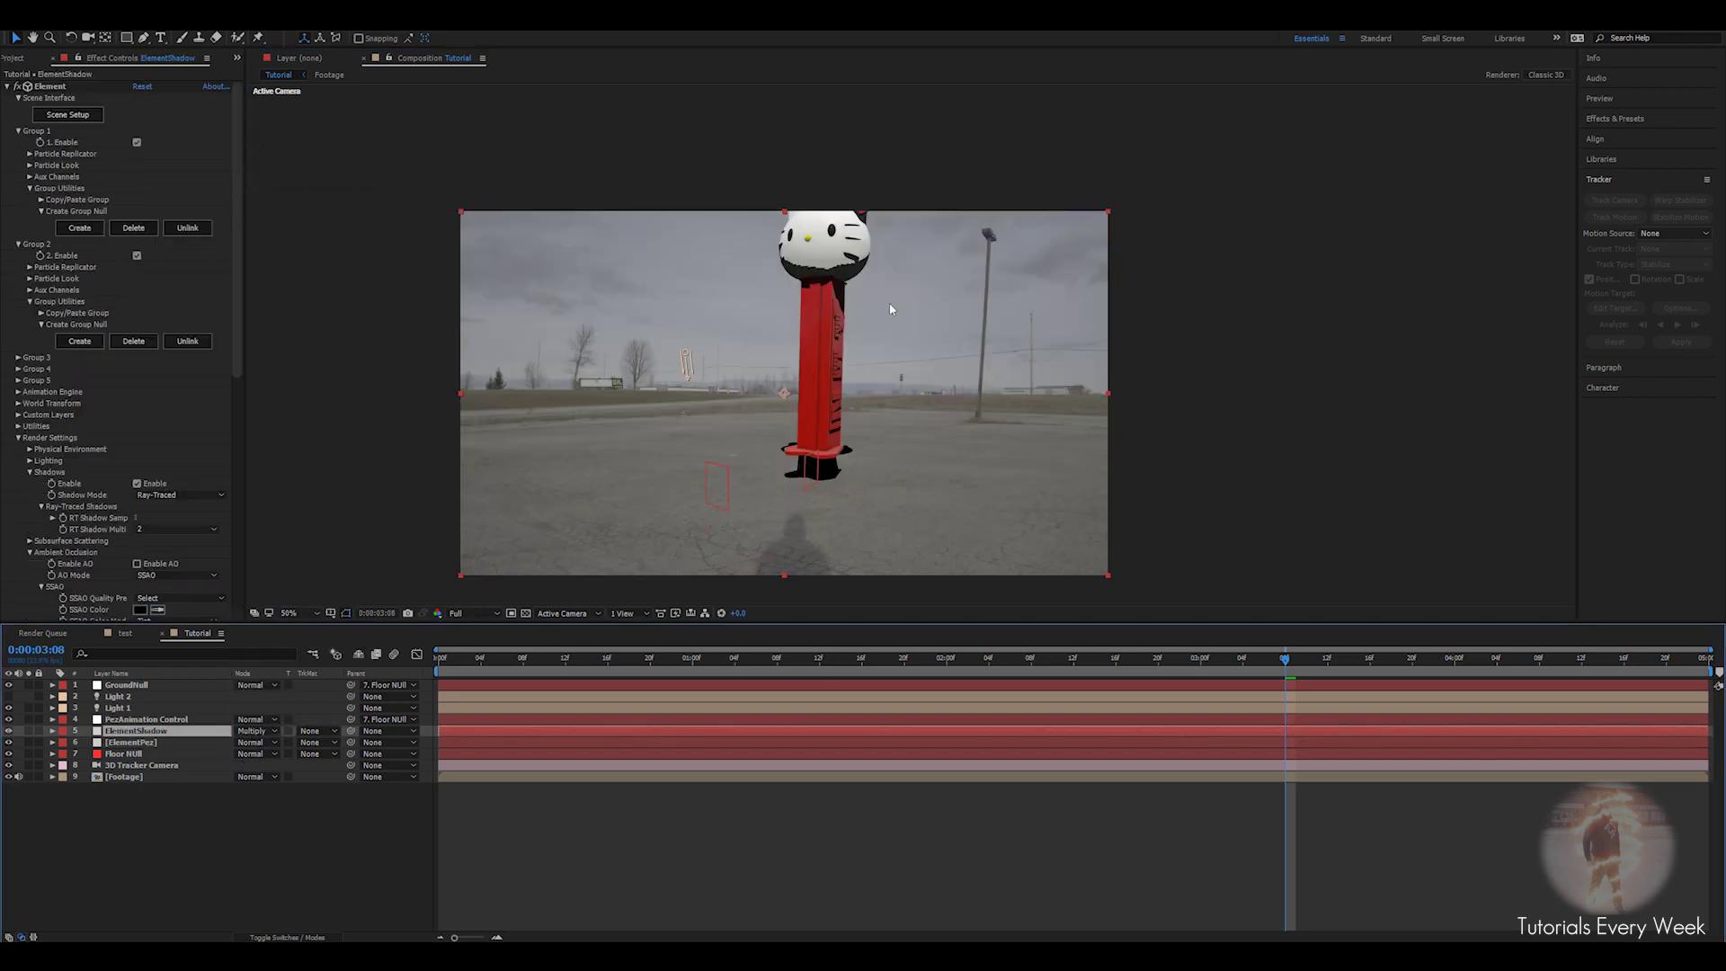
scroll(899, 351, "up", 1)
scroll(803, 382, "down", 2)
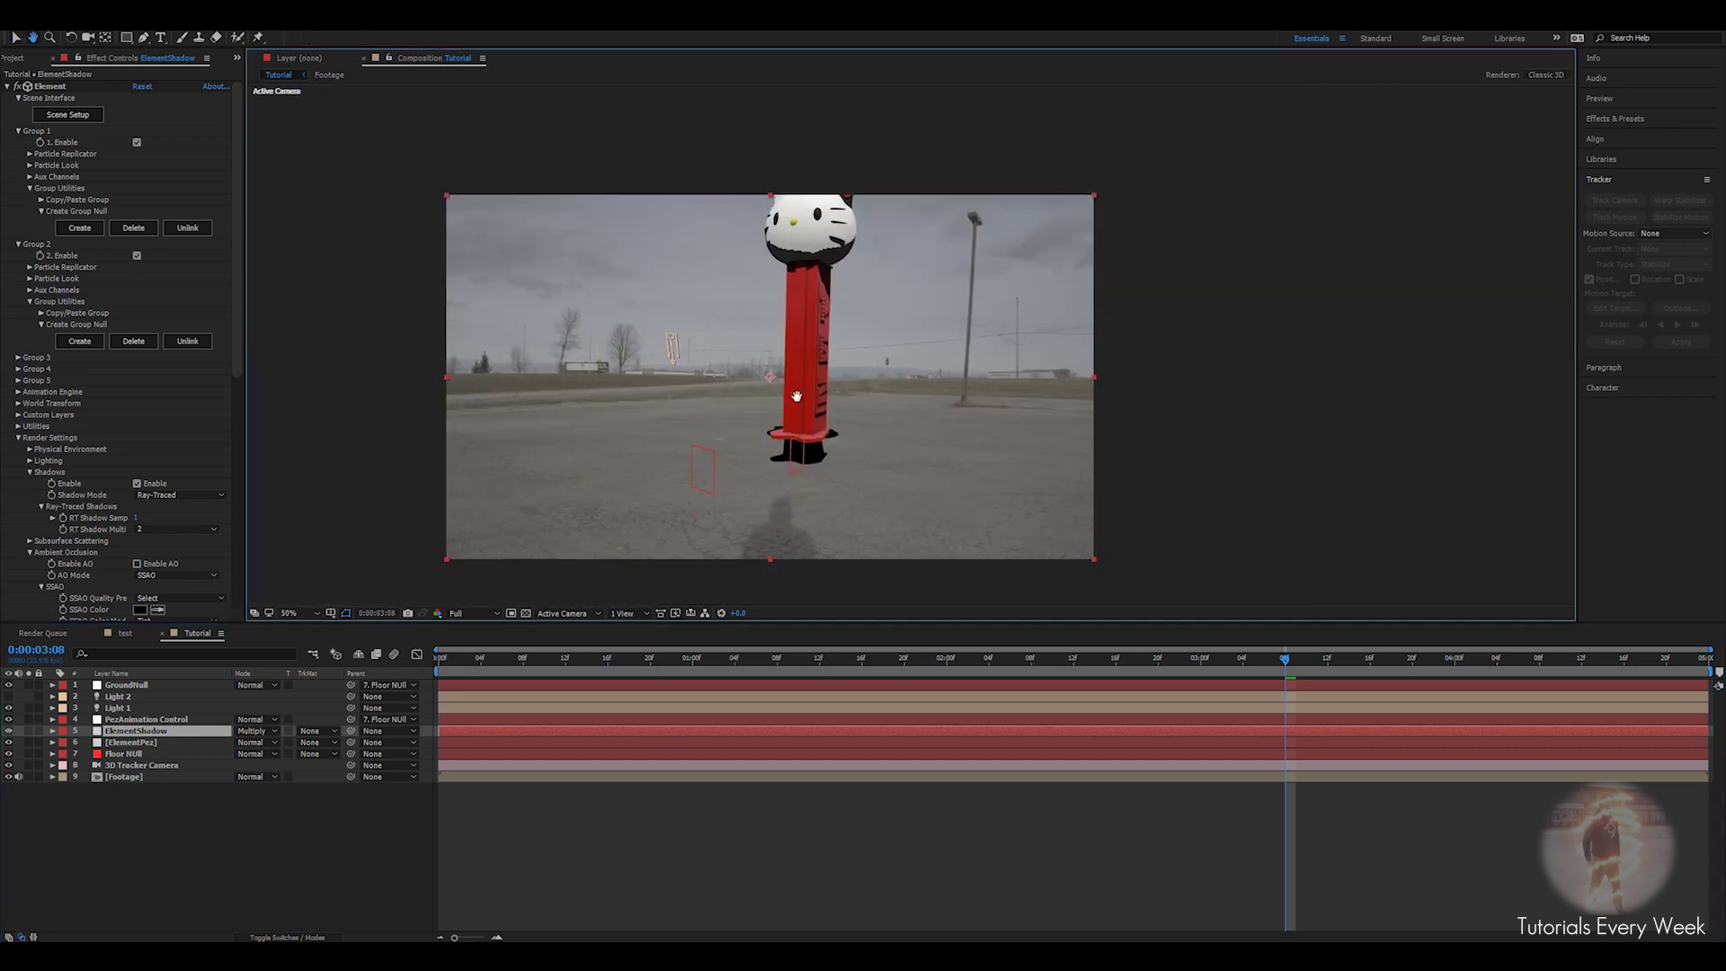
left_click(8, 87)
scroll(767, 407, "up", 1)
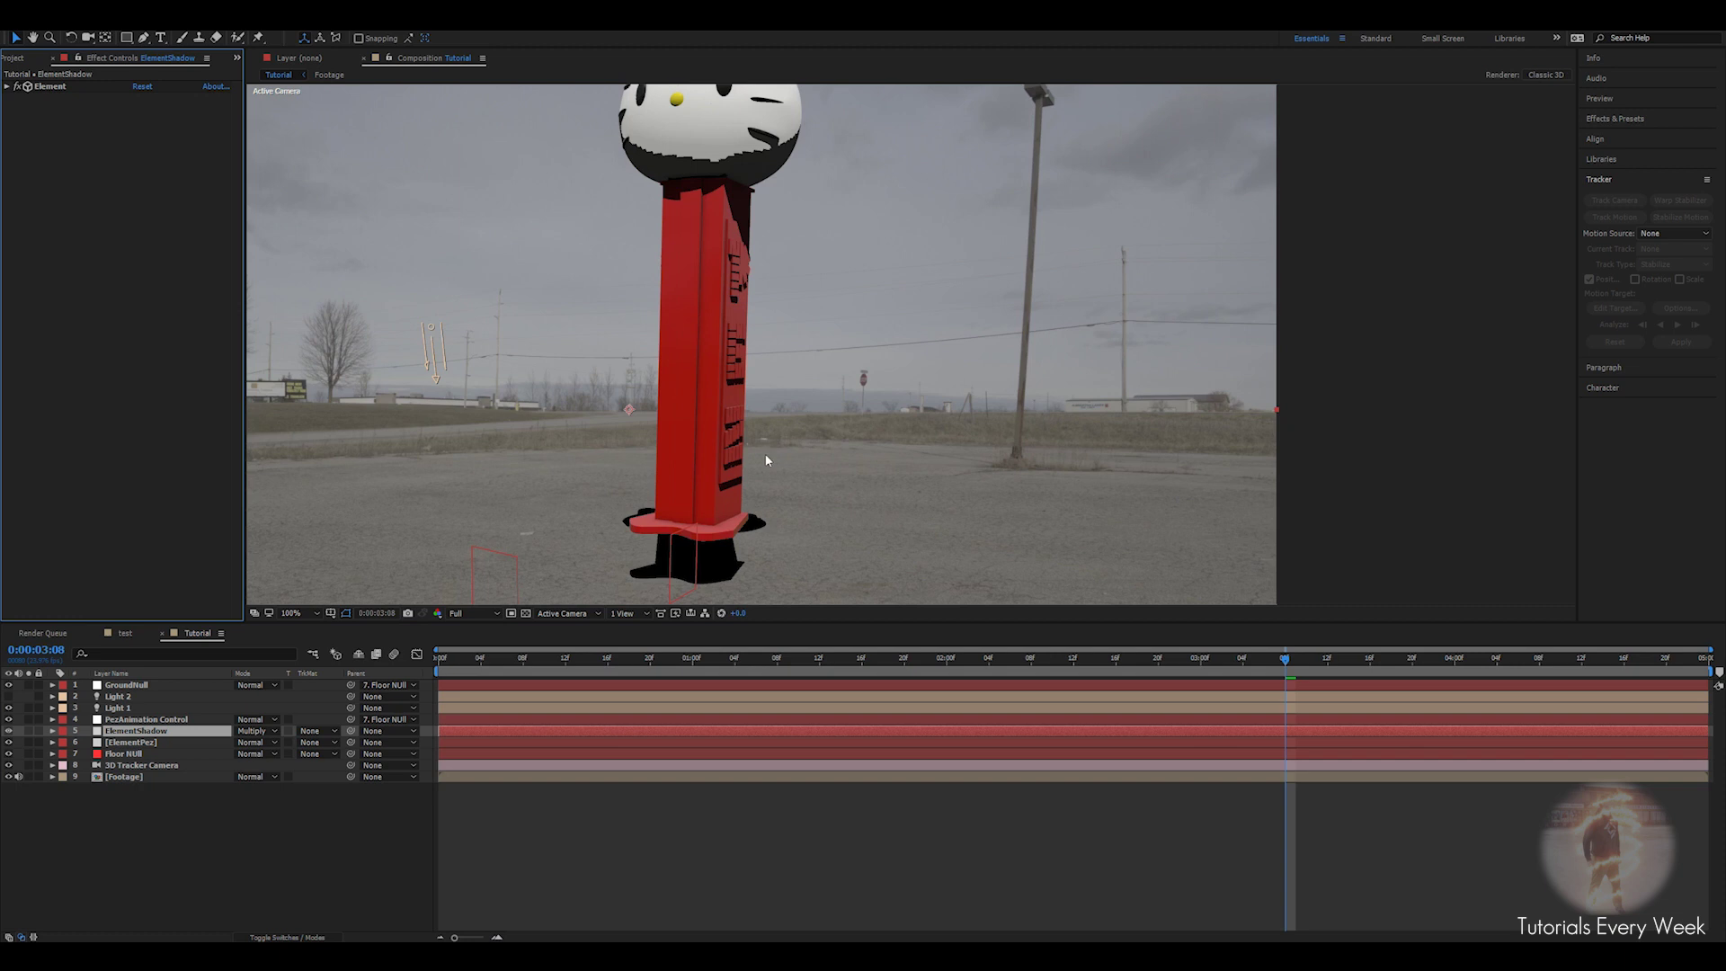
key("ctrl+space")
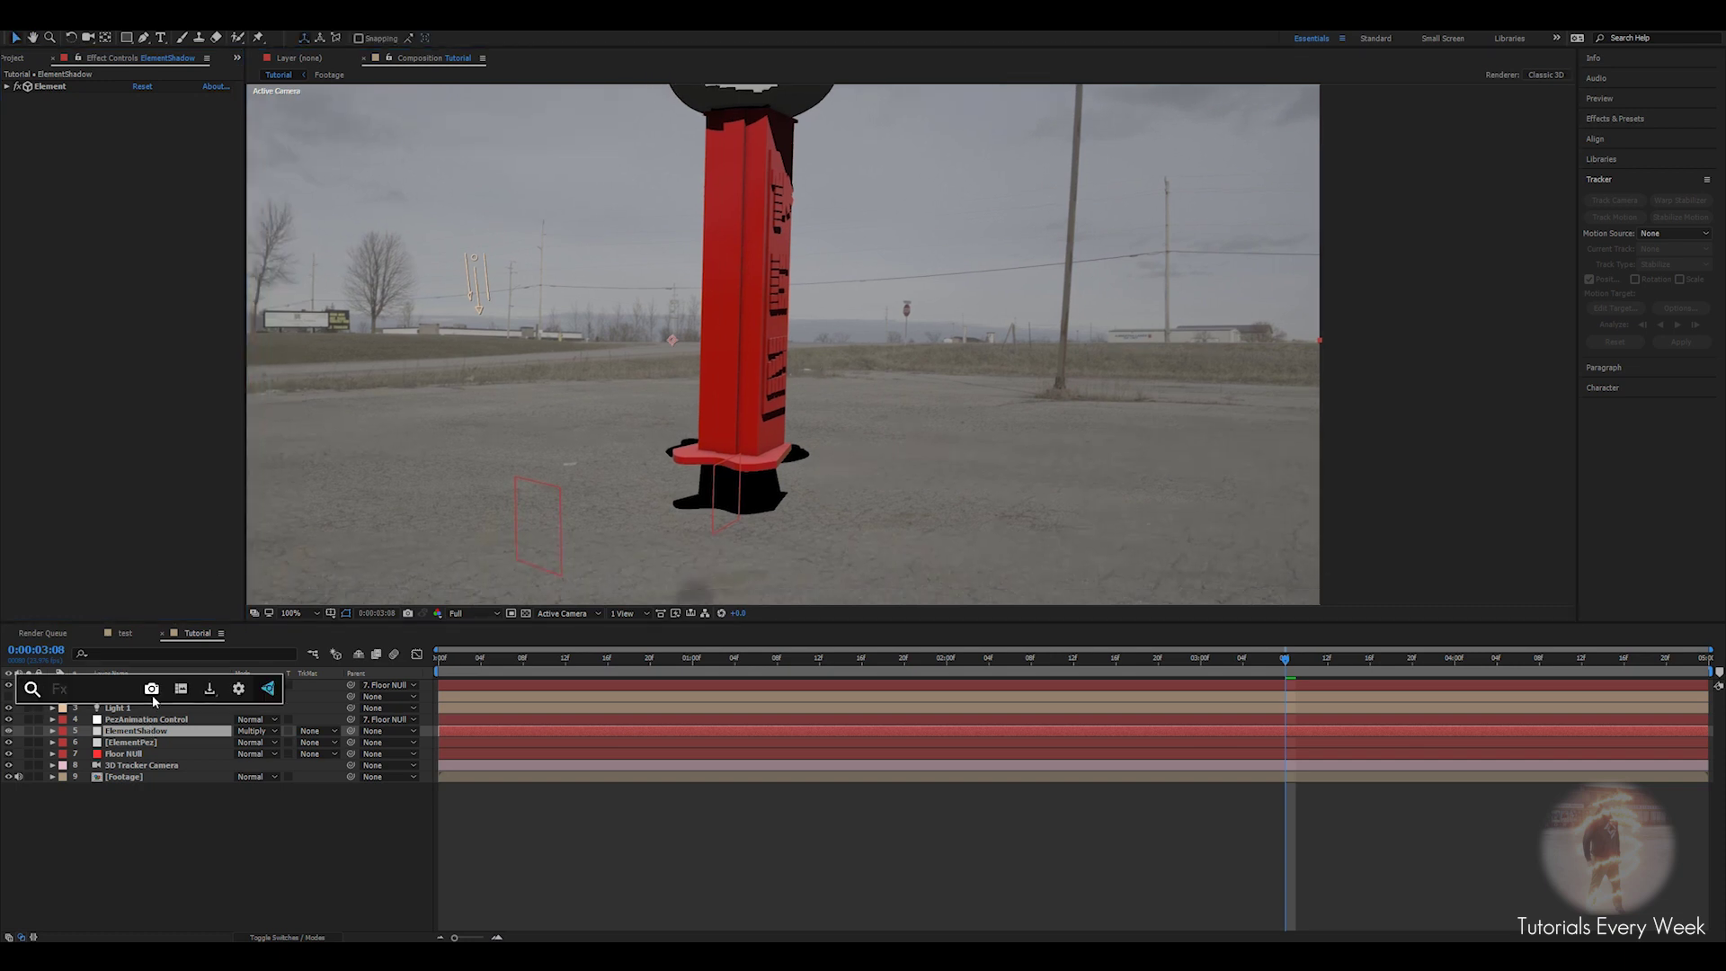
type("cur")
key("Return")
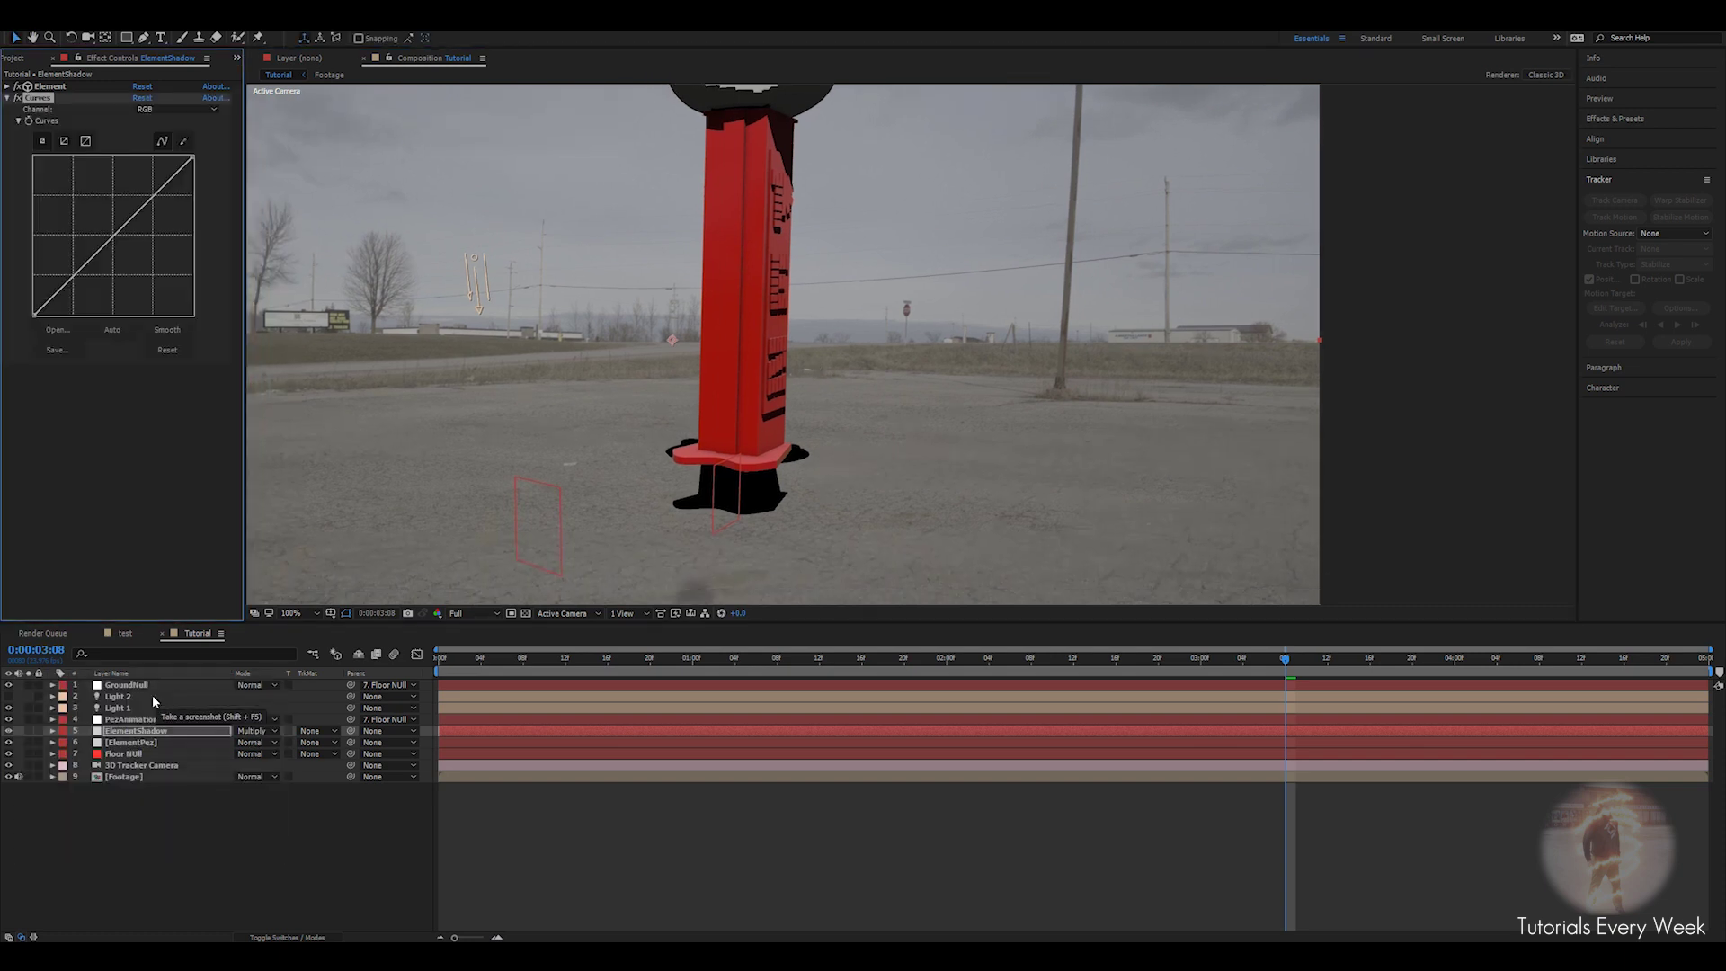
Add Fast Blur with Blurriness raised to 7.0 and lower ElementShadow's opacity.
key("ctrl+space")
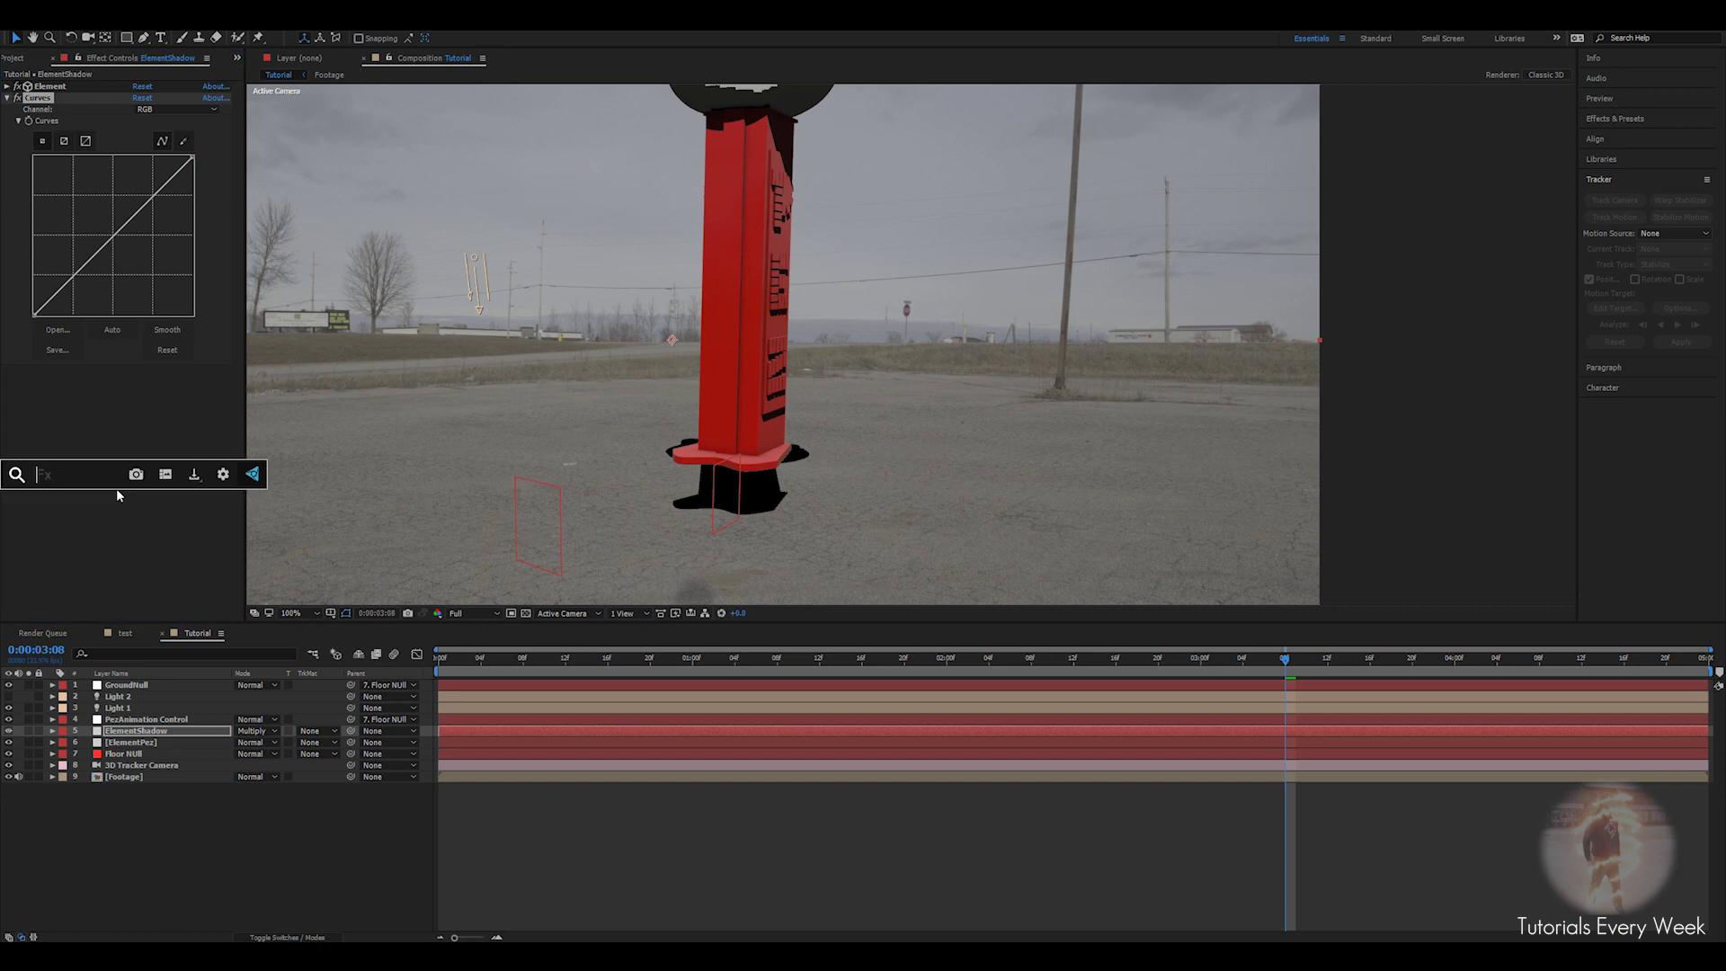
type("fast")
left_click(77, 516)
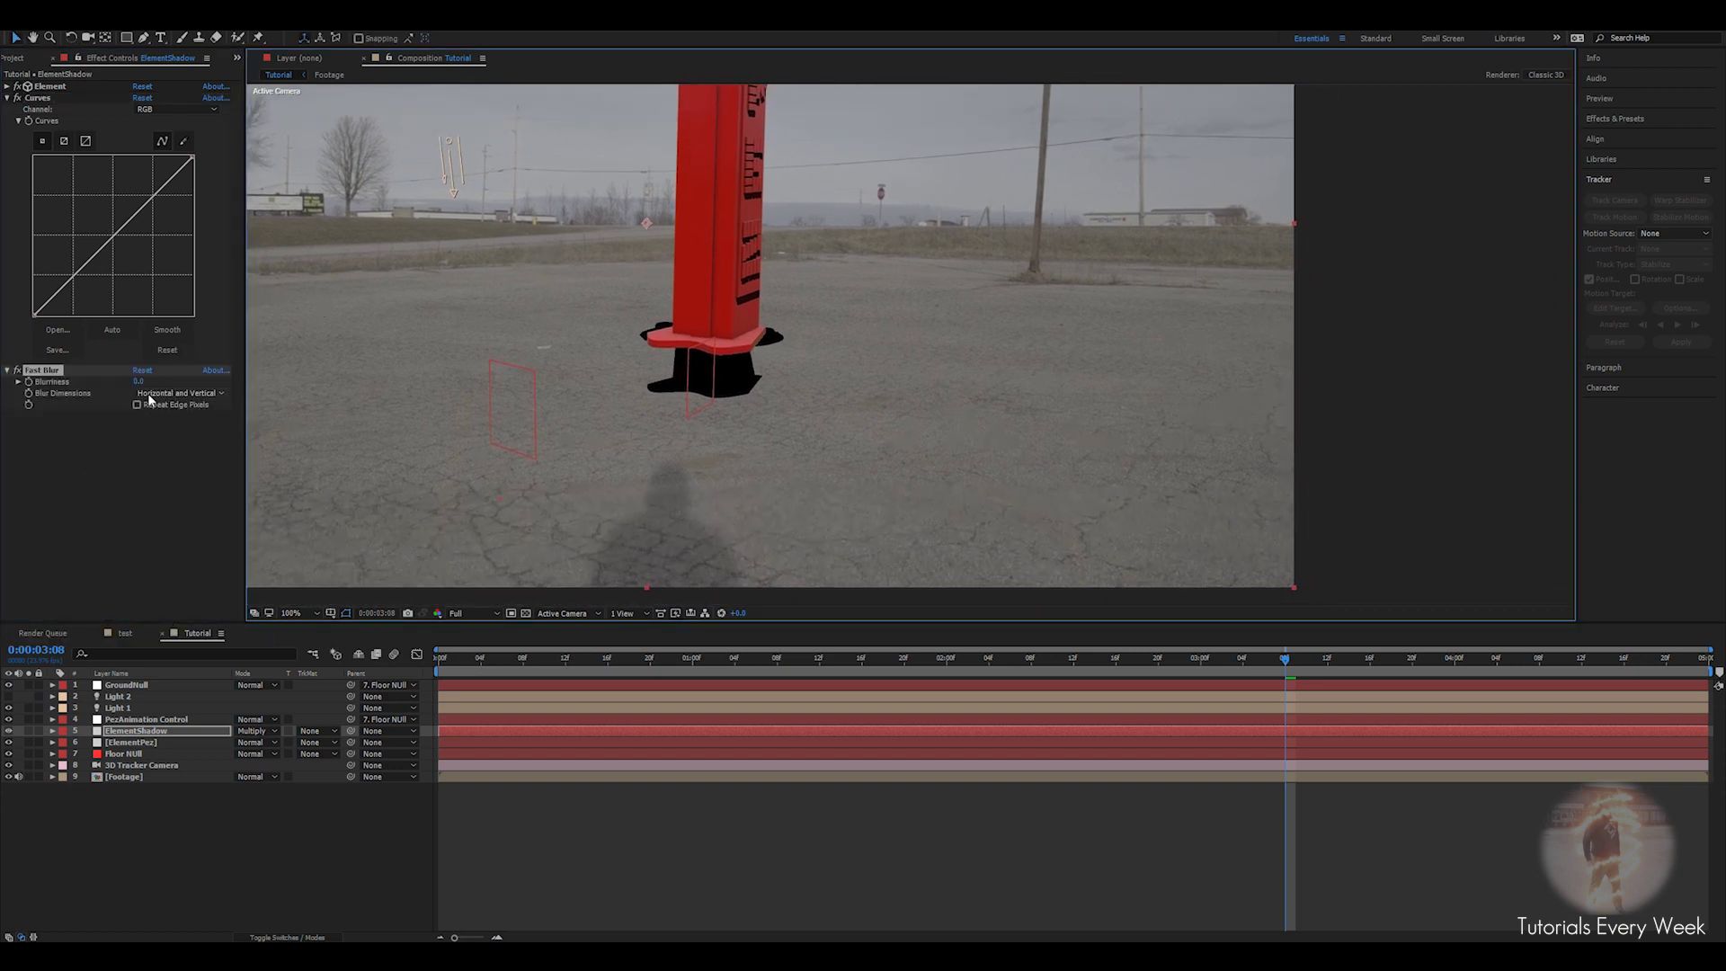
left_click_drag(142, 388, 146, 382)
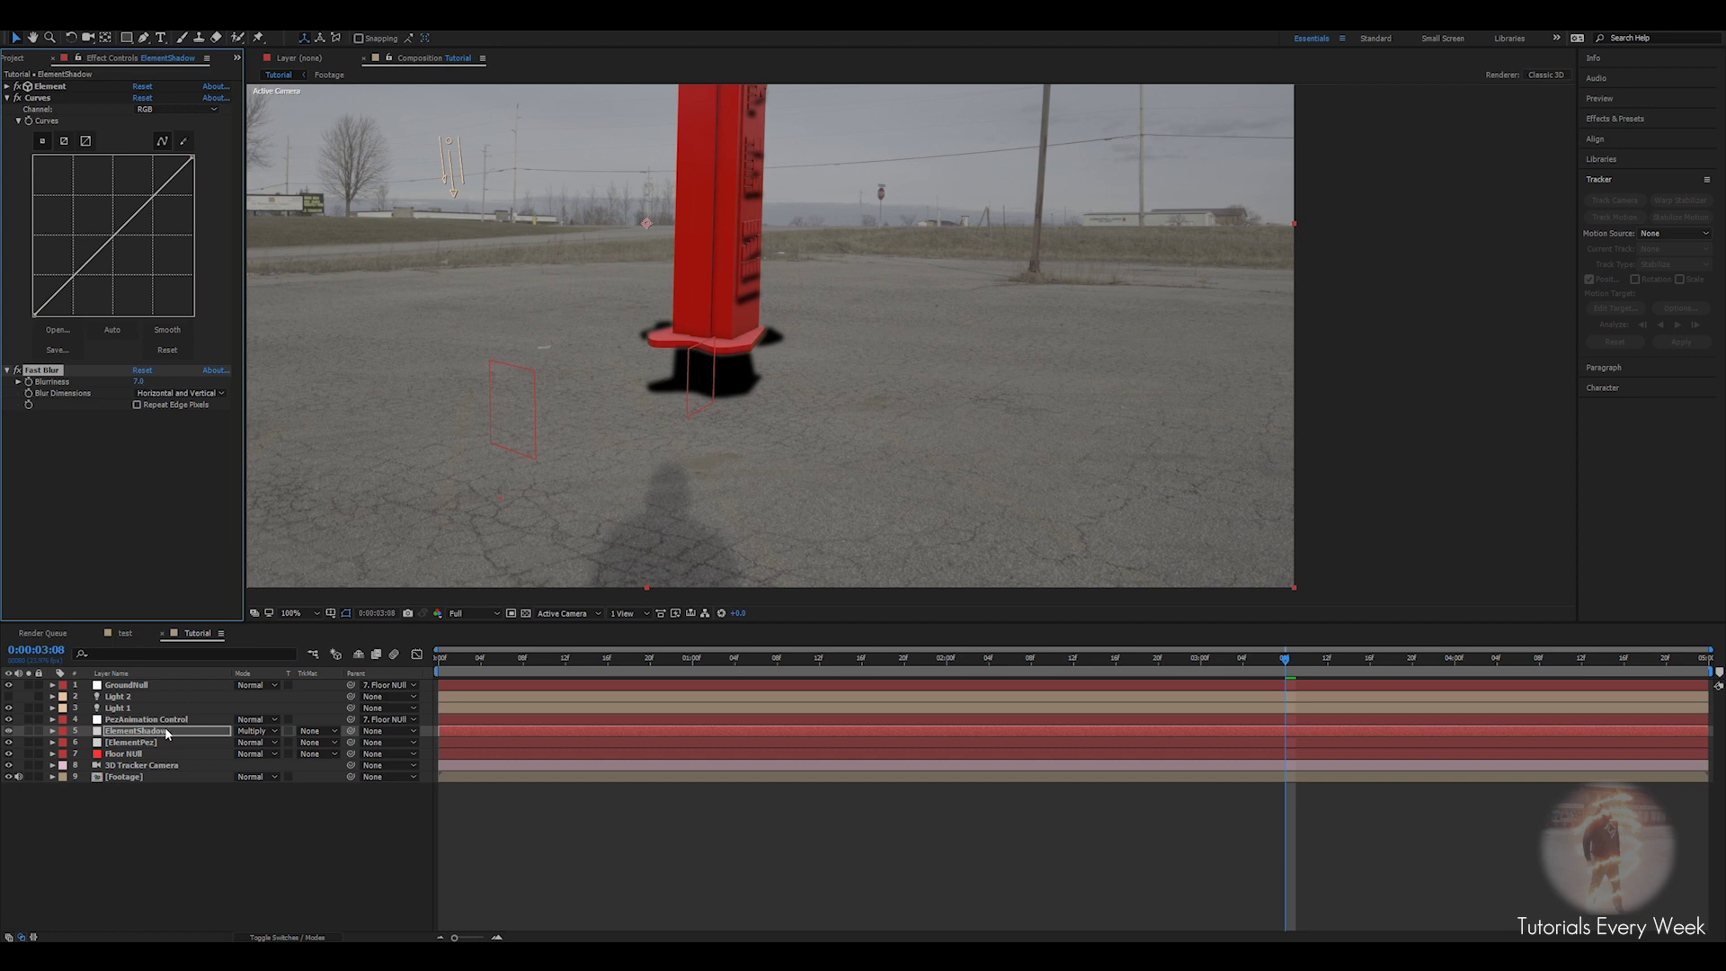
key("t")
left_click_drag(241, 742, 184, 743)
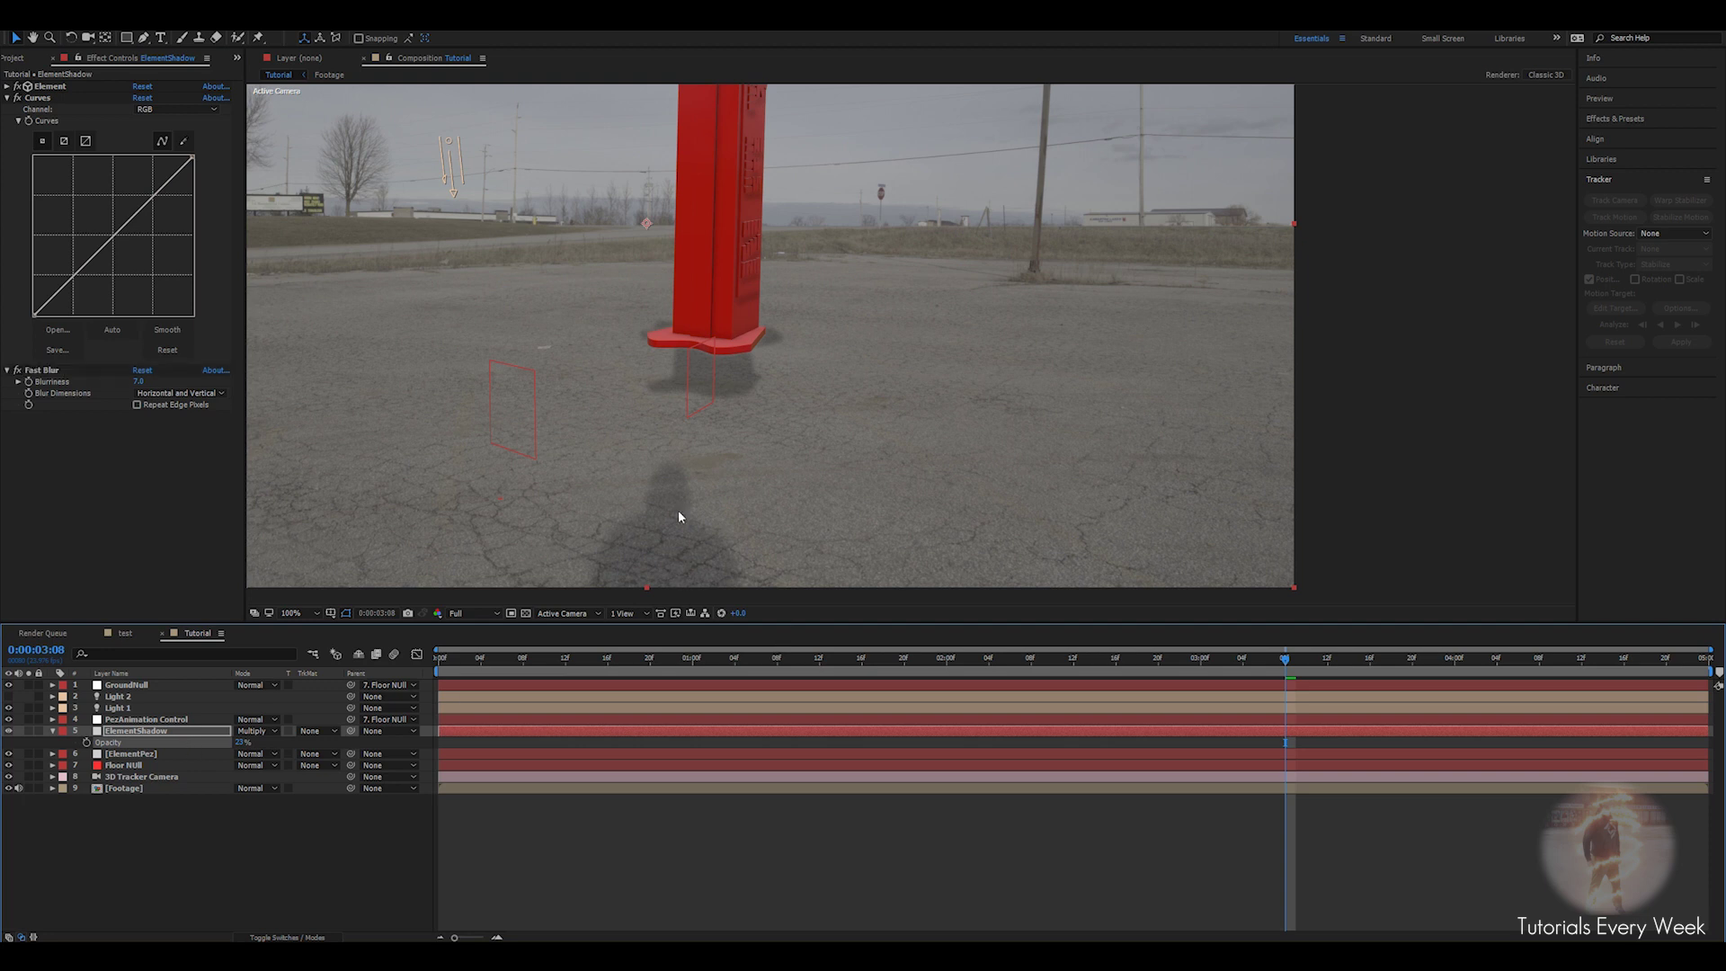
Set ElementShadow's Curves channel to Blue and reframe the Pez in the viewer.
scroll(703, 398, "down", 2)
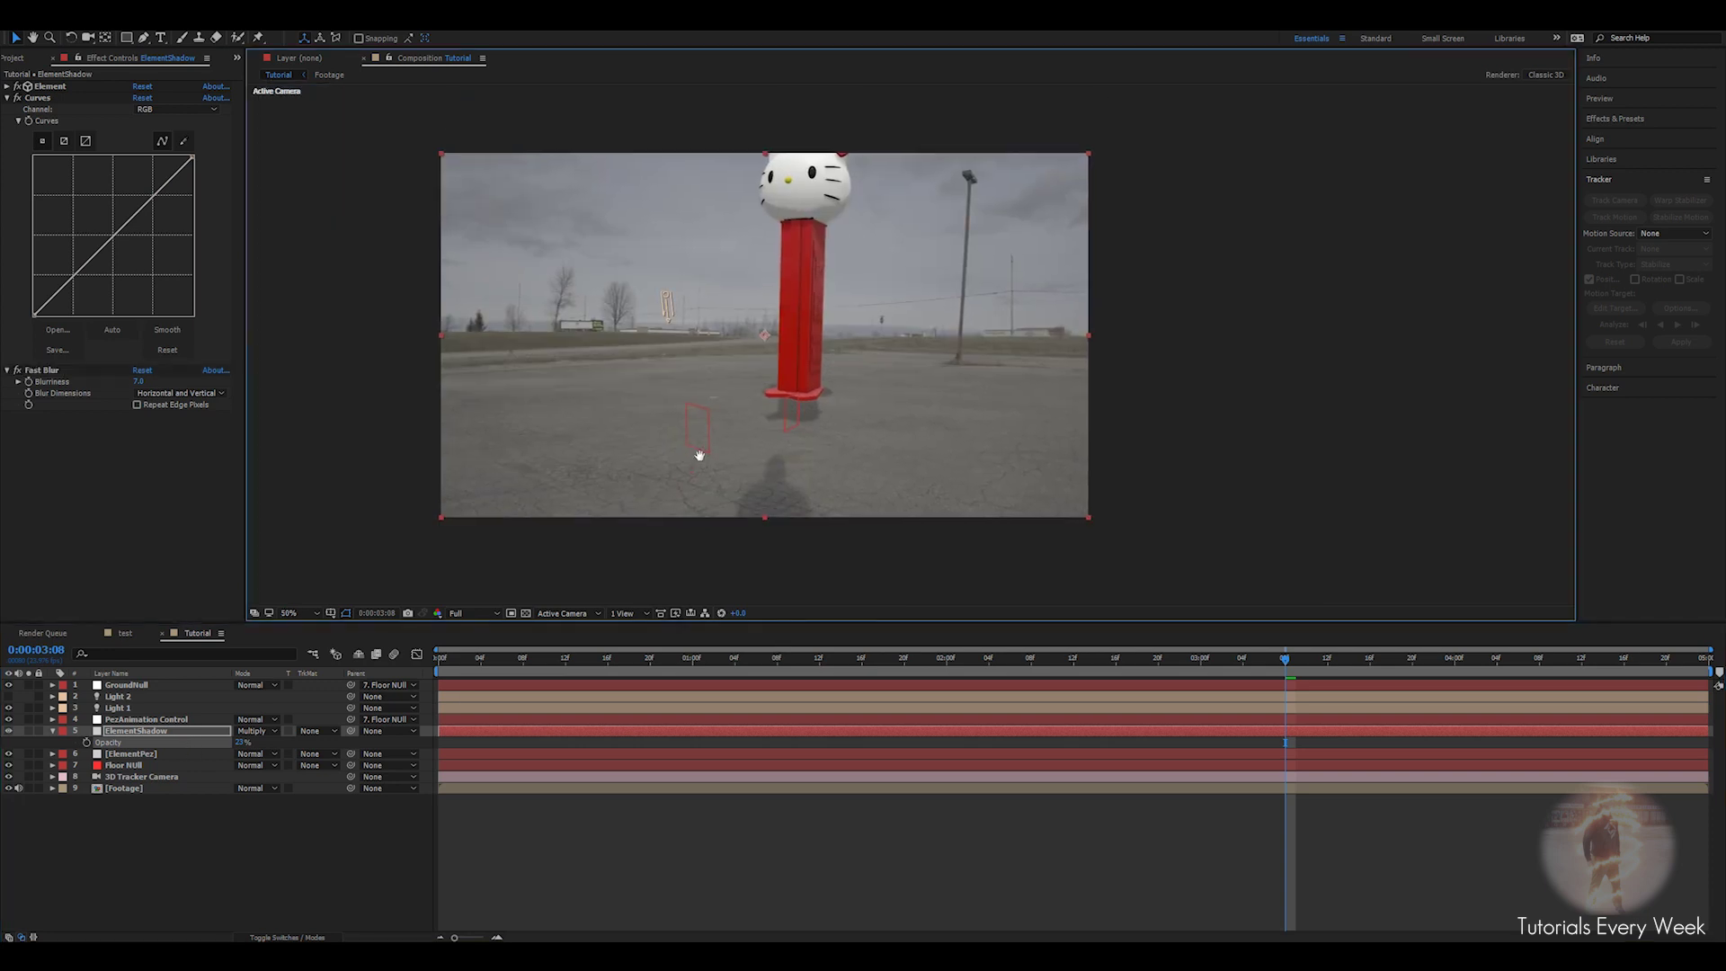
scroll(678, 428, "up", 3)
left_click_drag(732, 473, 774, 389)
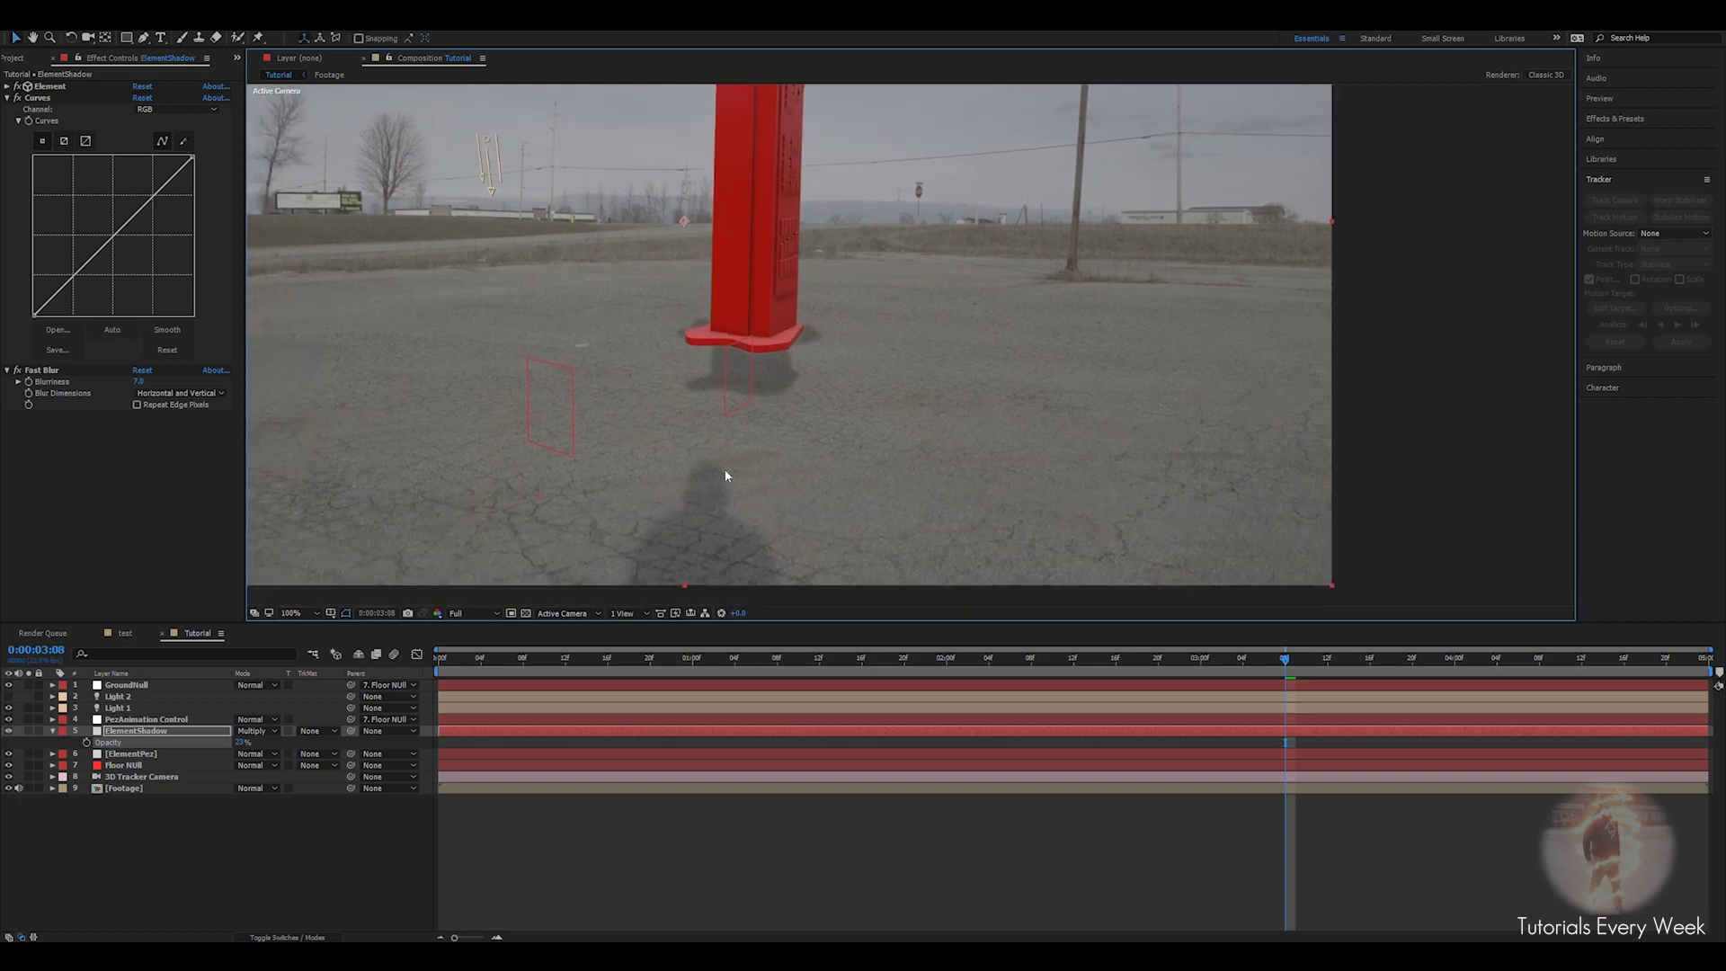
left_click(180, 109)
left_click(178, 171)
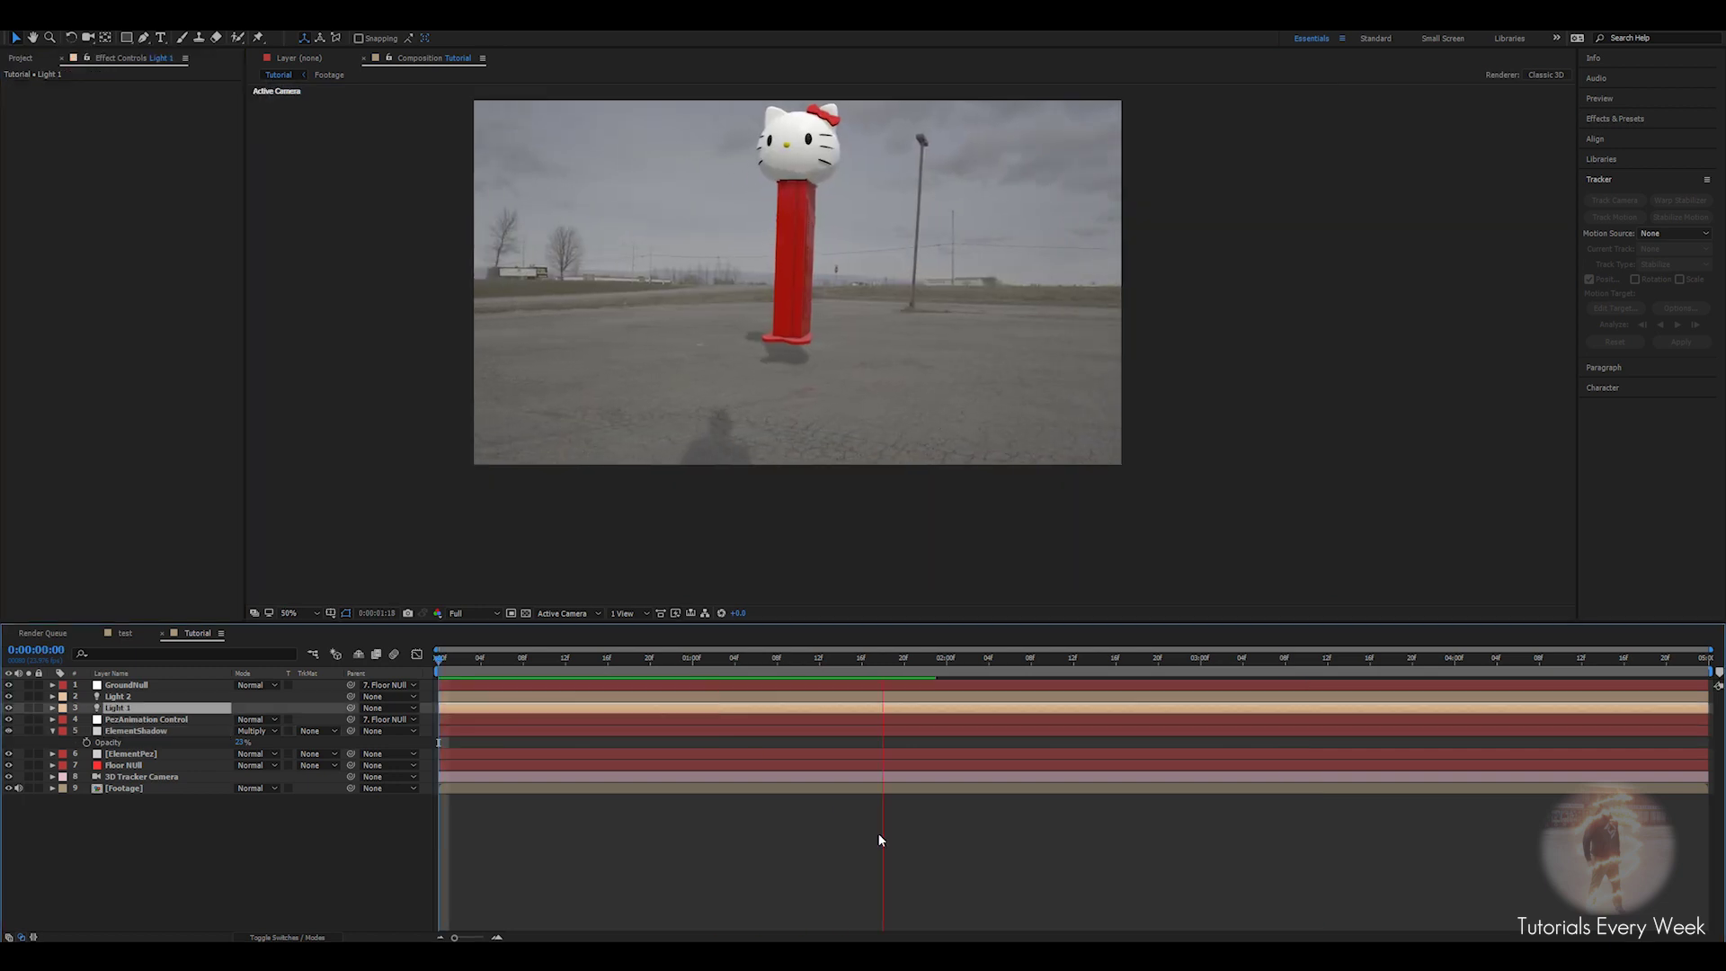
left_click_drag(823, 333, 800, 365)
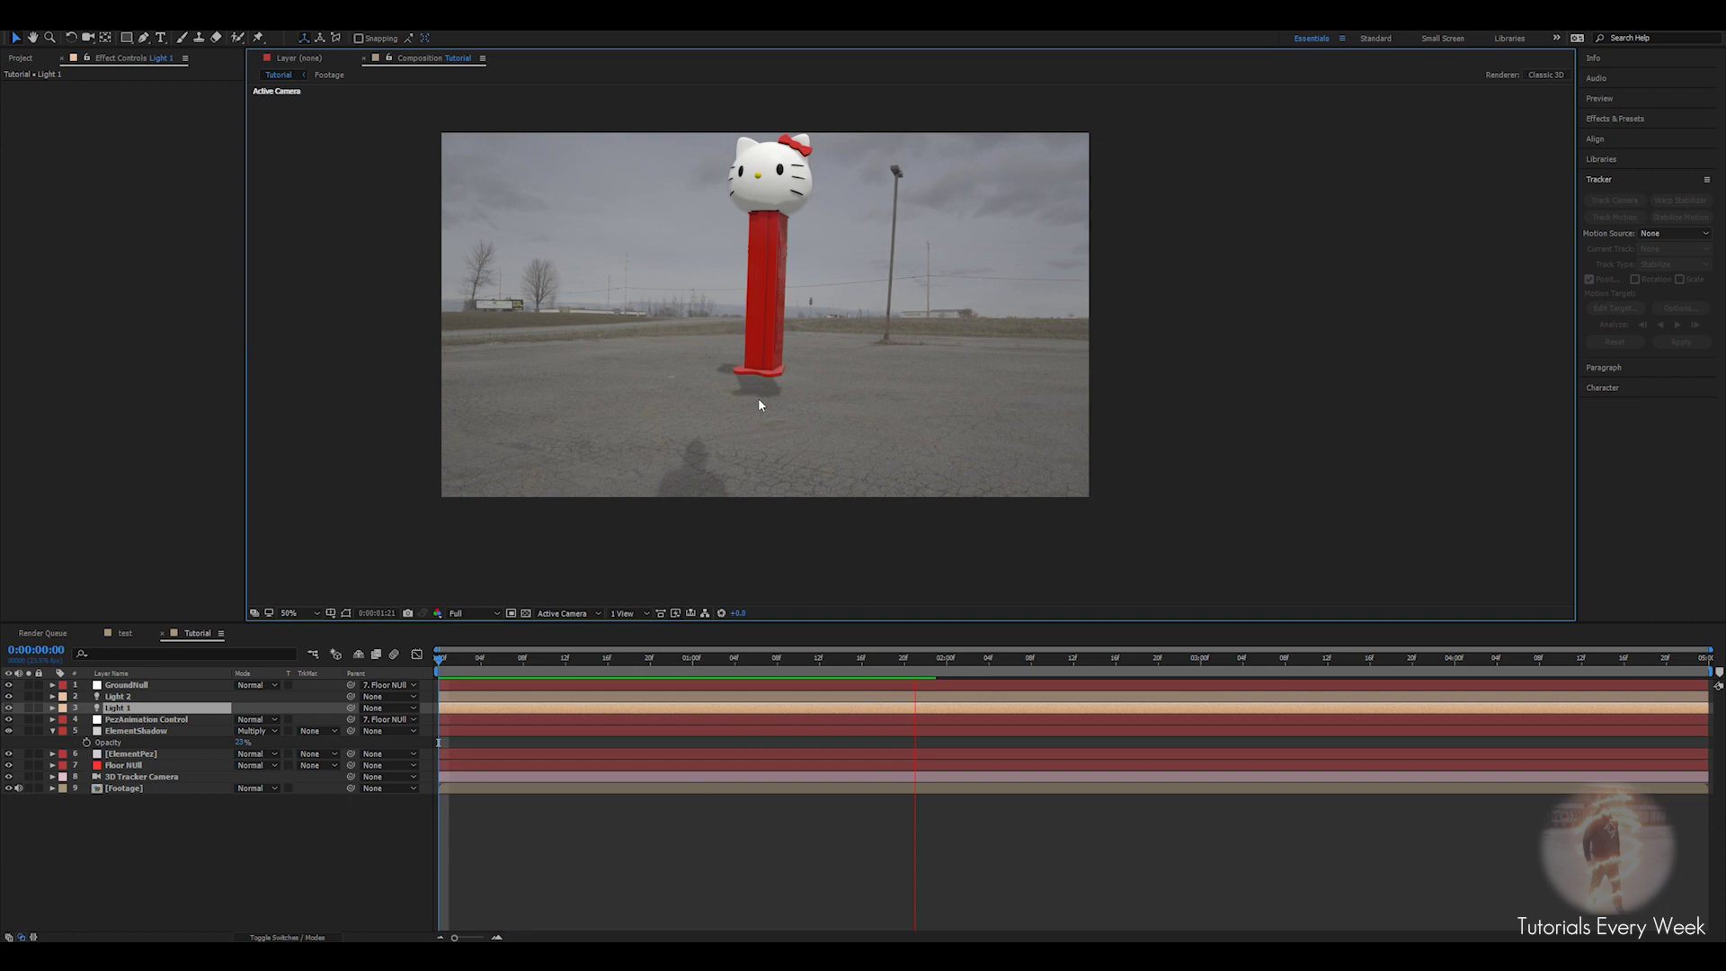
Pause playback and set Light 1's Intensity to 80% in its Light Options.
key("space")
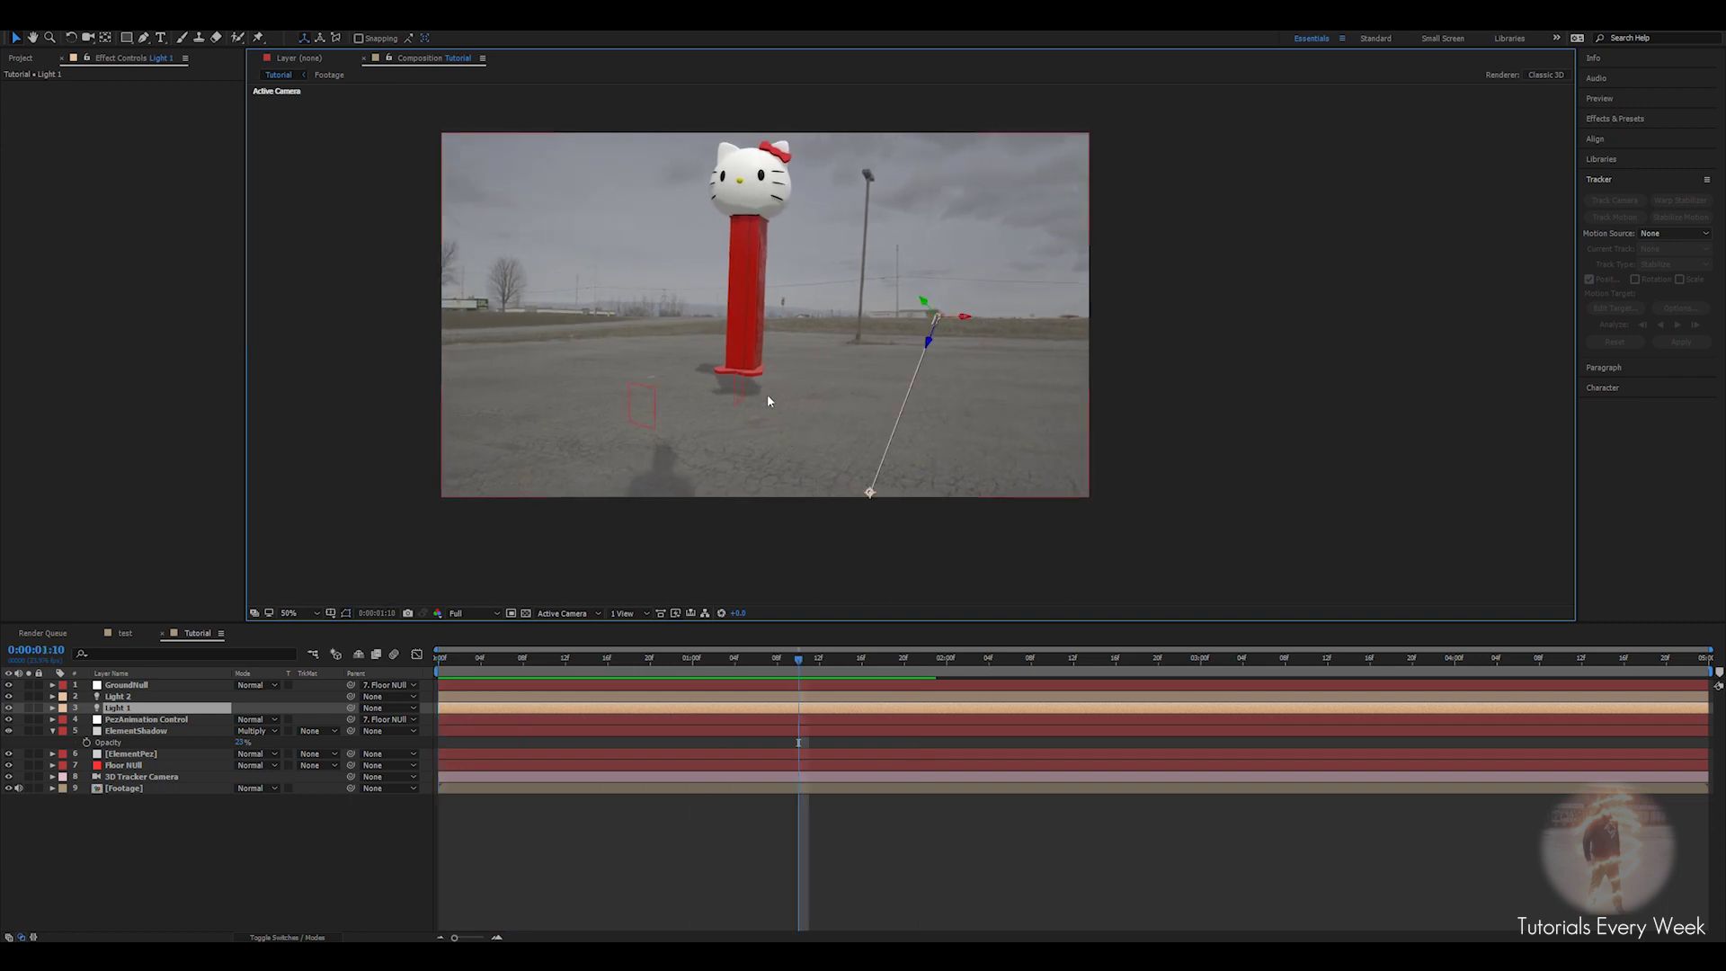
scroll(771, 410, "up", 2)
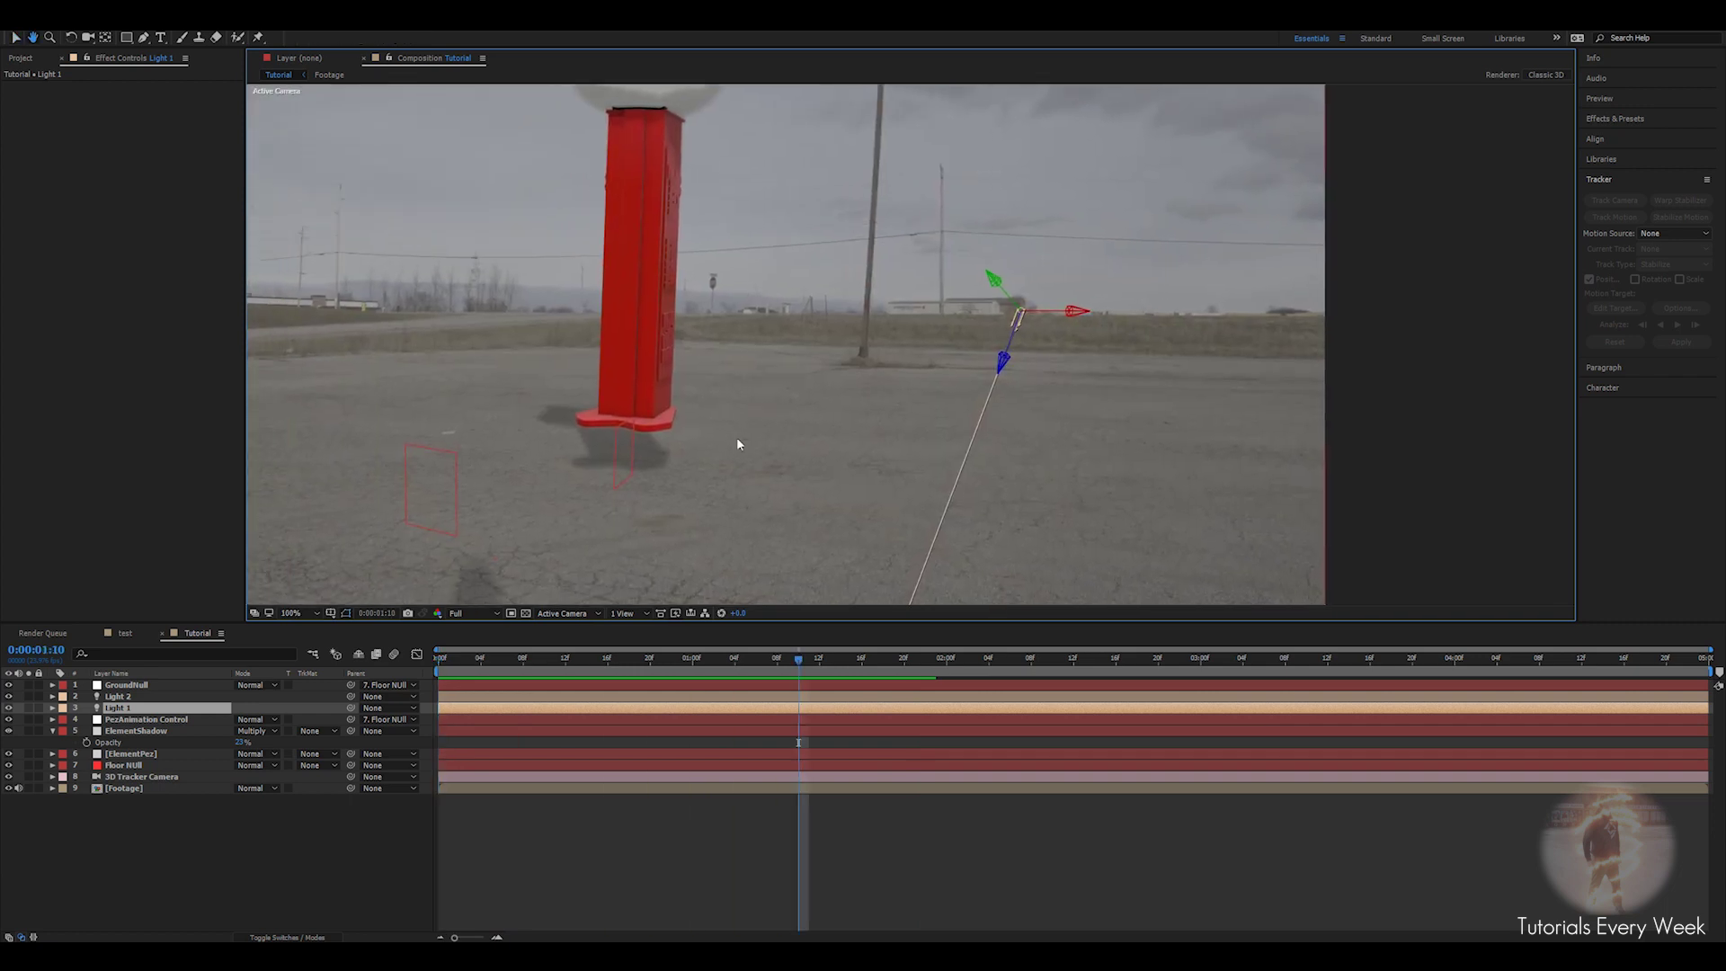
scroll(739, 439, "down", 2)
left_click_drag(712, 392, 671, 429)
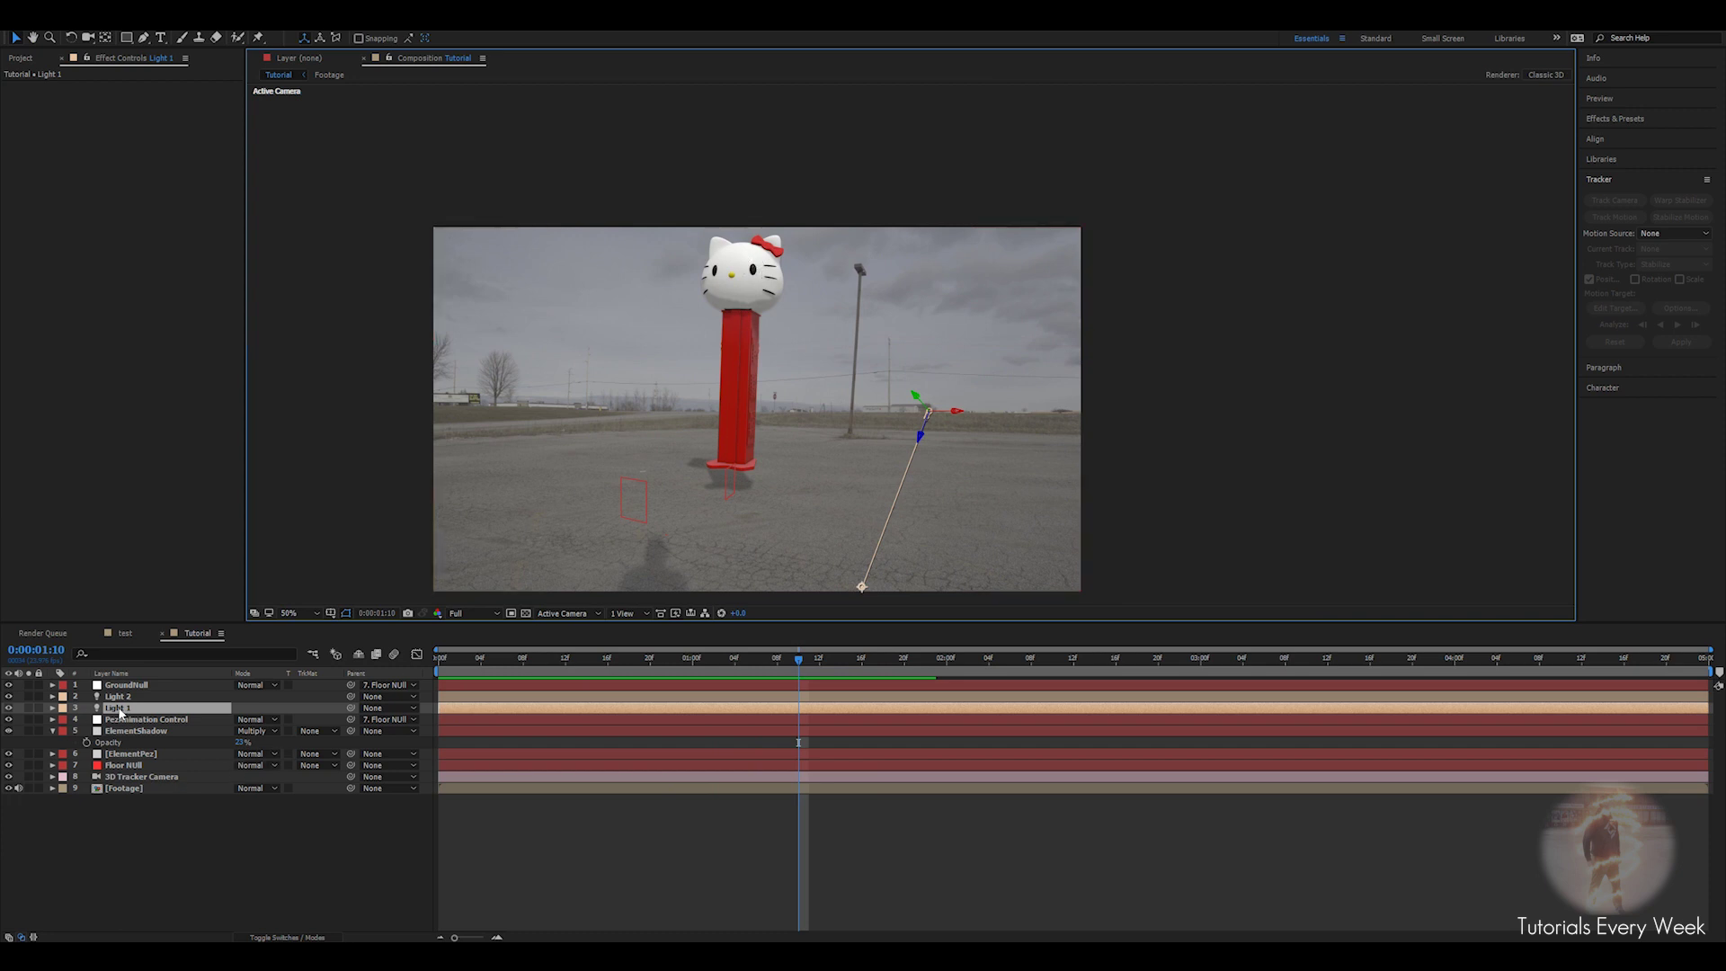
key("a")
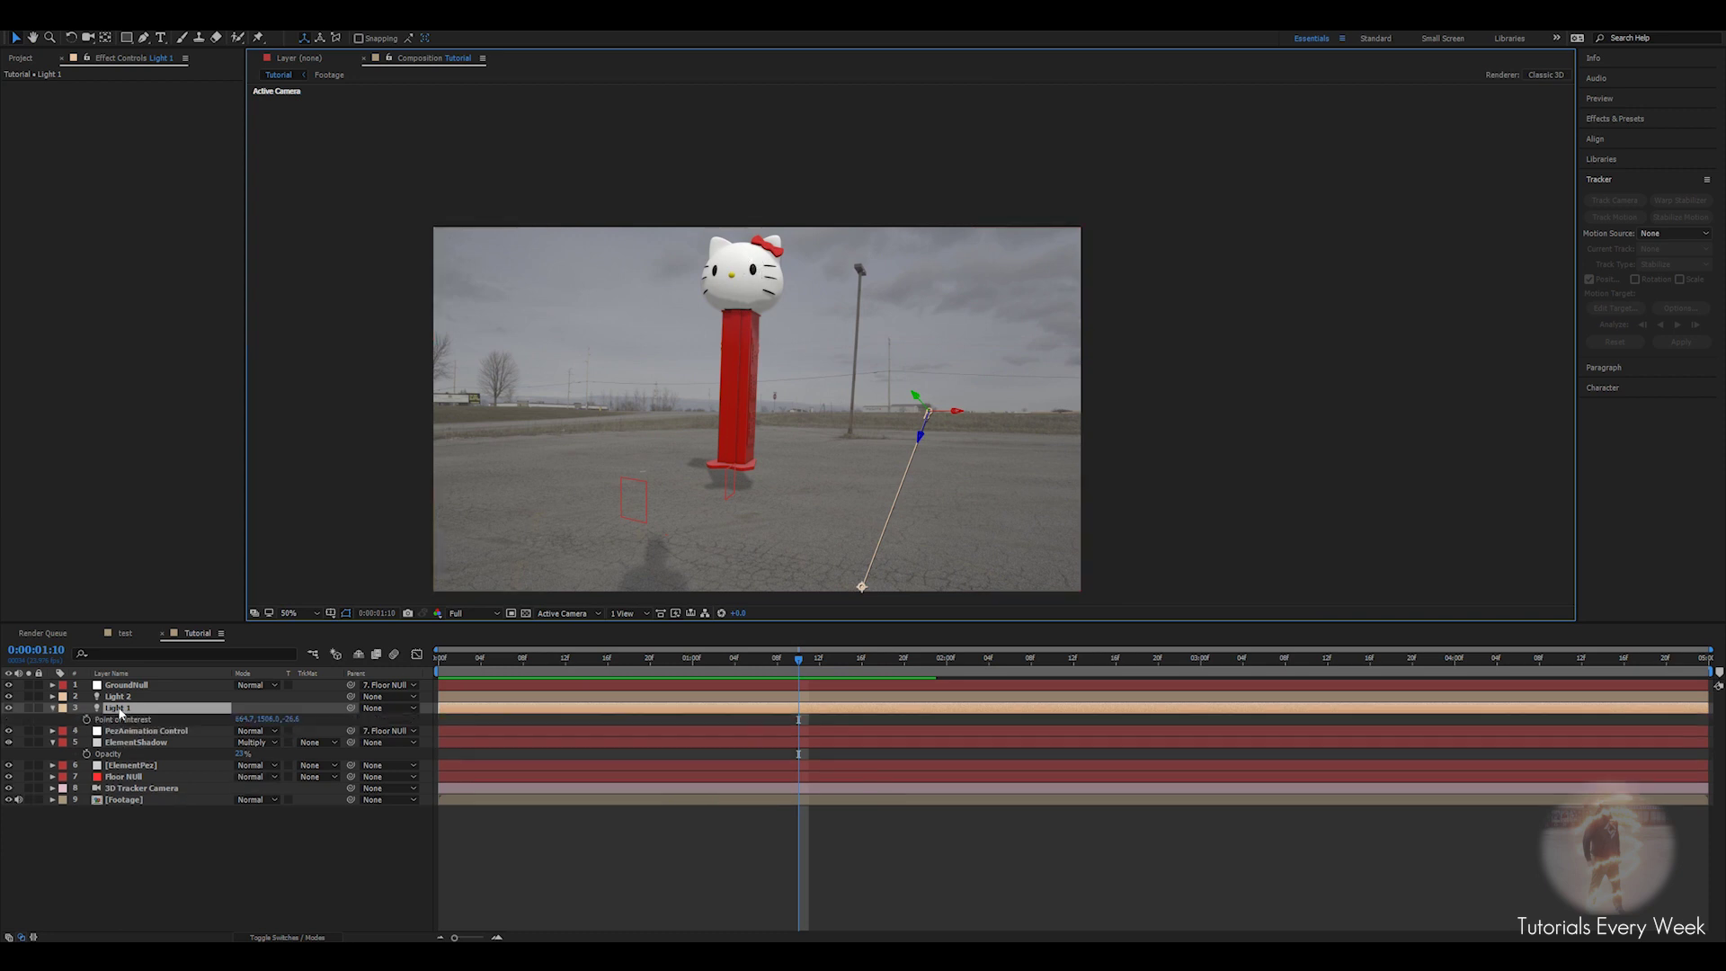
key("a")
left_click(243, 730)
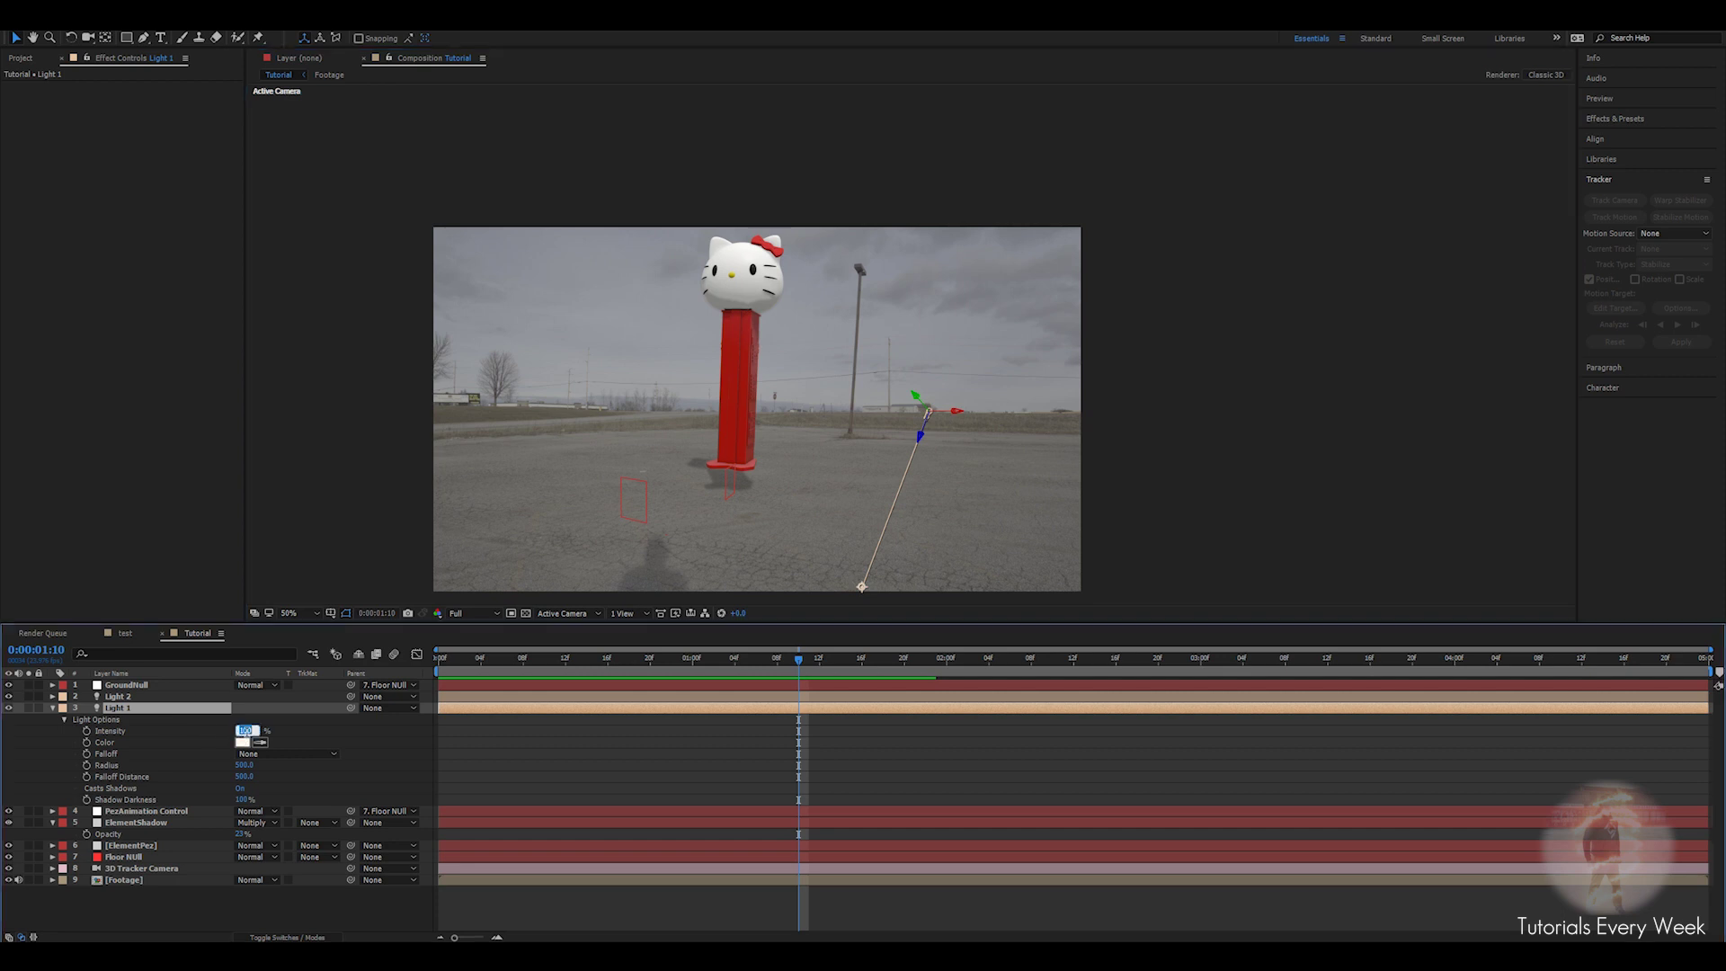
type("80")
key("Return")
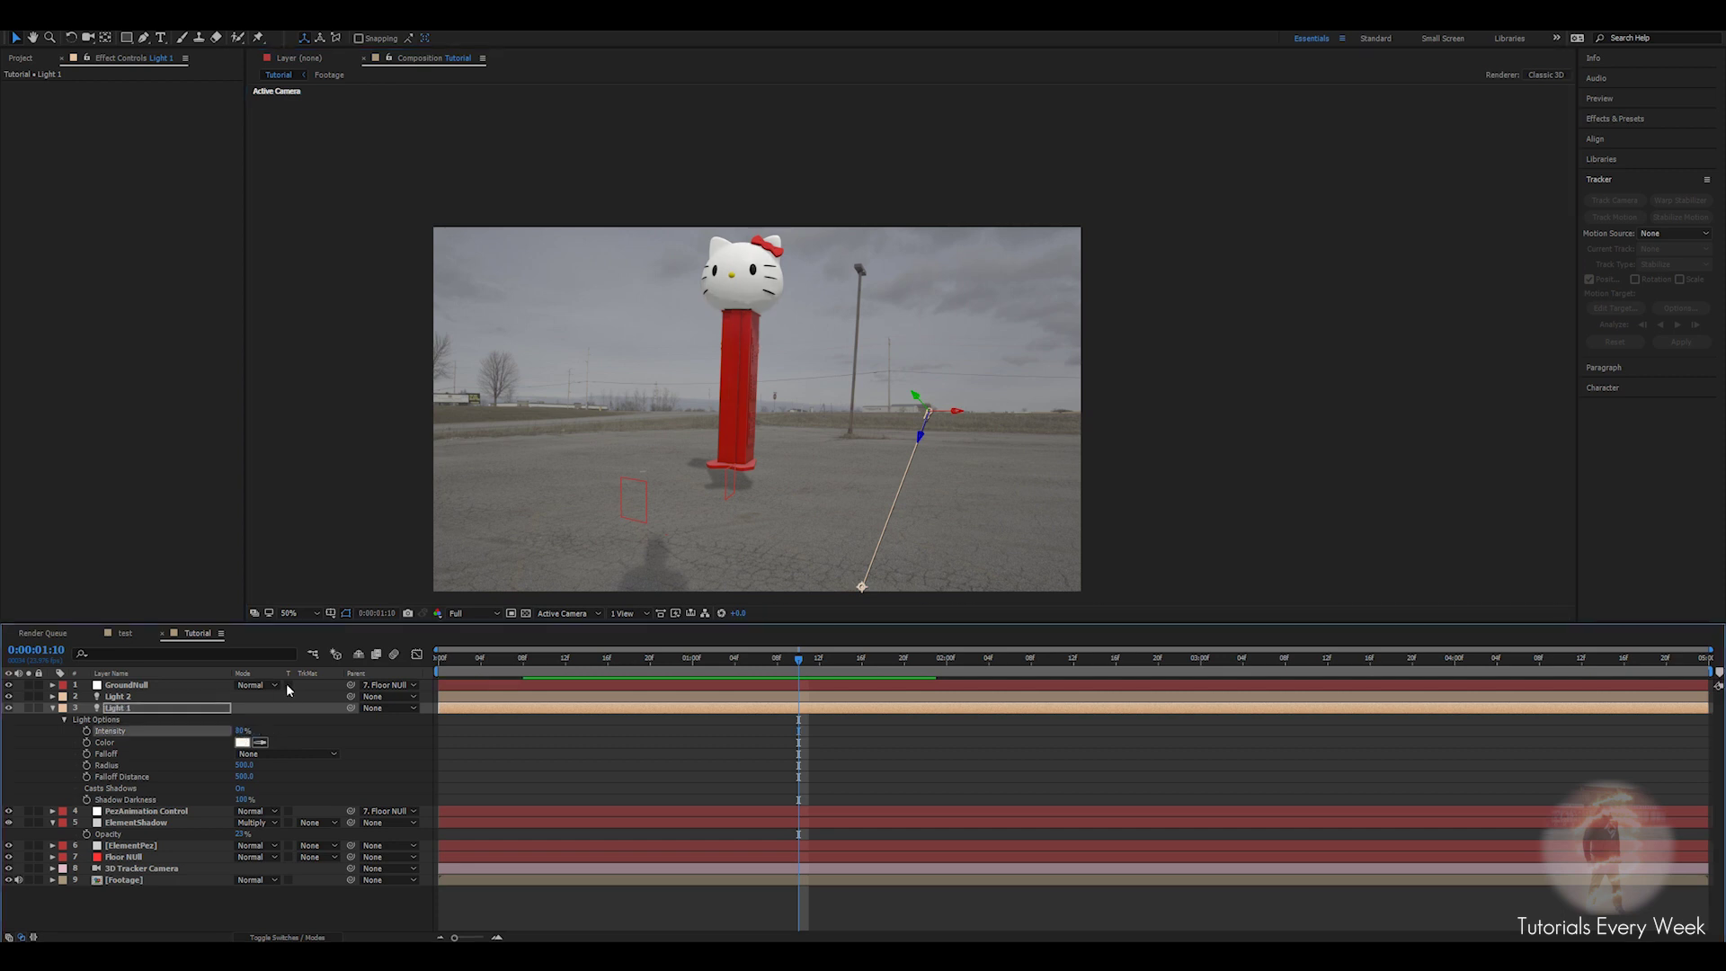
Lower Light 1's Intensity further to 70%, then collapse the light and shadow properties.
scroll(735, 364, "up", 2)
left_click_drag(659, 428, 698, 386)
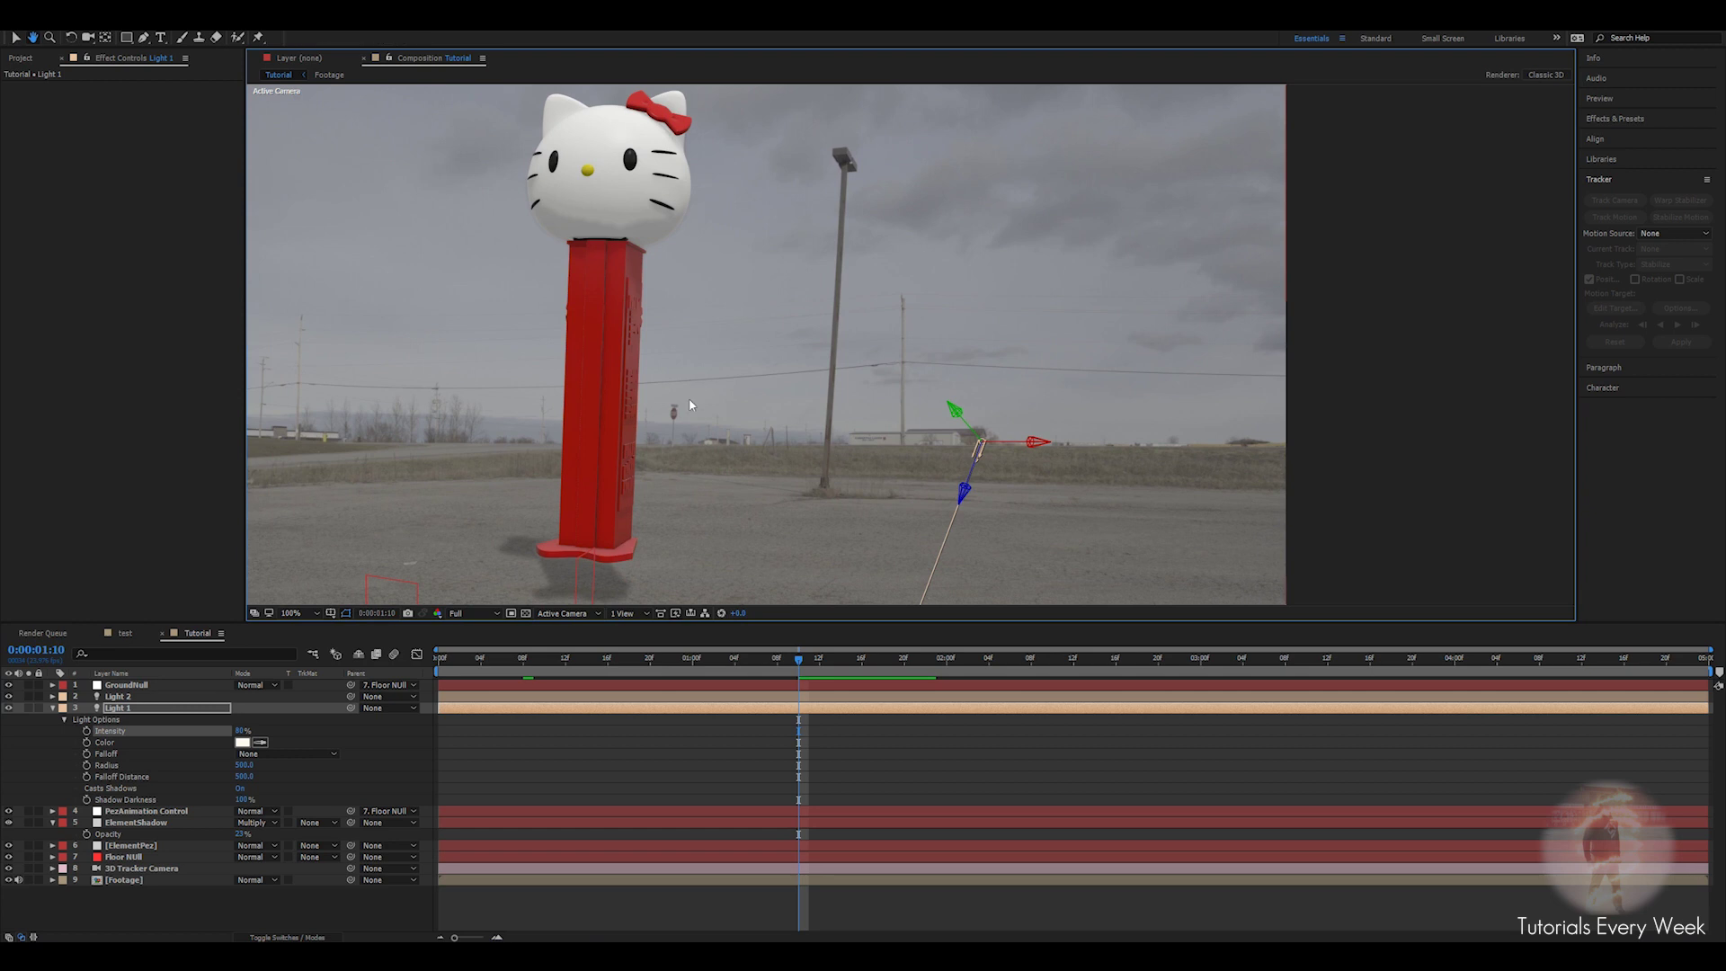
scroll(763, 384, "down", 4)
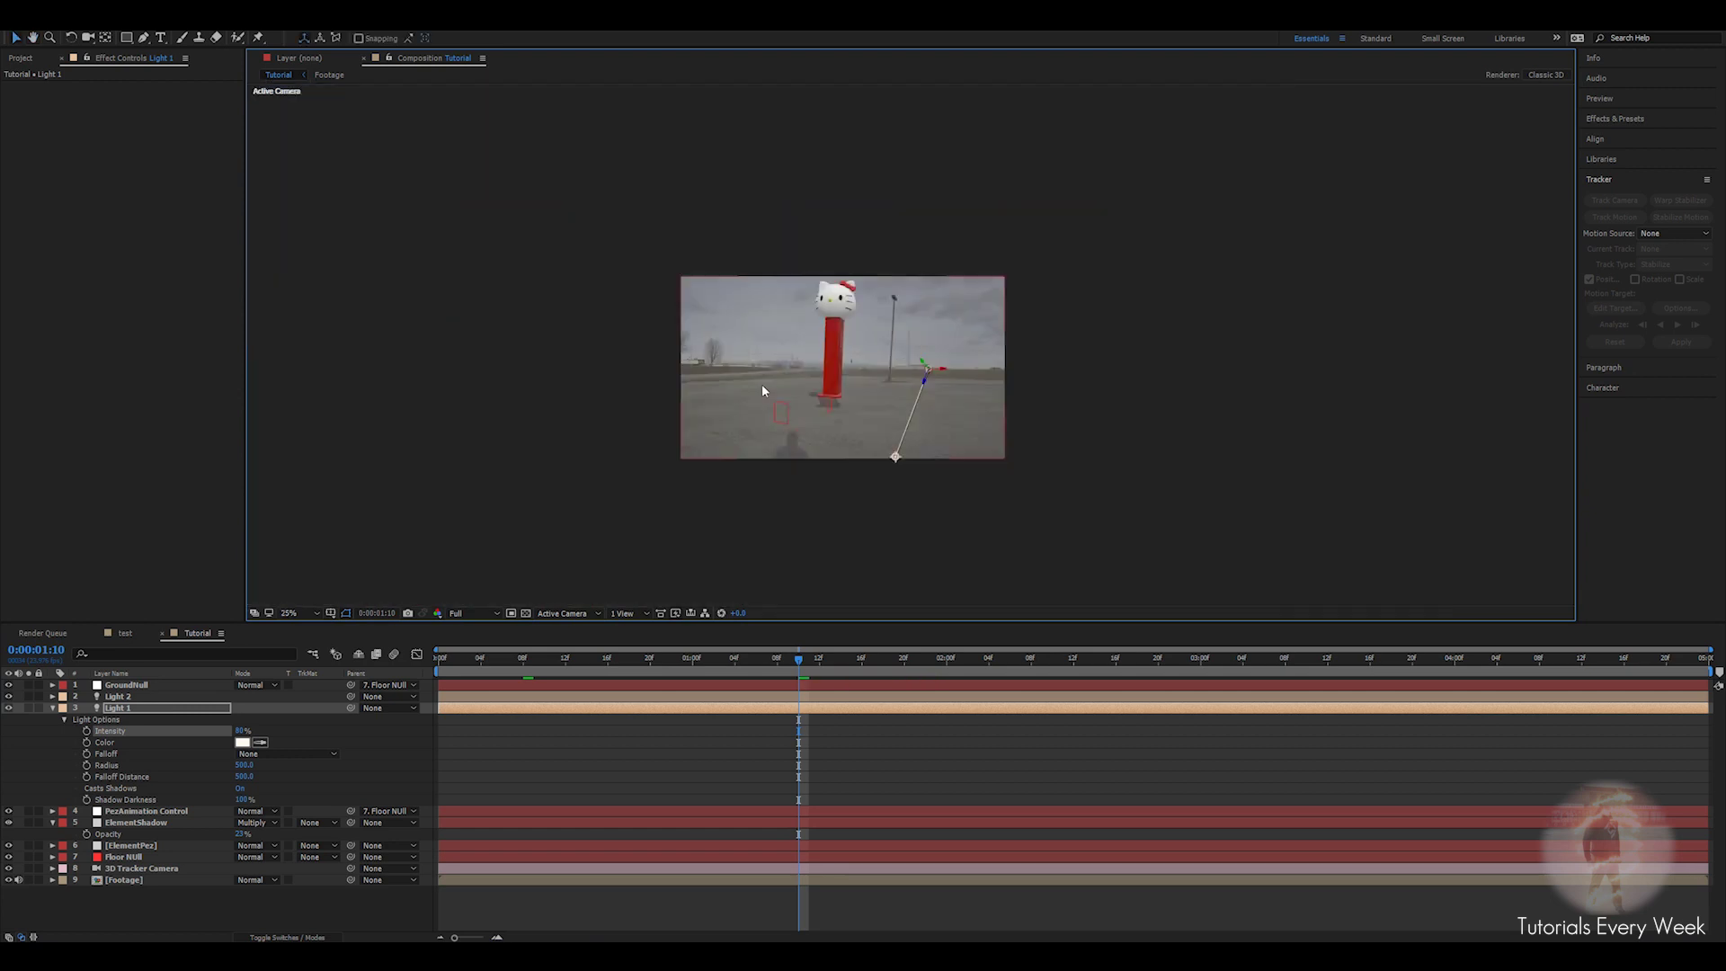
scroll(762, 385, "up", 2)
left_click(241, 731)
type("70")
key("Return")
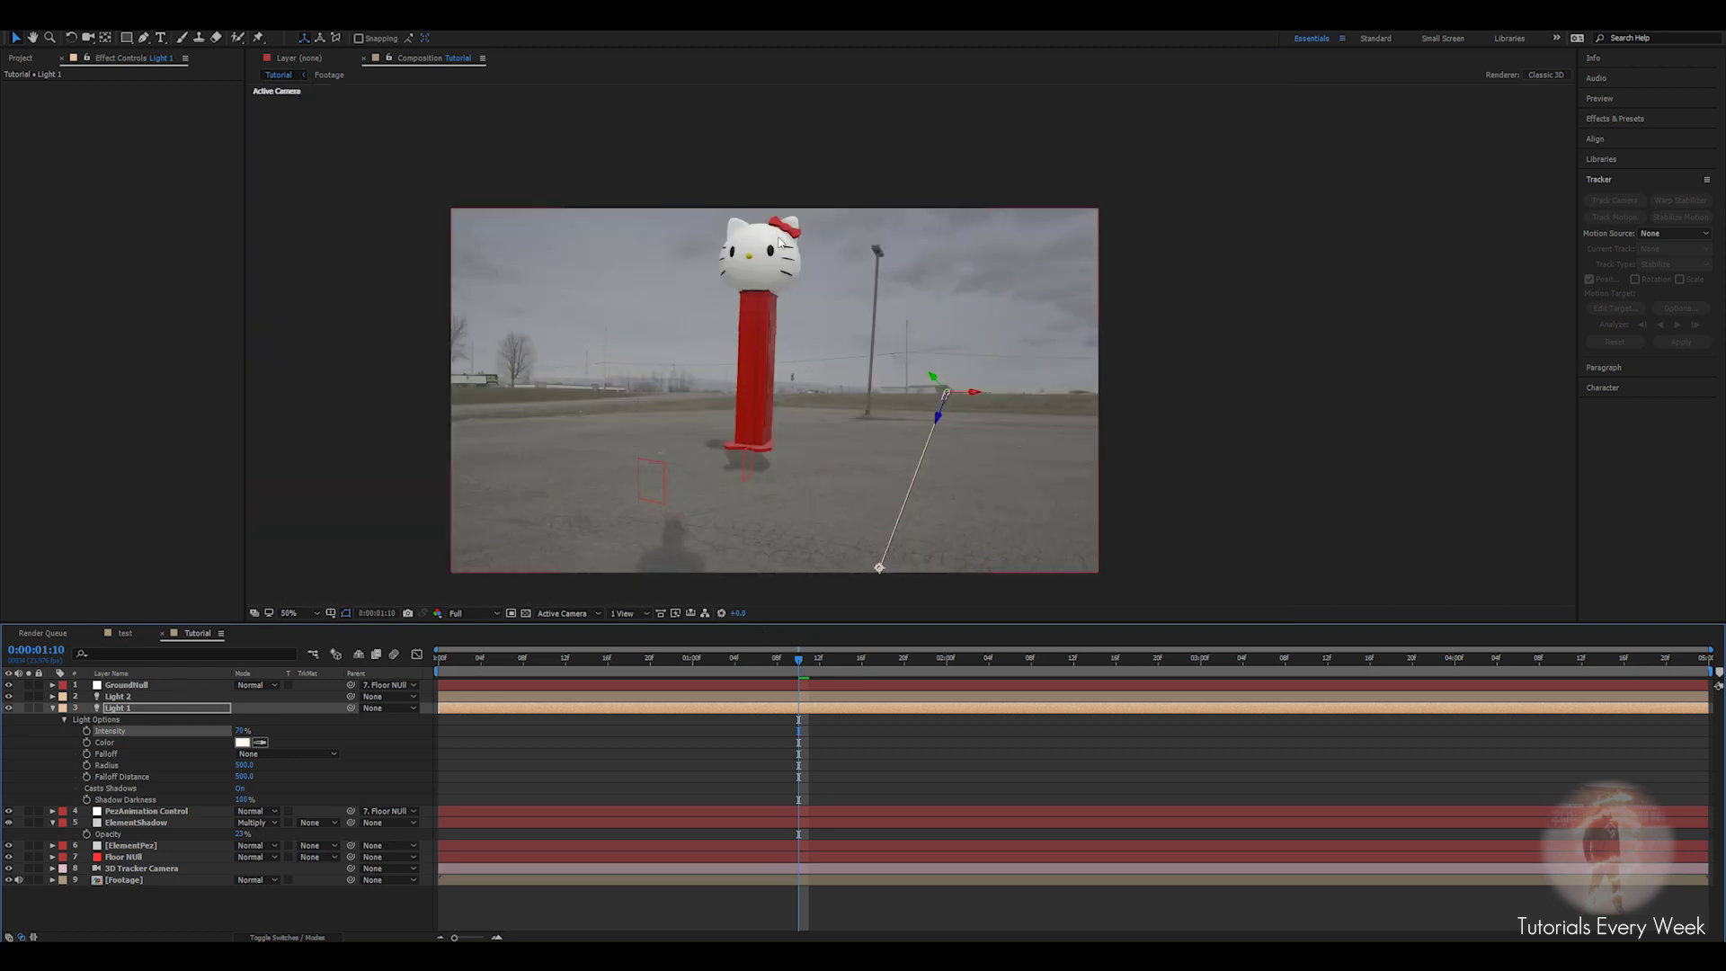
left_click(51, 709)
left_click(52, 732)
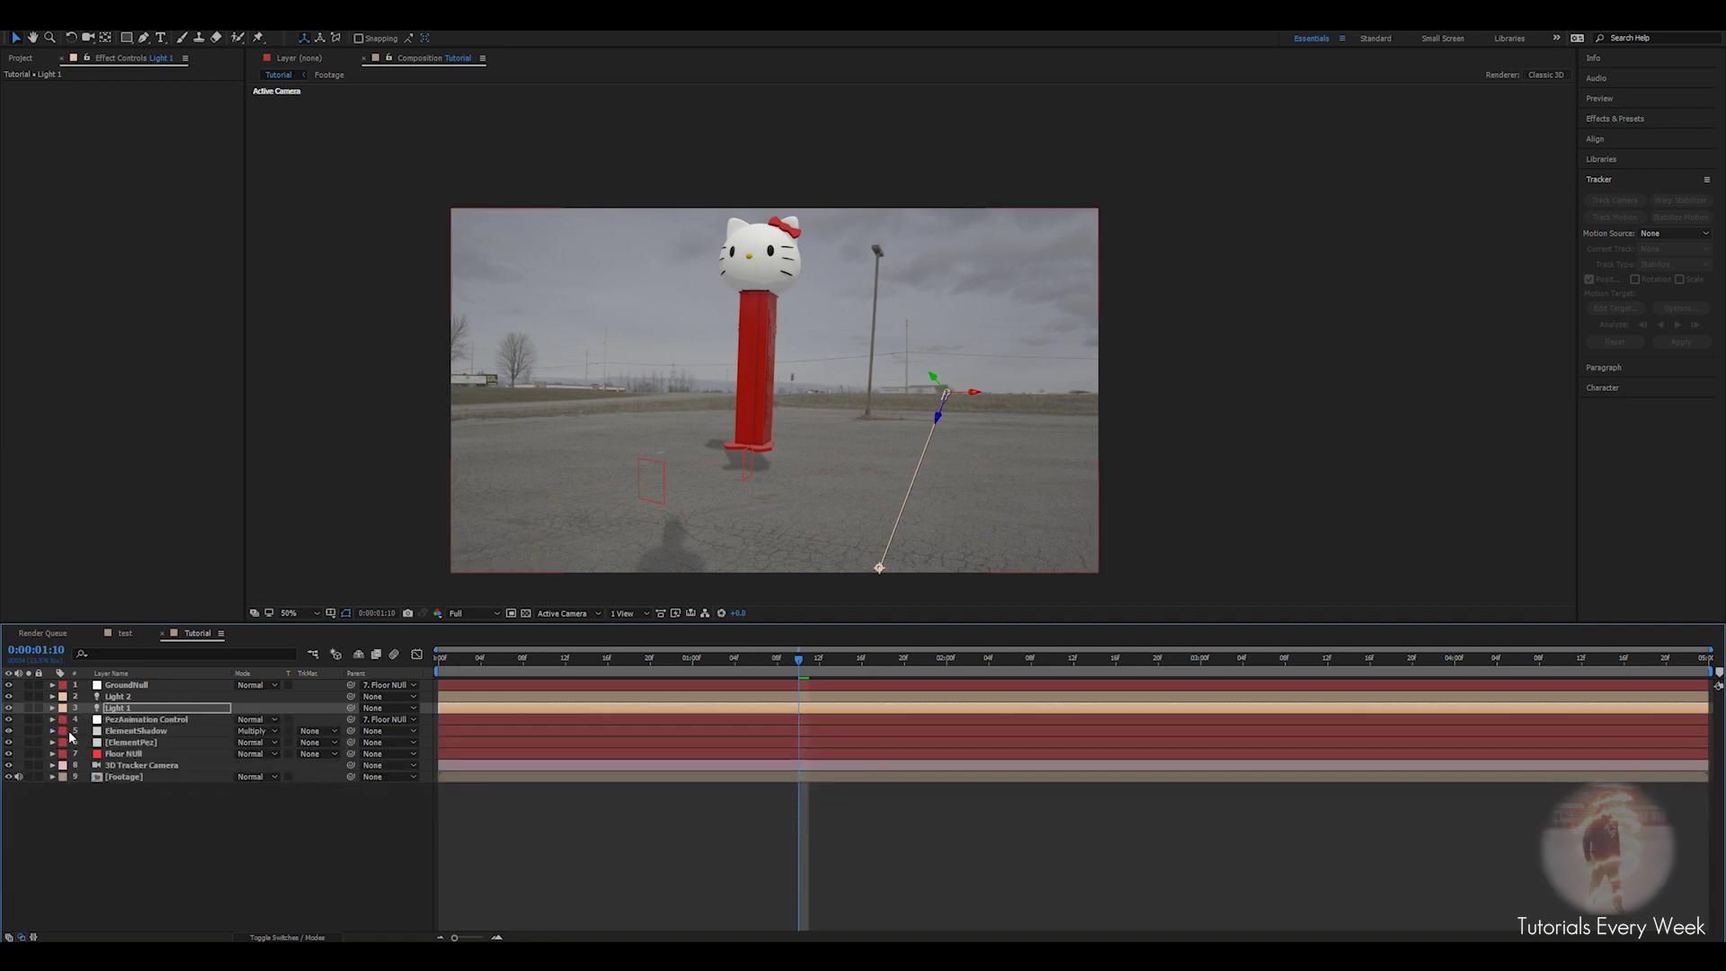
At frame 0, move the PezAnimation Control anchor point up to the Pez's middle.
left_click_drag(805, 664, 409, 681)
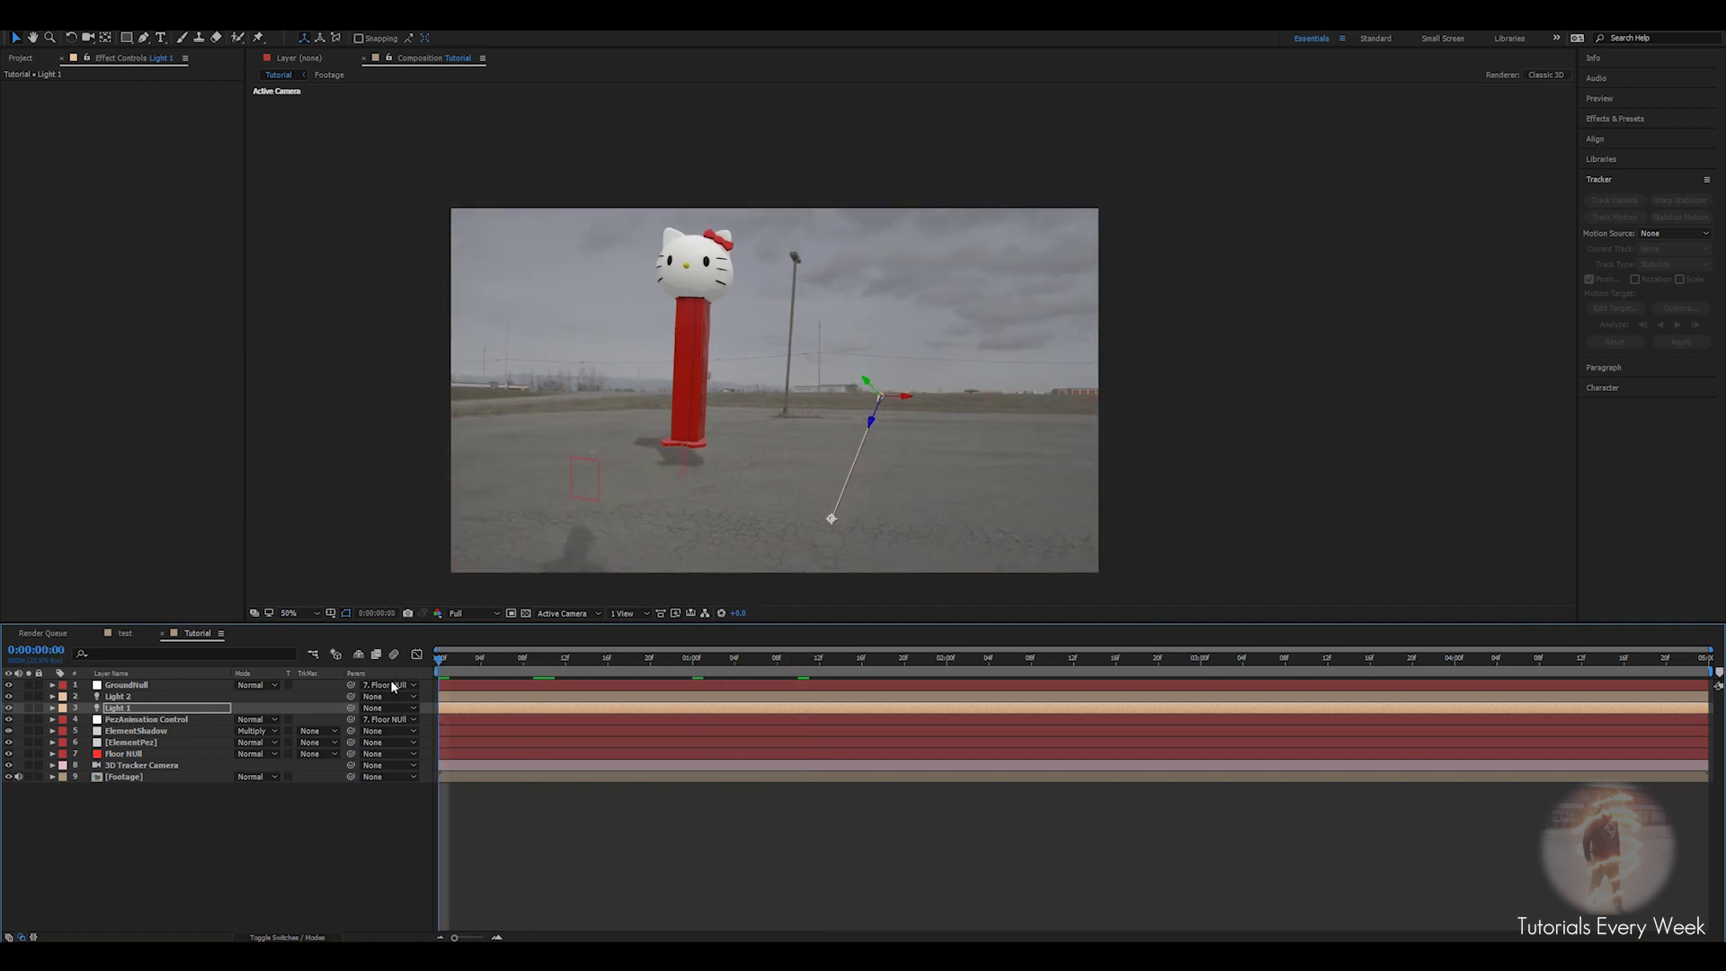
left_click(138, 732)
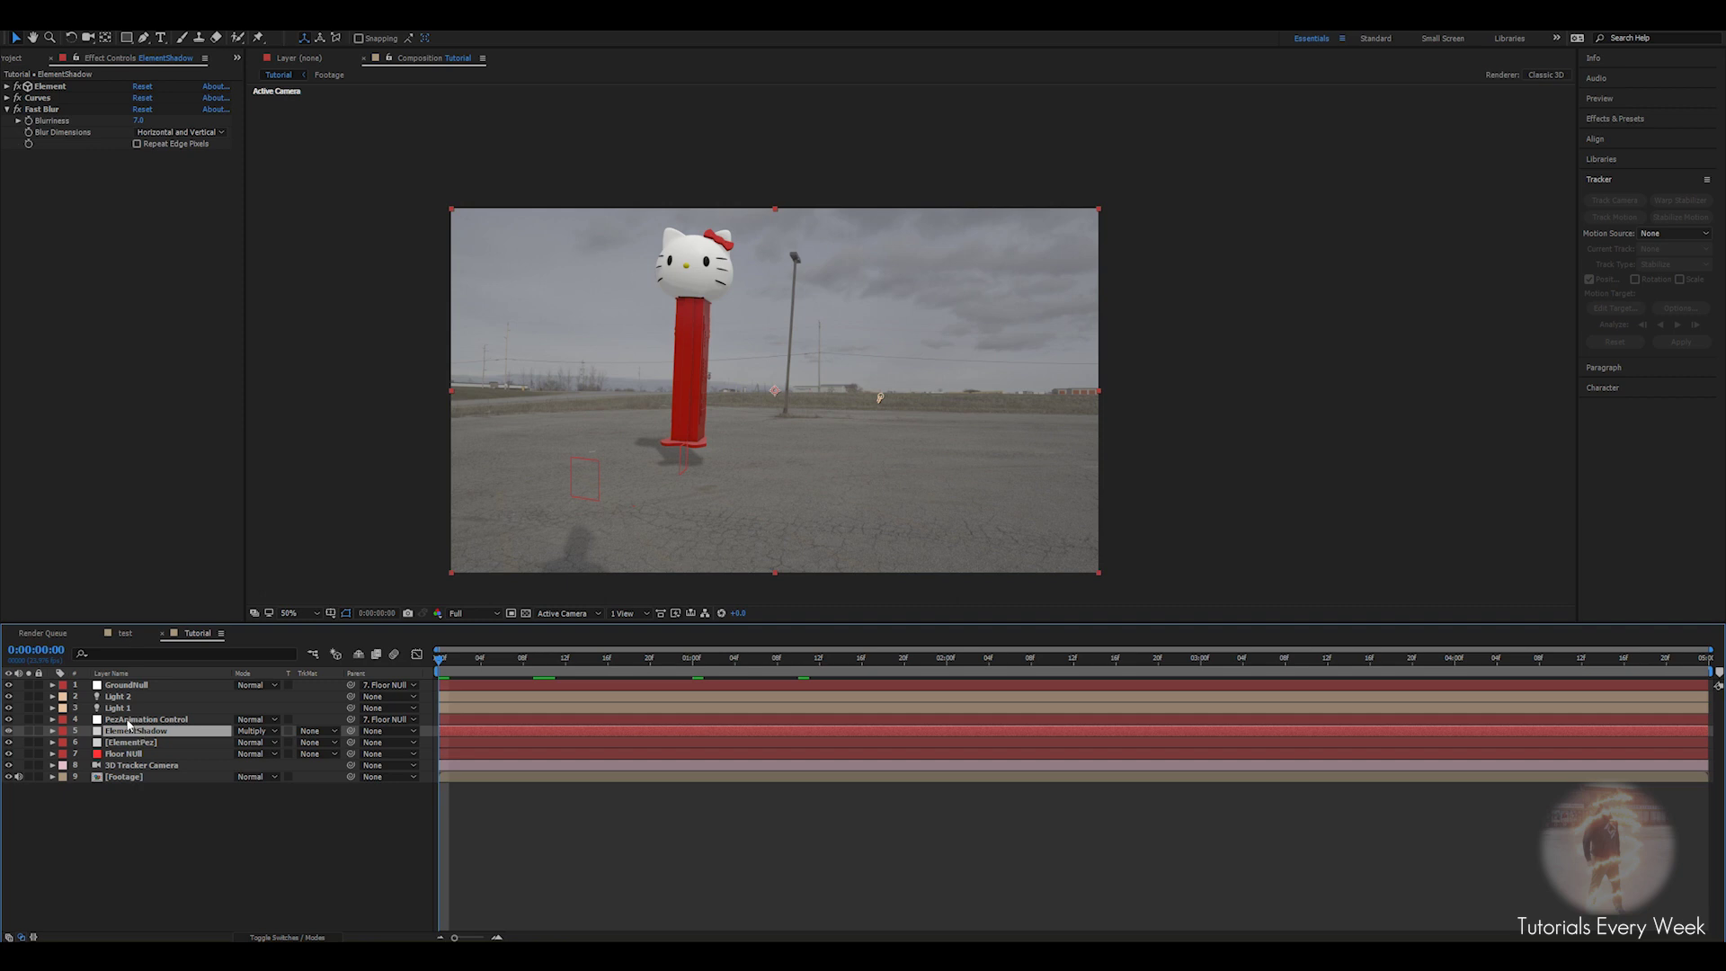
left_click(129, 722)
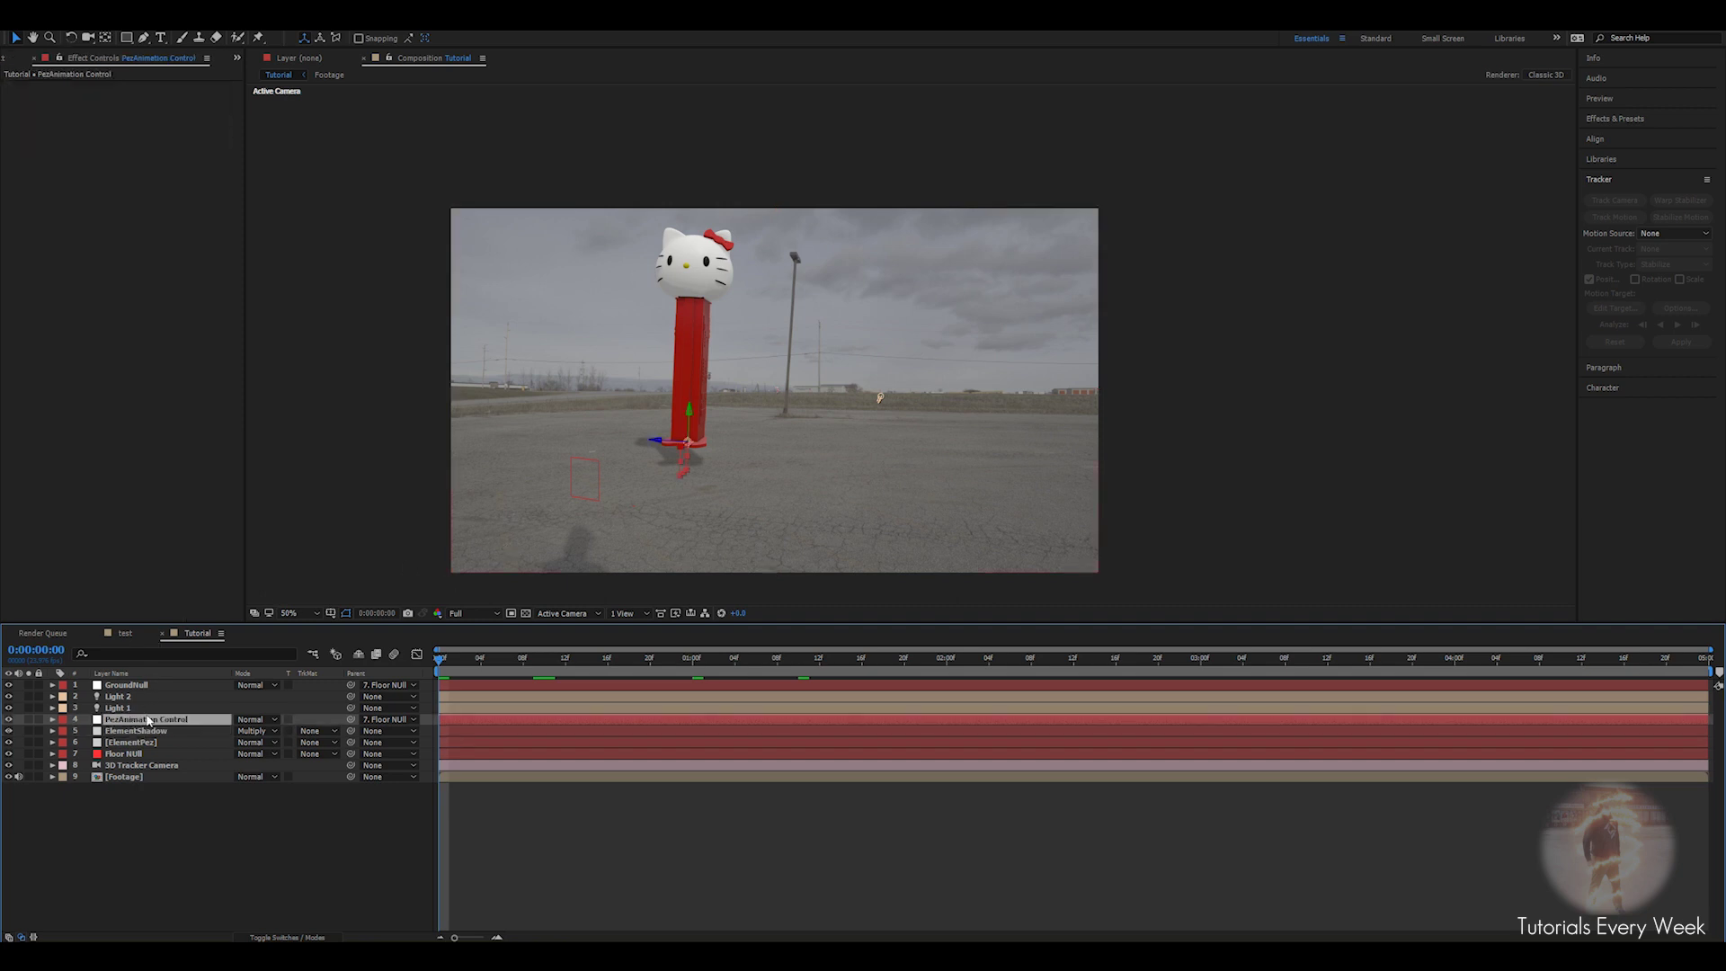
left_click(106, 39)
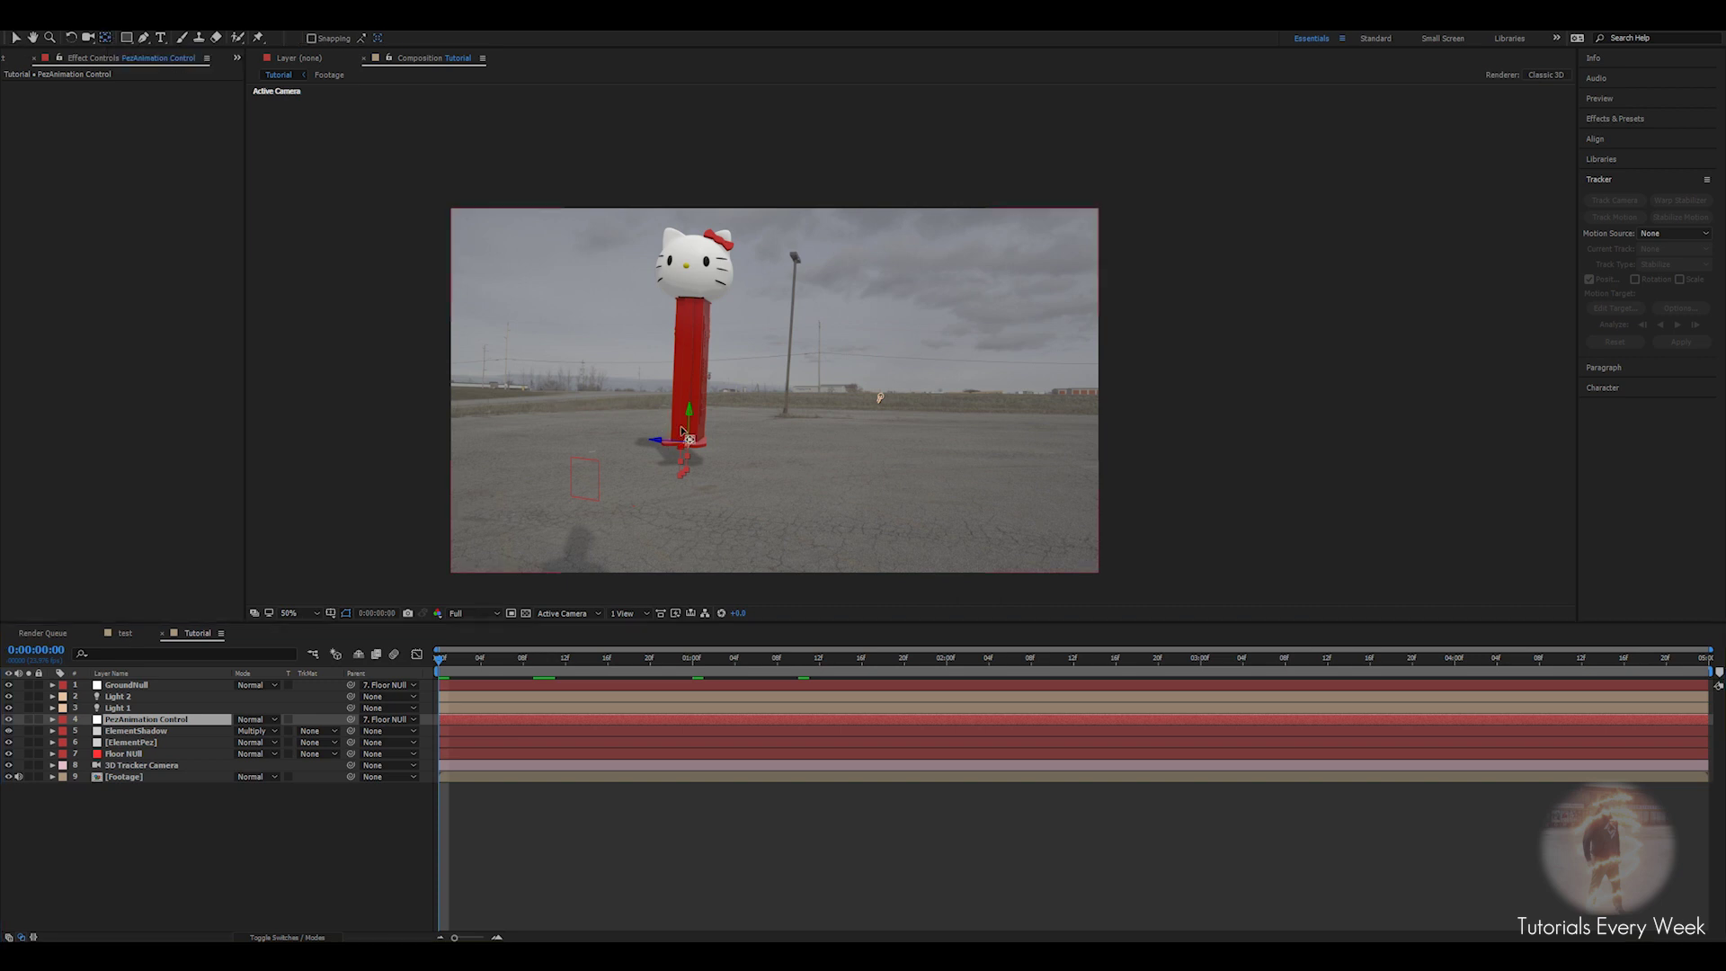
left_click_drag(688, 439, 685, 357)
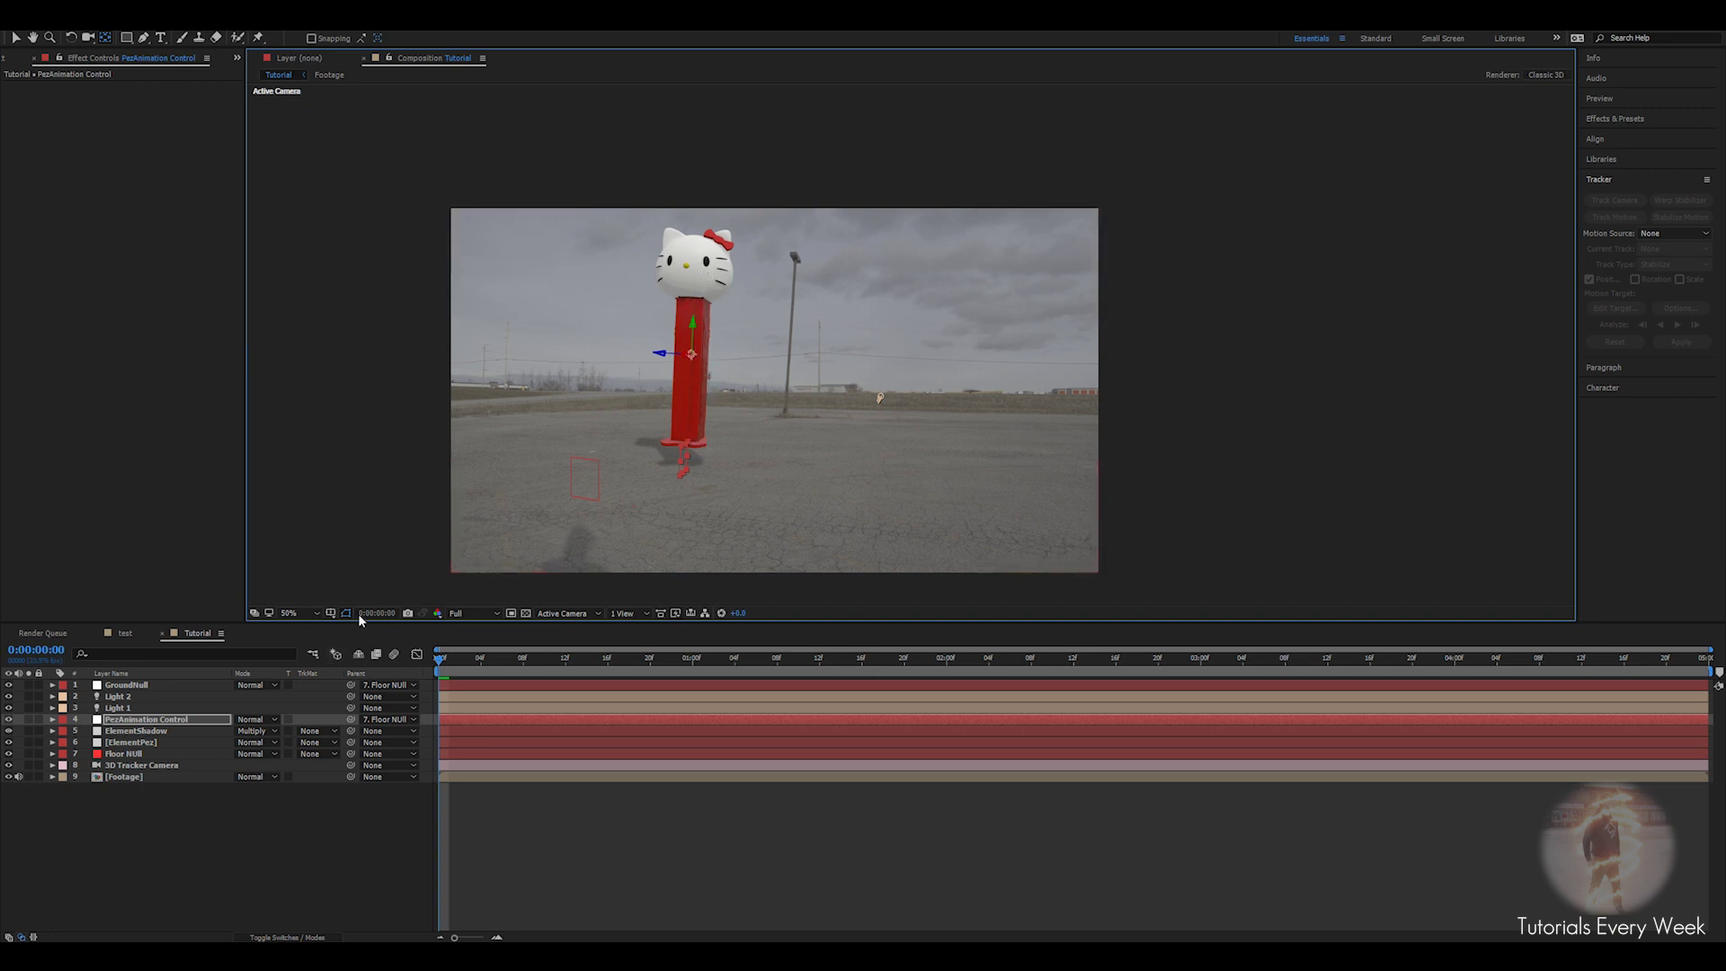
Show PezAnimation Control's Orientation and Position, and shift the Pez sideways at the first frame.
key("v")
key("r")
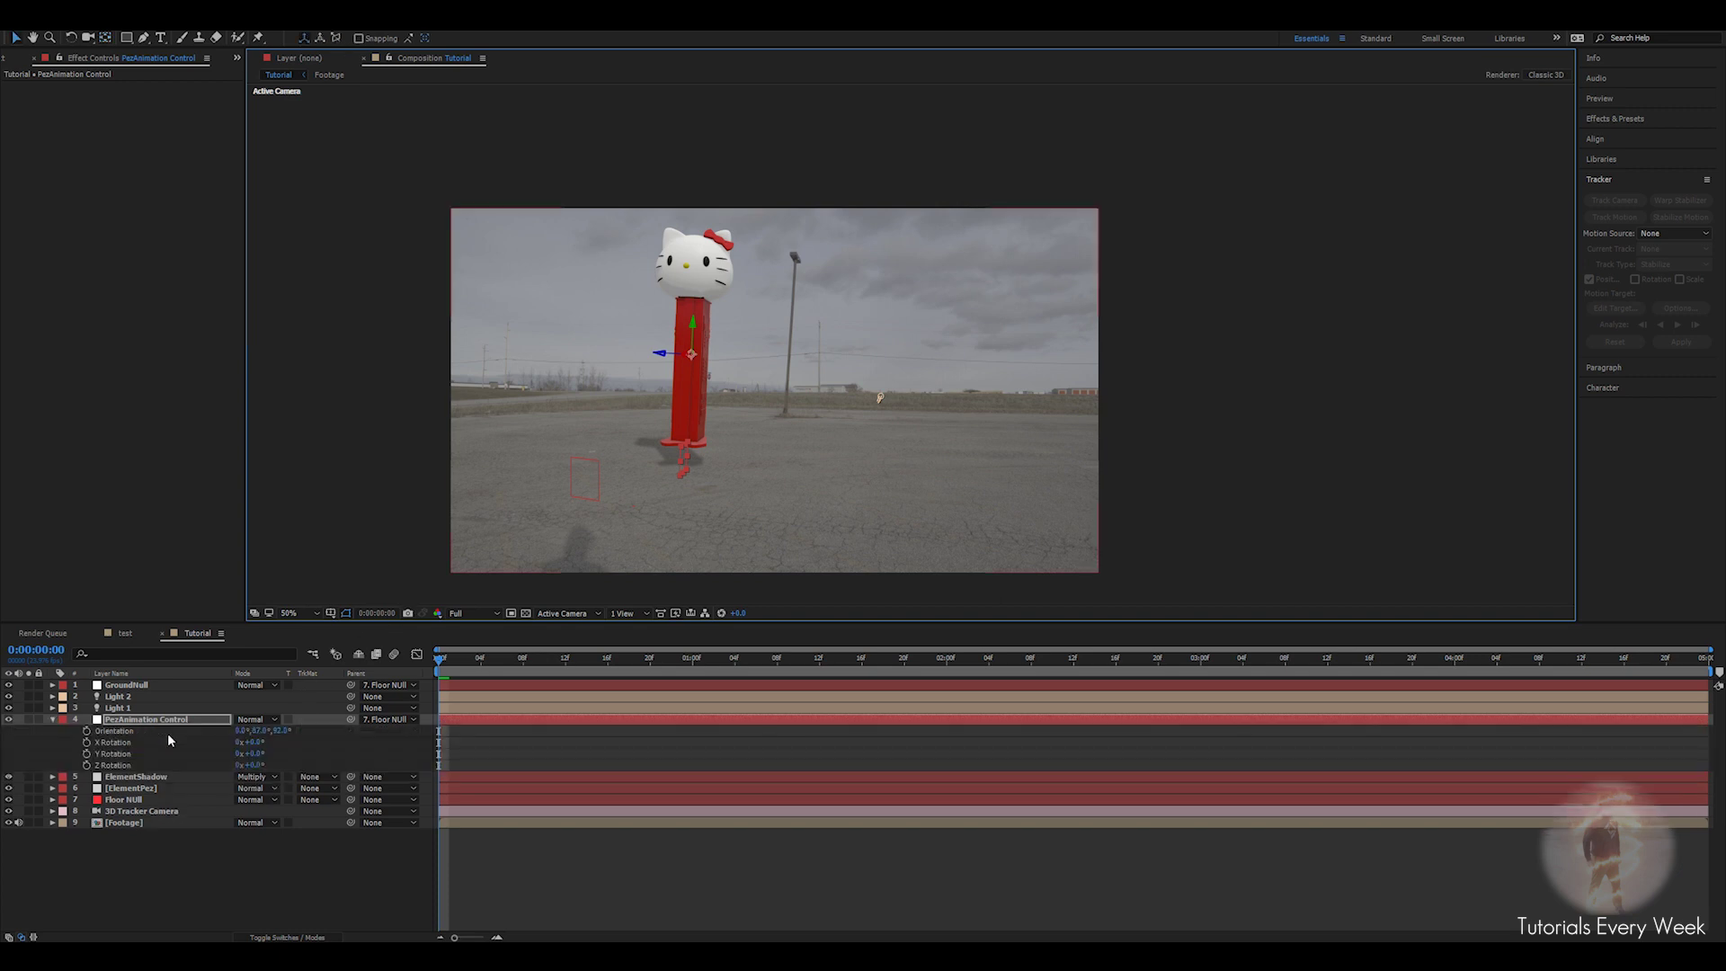
key("shift+p")
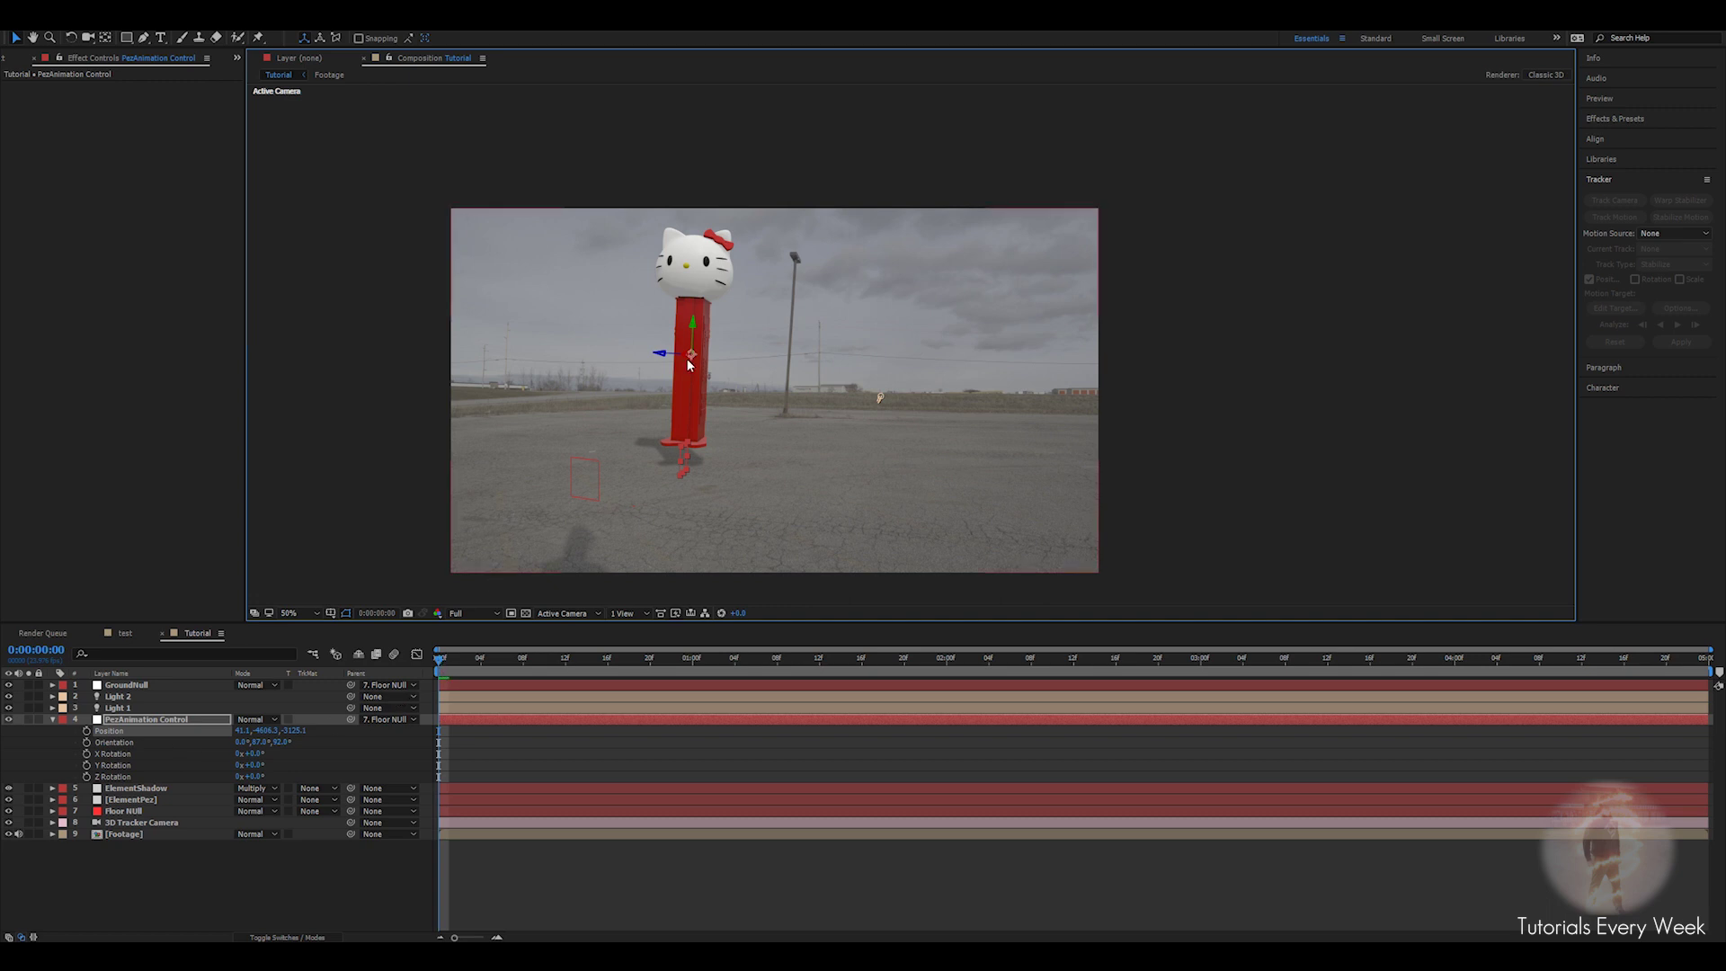
left_click_drag(743, 353, 1160, 294)
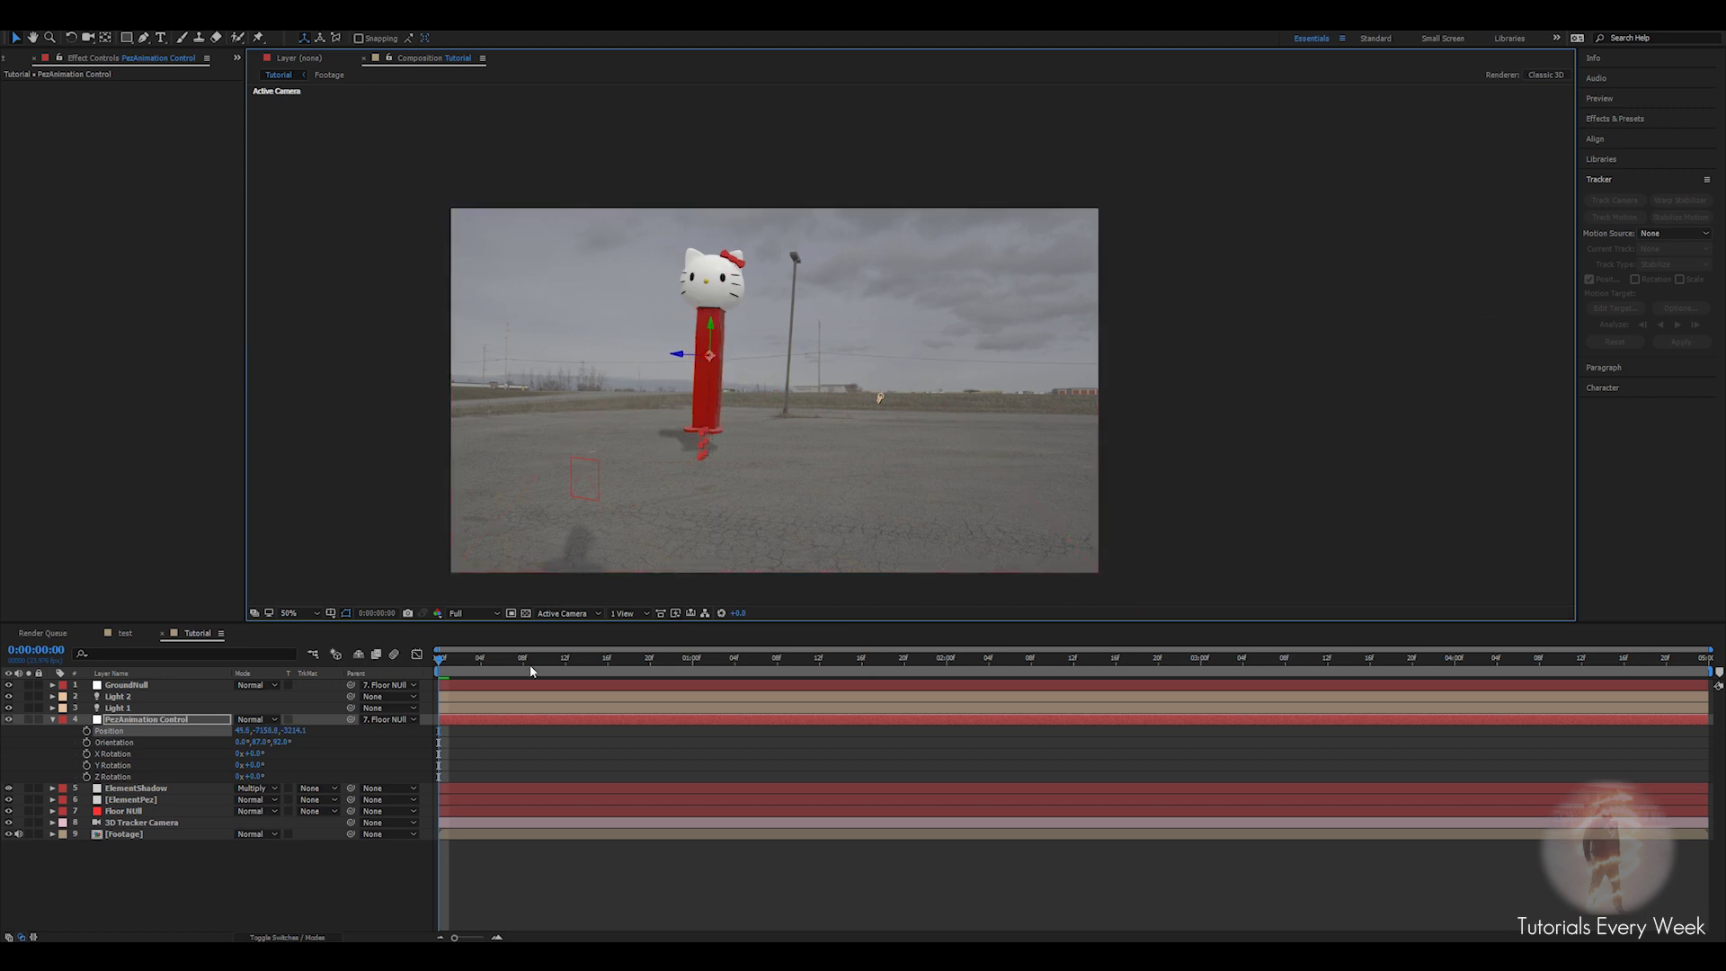
At the last frame, move the Pez right, keyframe Position, and tilt Orientation to 64°.
key("End")
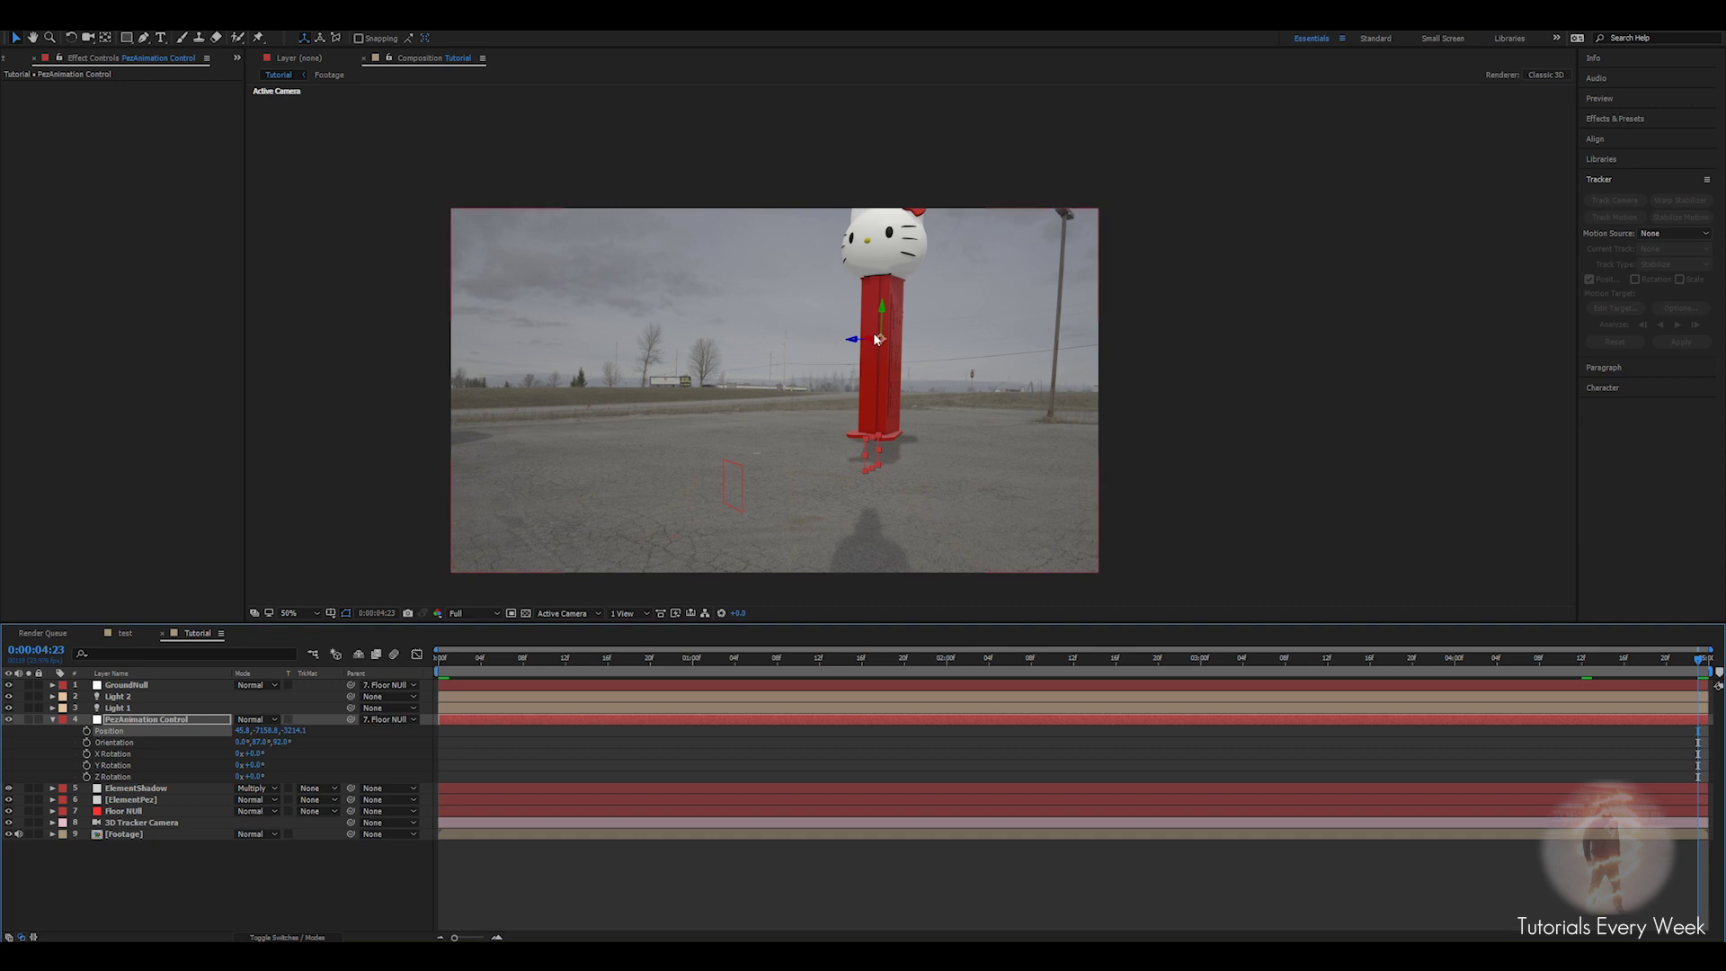
left_click_drag(877, 338, 1528, 281)
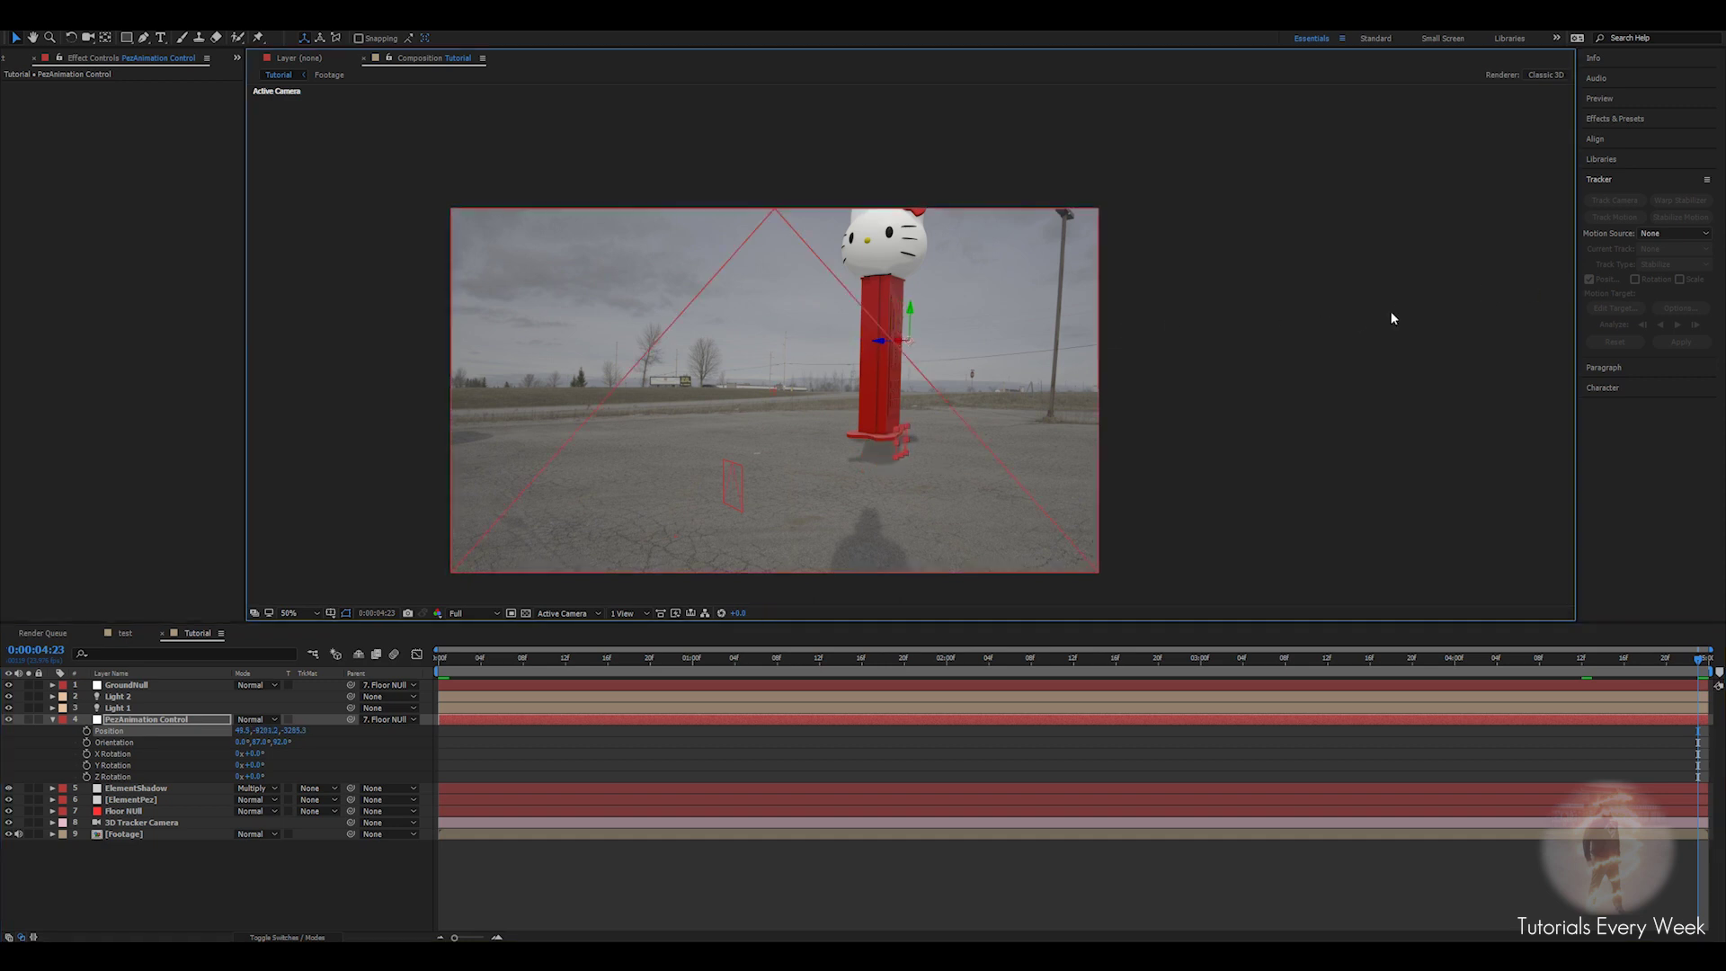
left_click_drag(882, 342, 941, 303)
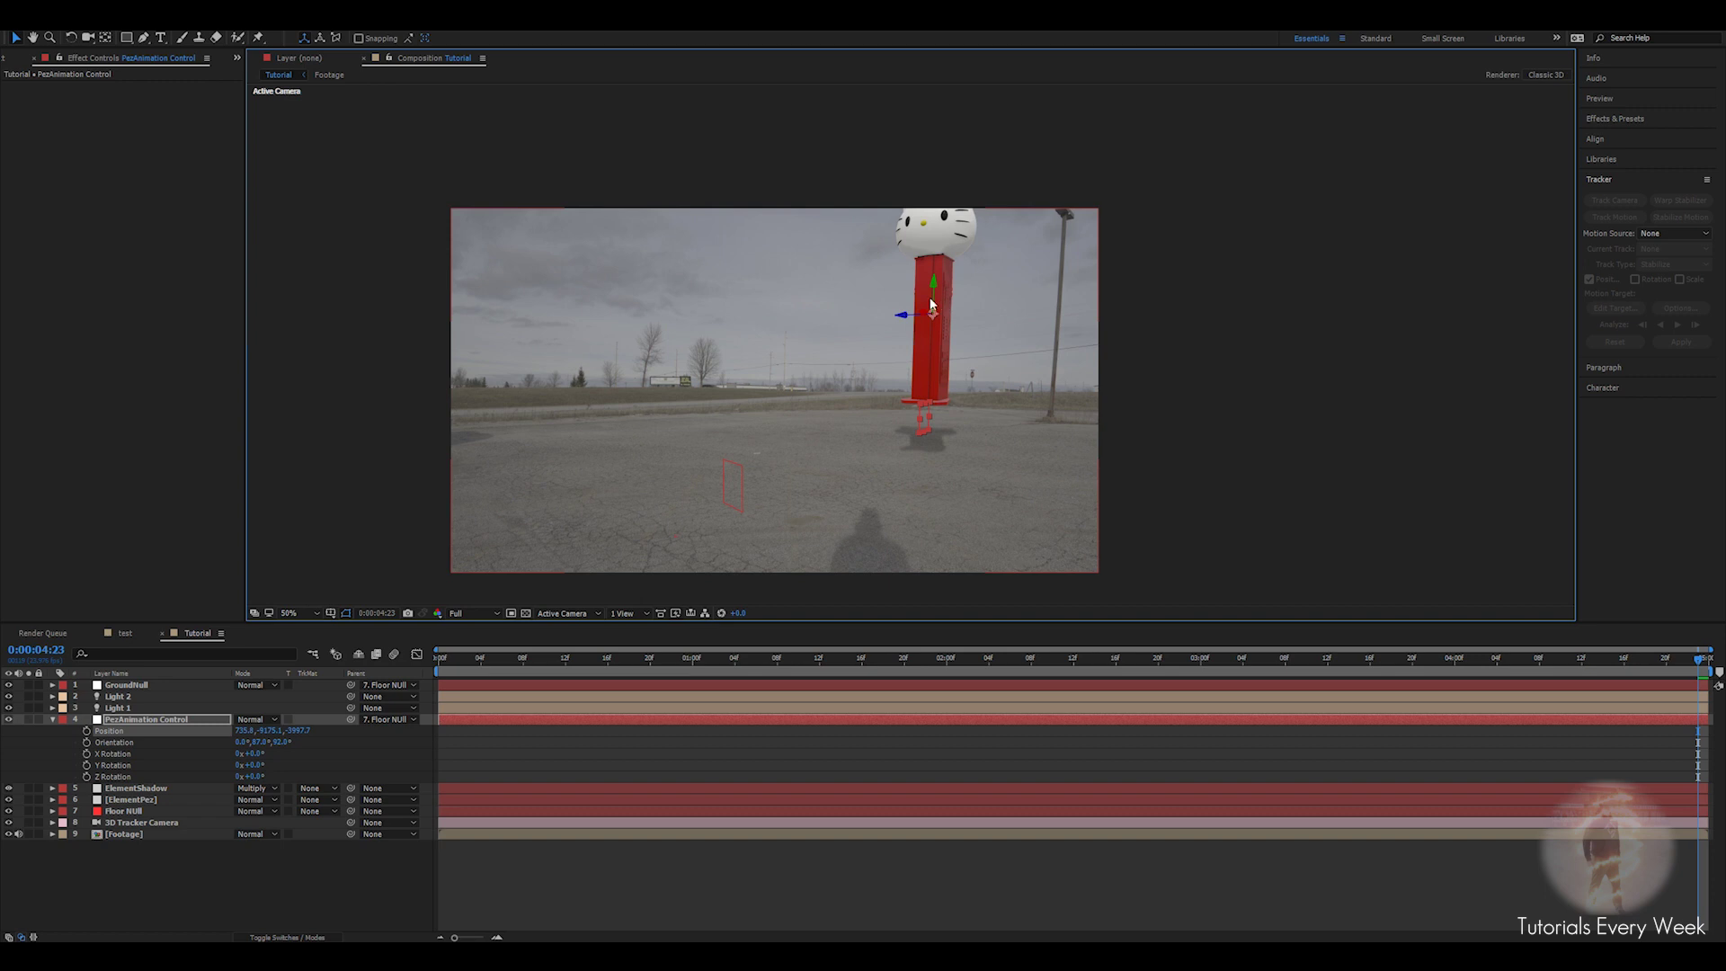
left_click(86, 730)
mouse_move(241, 748)
left_mouse_down()
mouse_move(306, 745)
mouse_move(252, 743)
left_mouse_up()
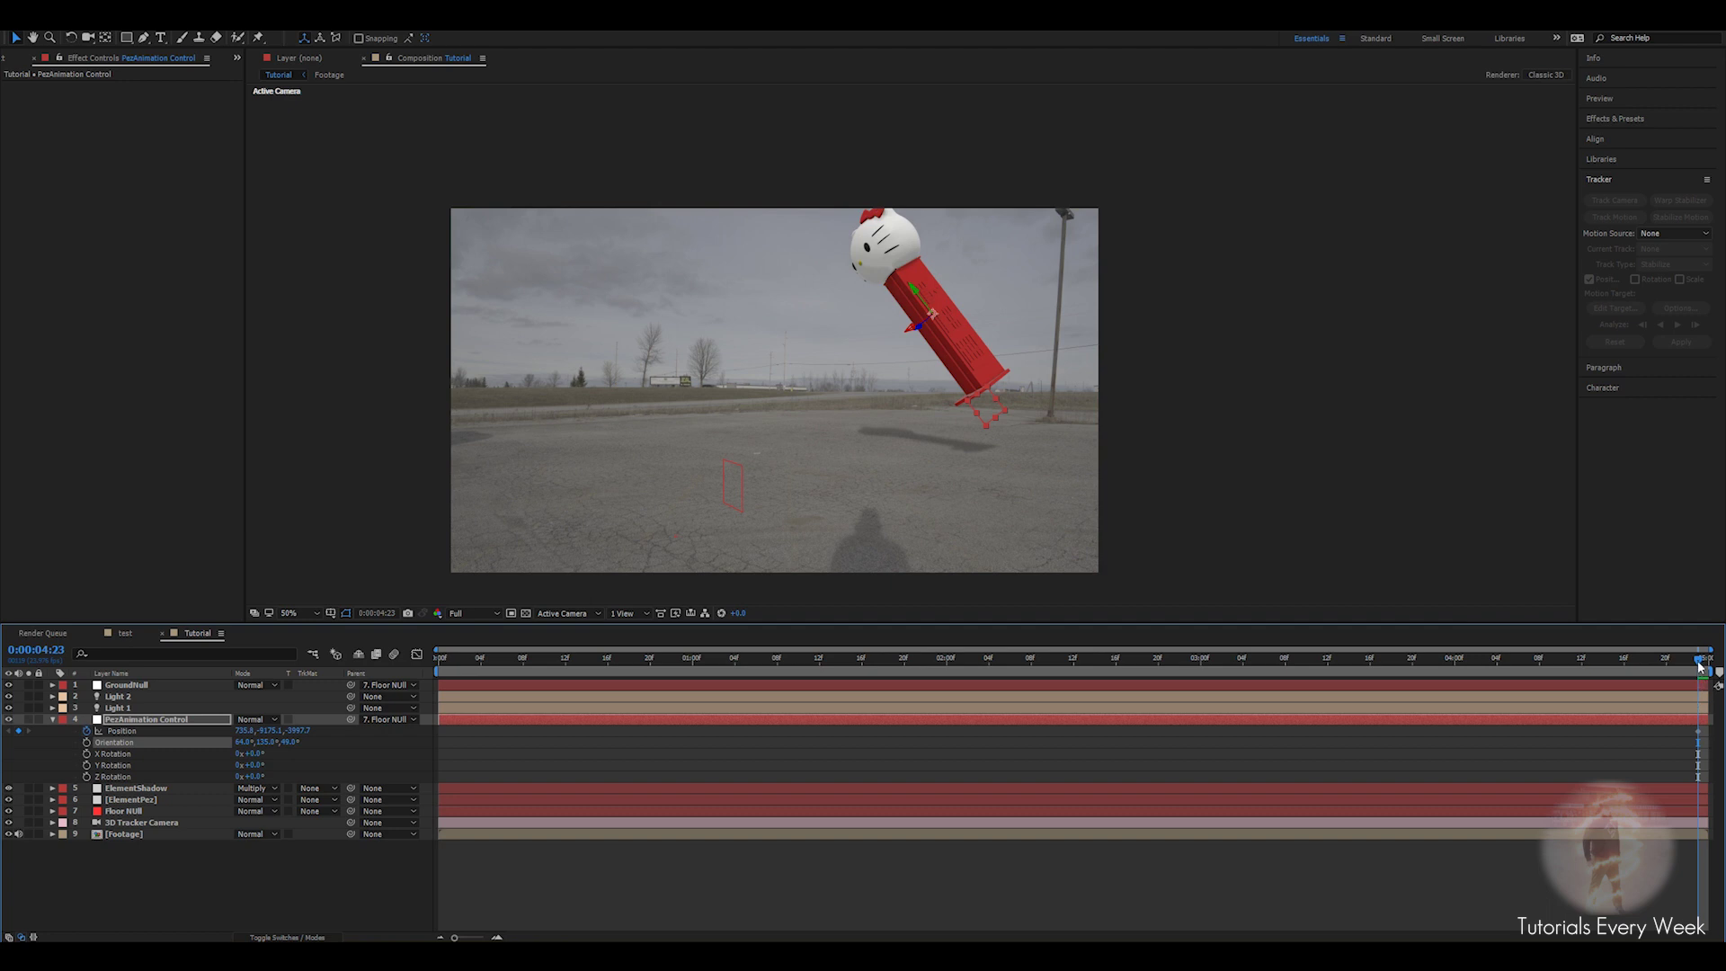
Move the Position keyframe to the comp start and keyframe Orientation Y at 146°.
left_click(1698, 732)
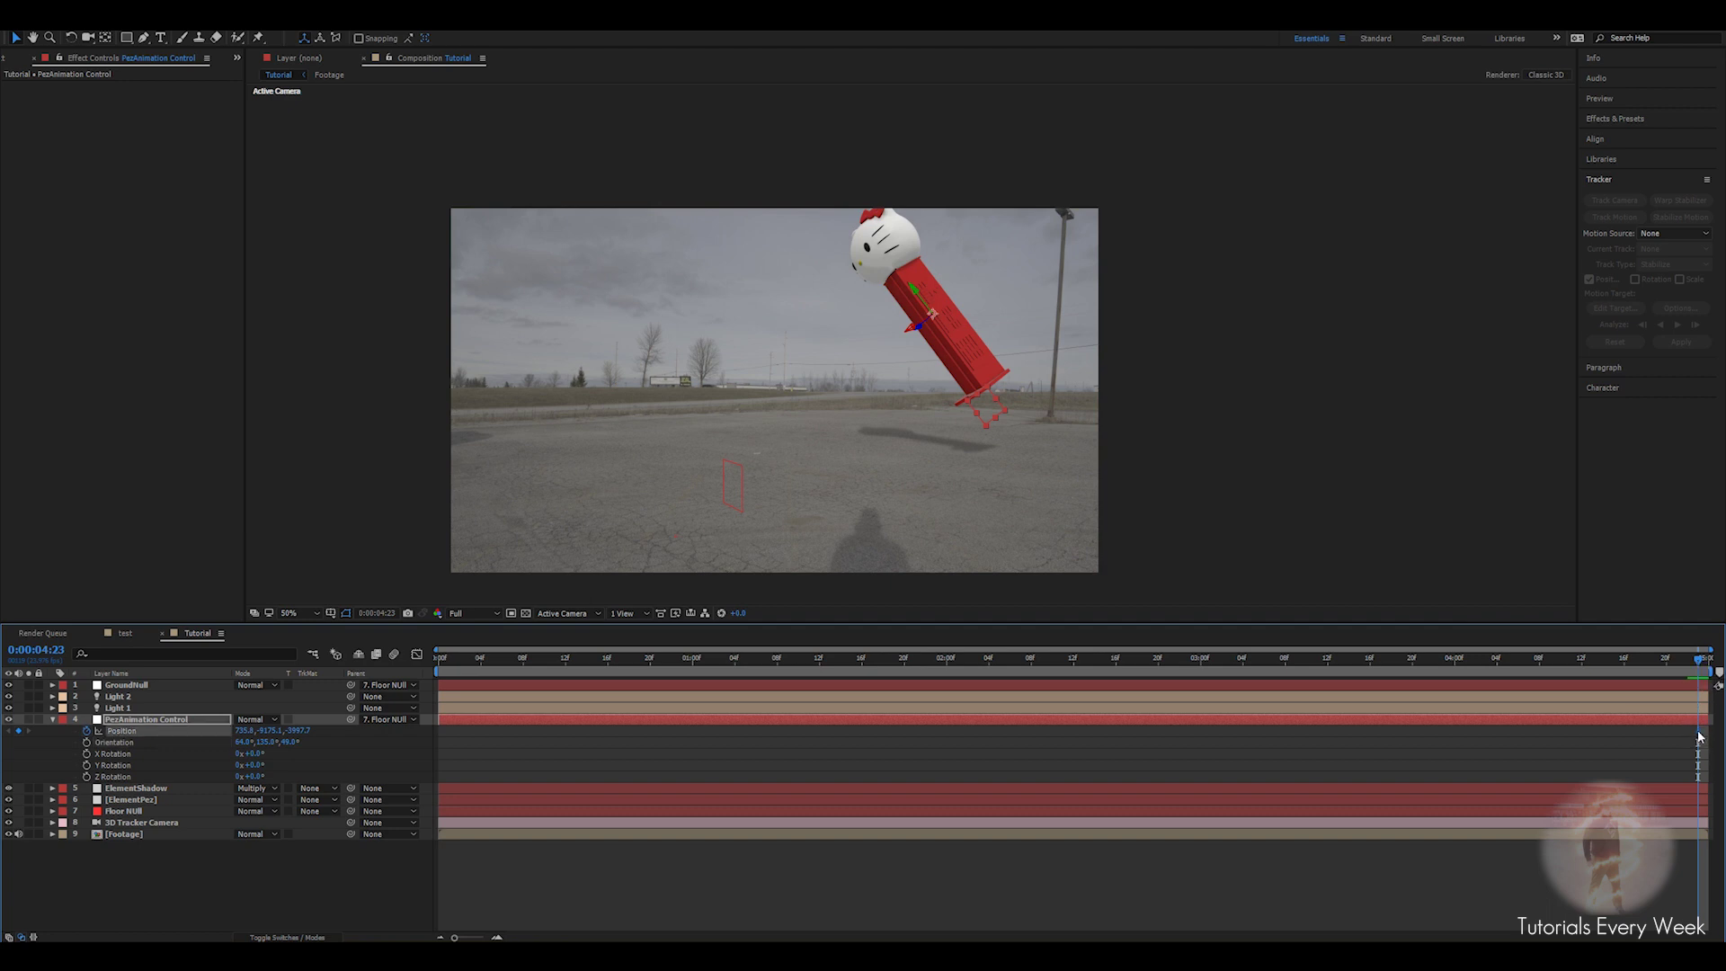
left_click_drag(1698, 733, 530, 769)
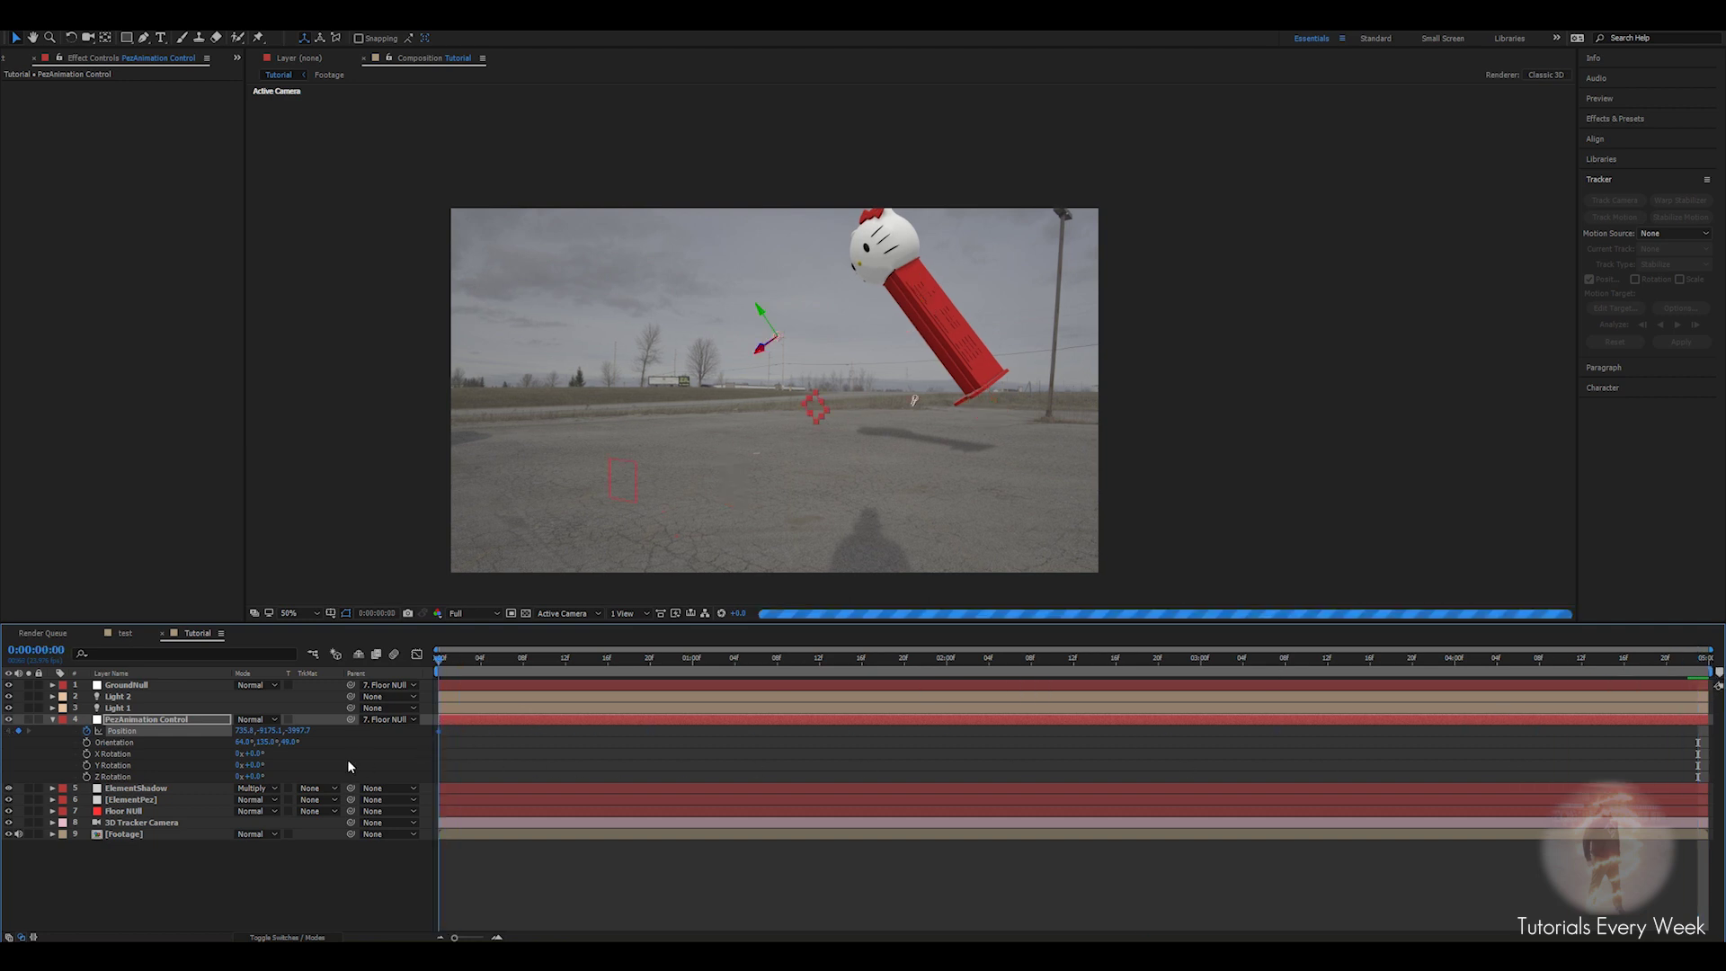
key("Home")
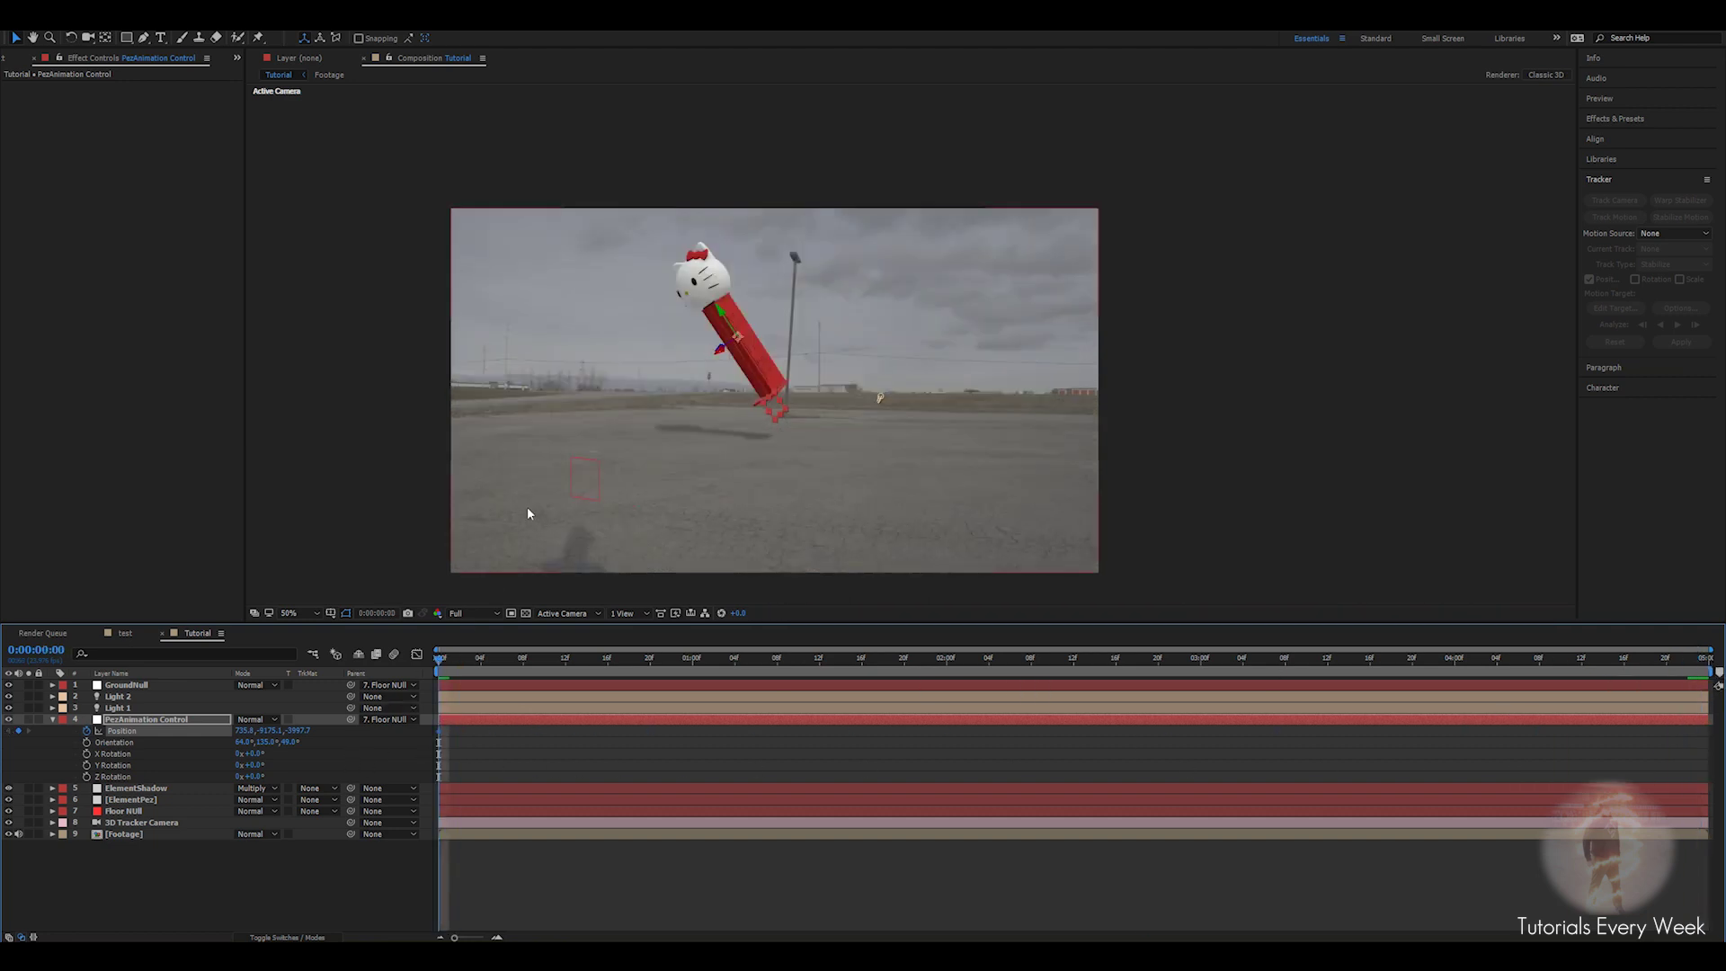
mouse_move(268, 743)
left_mouse_down()
mouse_move(227, 770)
mouse_move(270, 743)
left_mouse_up()
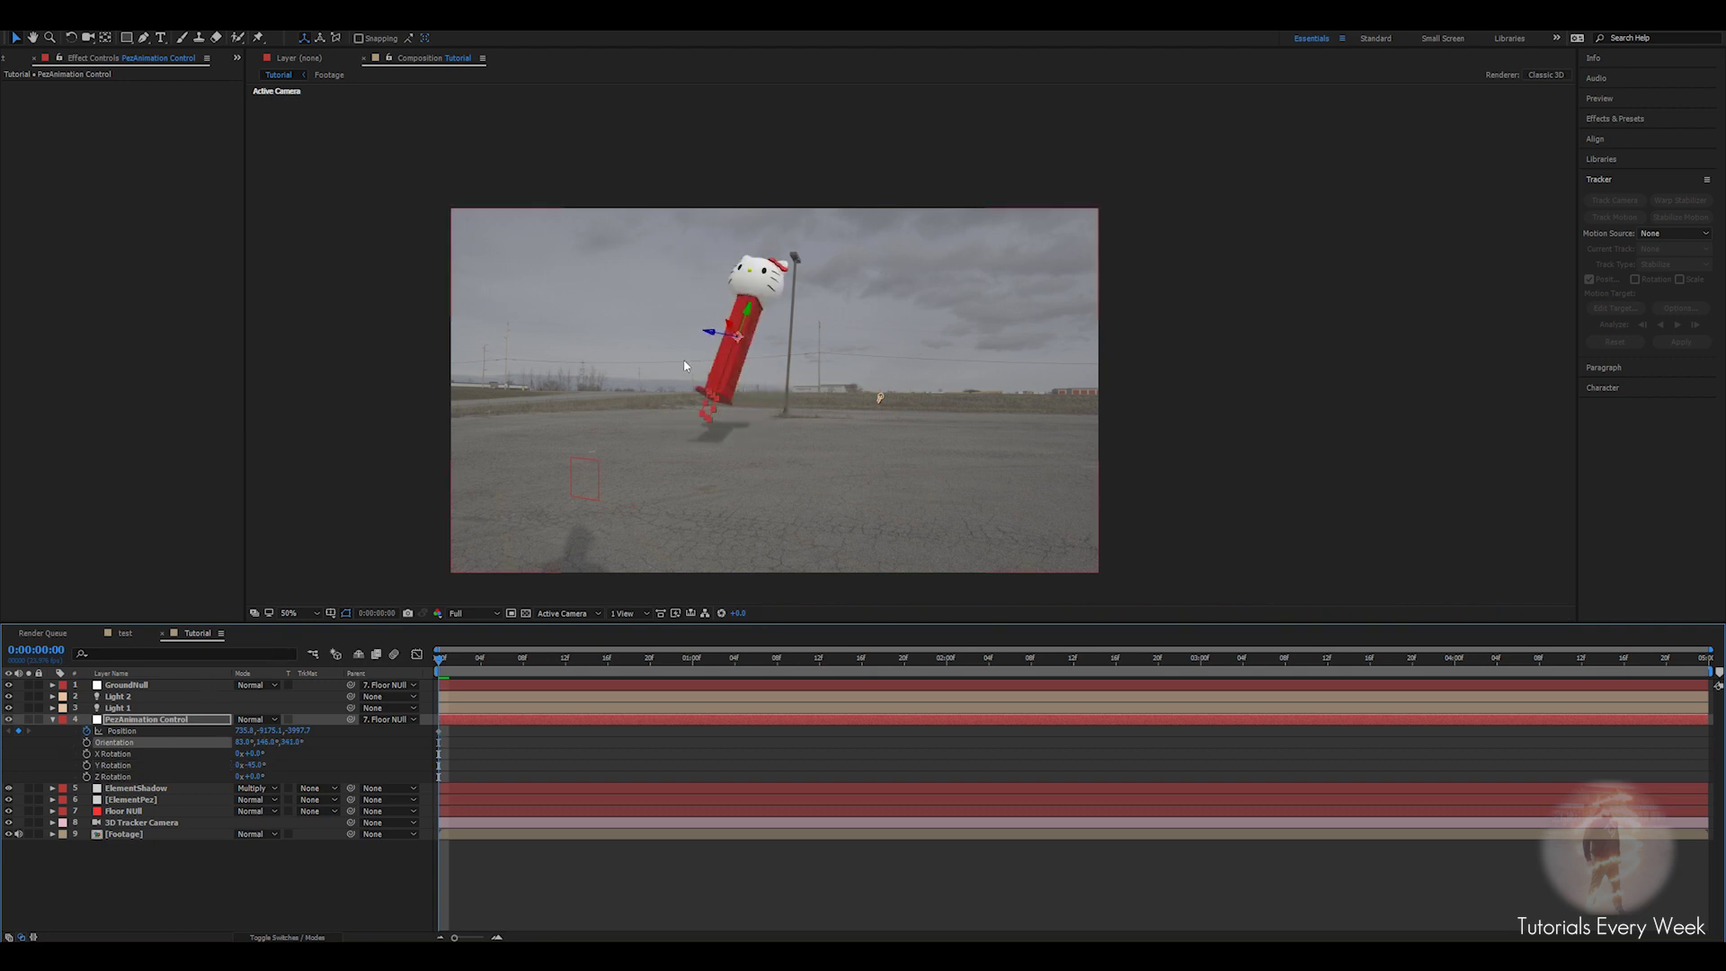
left_click(87, 743)
At the last frame, place the Pez close to camera, low on the left above the asphalt.
key("End")
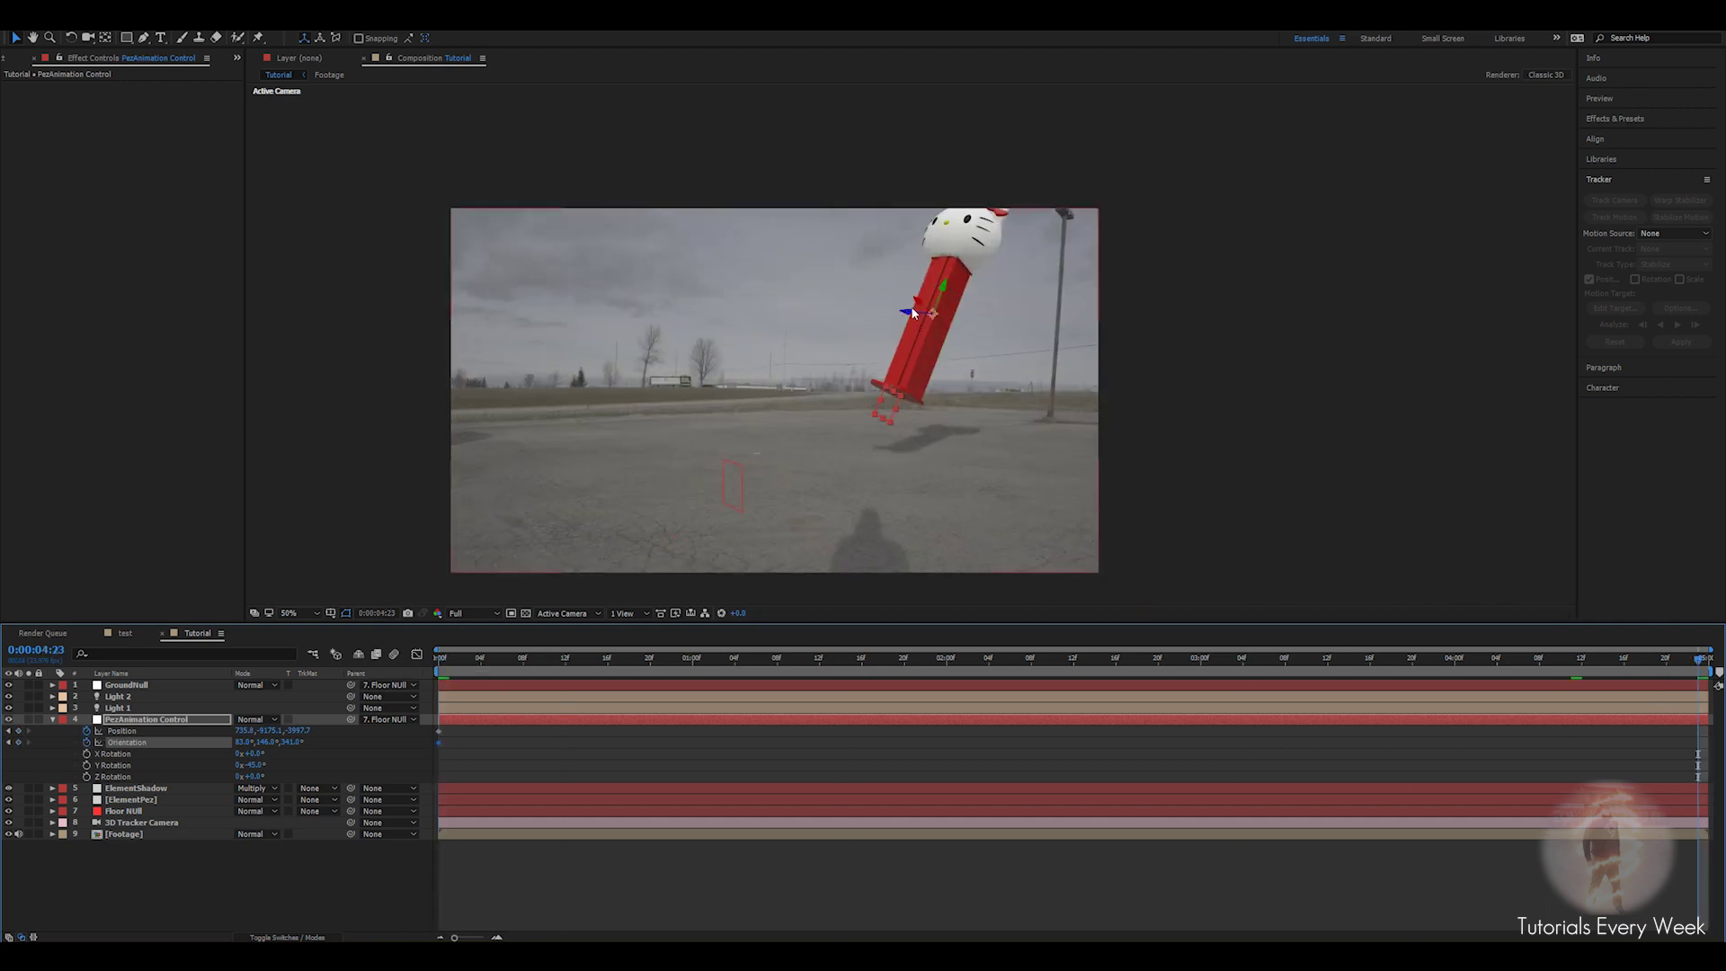
mouse_move(901, 311)
left_mouse_down()
mouse_move(379, 327)
mouse_move(919, 308)
left_mouse_up()
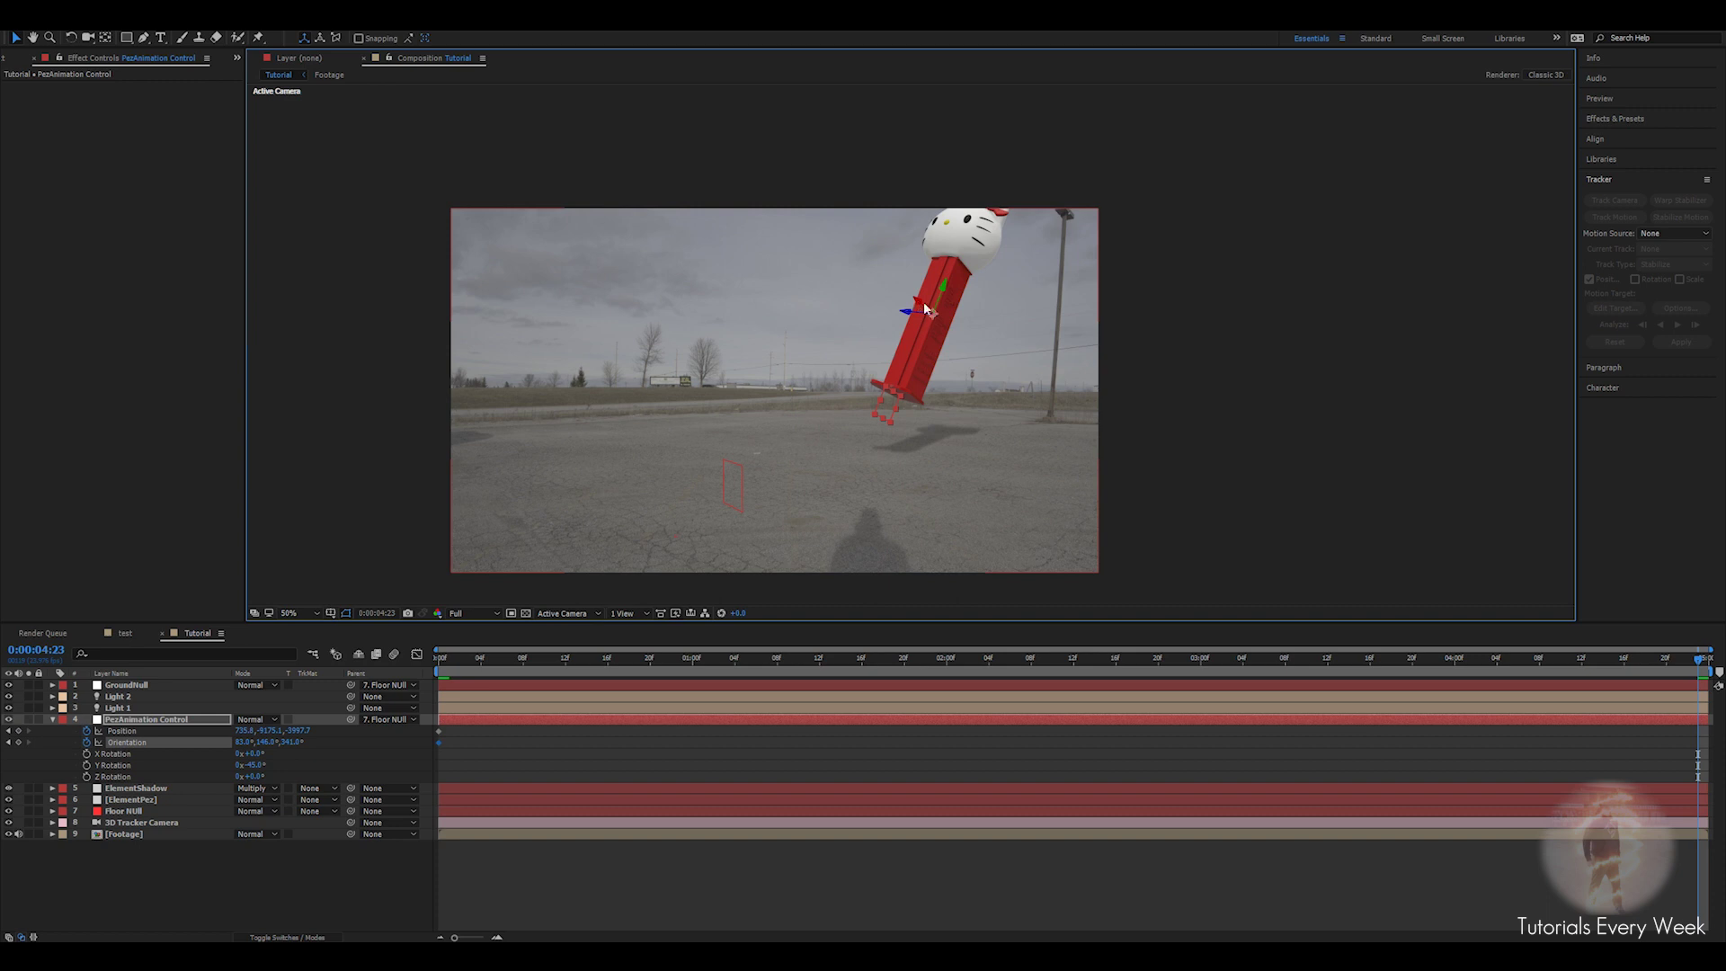
left_click_drag(926, 309, 585, 250)
mouse_move(694, 132)
left_mouse_down()
mouse_move(682, 185)
mouse_move(701, 142)
left_mouse_up()
left_click_drag(809, 144, 712, 368)
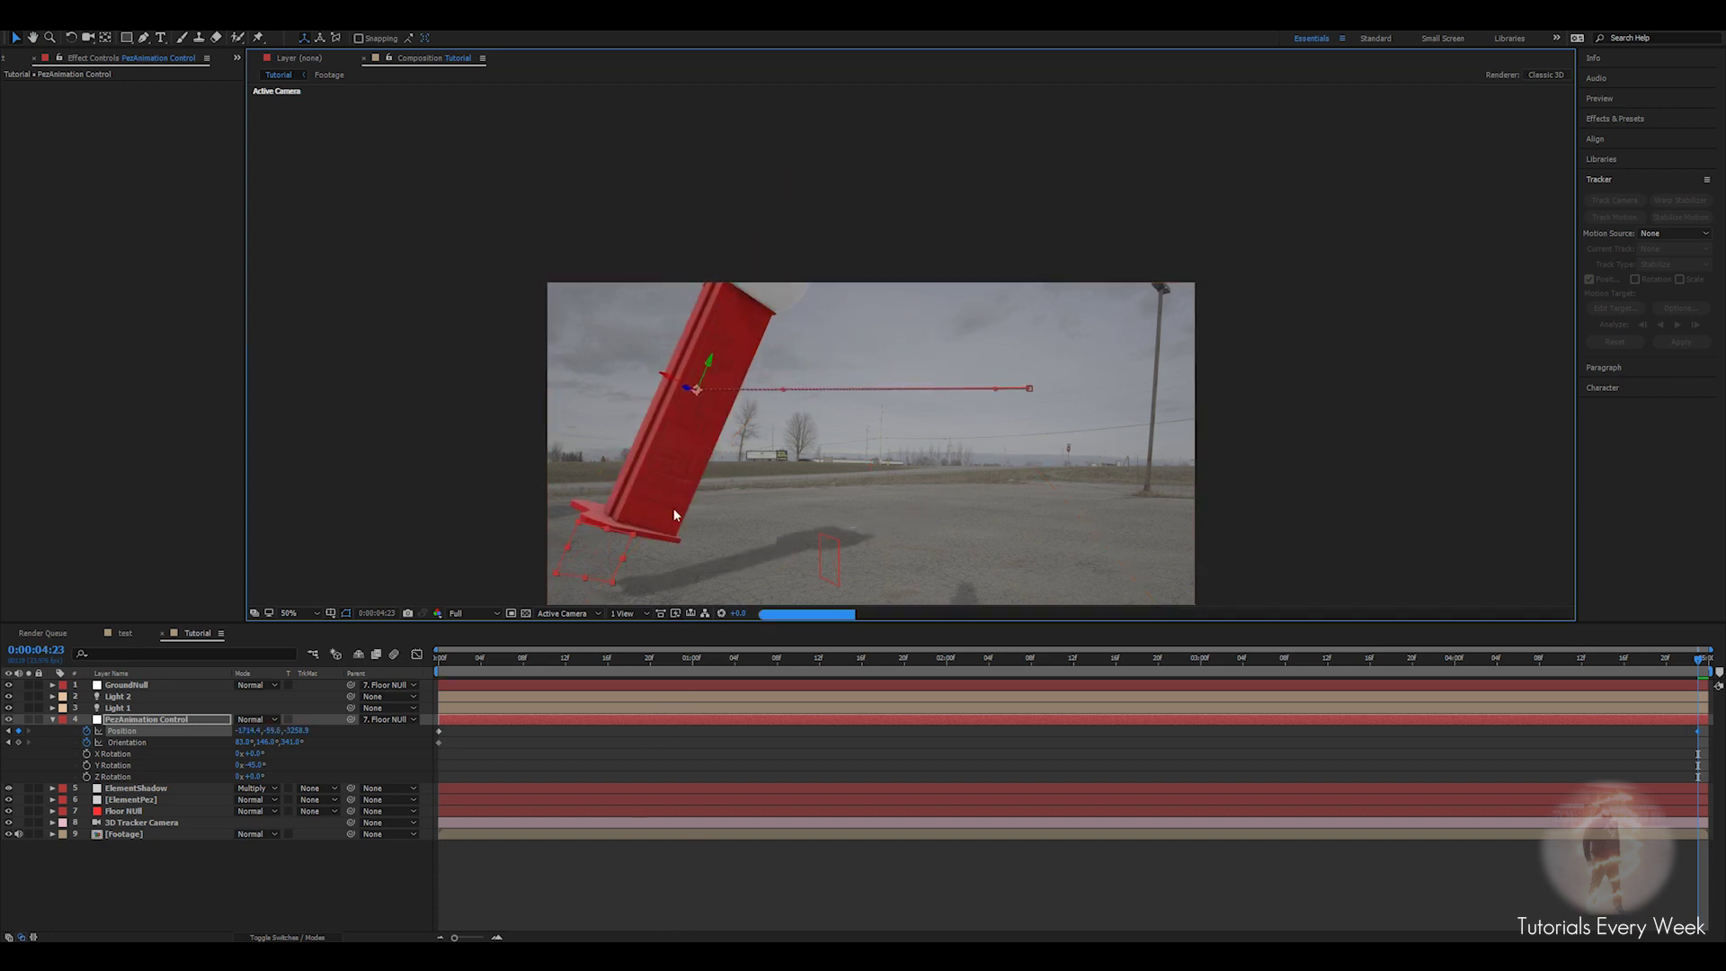
Center the Pez, set its Scale to 700%, then scrub it down to 600%.
scroll(674, 515, "down", 3)
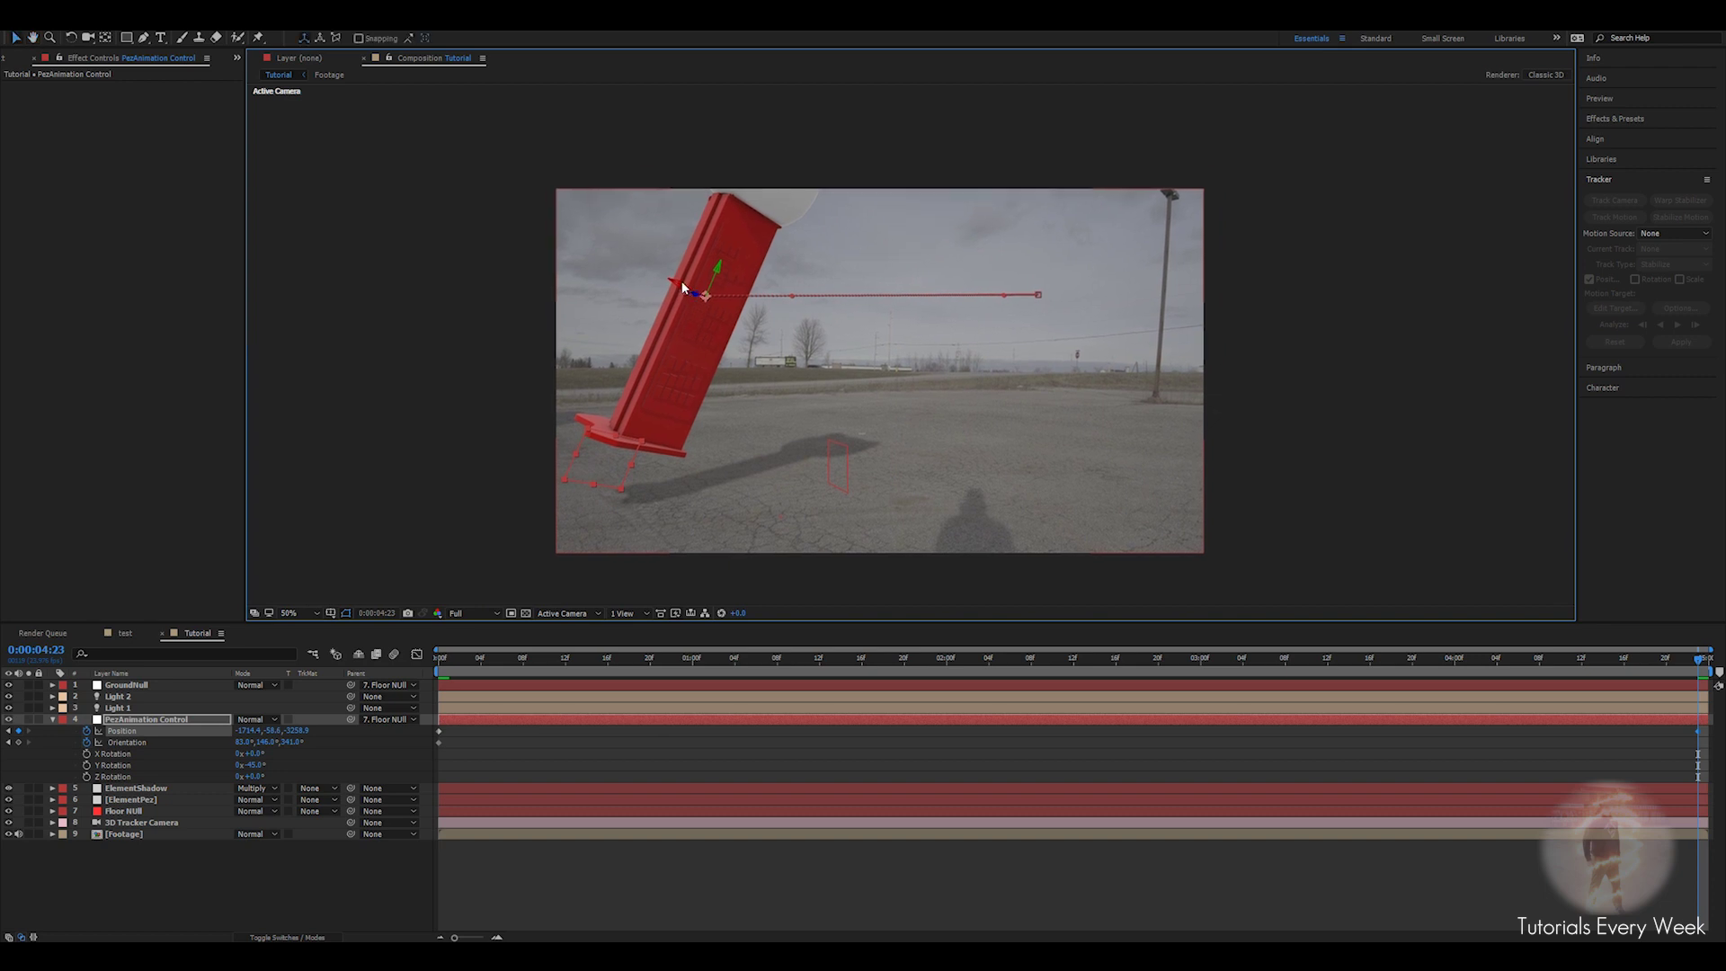
left_click_drag(683, 287, 705, 320)
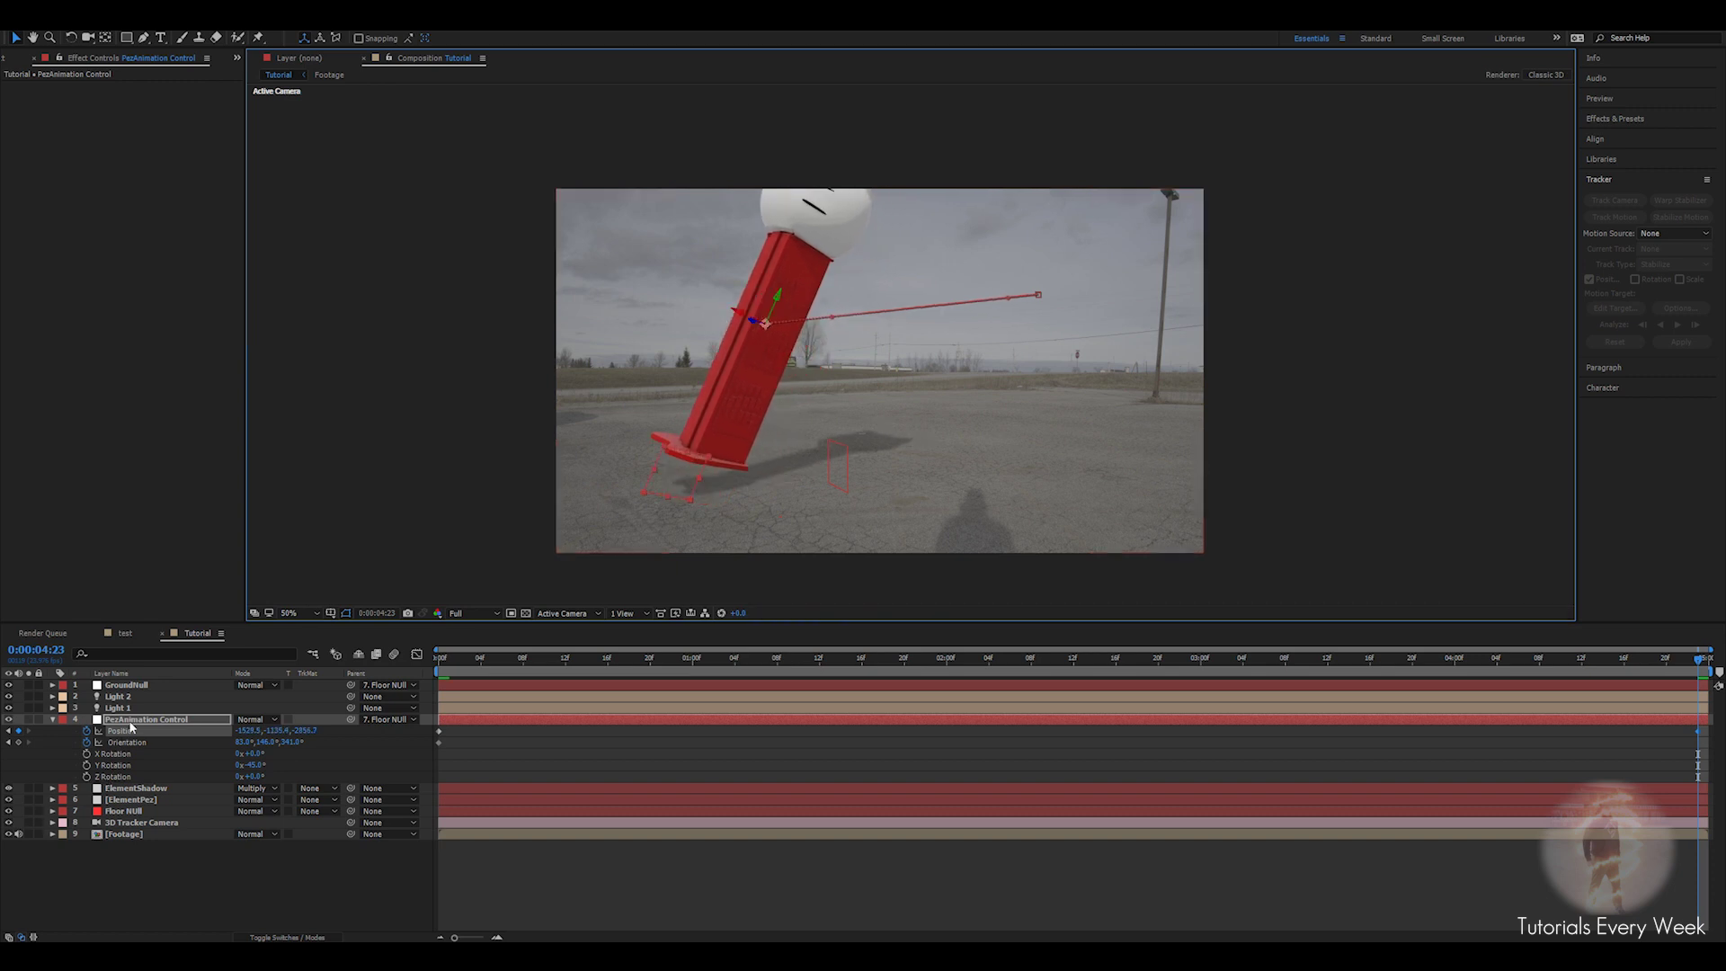
key("s")
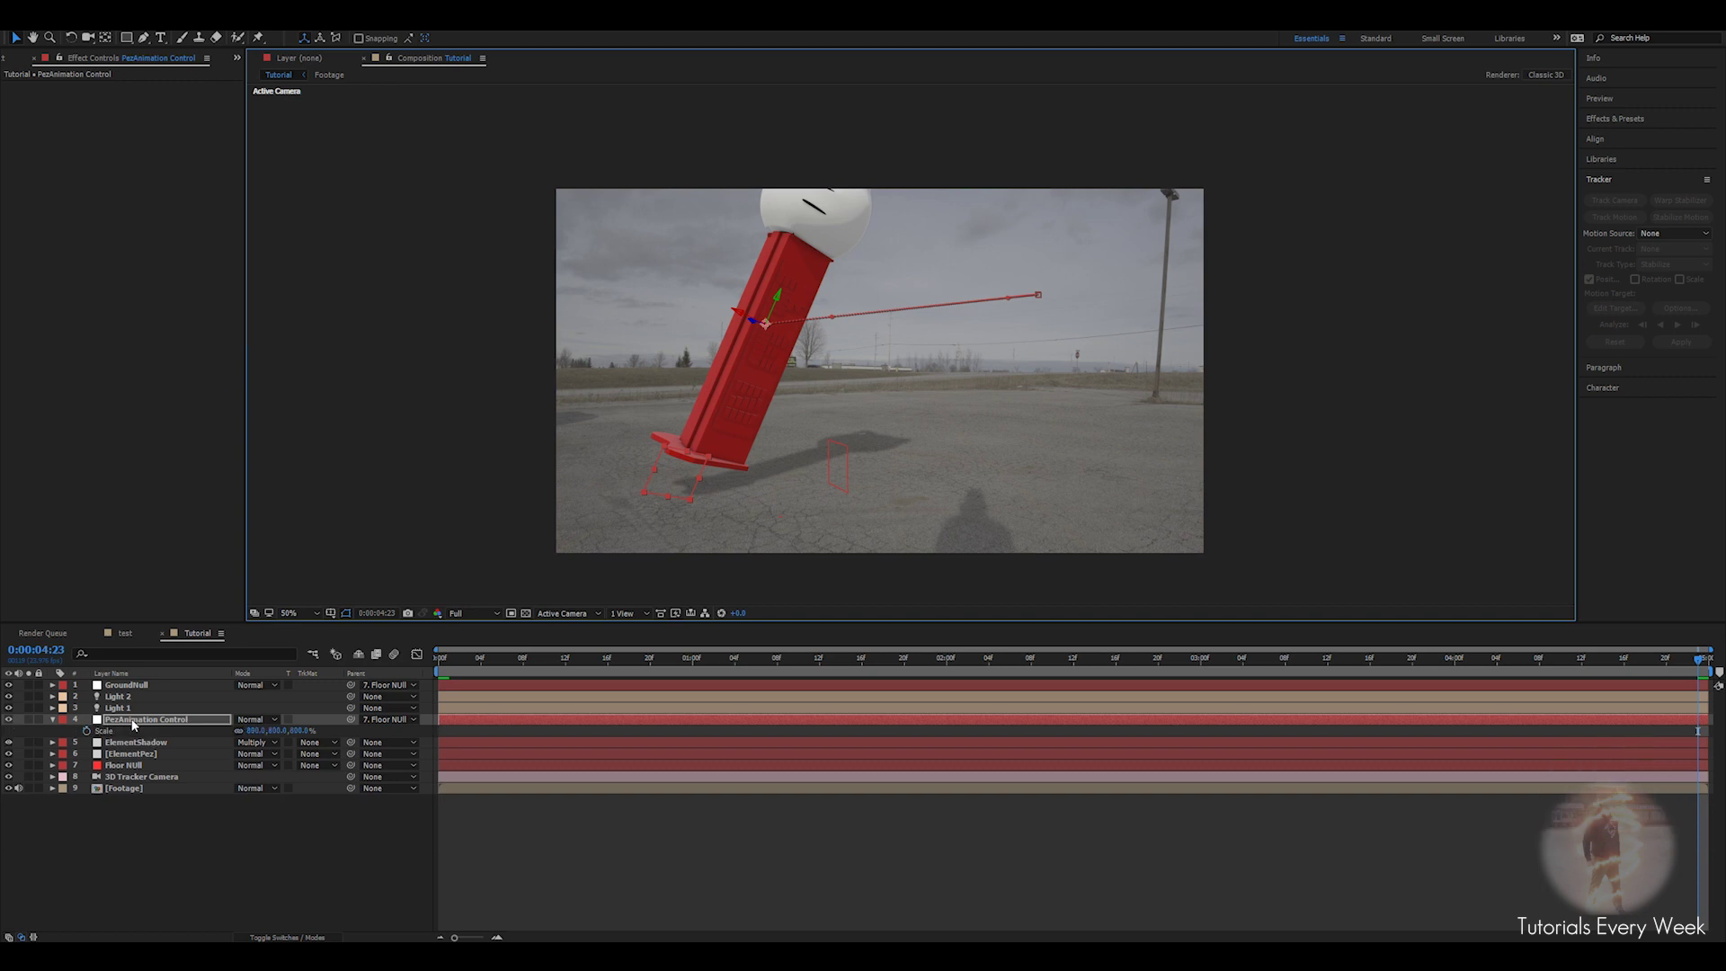
left_click(257, 730)
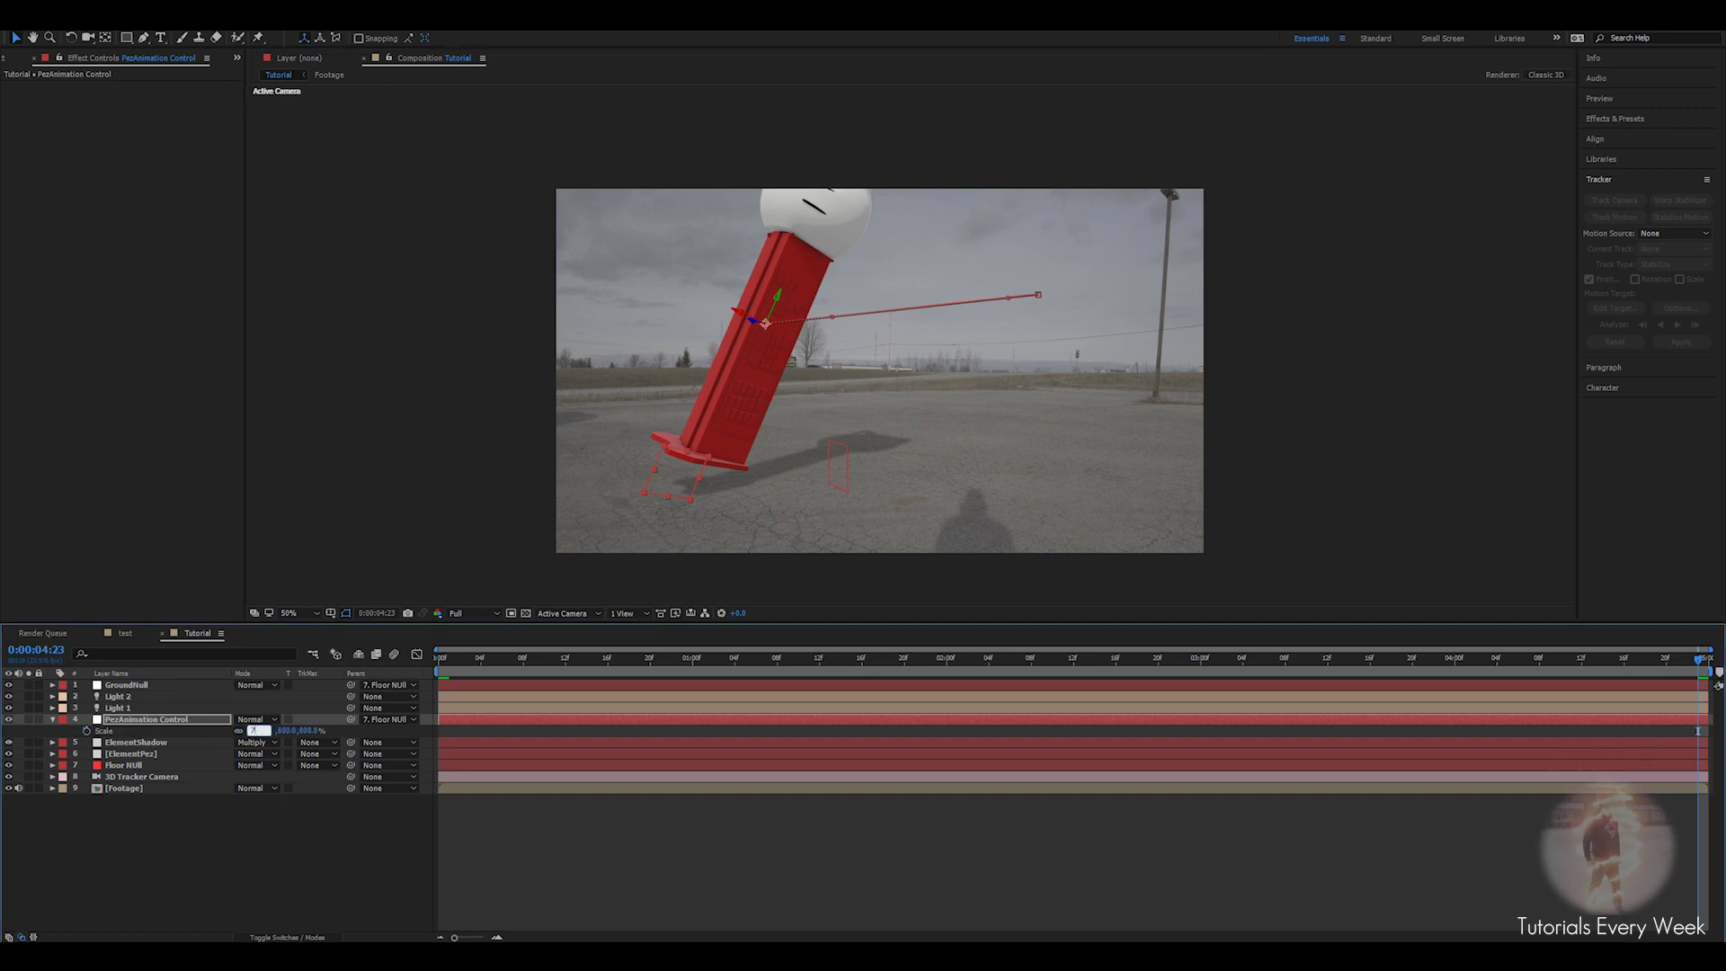
type("700")
key("Return")
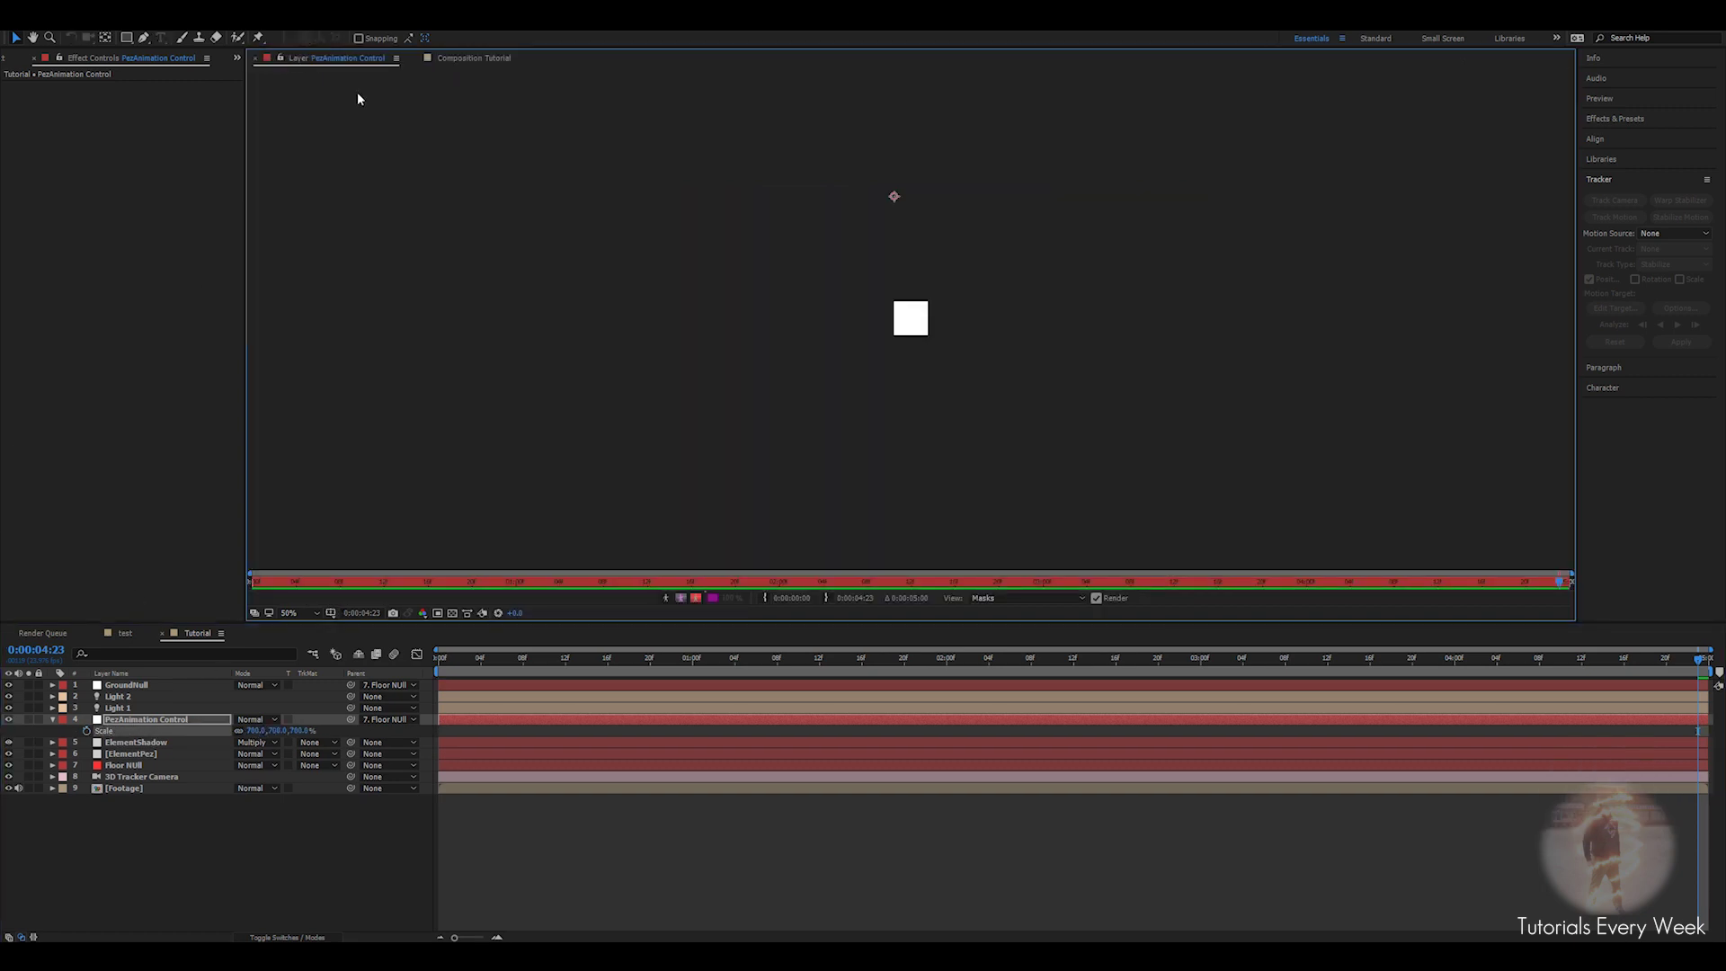
left_click(446, 59)
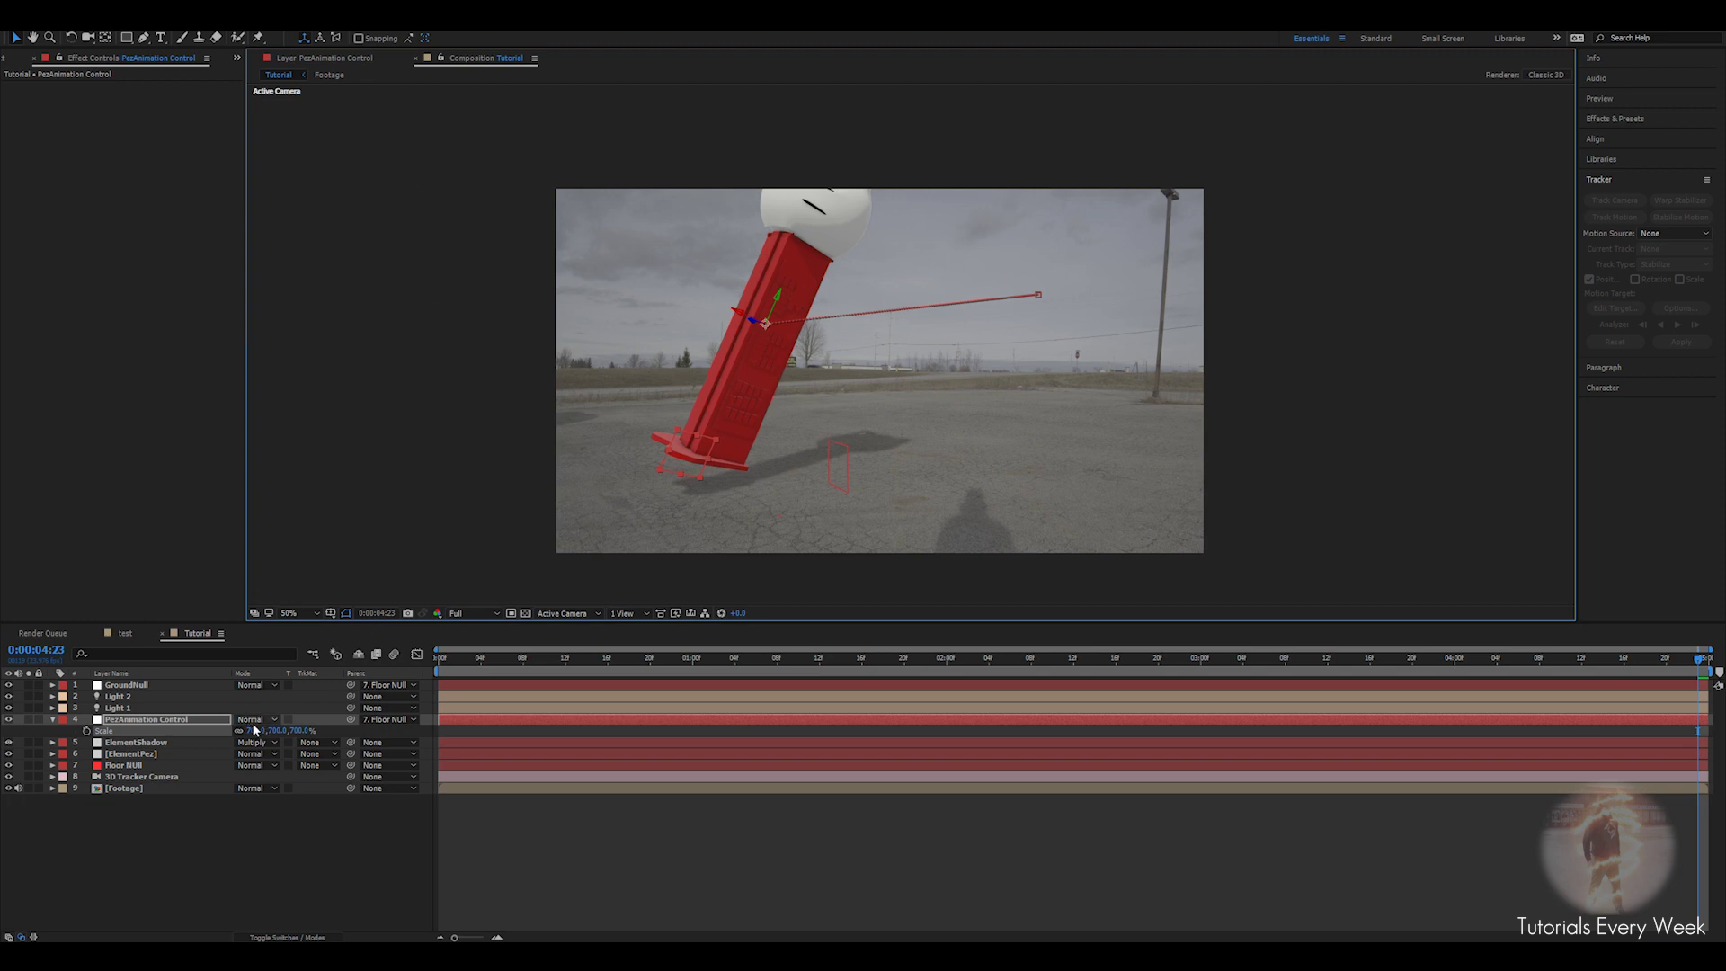
left_click_drag(258, 732, 245, 694)
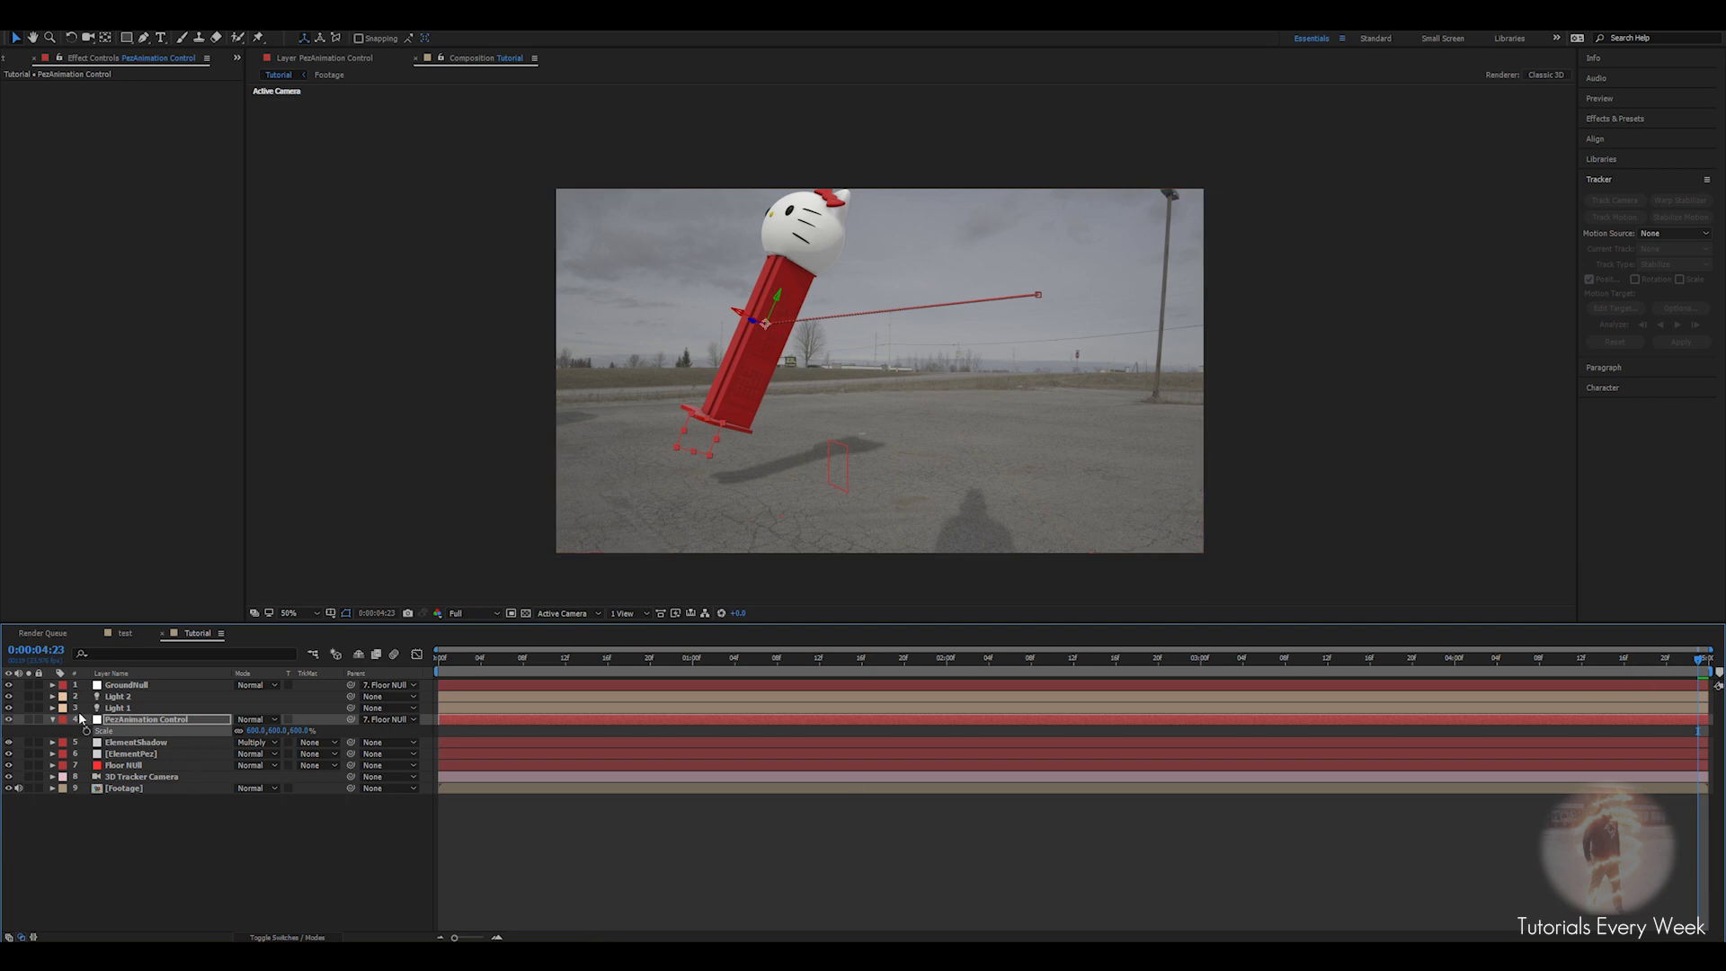
key("r")
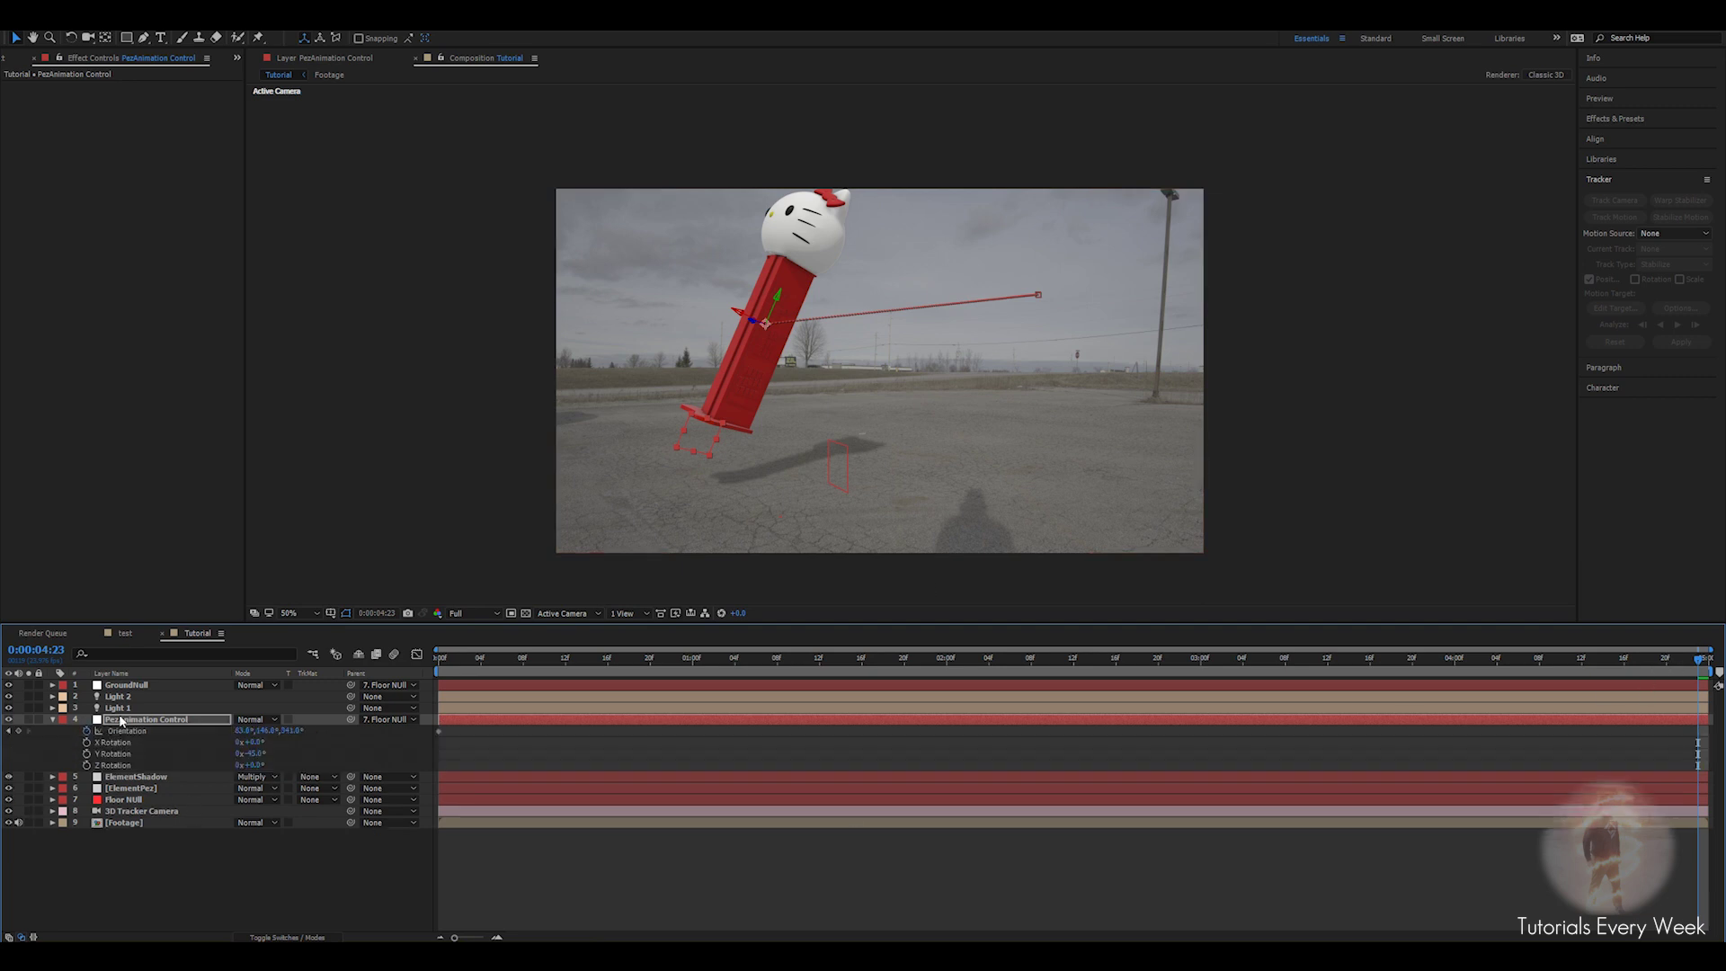
Lower the Pez's Orientation Y and set Z to about 65° so it leans sideways.
key("shift+p")
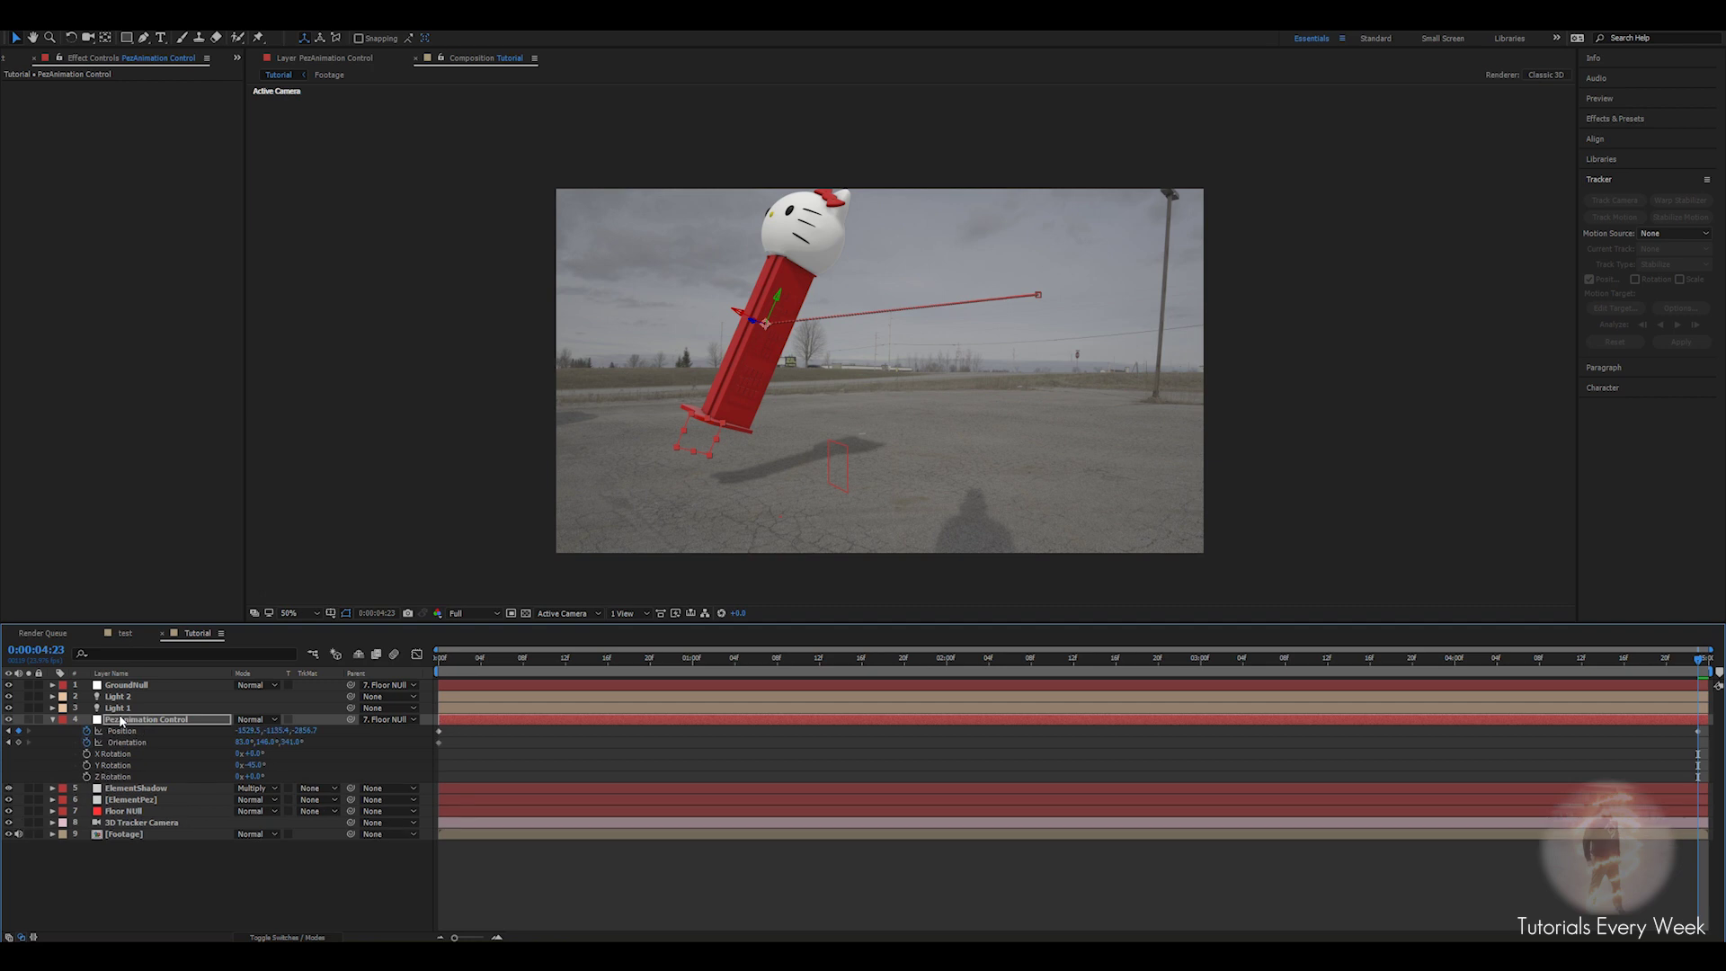
left_click_drag(267, 745, 348, 742)
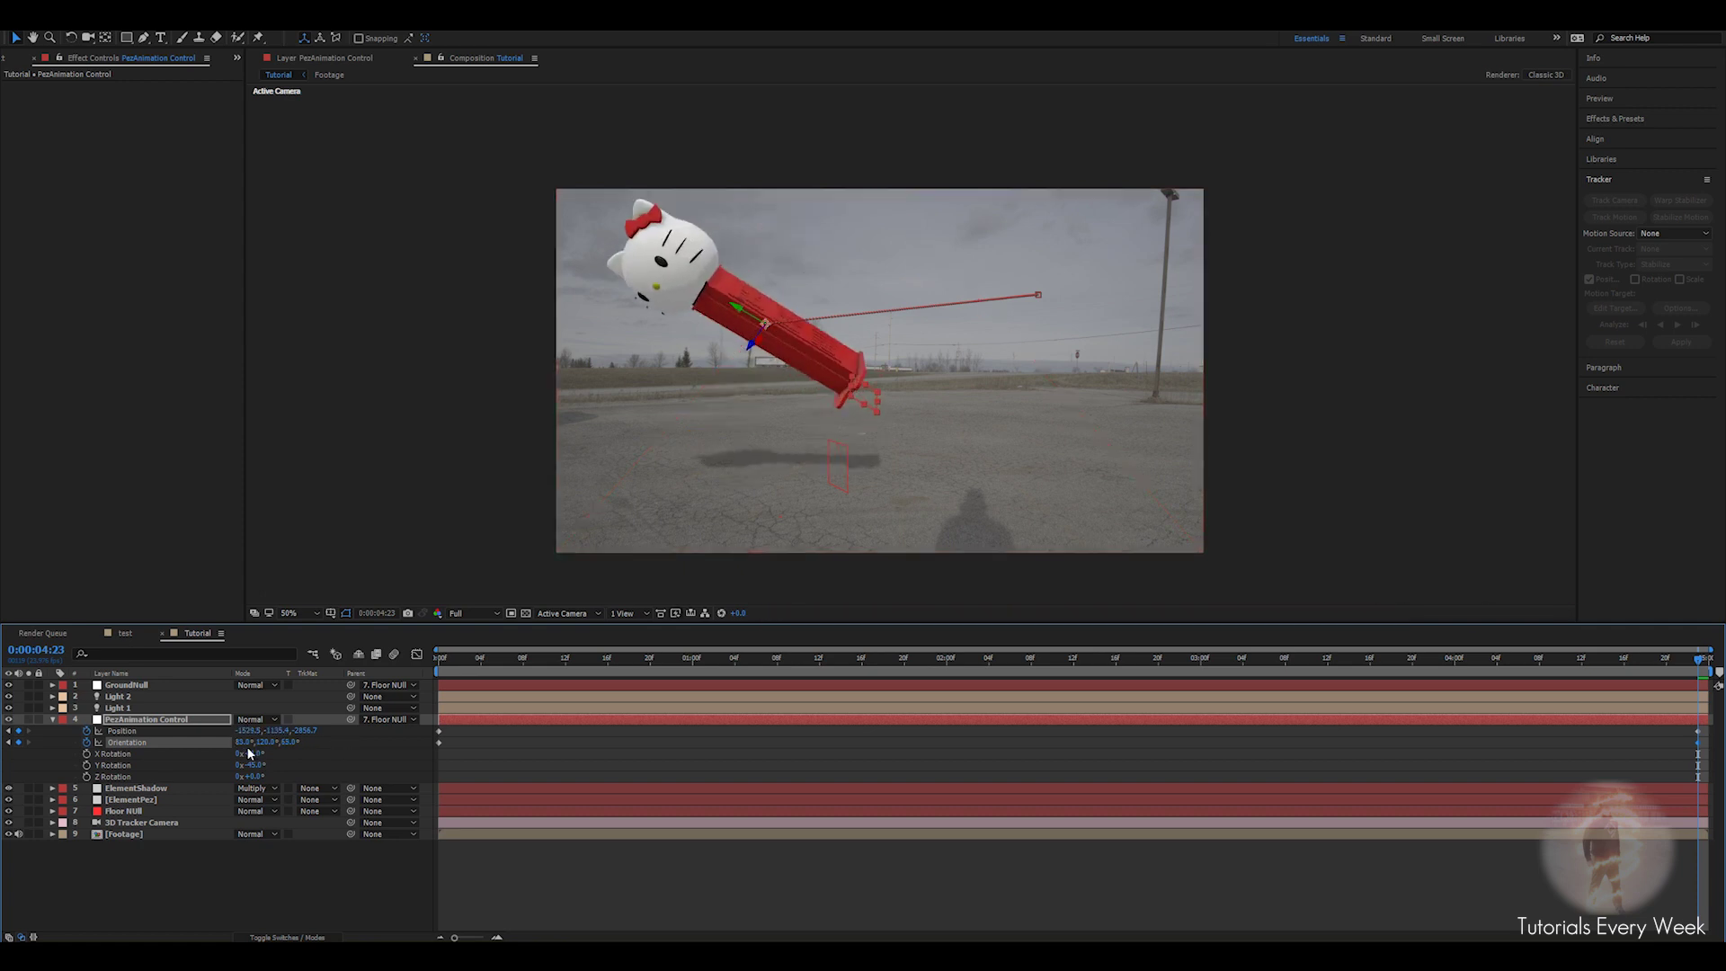
key("F2")
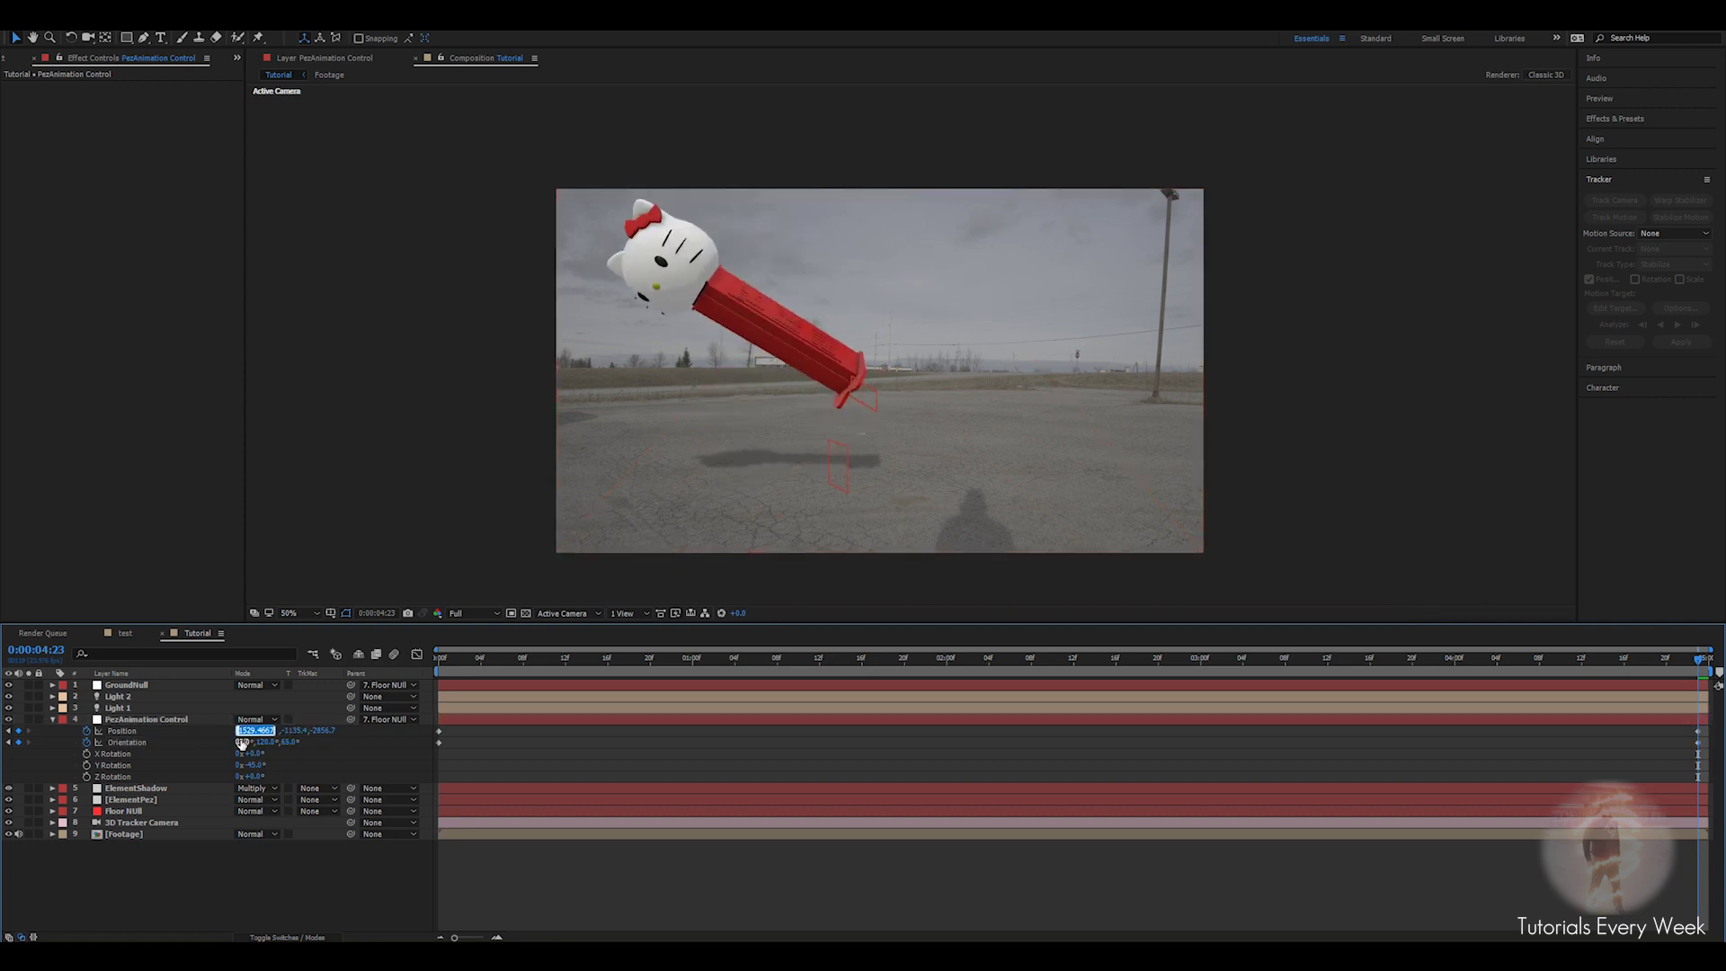
left_click(247, 741)
Preview the PezAnimation Control animation from the start, stopping around 0:00:00:21.
left_click(1089, 722)
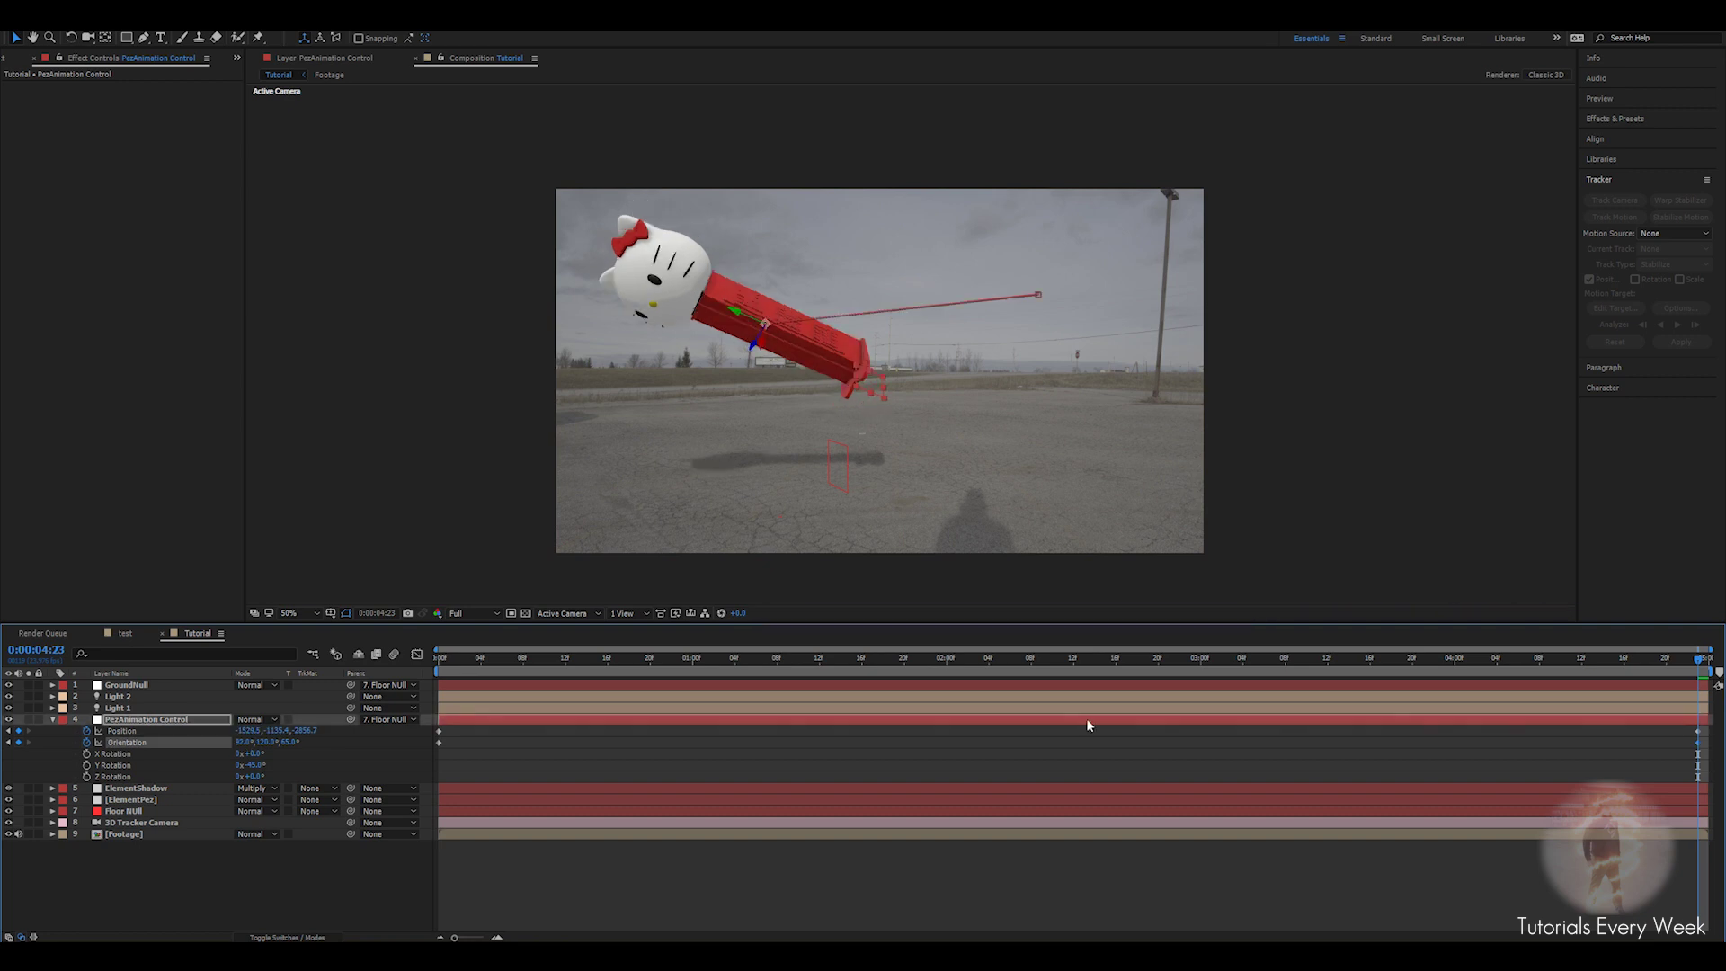
key("Home")
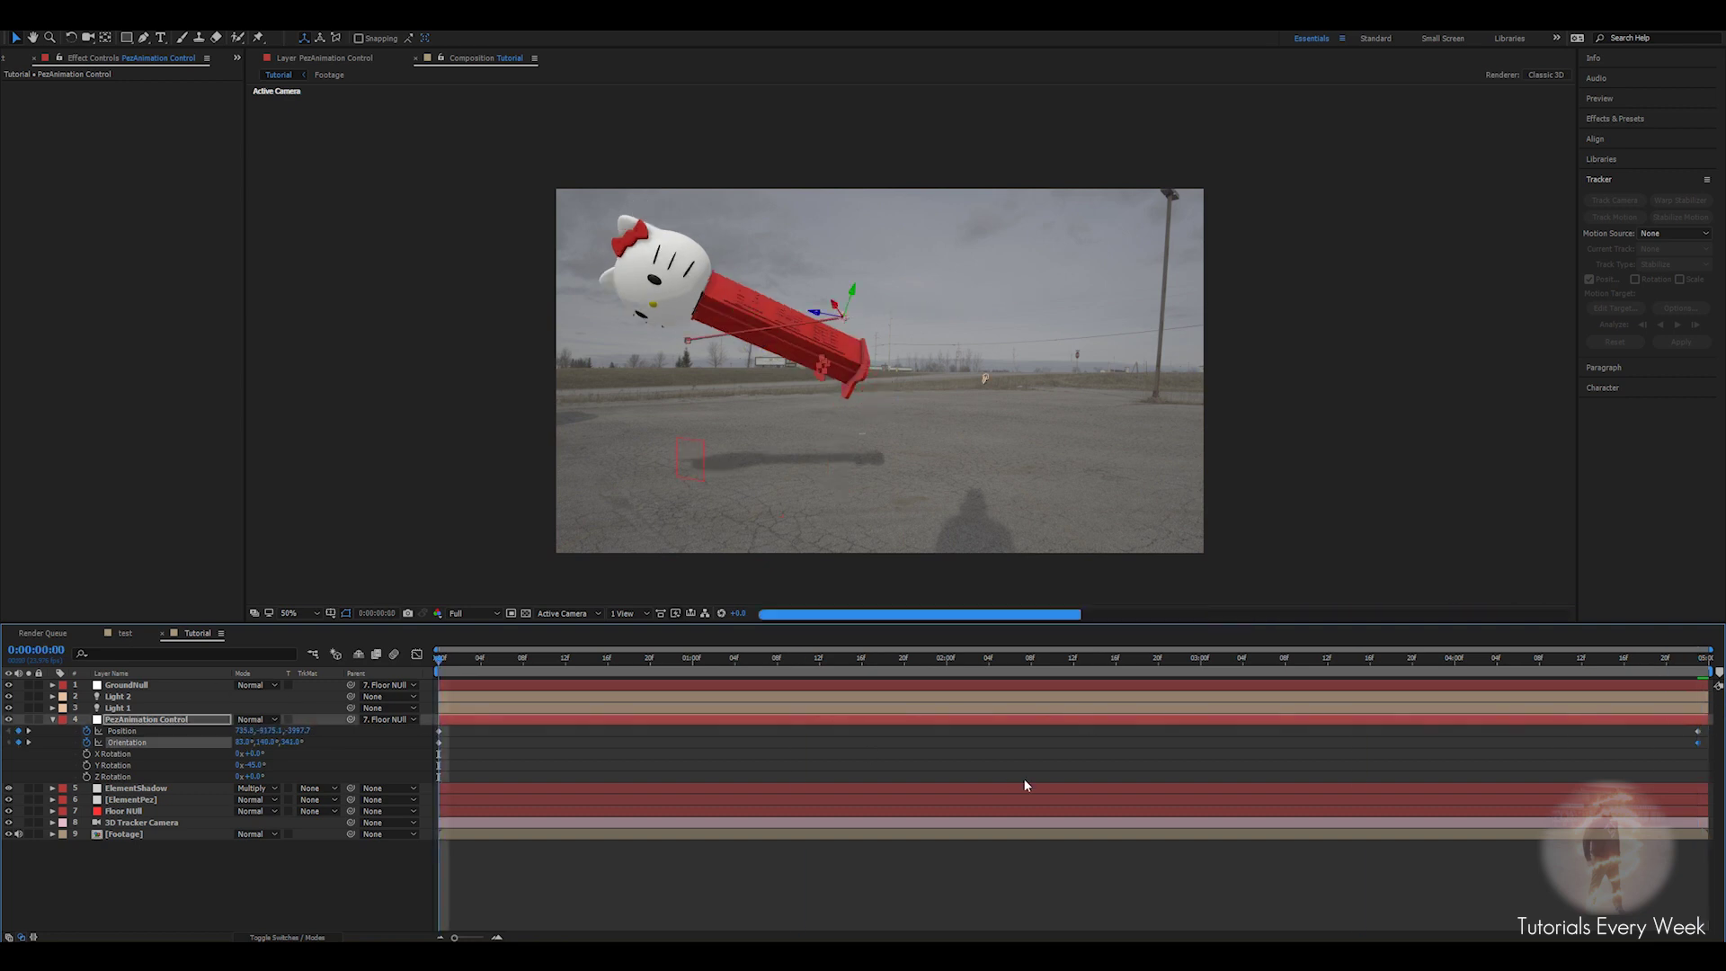
key("space")
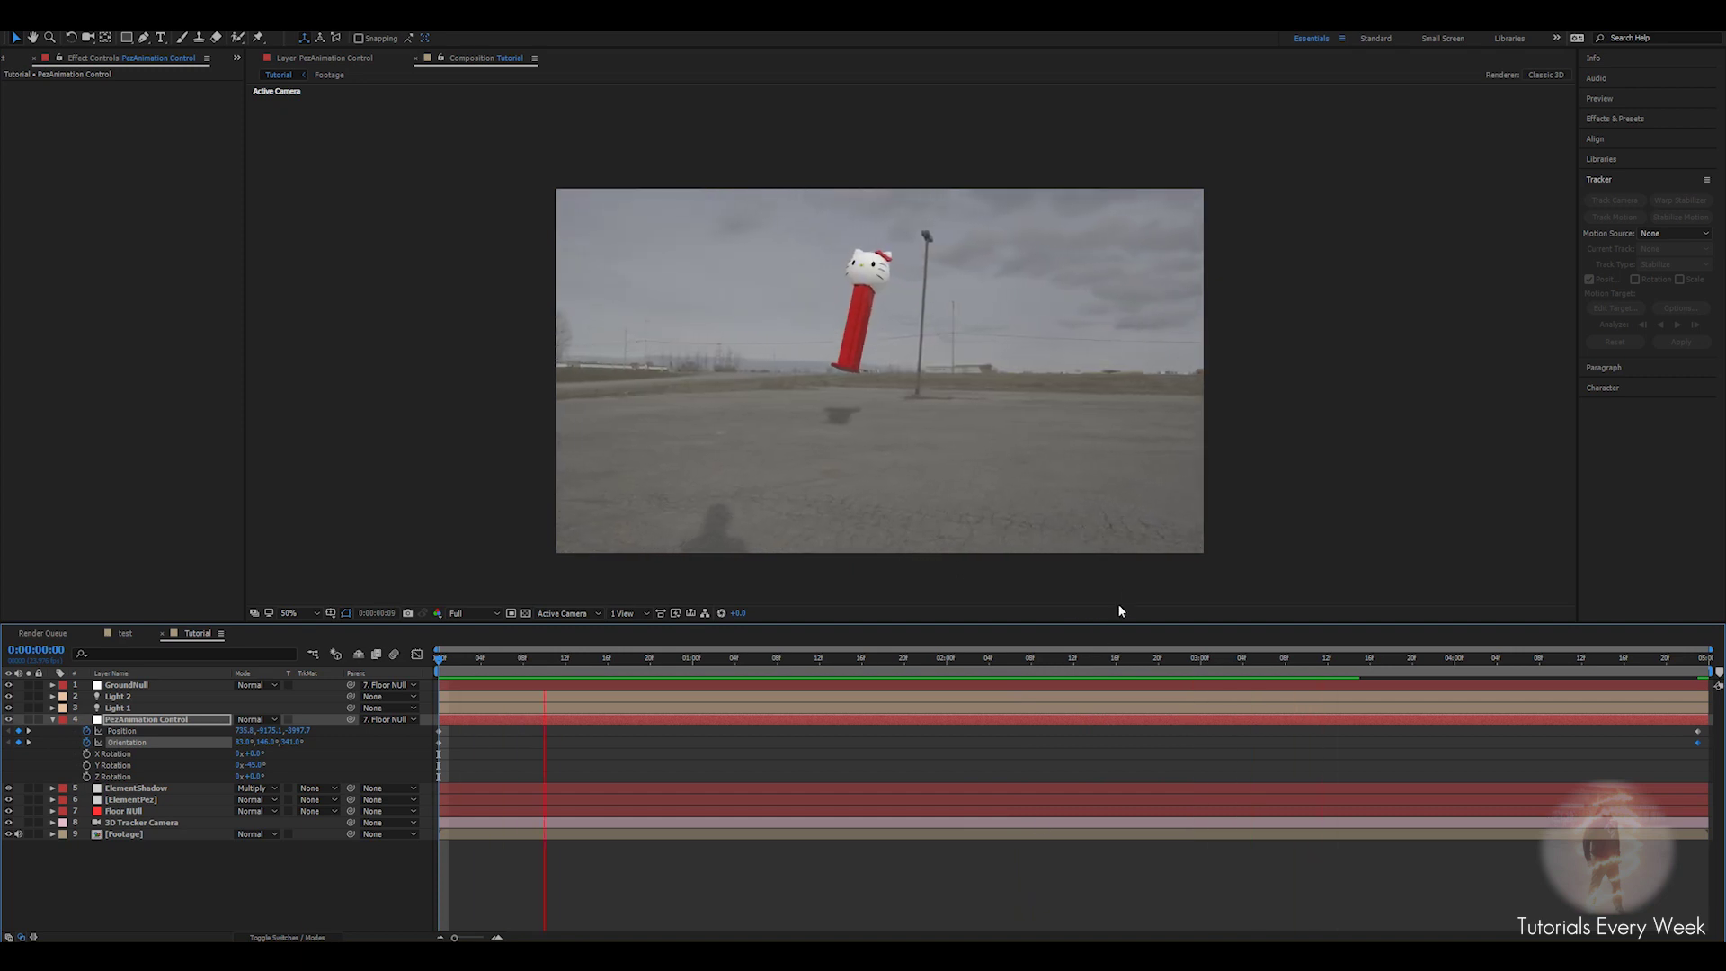
left_click(661, 659)
key("space")
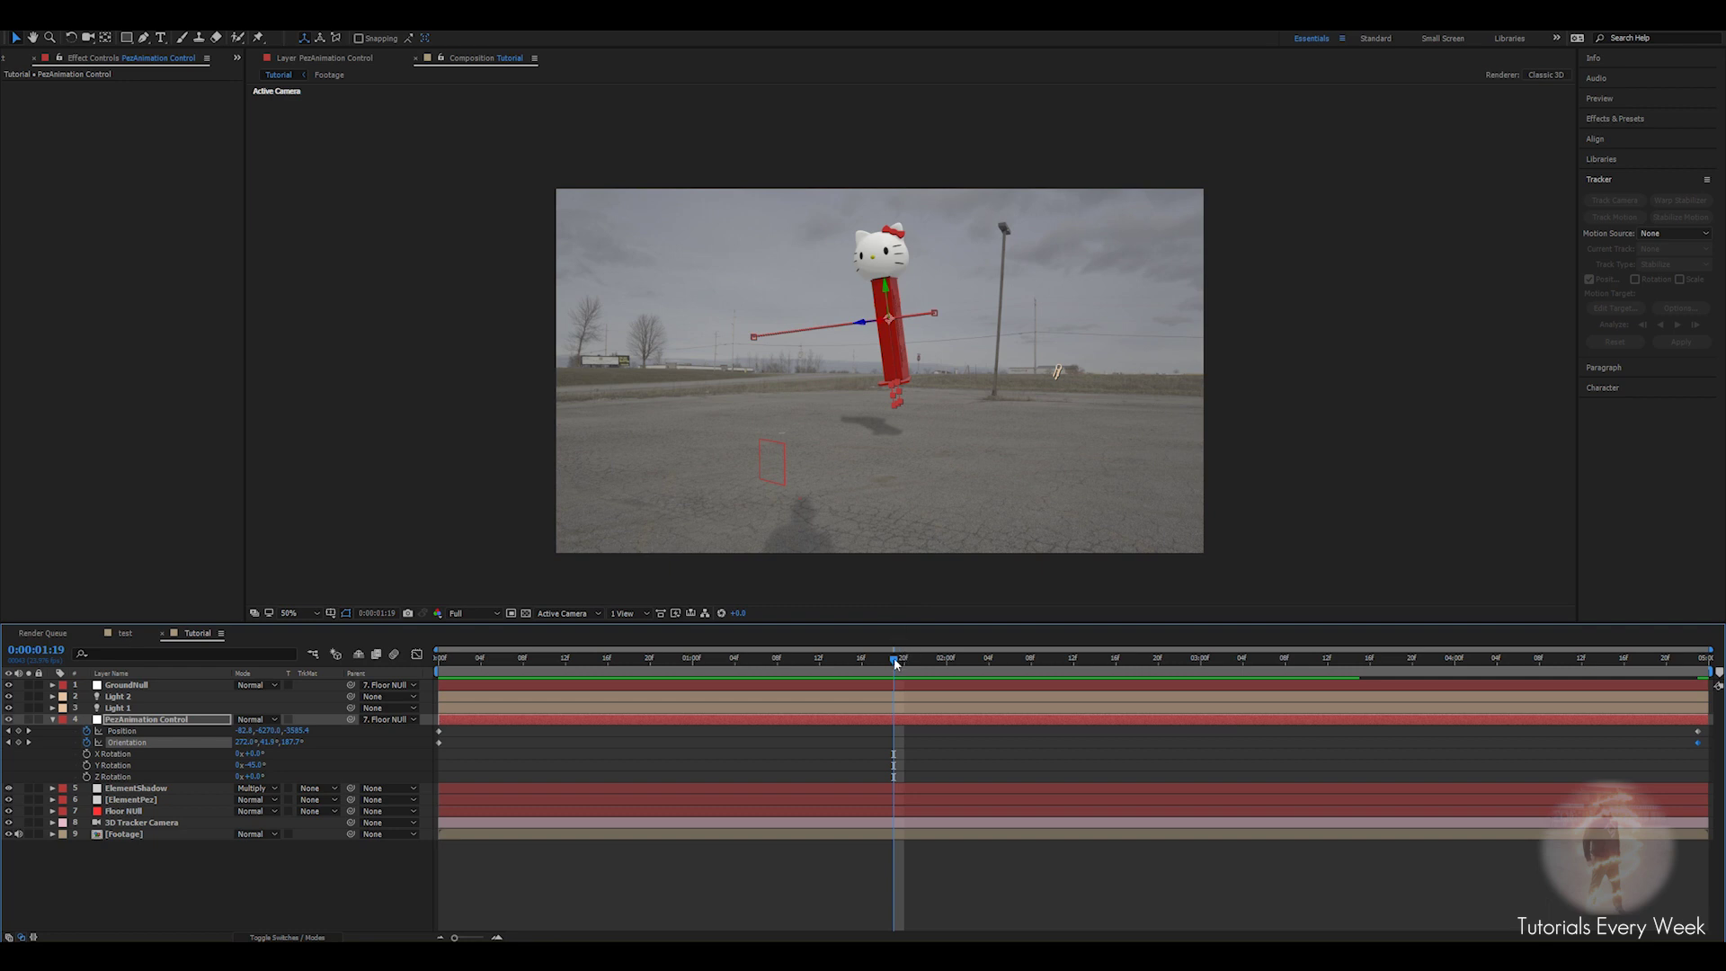
Pull a Bezier handle on the end keyframe to curve the path upward, checking at 0:00:00:18.
left_click_drag(895, 665, 1720, 699)
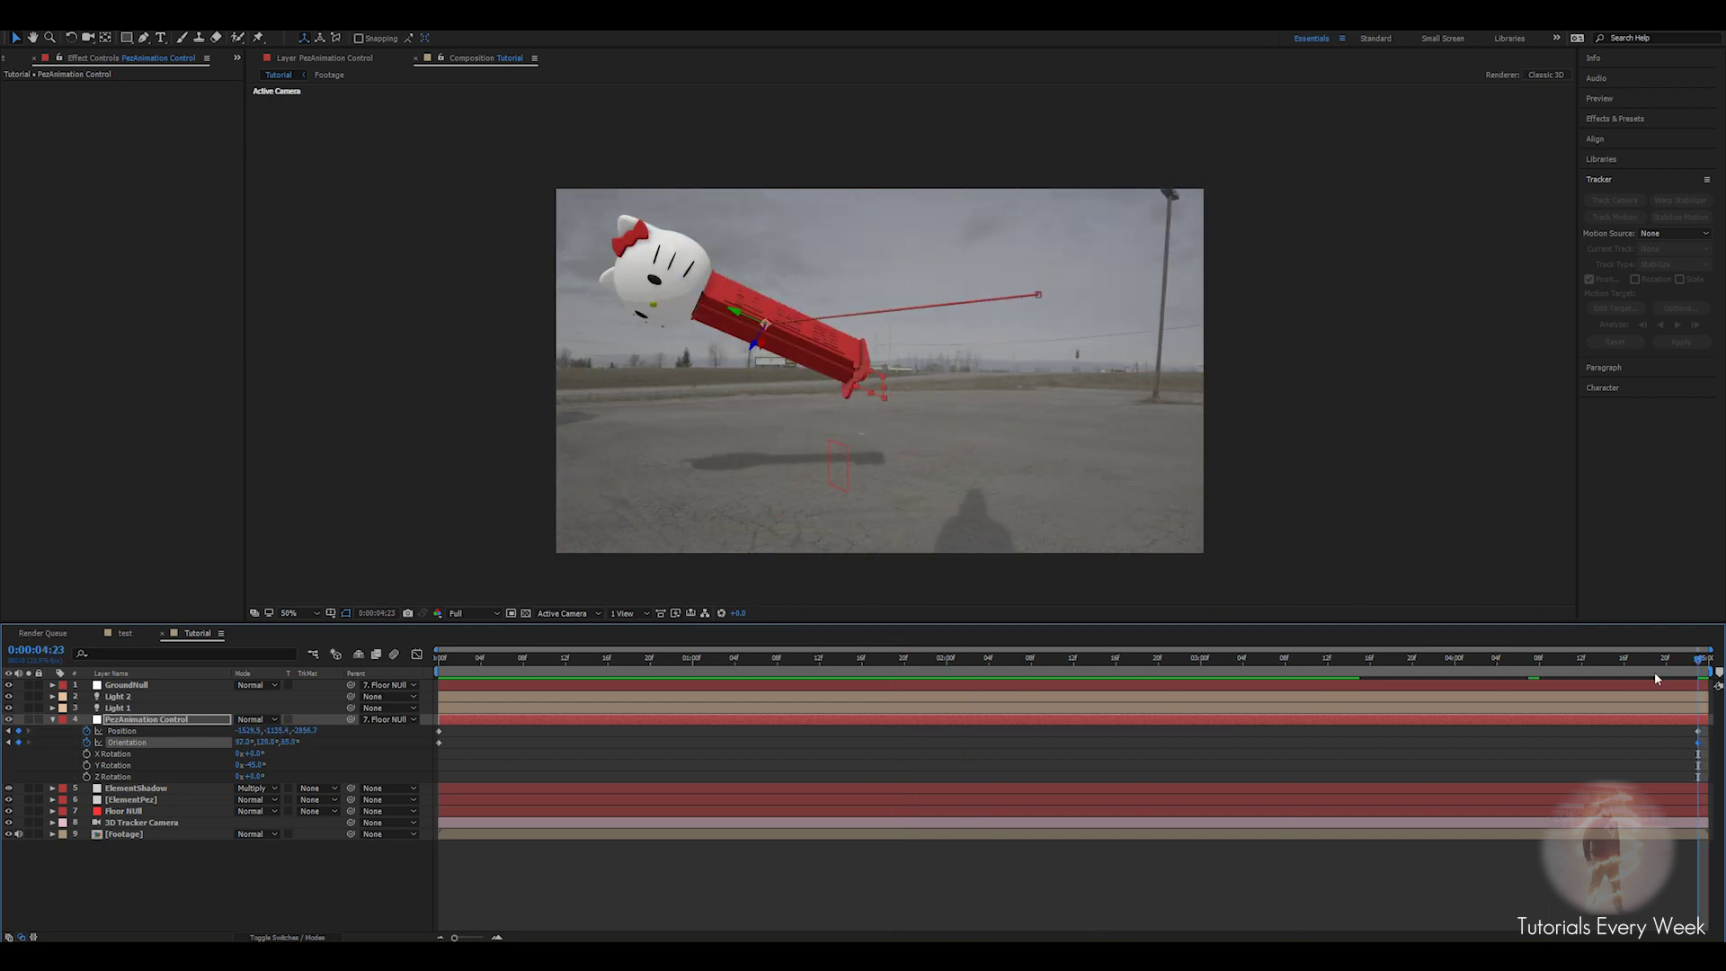
left_click(1038, 298)
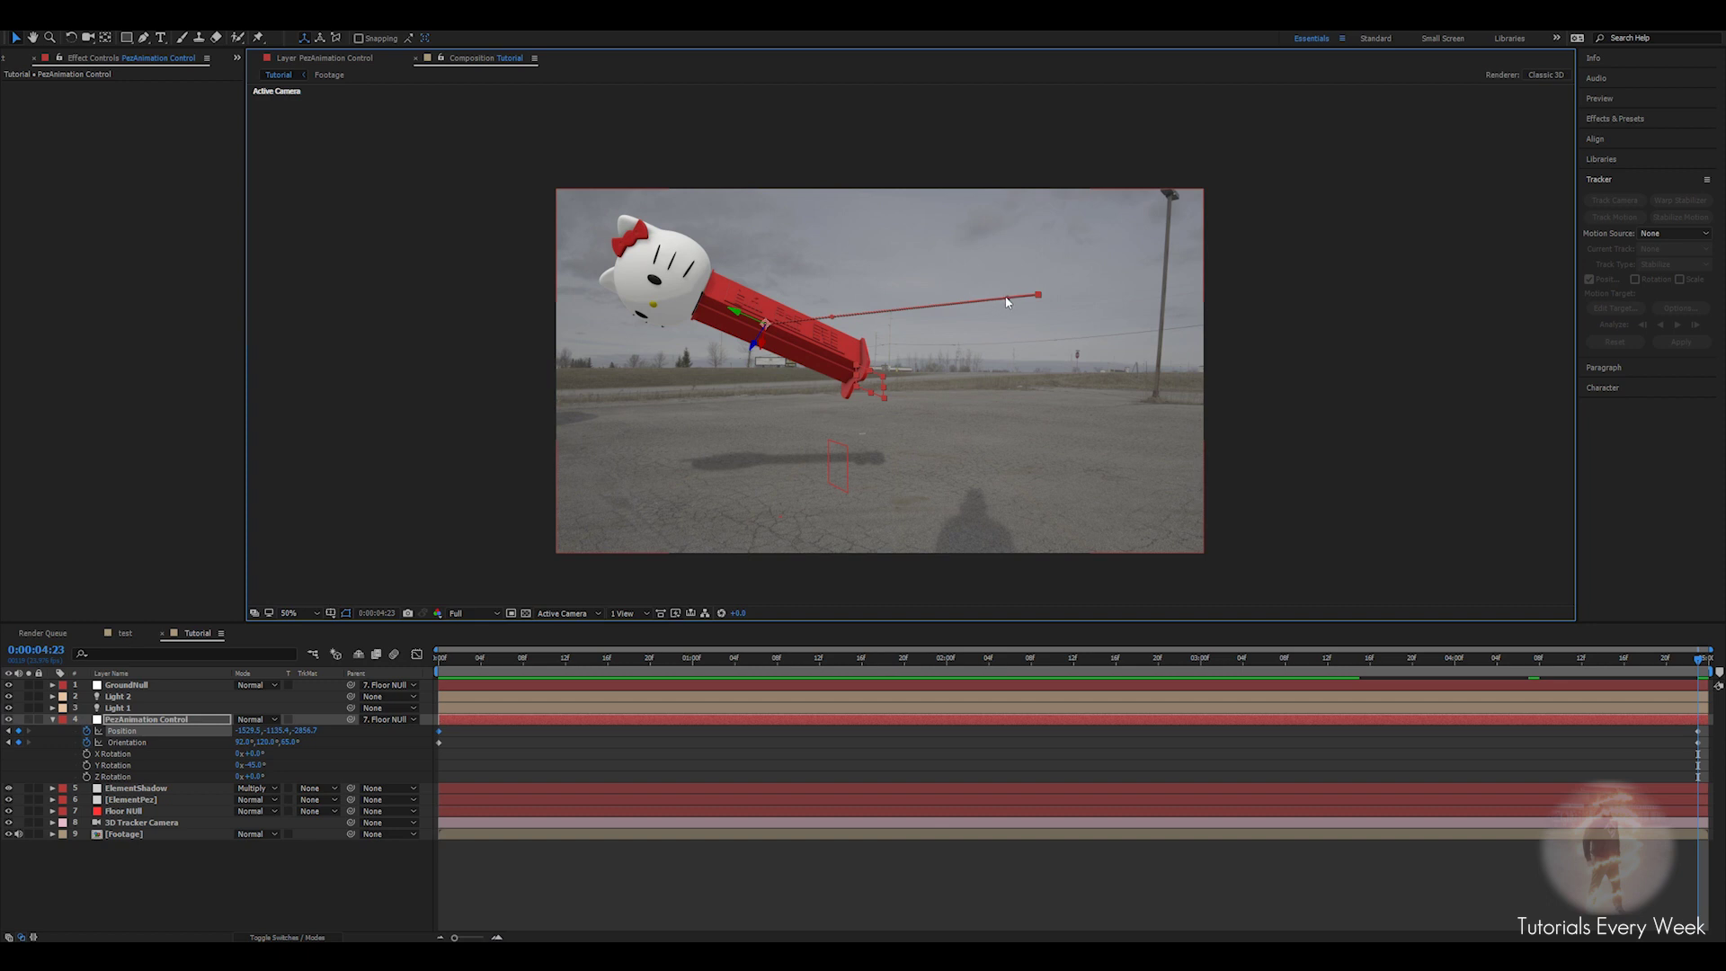
mouse_move(1007, 297)
left_mouse_down()
mouse_move(959, 244)
mouse_move(998, 283)
left_mouse_up()
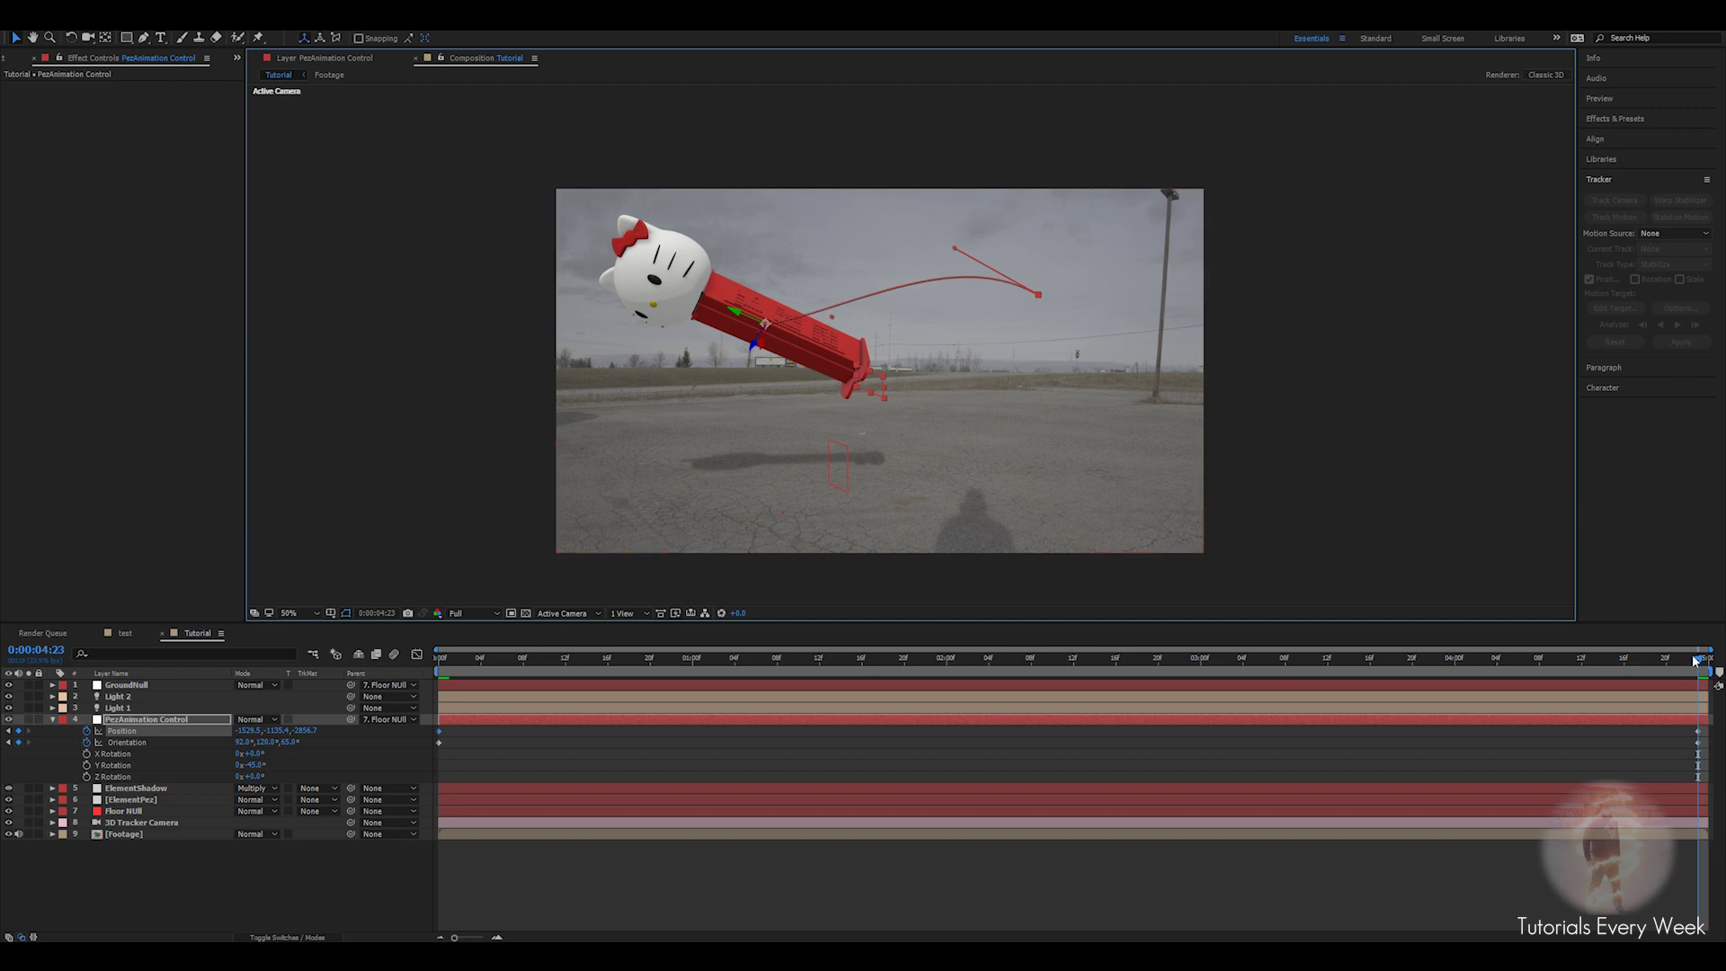
left_click_drag(1699, 670, 631, 720)
scroll(913, 328, "up", 2)
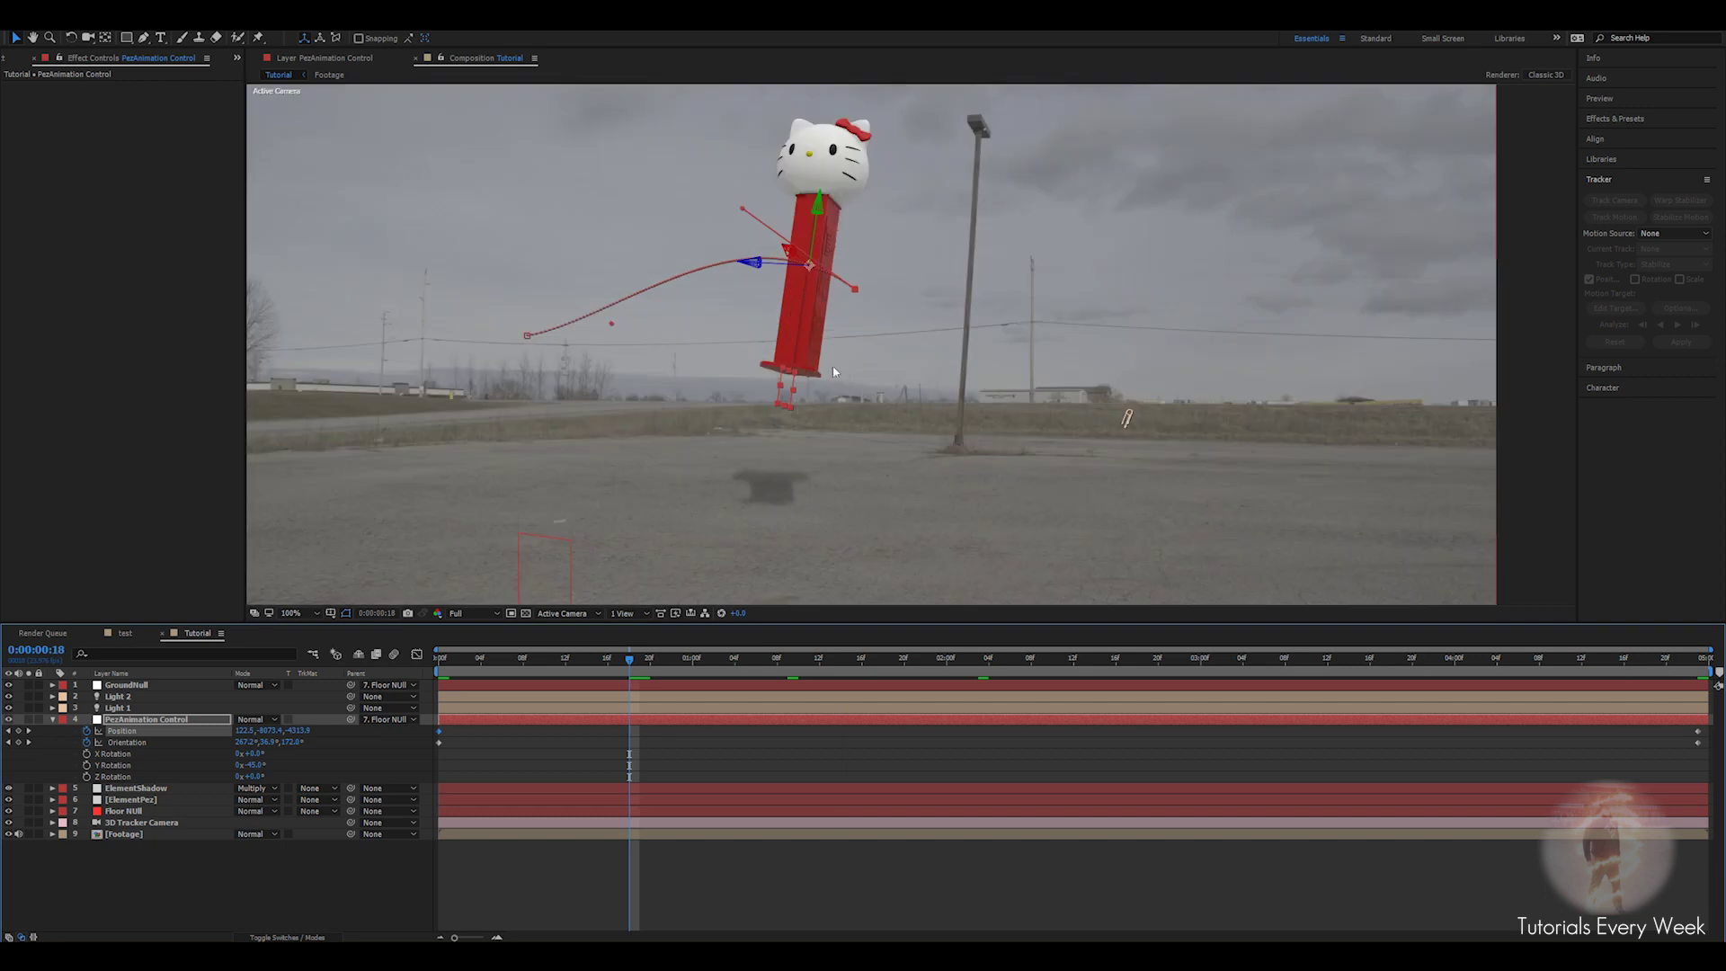
scroll(886, 465, "down", 2)
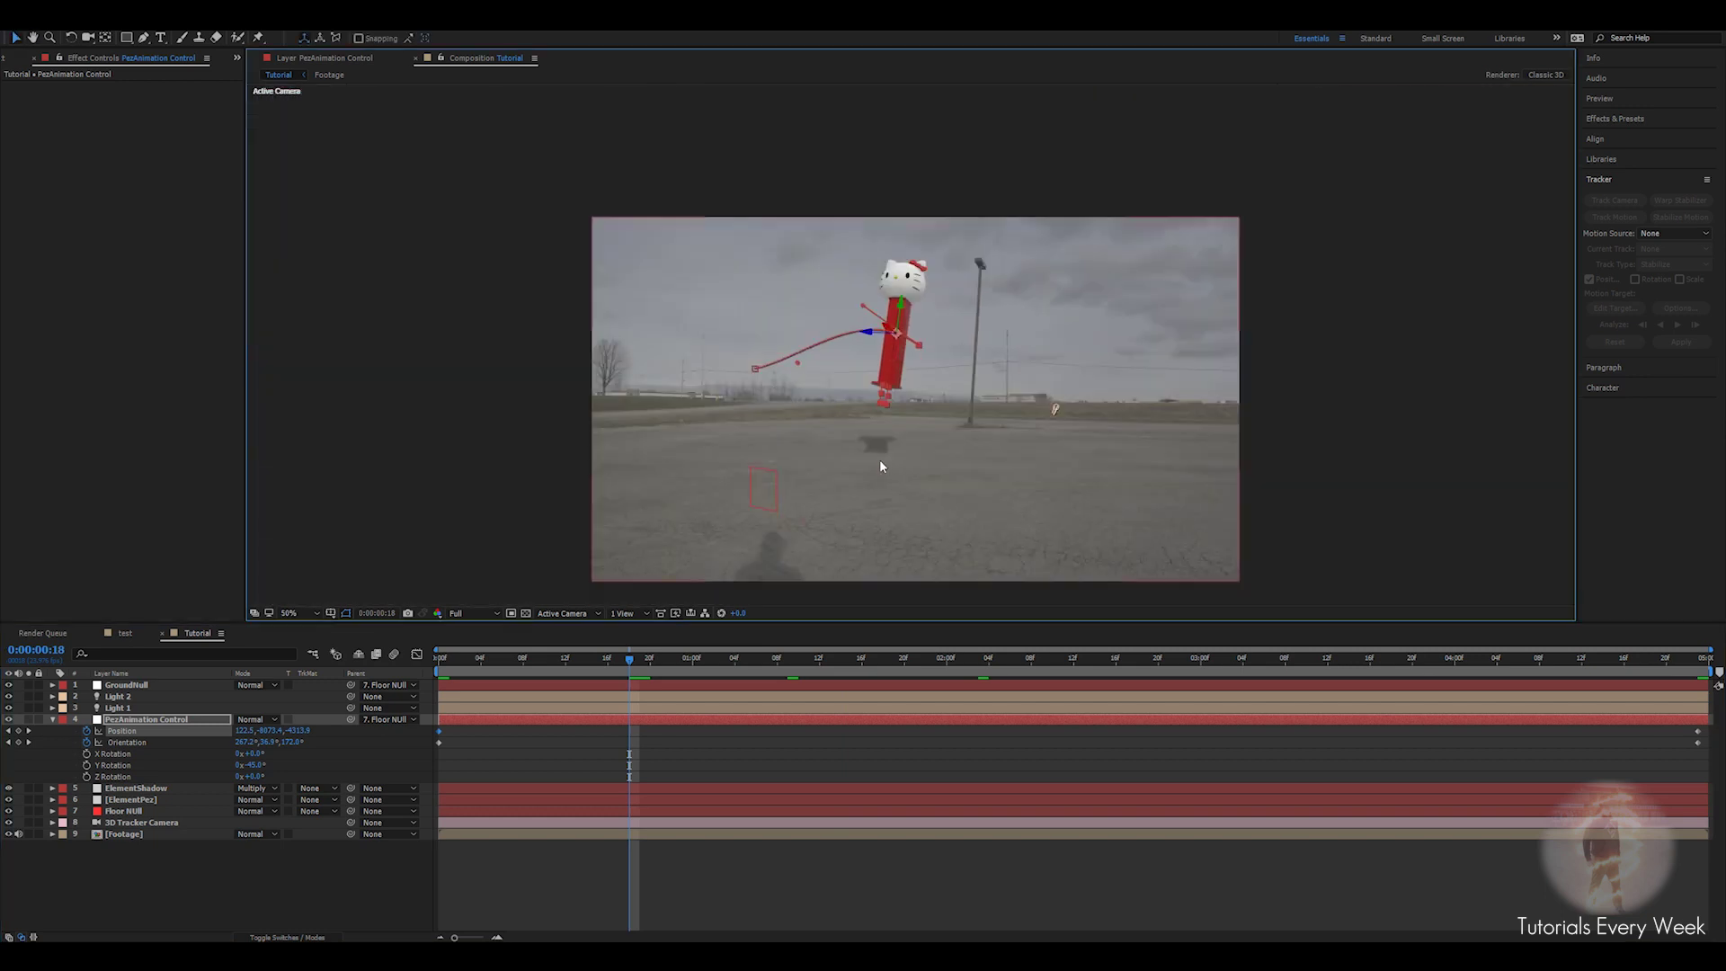
left_click(50, 720)
Collapse ElementPez's Element effect and add Hue/Saturation with Master Saturation around -25.
left_click(144, 744)
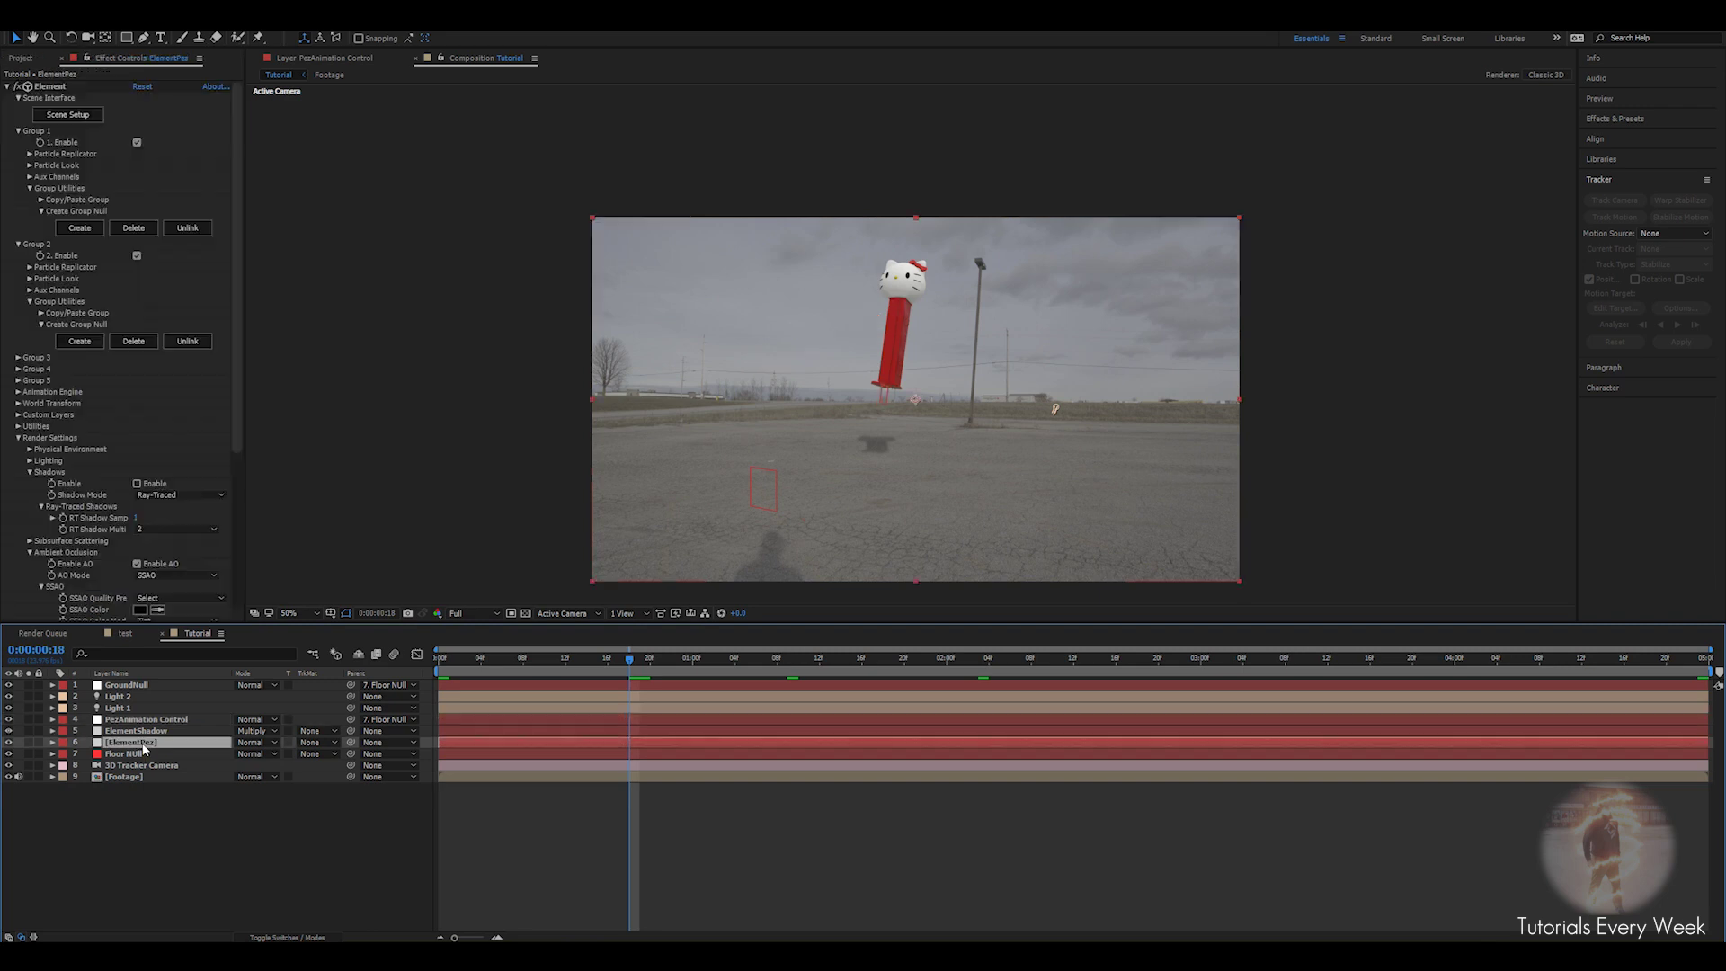
left_click(7, 86)
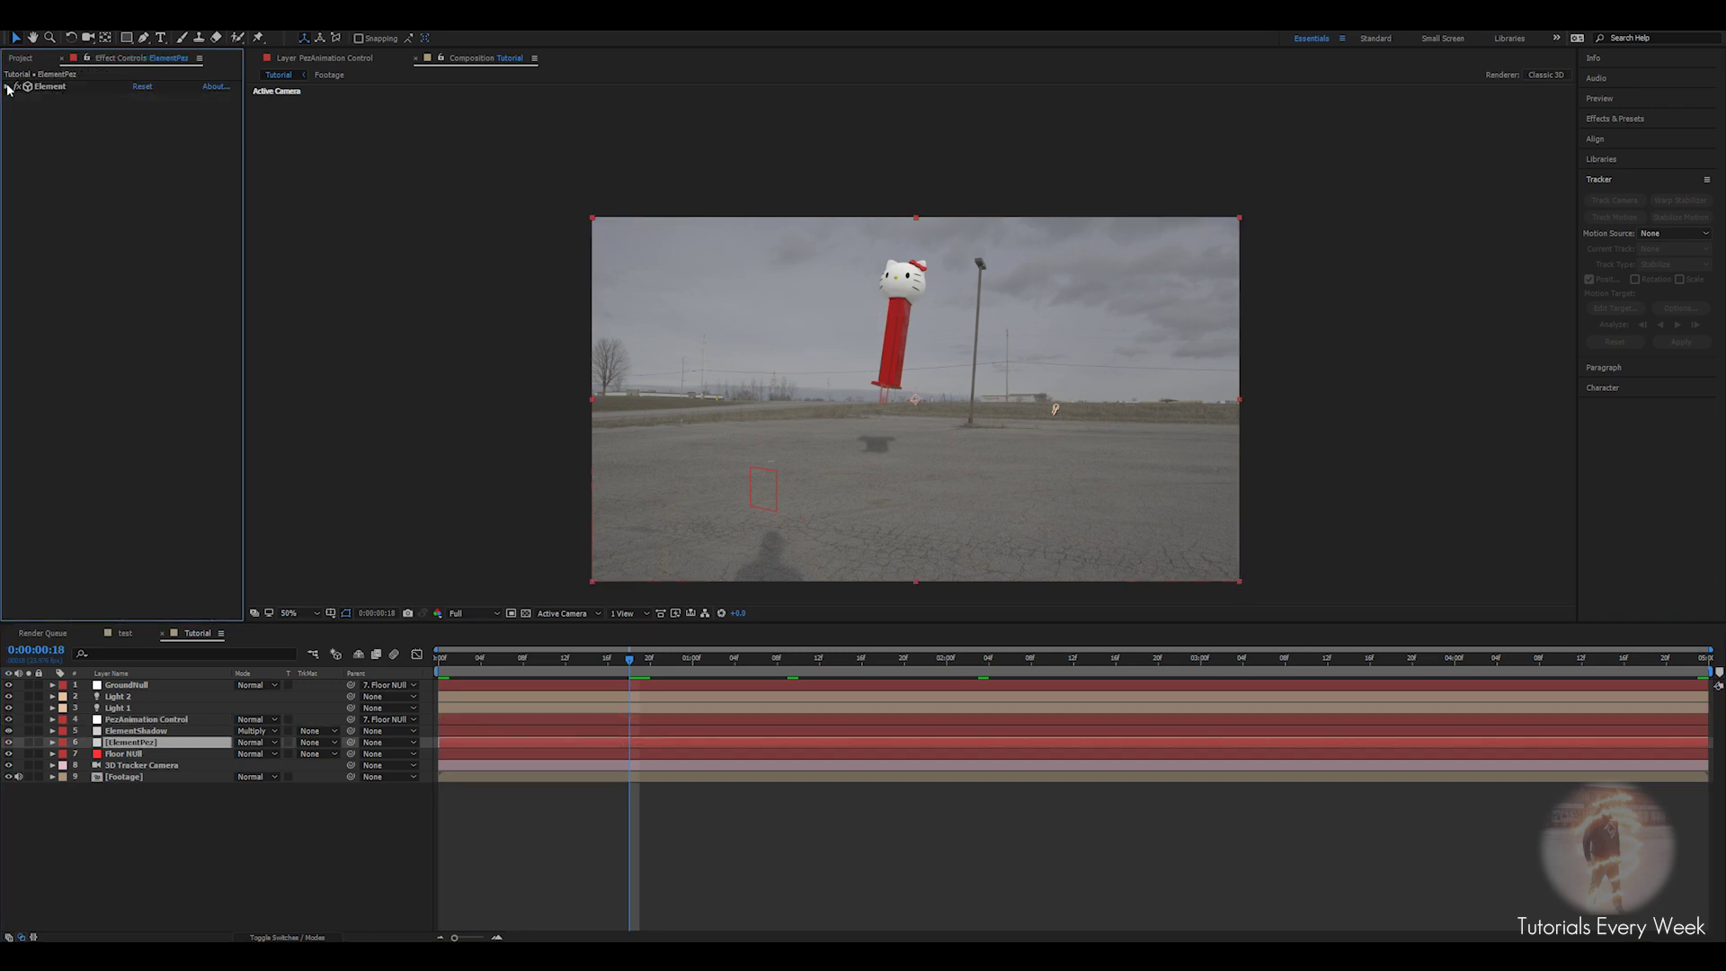
scroll(871, 304, "up", 2)
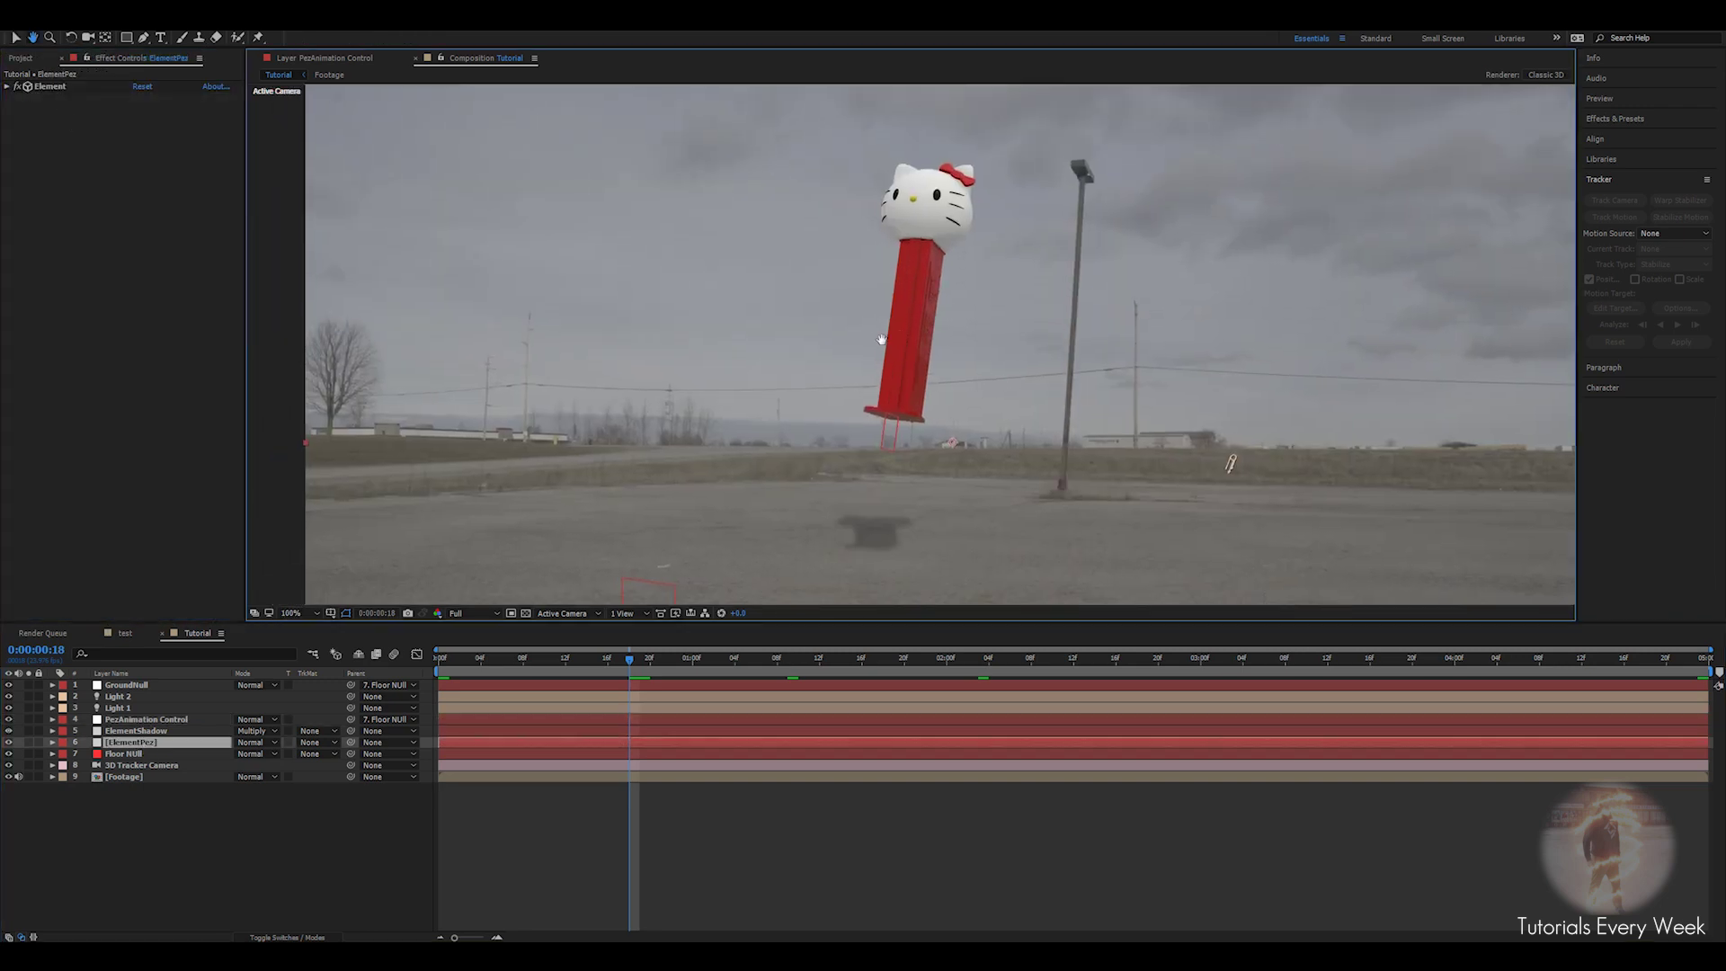
key("ctrl+space")
type("glow")
key("Escape")
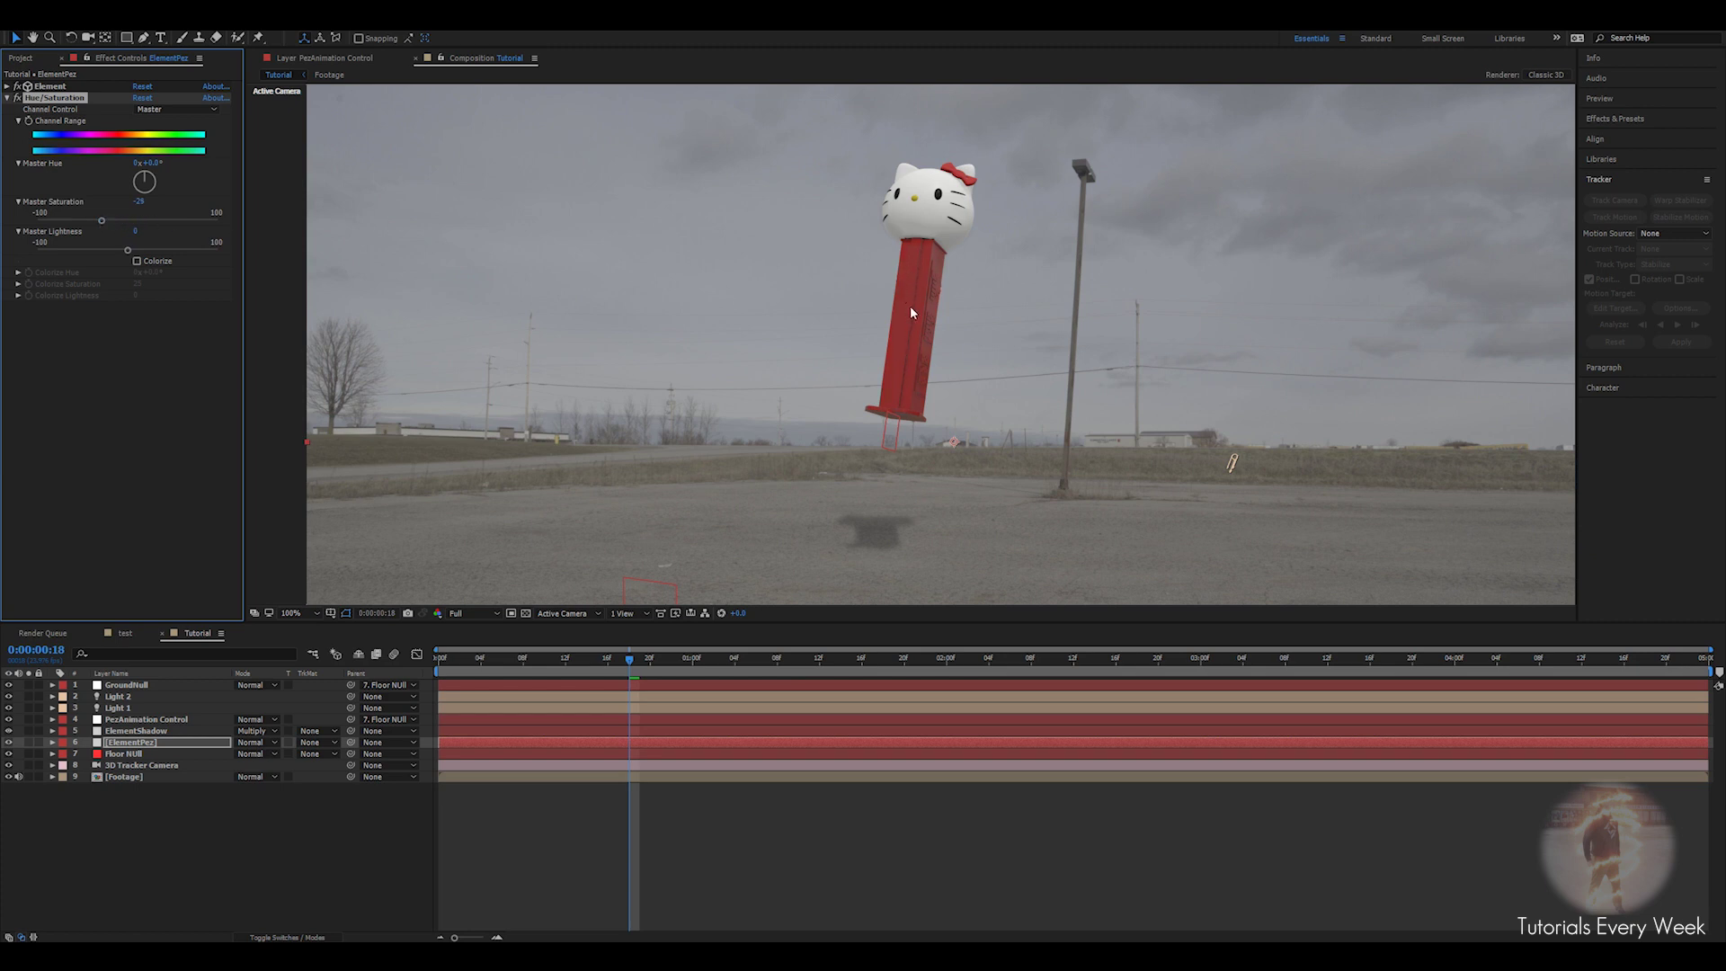
scroll(911, 313, "down", 2)
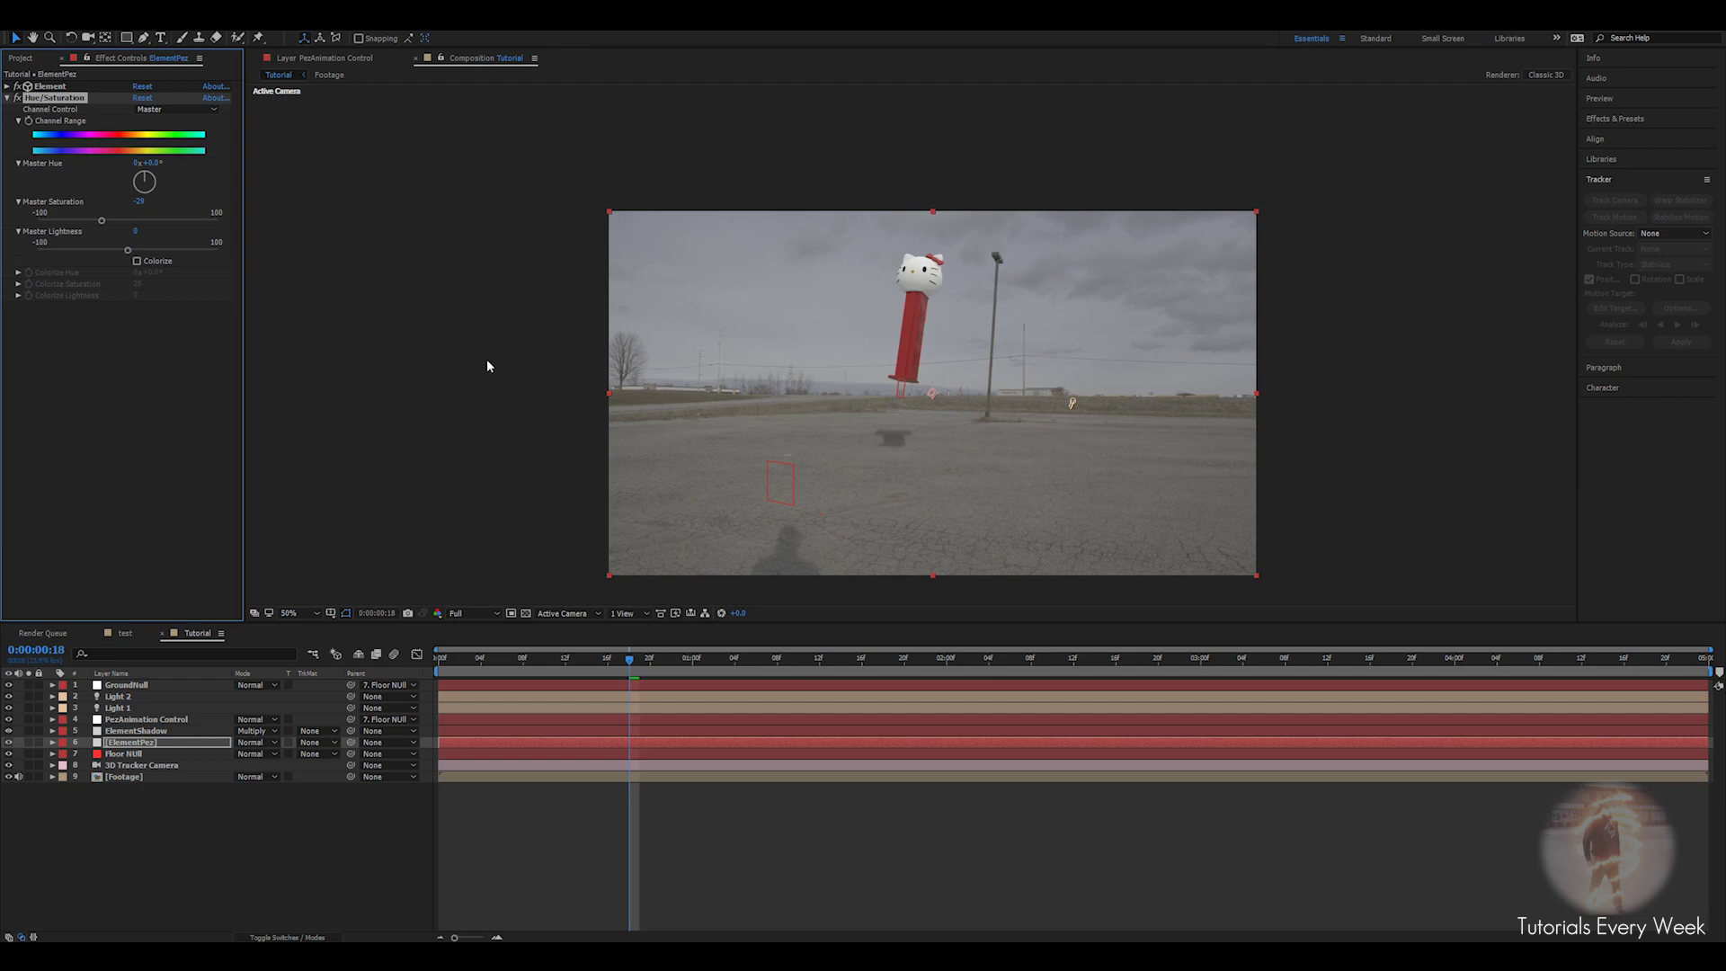
scroll(910, 382, "up", 2)
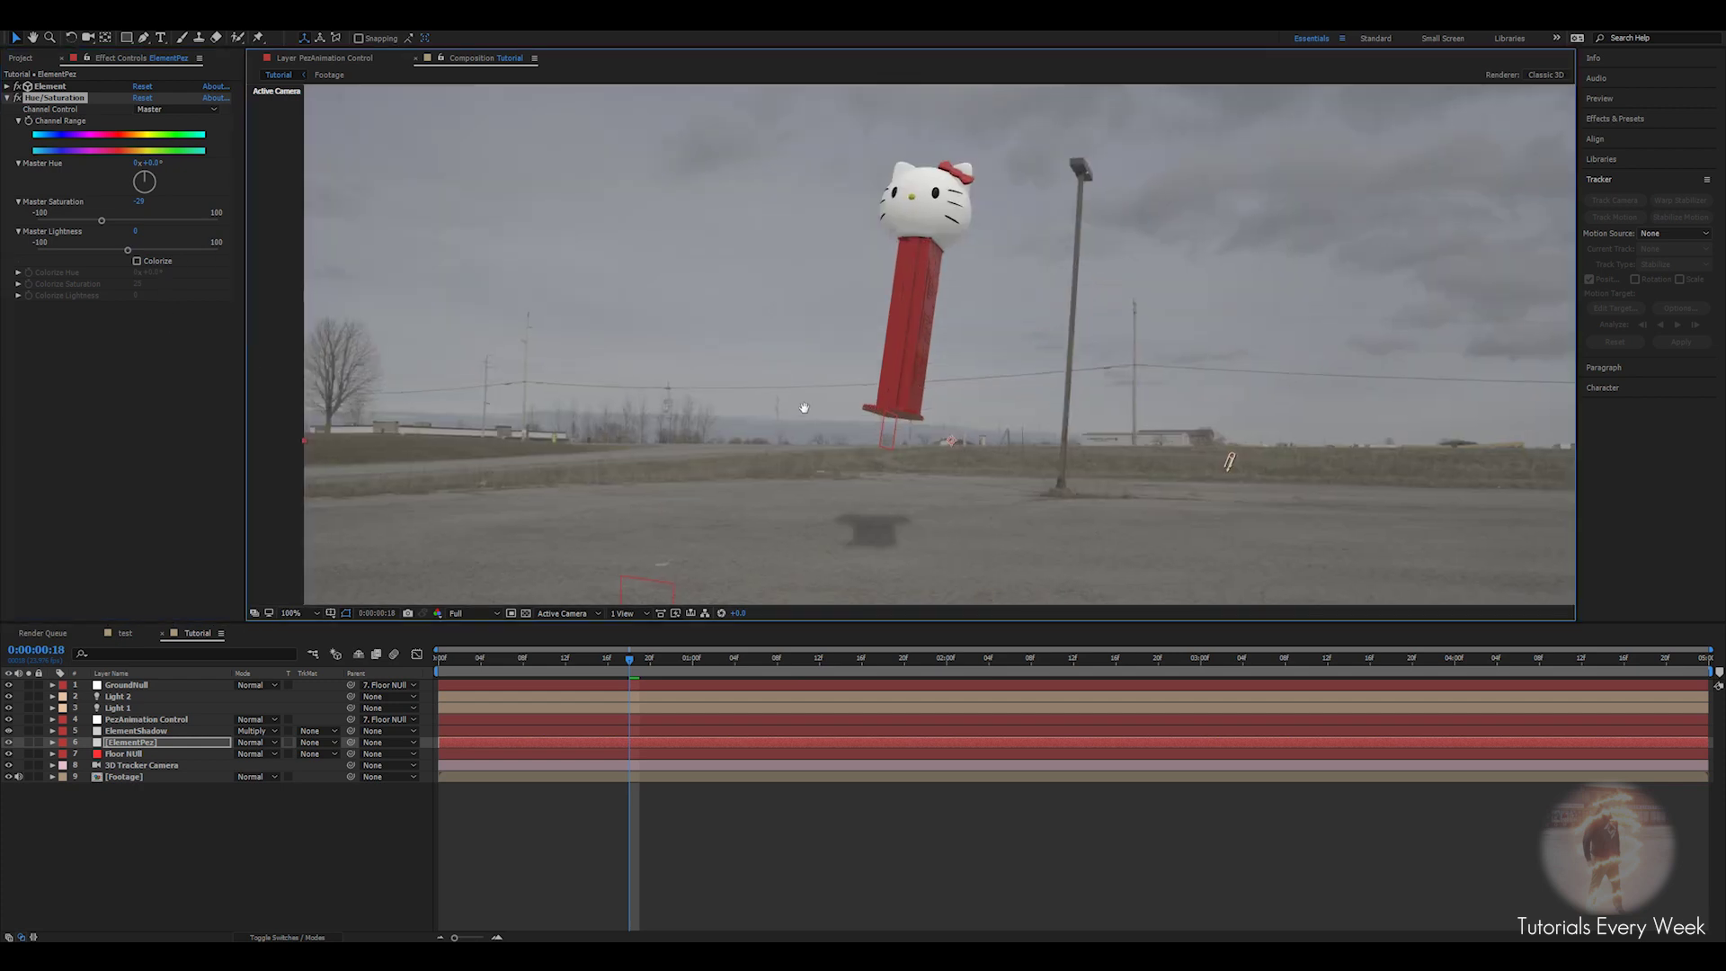
Apply Tint to ElementPez with Amount to Tint set to 15%.
key("ctrl+space")
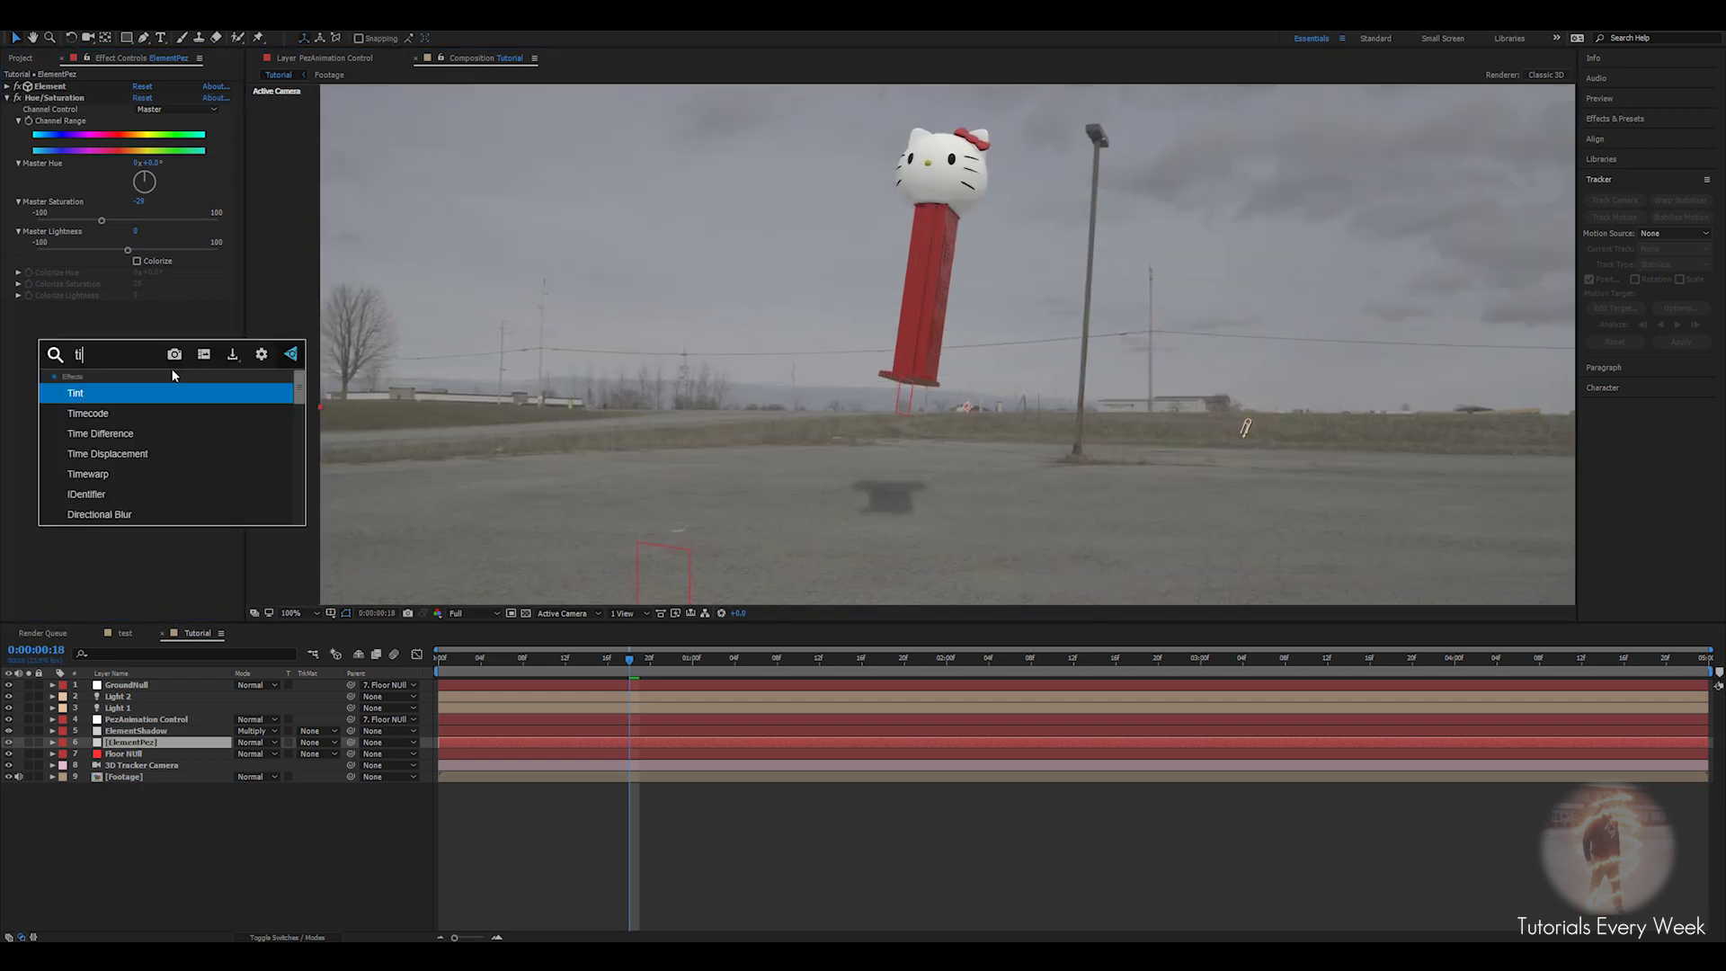
type("tint")
key("Return")
left_click(142, 341)
type("15")
key("Return")
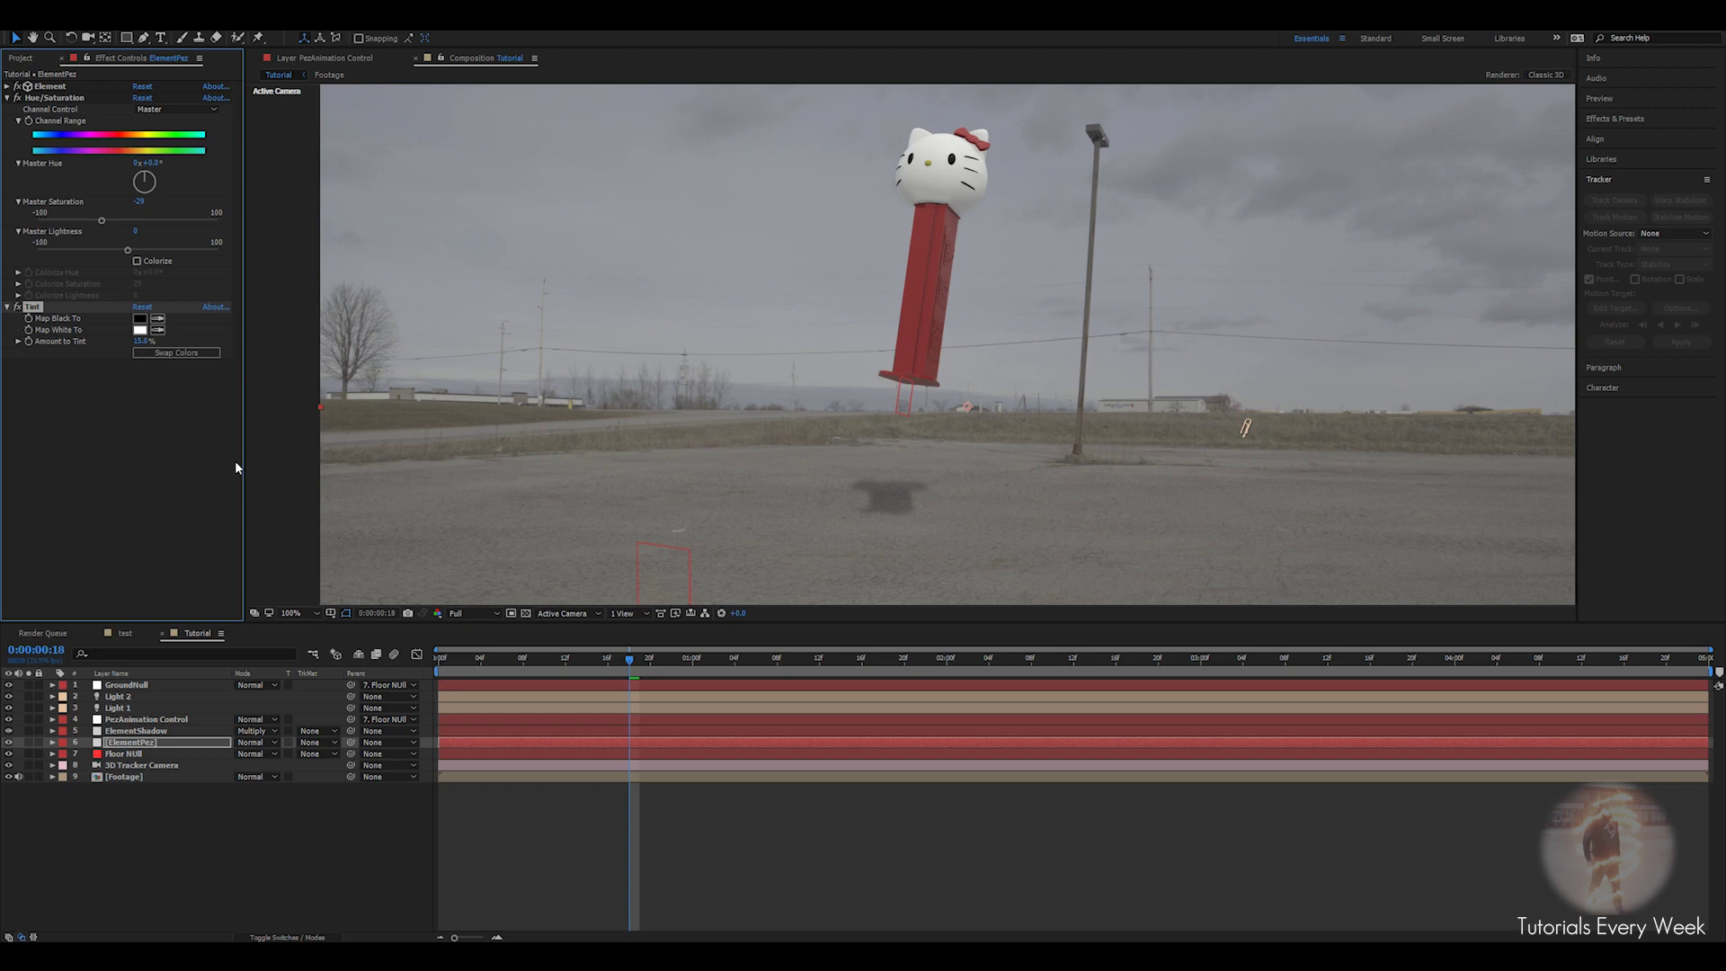
Apply a Levels effect to the ElementPez layer below Tint.
left_click(149, 412)
key("ctrl+space")
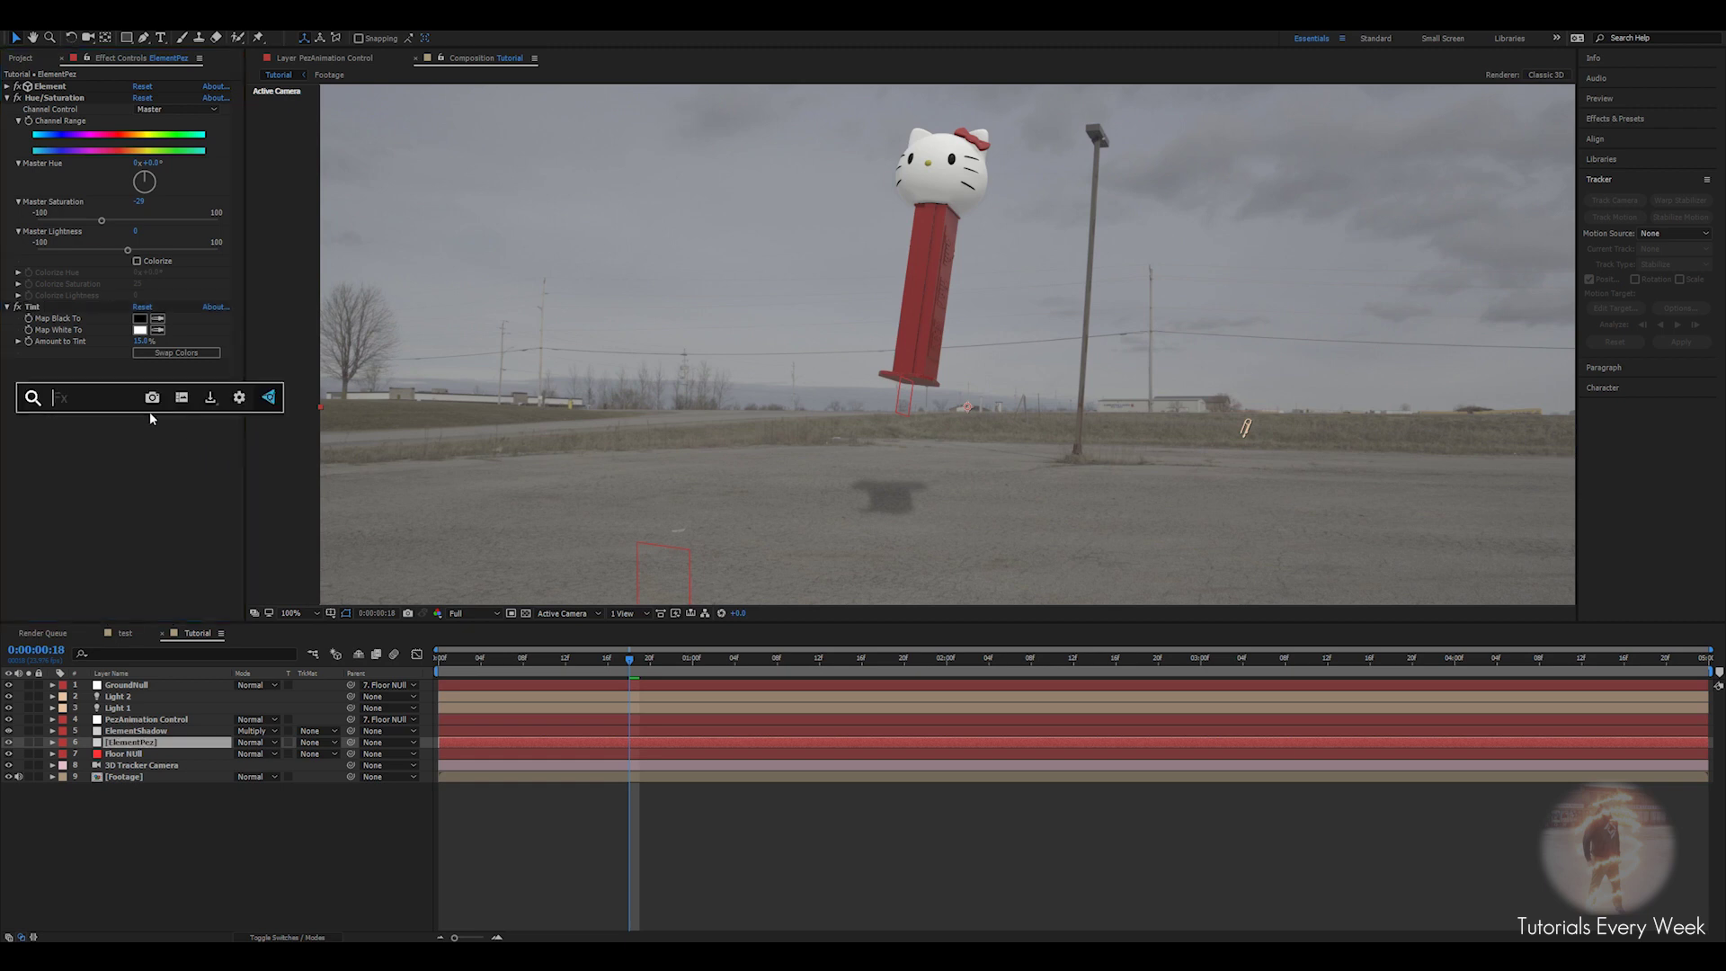
type("level")
key("Return")
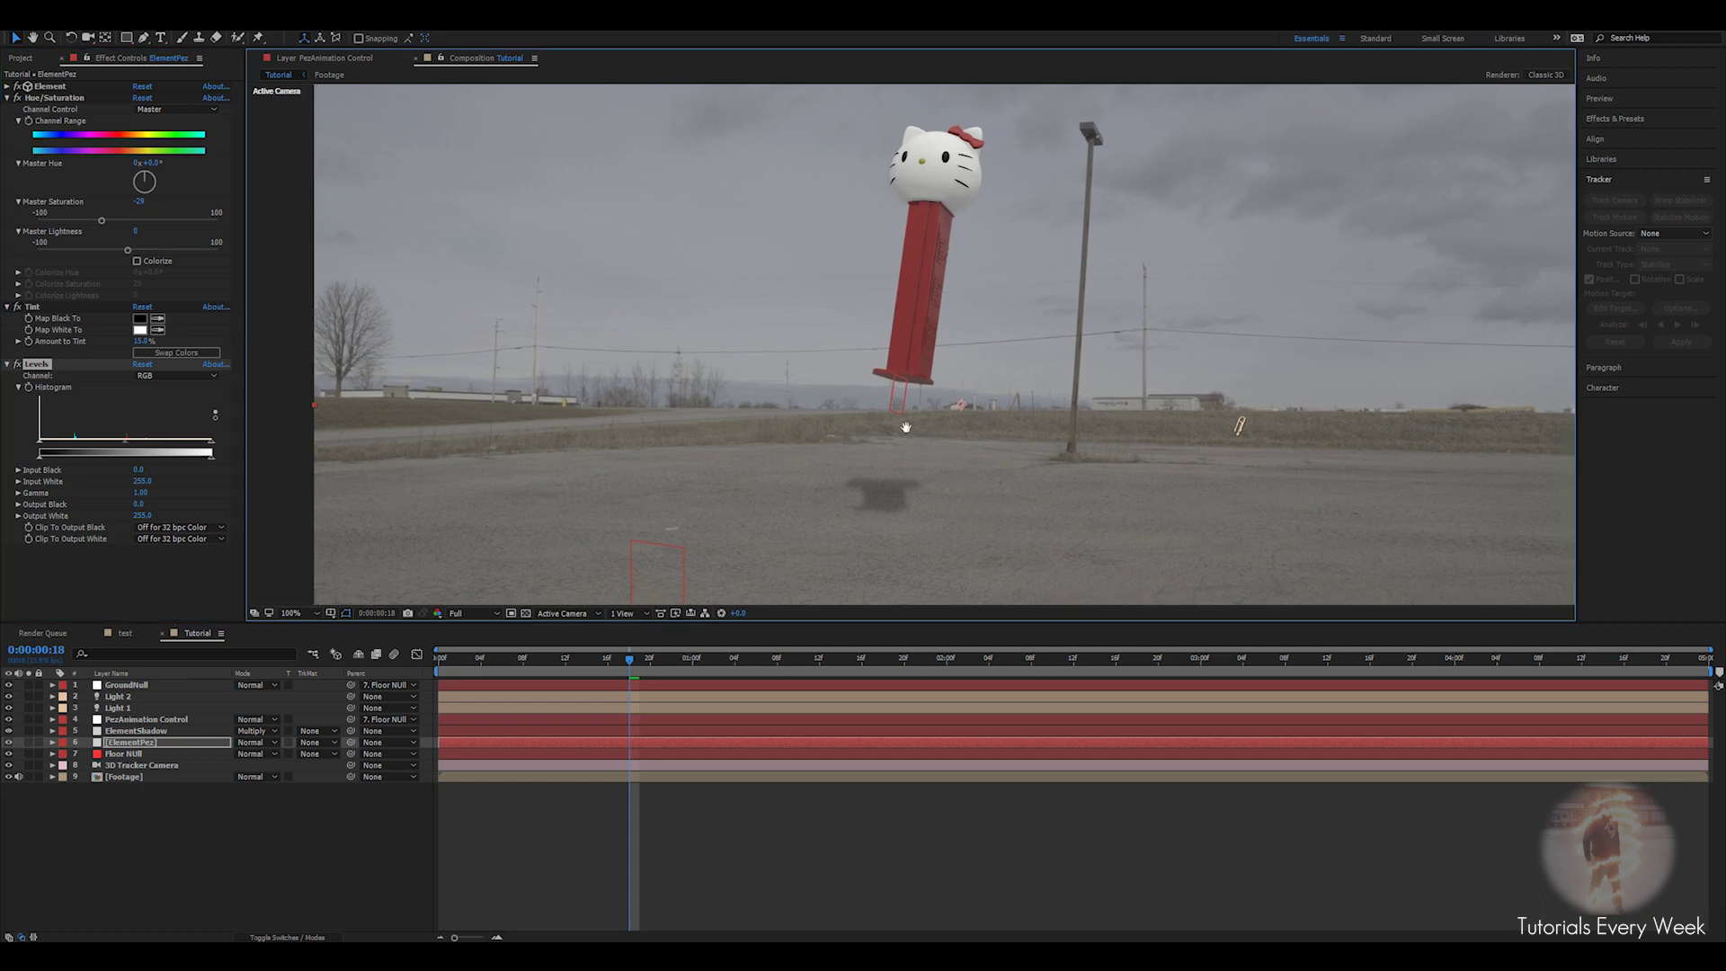
Go to 0:00:03:06 and raise the viewer's preview exposure to +3.6.
scroll(903, 415, "down", 2)
key("space")
scroll(903, 414, "up", 2)
left_click_drag(965, 438, 978, 425)
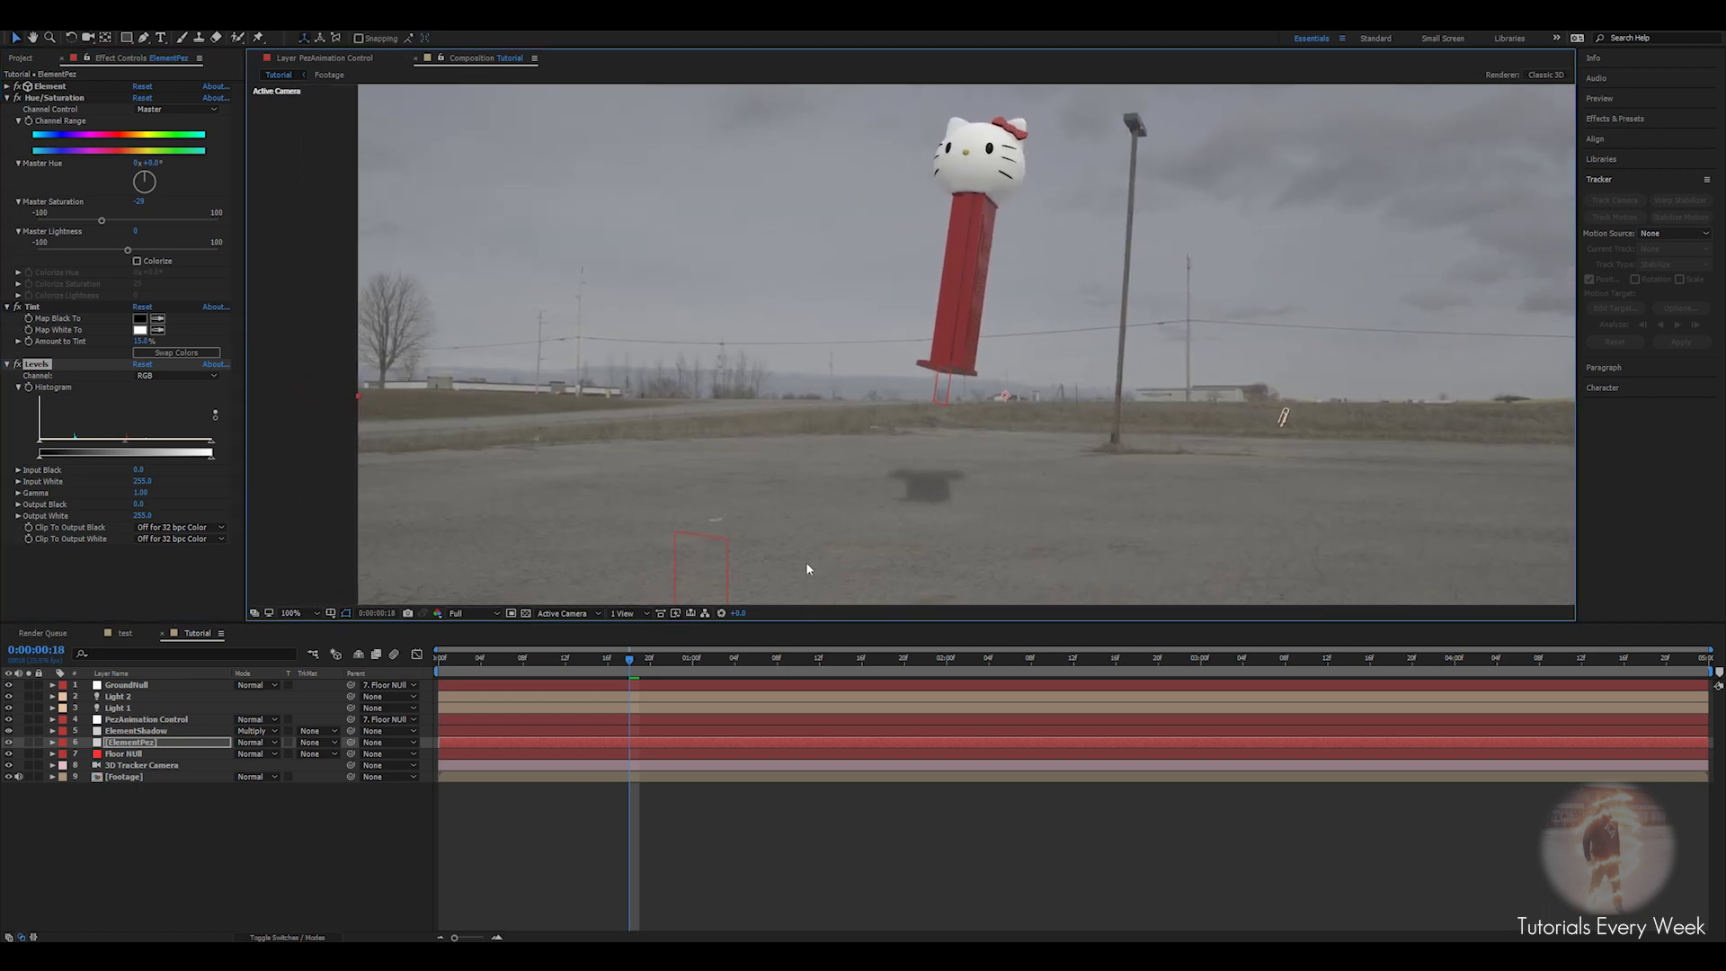
left_click(1265, 649)
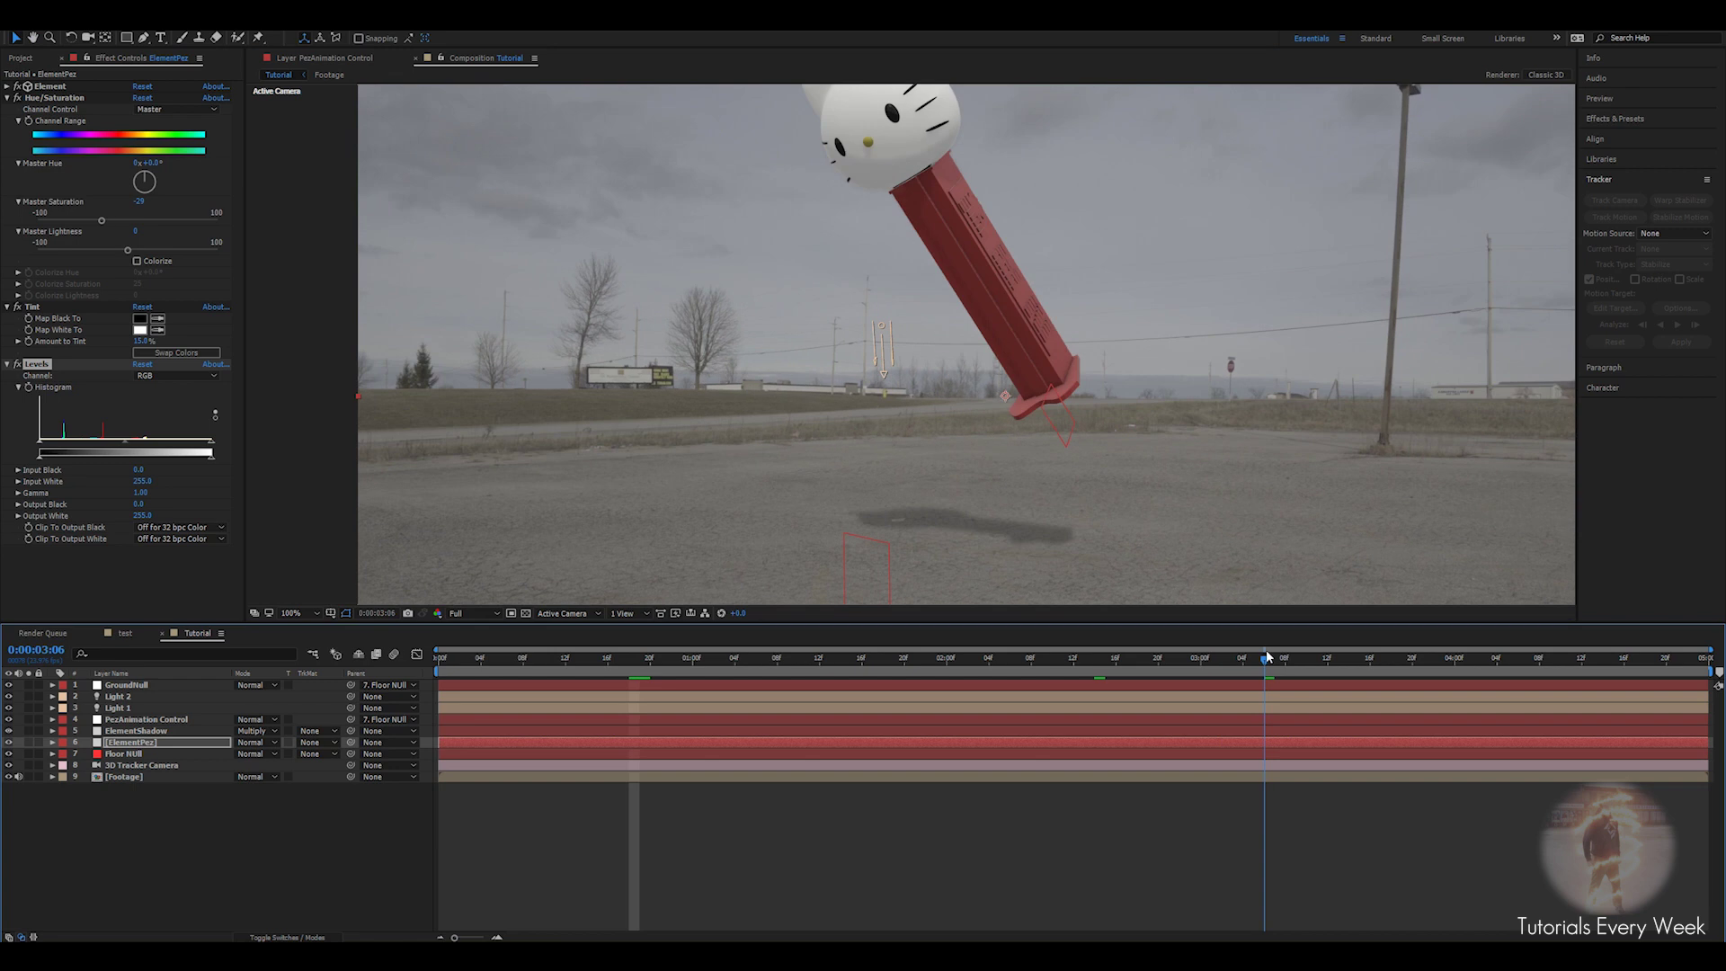
scroll(669, 380, "up", 2)
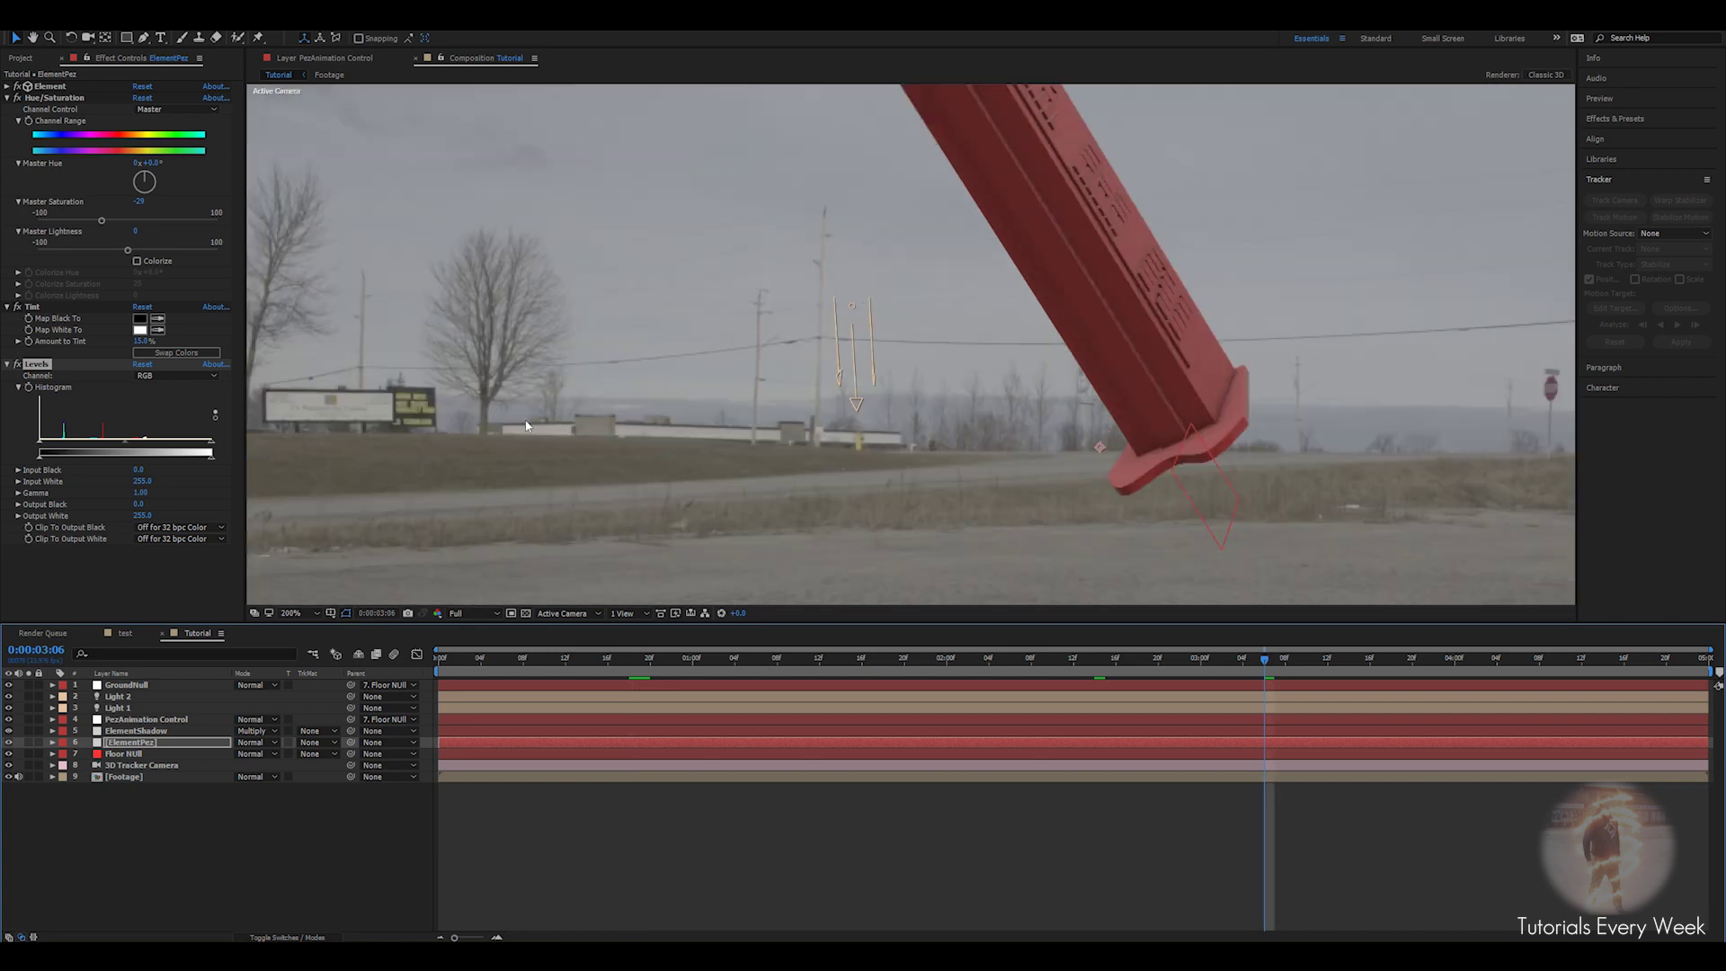
scroll(432, 414, "down", 2)
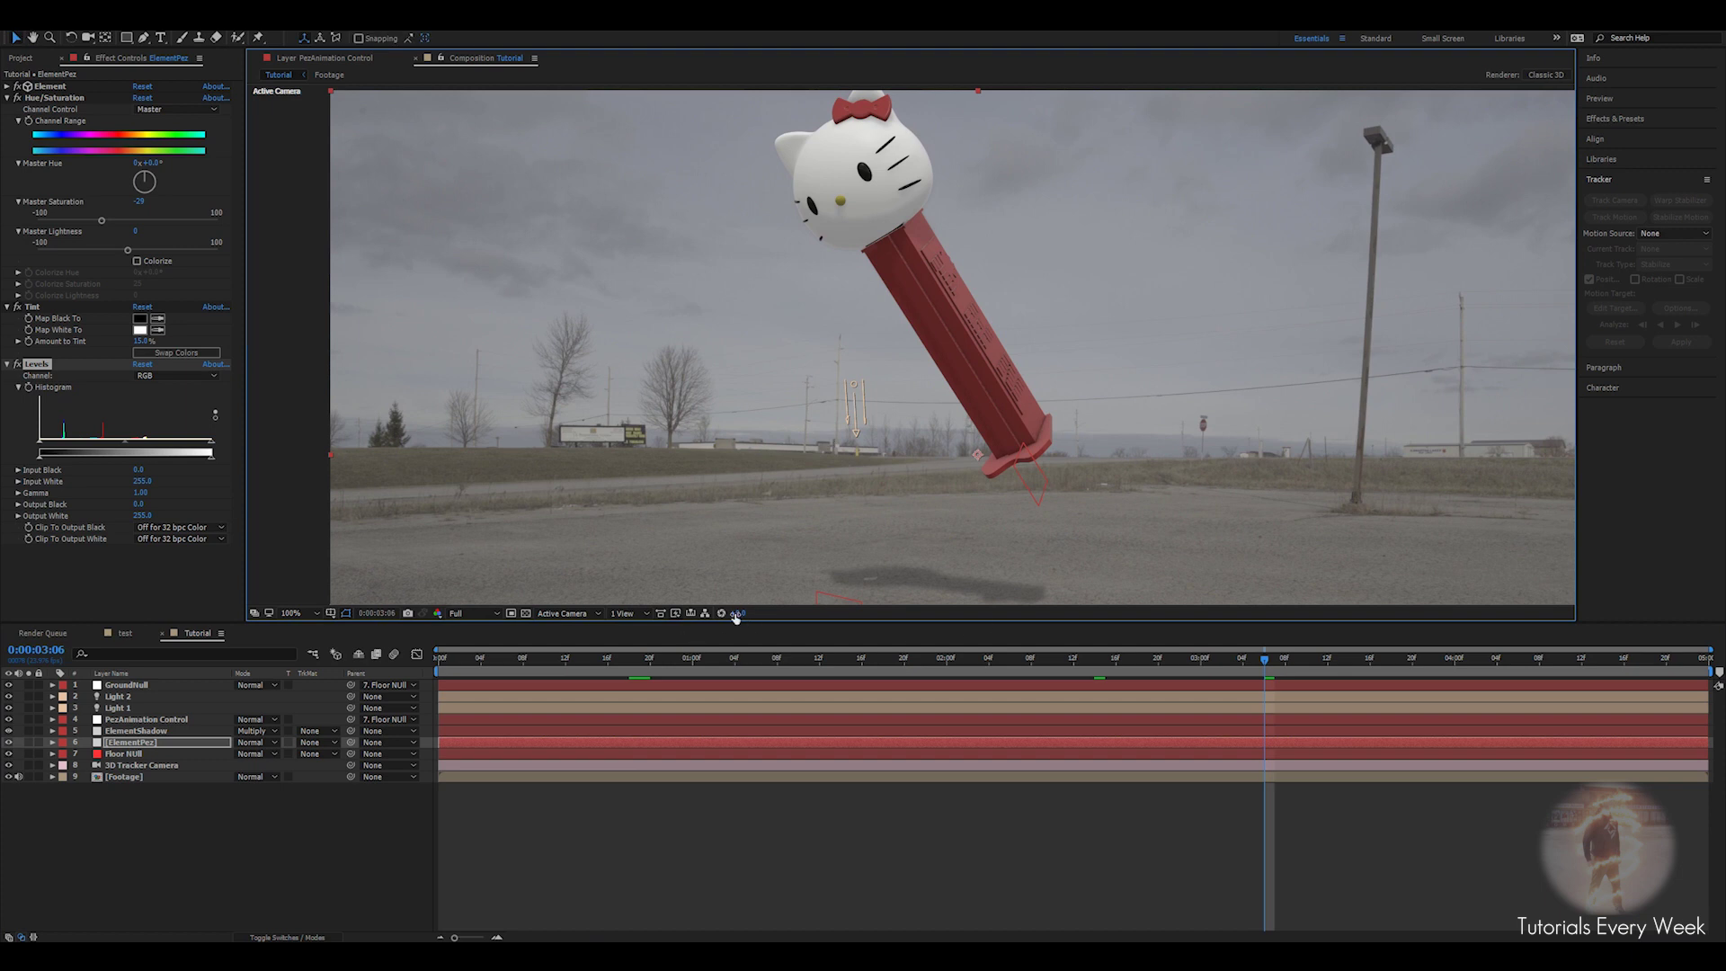
left_click_drag(737, 617, 769, 617)
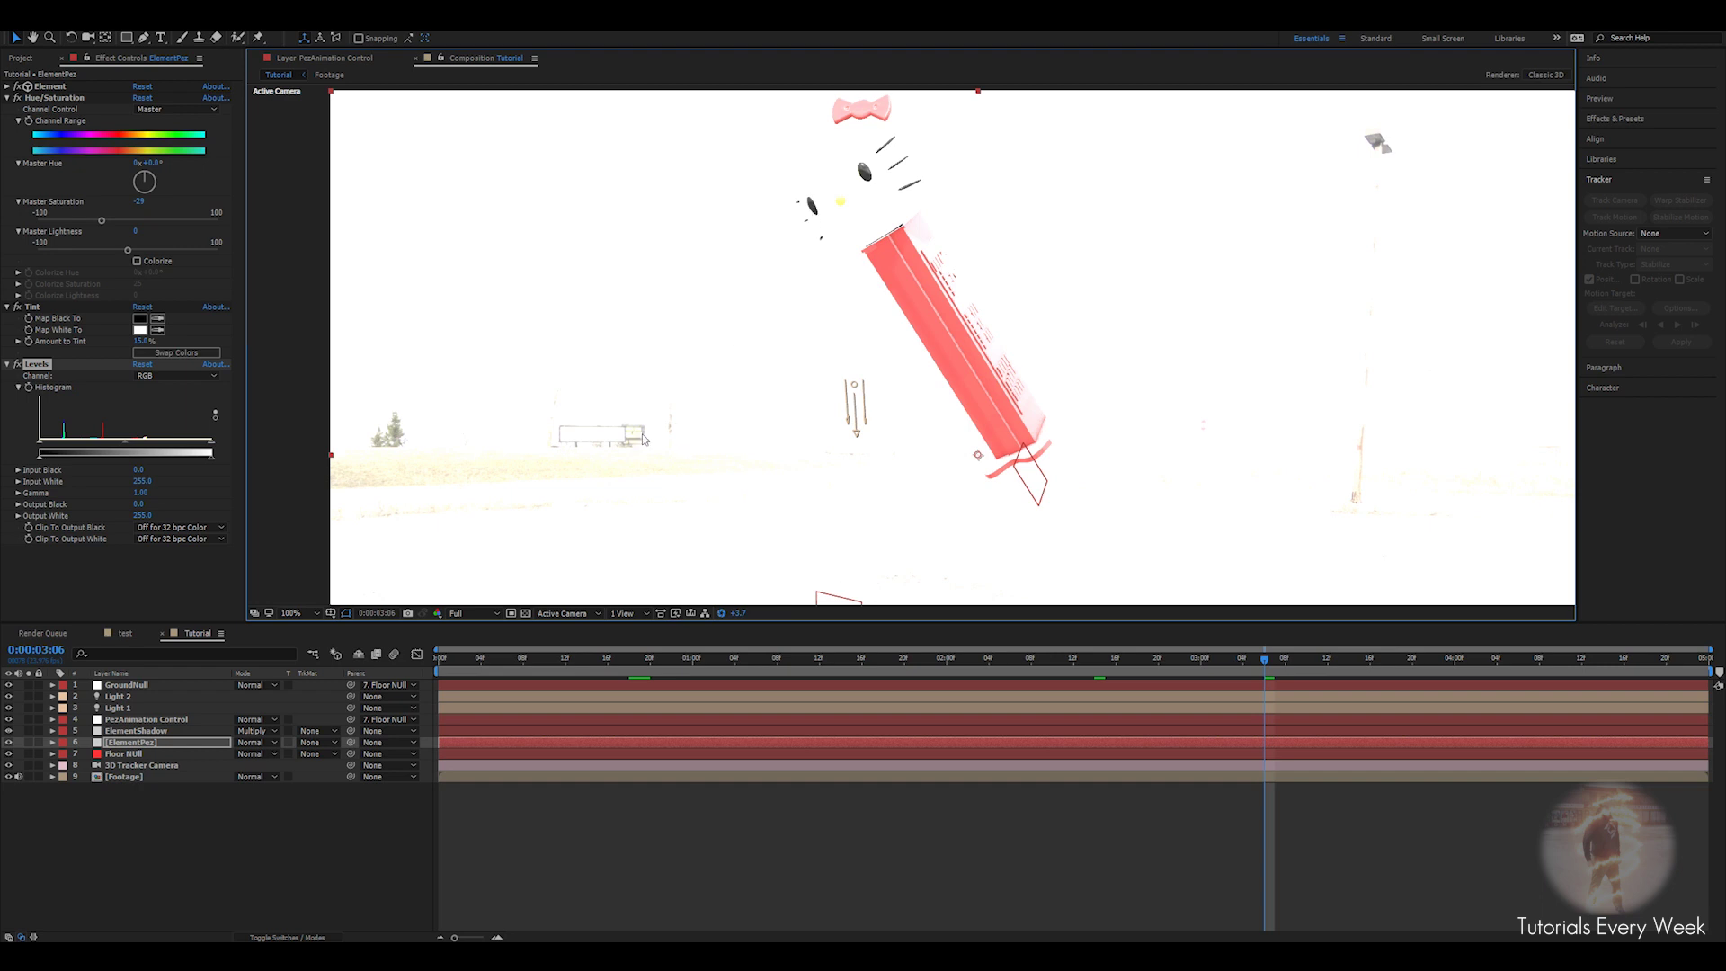
Raise the Pez's Levels Output Black to about 41, toggling Levels off and on to compare.
left_click(39, 463)
left_click_drag(43, 463, 72, 462)
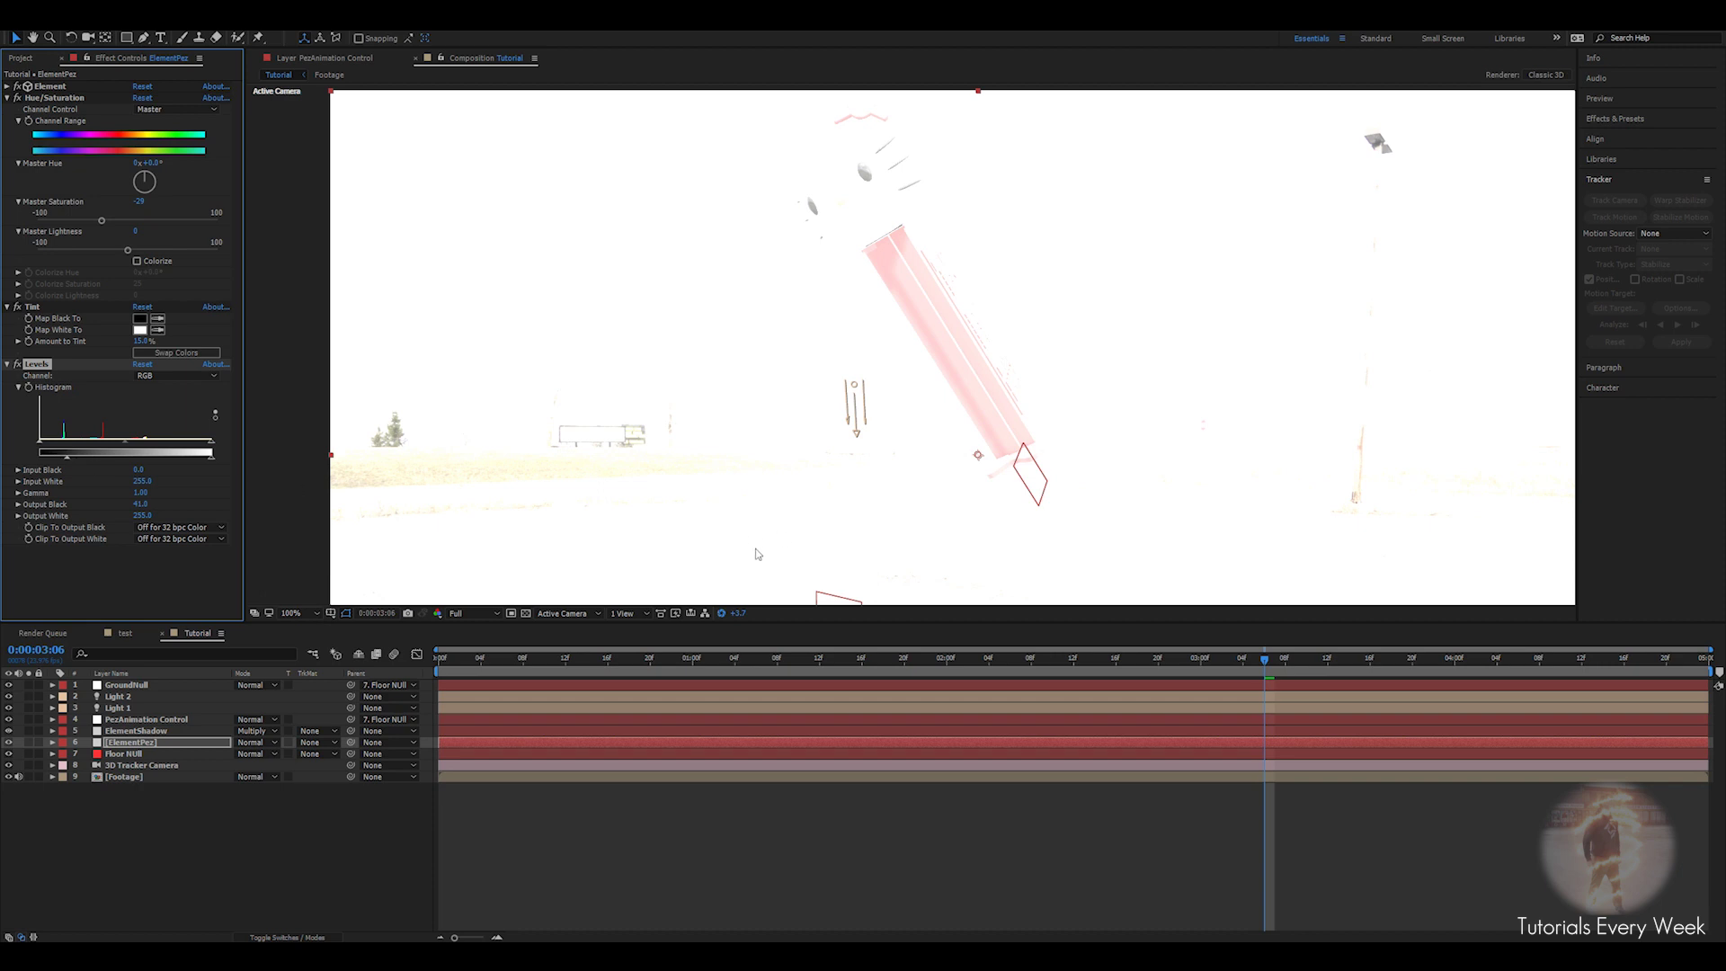
left_click(722, 614)
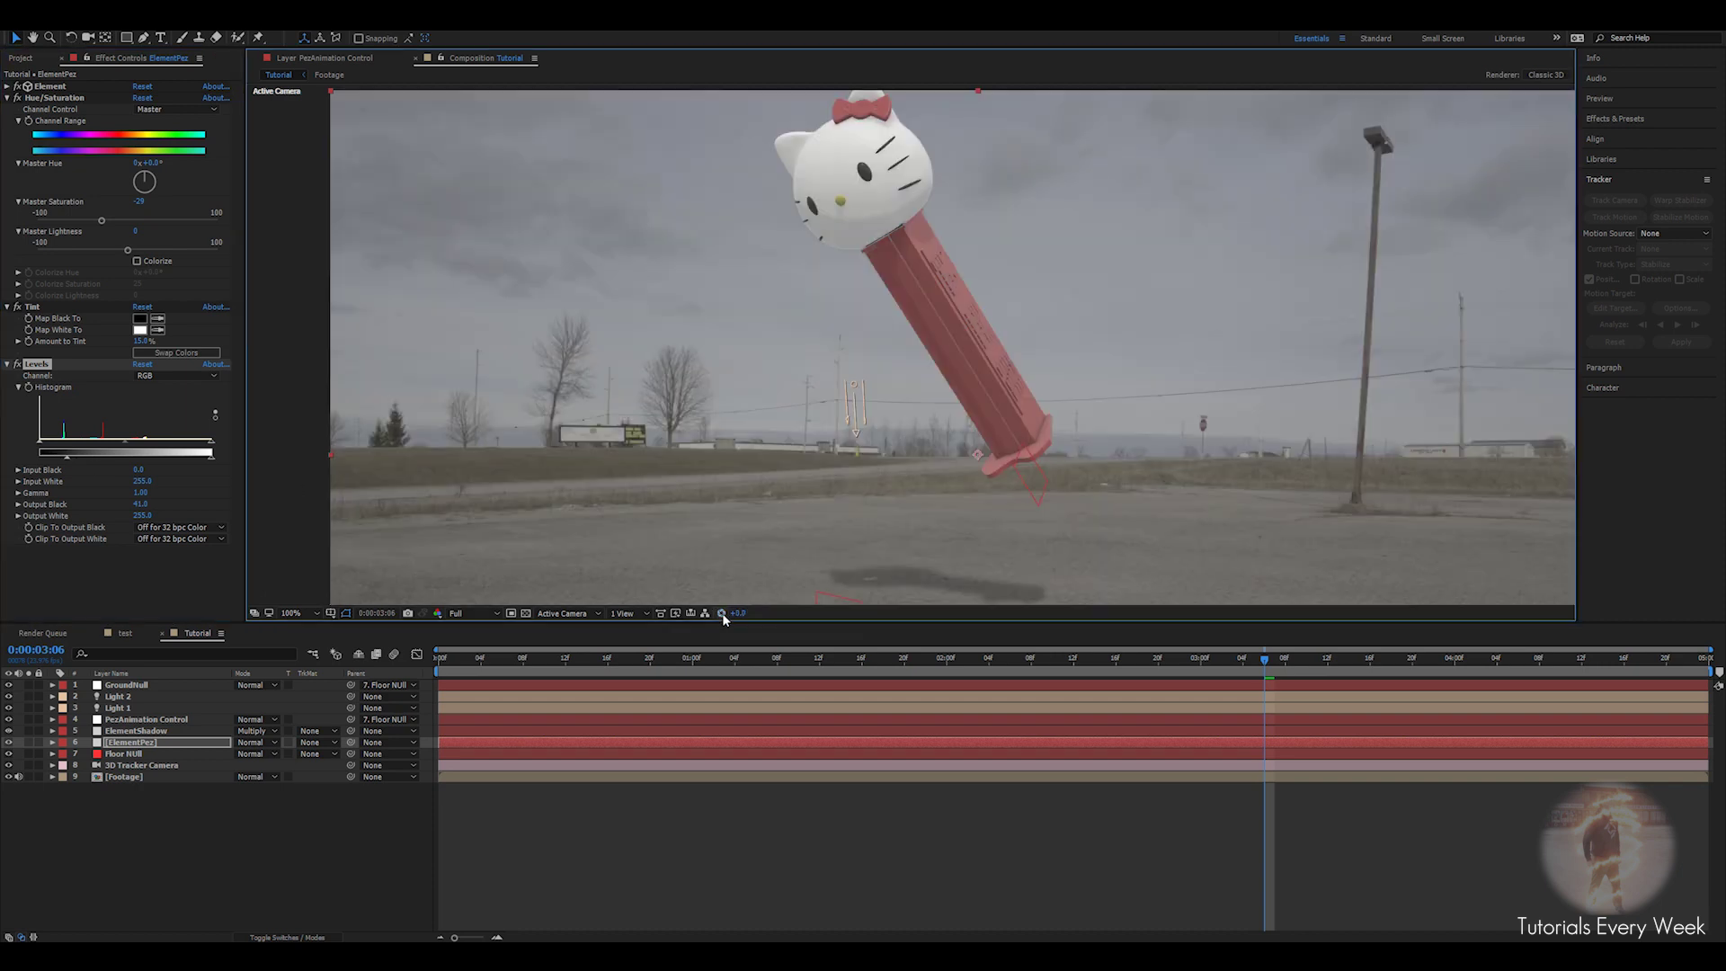
scroll(923, 262, "down", 1)
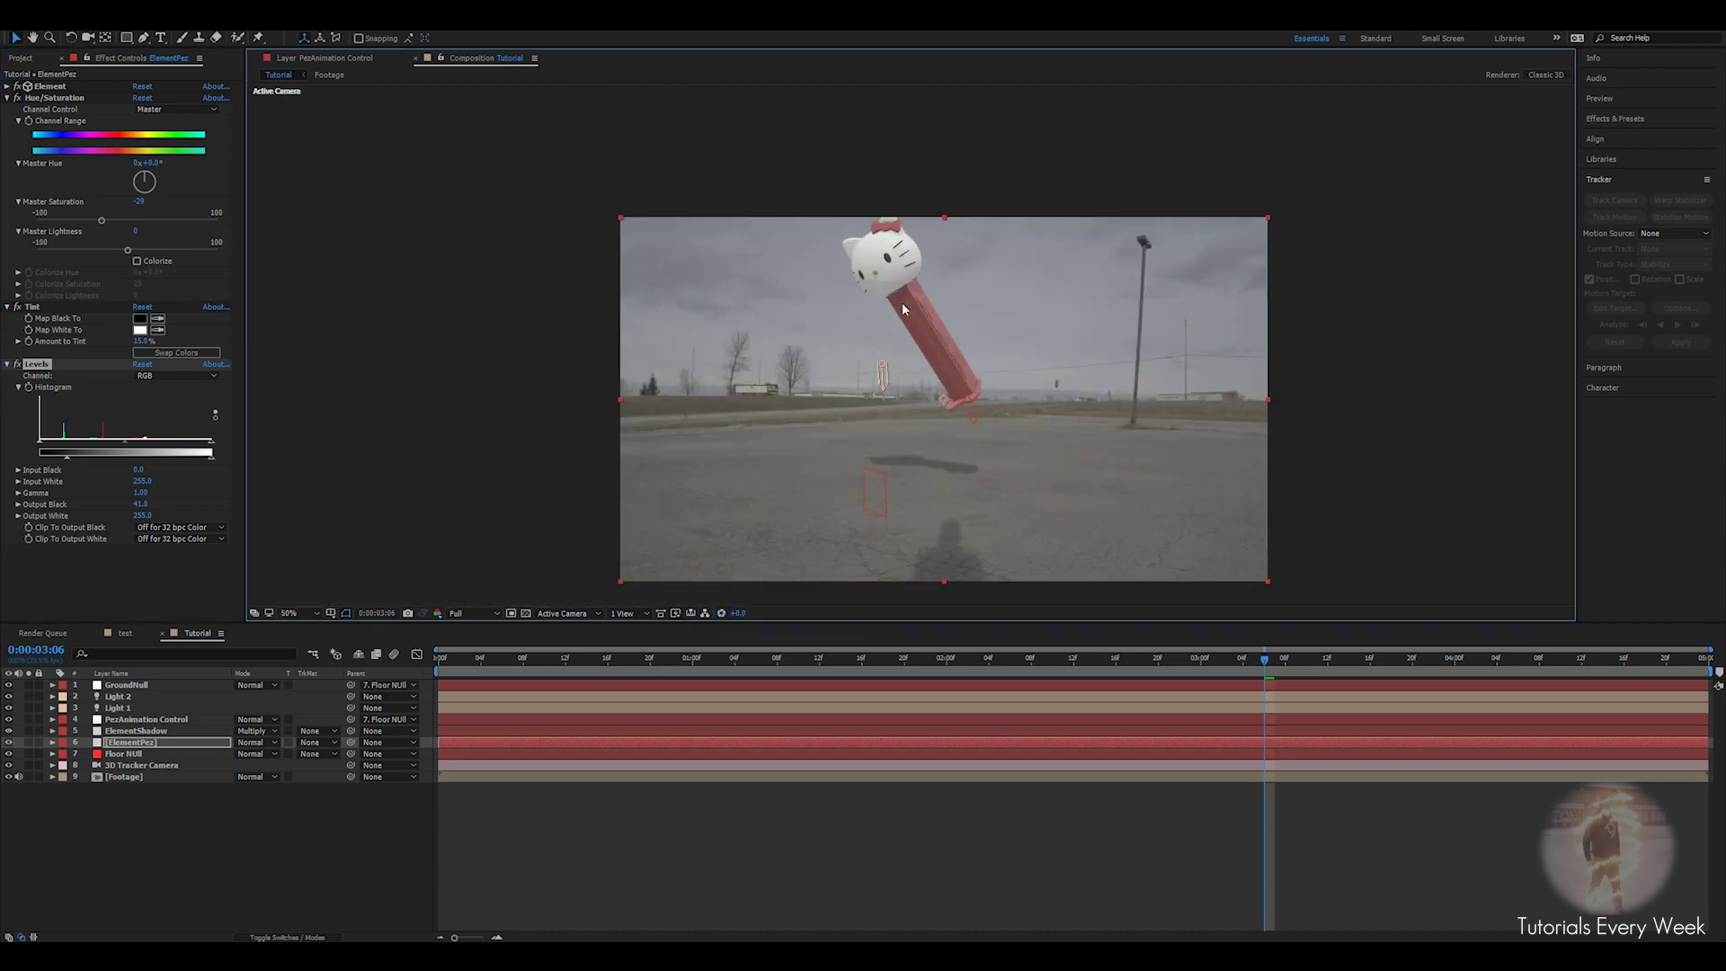
scroll(903, 302, "up", 2)
left_click(18, 367)
left_click(18, 365)
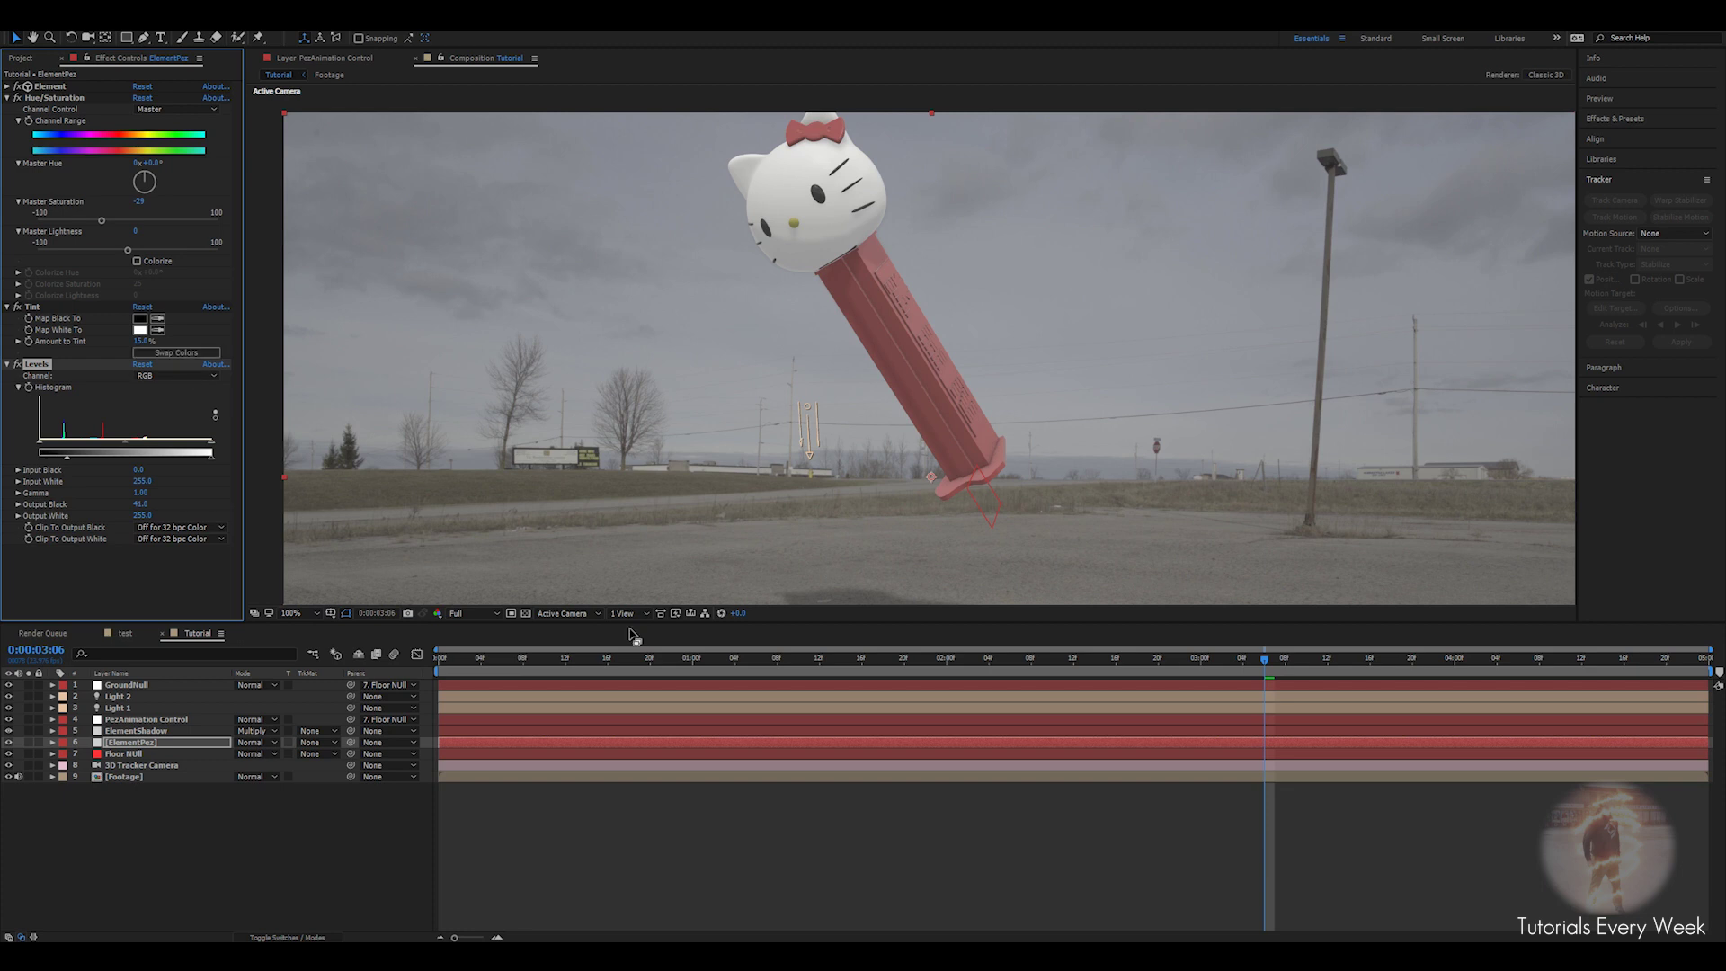
Darken the preview exposure to check highlights, lower Output White to 240, then reset exposure.
left_click_drag(743, 616, 707, 616)
left_click_drag(746, 466, 695, 506)
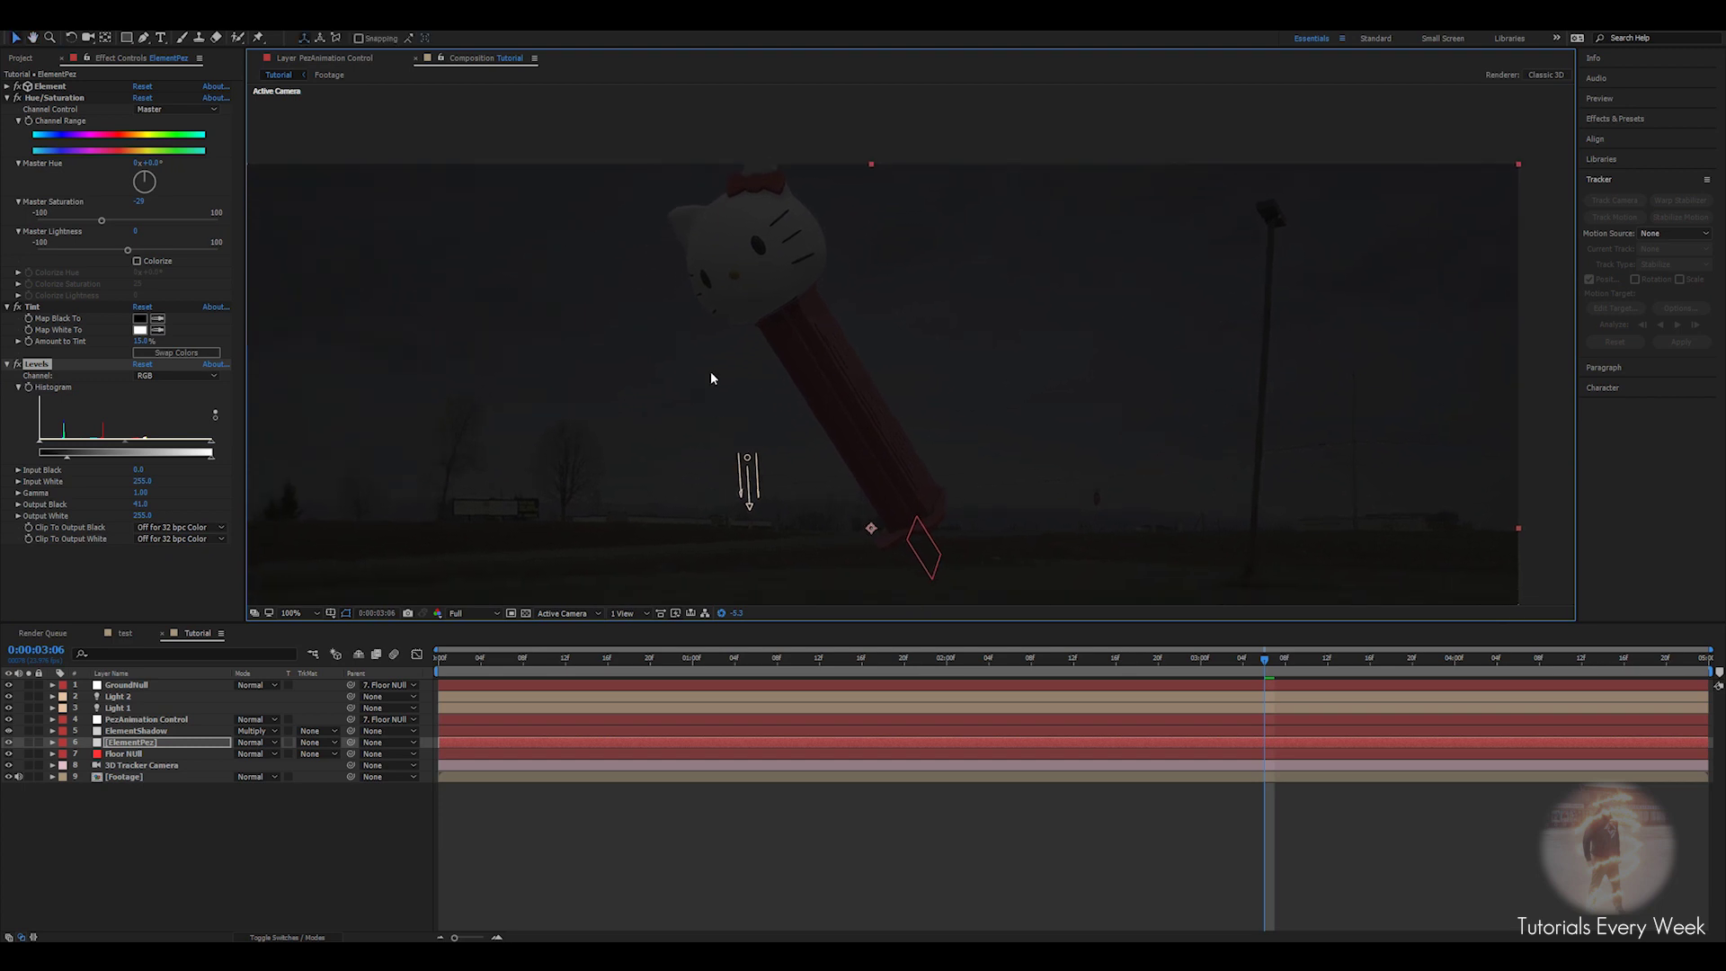
left_click_drag(713, 374, 732, 308)
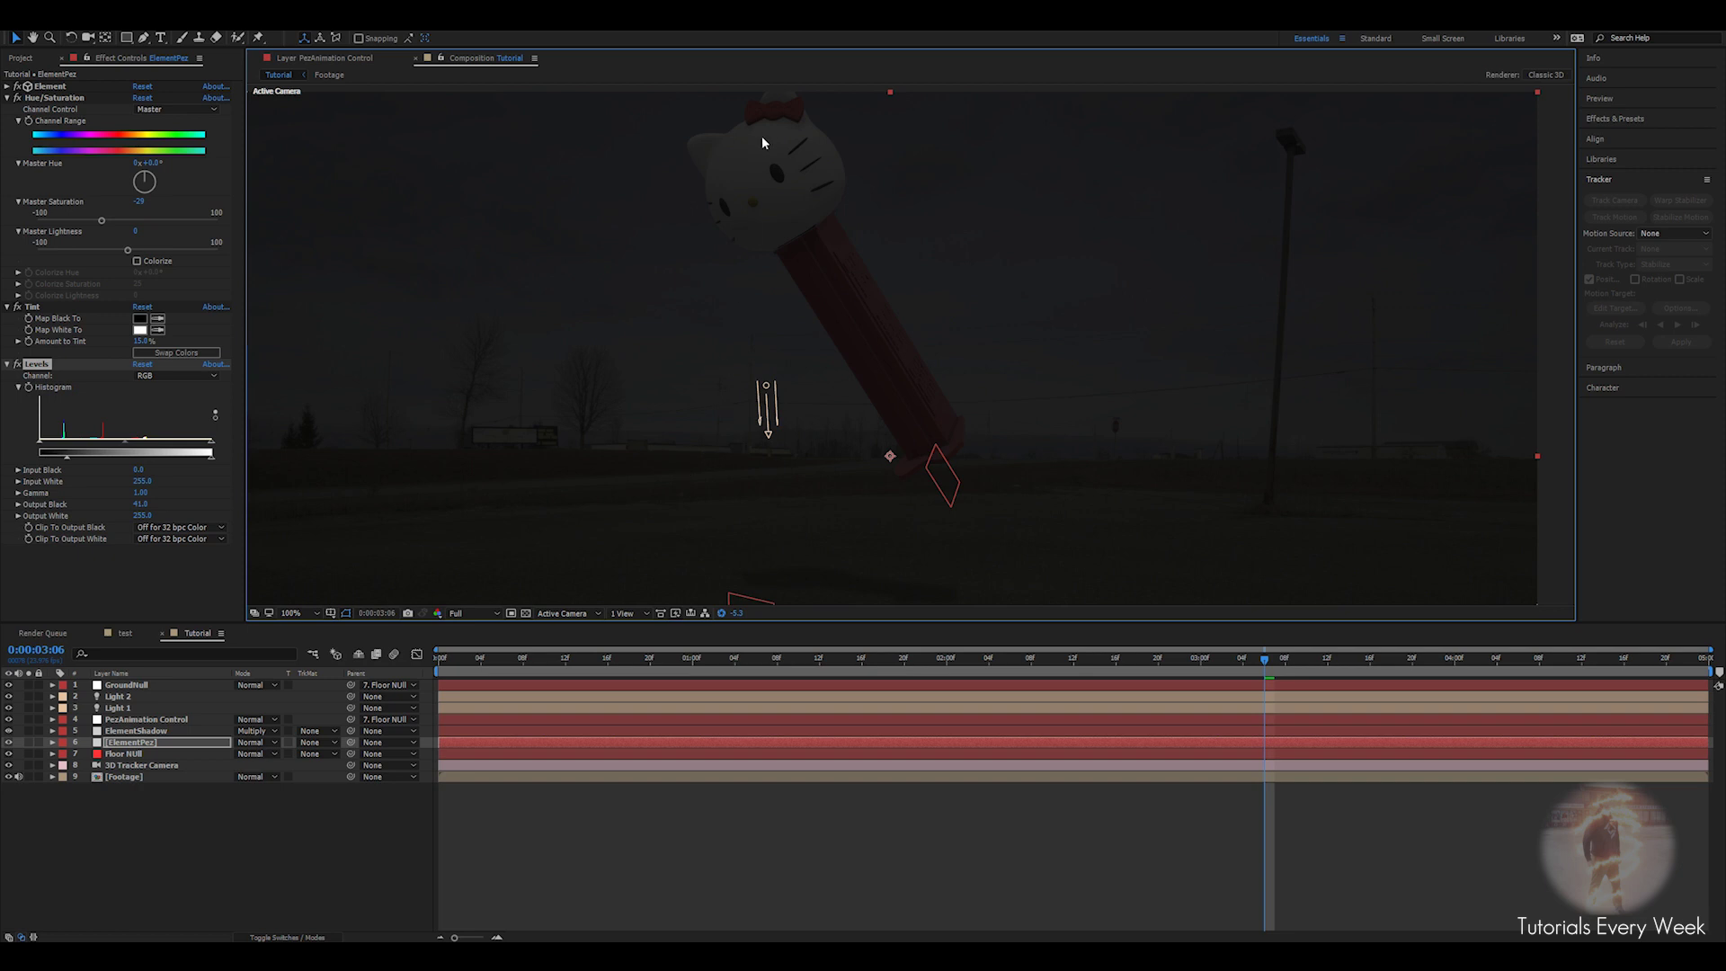
left_click_drag(213, 463, 206, 461)
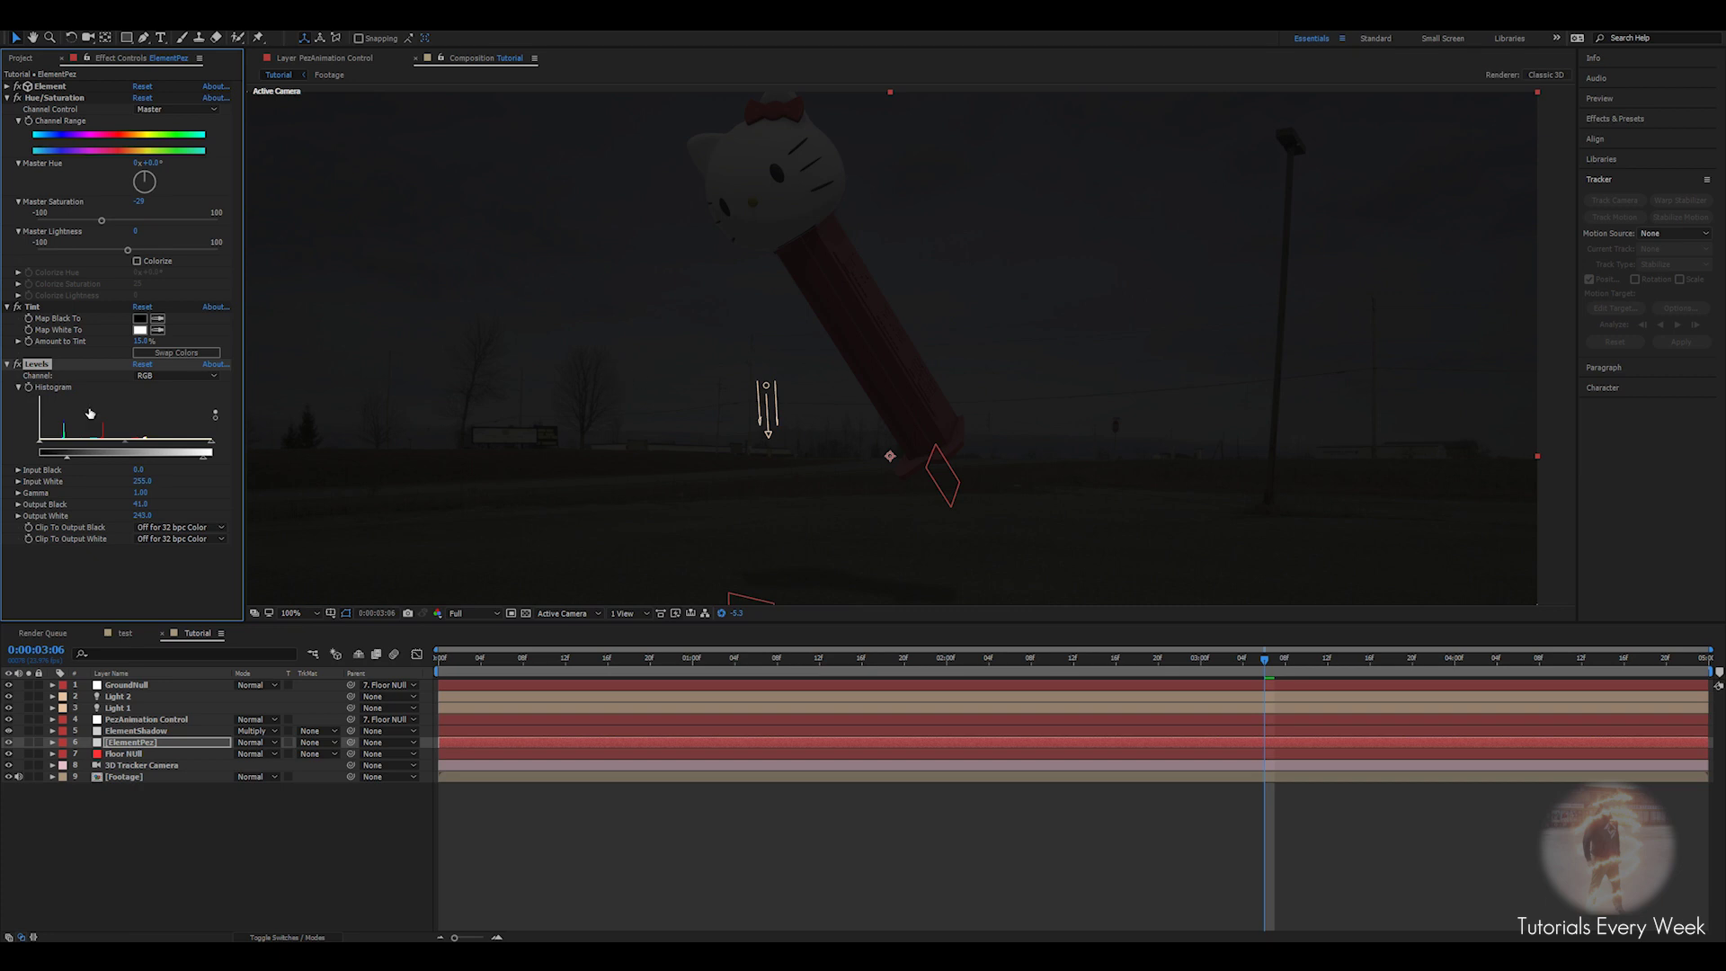
left_click(722, 613)
scroll(800, 468, "down", 2)
left_click_drag(1262, 661, 865, 674)
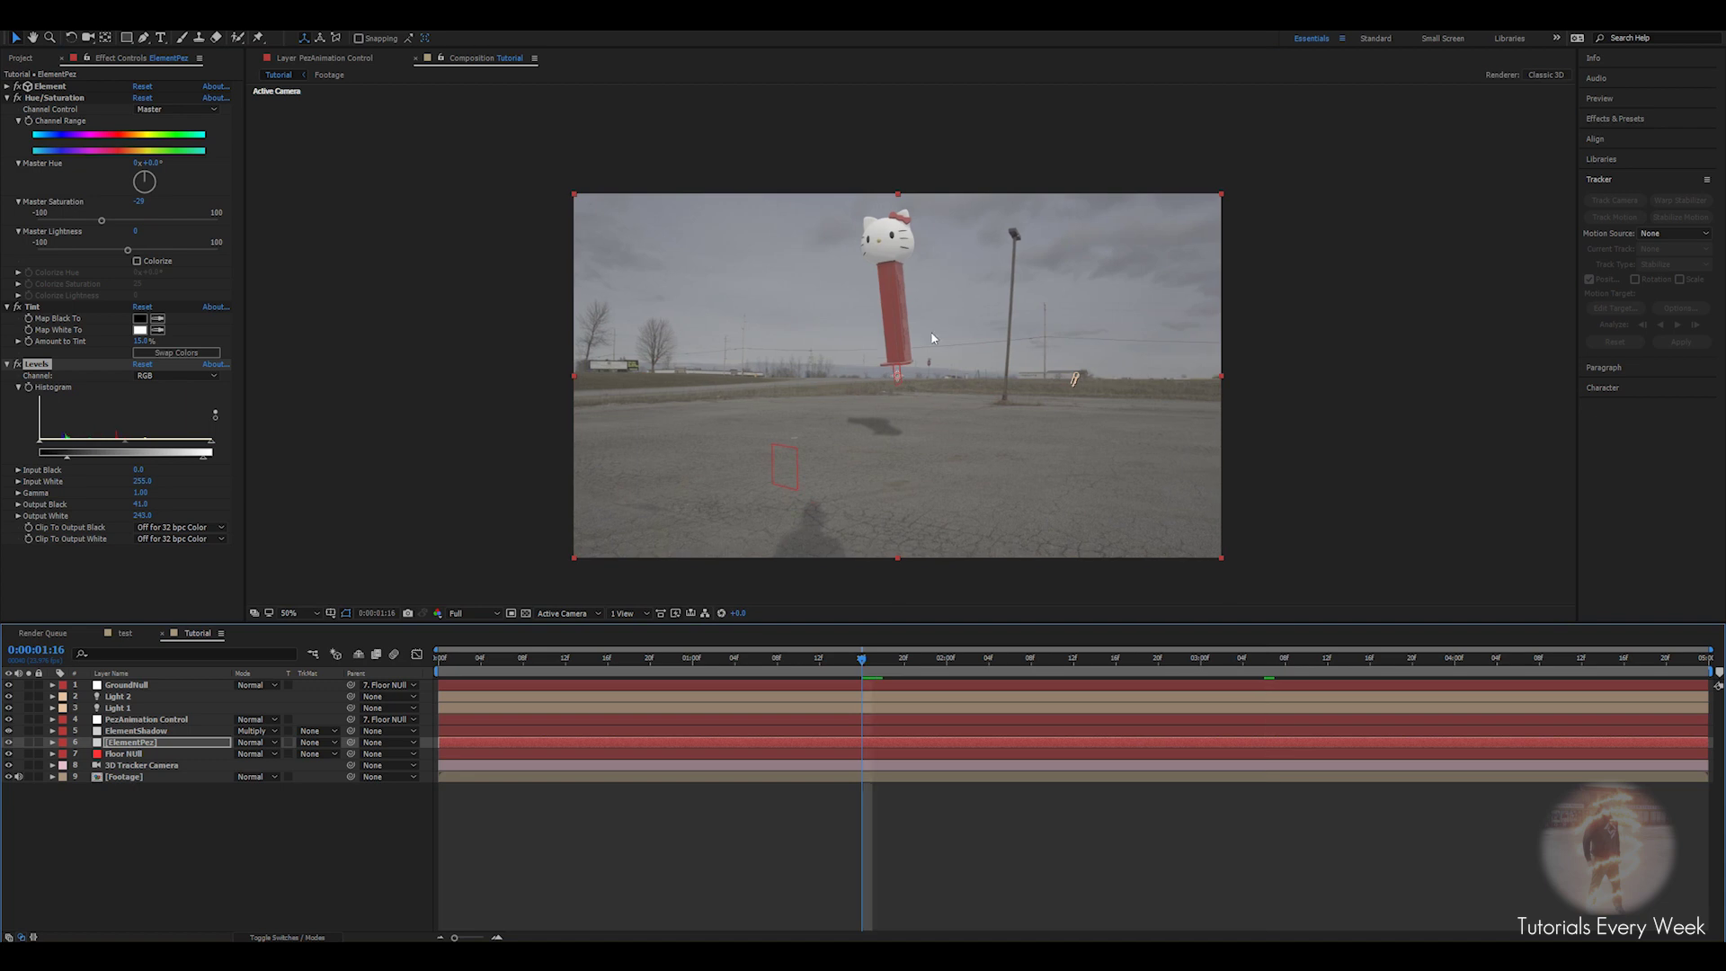
scroll(829, 361, "up", 2)
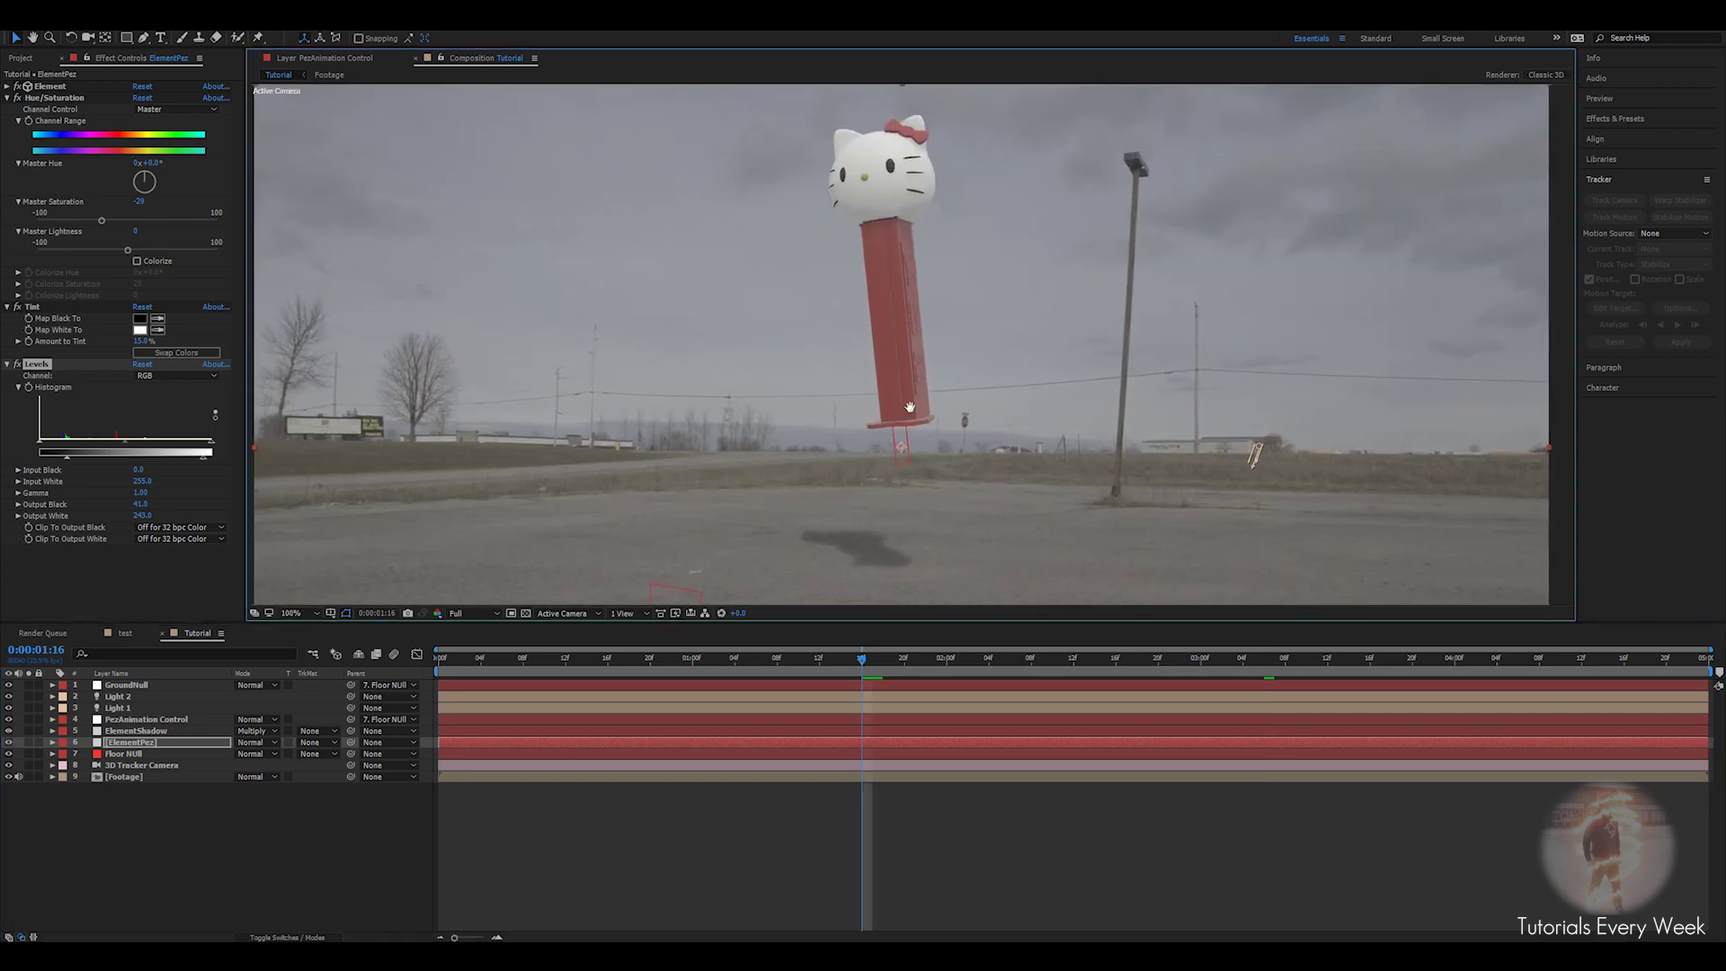
scroll(891, 408, "down", 2)
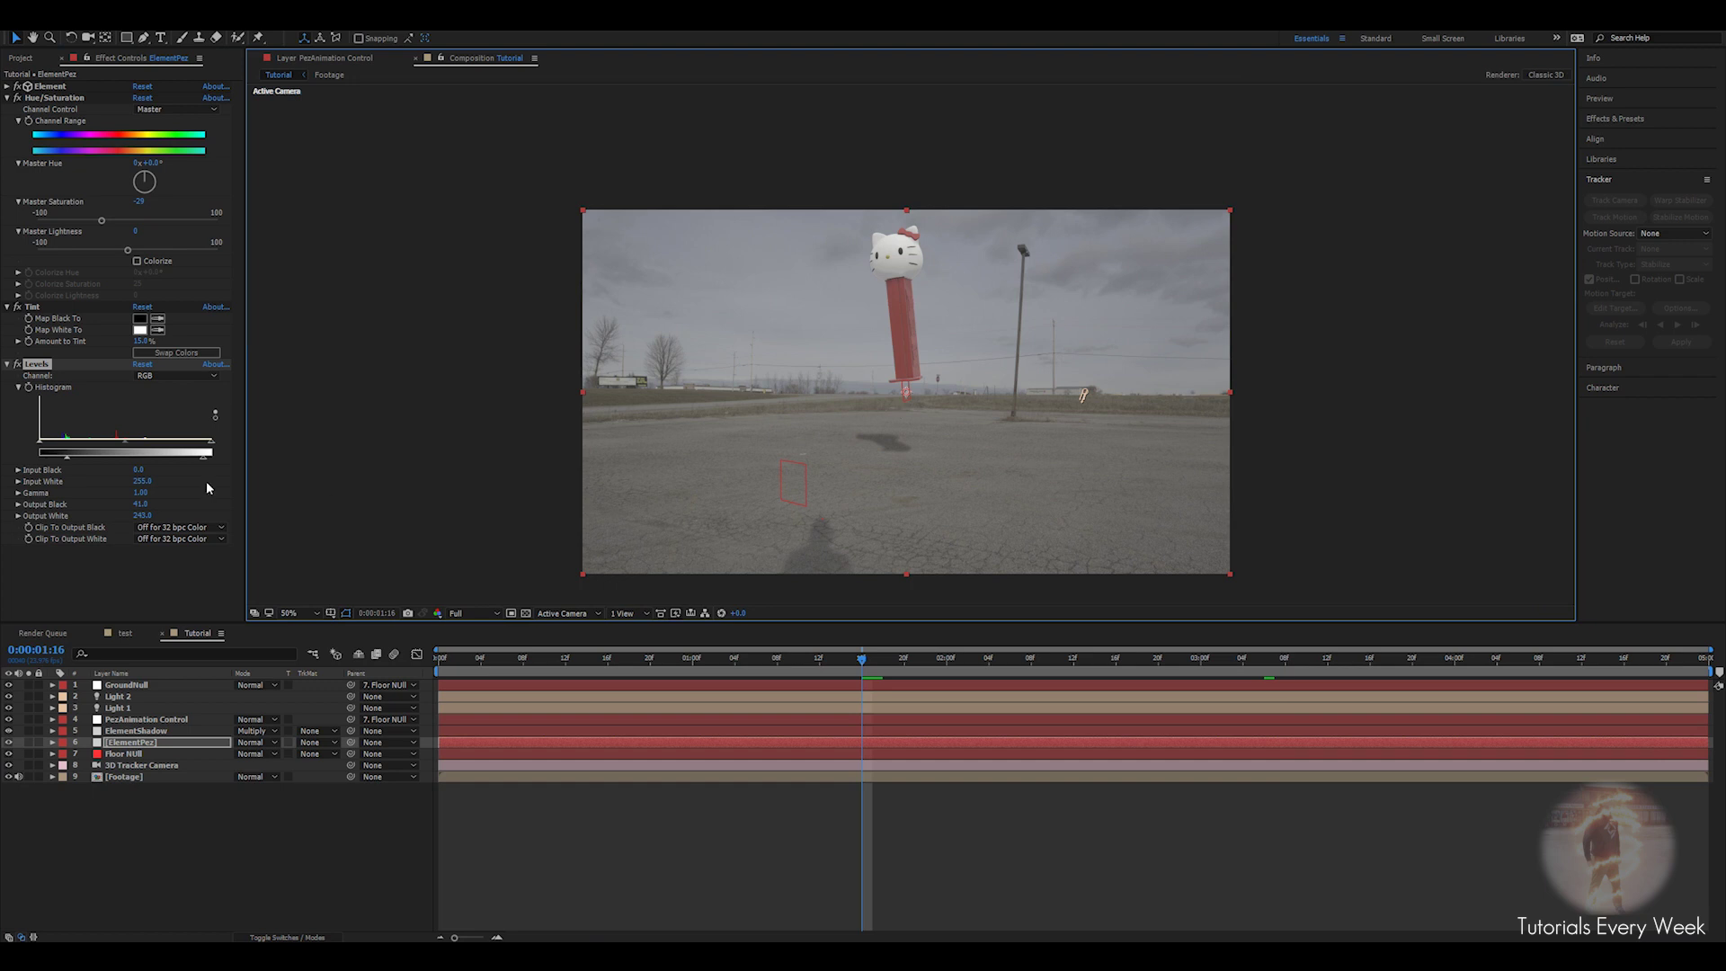
Apply Fast Blur to ElementPez with Blurriness 2.0 and play the composition back.
key("ctrl+space")
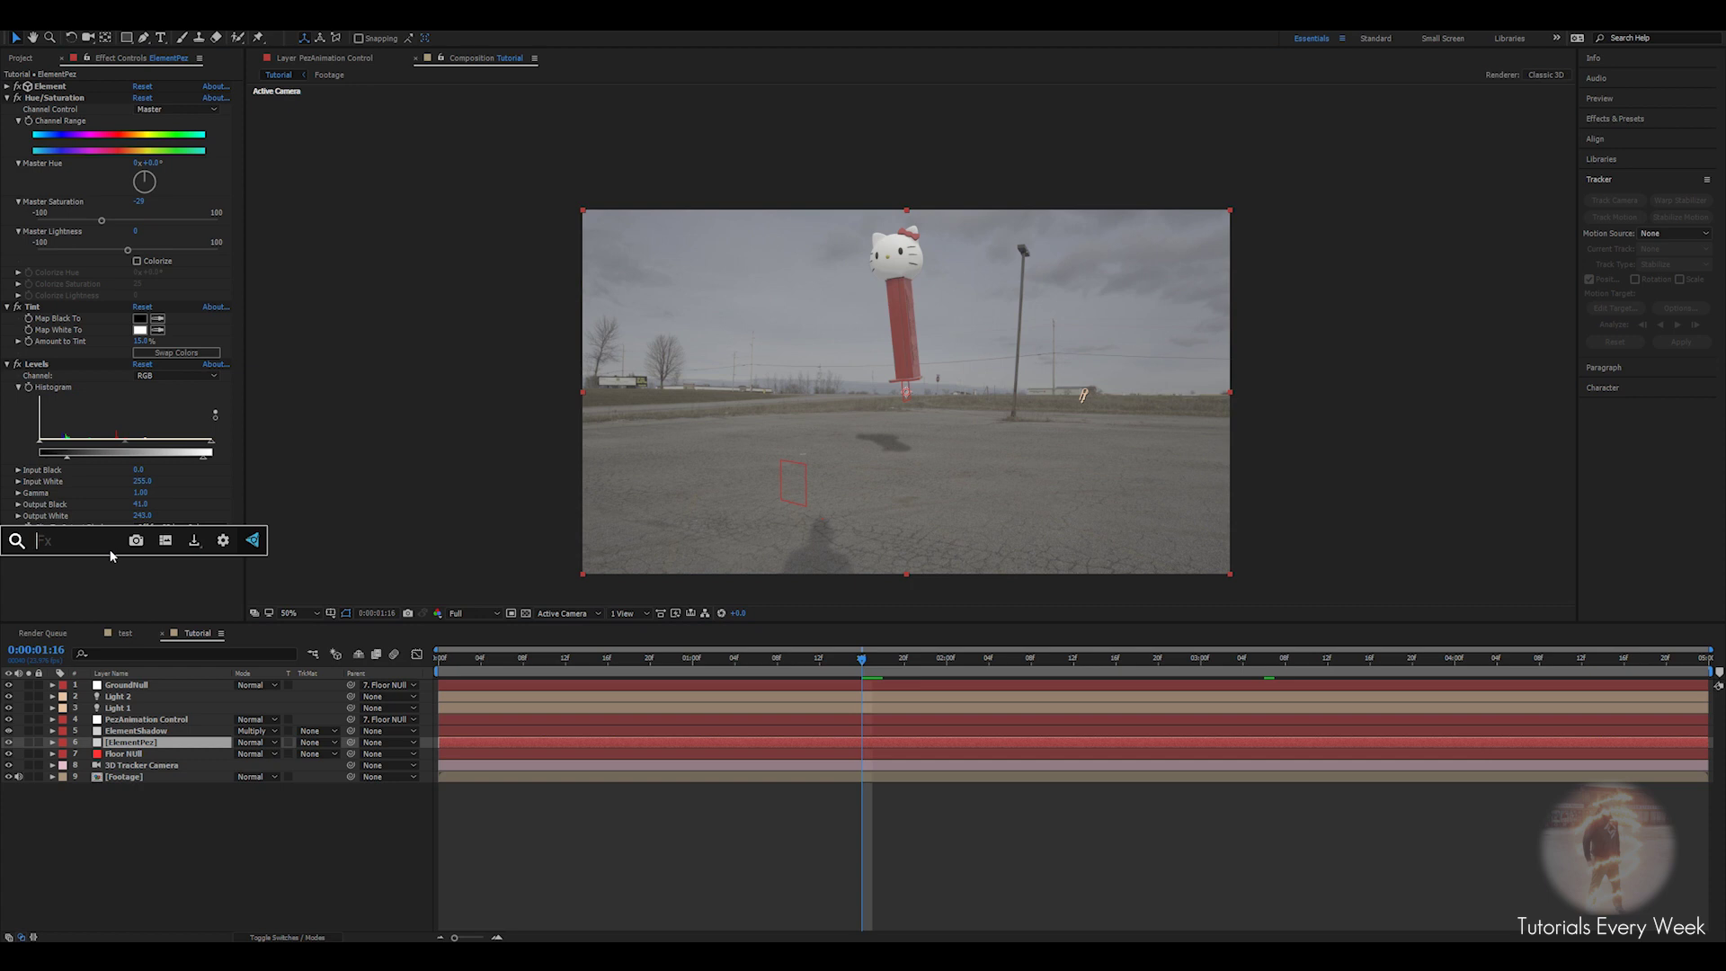
type("fast")
key("Return")
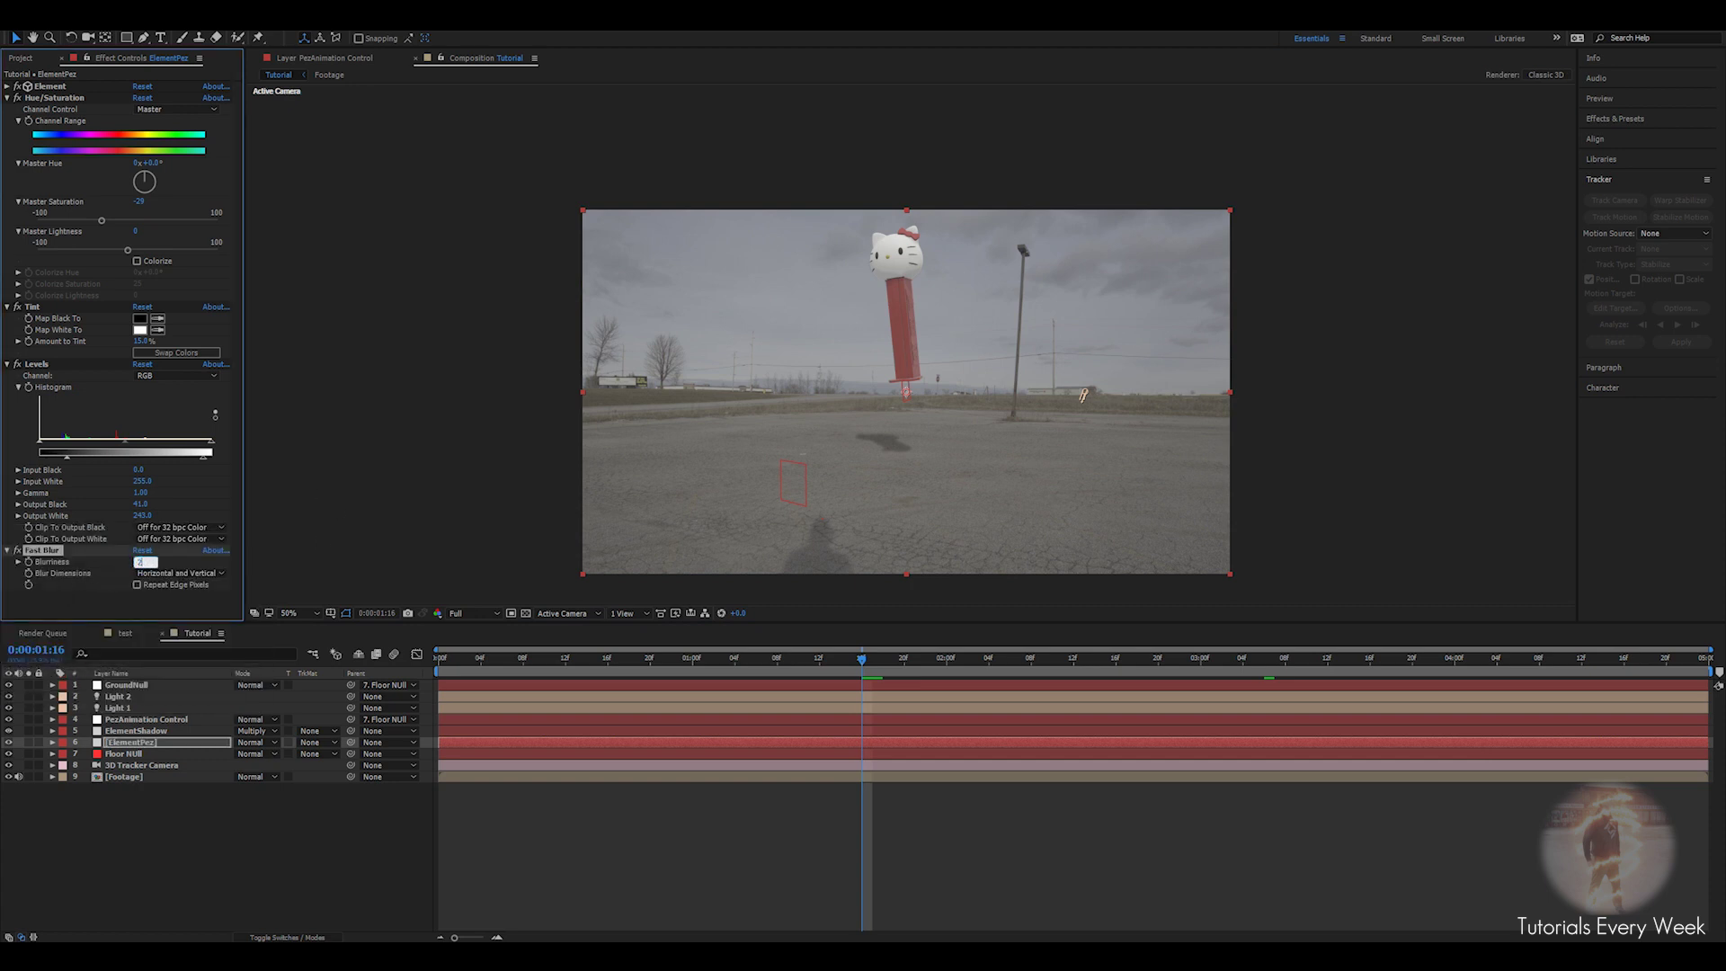
scroll(894, 359, "up", 6)
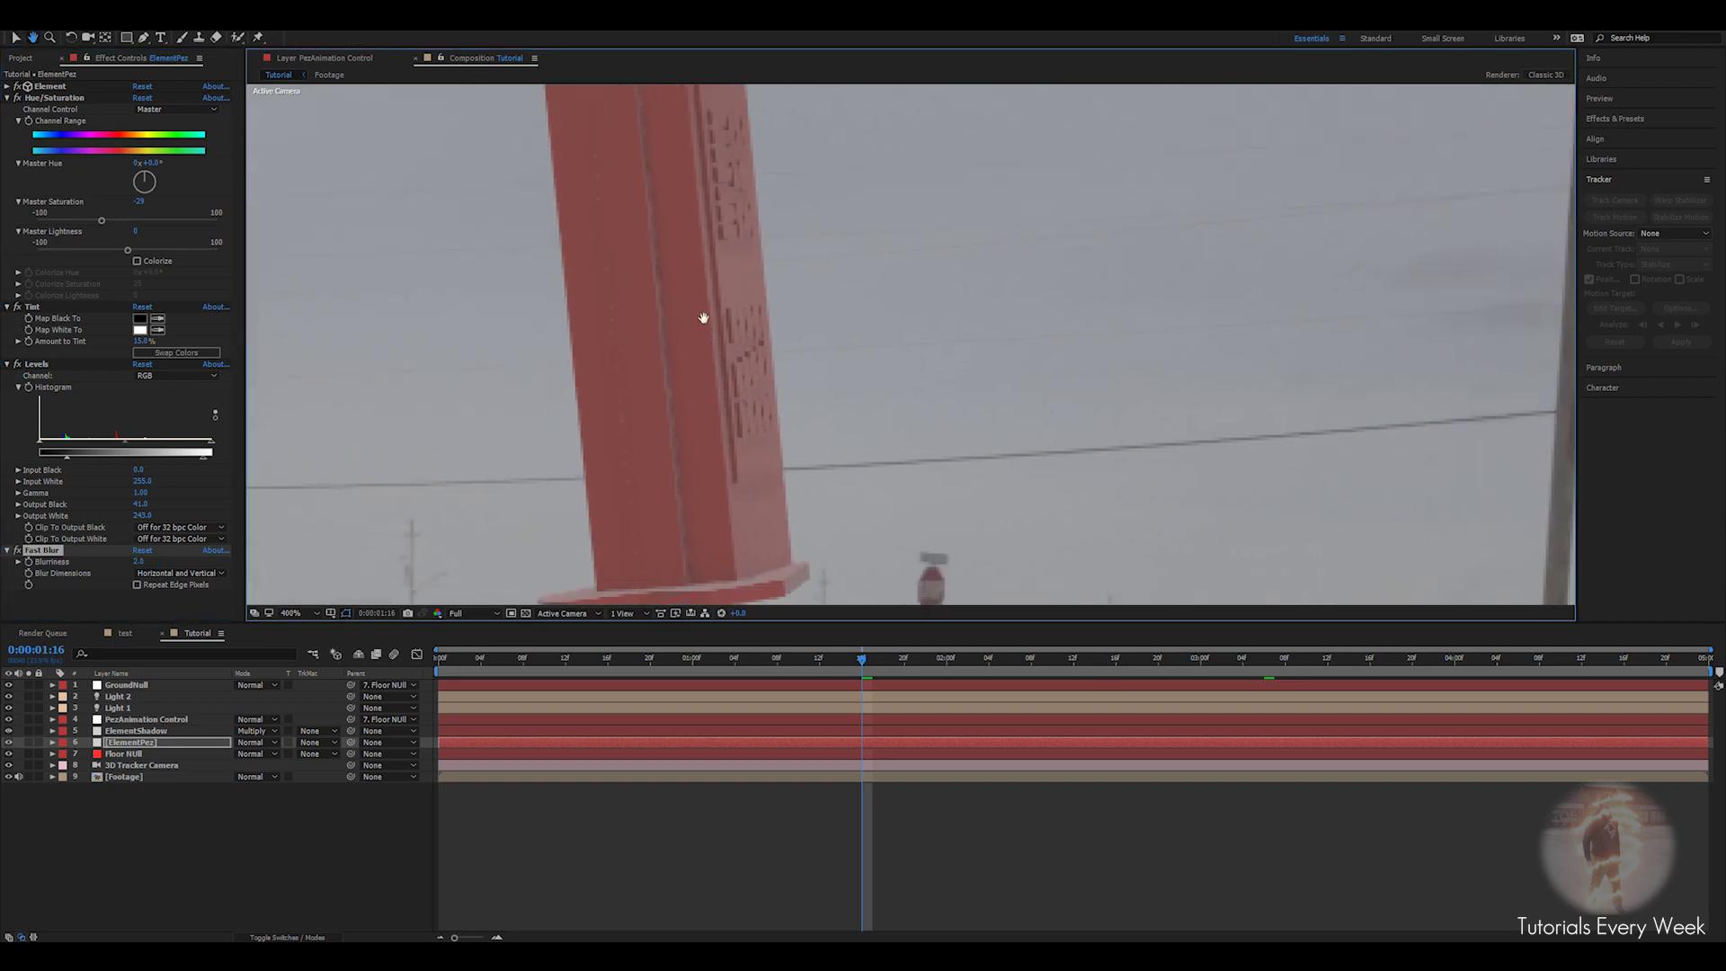
scroll(721, 294, "down", 6)
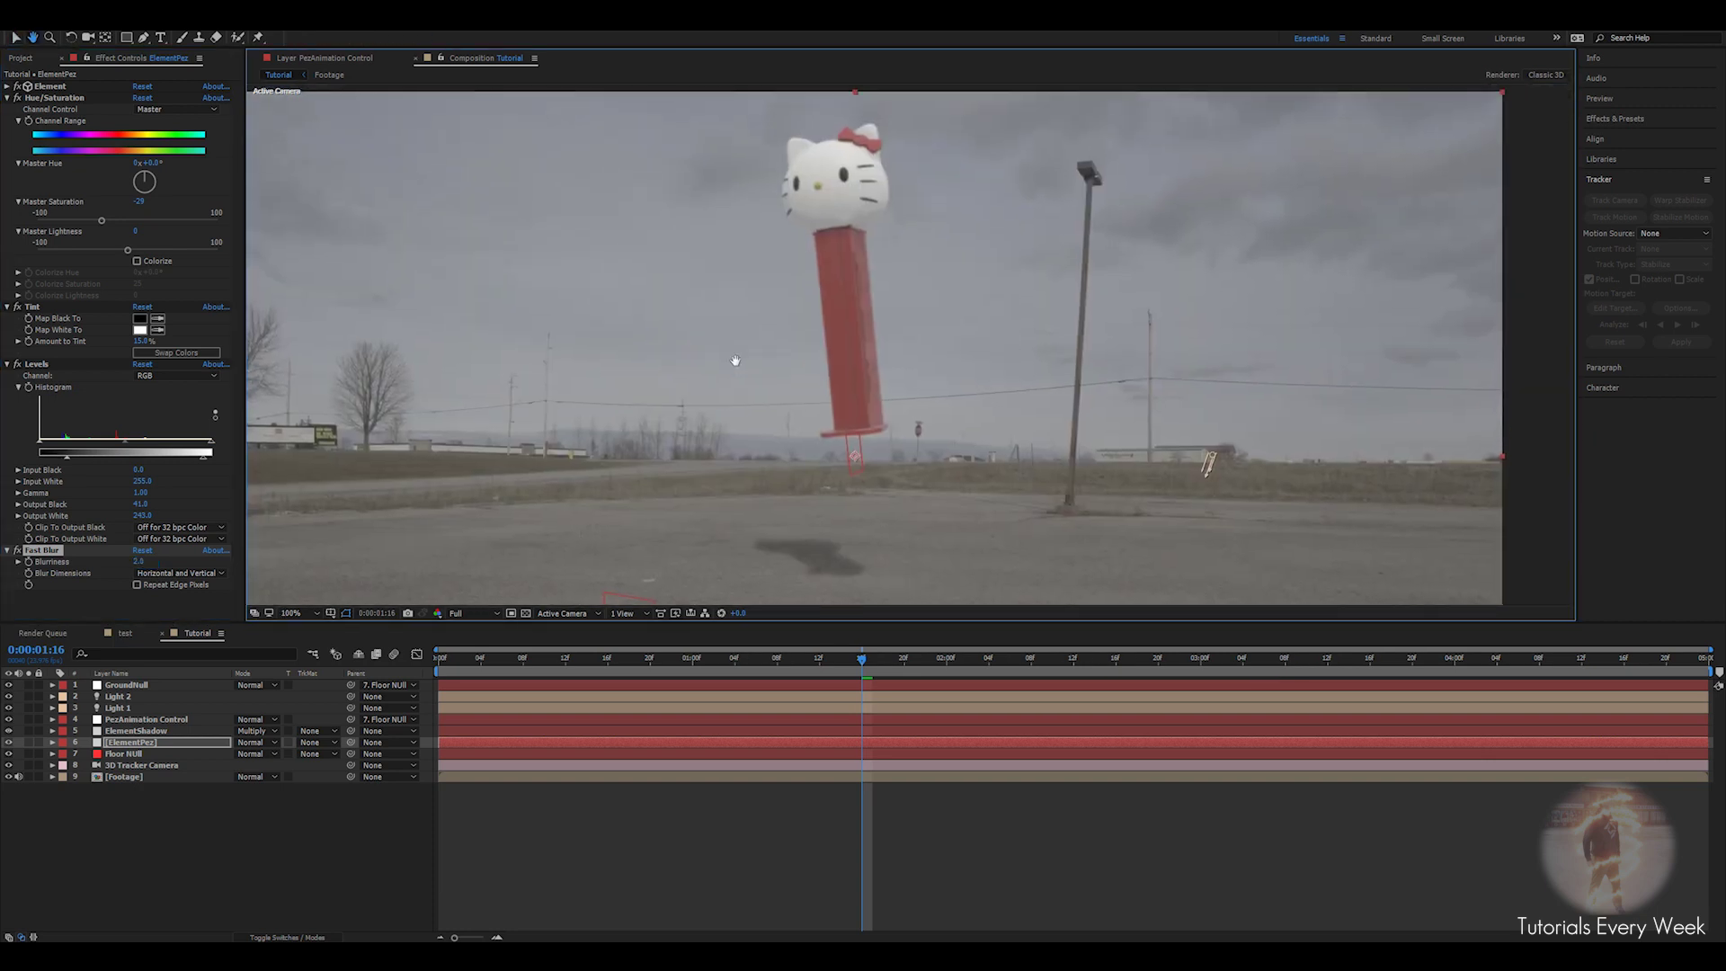
key("Home")
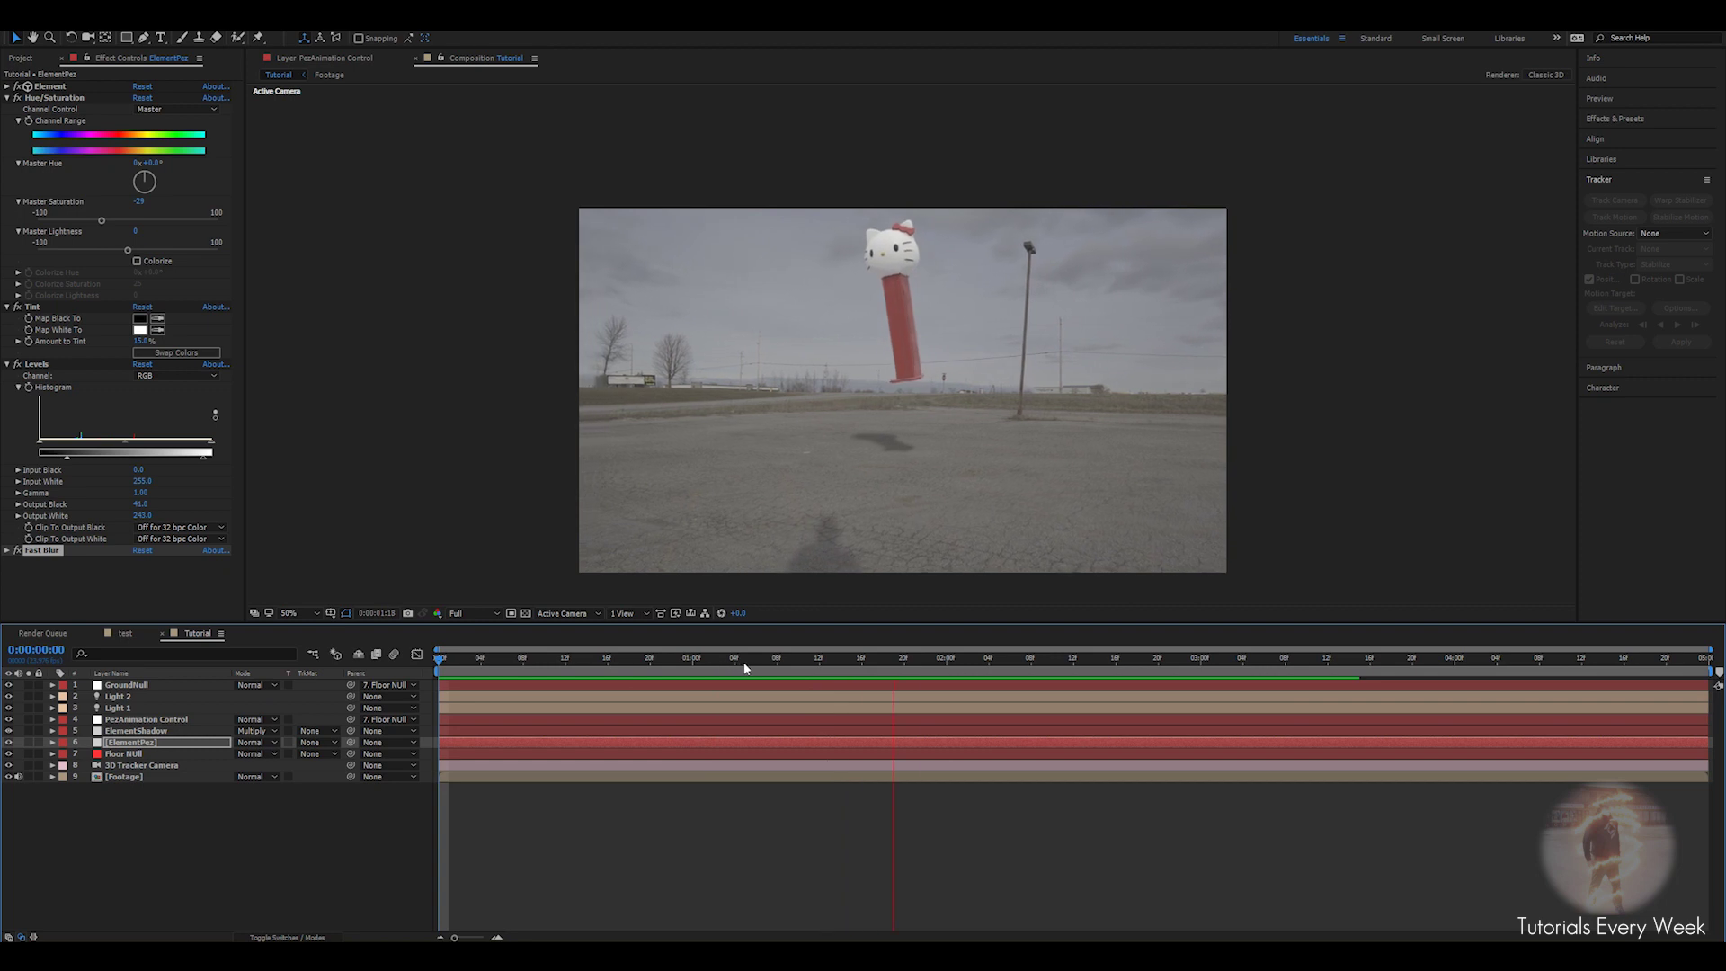
Scrub the animation, then reveal PezAnimation Control's keyframed Anchor Point, Position and Orientation with U.
left_click_drag(768, 669, 1256, 695)
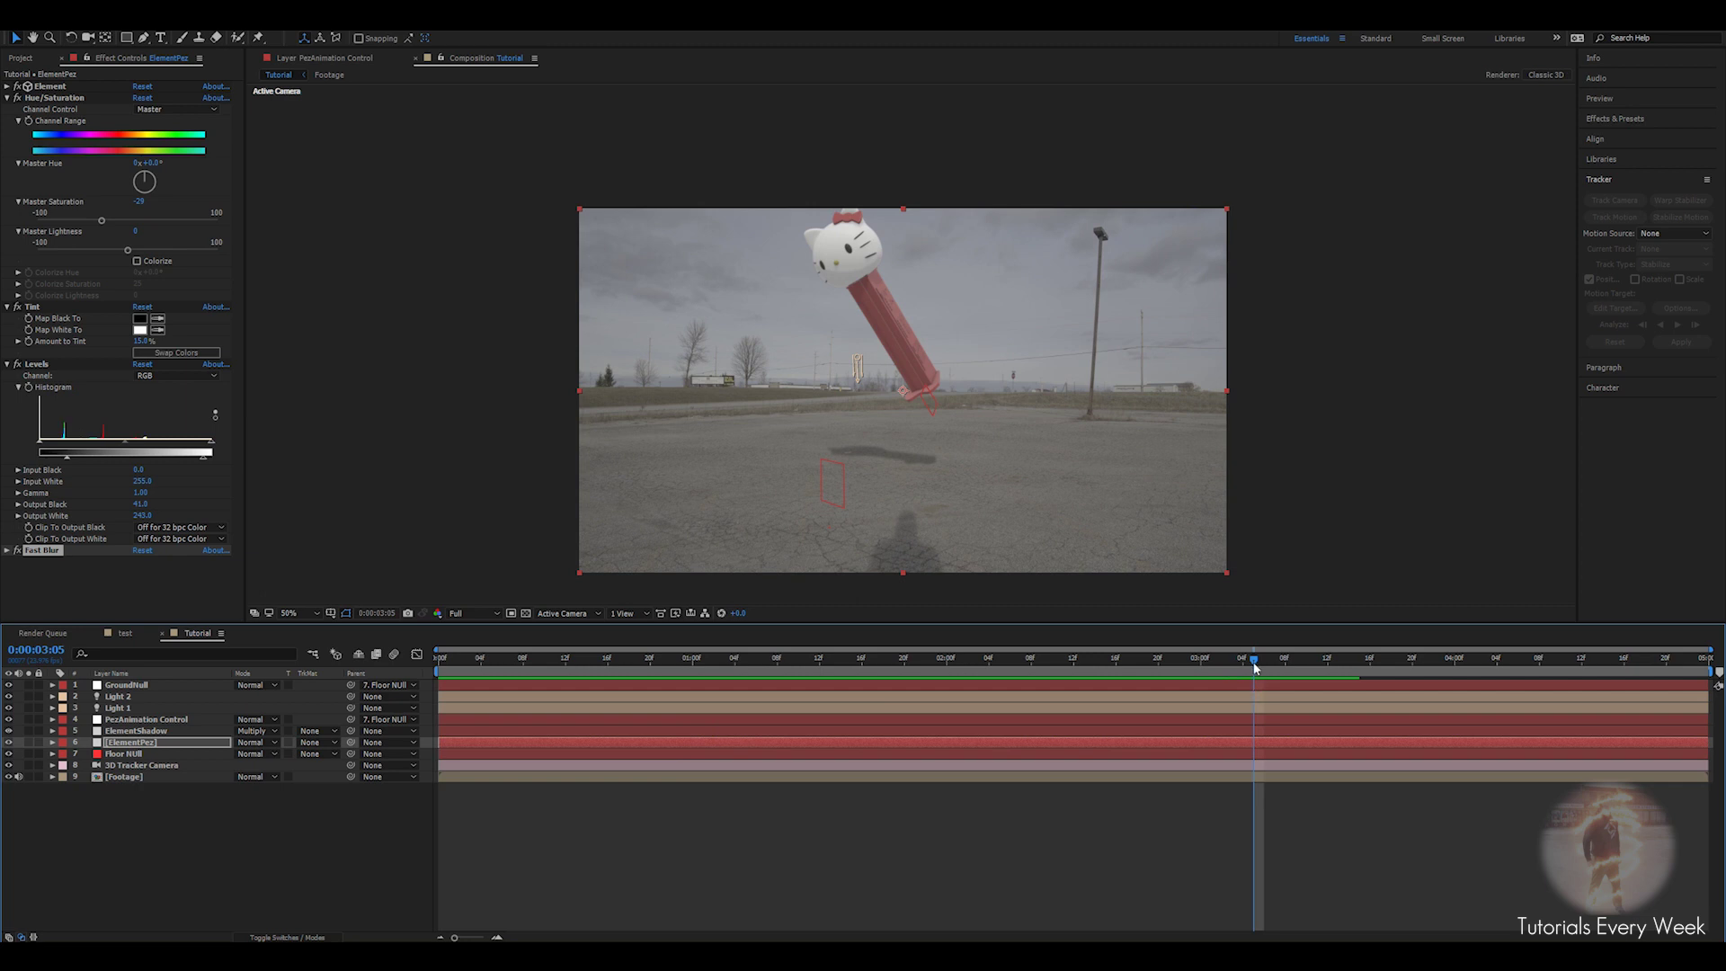
left_click_drag(1256, 667, 654, 682)
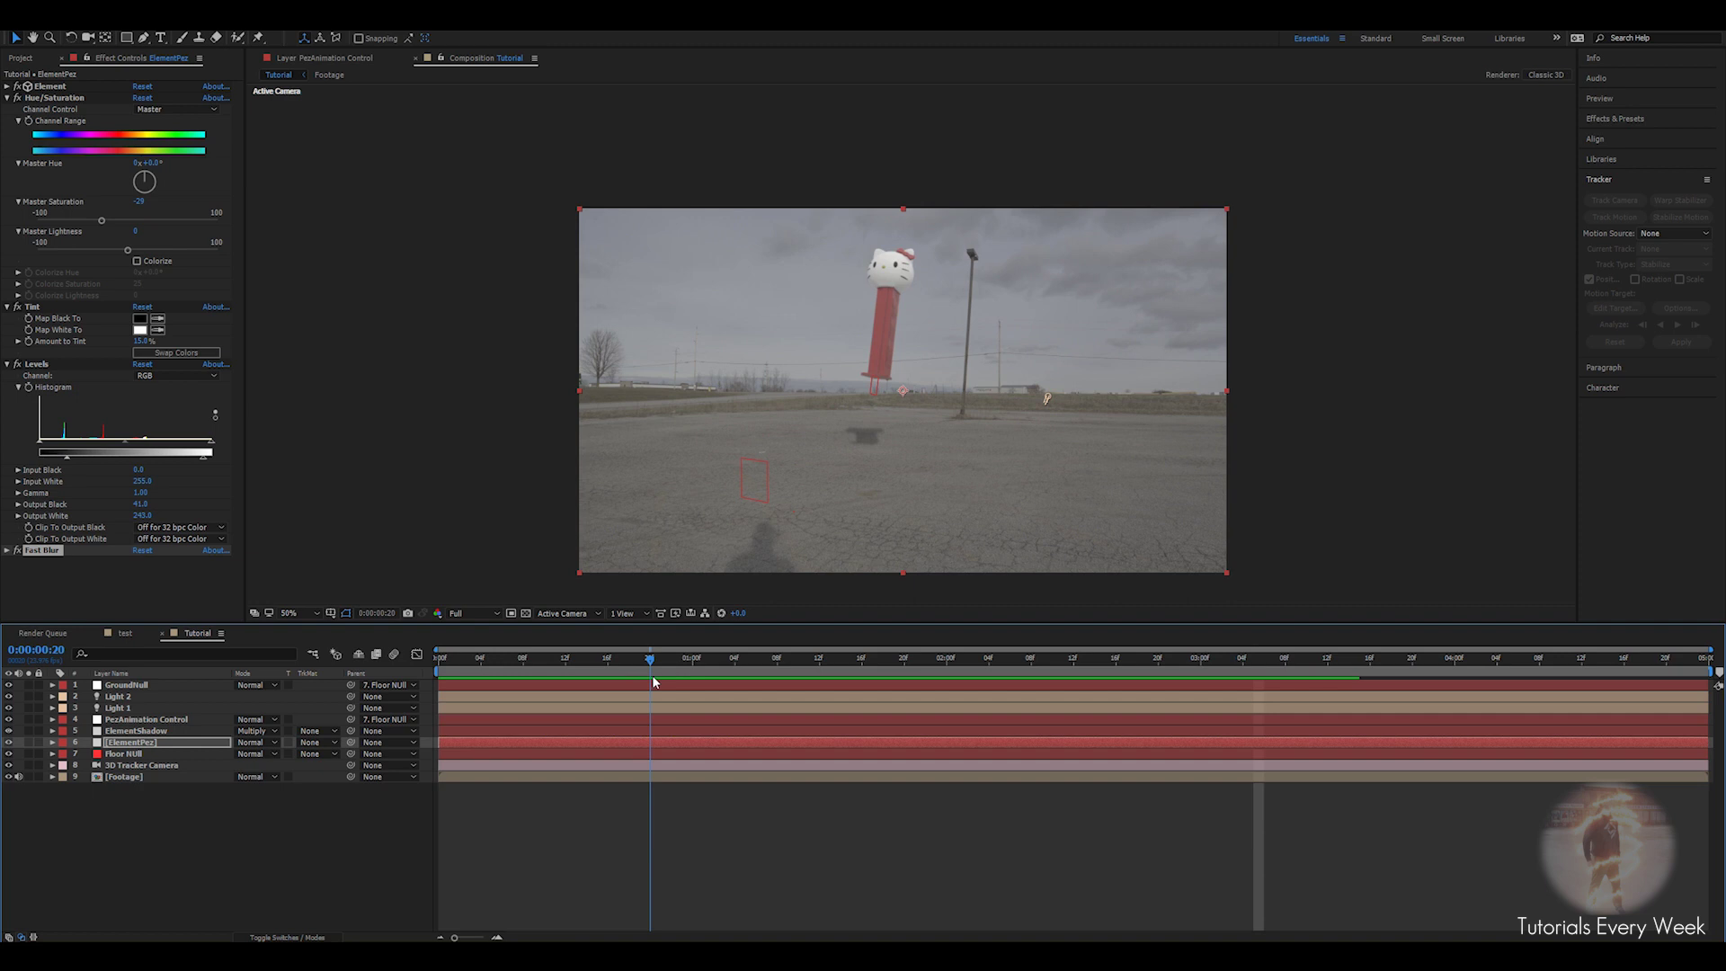
left_click(142, 720)
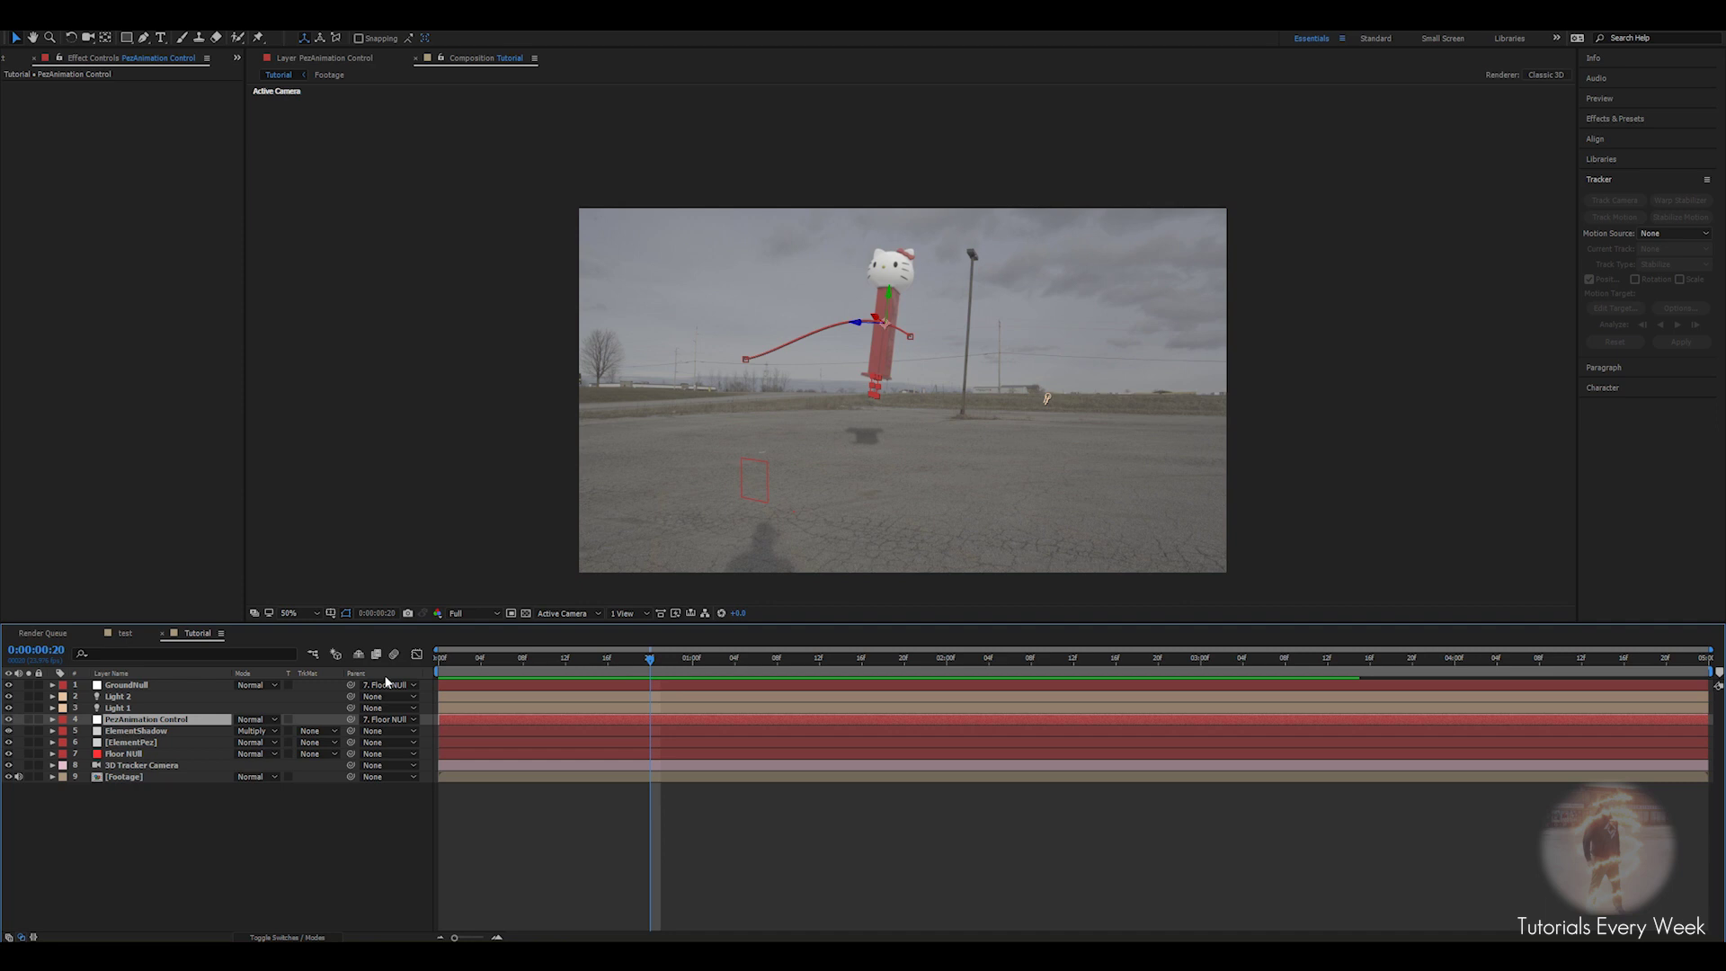
key("u")
Keyframe PezAnimation Control Scale at full size on frame 16 and 0 on frame 12, nudging the full-size key later.
left_click_drag(646, 666, 608, 667)
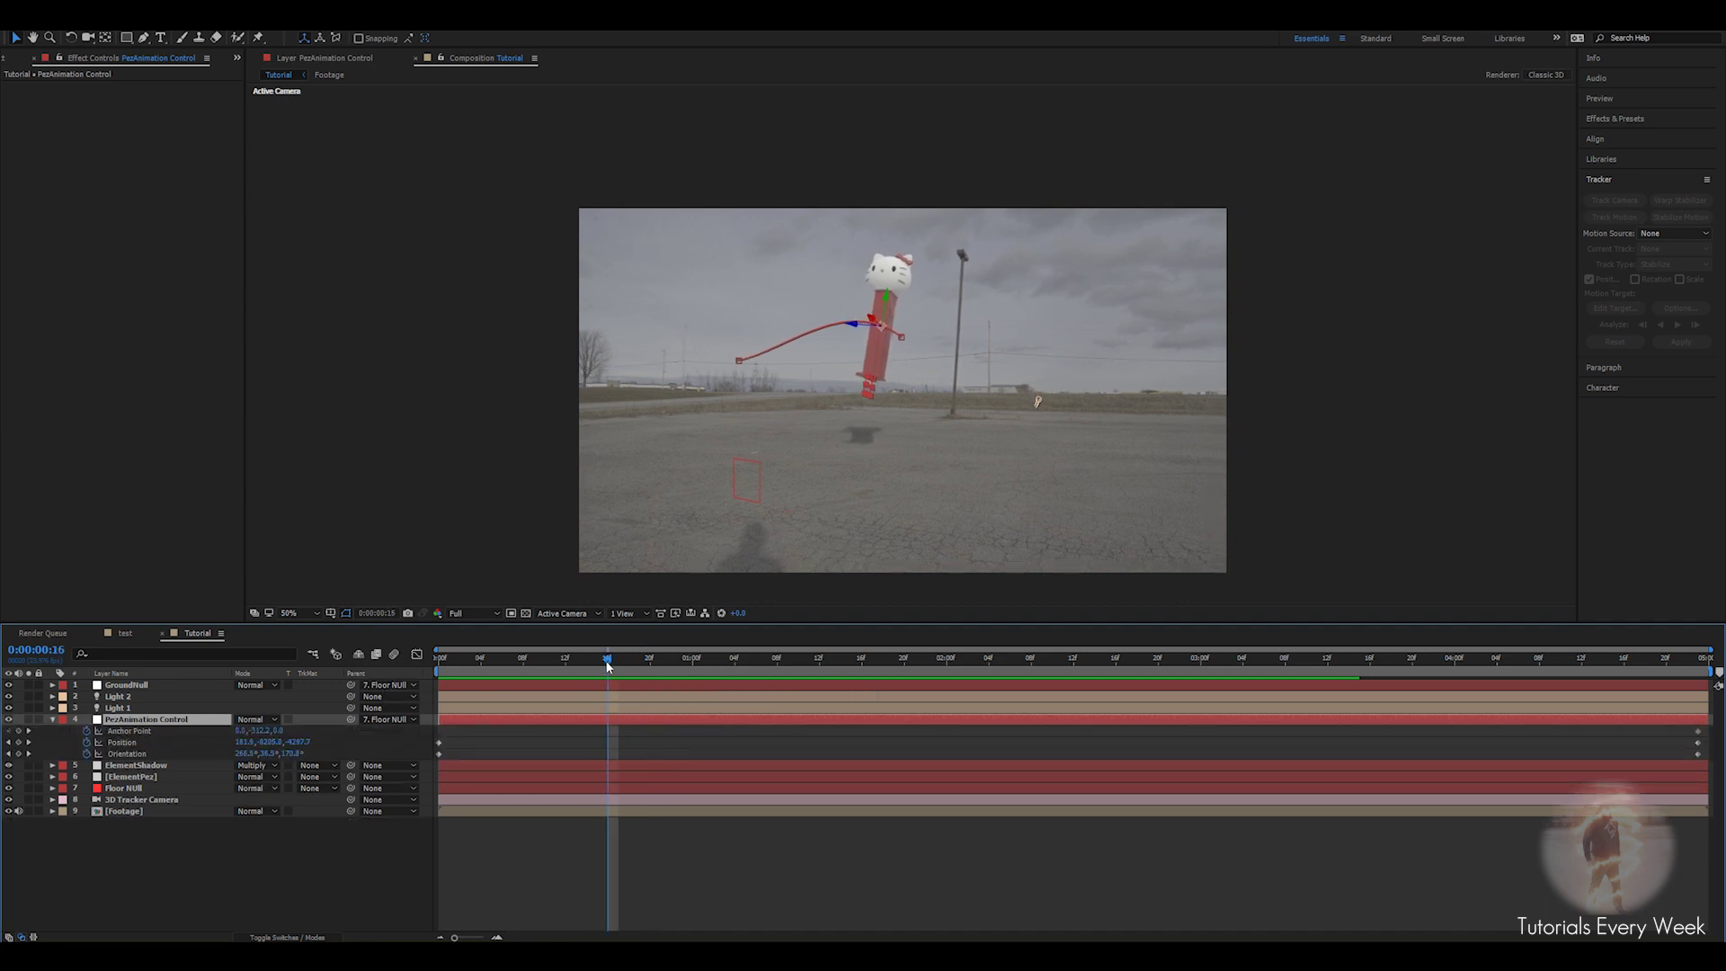
key("shift+s")
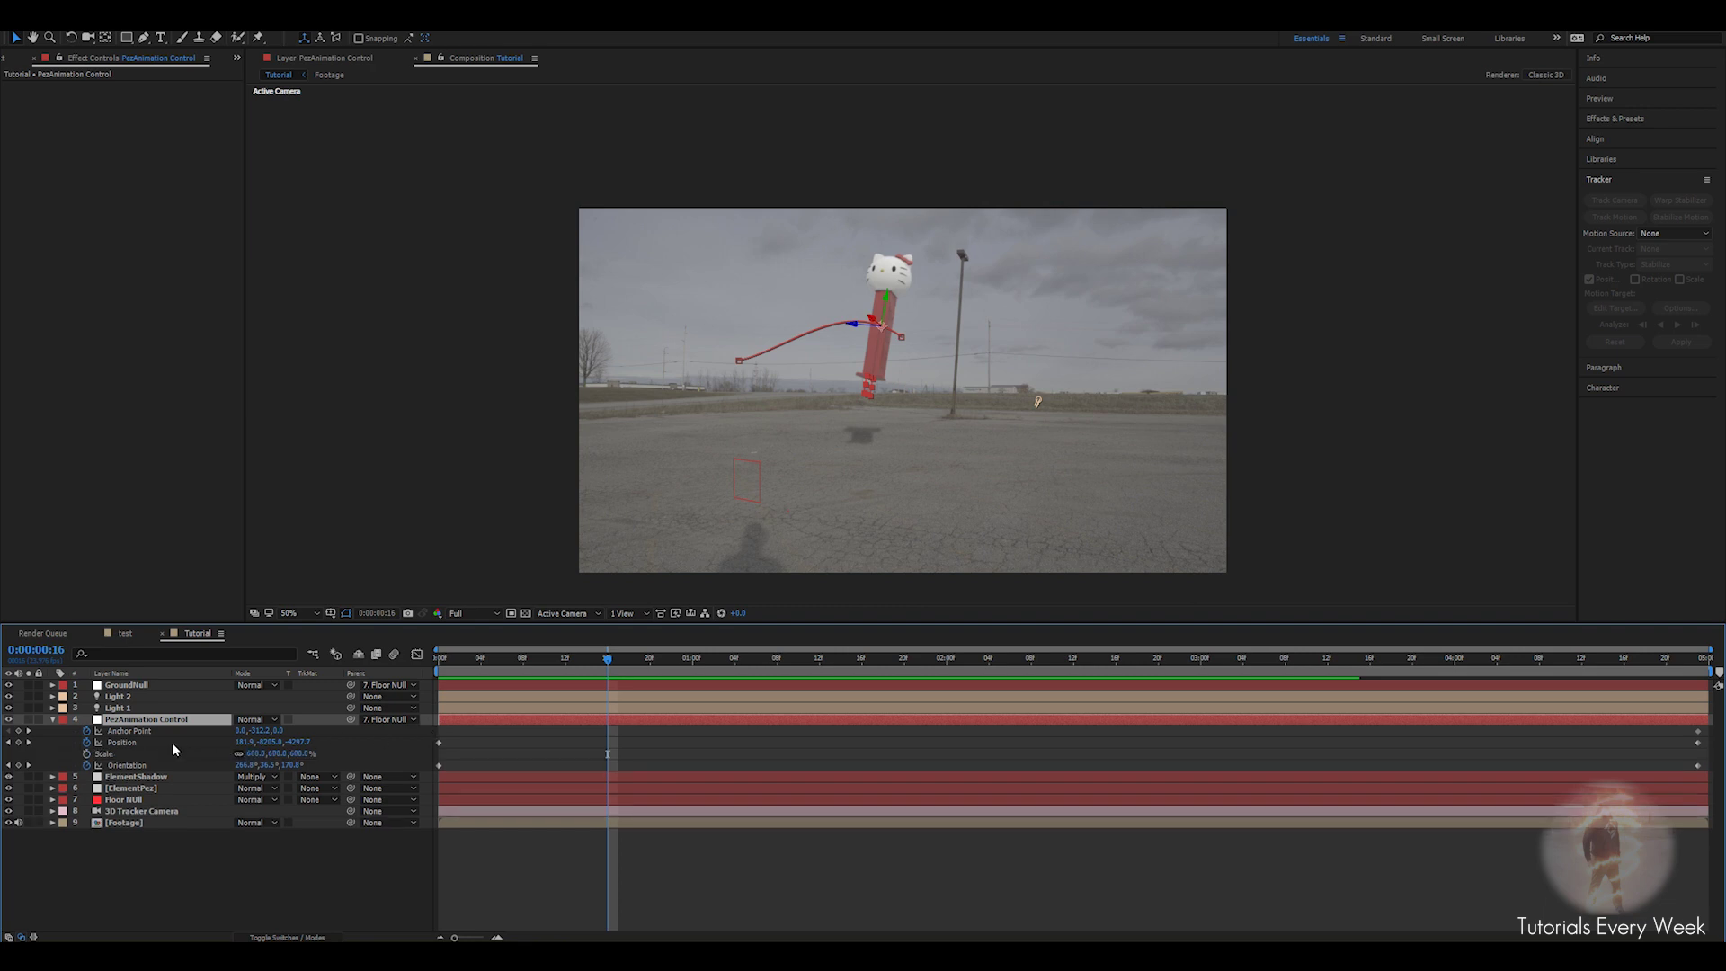
key("u")
key("s")
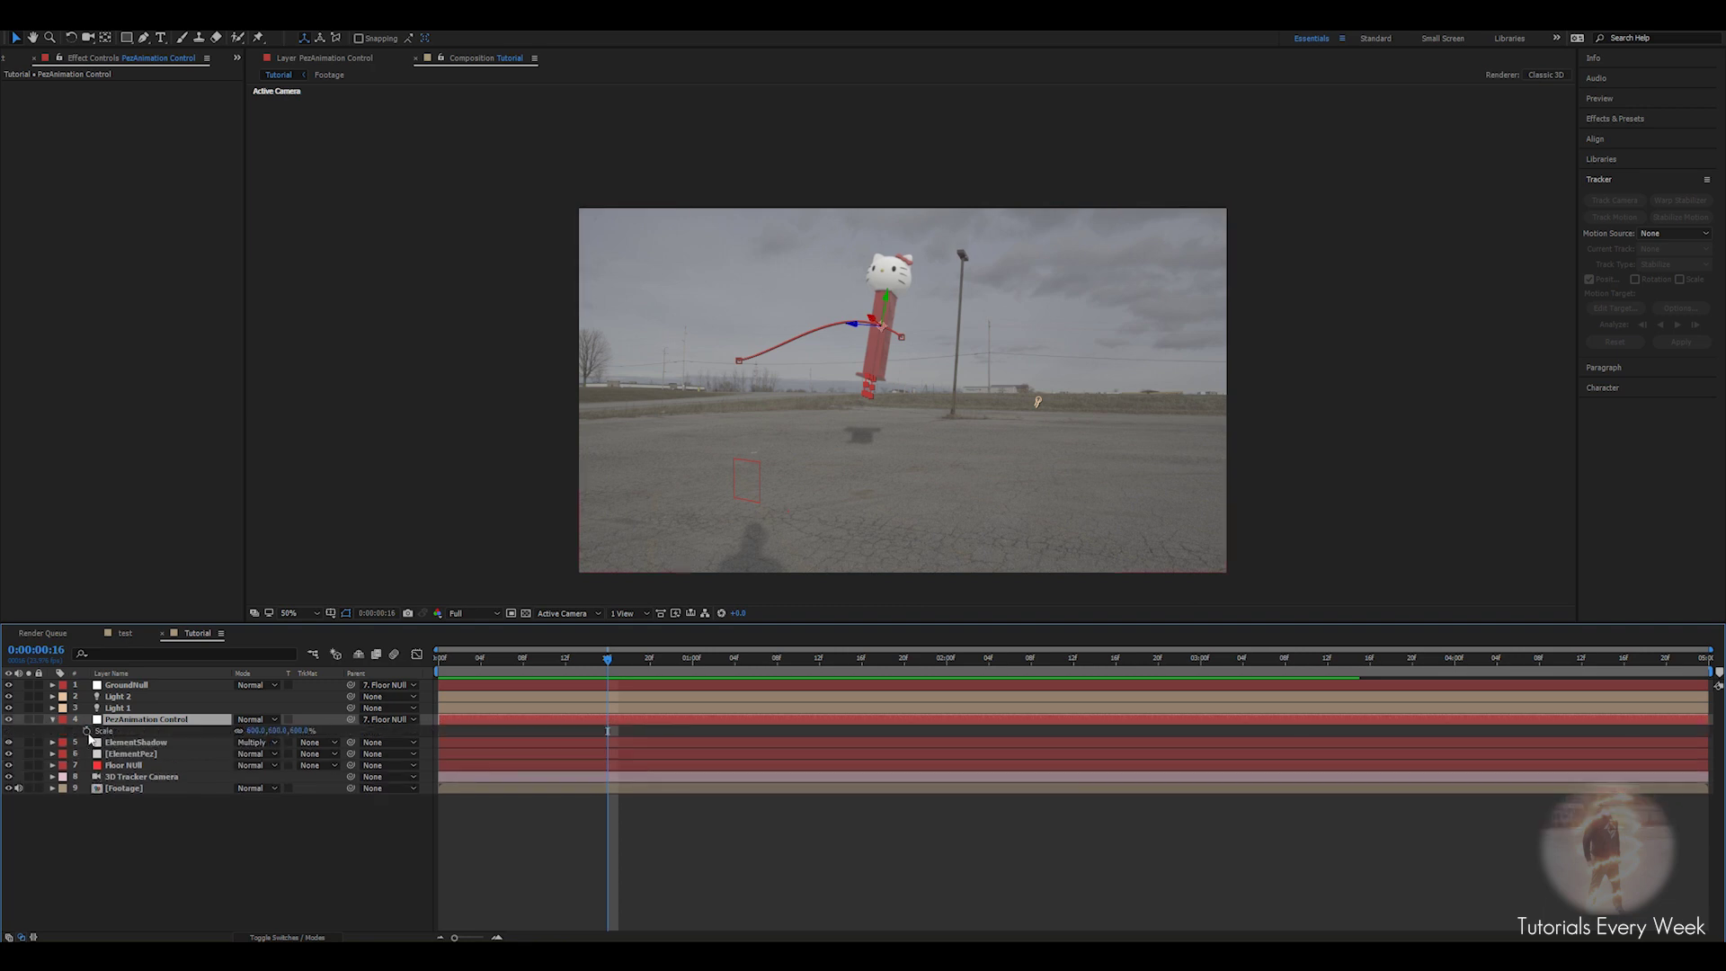
left_click(87, 731)
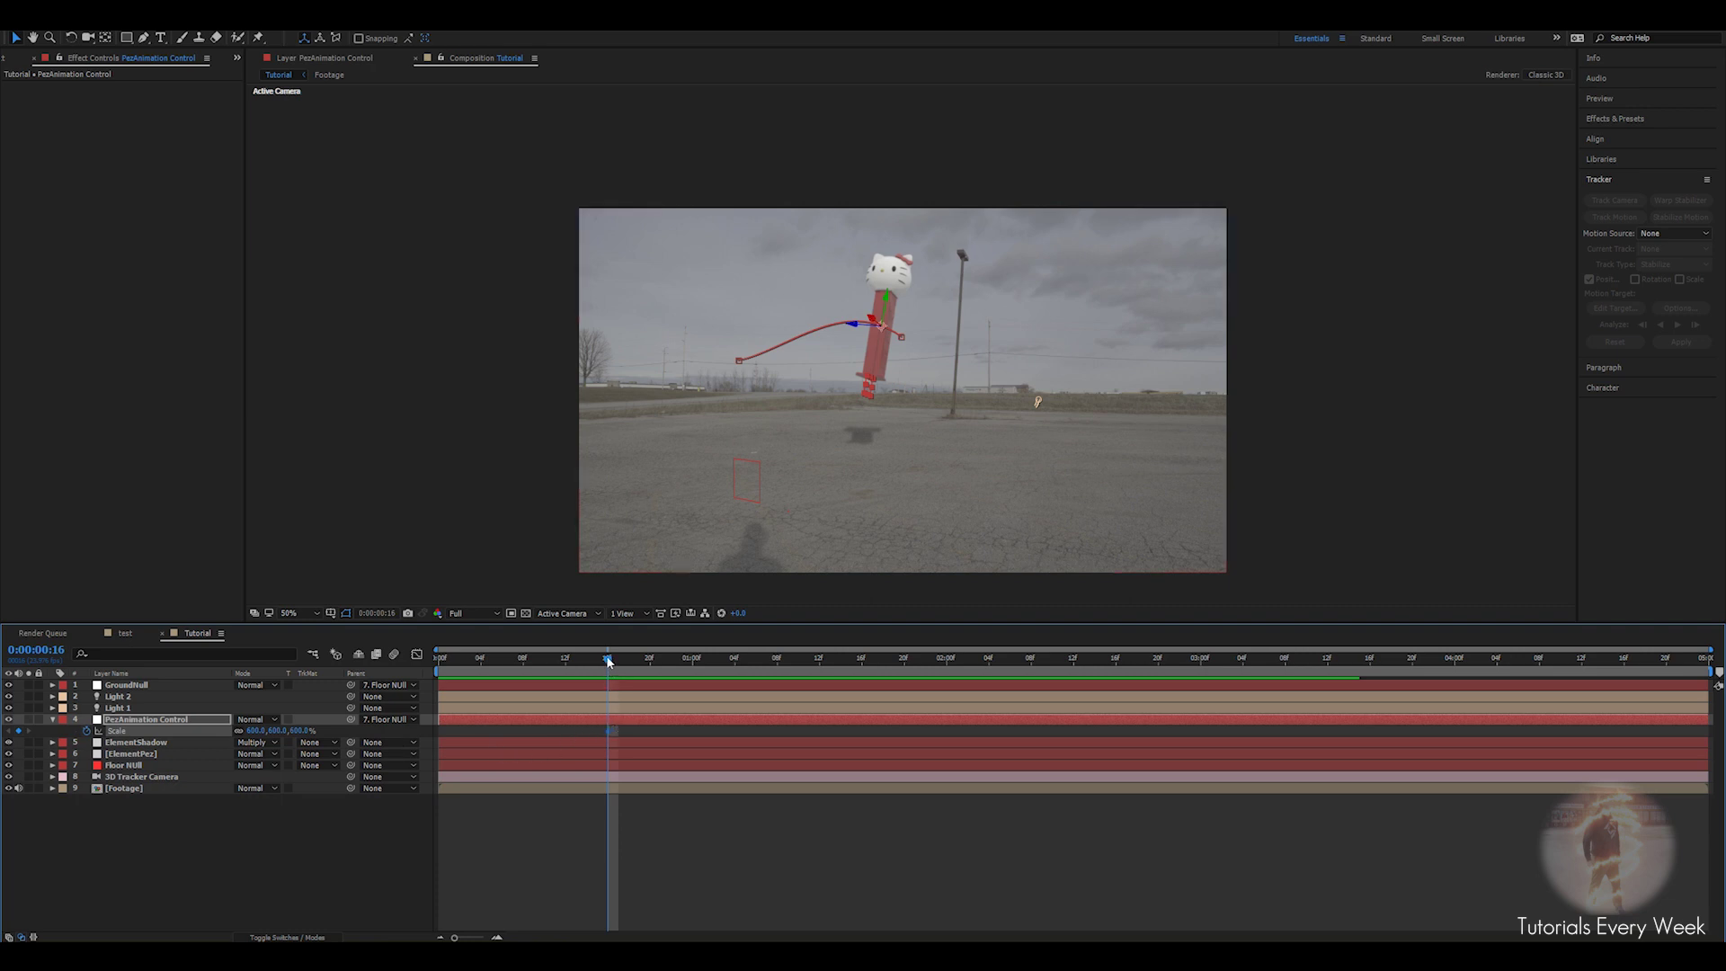
left_click_drag(609, 662, 566, 665)
left_click(255, 731)
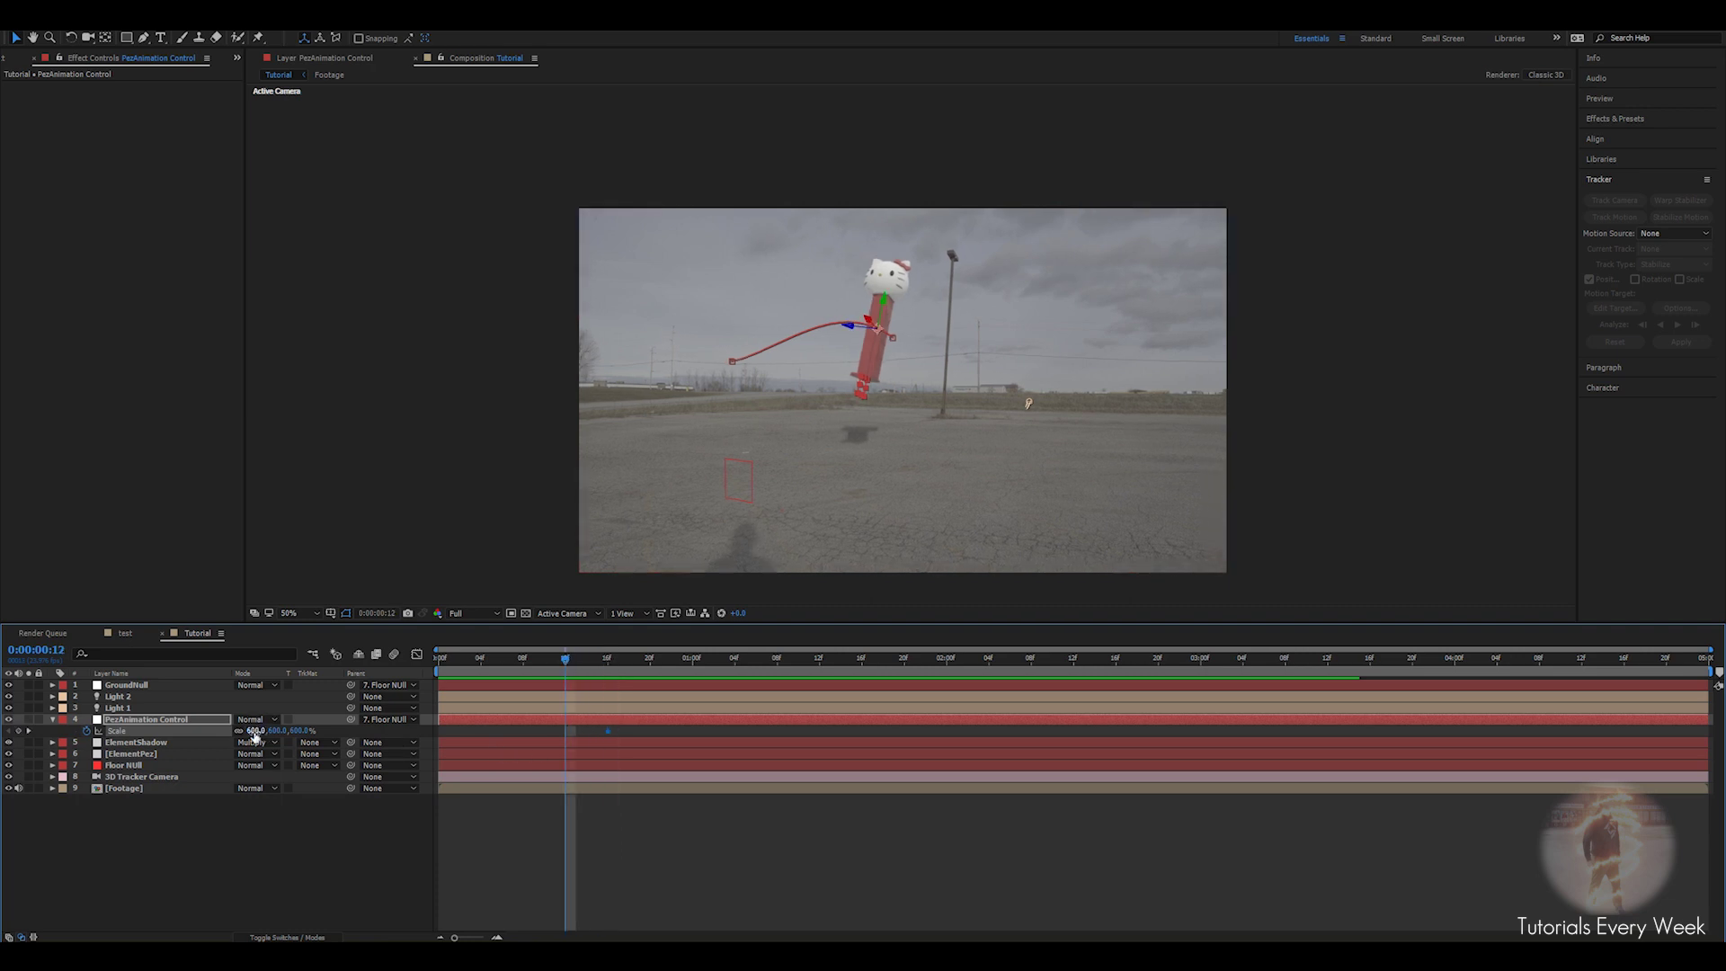
type("0")
key("Return")
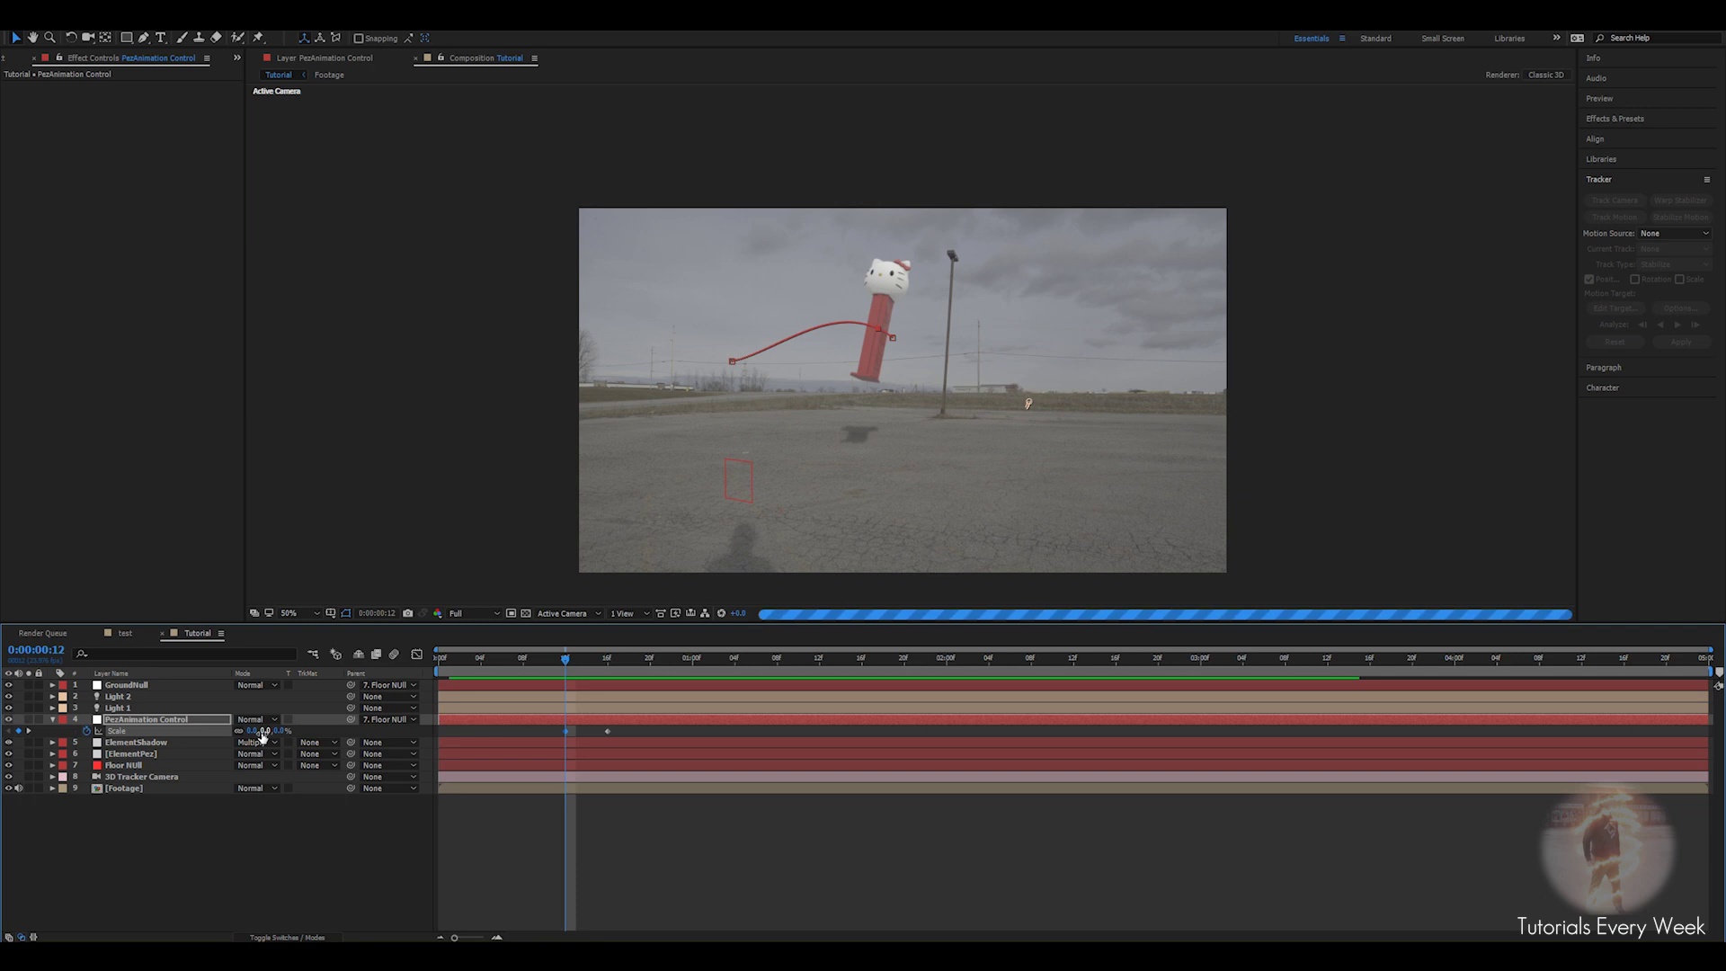
left_click_drag(568, 664, 603, 660)
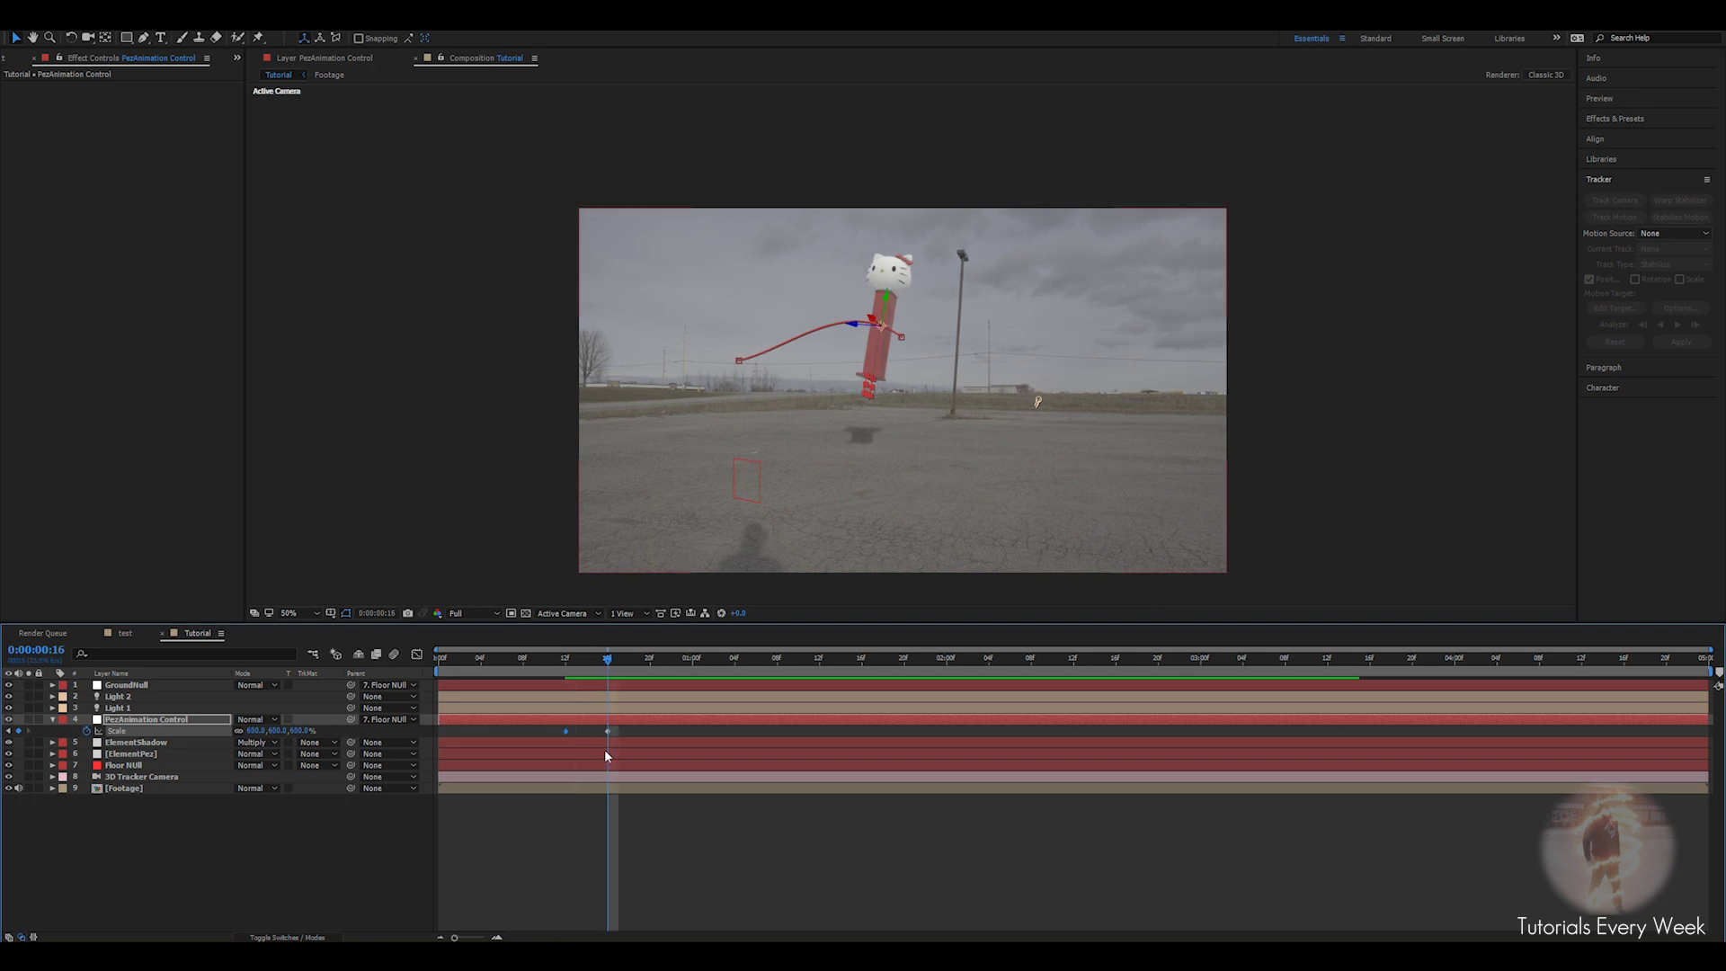
left_click_drag(607, 731, 617, 730)
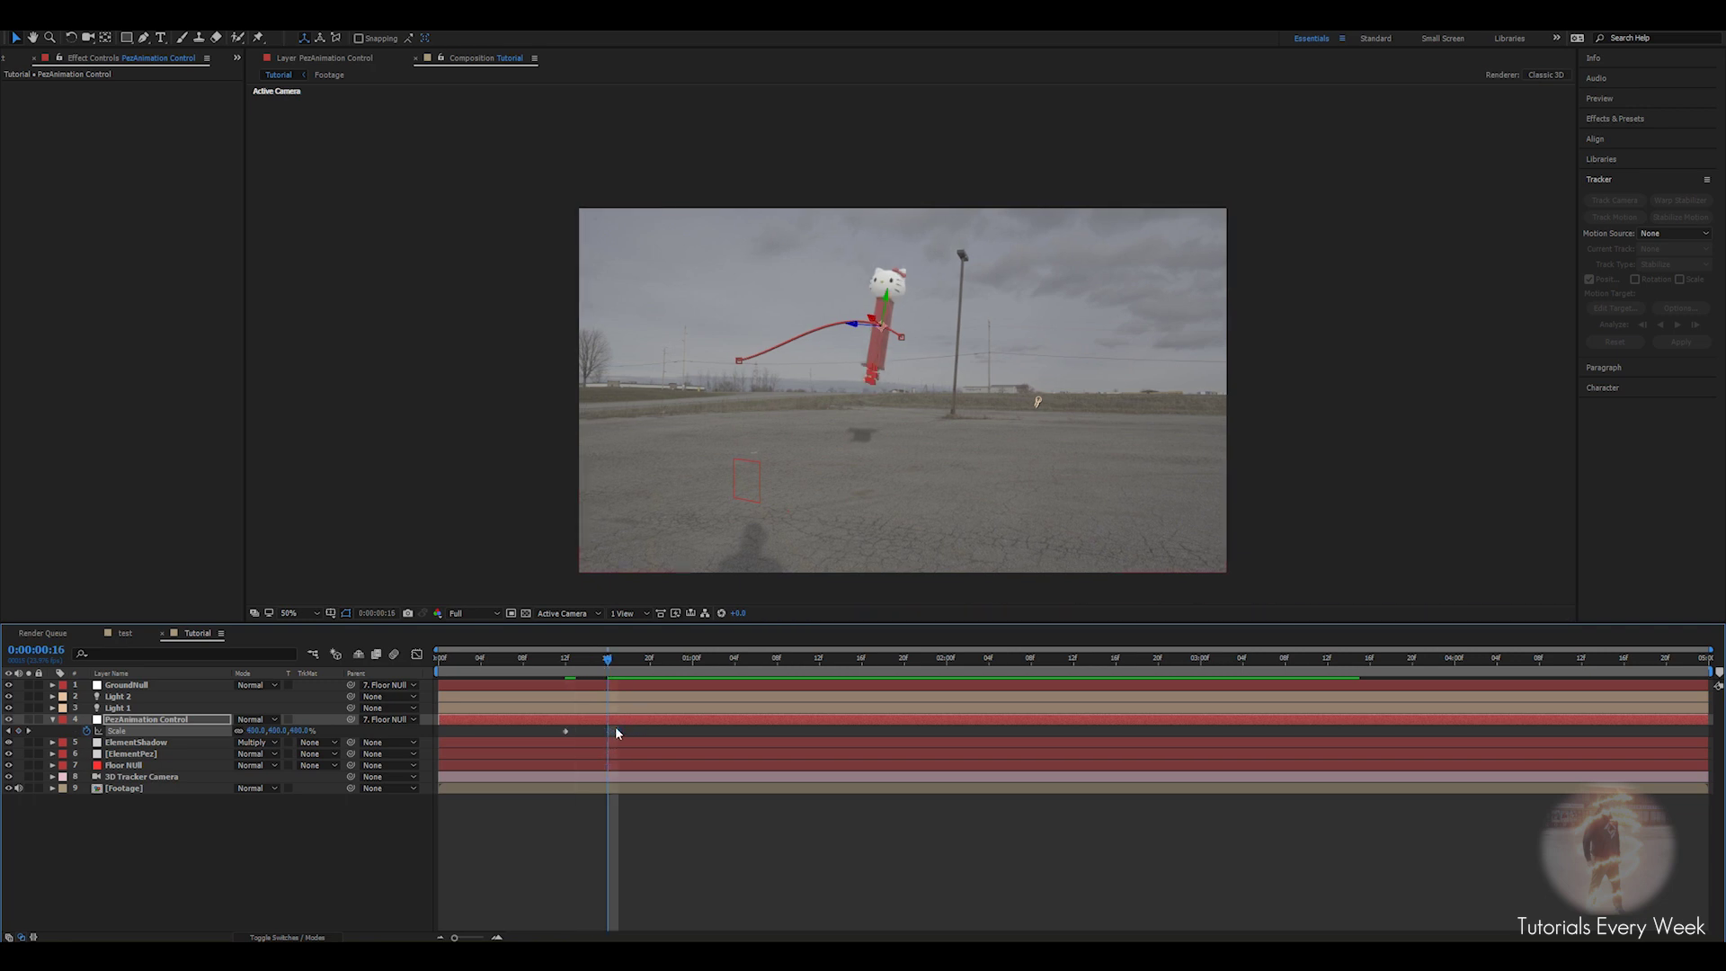
Enable motion blur on PezAnimation Control, ElementPez and the composition.
left_click(288, 937)
left_click(290, 719)
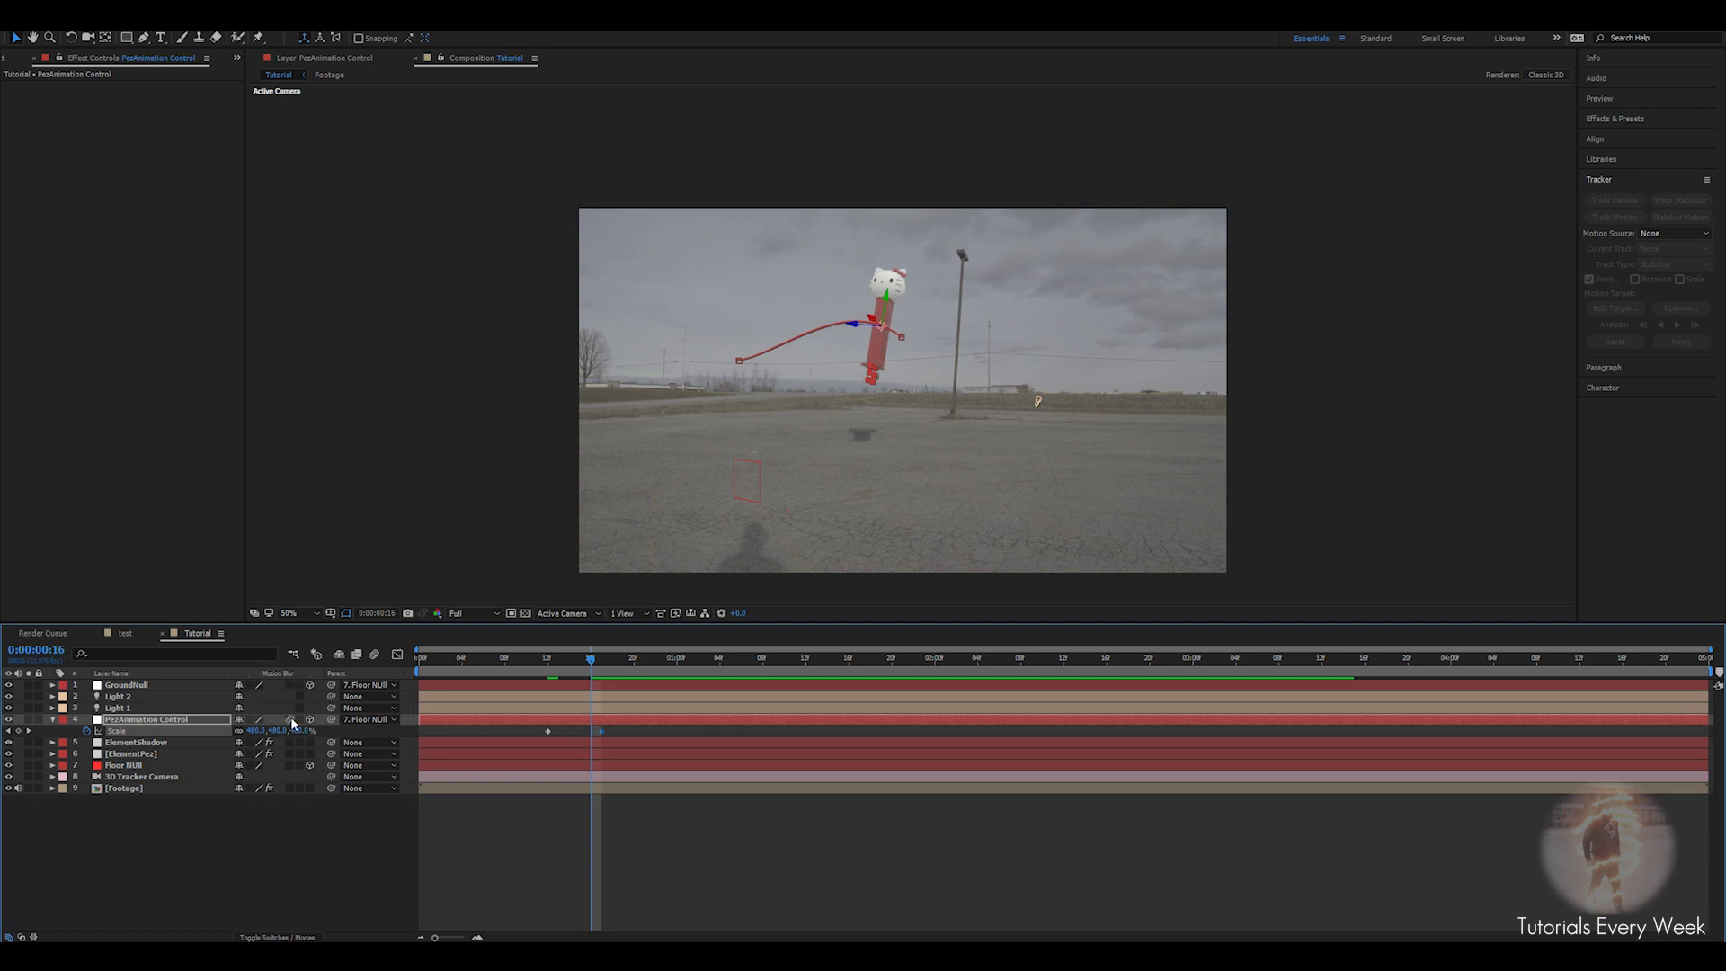
left_click(374, 656)
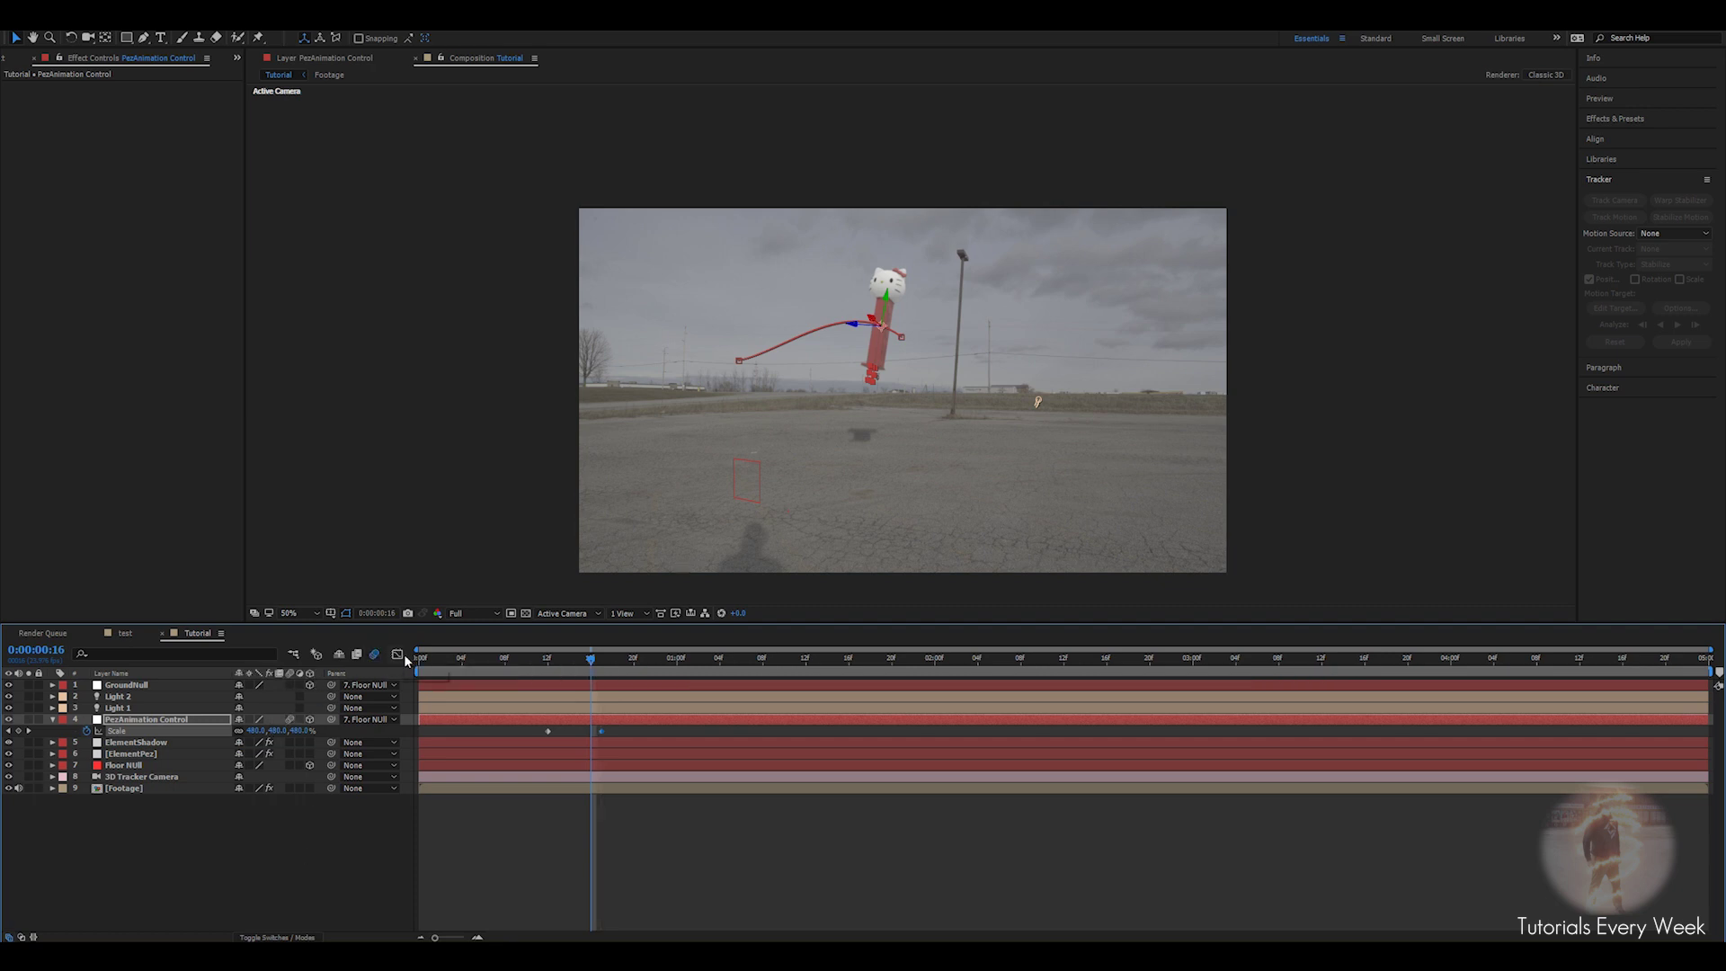
left_click_drag(600, 667, 565, 668)
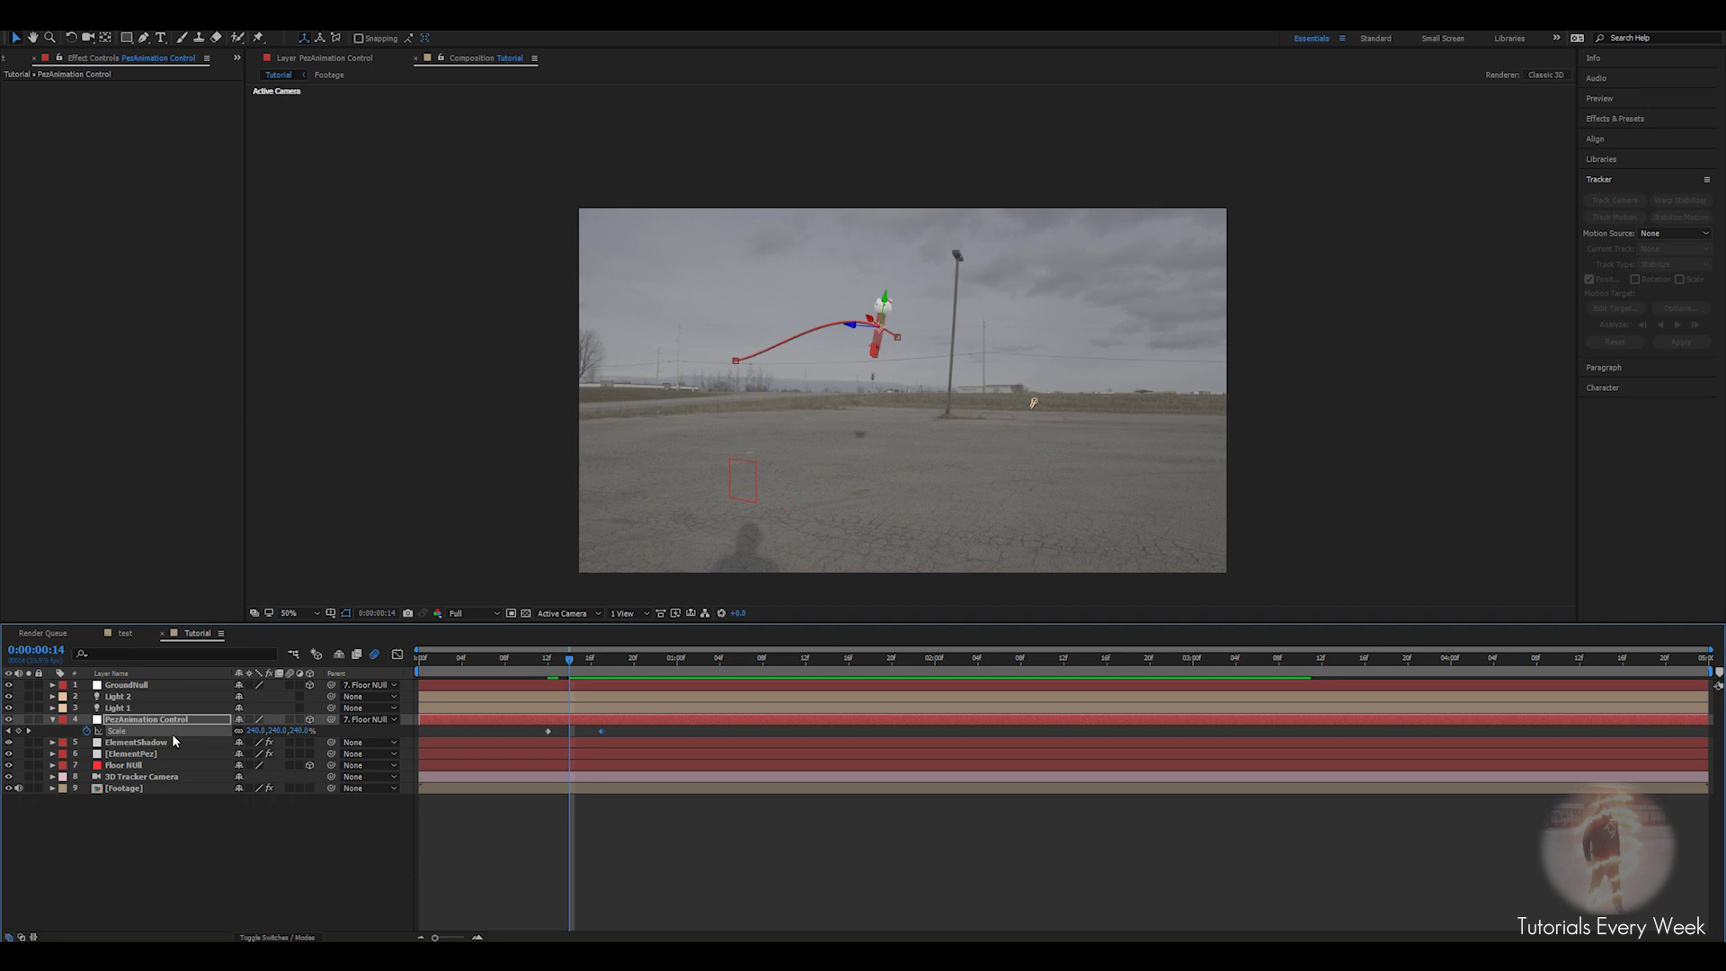
left_click(288, 753)
Deselect the layer and compare frame 12, where the Pez is hidden, with frame 15.
scroll(865, 417, "up", 3)
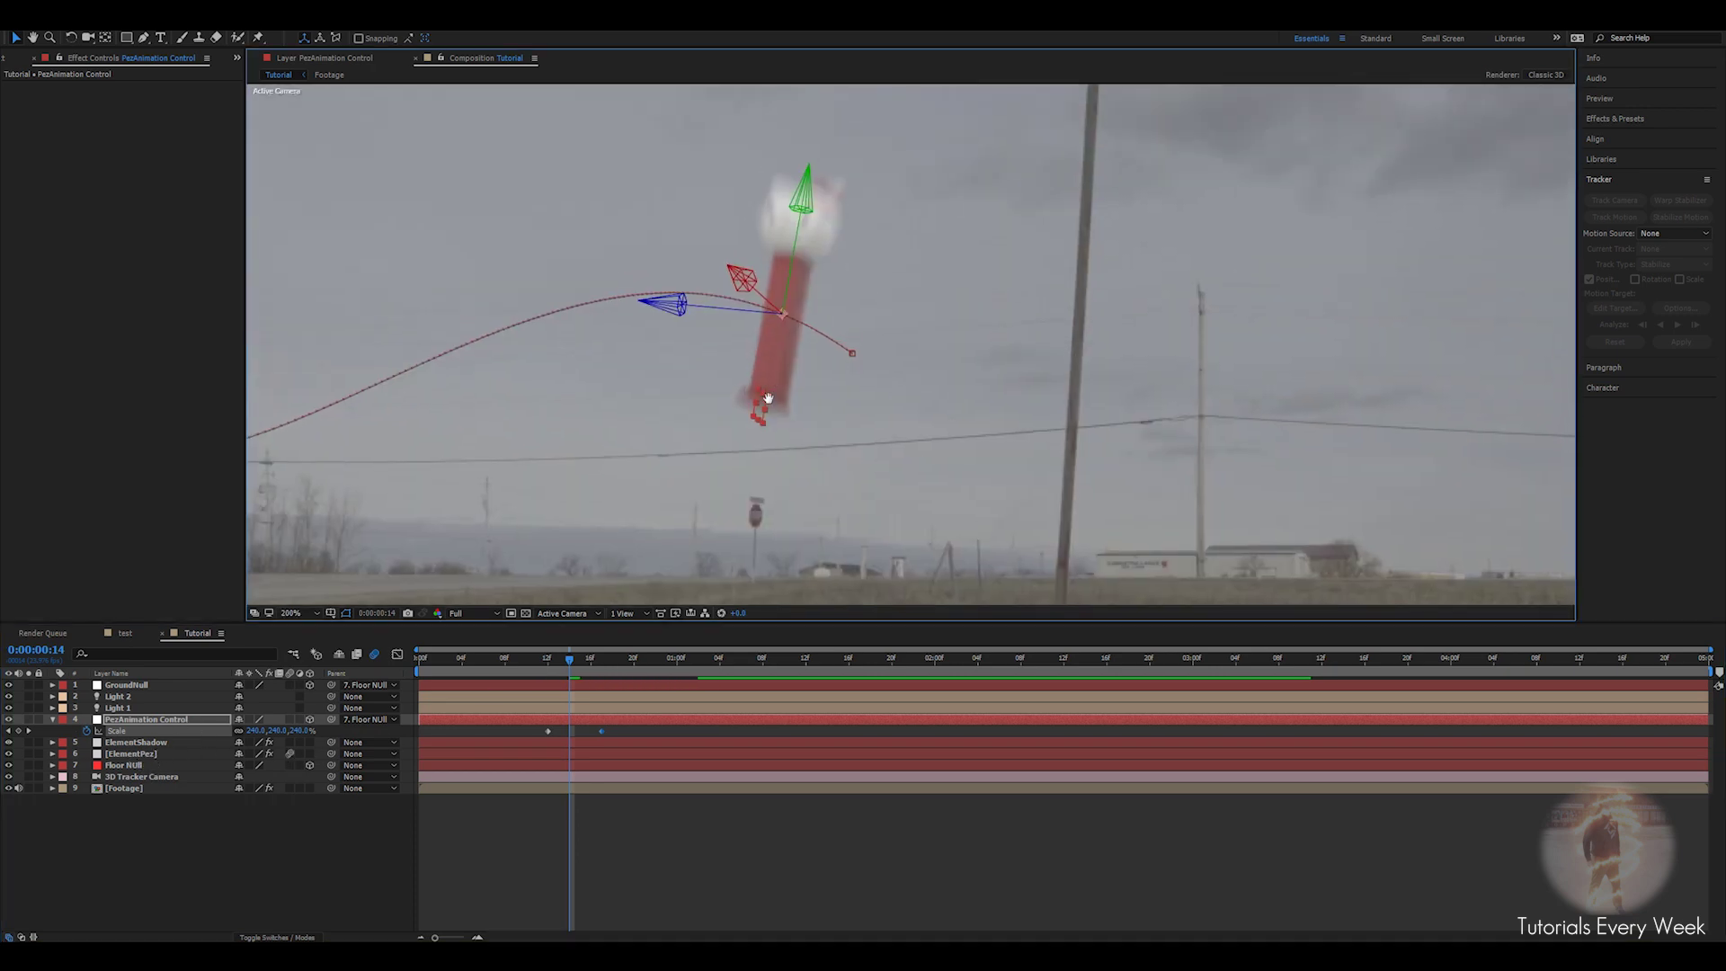
left_click(741, 841)
scroll(766, 445, "down", 2)
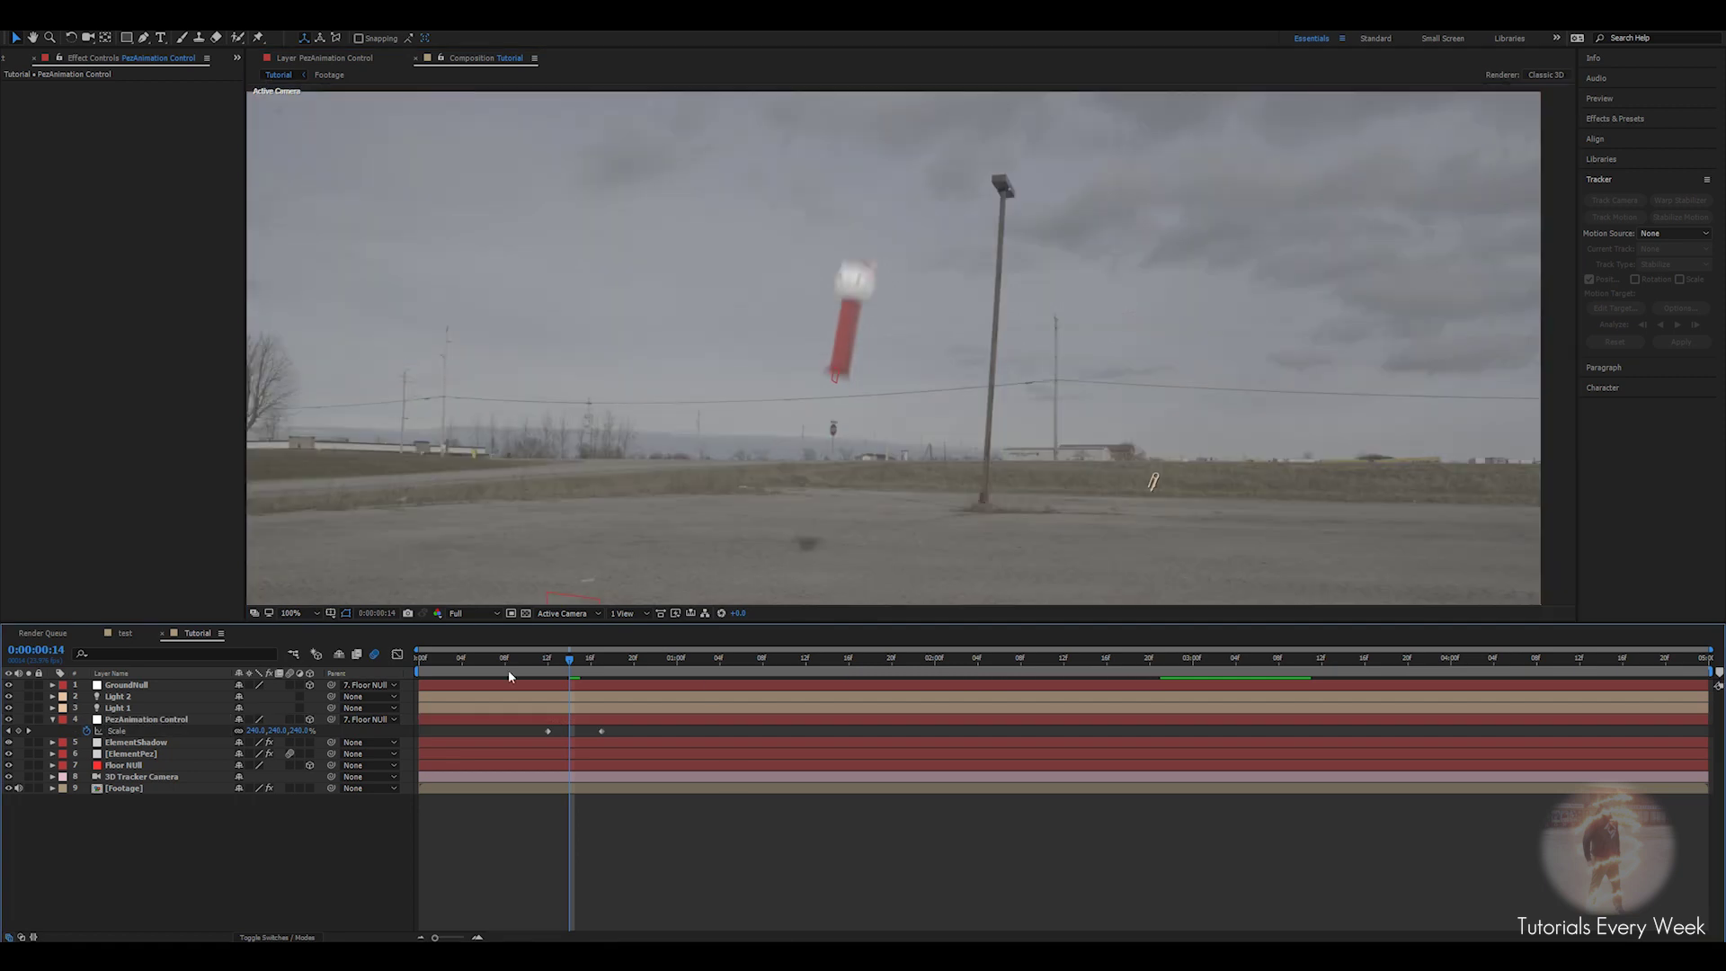
left_click_drag(569, 662, 547, 663)
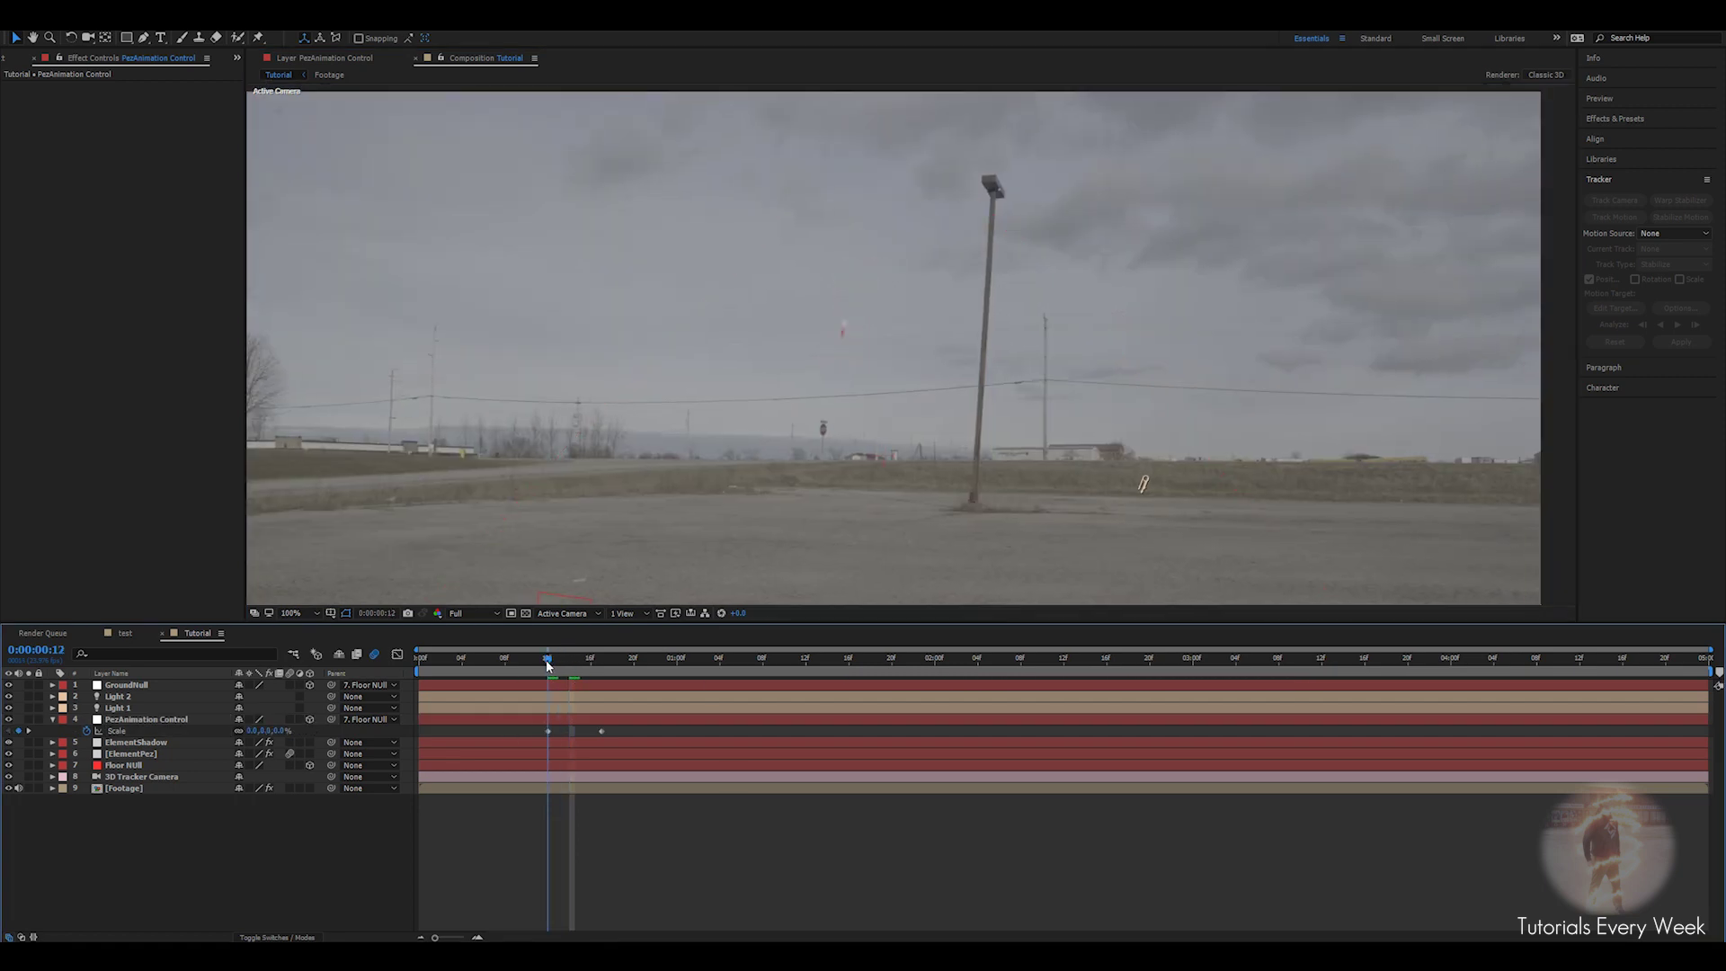
left_click_drag(544, 666, 581, 666)
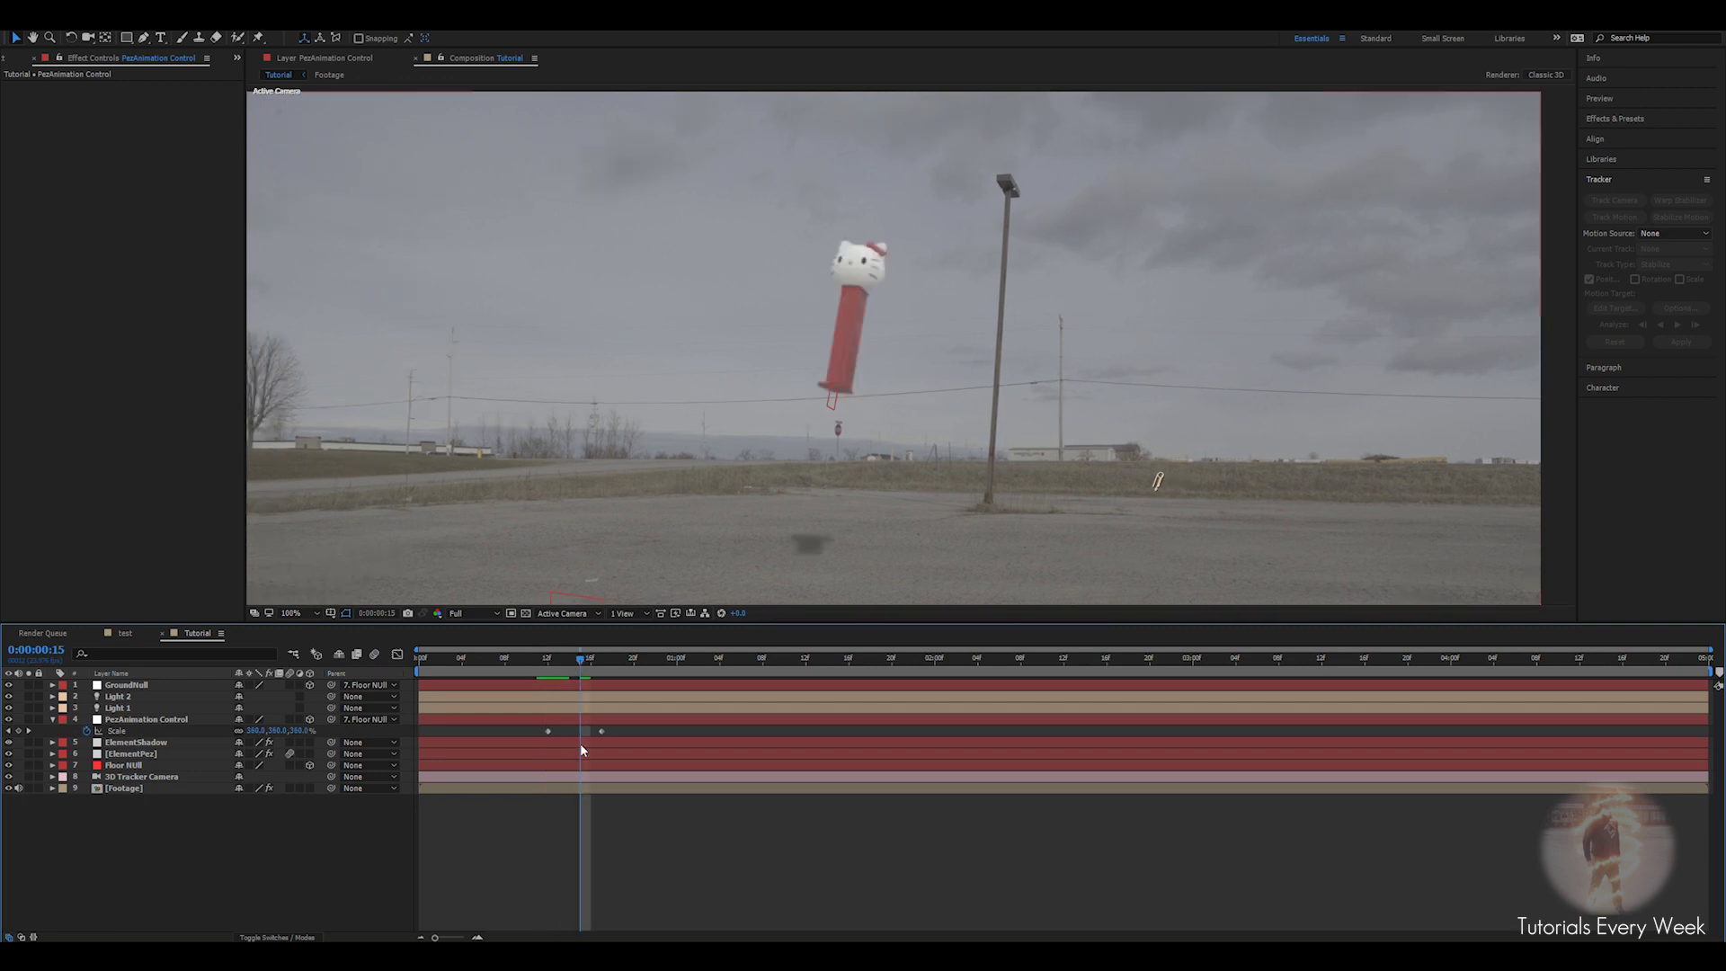
Apply CC Wide Time to ElementPez and set Backward Steps to 5 at frame 12.
left_click(139, 754)
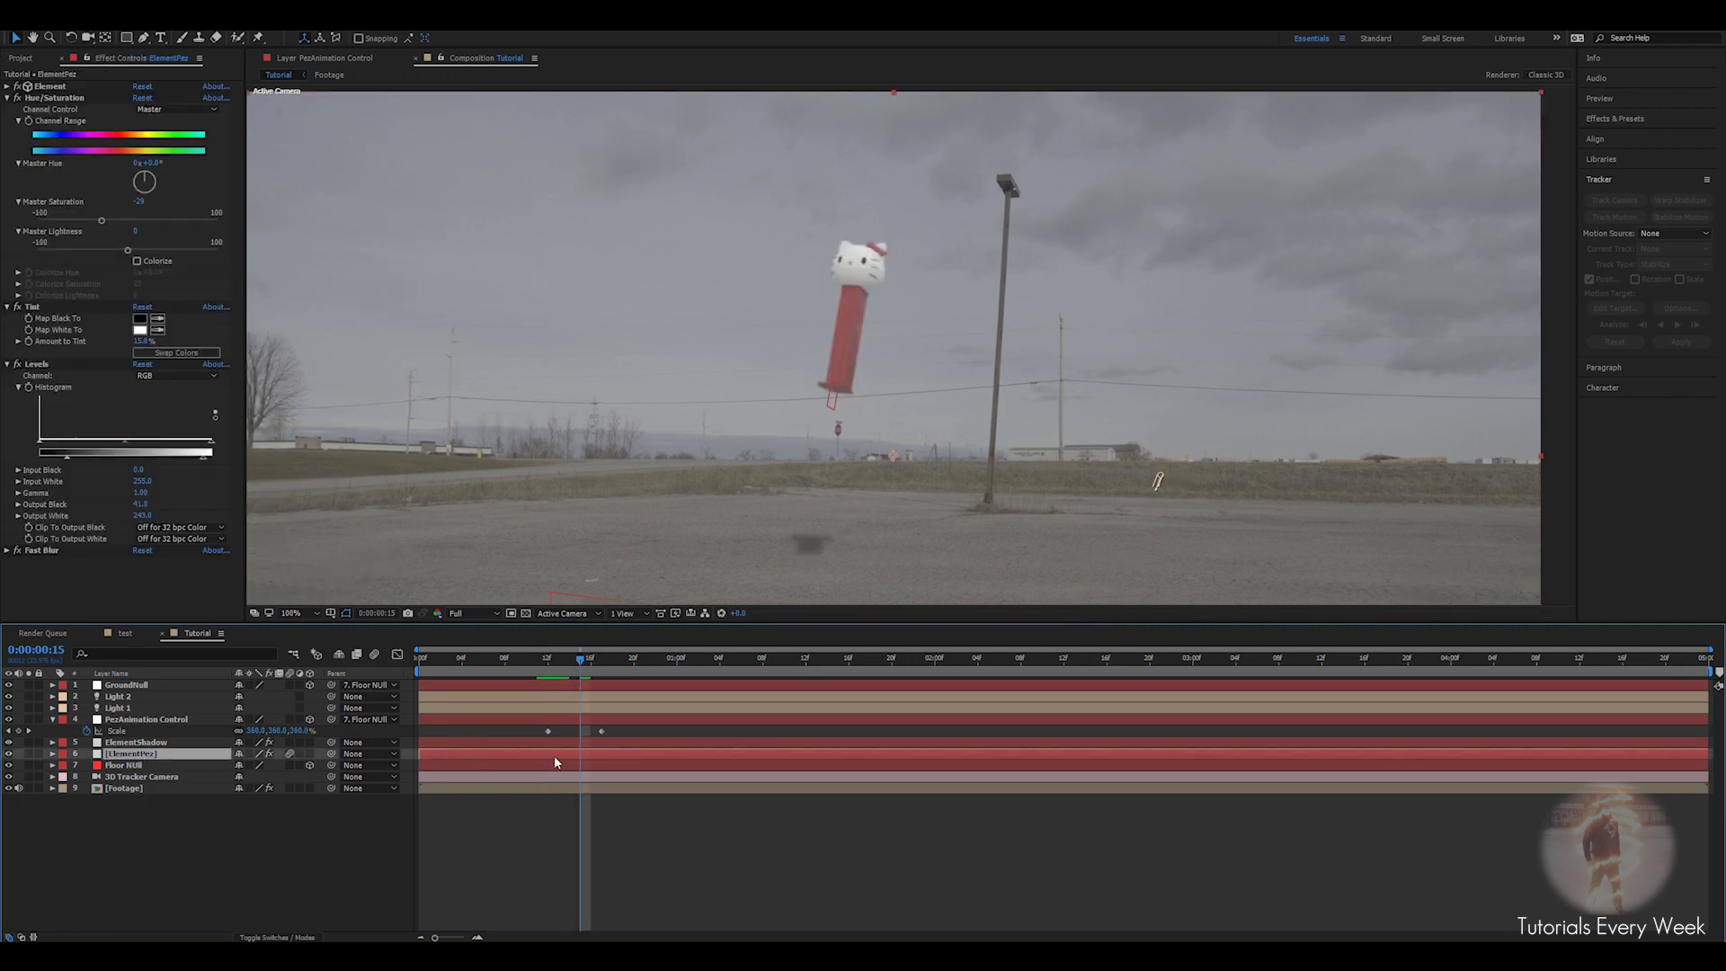
key("ctrl+space")
type("cc w")
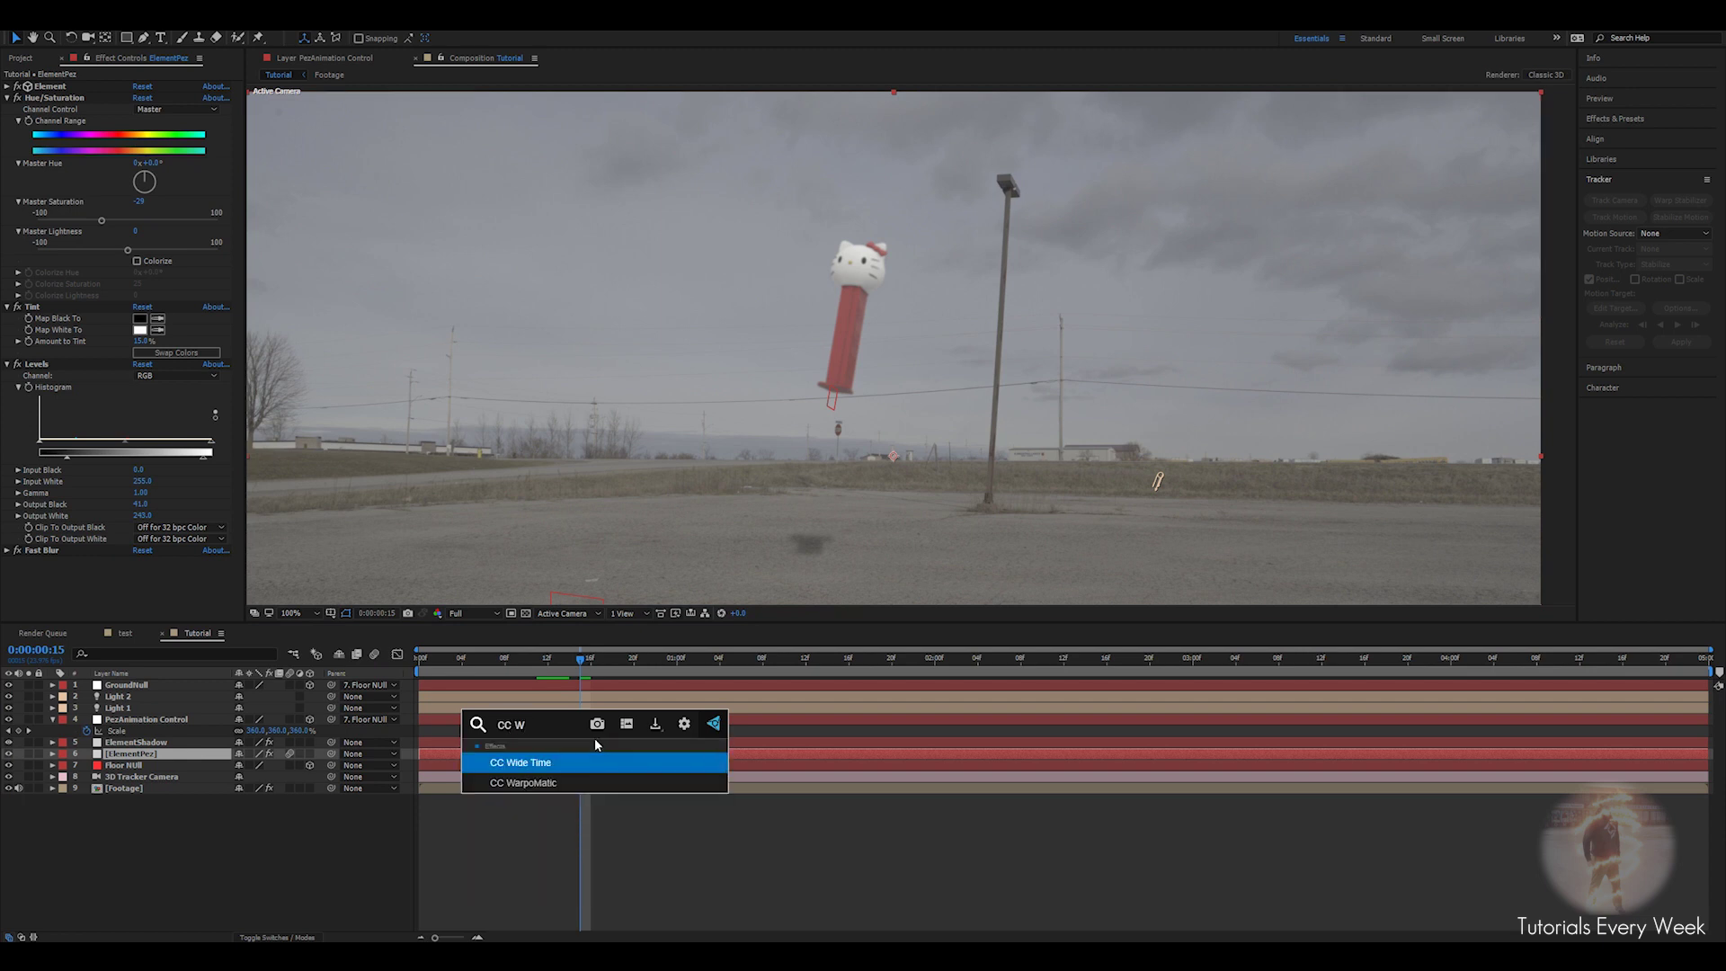
key("Return")
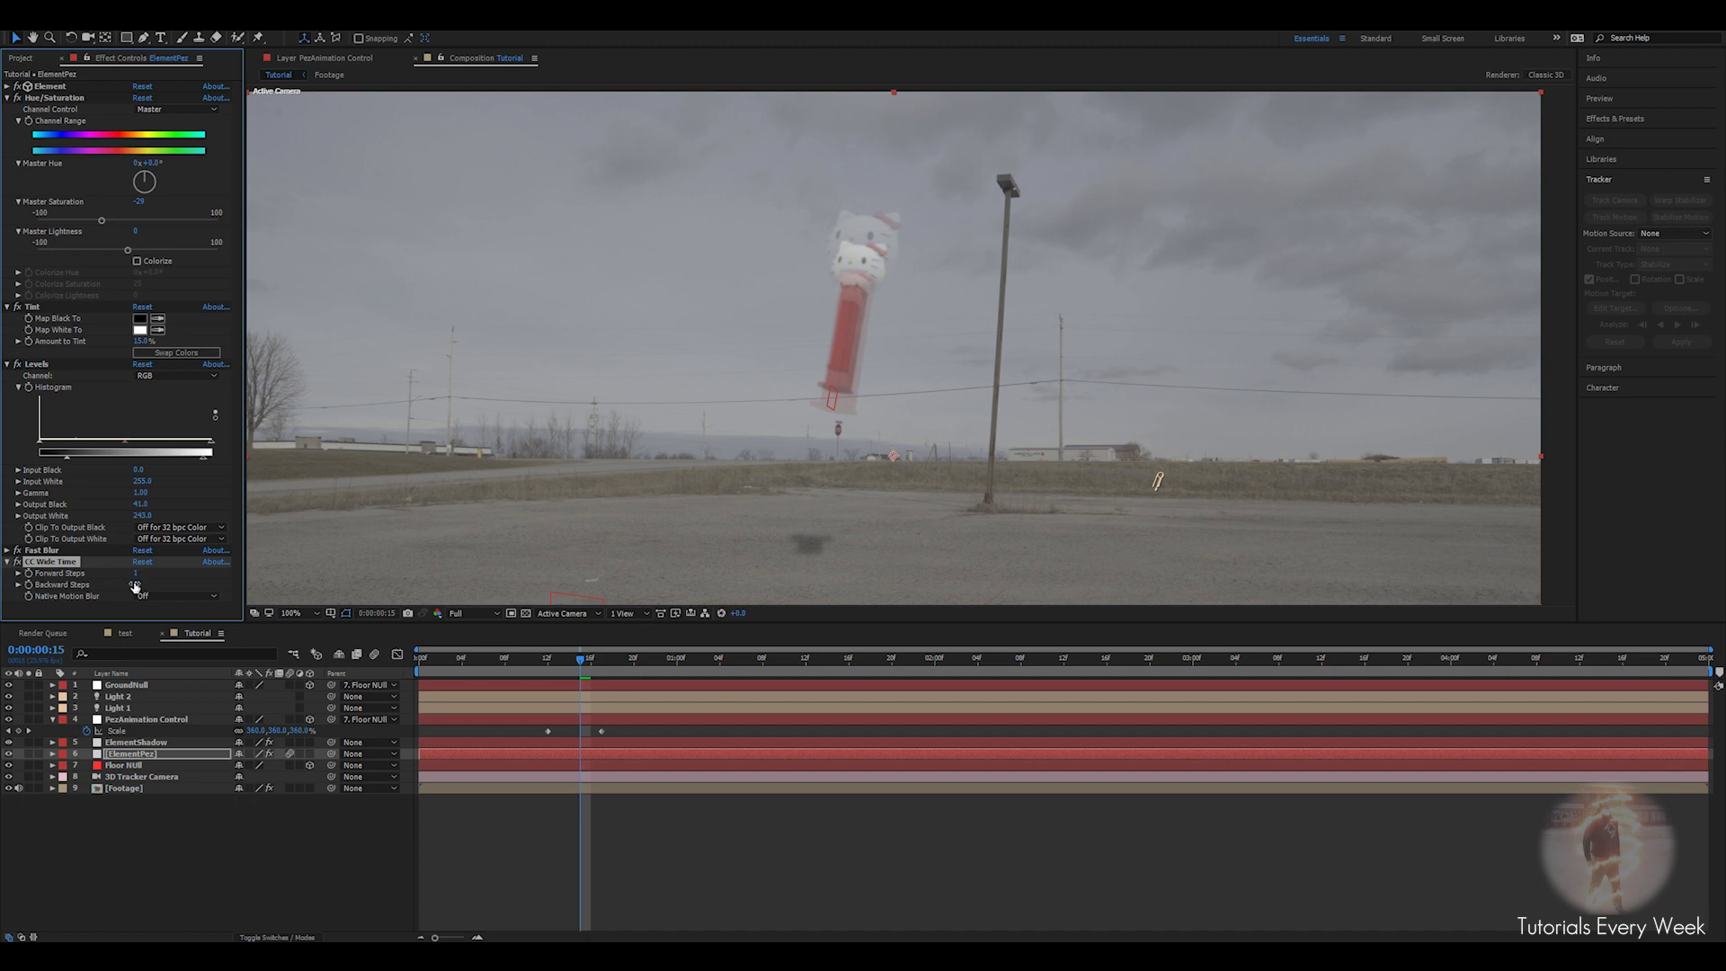
left_click(550, 657)
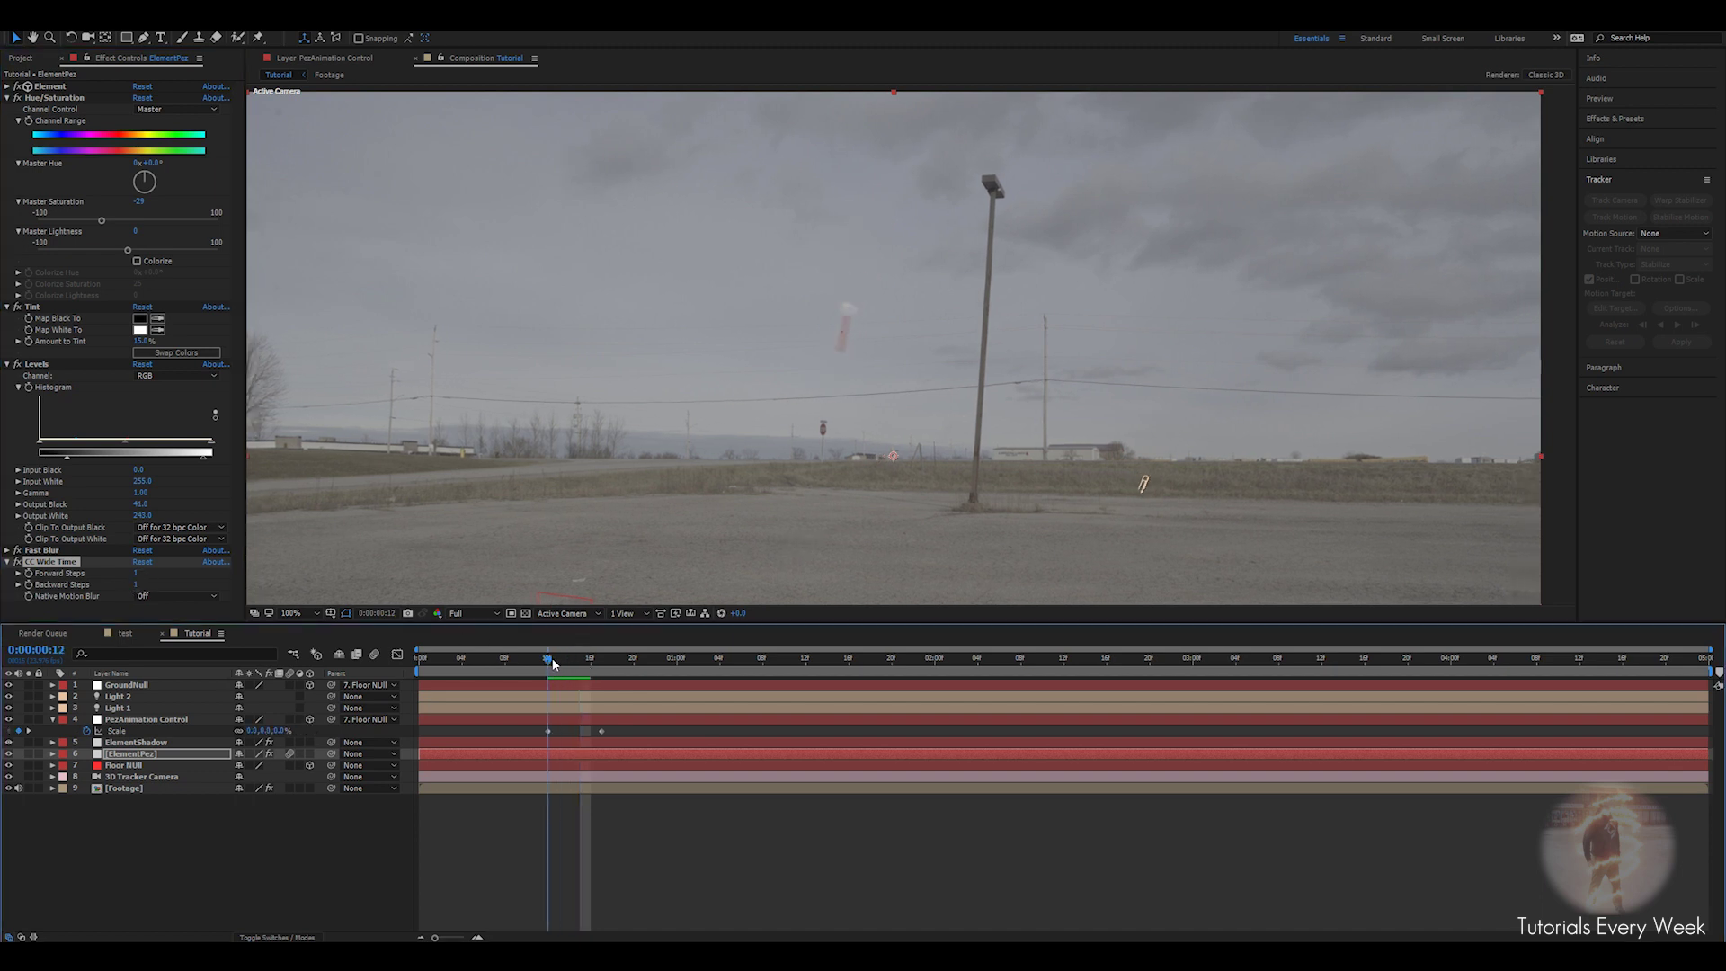
left_click(135, 584)
type("5")
key("Return")
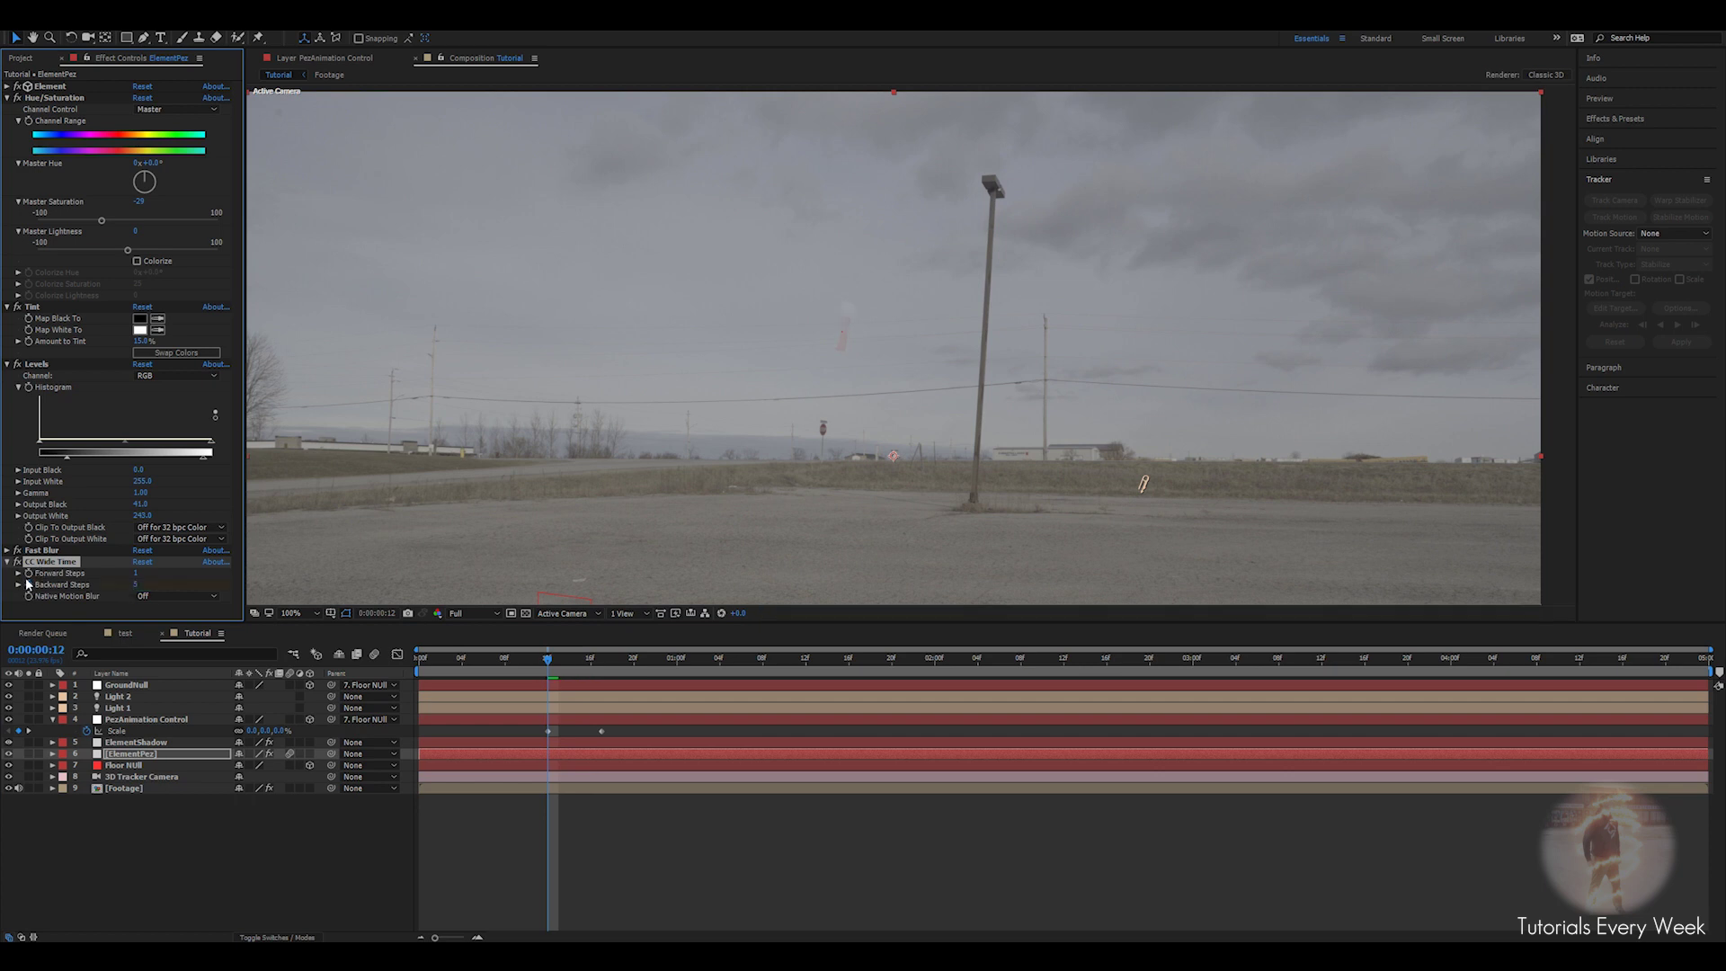
Keyframe Forward and Backward Steps to 0 at frame 17 so the trails end there.
left_click_drag(550, 664, 602, 665)
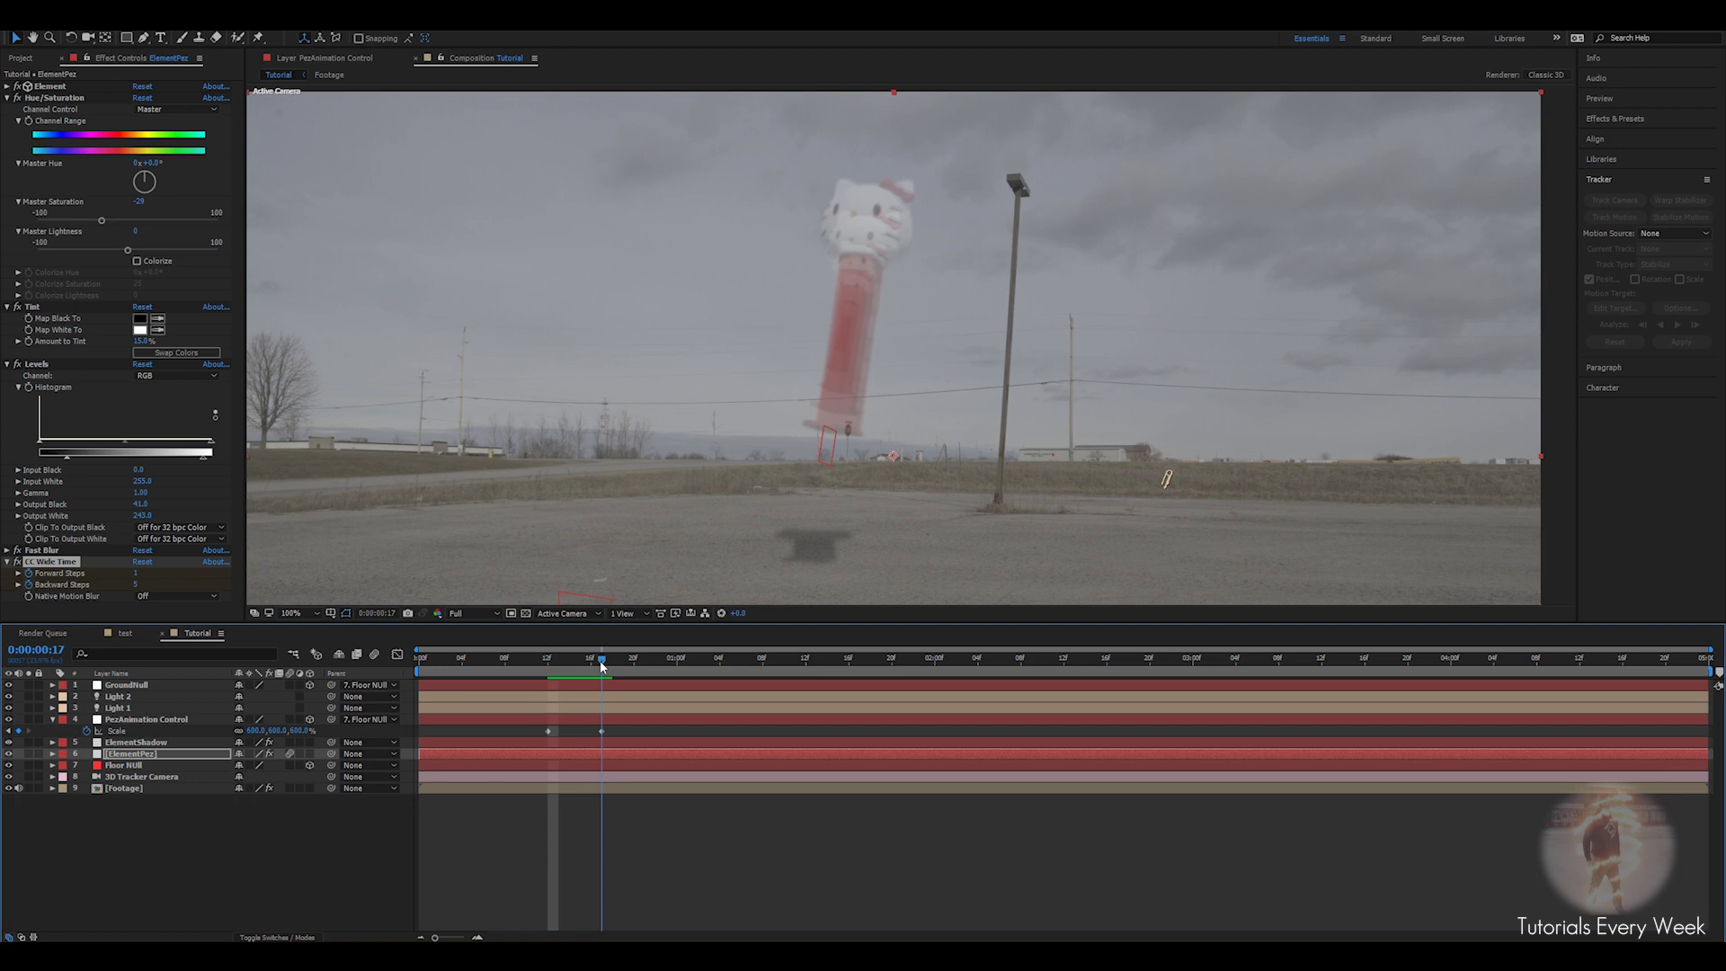
left_click_drag(600, 660, 548, 662)
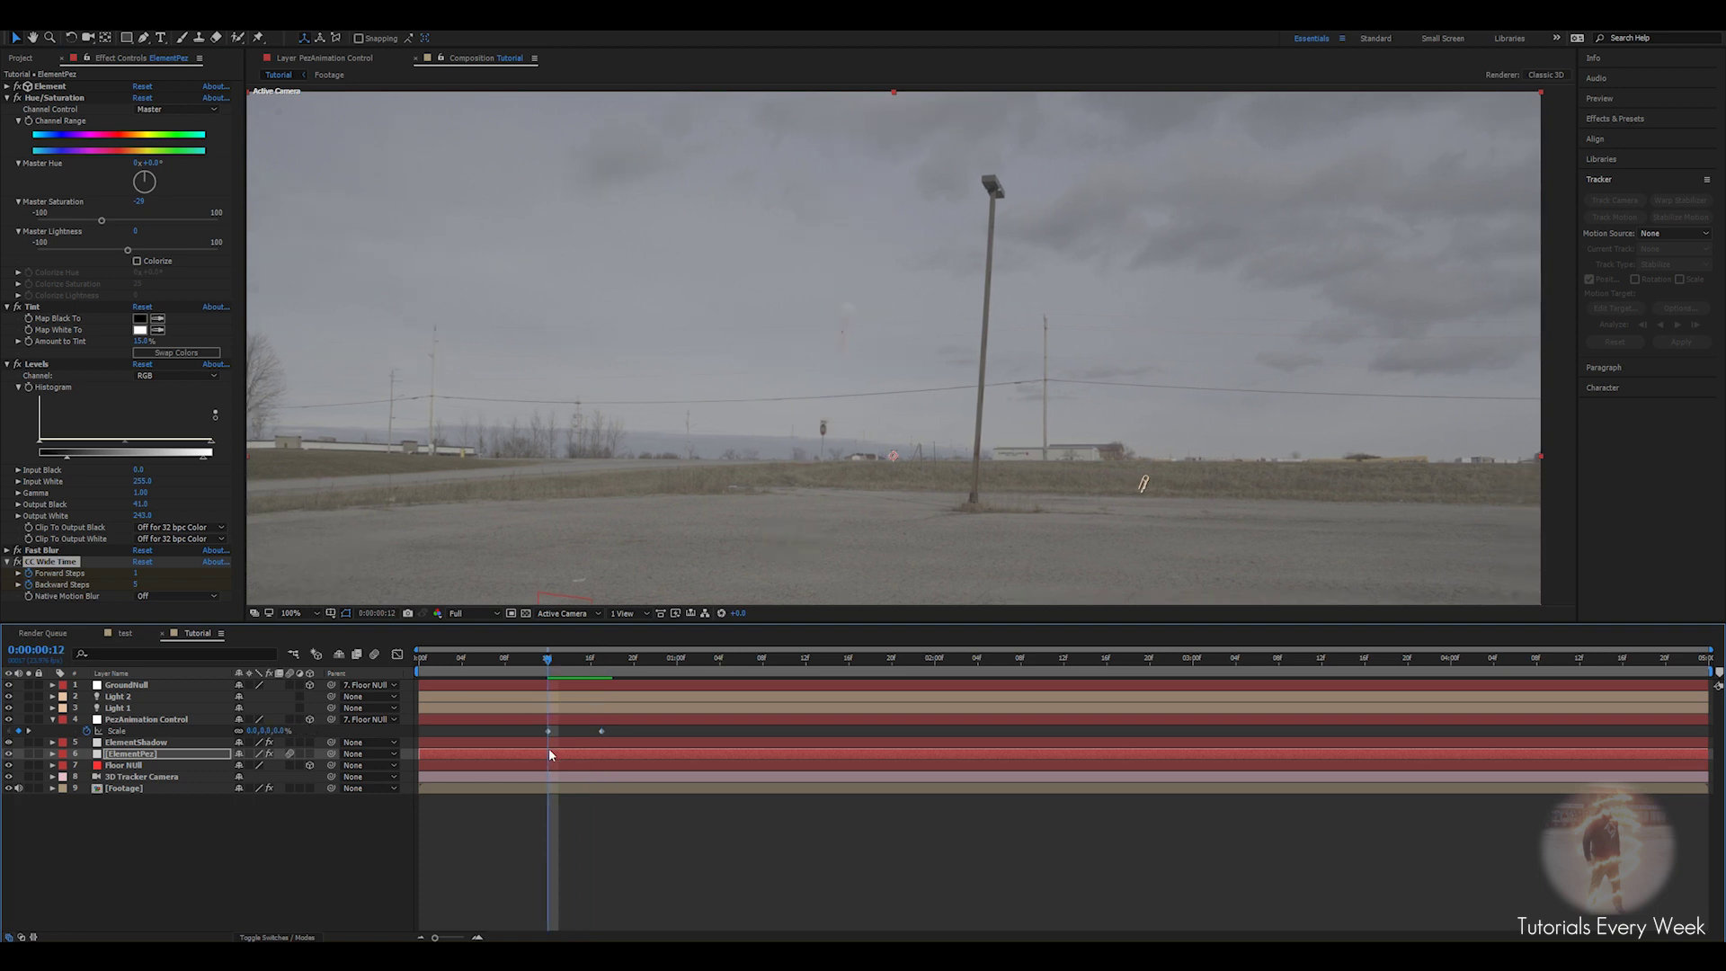
key("u")
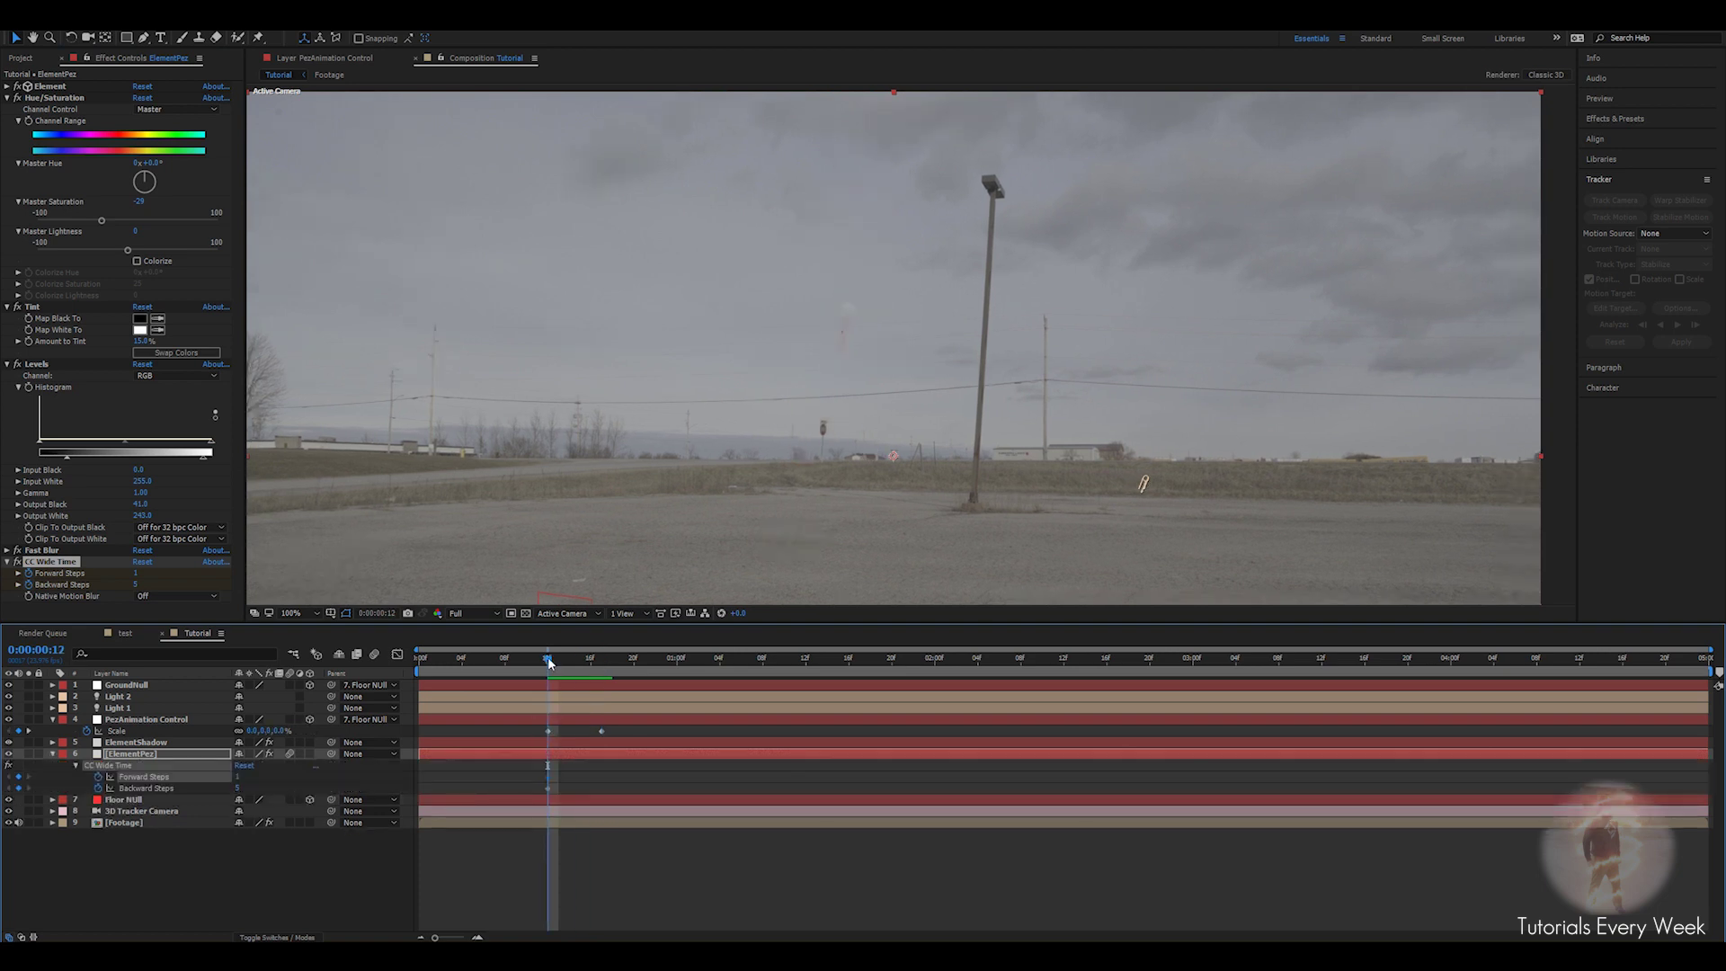
left_click_drag(550, 662, 604, 665)
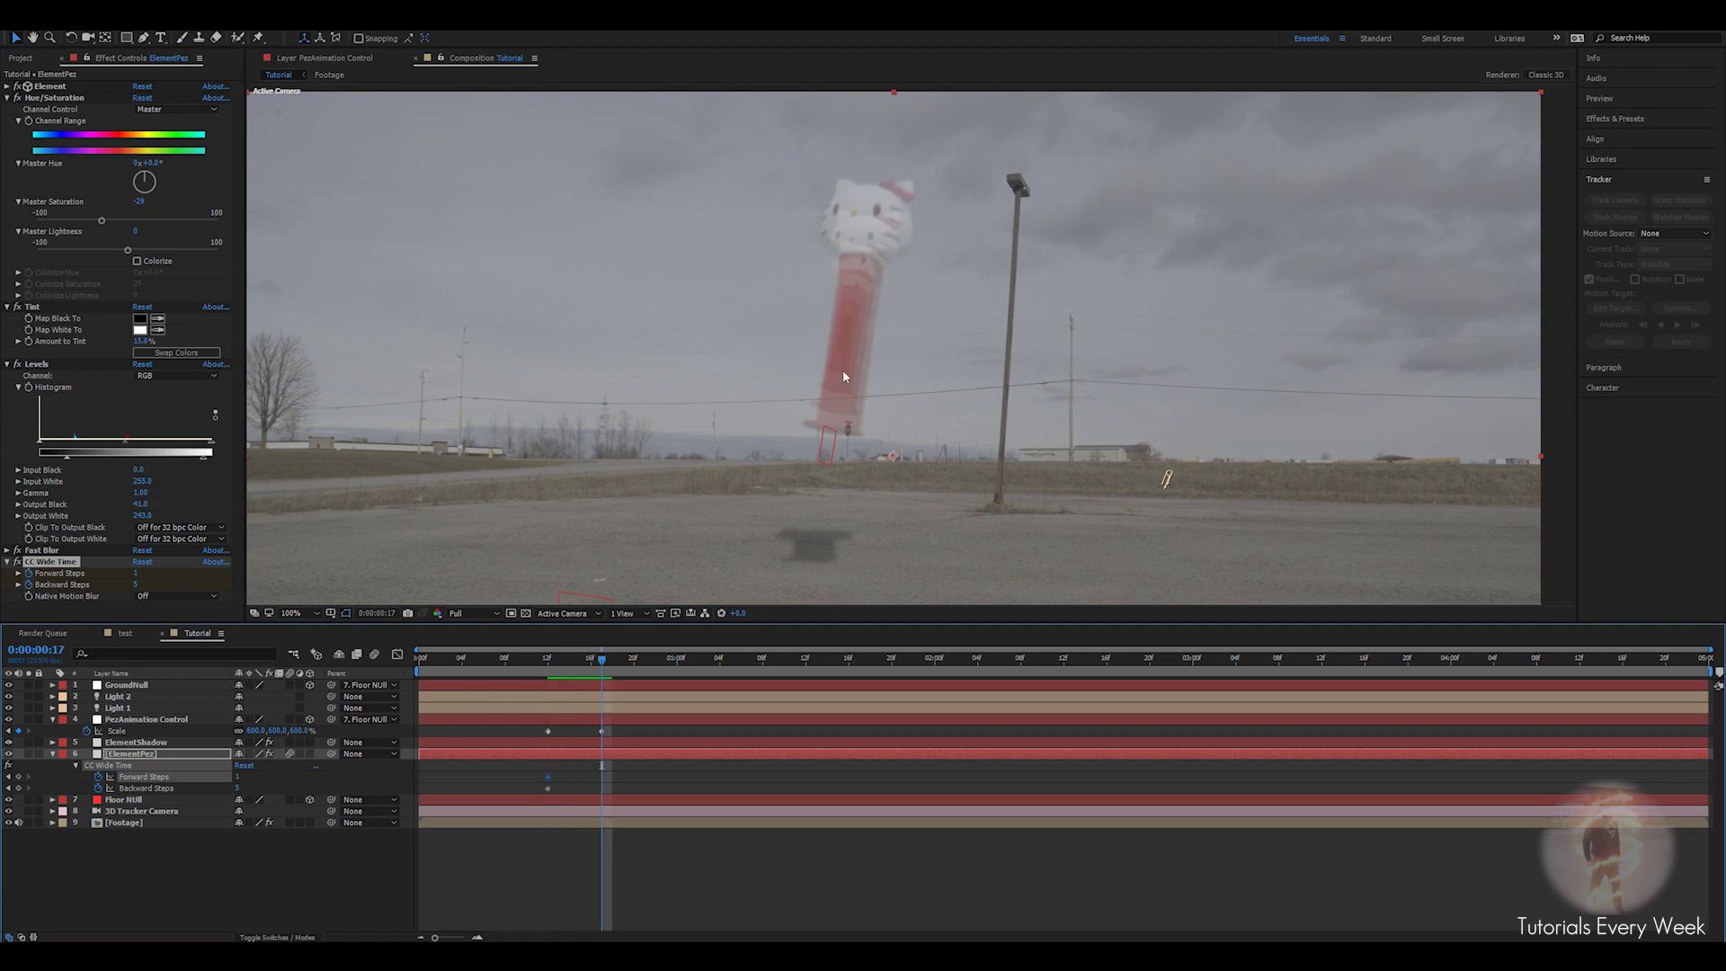
left_click(135, 572)
type("0")
key("Tab")
type("0")
key("Return")
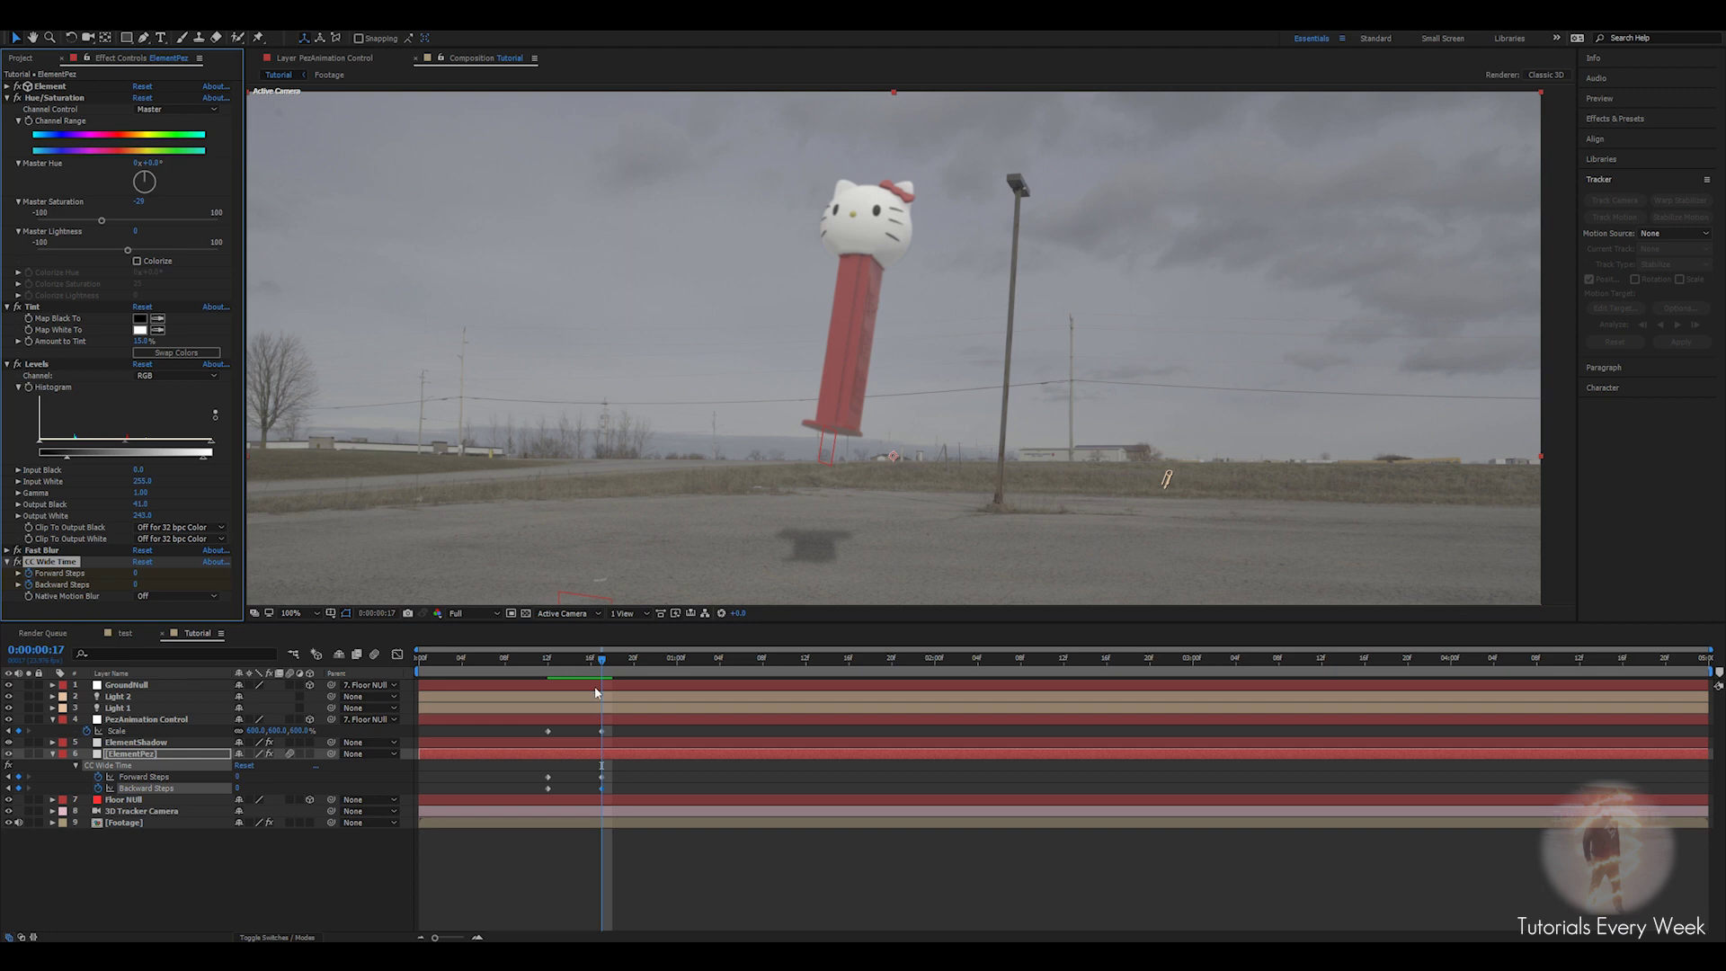
left_click_drag(608, 672, 515, 664)
Move the final Scale and CC Wide Time keyframes one frame earlier.
key("comma")
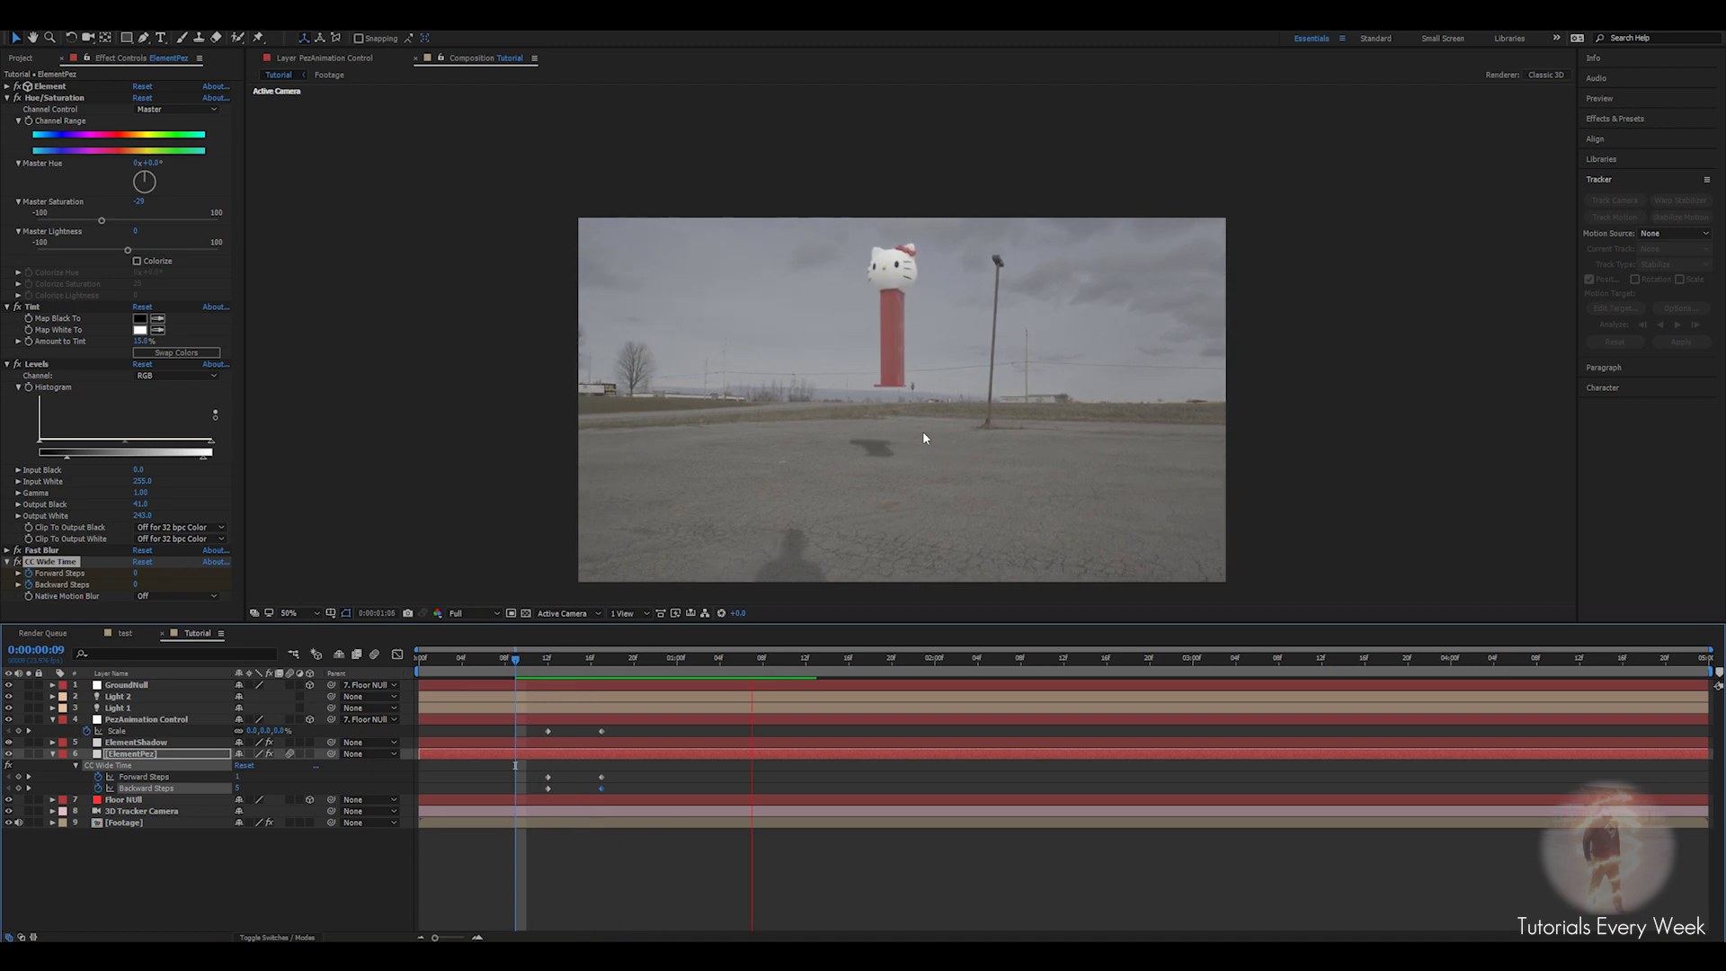
key("space")
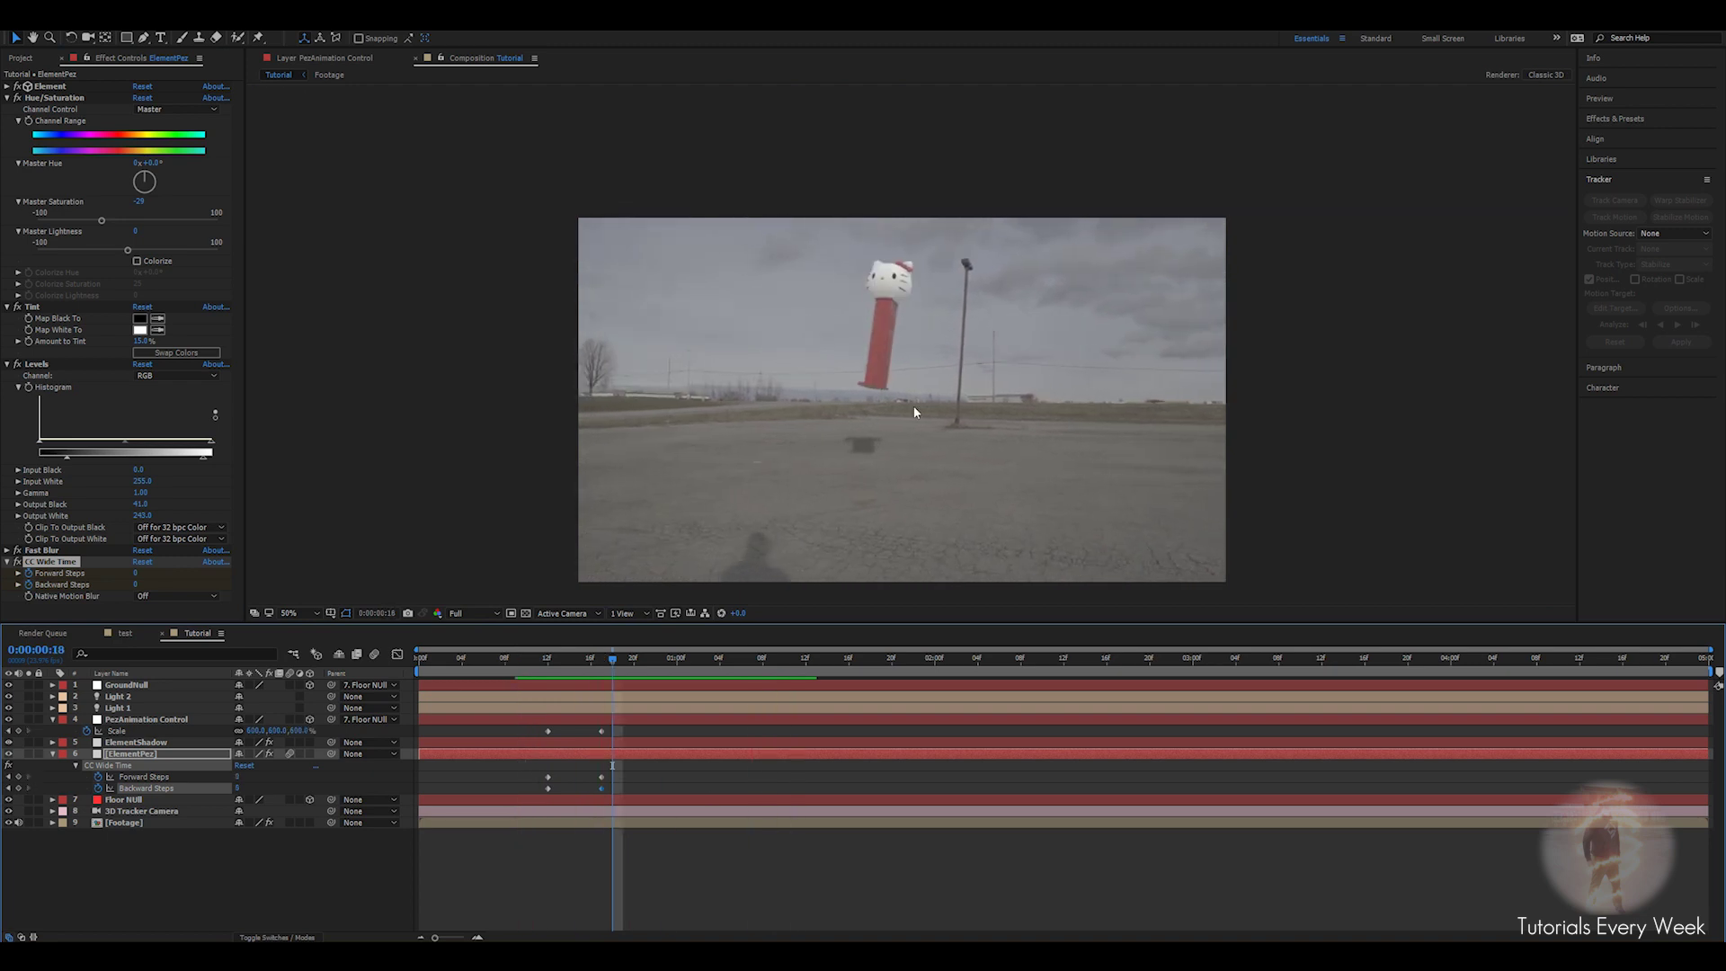
key("period")
left_click_drag(601, 656, 569, 658)
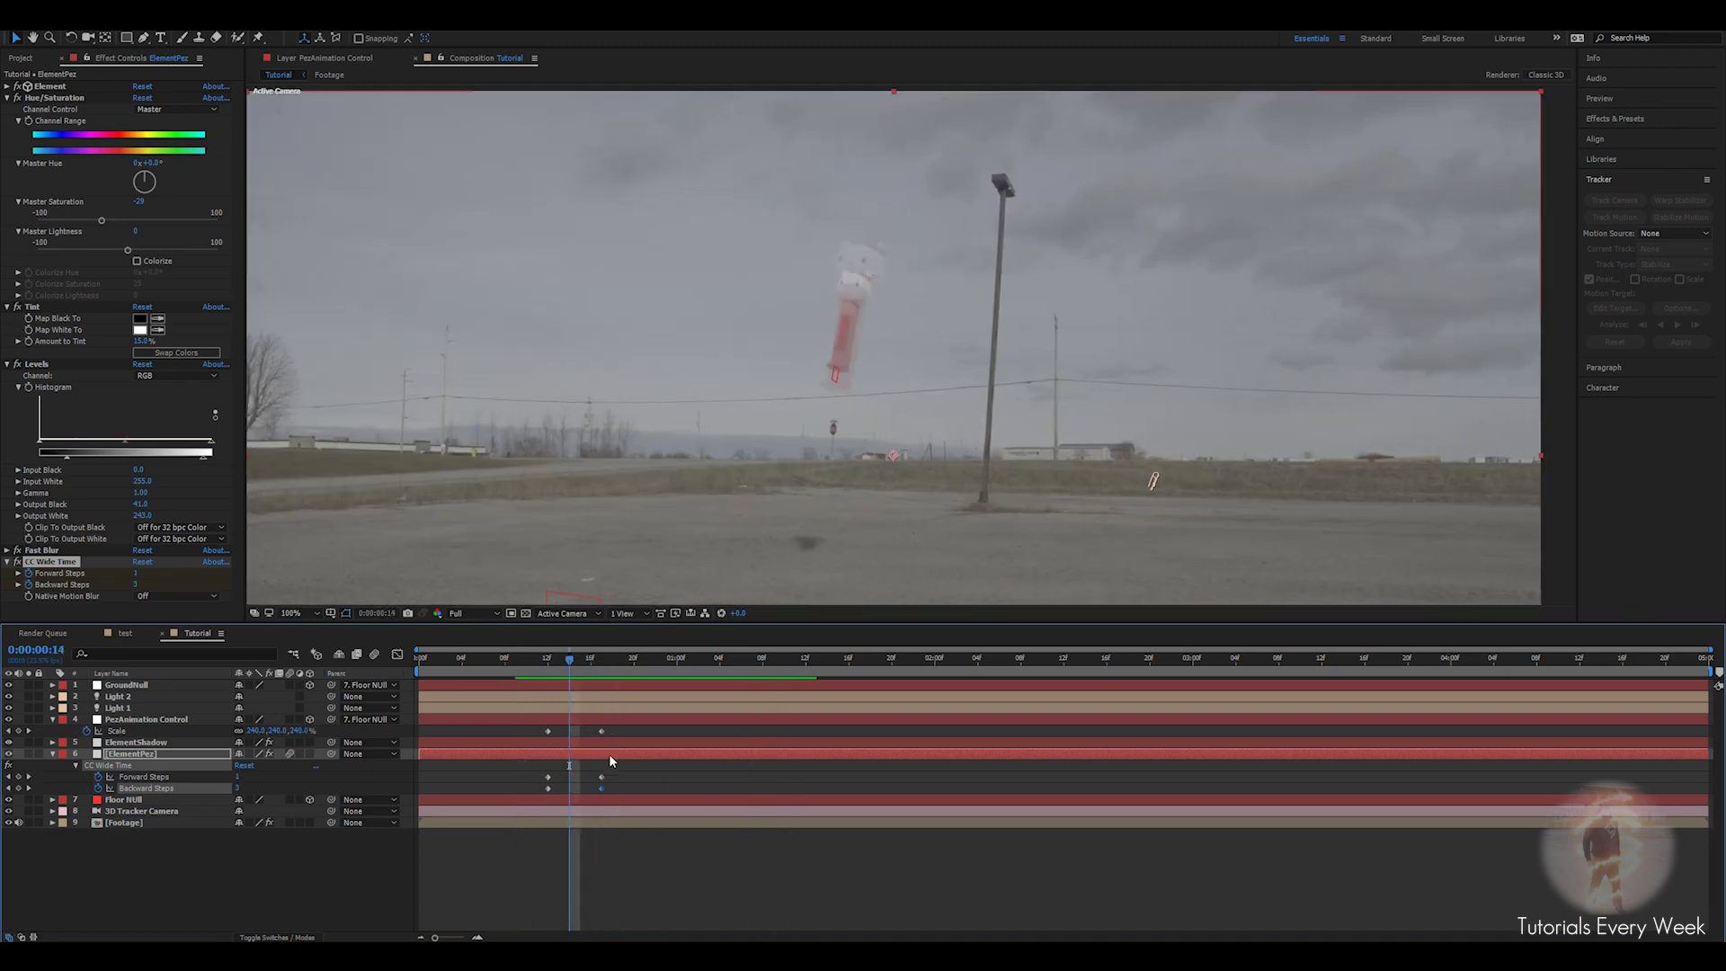
left_click_drag(601, 732, 589, 730)
left_click_drag(624, 790, 579, 779)
Preview the quicker pop-in and switch on the composition's Motion Blur master switch.
left_click_drag(574, 661, 526, 659)
key("space")
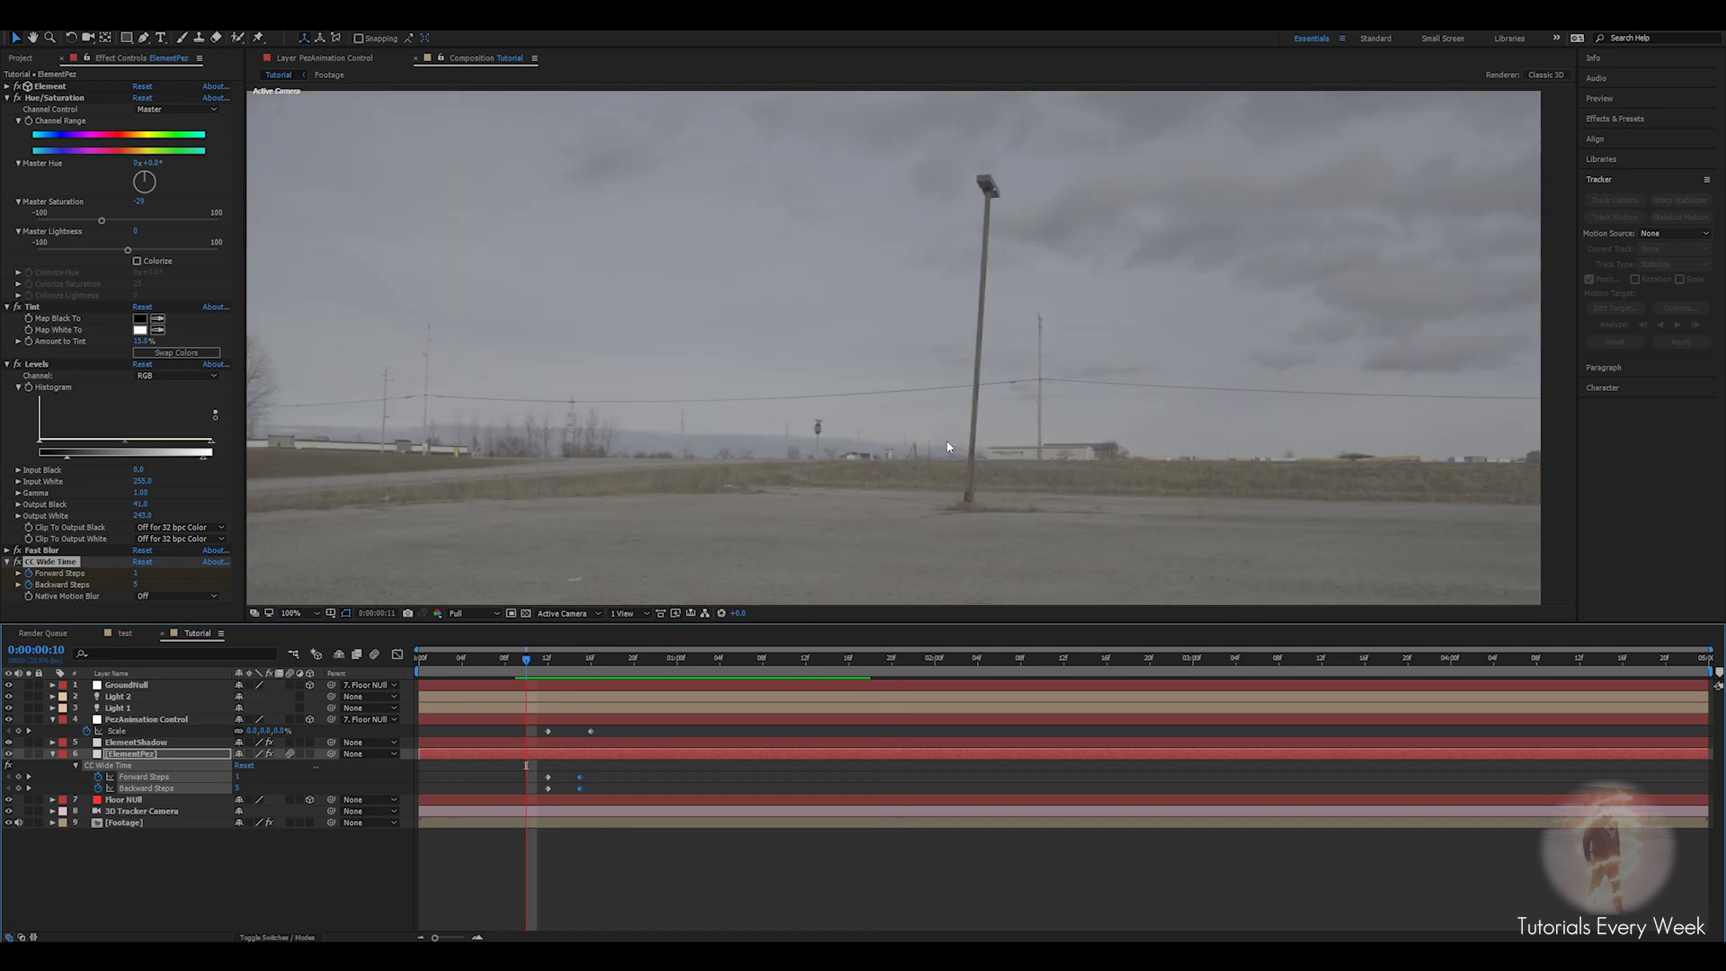
key("comma")
key("comma")
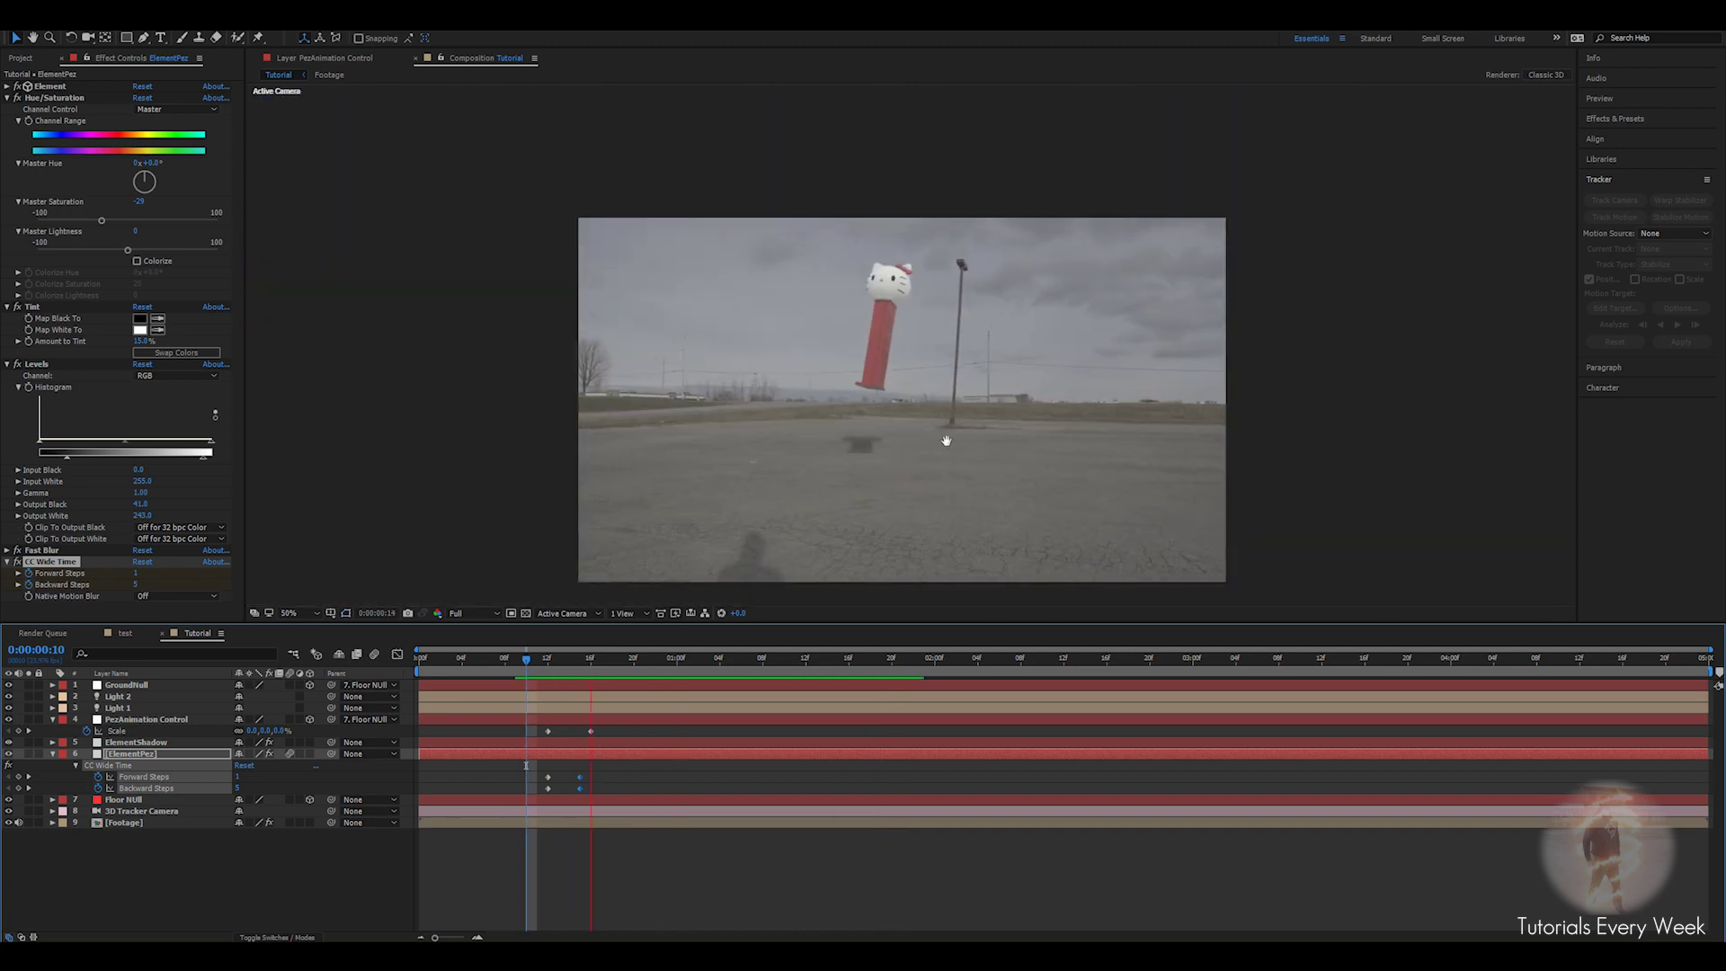
key("space")
left_click_drag(591, 663, 593, 805)
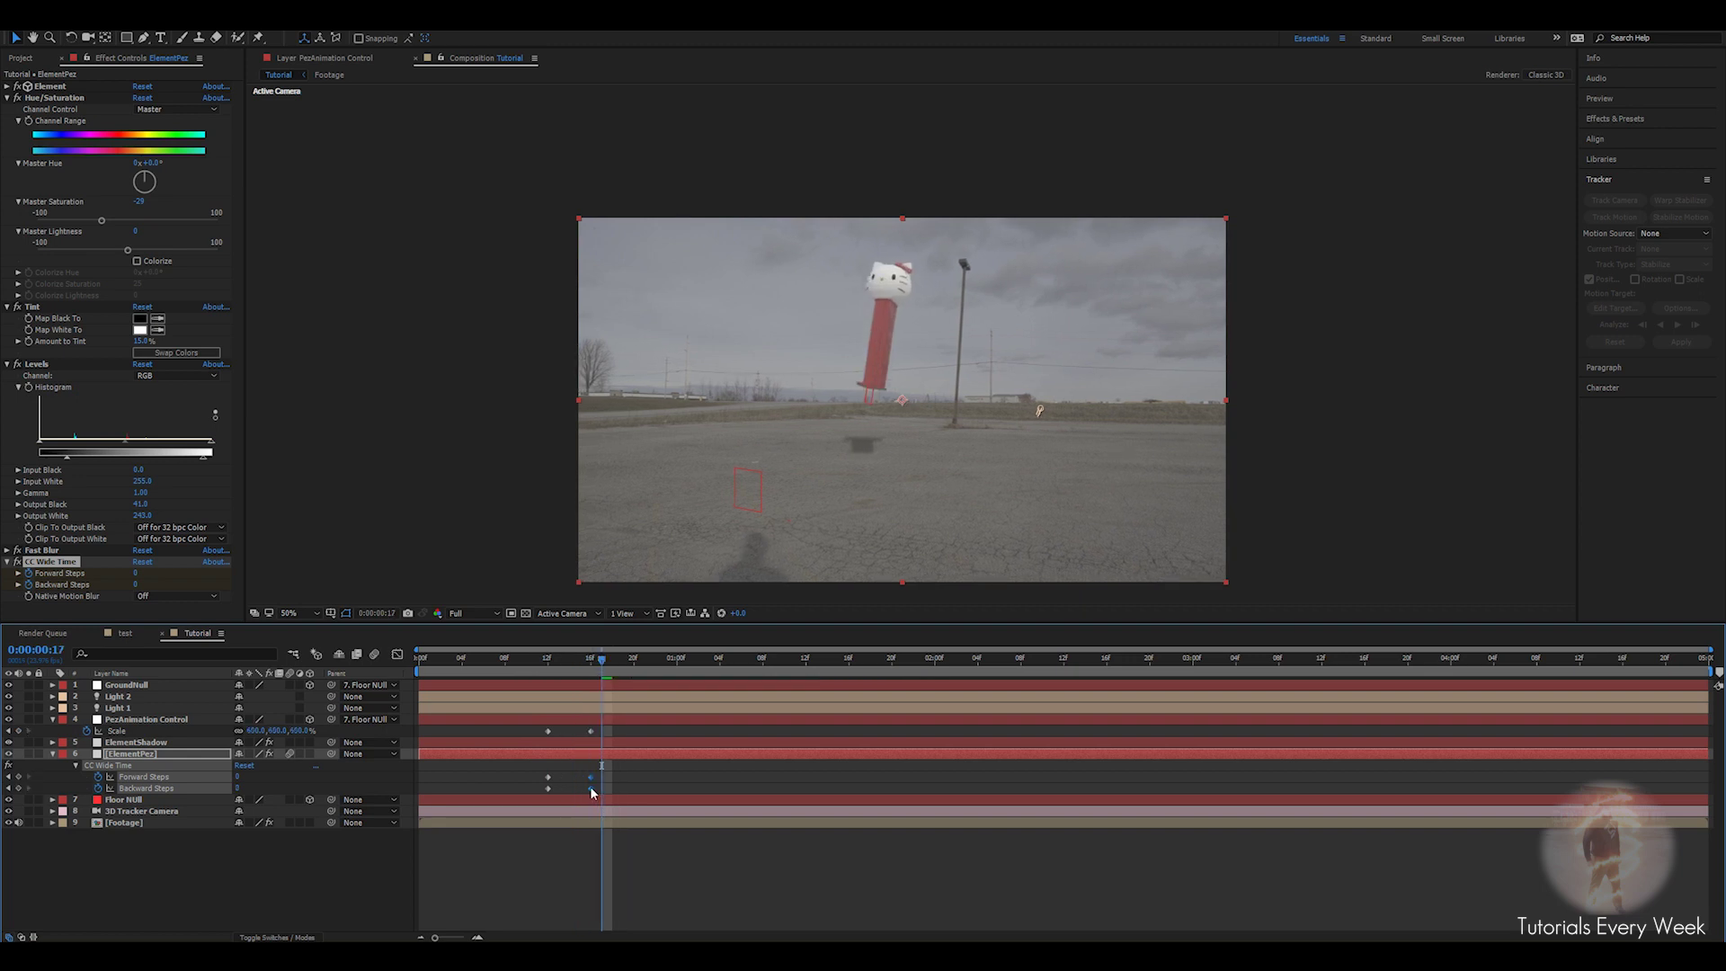
left_click_drag(601, 671, 534, 670)
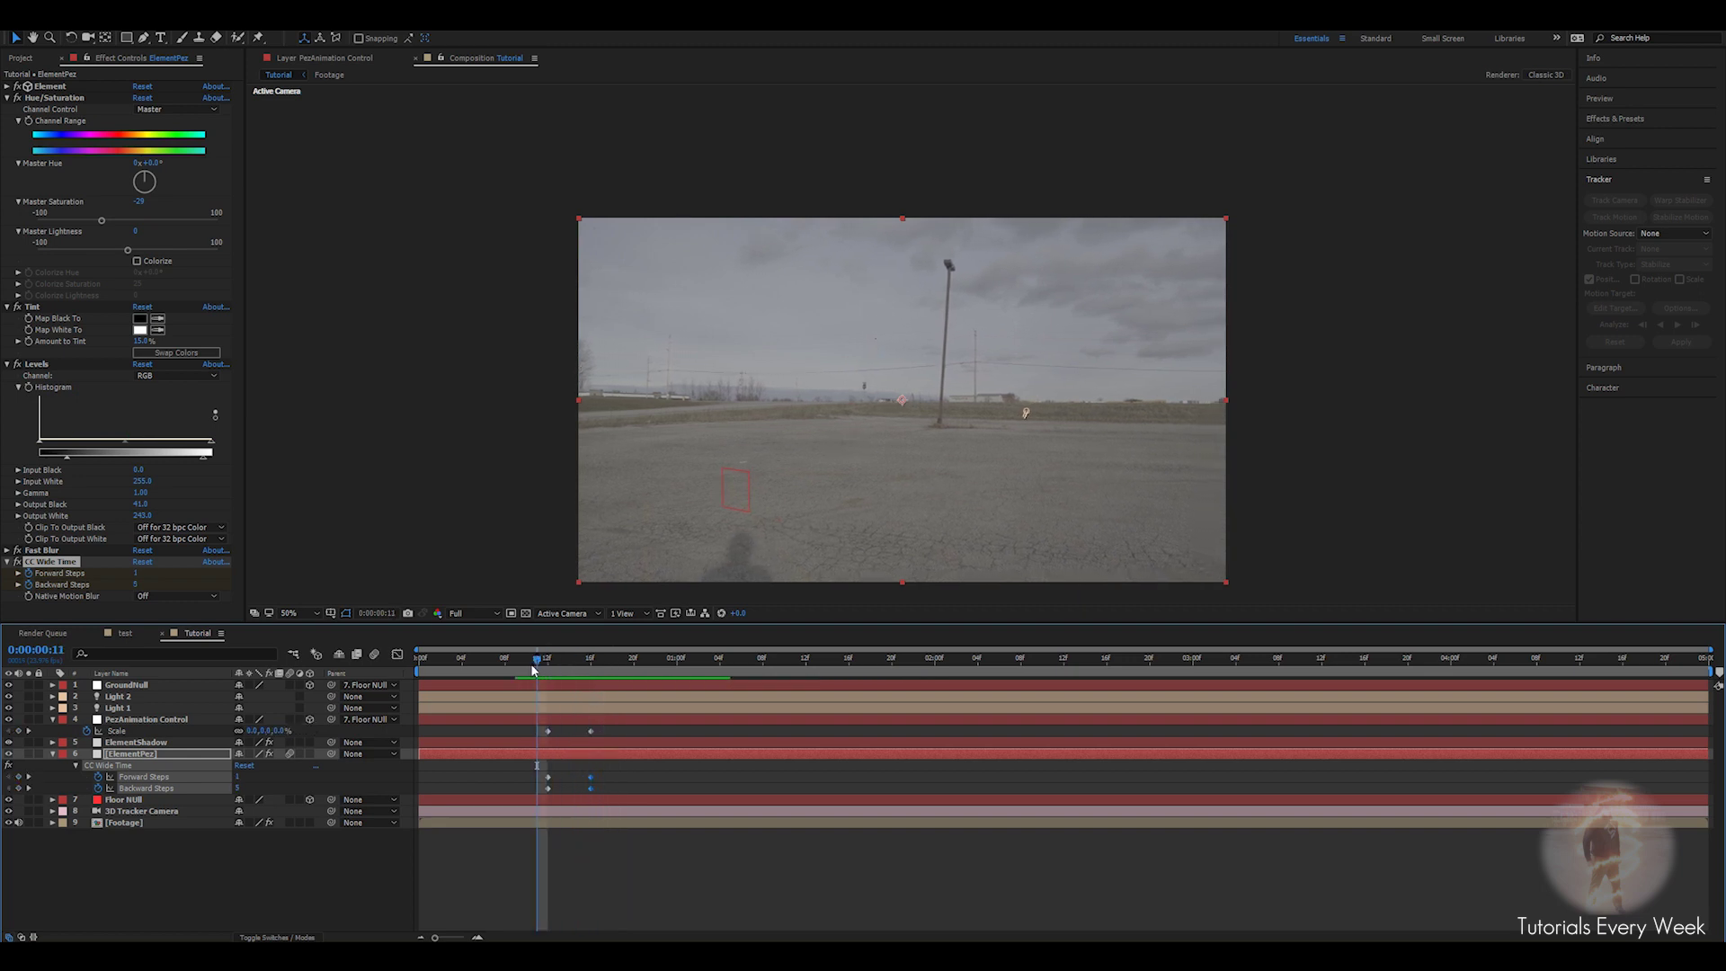
key("space")
key("space")
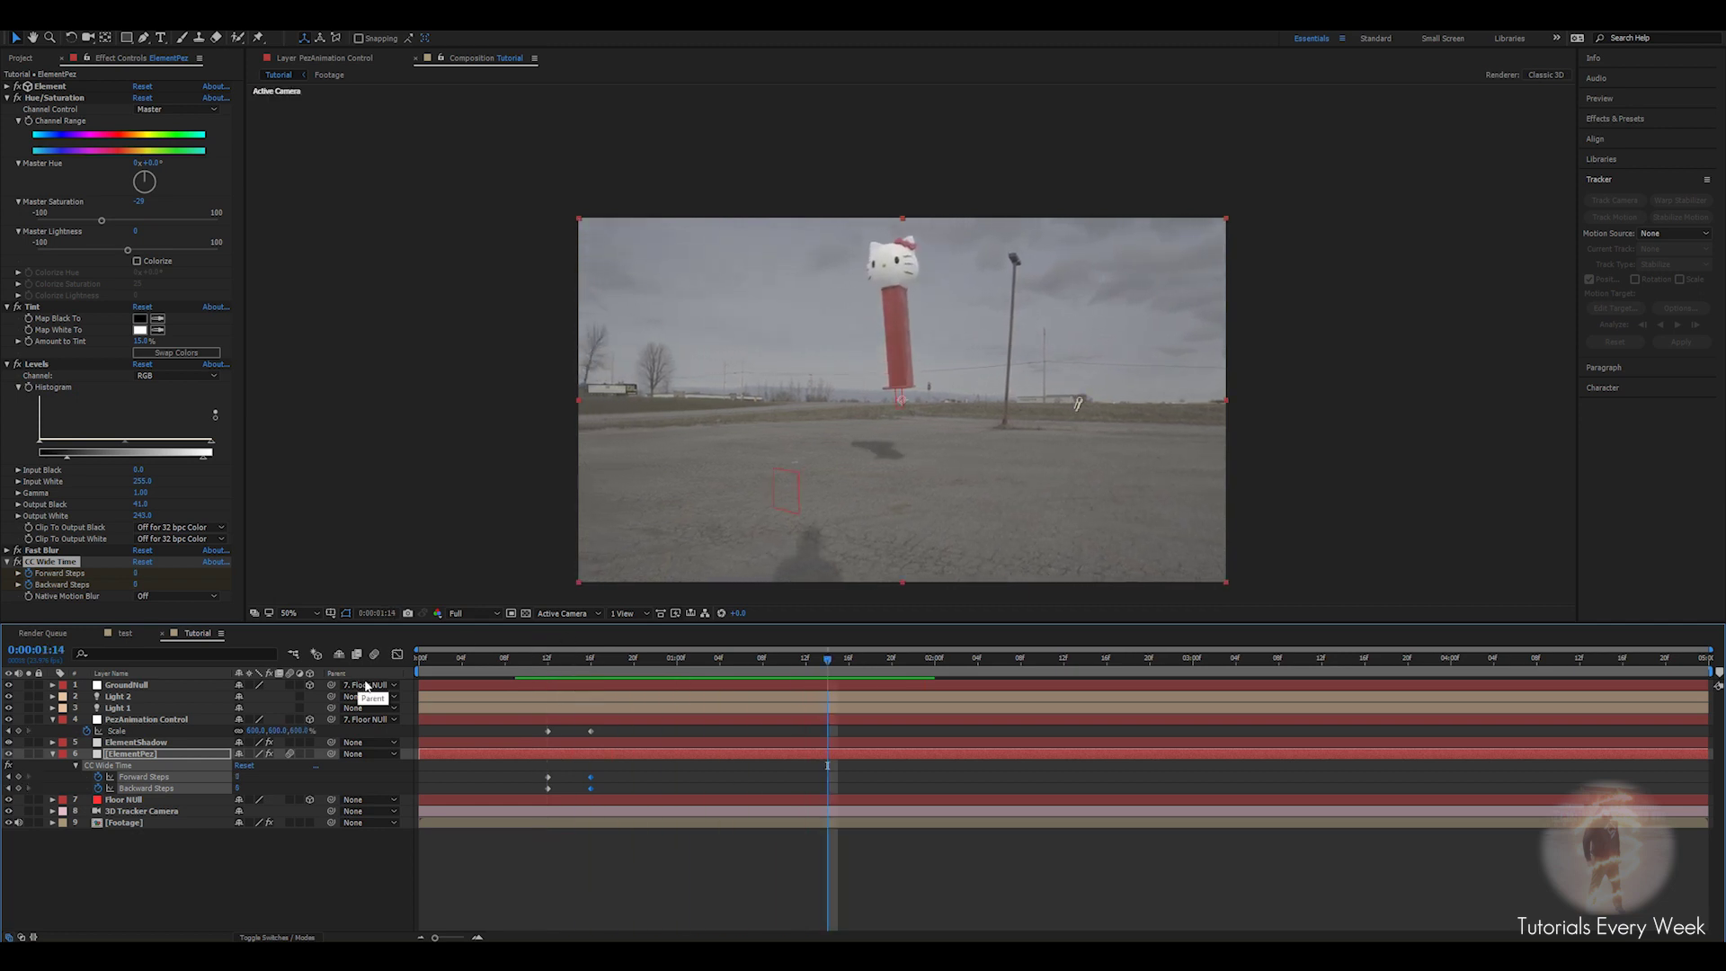
left_click(371, 657)
key("space")
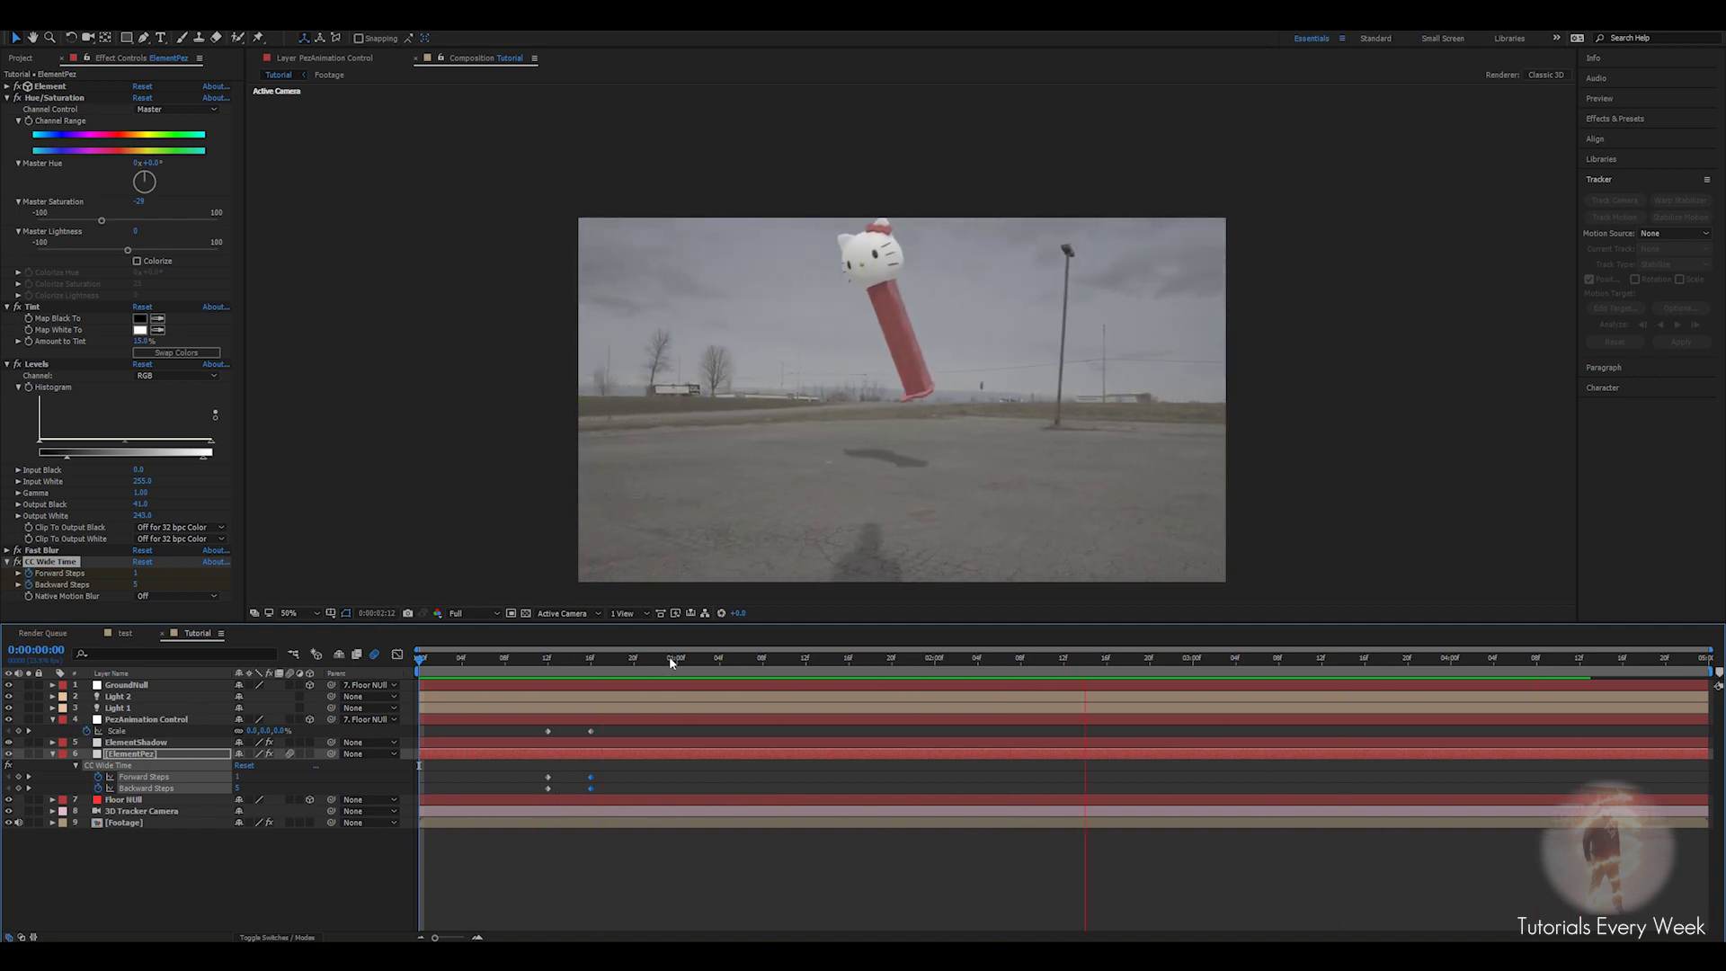
left_click(719, 660)
left_click_drag(720, 660, 924, 660)
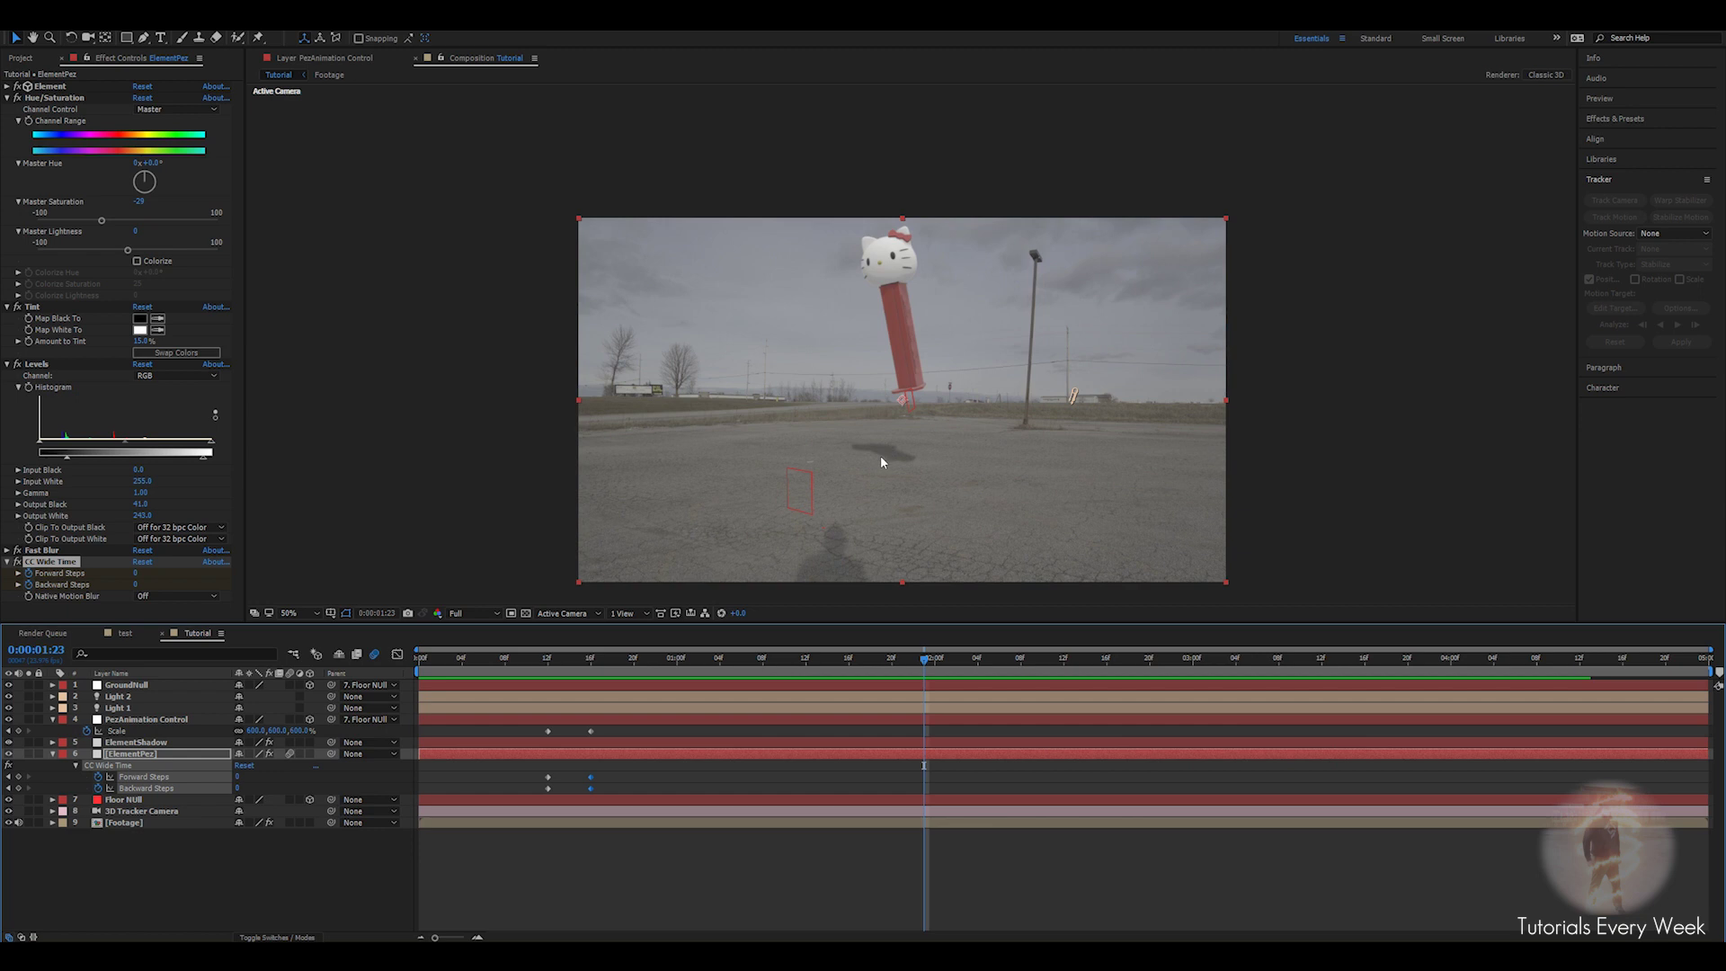
left_click_drag(923, 667, 1459, 700)
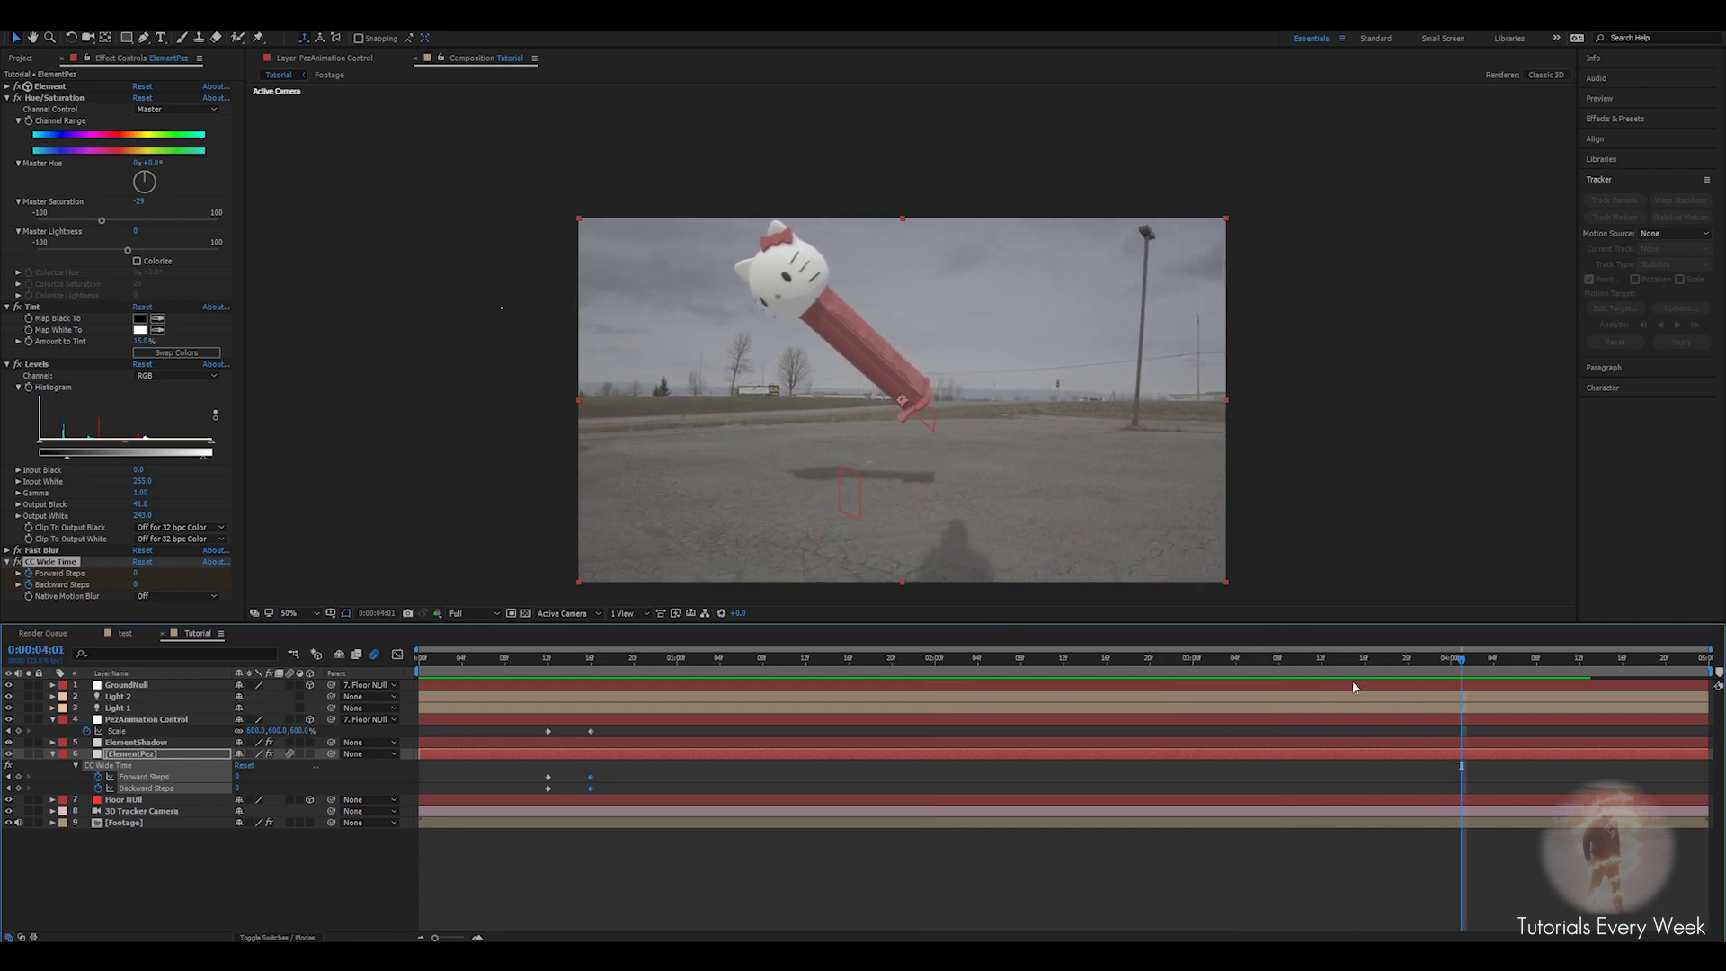
left_click_drag(1464, 668, 1508, 692)
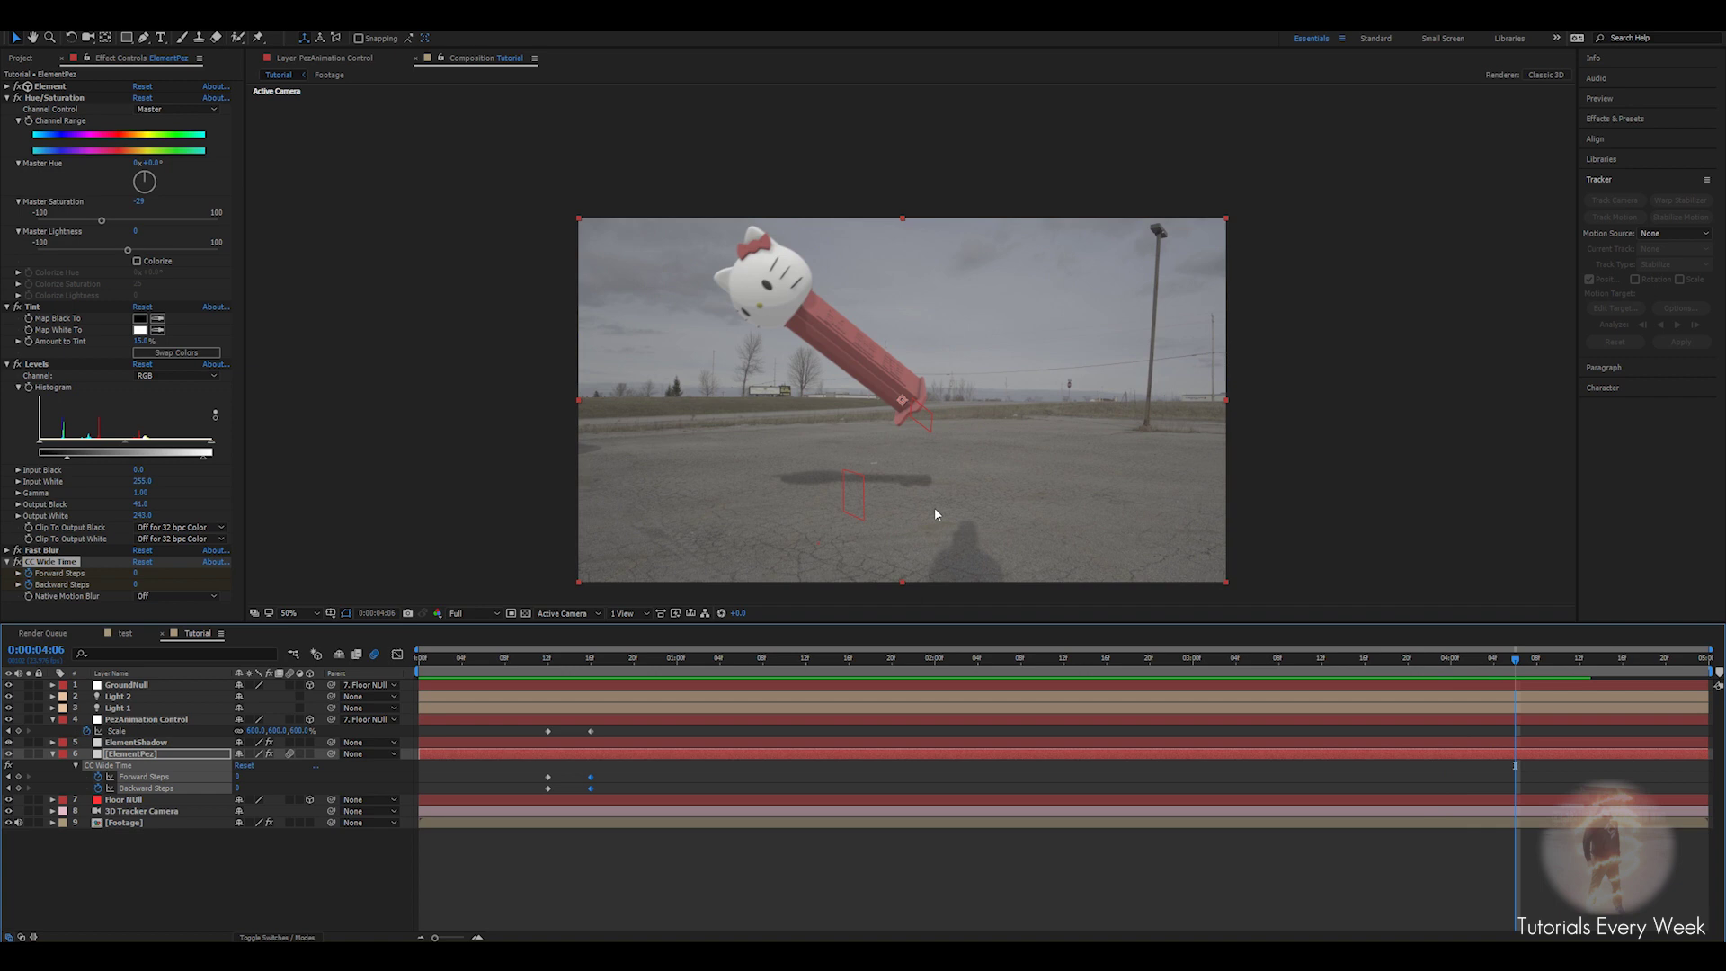